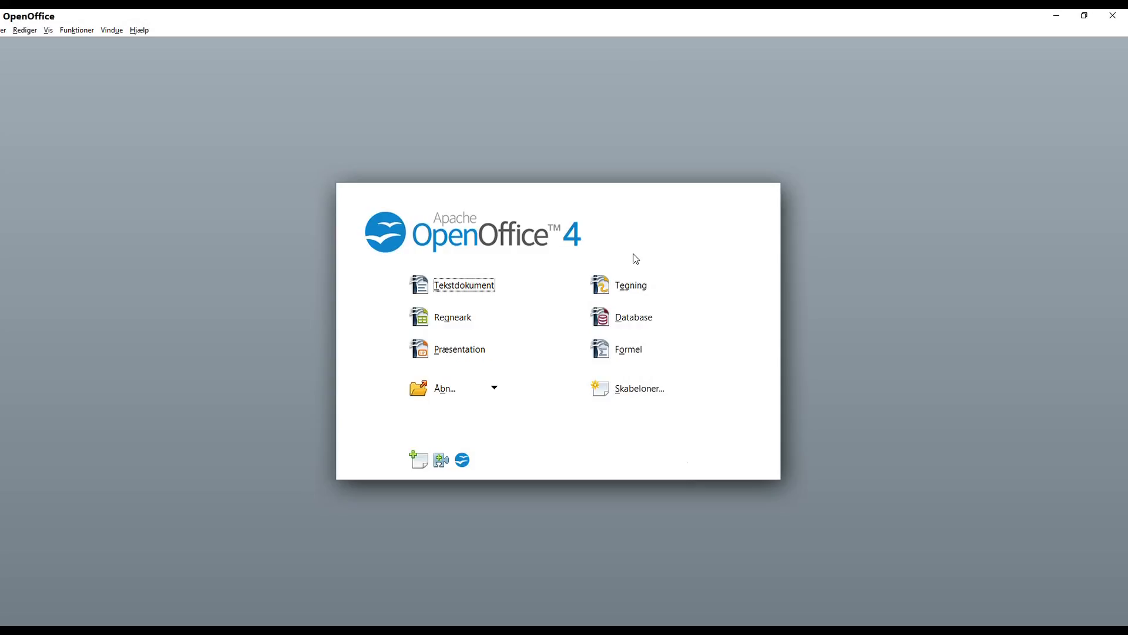
Create a new drawing document and set its page orientation to landscape.
left_click(606, 289)
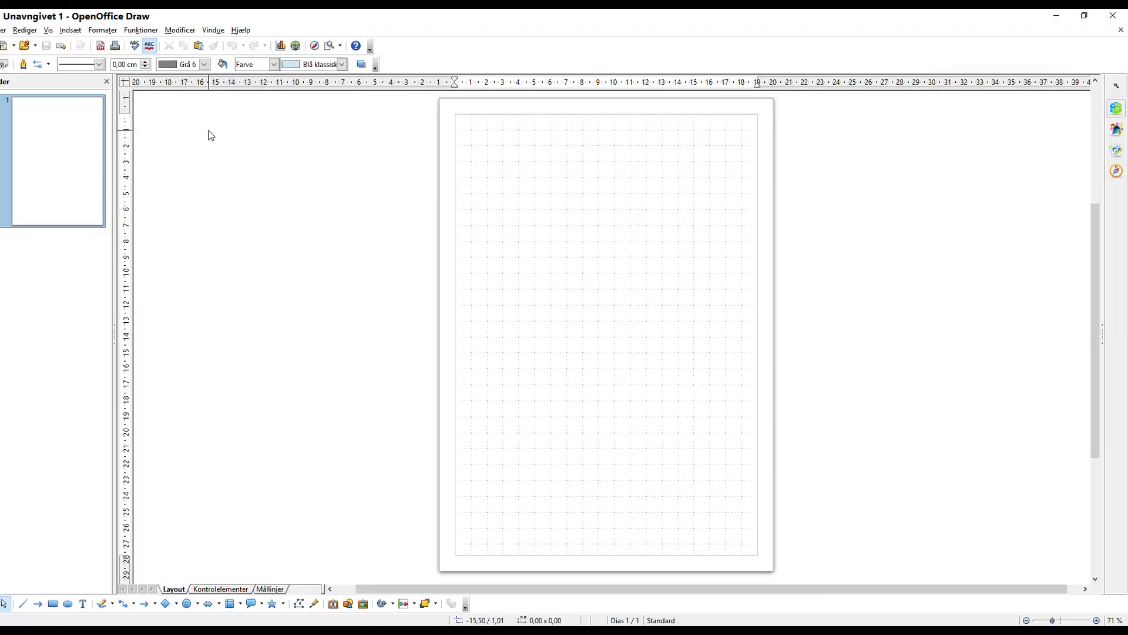
left_click(98, 32)
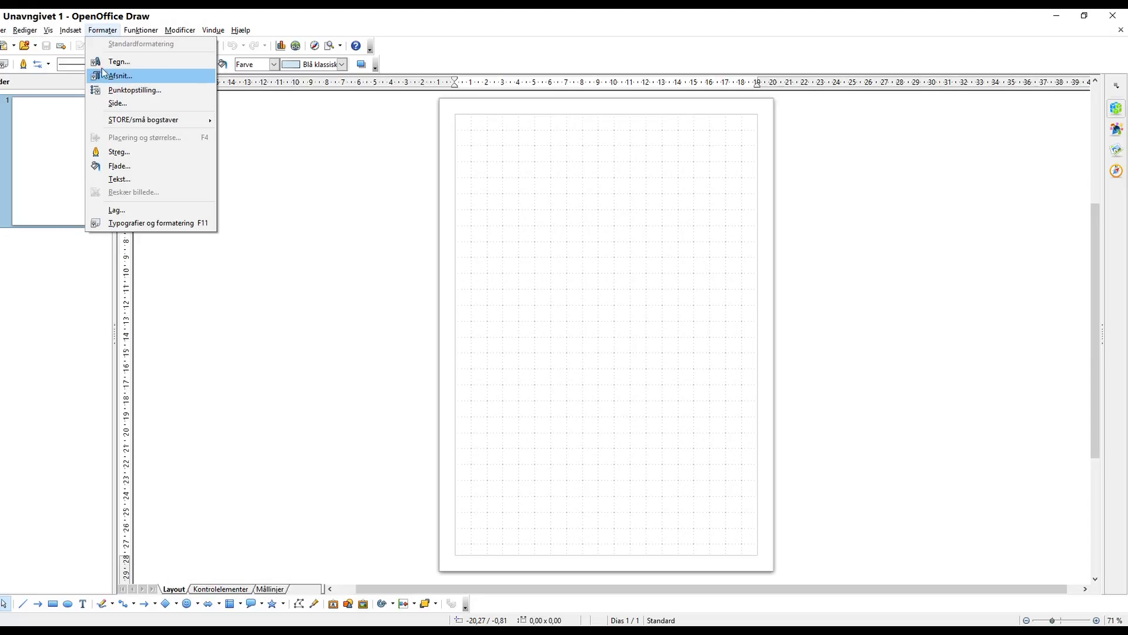
left_click(121, 104)
left_click(327, 264)
left_click(425, 396)
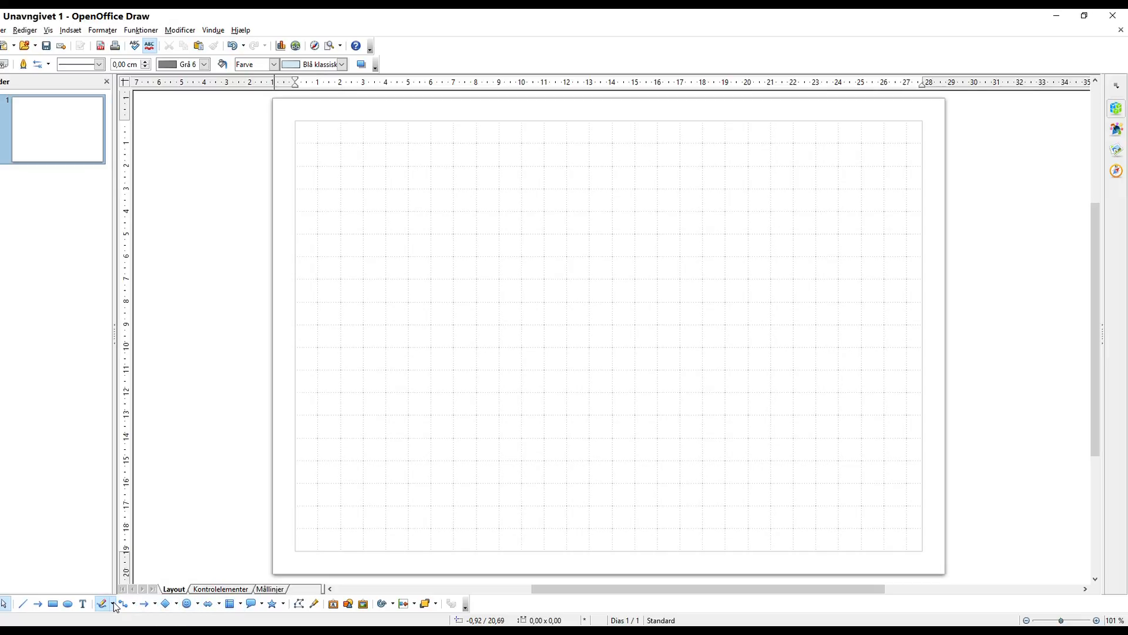
Draw a rectangle about 9 cm wide and 3.1 cm high in the lower left part of the page, starting at 2 cm, 14 cm.
left_click(51, 604)
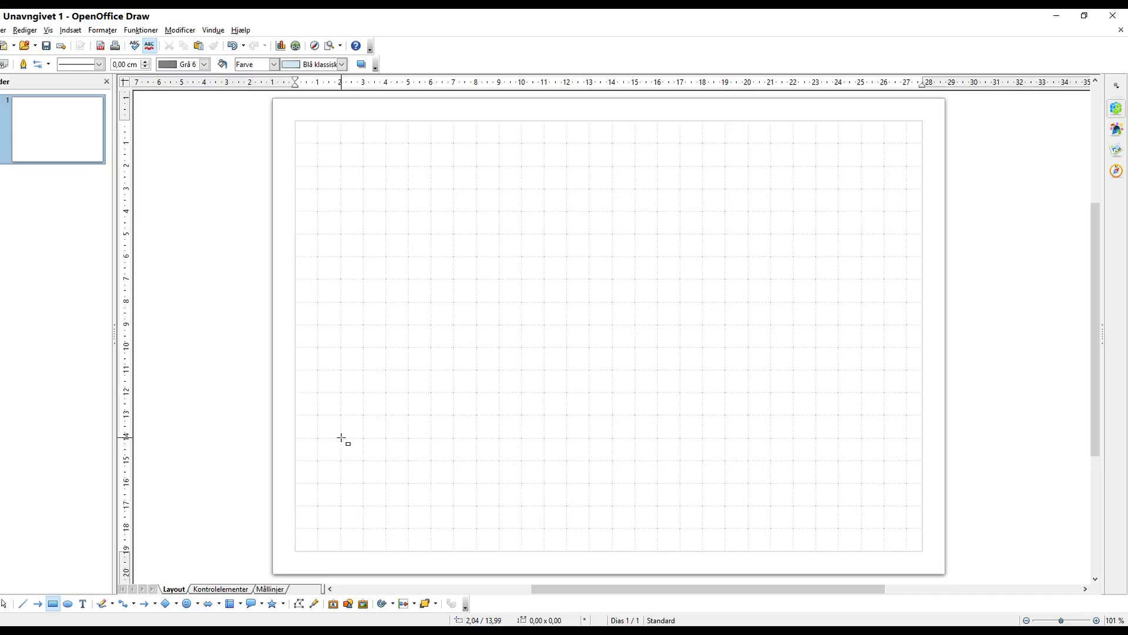
left_click_drag(341, 438, 541, 508)
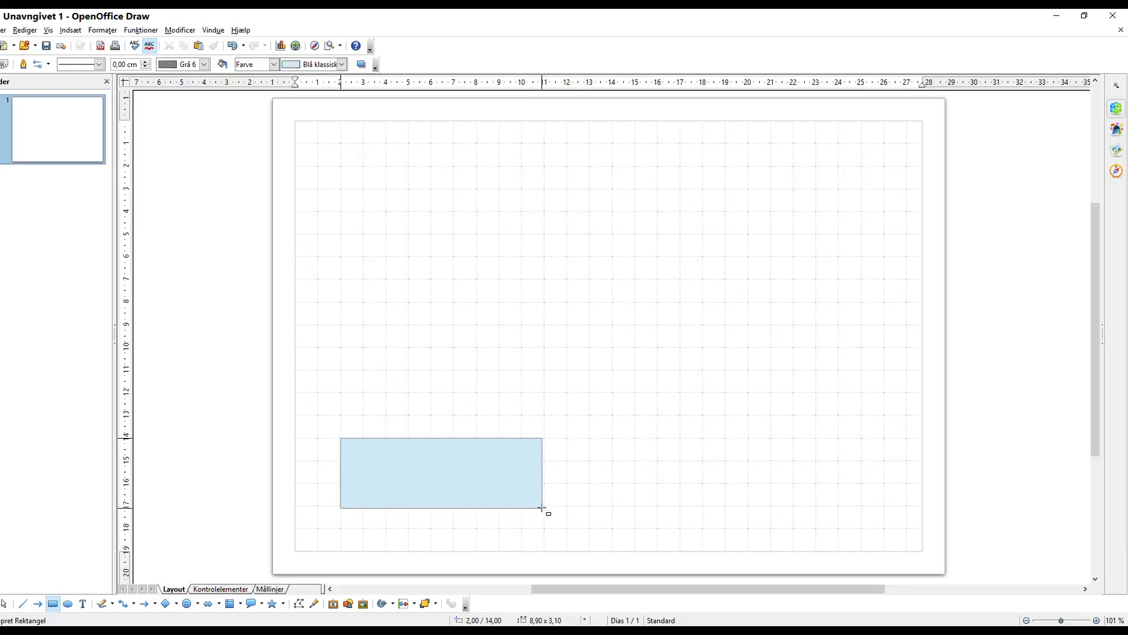
left_click_drag(542, 508, 544, 509)
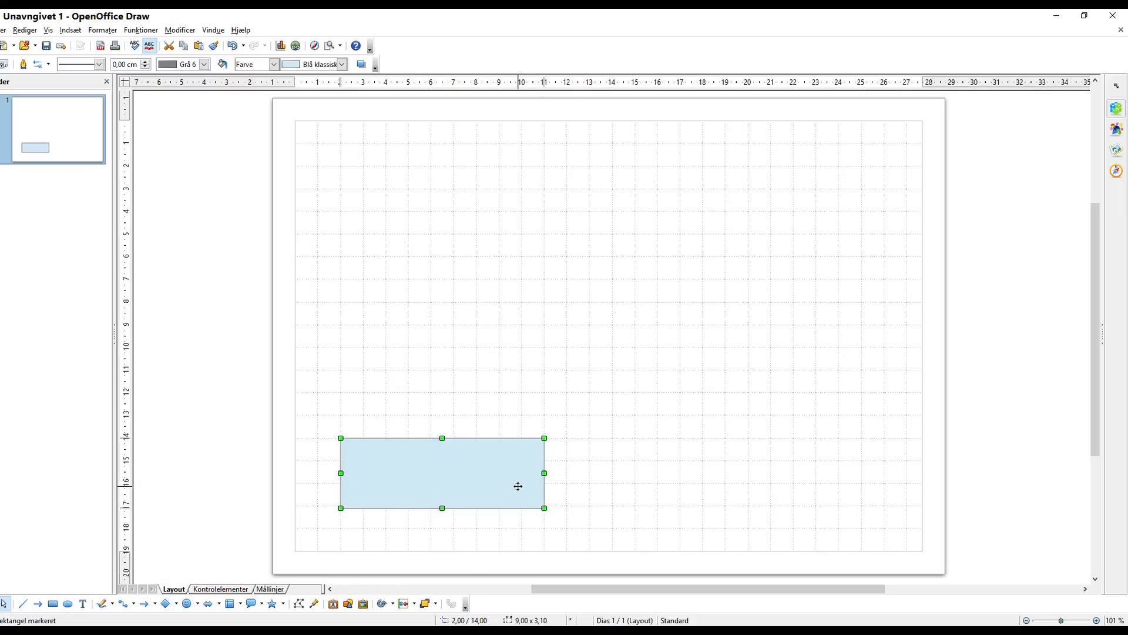
Set the rectangle's height to 3 cm.
right_click(438, 468)
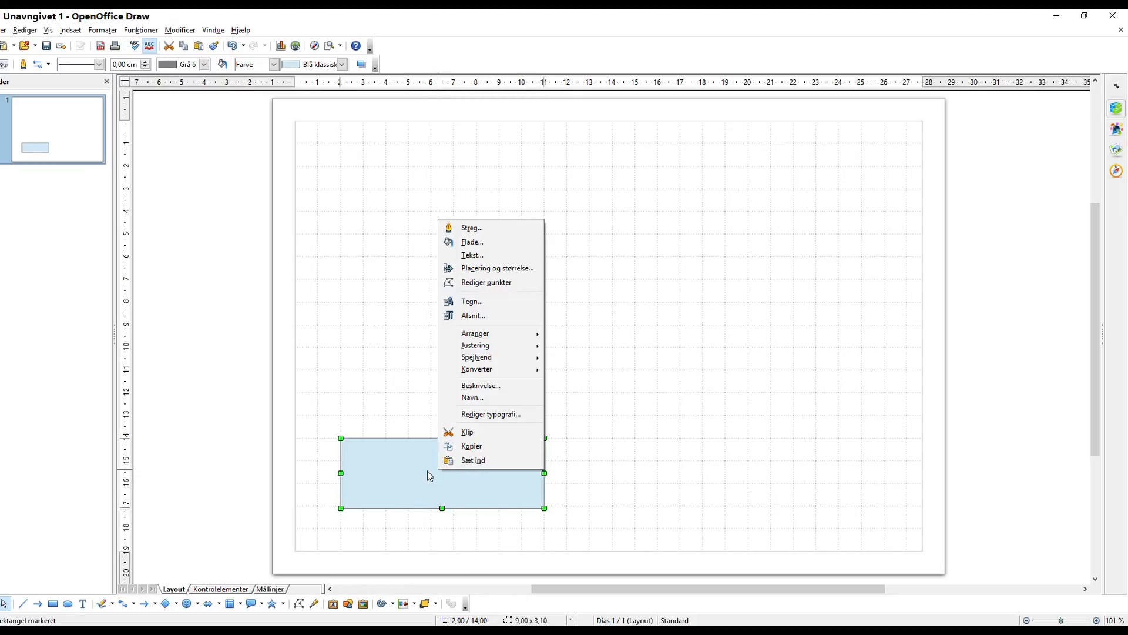
left_click(494, 270)
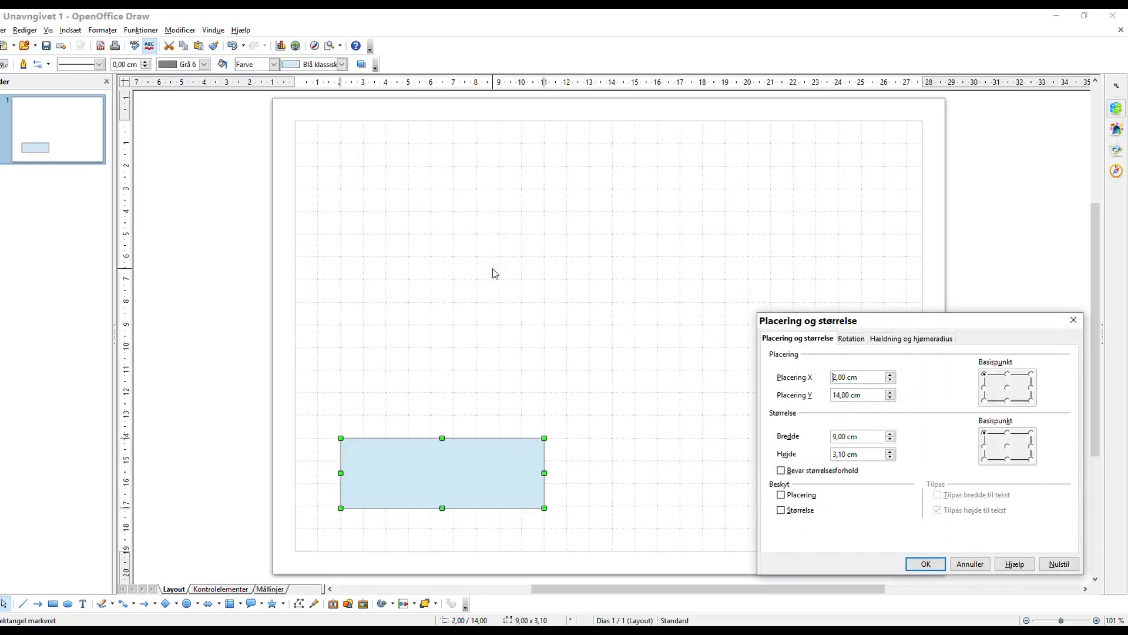
left_click(844, 455)
key("BackSpace")
left_click(925, 563)
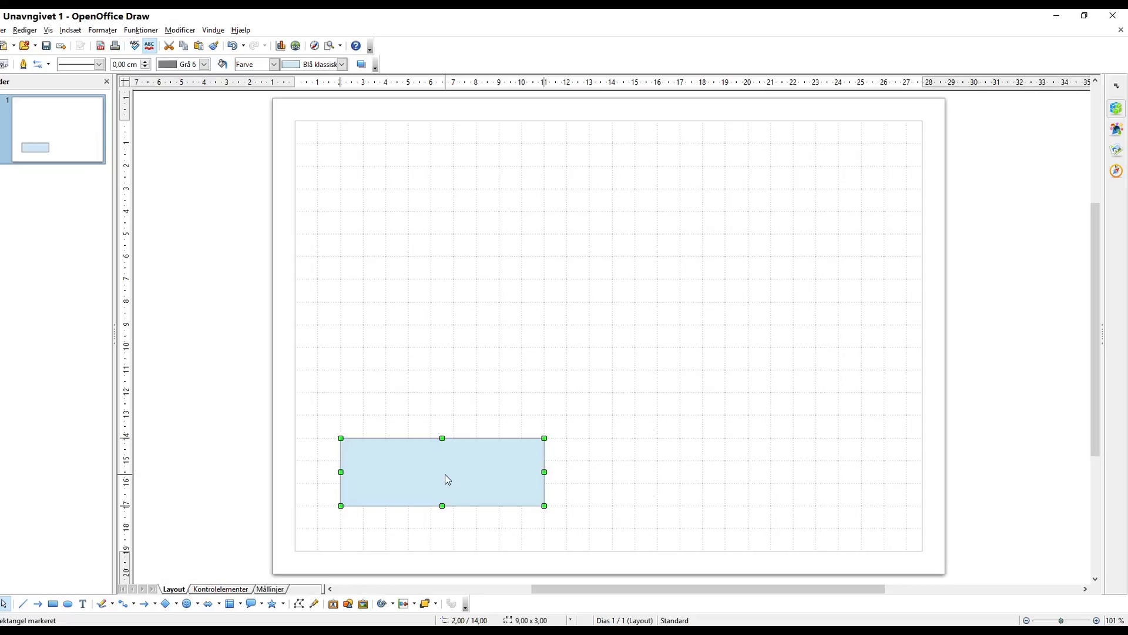
Duplicate the rectangle and place the copy flush against the original's right edge, keeping the original at X 2 cm.
key("ctrl+c")
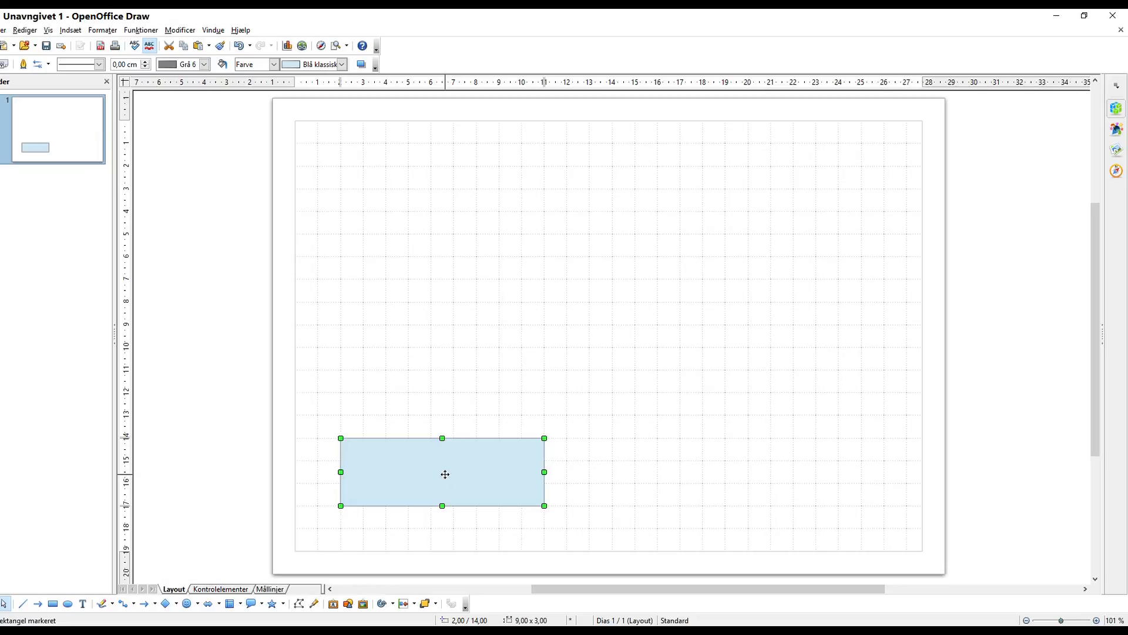
key("Right")
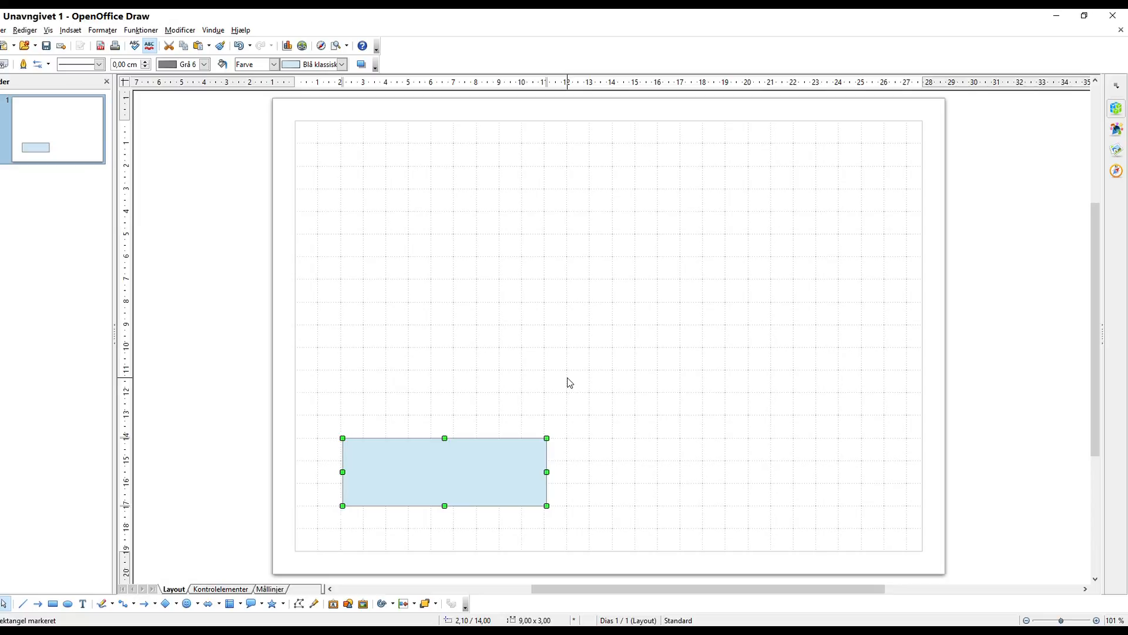
key("Left")
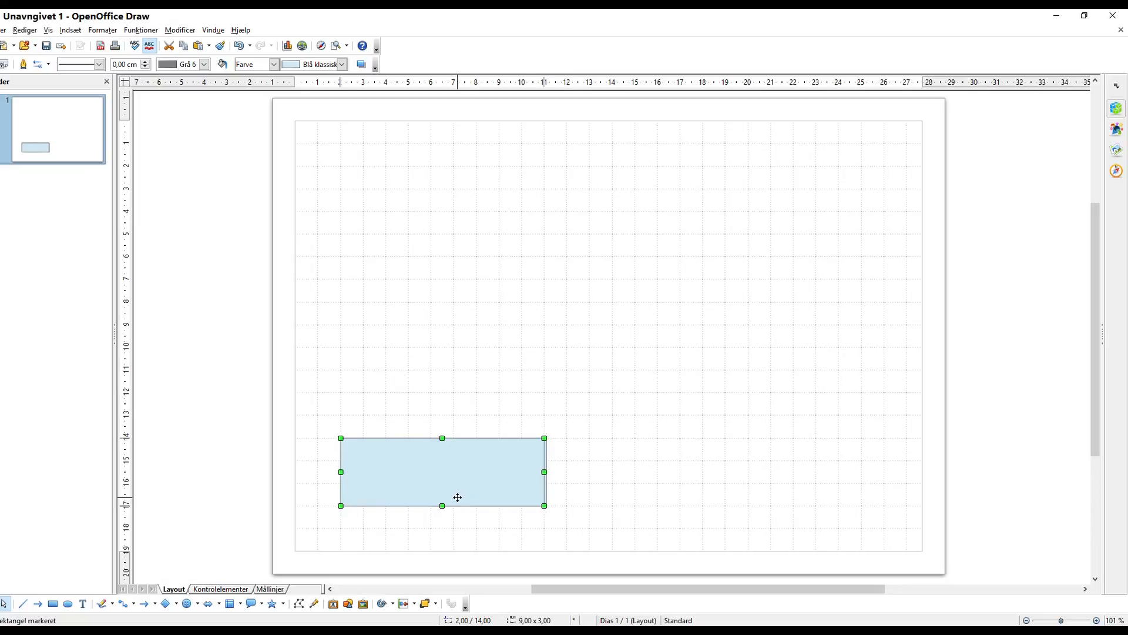
left_click_drag(435, 471, 646, 473)
left_click(414, 483)
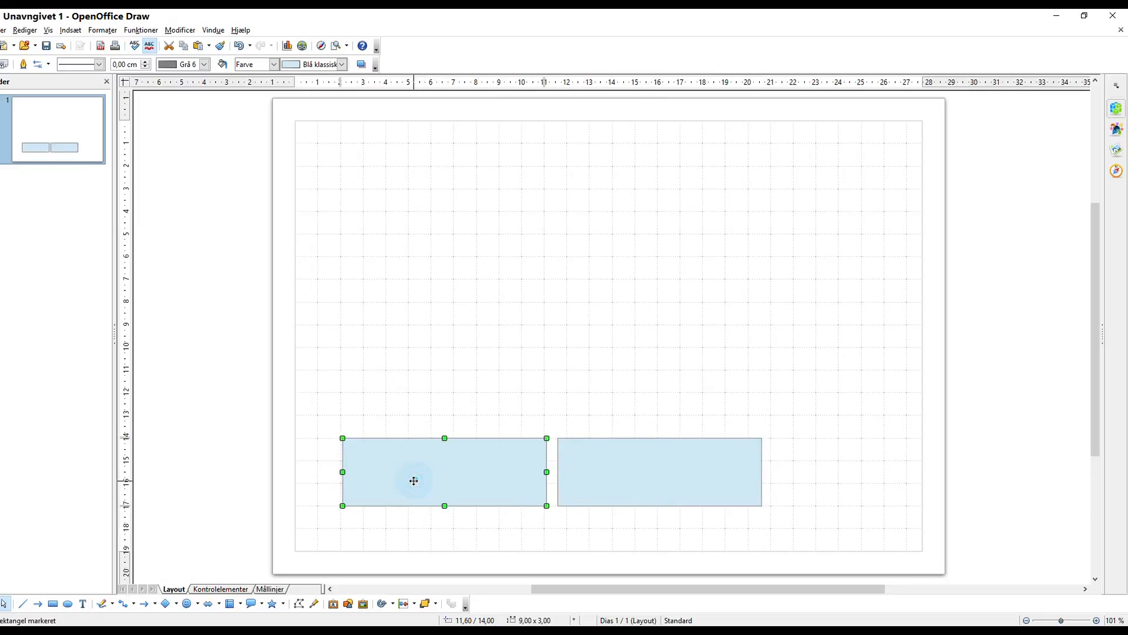
key("Left")
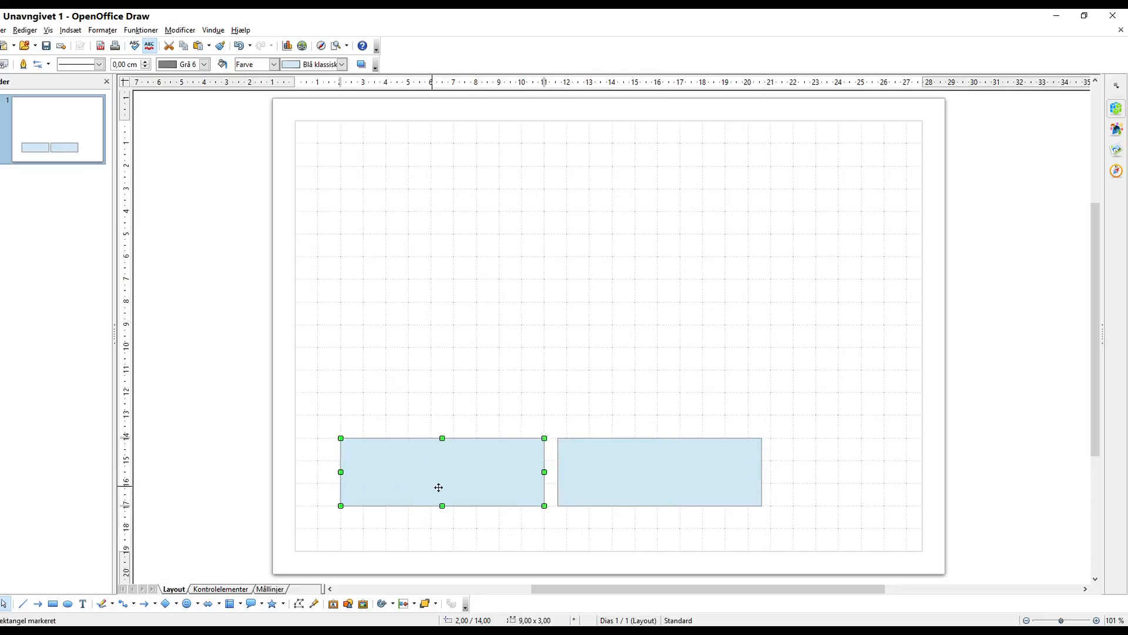
left_click(621, 484)
key("Left")
key("Left")
key("Left")
key("Left")
key("Left")
key("Left")
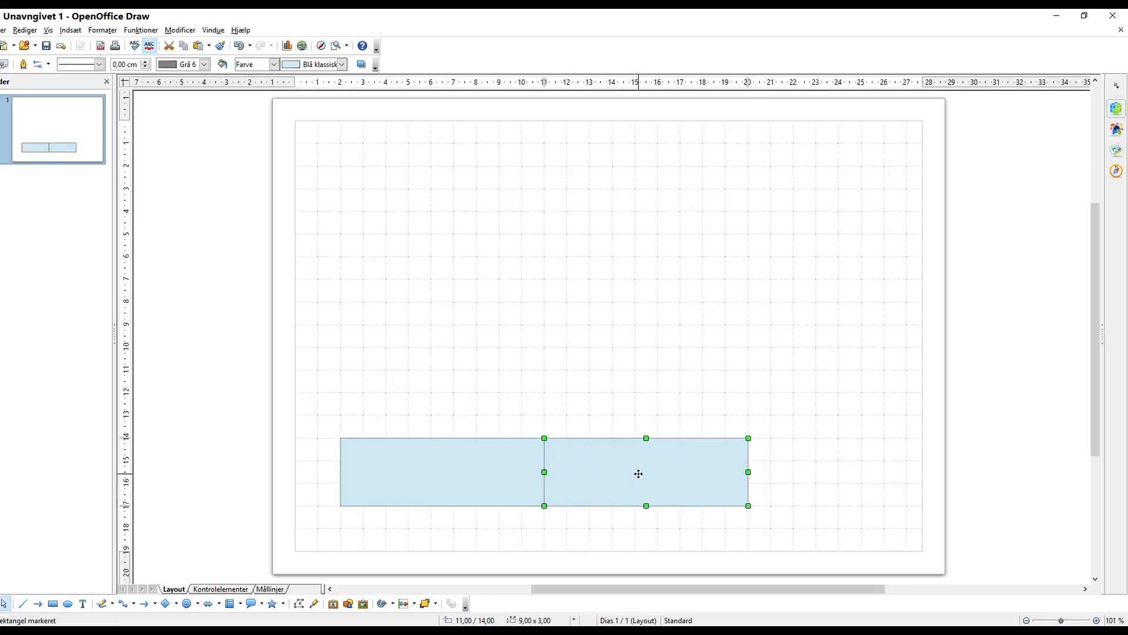
Set the right rectangle's width to 3 cm, and stretch its right edge outward to make it 4 cm wide.
right_click(639, 474)
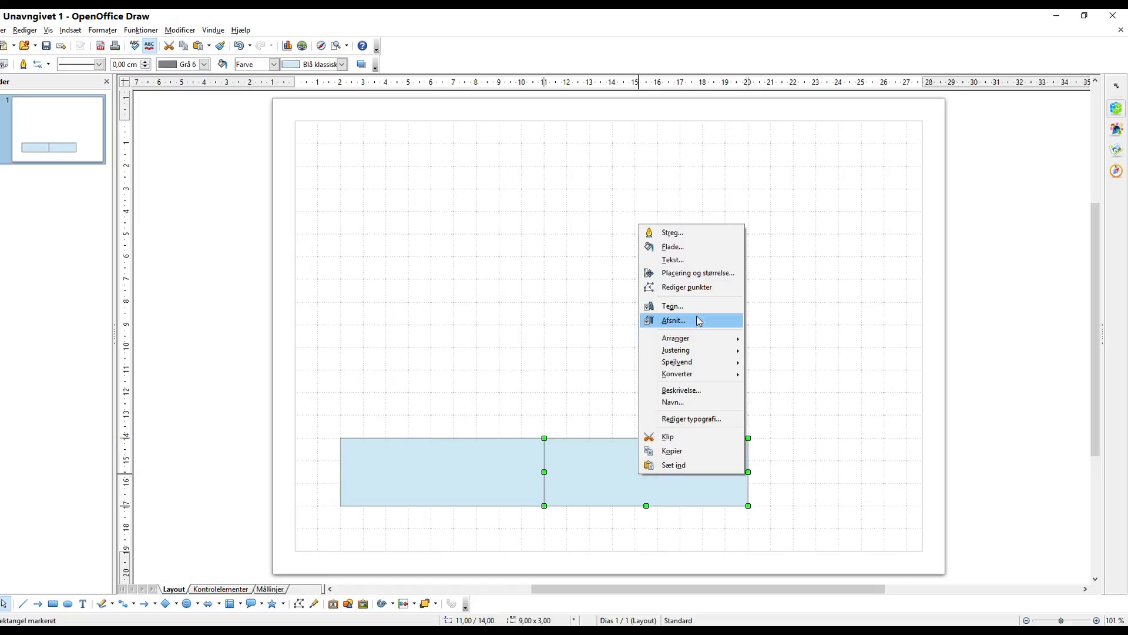
left_click(680, 276)
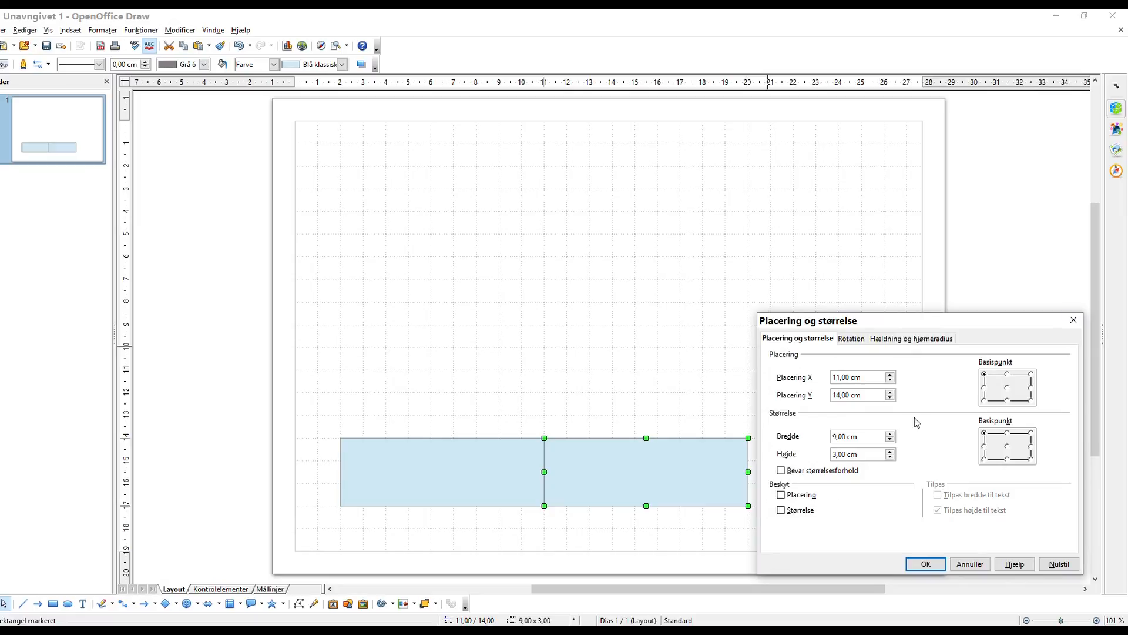
left_click(836, 436)
key("Delete")
key("Delete")
type("3")
left_click(926, 564)
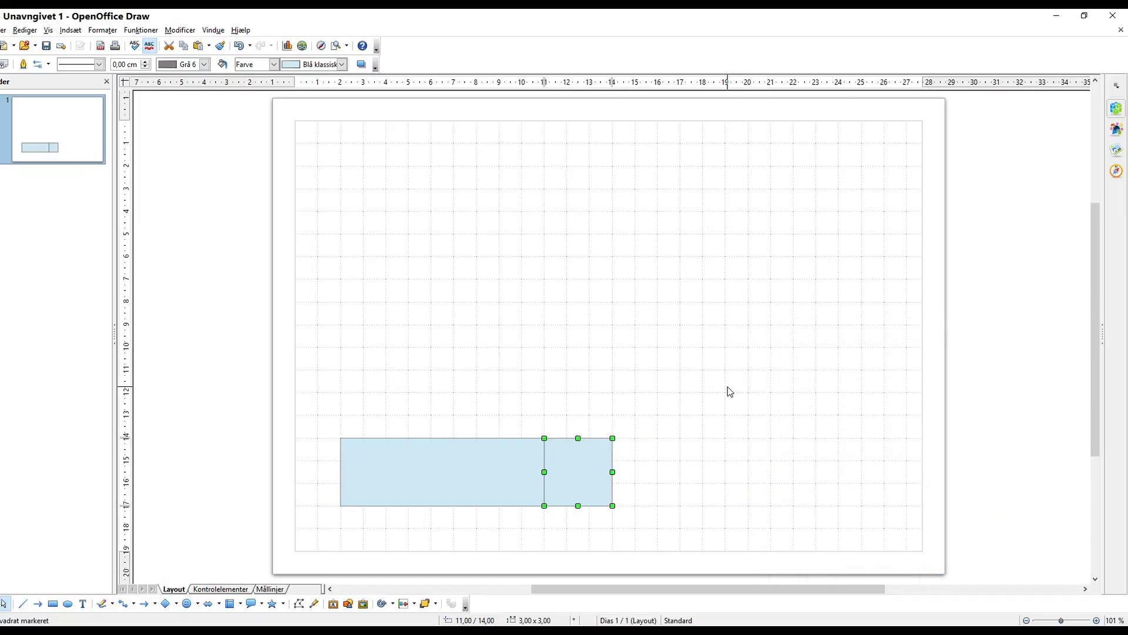
left_click_drag(613, 472, 635, 473)
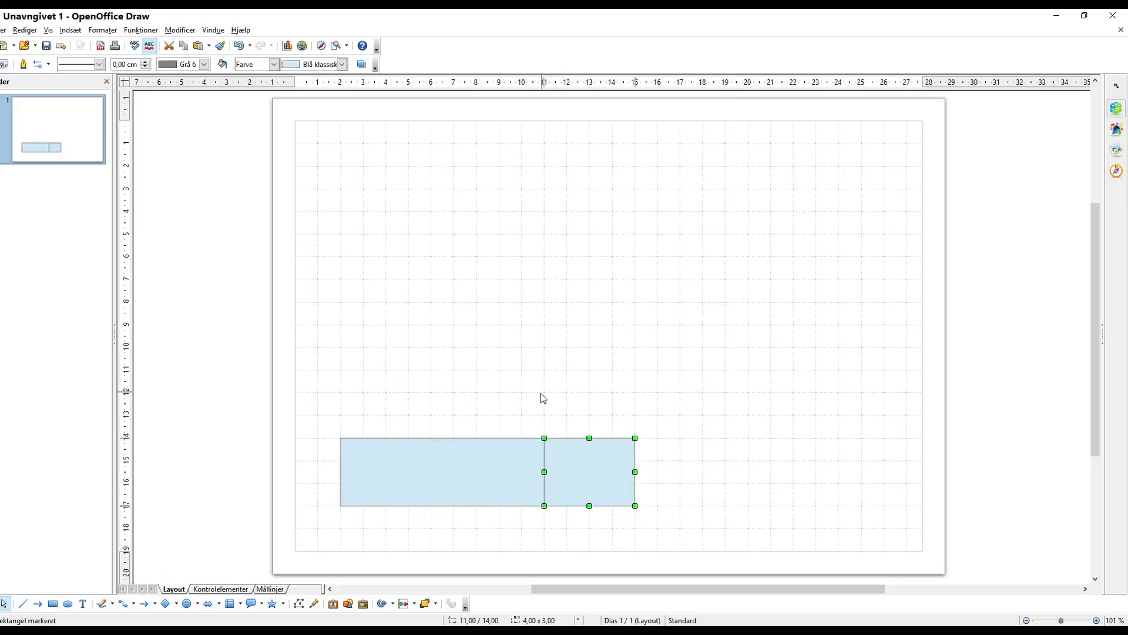
Duplicate both rectangles together and place the copied pair flush against the right end of the first pair.
left_click(732, 384)
left_click_drag(313, 420, 663, 525)
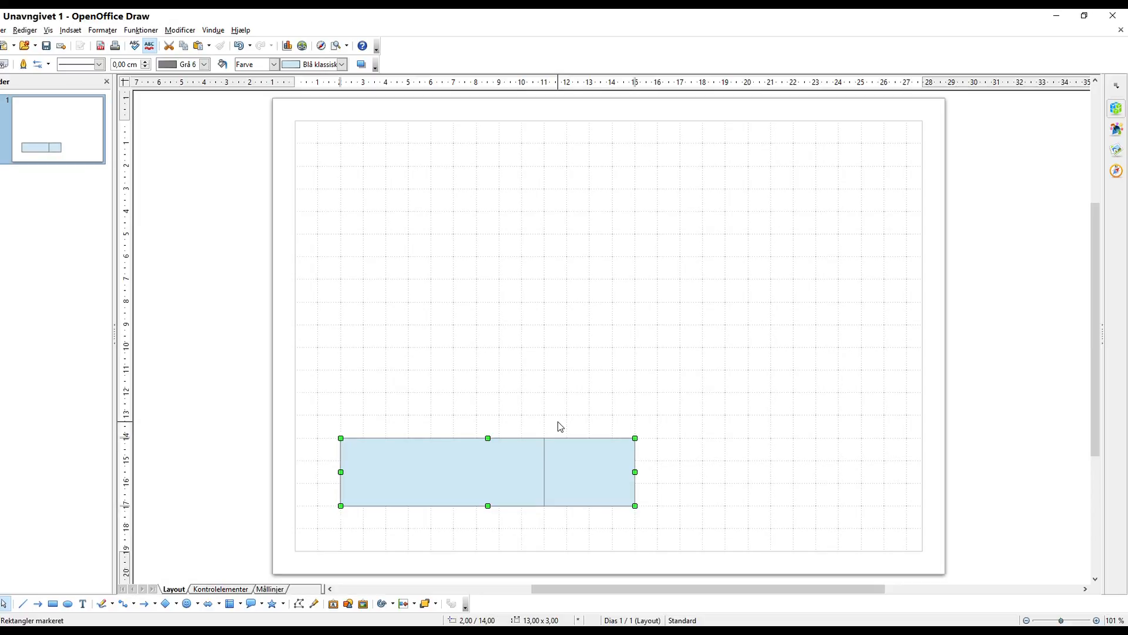
left_click_drag(531, 464, 826, 463)
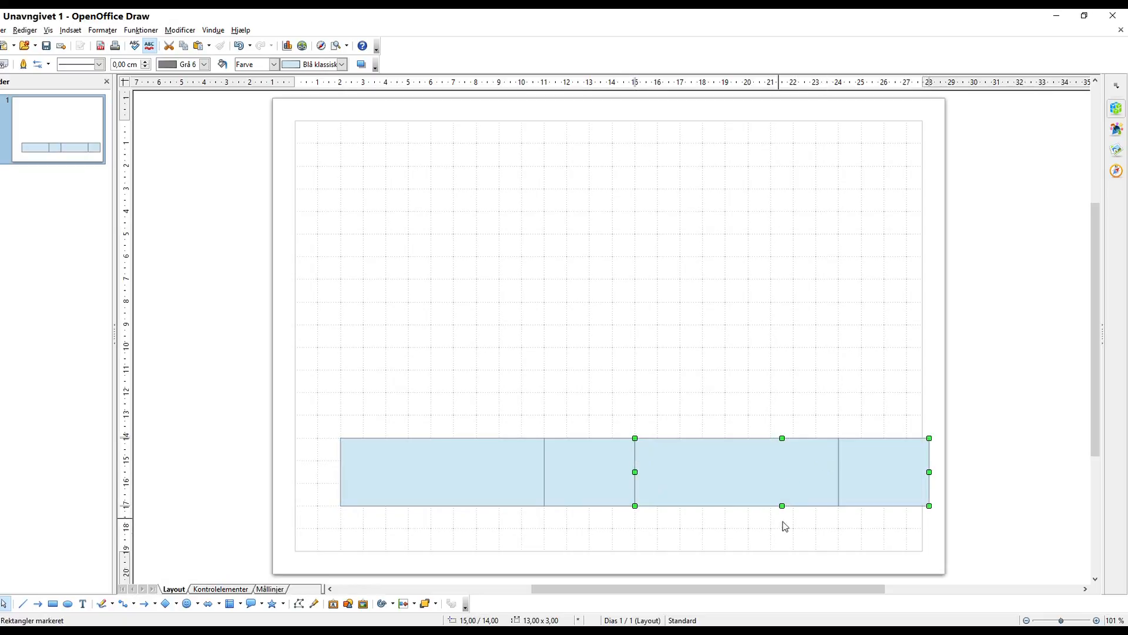
Shift all four rectangles together to the left so that the row starts at X 1 cm.
left_click(323, 409)
left_click_drag(323, 409, 973, 536)
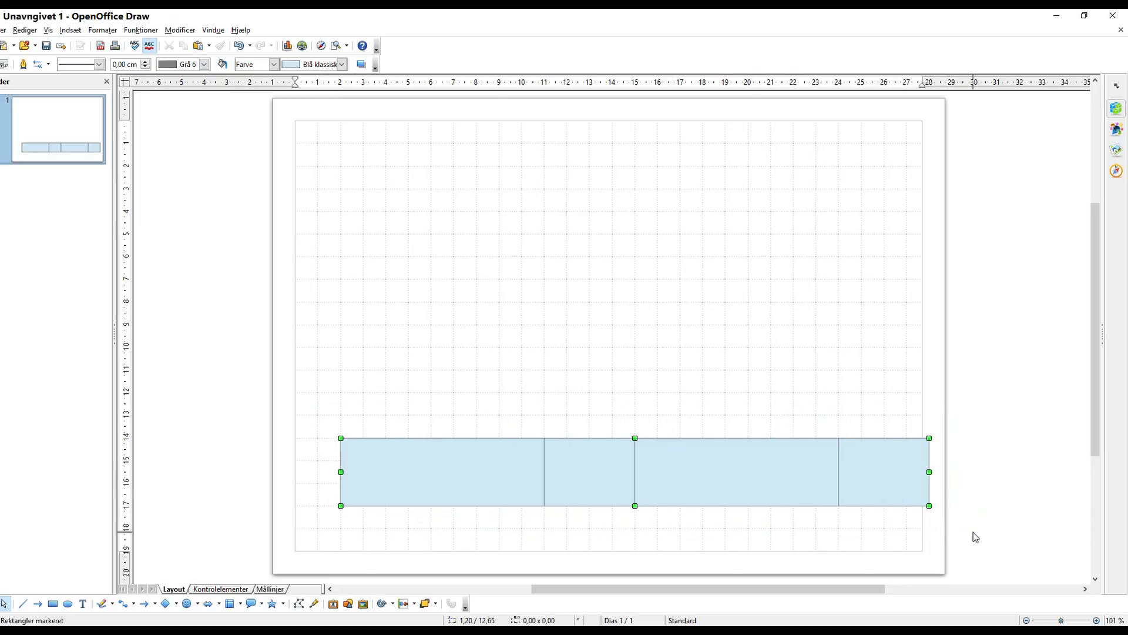
key("Left")
key("Left")
key("Left")
key("Left")
key("Left")
key("Left")
key("Left")
key("Left")
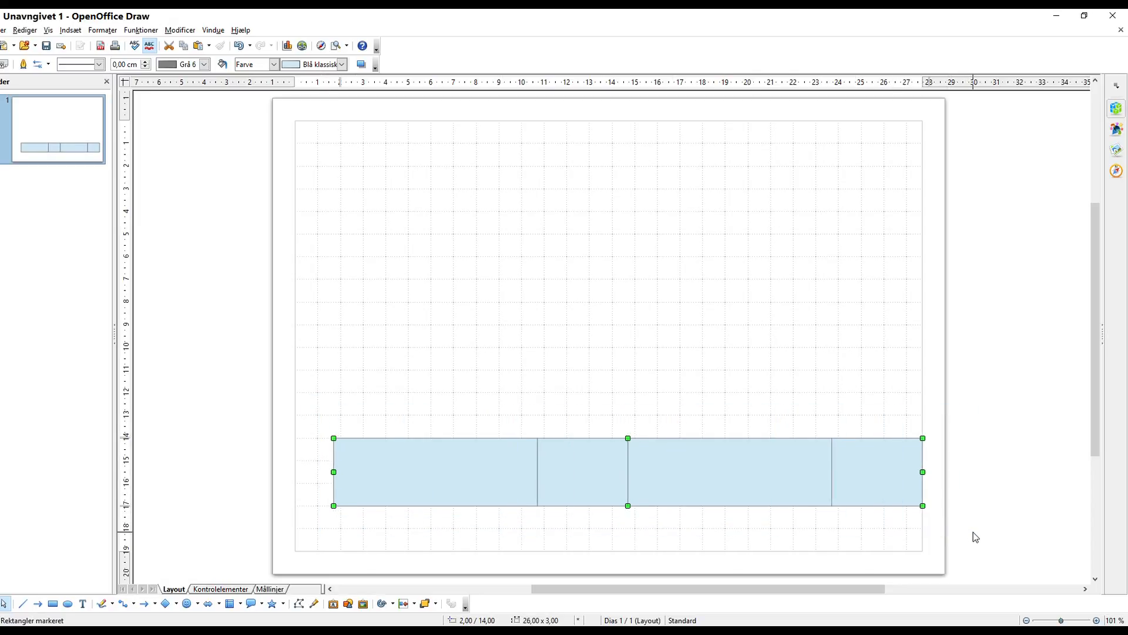
key("Left")
key("Left")
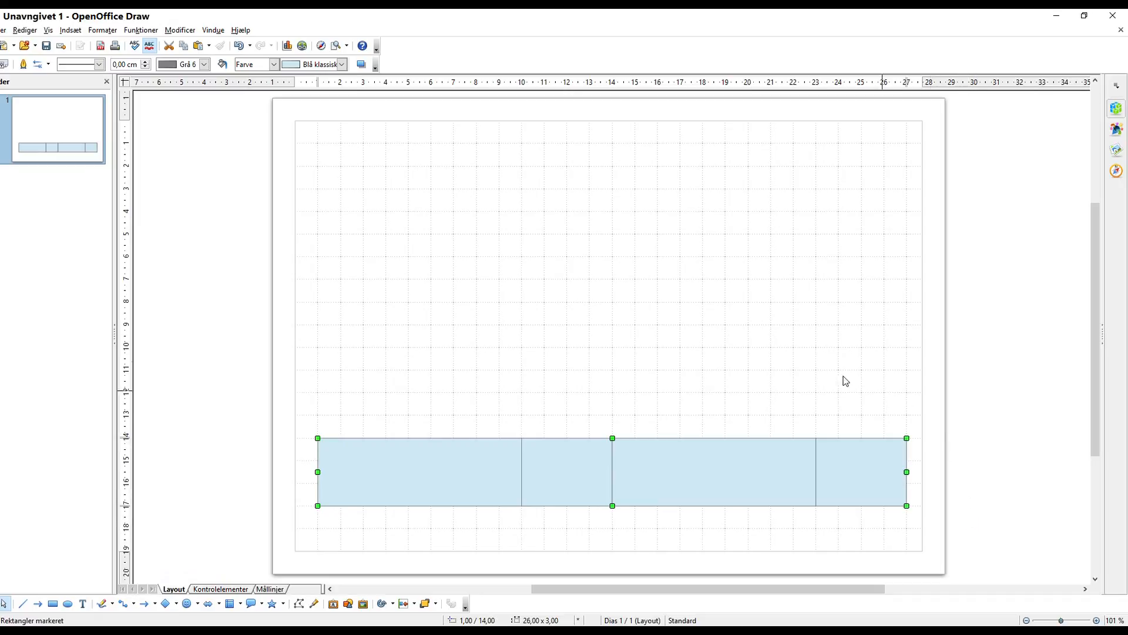
left_click(743, 349)
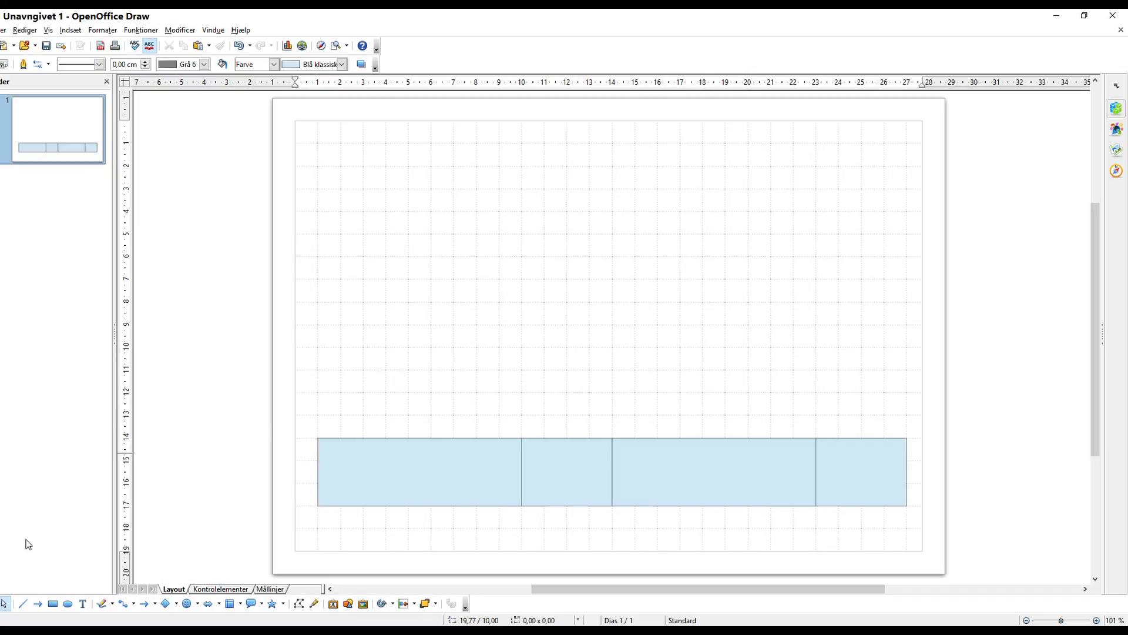
Draw an isosceles triangle about 4 cm wide and 2.4 cm high on top of the first narrow rectangle.
left_click(177, 605)
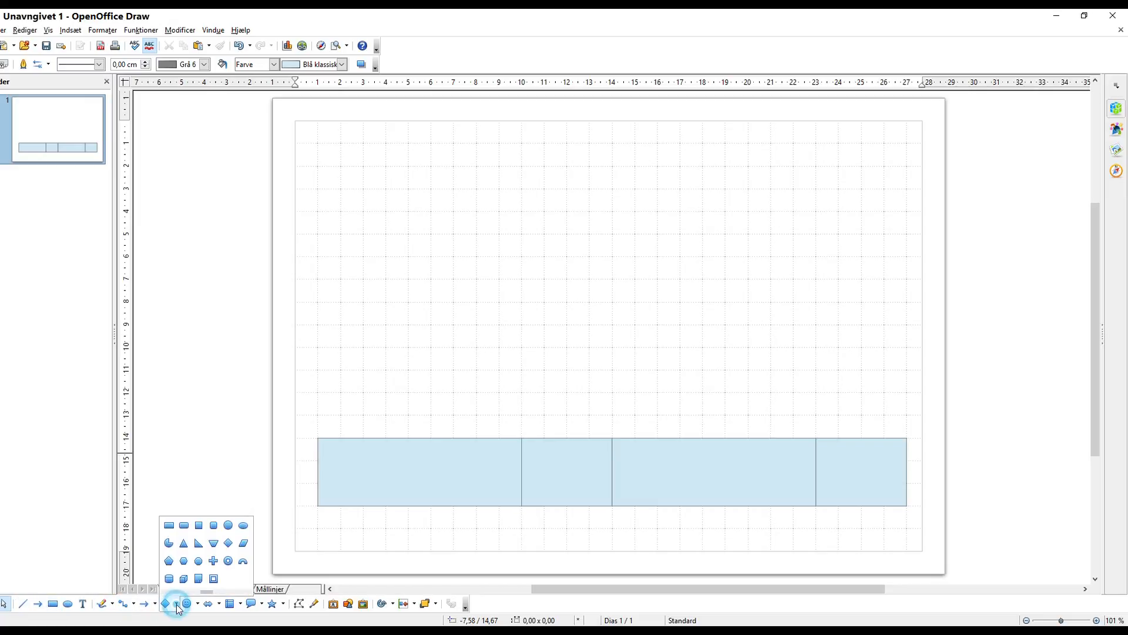
left_click(184, 546)
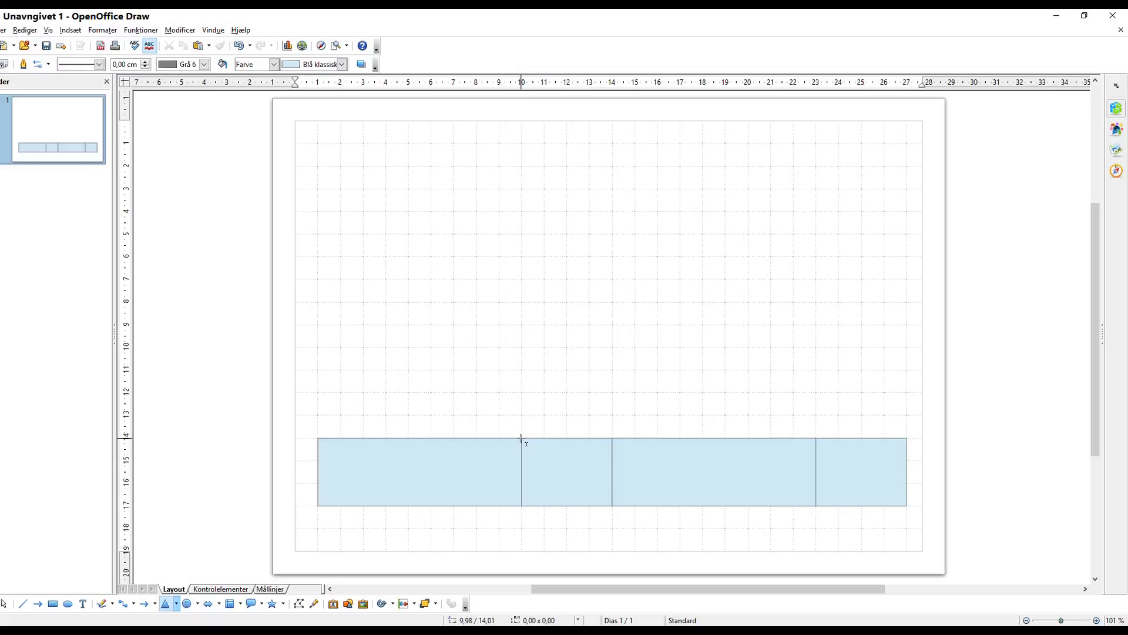
left_click_drag(522, 439, 612, 384)
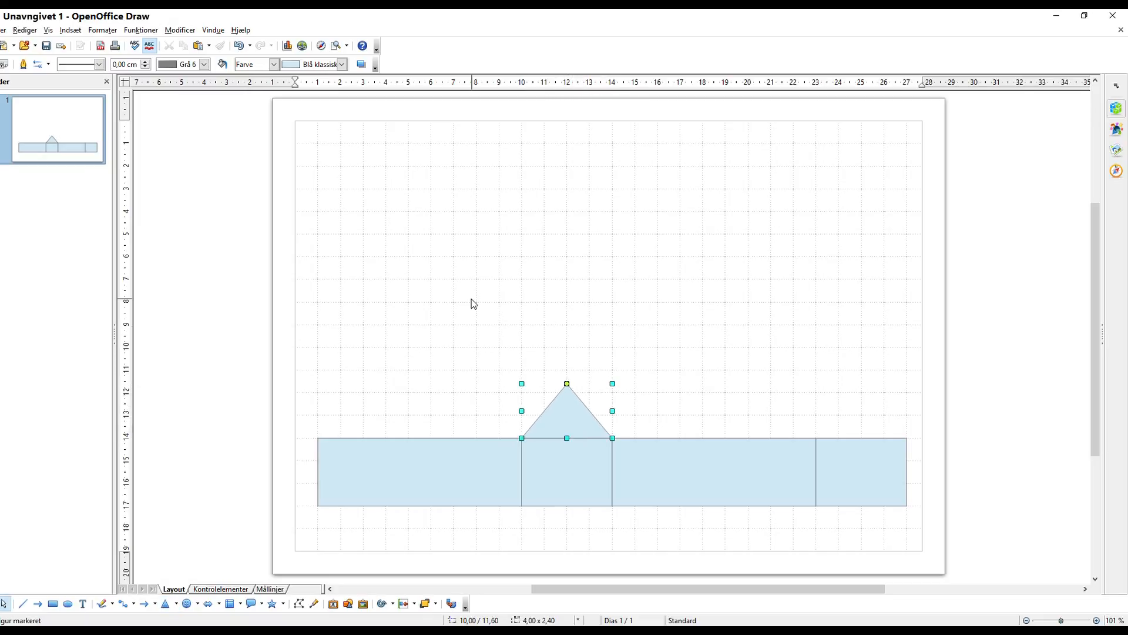
left_click(474, 304)
Duplicate the triangle and move the copy right until it sits exactly on top of the last narrow rectangle.
double_click(567, 420)
key("Escape")
key("ctrl+v")
key("Right")
key("Right")
key("Right")
key("Right")
key("Right")
key("Right")
key("Right")
key("Right")
key("Right")
key("Right")
key("Right")
key("Right")
key("Right")
key("Right")
key("Right")
key("Right")
key("Right")
key("Right")
key("Right")
key("Right")
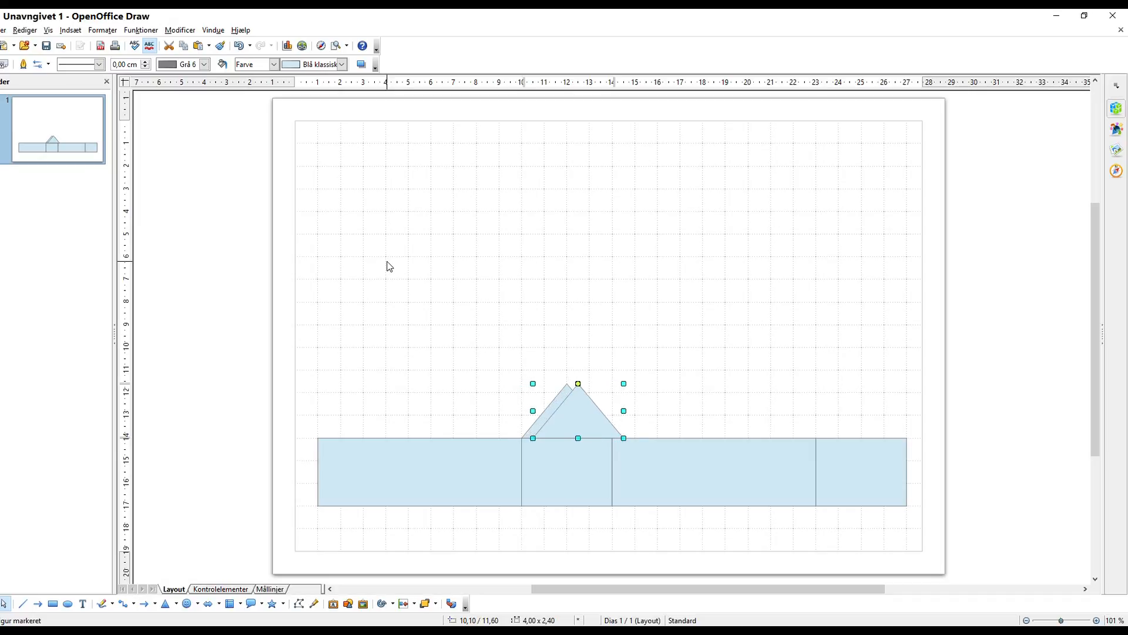
key("Right")
key("Right")
key("Right")
key("Right")
key("Right")
key("Right")
key("Right")
key("Right")
key("Right")
key("Right")
key("Right")
key("Right")
key("Right")
key("Right")
key("Right")
key("Right")
key("Right")
key("Right")
key("Right")
key("Right")
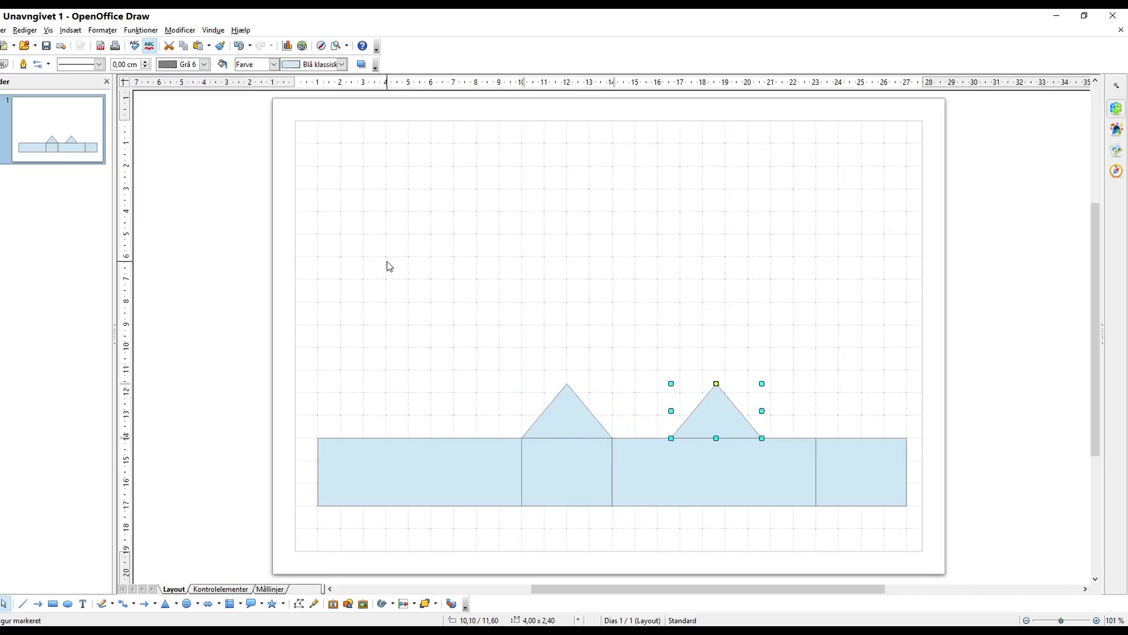
key("Right")
key("Right")
key("Right")
key("Right")
key("Right")
key("Right")
key("Right")
key("Right")
key("Right")
key("Right")
key("Right")
key("Right")
key("Right")
key("Right")
key("Right")
key("Right")
key("Right")
key("Right")
key("Right")
key("Right")
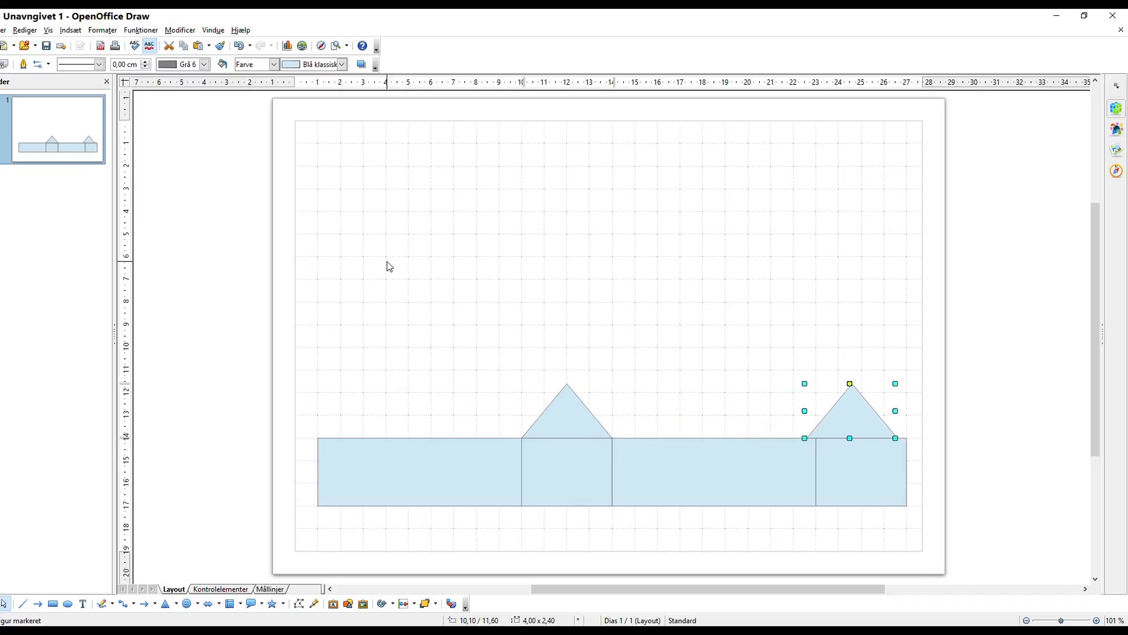
left_click(647, 312)
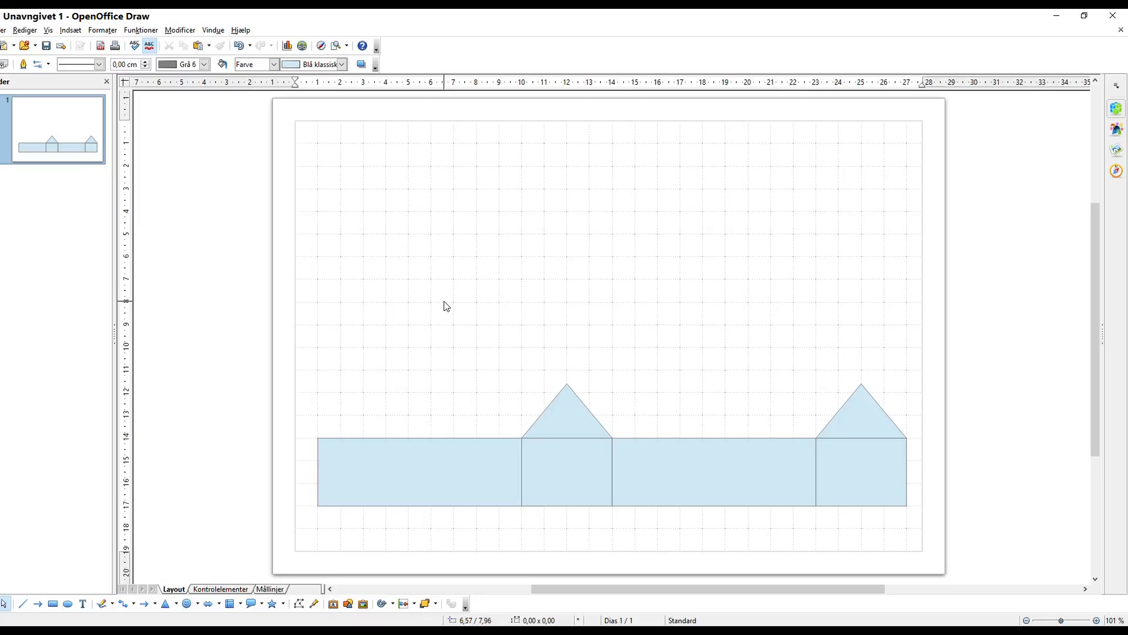
Insert a second blank page into the drawing and return to the first page.
left_click(71, 31)
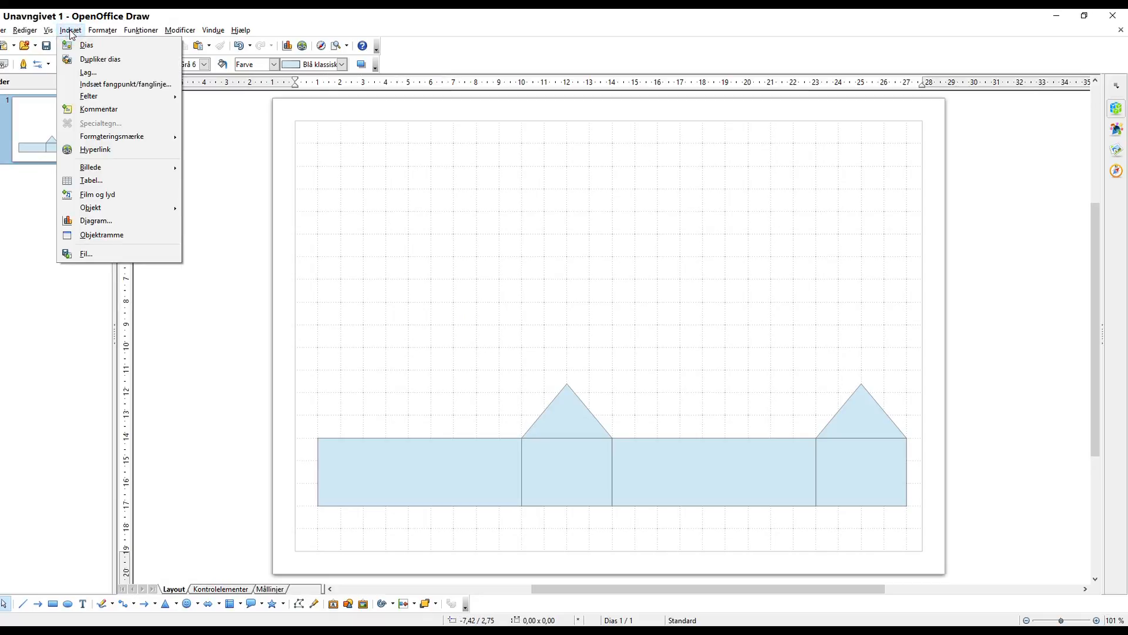
left_click(86, 46)
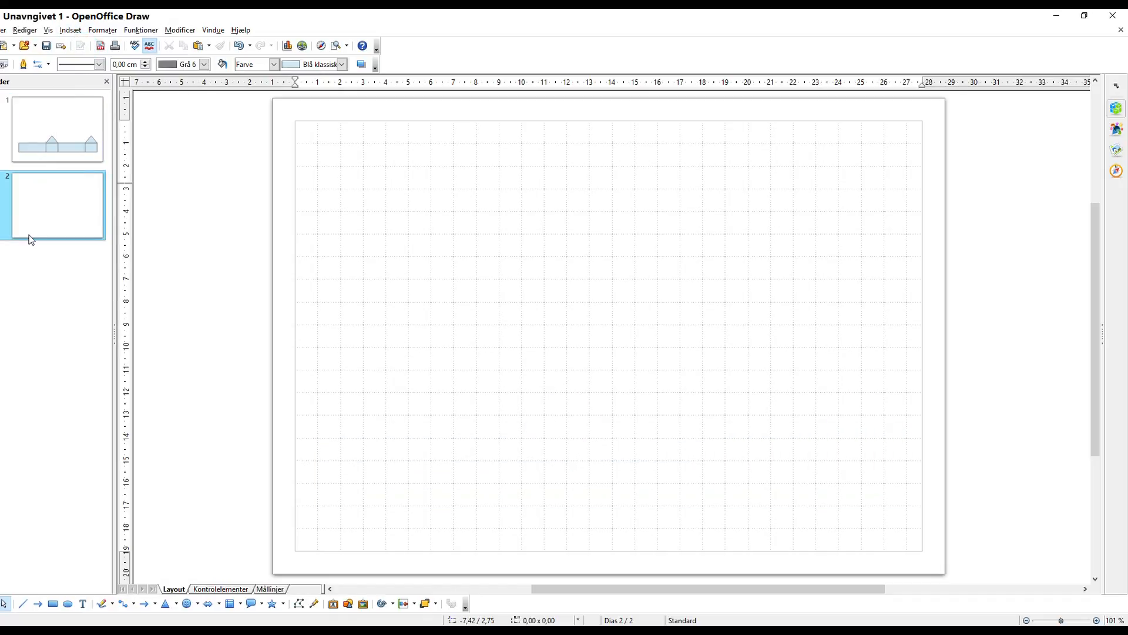
left_click(50, 114)
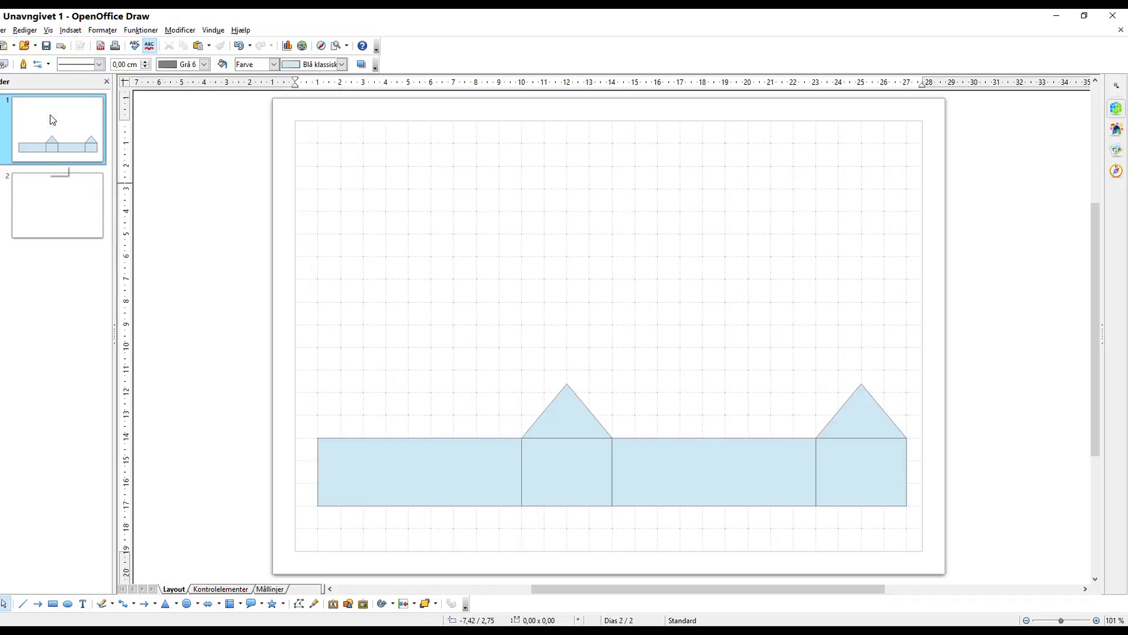
Copy all the rectangles and triangles of the template and paste them onto page 2.
mouse_move(304, 368)
left_mouse_down()
mouse_move(322, 464)
mouse_move(707, 533)
mouse_move(926, 531)
left_mouse_up()
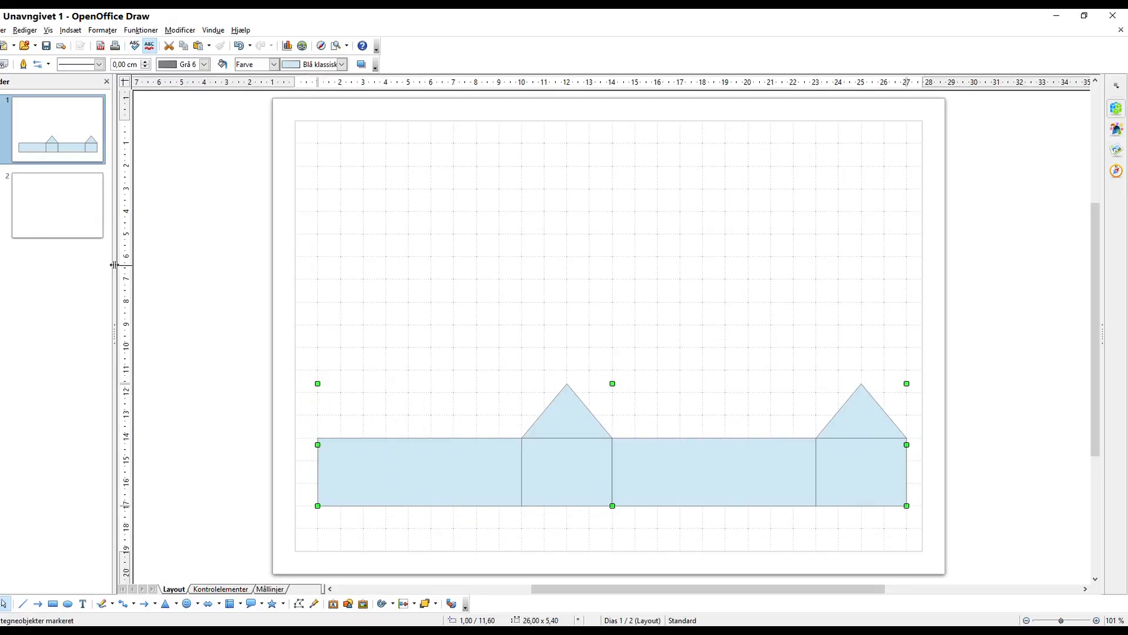
left_click(44, 201)
left_click(490, 307)
key("ctrl+v")
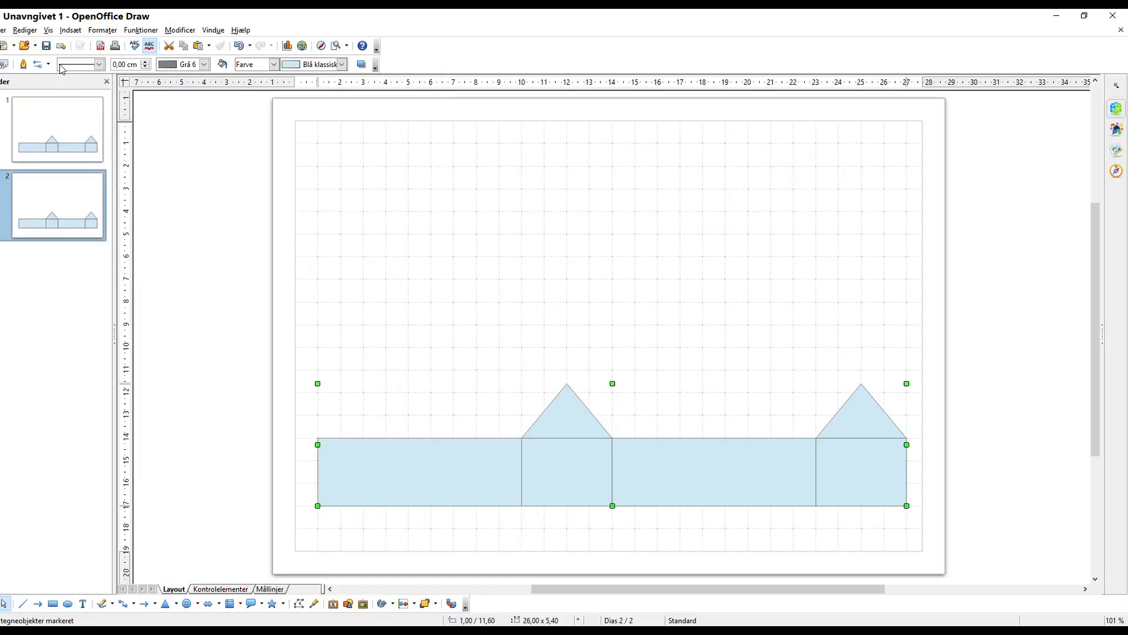
Insert a third page and paste the copied template onto it.
left_click(71, 30)
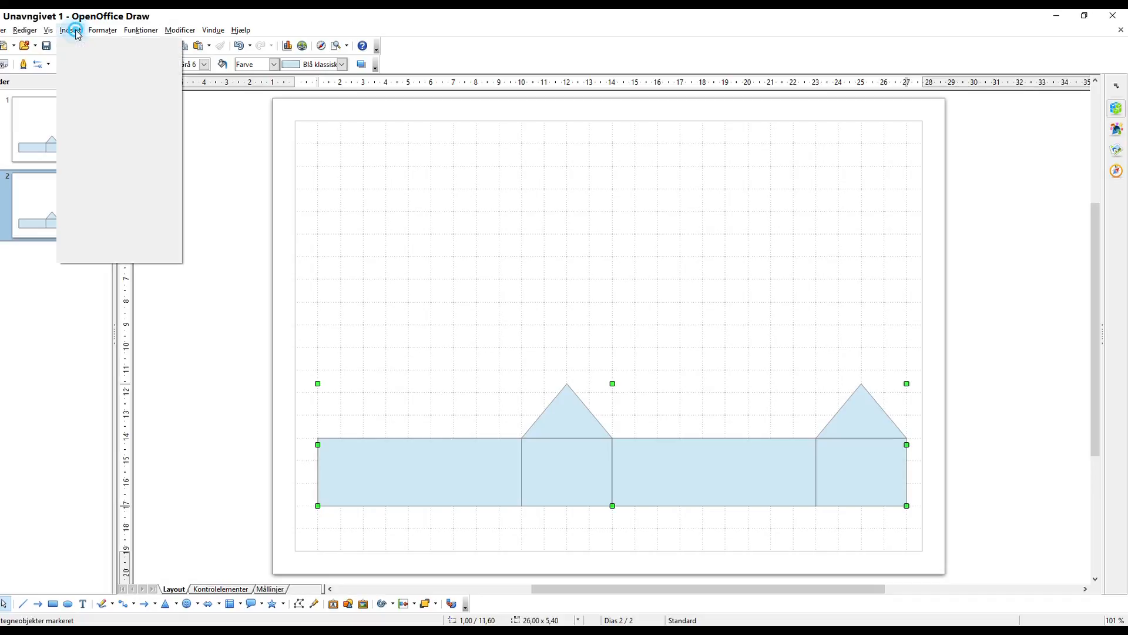
left_click(85, 43)
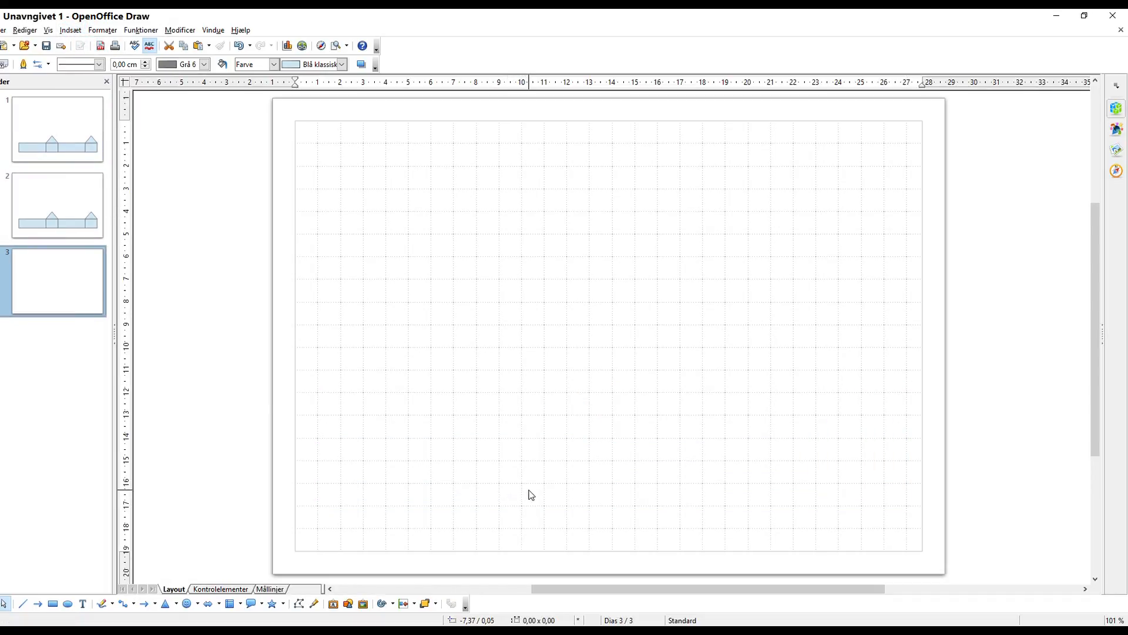
key("ctrl+v")
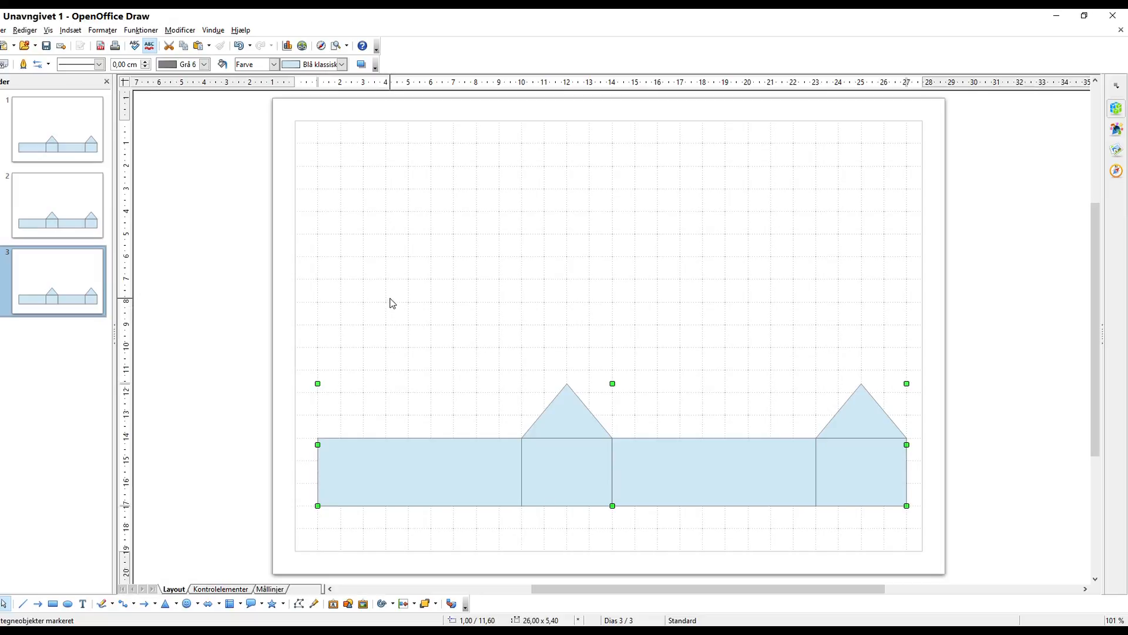
Return to page 1 and add a dimension line along the left sloping edge of the first gable triangle.
left_click(76, 117)
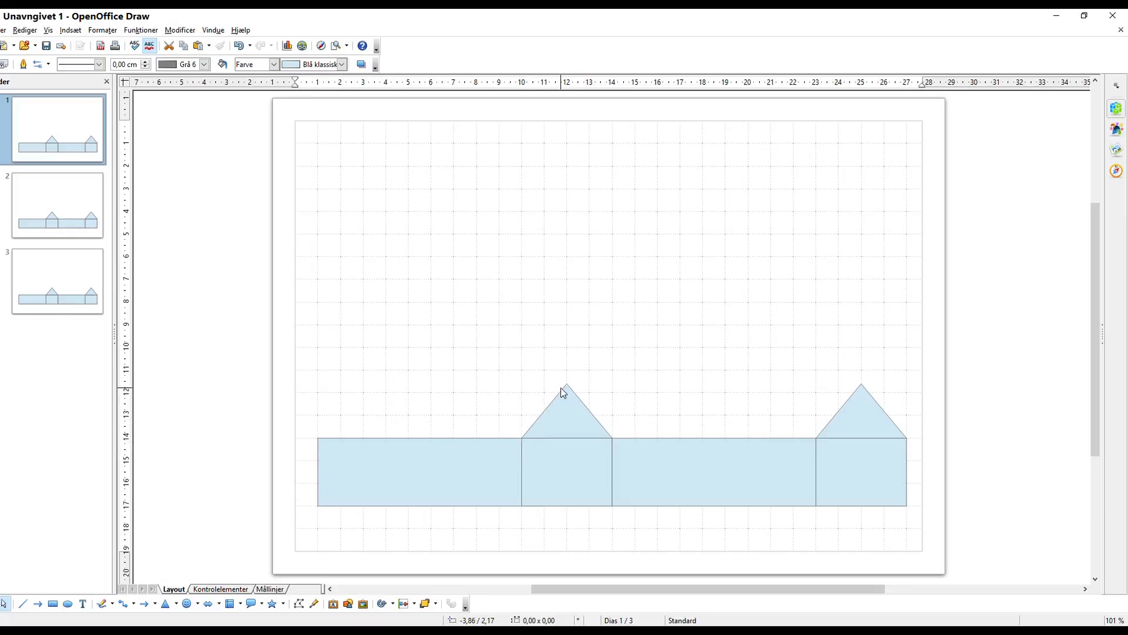
left_click(156, 604)
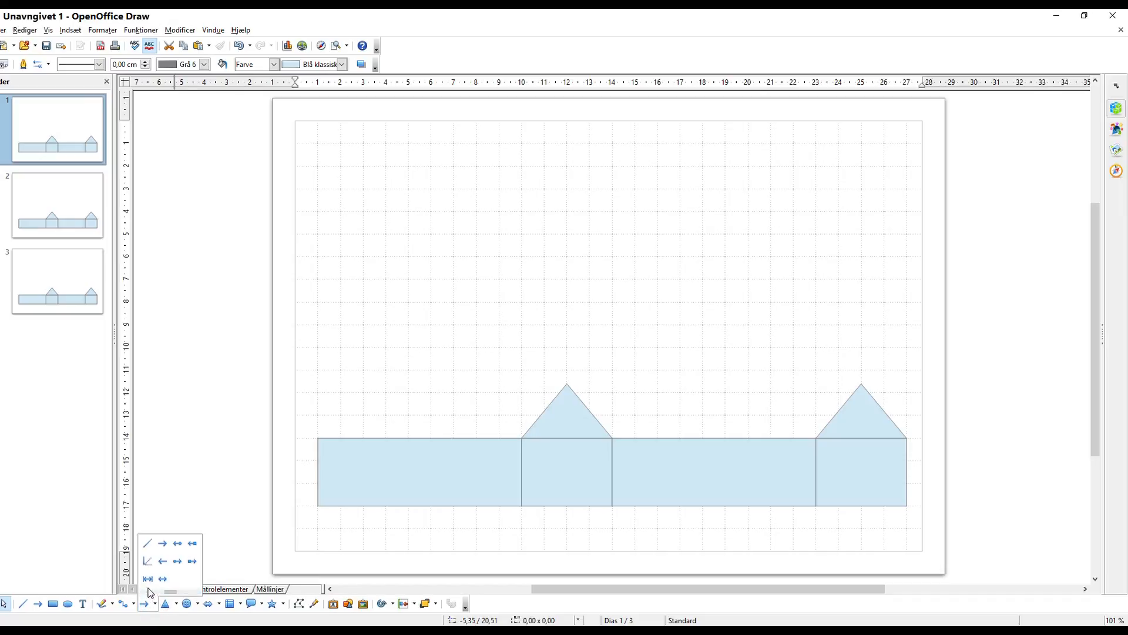
left_click(146, 579)
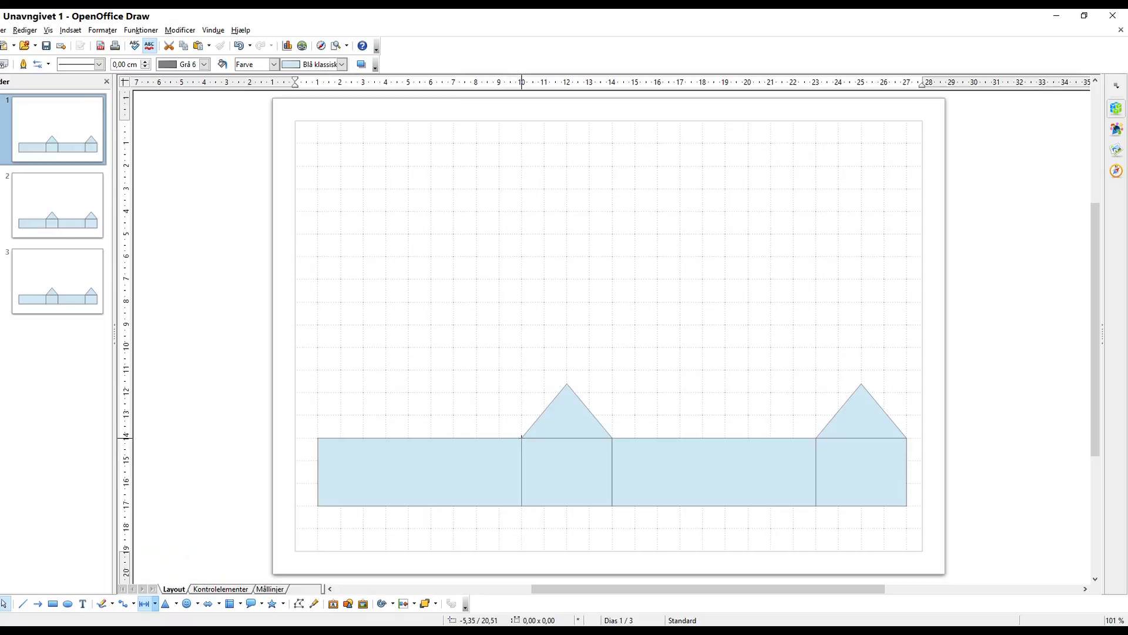
left_click_drag(522, 437, 567, 383)
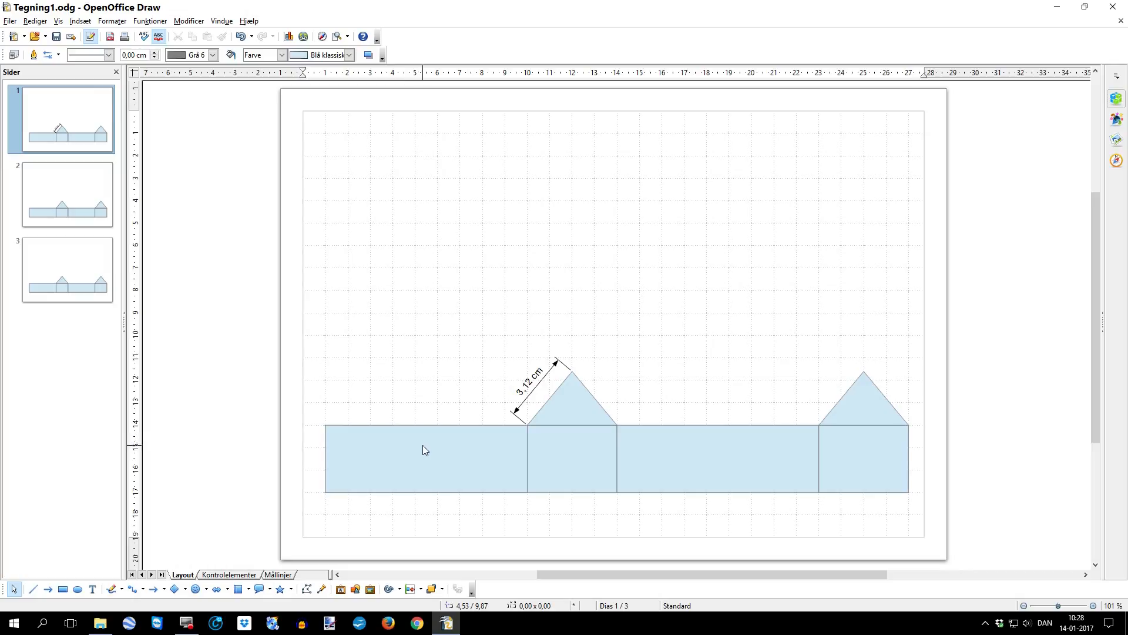
Duplicate the first wide rectangle and move the copy straight up to X 1 cm, Y 6 cm.
left_click(428, 450)
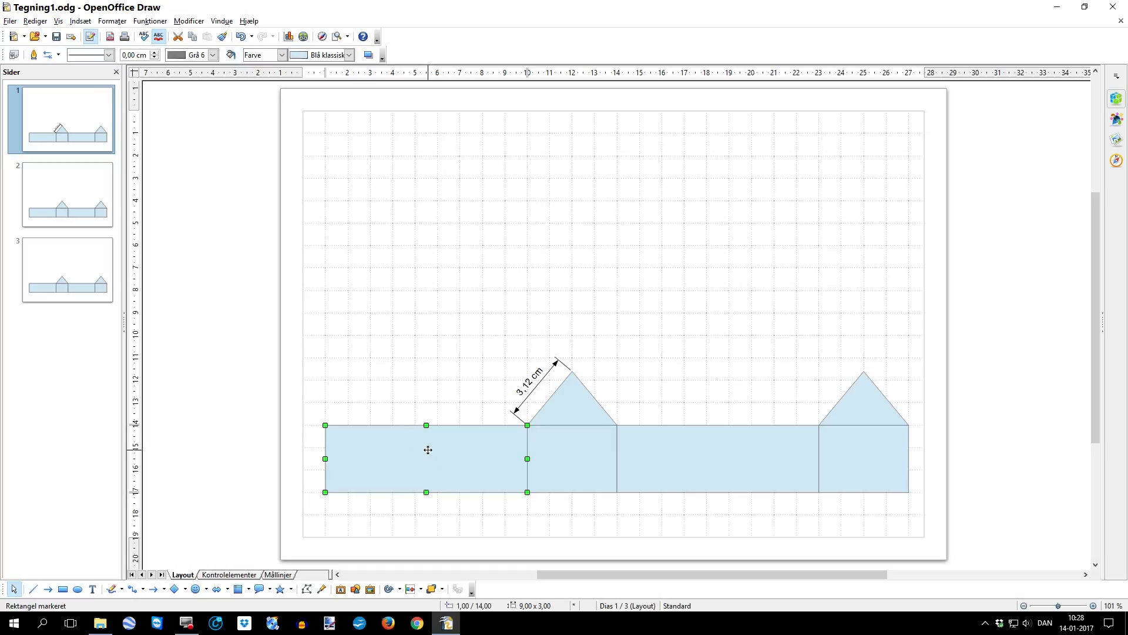
key("ctrl+c")
key("ctrl+v")
key("Up")
key("Up")
key("Up")
key("Up")
key("Up")
key("Up")
key("Up")
key("Up")
key("Up")
key("Up")
key("Up")
key("Up")
key("Up")
key("Up")
key("Up")
key("Up")
key("Up")
key("Up")
key("Up")
key("Up")
key("Up")
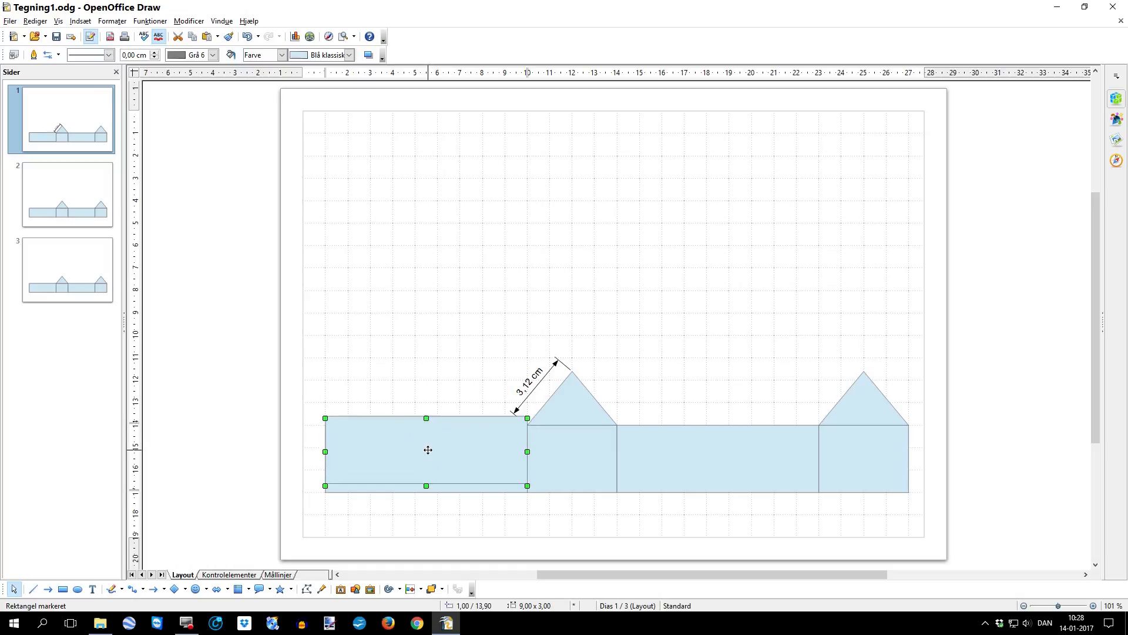
key("Up")
key("Up")
key("Up")
key("Up")
key("Up")
key("Up")
key("Up")
key("Up")
key("Up")
key("Up")
key("Up")
key("Up")
key("Up")
key("Up")
key("Up")
key("Up")
key("Up")
key("Up")
key("Up")
key("Up")
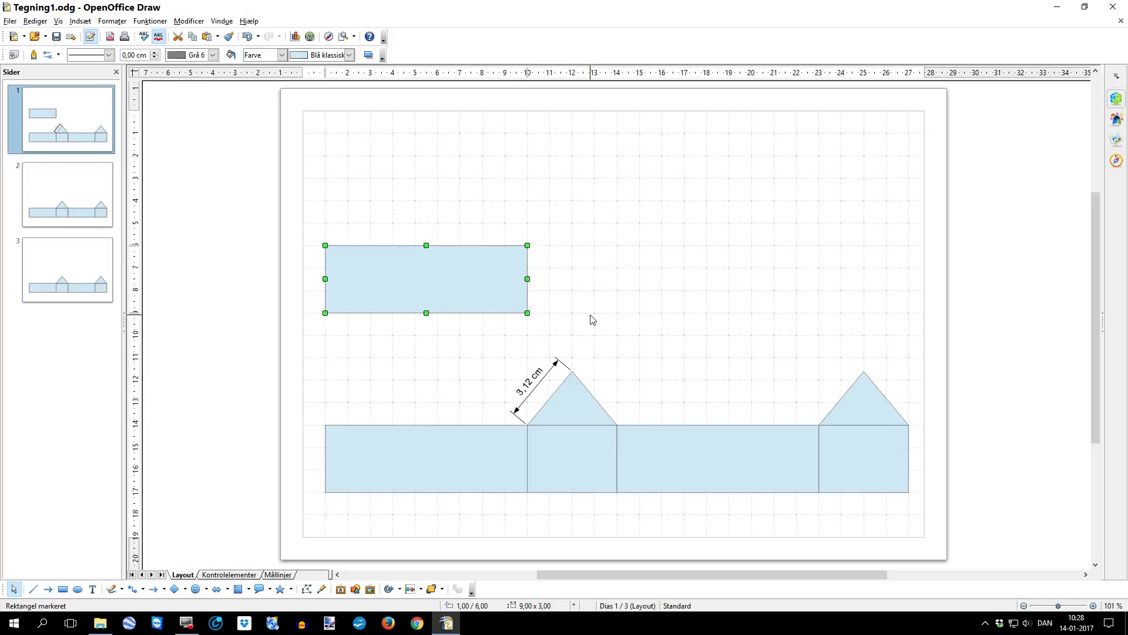
Set the size of the copied rectangle to 9.5 cm wide and 3.3 cm high.
right_click(430, 290)
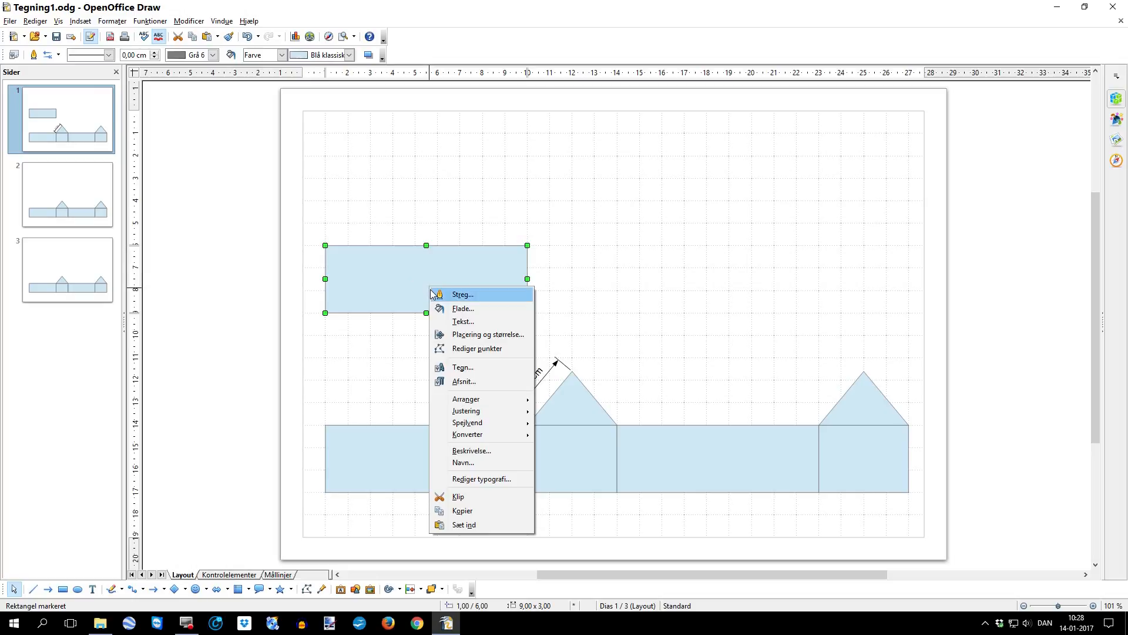
left_click(464, 340)
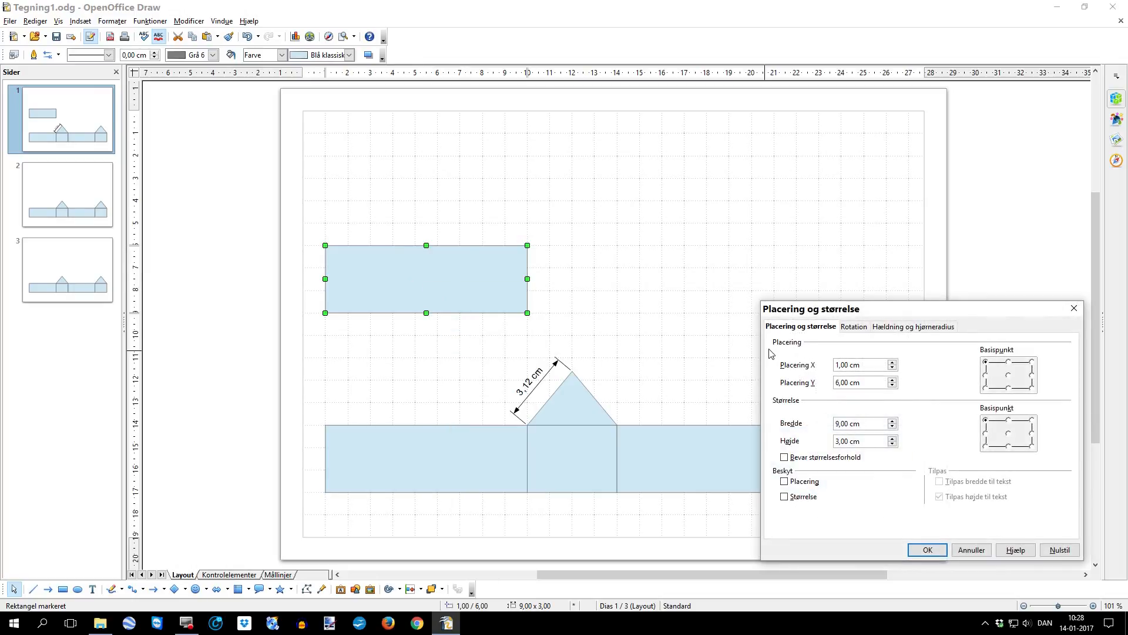
left_click(844, 442)
type("3")
left_click(845, 422)
type("5")
left_click(927, 551)
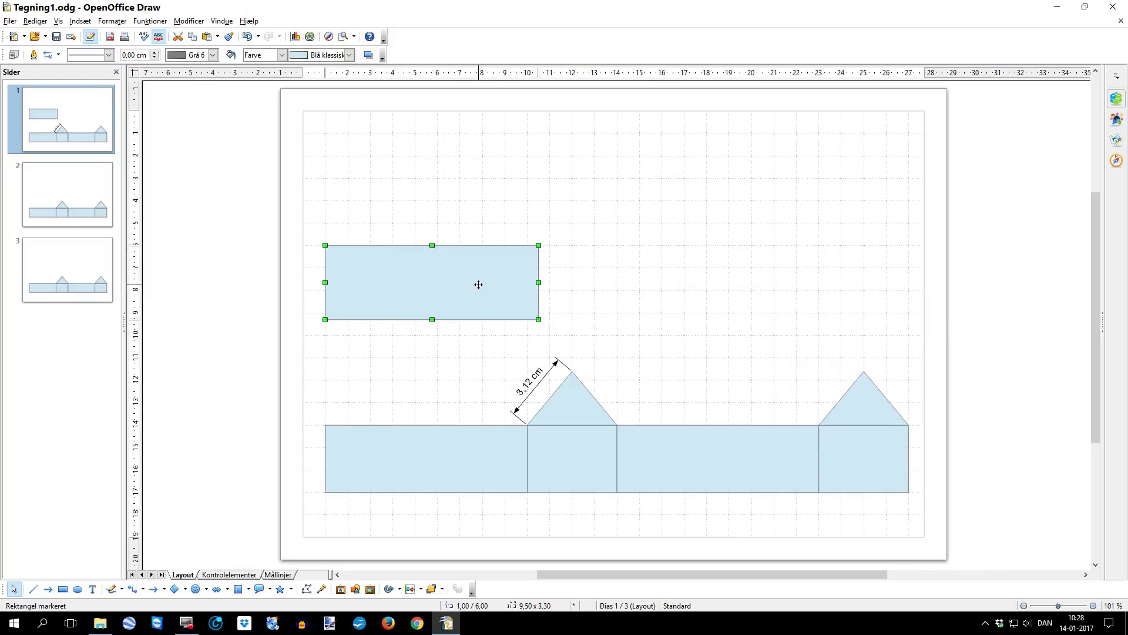
Duplicate the 9.5 cm wide rectangle and move the copy up until it sits exactly on the original's upper edge.
key("Up")
key("Up")
key("Up")
key("Up")
key("Up")
key("Up")
key("Up")
key("Up")
key("Up")
key("Up")
key("Up")
key("Up")
key("Up")
key("Up")
key("Up")
key("Up")
key("Up")
key("Up")
key("Up")
key("Up")
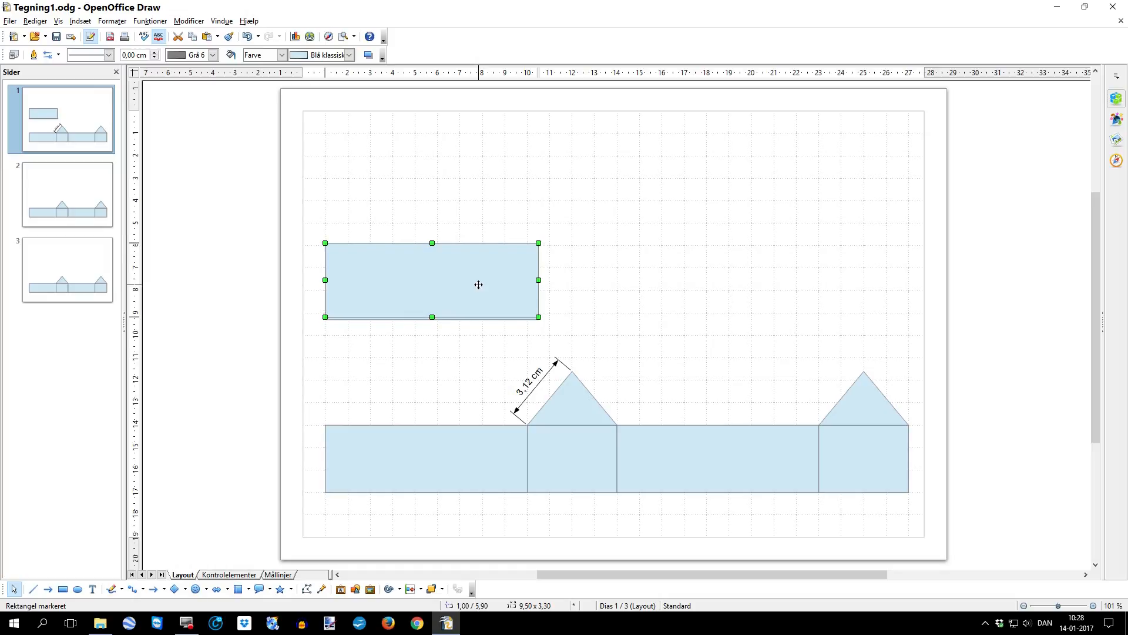
key("Up")
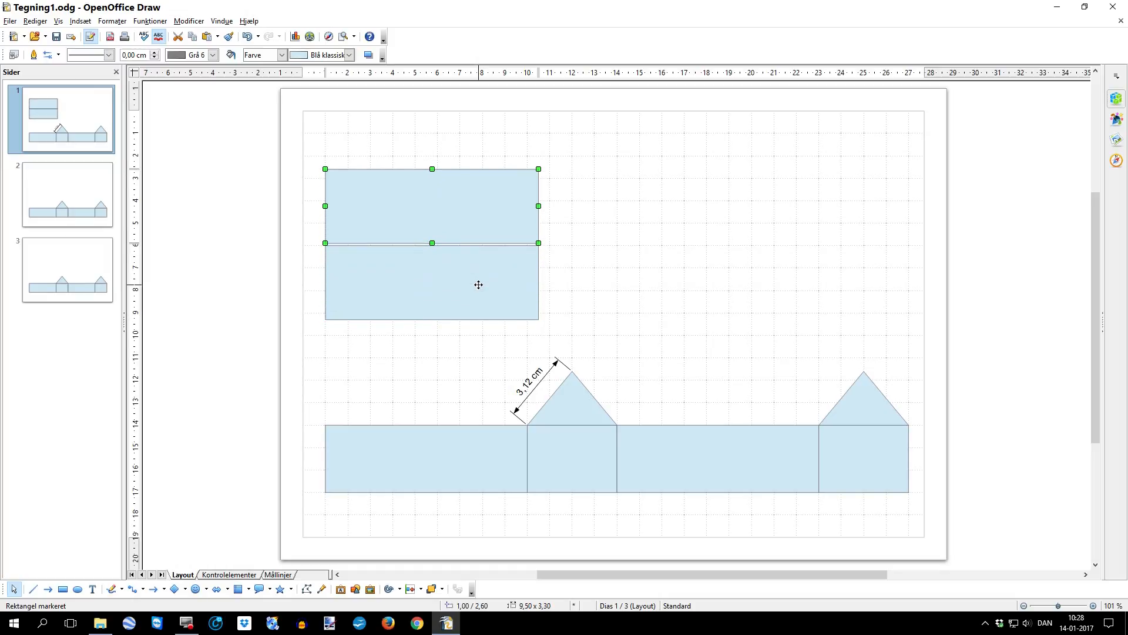
key("Down")
left_click(611, 242)
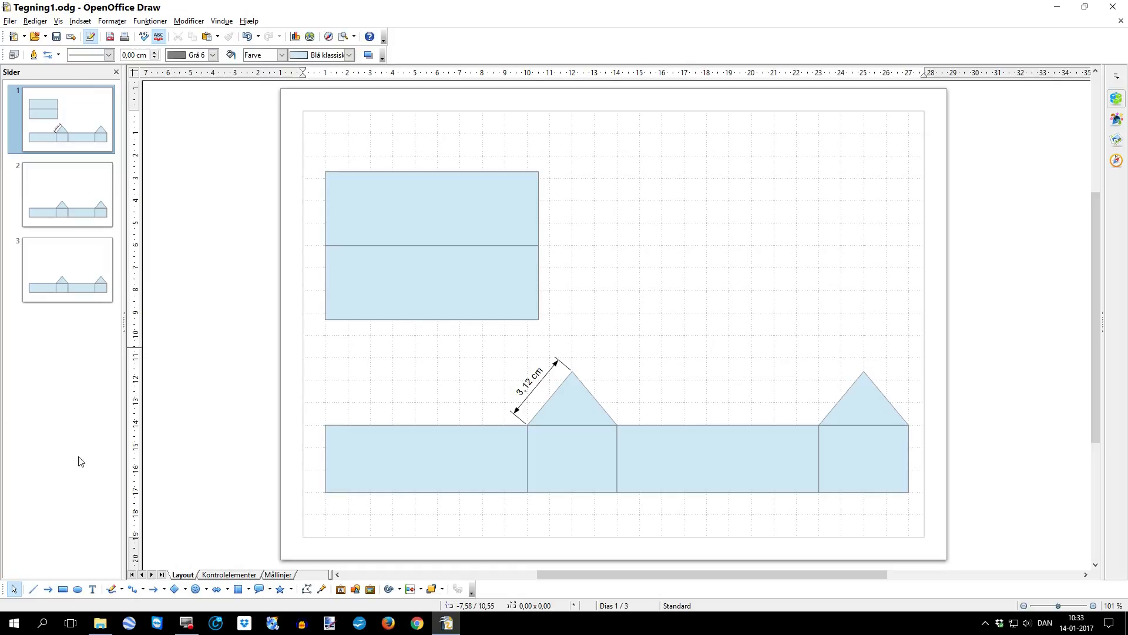
Draw a small rectangle in the empty area beside the two roof panels and size it 0.25 cm wide by 0.07 cm high.
left_click(63, 589)
left_click_drag(646, 265, 665, 272)
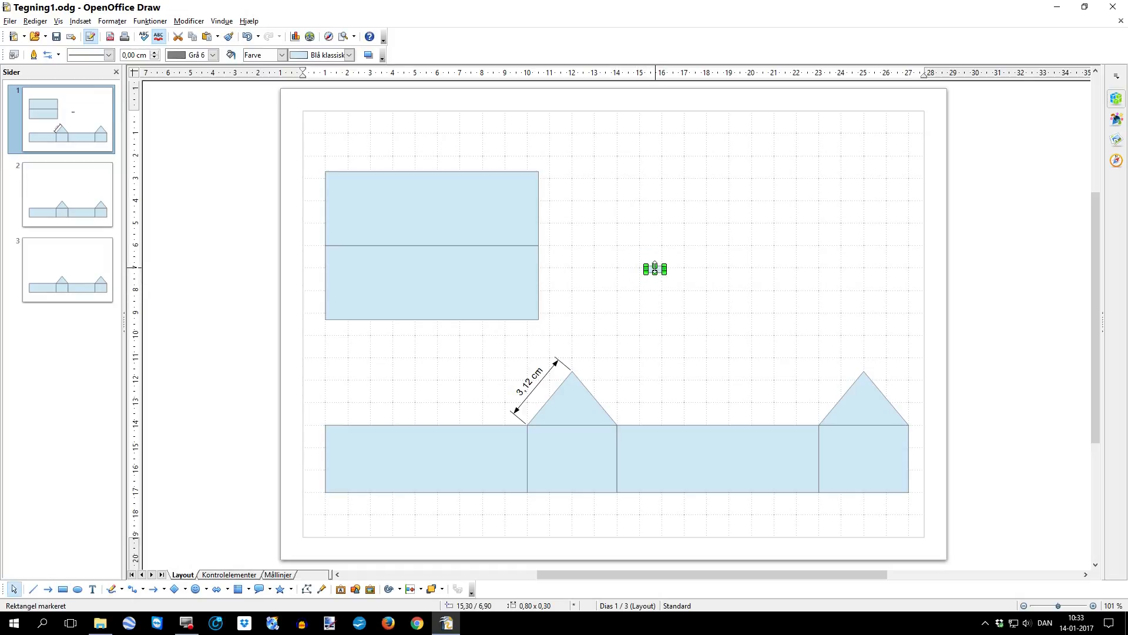
scroll(659, 275, "up", 4)
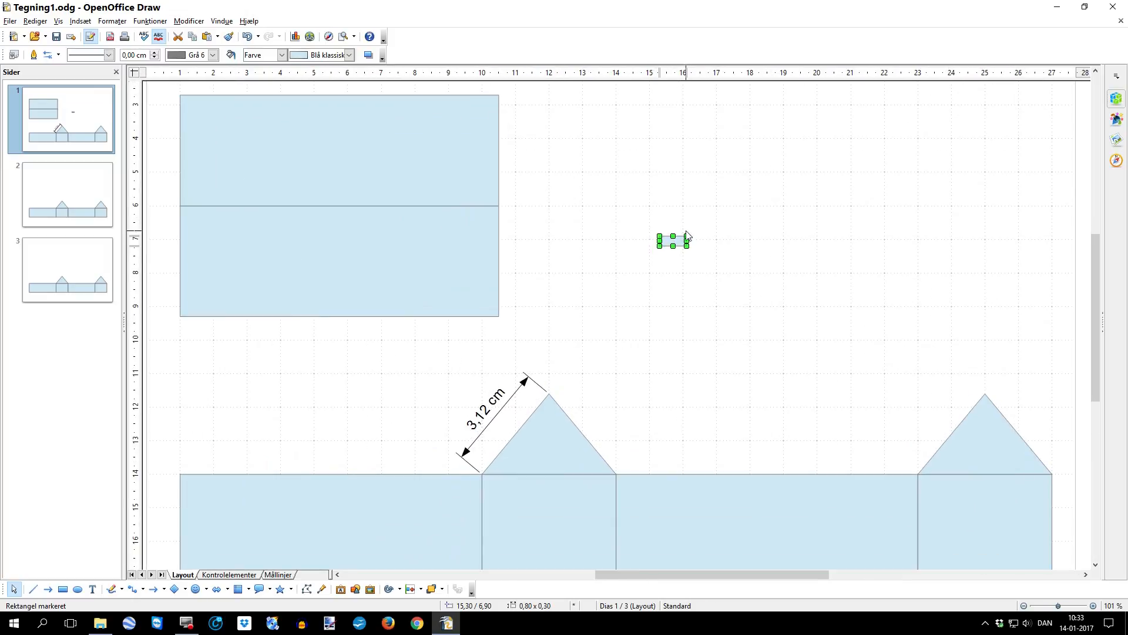
scroll(689, 227, "up", 4)
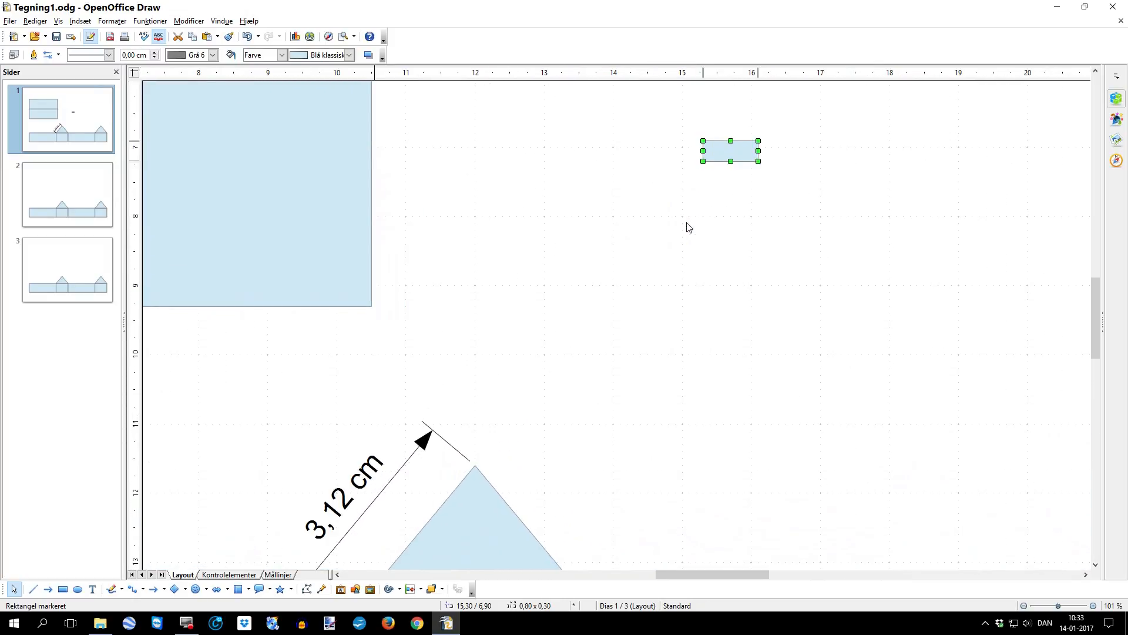
left_click_drag(1095, 322, 1074, 294)
scroll(787, 311, "up", 1)
scroll(787, 309, "up", 3)
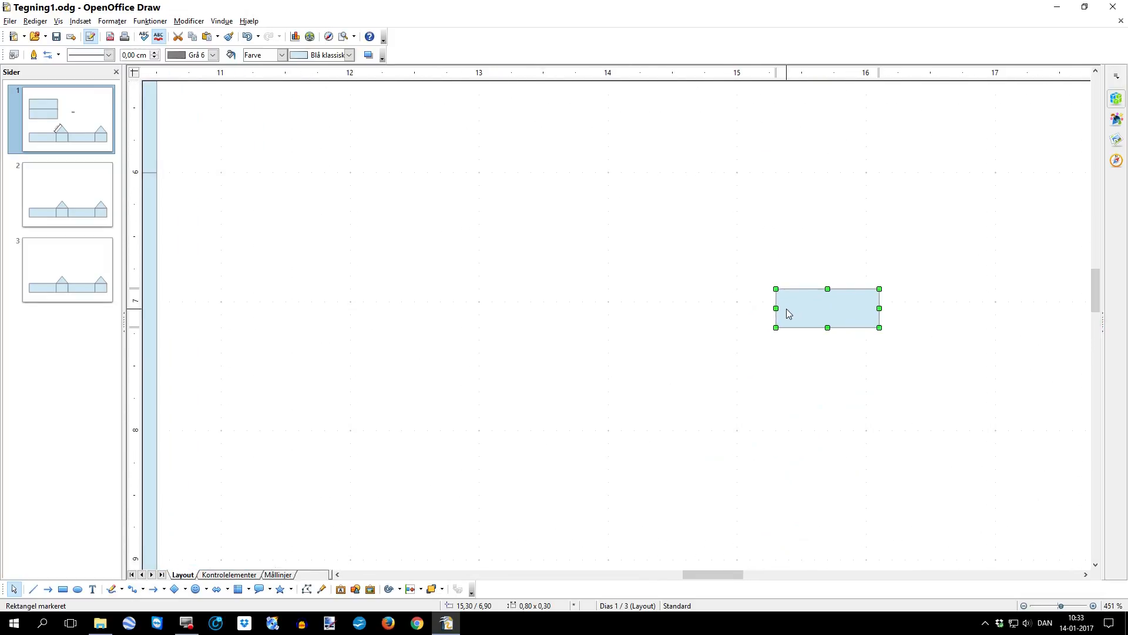
mouse_move(718, 576)
left_mouse_down()
mouse_move(748, 577)
mouse_move(732, 579)
left_mouse_up()
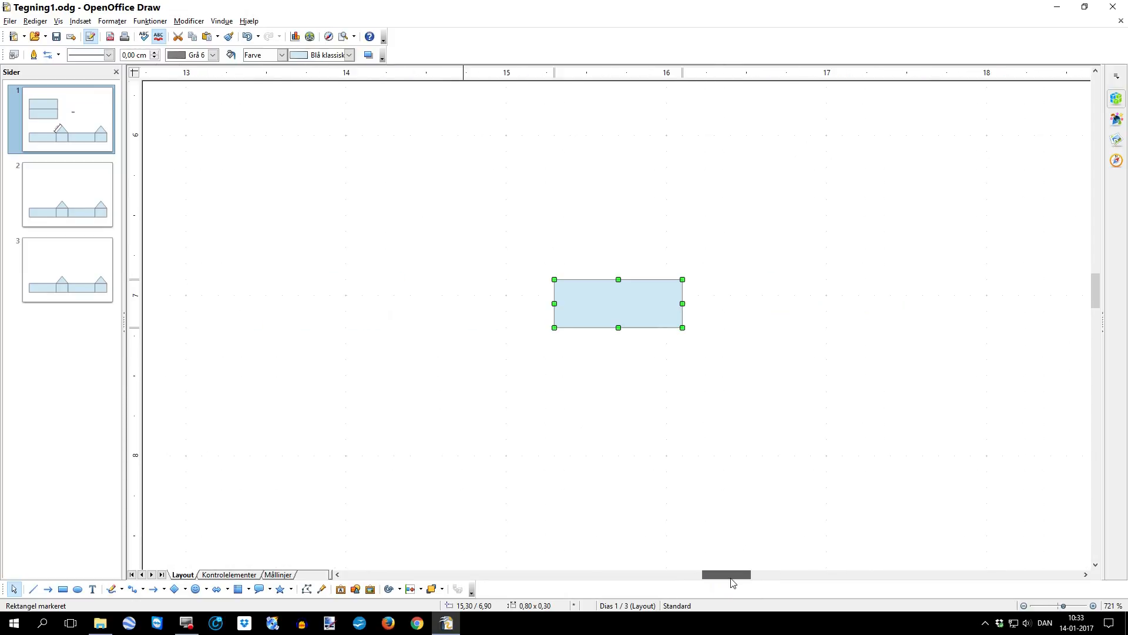
right_click(601, 301)
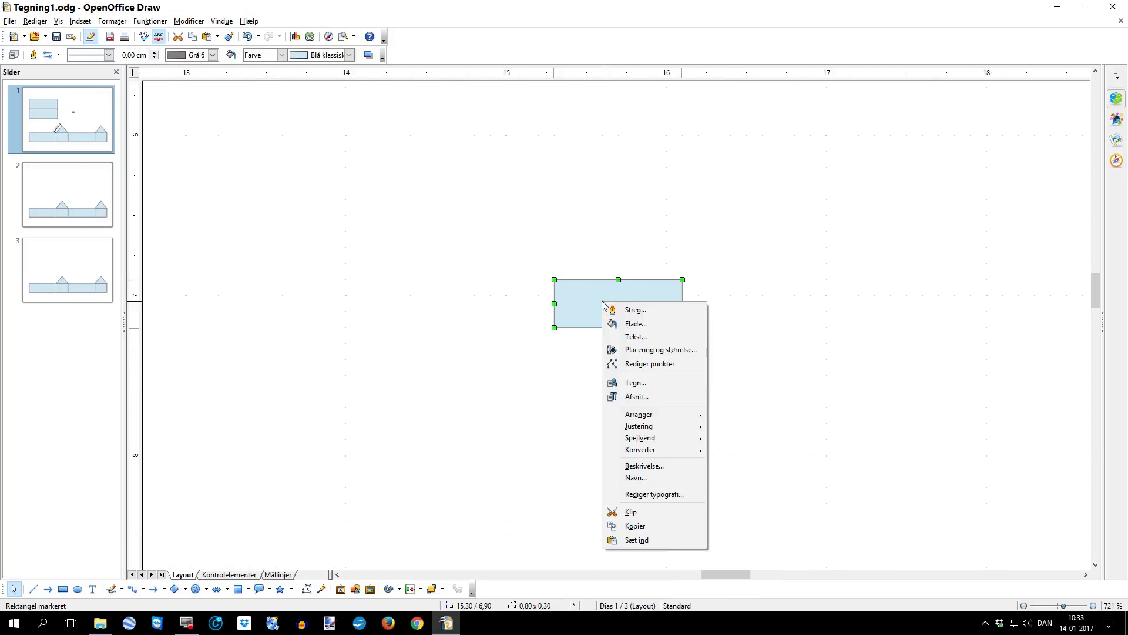
left_click(650, 349)
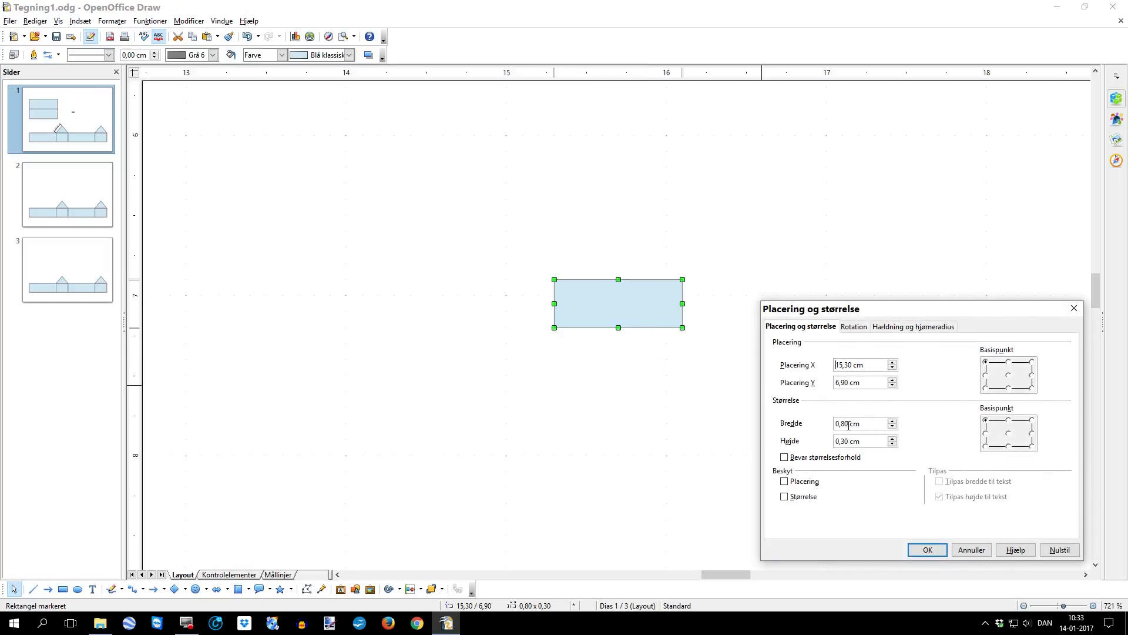
left_click_drag(848, 425, 837, 425)
key("BackSpace")
type(",25")
left_click_drag(850, 444, 837, 442)
type(",07")
left_click(914, 552)
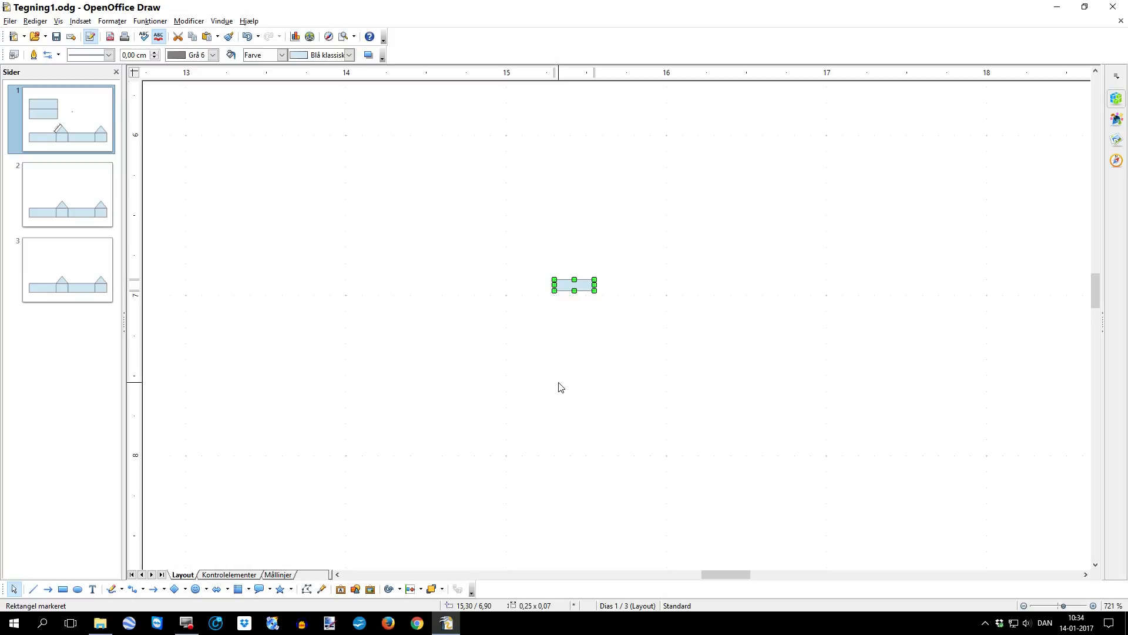
Duplicate the small brick and align the copy flush against its right end at X 15.55 cm.
key("Right")
key("Right")
key("Right")
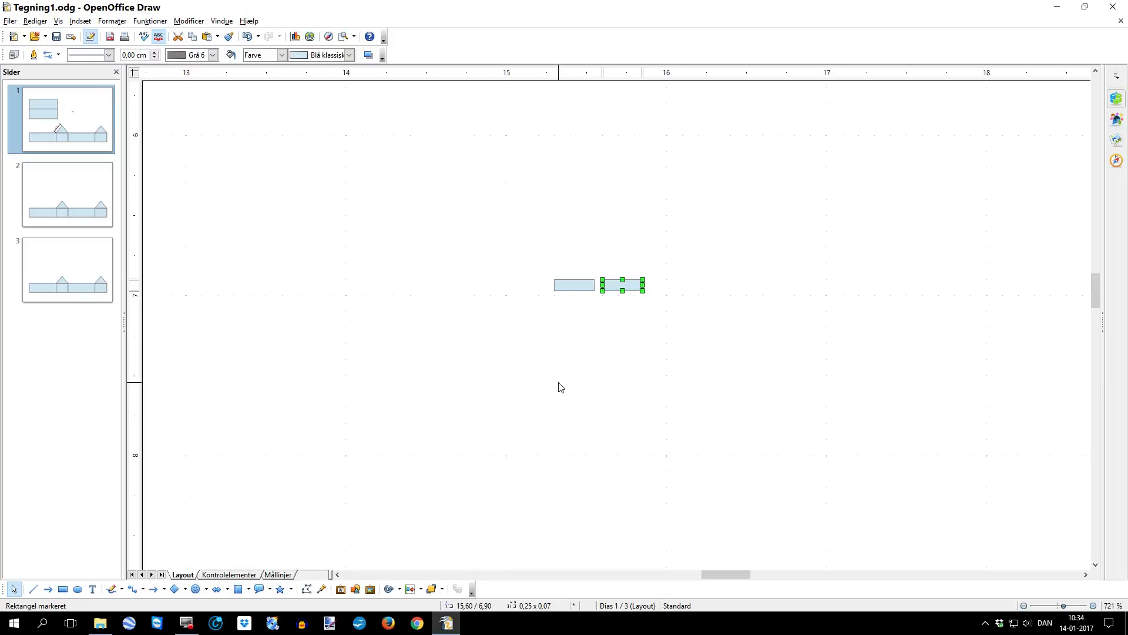
key("alt+Left")
key("alt+Left")
key("alt+Left")
key("alt+Left")
key("alt+Left")
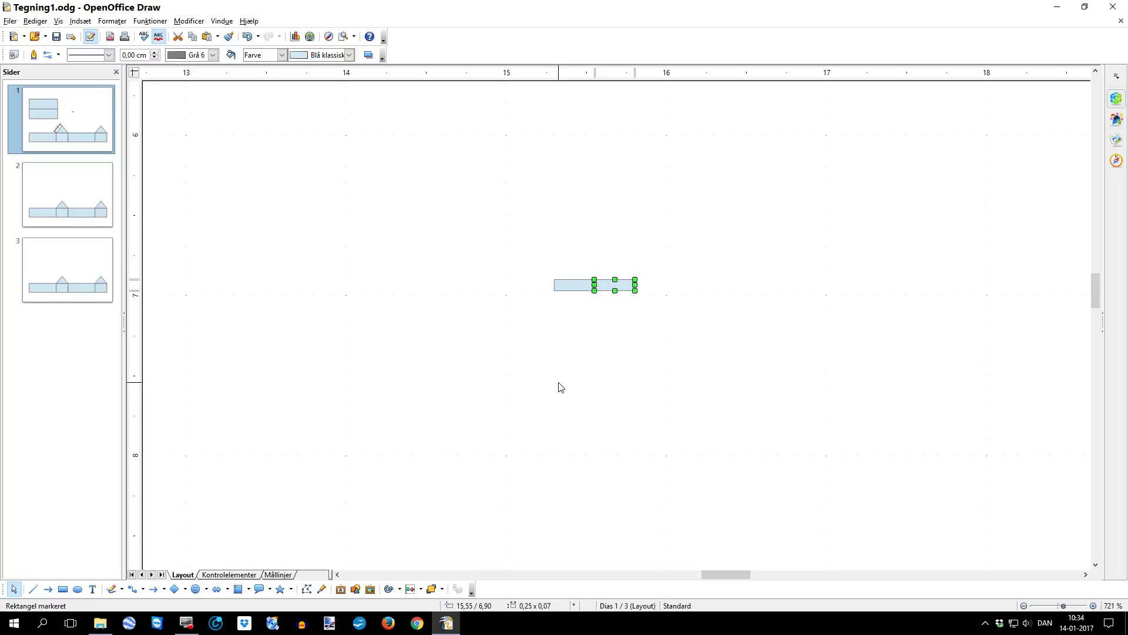
left_click(559, 367)
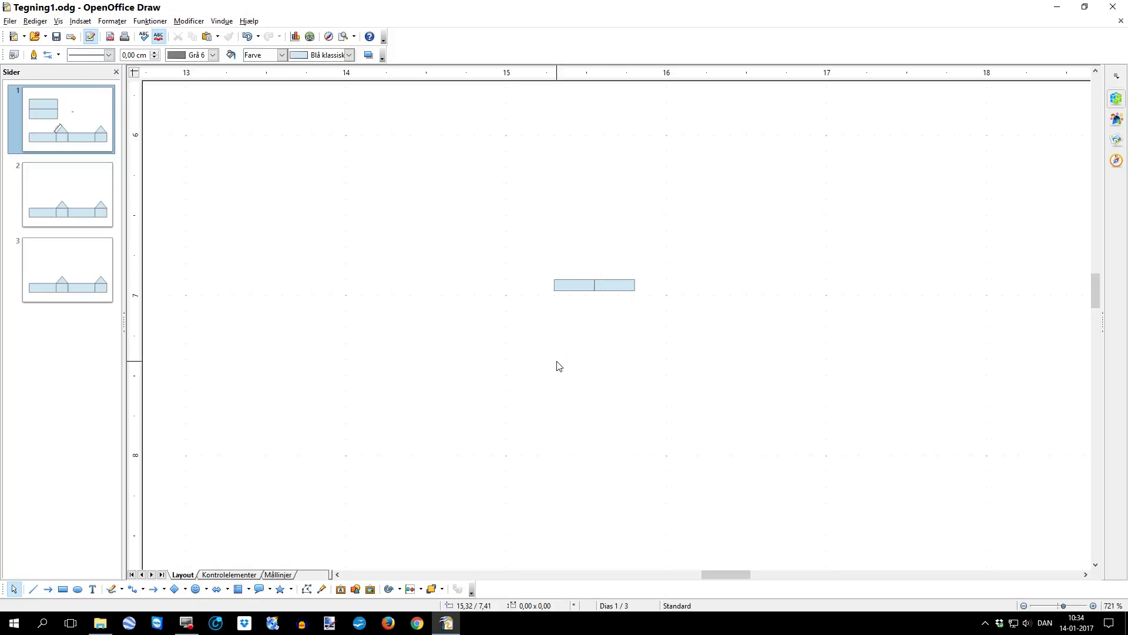
Duplicate the pair of bricks and place the copy flush against the pair's right end at X 15.80 cm.
left_click_drag(534, 268, 679, 314)
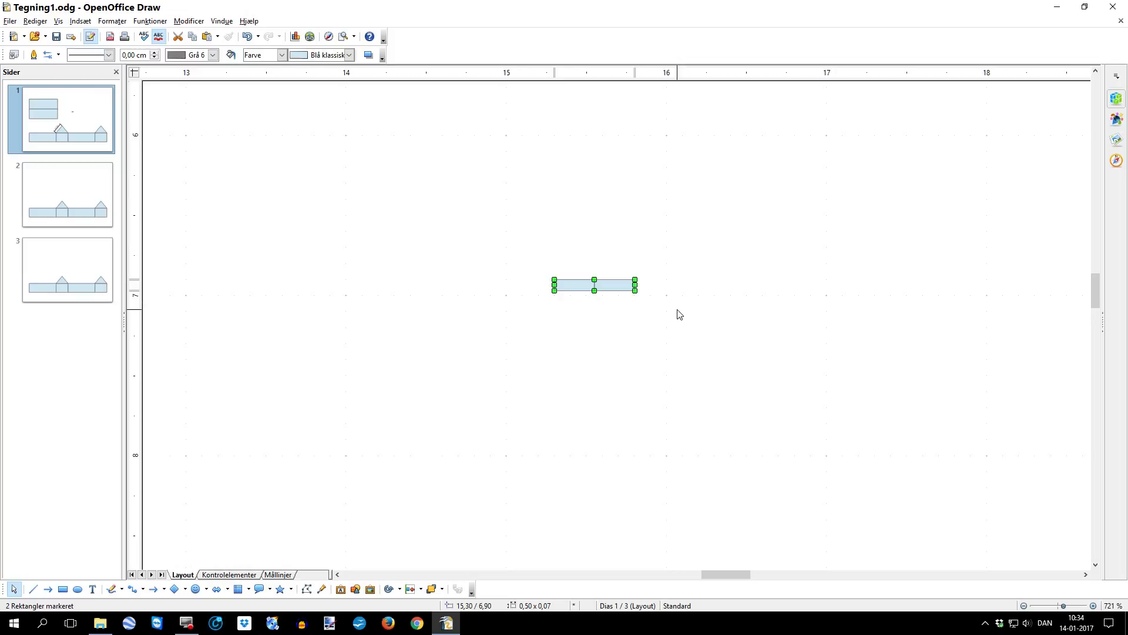
key("Right")
key("Right")
key("Right")
key("Right")
key("Right")
key("Right")
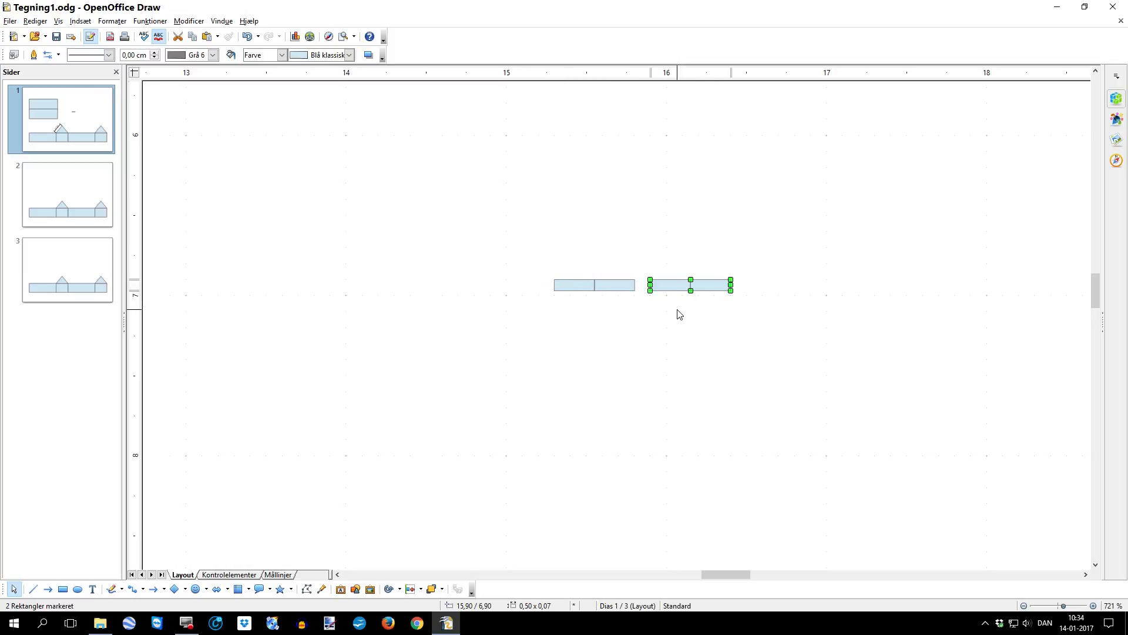
key("Left")
key("alt")
left_click(680, 312)
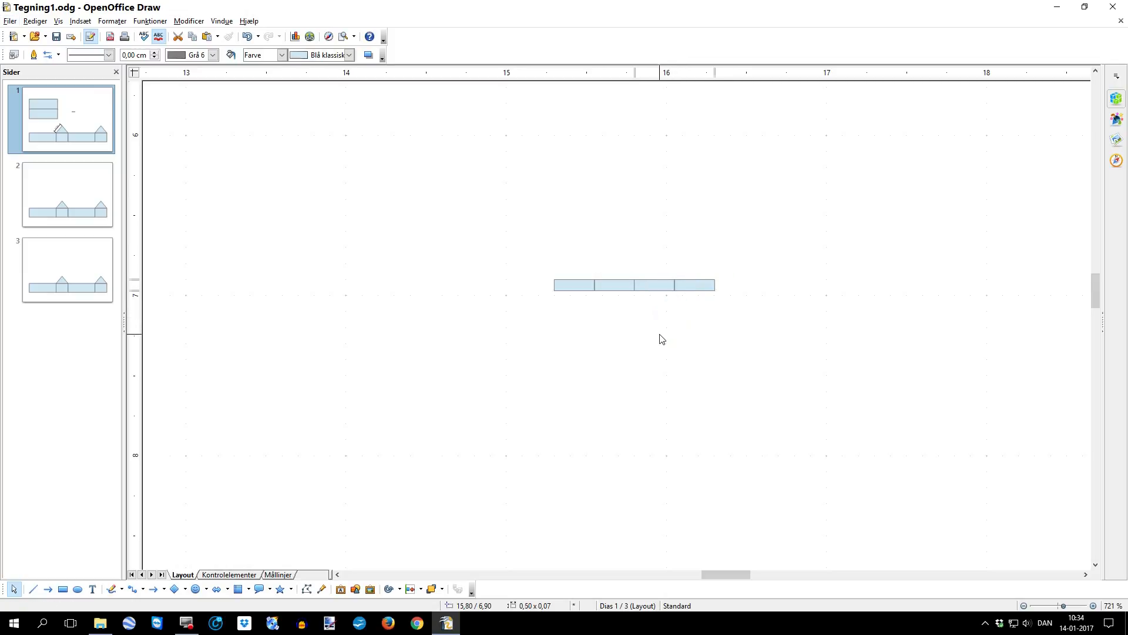
Duplicate the row of four bricks and move the copy flush against its right end at X 16.30 cm.
left_click_drag(520, 257, 749, 318)
key("Right")
key("Right")
key("Right")
key("Right")
key("Right")
key("Right")
key("Right")
key("Right")
key("Right")
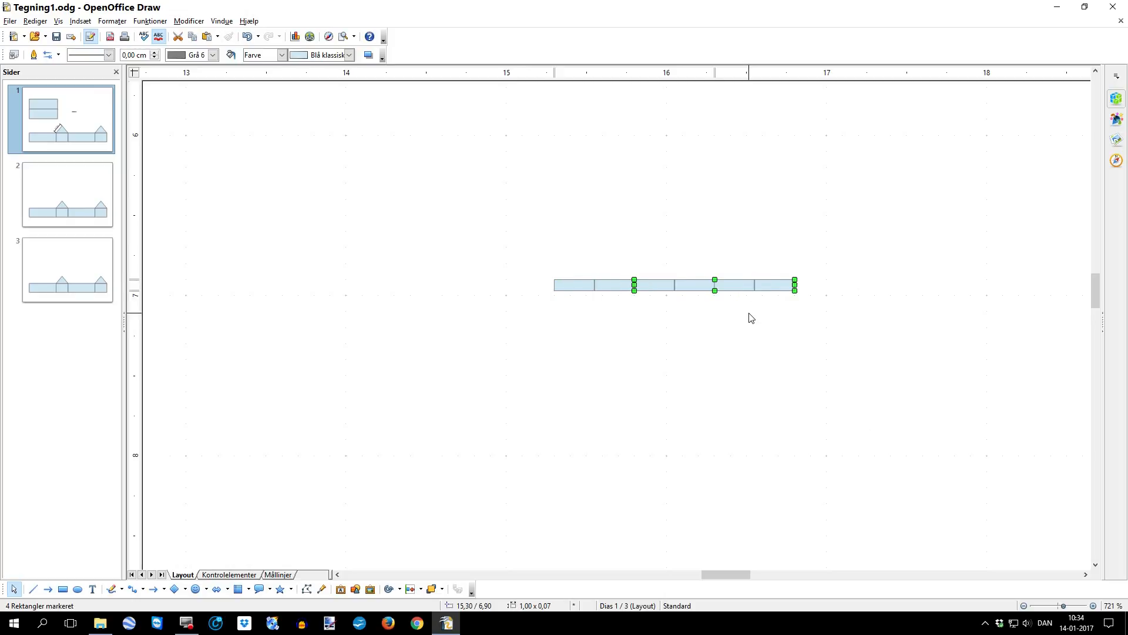
key("Right")
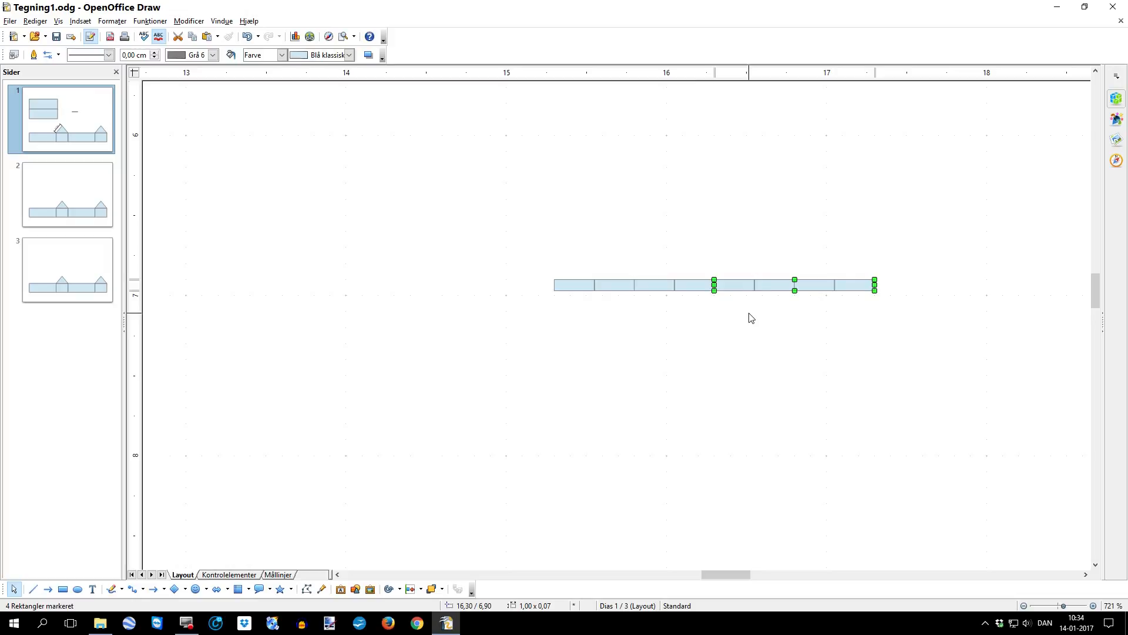
Duplicate the row of eight bricks and place the copy flush against the row's right end at X 17.30 cm.
left_click(749, 317)
left_click_drag(743, 576, 759, 576)
left_click_drag(218, 254, 604, 328)
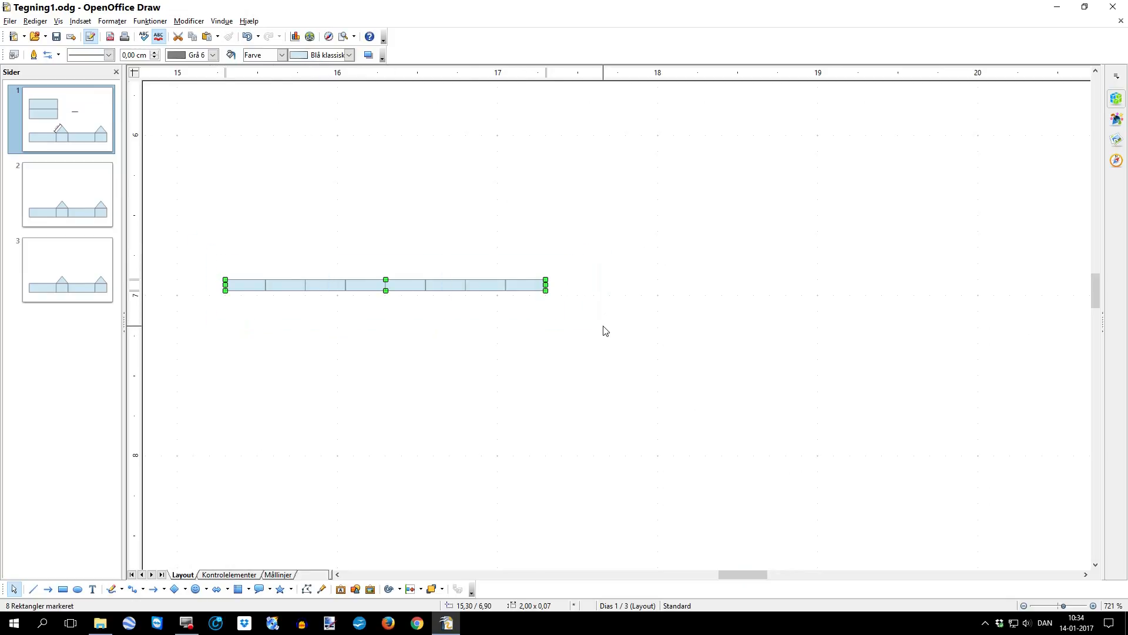
key("Right")
key("Right")
key("Right")
key("Right")
key("Right")
key("Right")
key("Right")
key("Right")
key("Right")
key("Right")
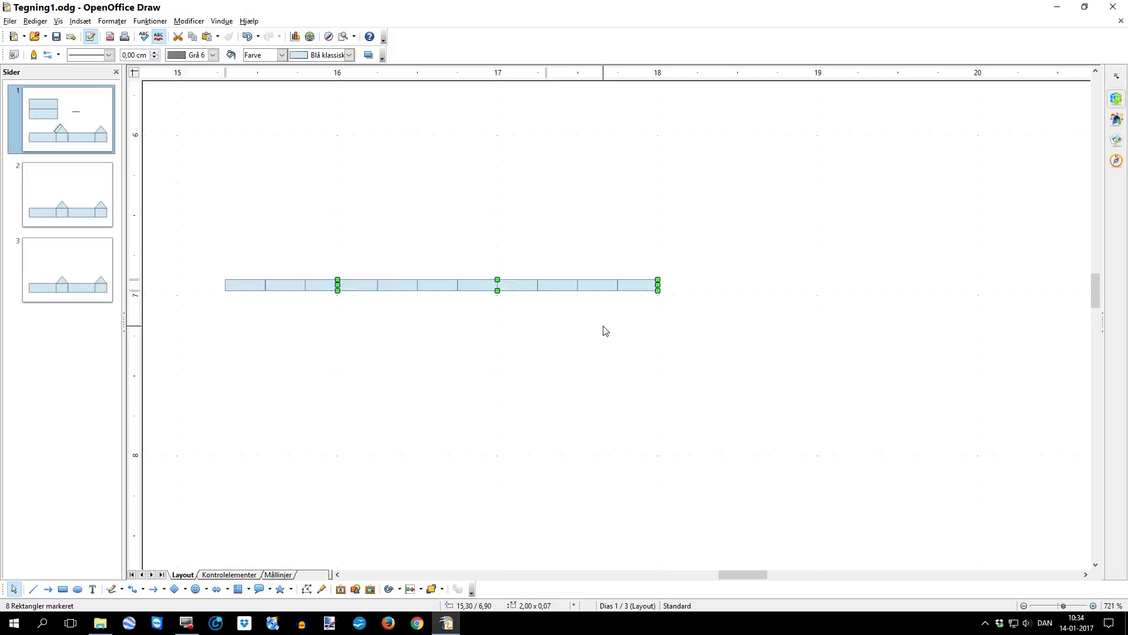
key("Right")
key("Right")
key("Right")
key("Right")
key("Right")
key("Right")
key("Right")
key("Right")
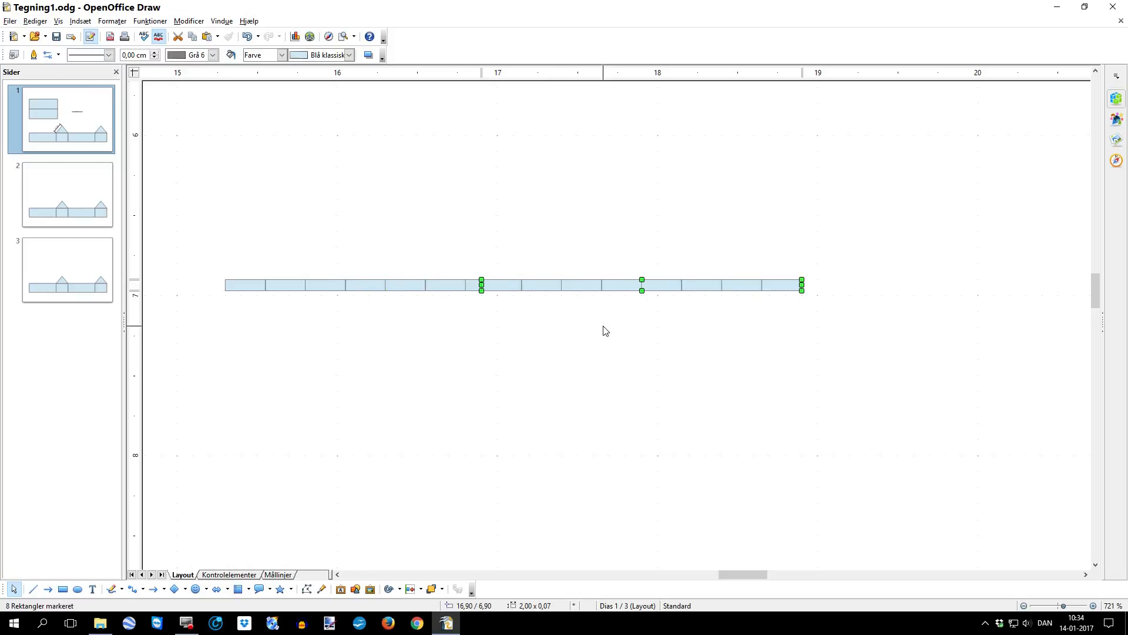
key("Right")
key("Right")
key("Right")
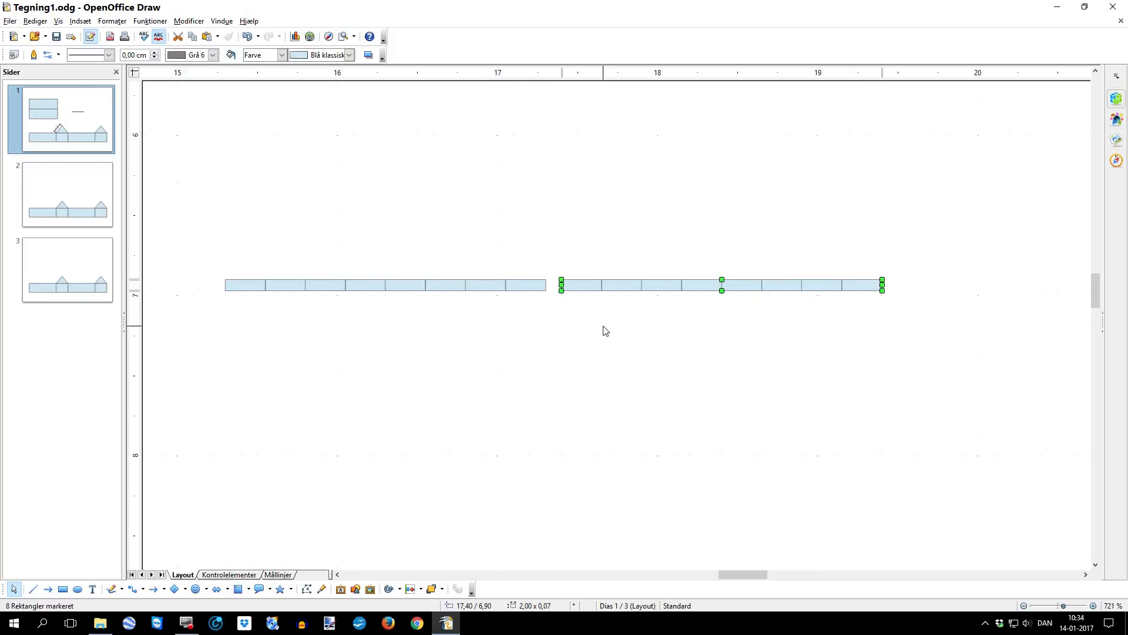
key("Left")
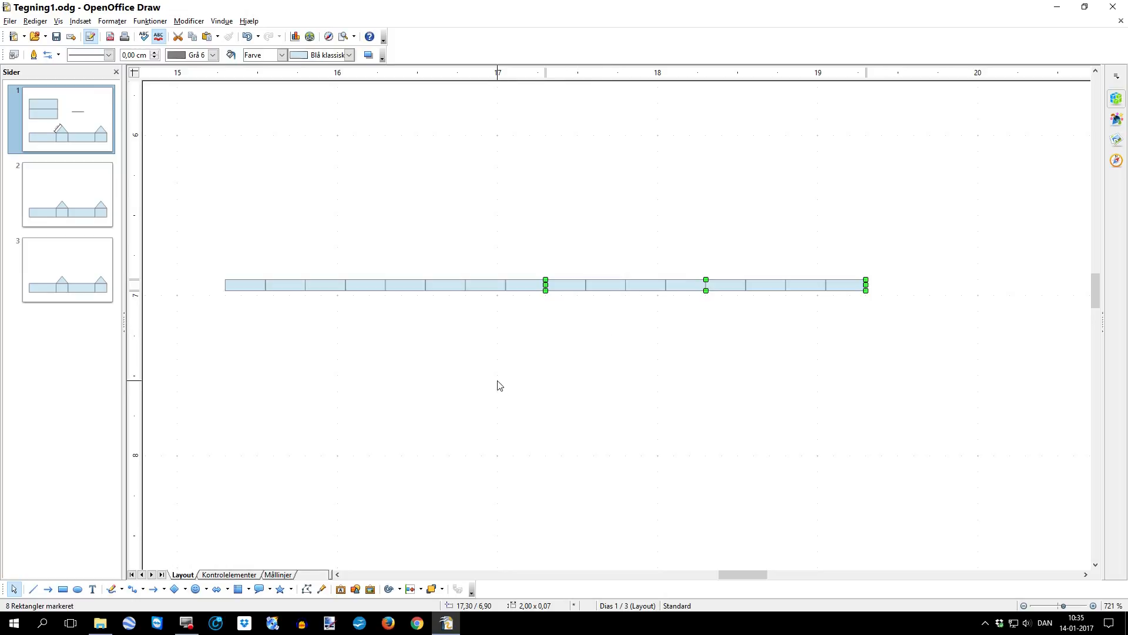
Duplicate the row of sixteen bricks and place the copy flush against its right end at X 19.30 cm.
left_click_drag(217, 253, 898, 322)
scroll(725, 319, "down", 4)
scroll(710, 346, "down", 4)
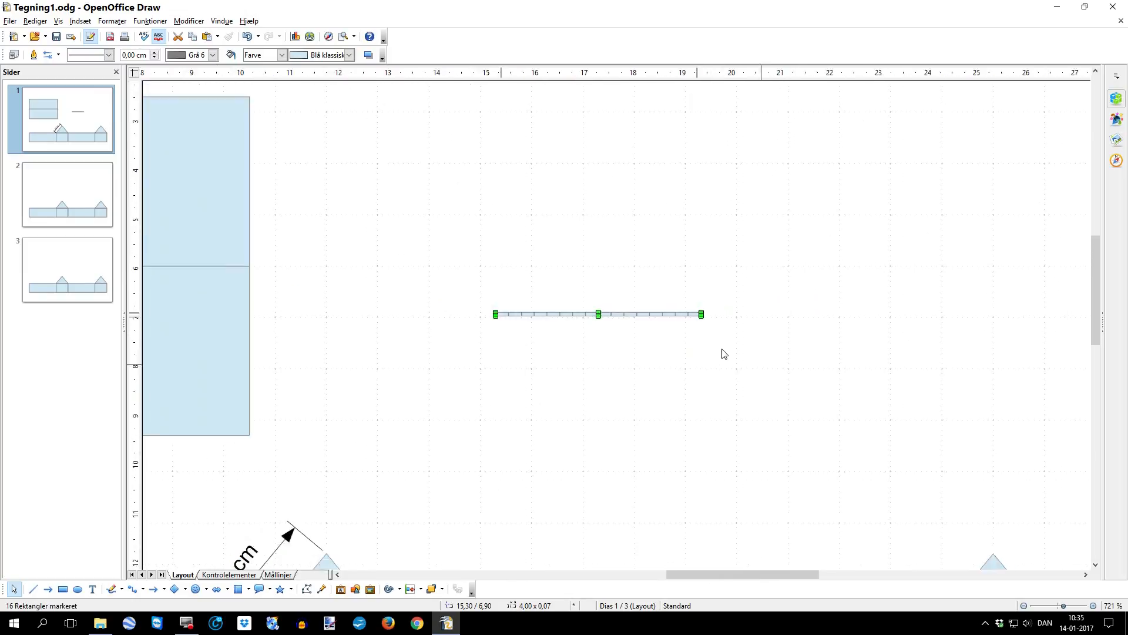
scroll(724, 353, "down", 3)
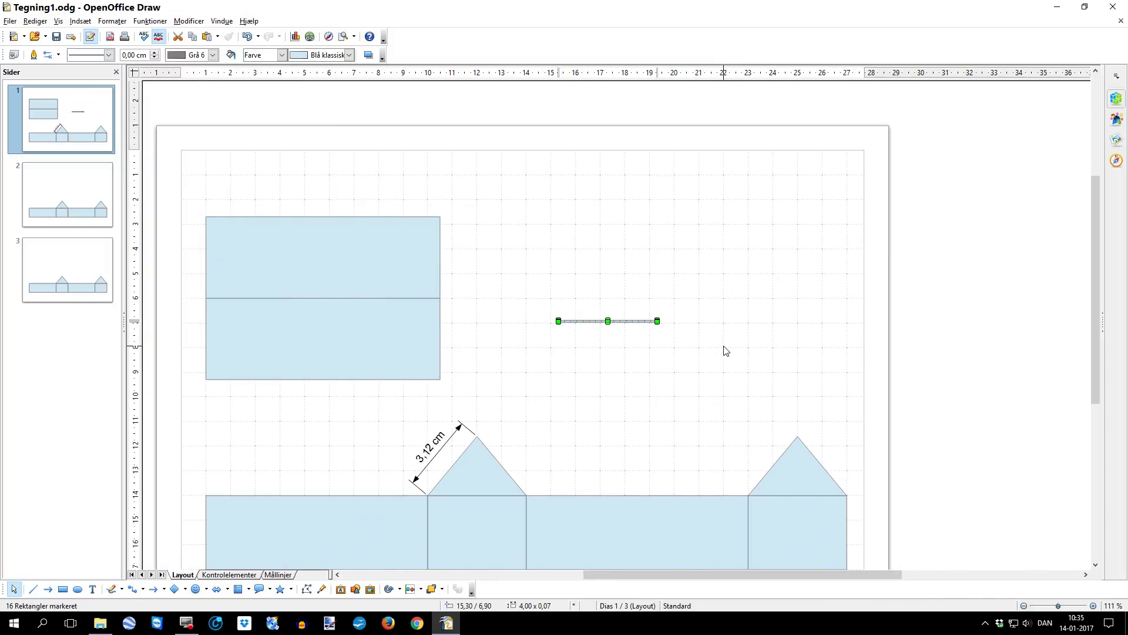
key("Right")
key("Right")
key("Right")
key("Right")
key("Right")
key("Right")
key("Right")
key("Right")
key("Right")
key("Right")
key("Right")
key("Right")
key("Right")
key("Right")
key("Right")
key("Right")
key("Right")
key("Right")
key("Right")
key("Right")
key("Right")
key("Right")
key("Right")
key("Right")
key("Right")
key("Right")
key("Right")
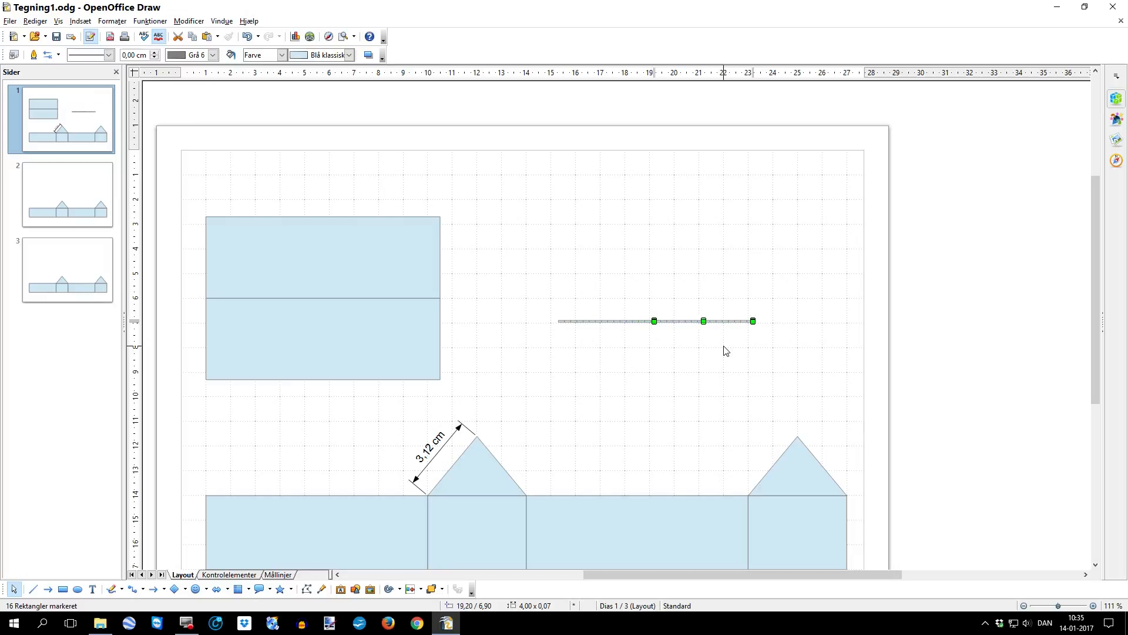
key("Right")
key("Right")
key("Left")
key("Left")
left_click(674, 351)
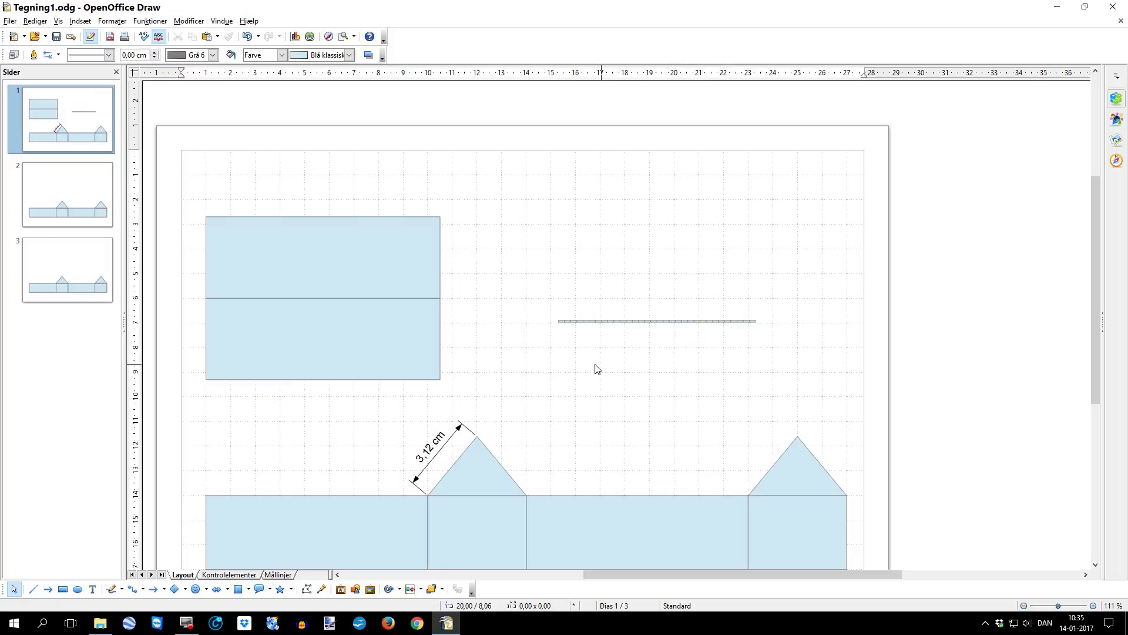
Select the whole row of 32 bricks and move it left to X 12.00 cm.
left_click_drag(553, 305, 817, 348)
key("Left")
key("Left")
key("Left")
key("Left")
key("Left")
key("Left")
key("Left")
key("Left")
key("Left")
key("Left")
key("Left")
key("Left")
key("Left")
key("Left")
key("Left")
key("Left")
key("Left")
key("Left")
key("Left")
key("Left")
key("Left")
key("Left")
key("Left")
key("Left")
key("Left")
key("Left")
key("Left")
key("Left")
key("Left")
key("Left")
key("Left")
key("Left")
key("Left")
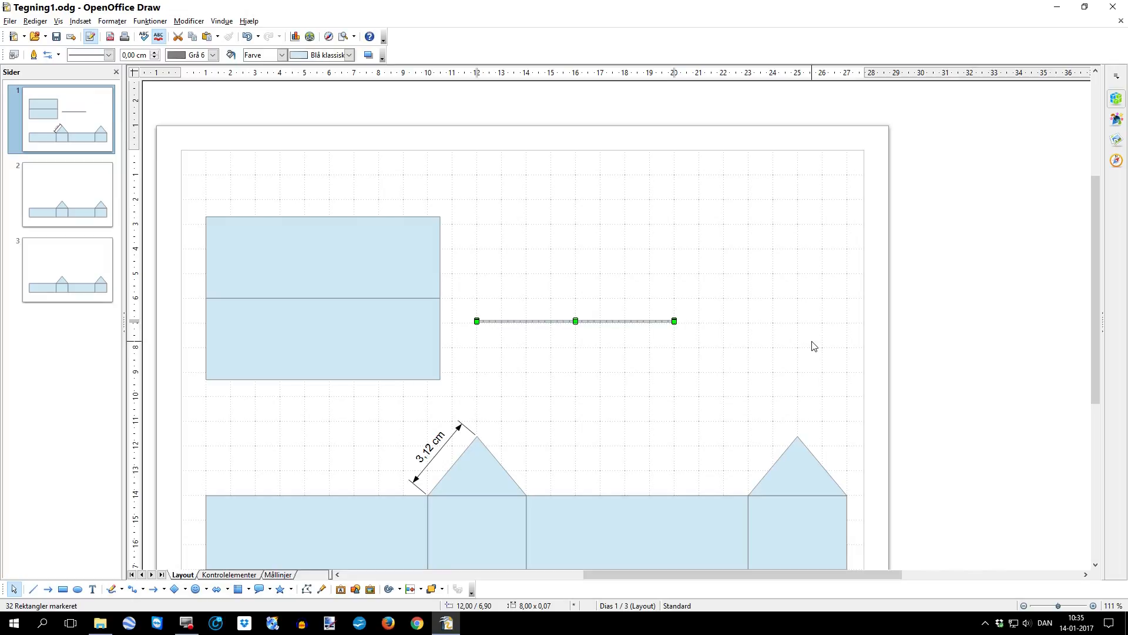
Duplicate the row of 32 bricks and place the copy flush against the row's right end.
key("Right")
key("Right")
key("Right")
key("Right")
key("Right")
key("Right")
key("Right")
key("Right")
key("Right")
key("Right")
key("Right")
key("Right")
key("Right")
key("Right")
key("Right")
key("Right")
key("Right")
key("Right")
key("Right")
key("Right")
key("Right")
key("Right")
key("Right")
key("Right")
key("Right")
key("Right")
key("Right")
key("Right")
key("Right")
key("Right")
key("Right")
key("Right")
key("Right")
key("Right")
key("Right")
key("Right")
key("Right")
key("Right")
key("Right")
key("Right")
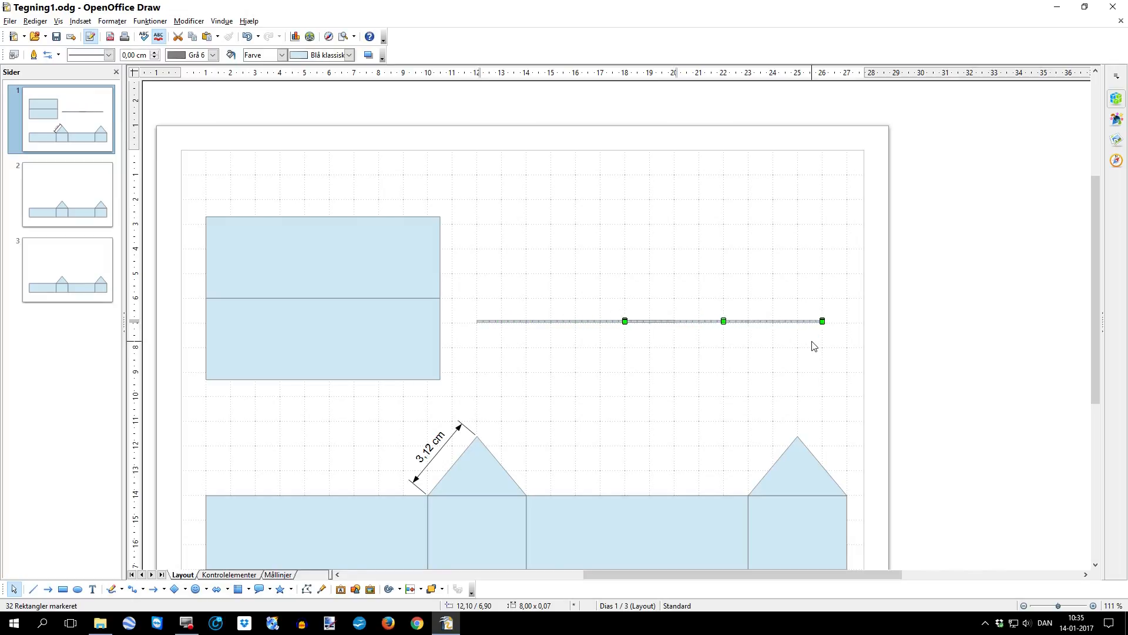
key("Left")
key("Left")
key("Left")
key("Left")
key("Left")
key("Left")
key("Left")
key("Left")
left_click(775, 379)
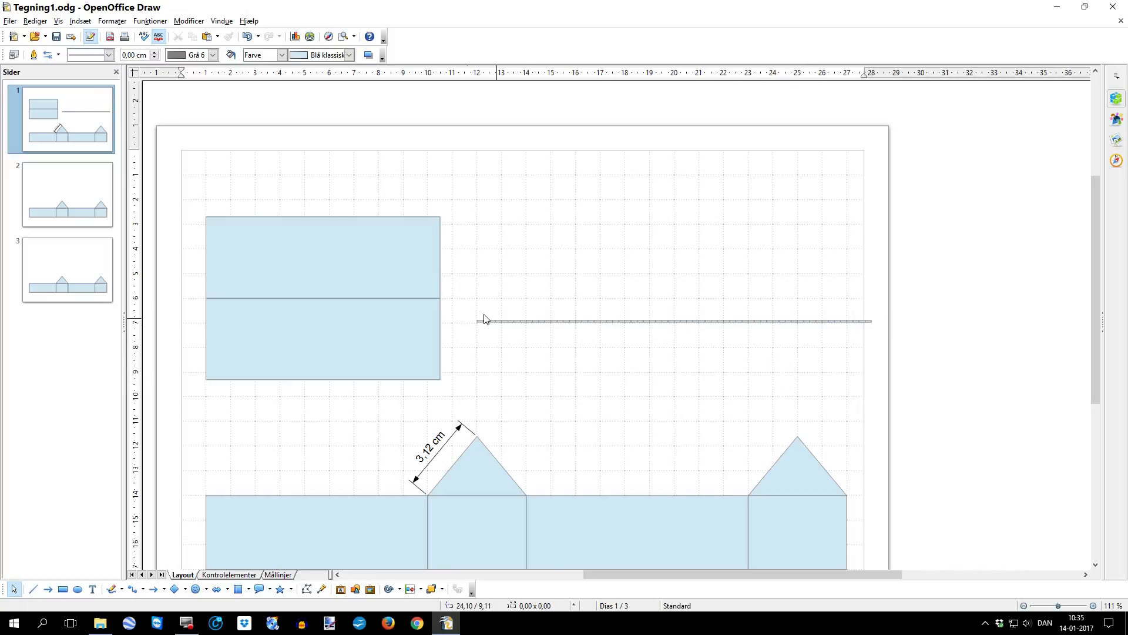
Select all 64 bricks in the row and move them left to X 11.30 cm, inside the page margin.
left_click_drag(462, 301, 893, 359)
key("Left")
key("Left")
key("Left")
key("Left")
key("Left")
key("Left")
key("Left")
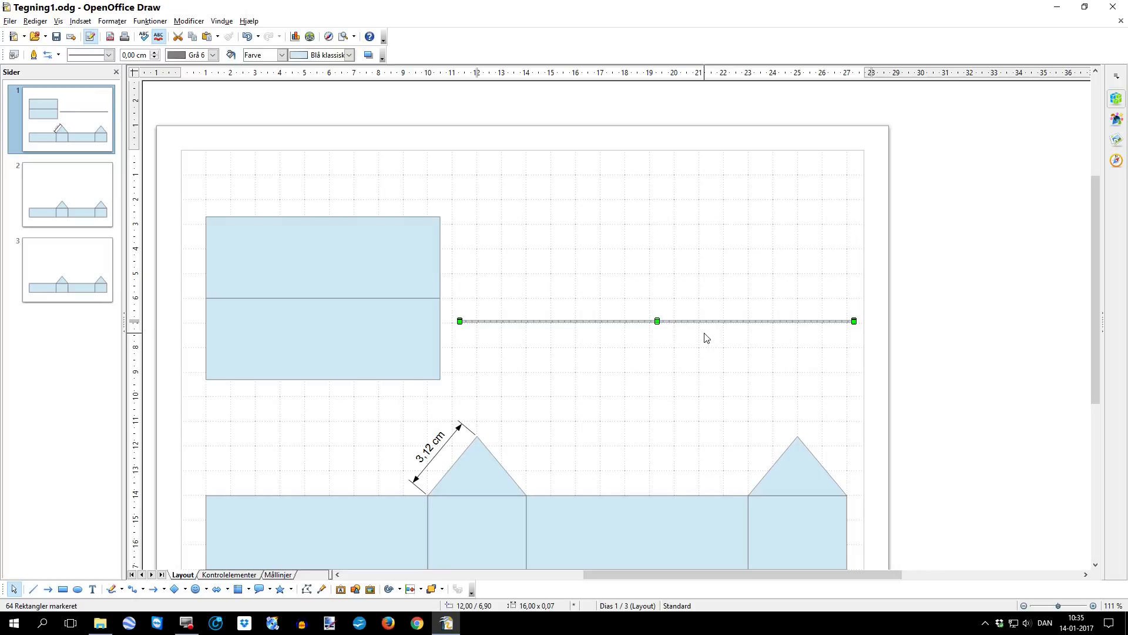
Duplicate the row of 64 bricks and place the copy above it, shifted right by half a brick to X 11.44 cm.
scroll(706, 338, "up", 2)
scroll(706, 337, "up", 2)
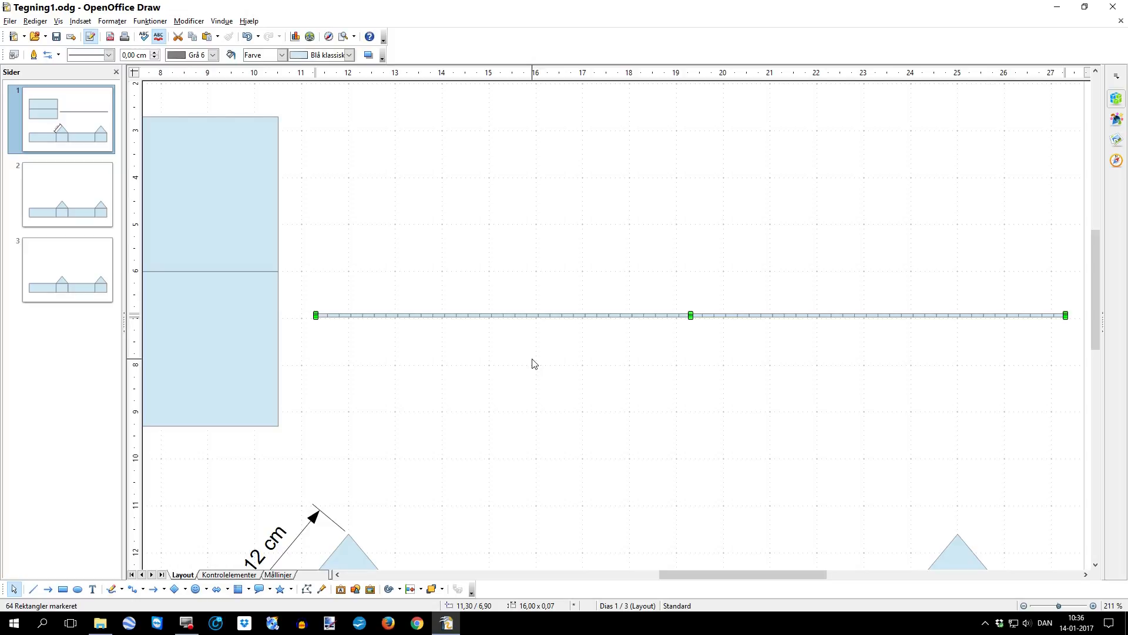
key("Up")
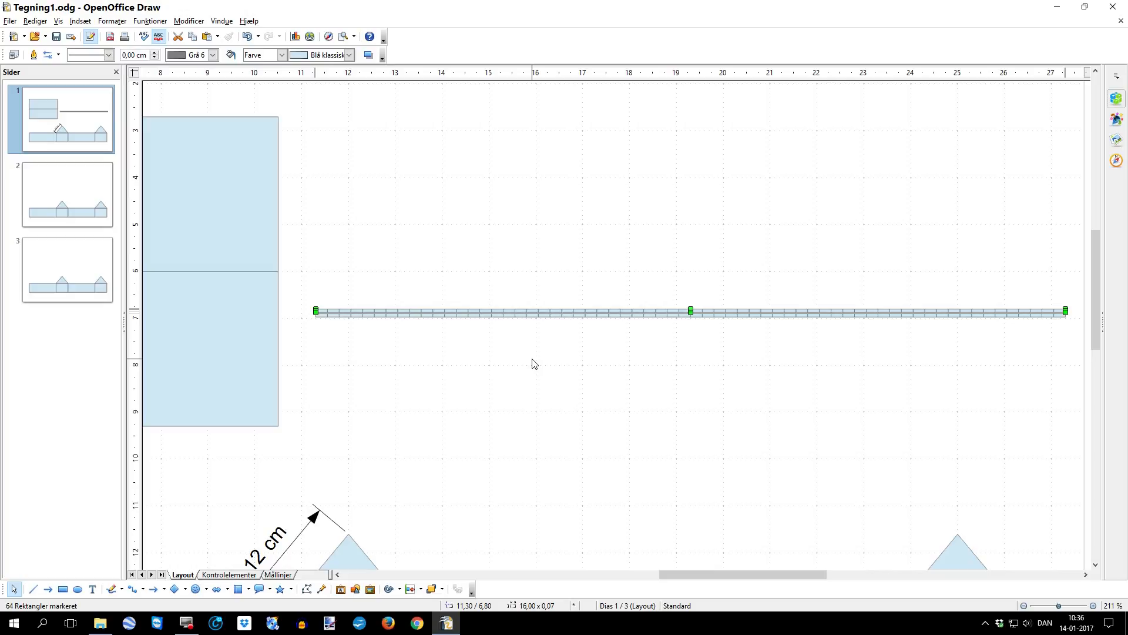
key("Right")
key("Right")
Nudge the upper brick row down to Y 6.83 cm so it sits flush on the lower row.
scroll(551, 326, "up", 5)
scroll(524, 313, "up", 1)
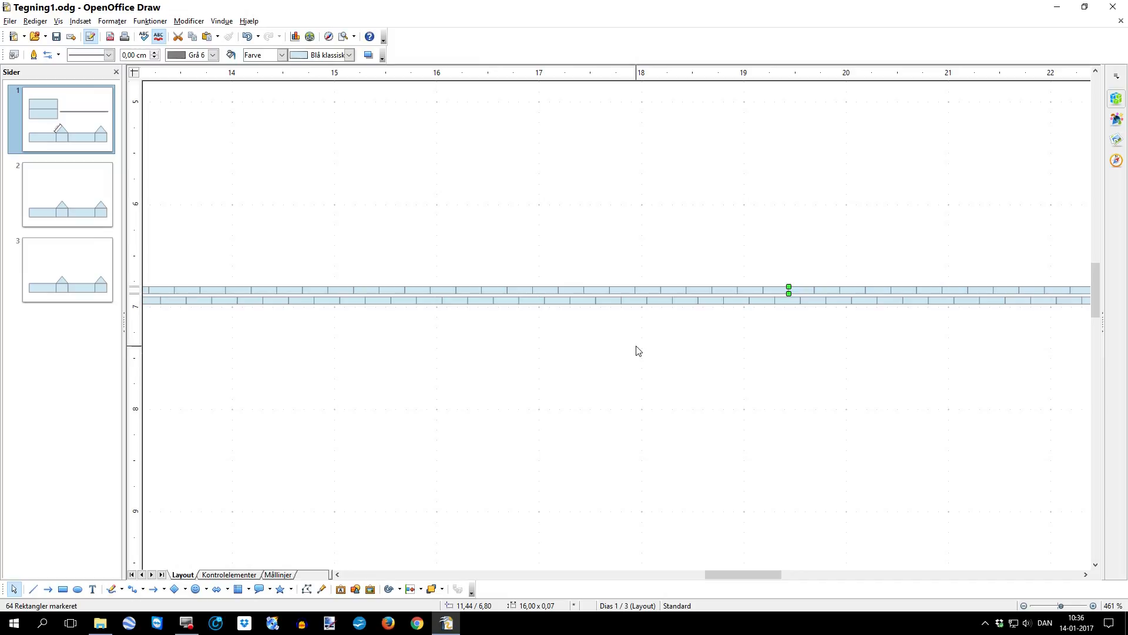
key("alt+Down")
key("alt+Down")
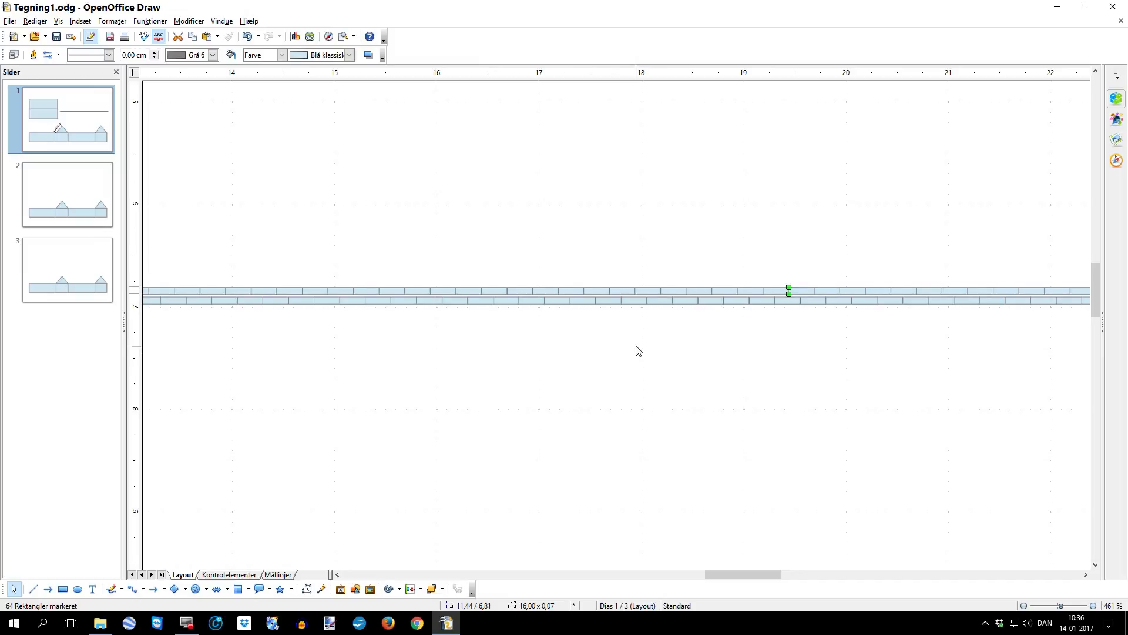
key("alt+Down")
key("alt+Down")
Select both staggered brick rows, duplicate them and place the copy flush on top at Y 6.70 cm.
scroll(531, 346, "down", 3)
scroll(532, 347, "down", 1)
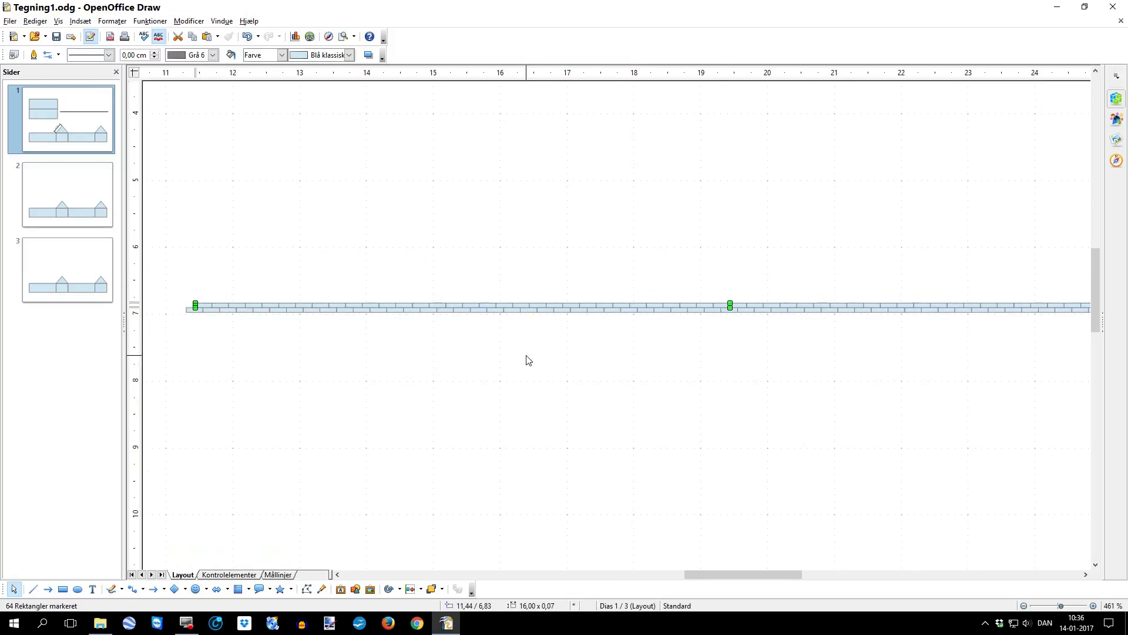
scroll(527, 359, "down", 1)
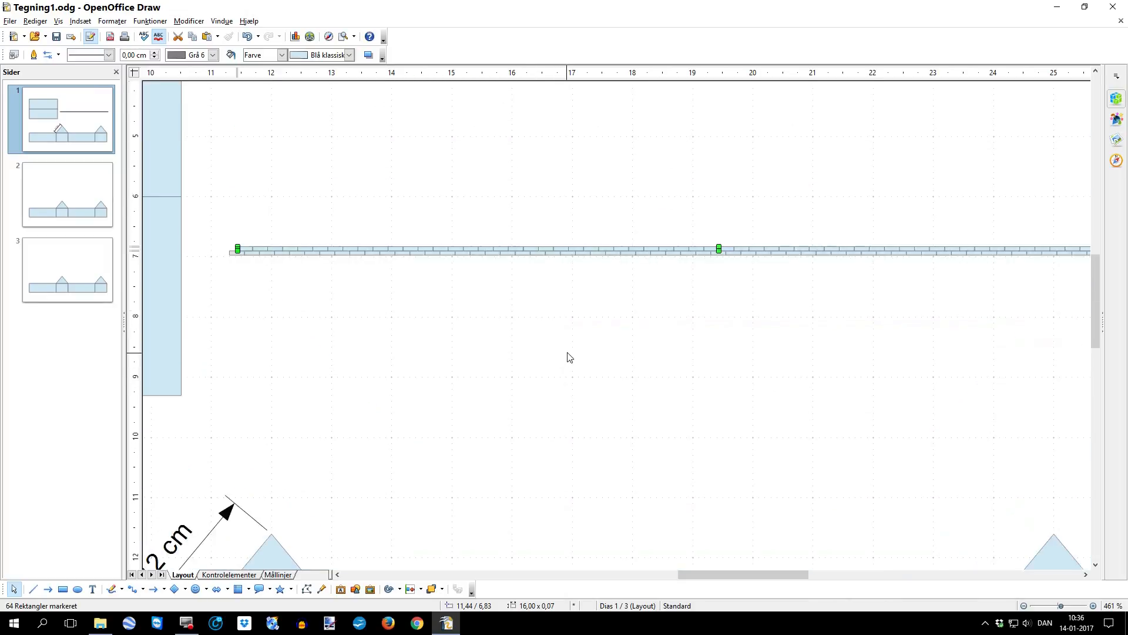
scroll(569, 358, "down", 3)
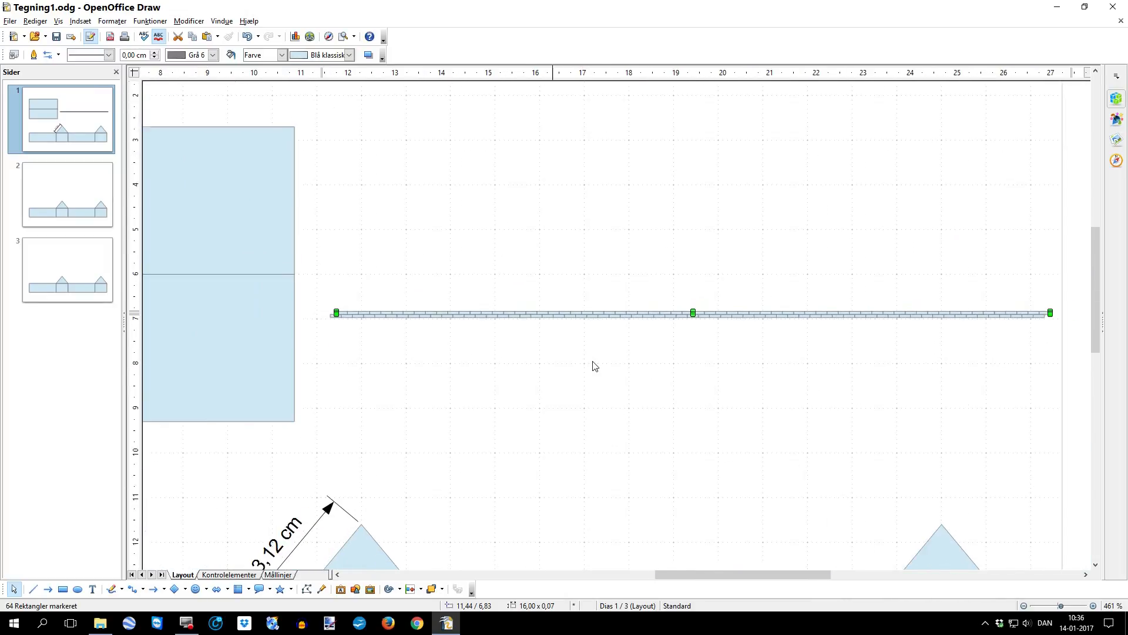
left_click_drag(295, 289, 1087, 330)
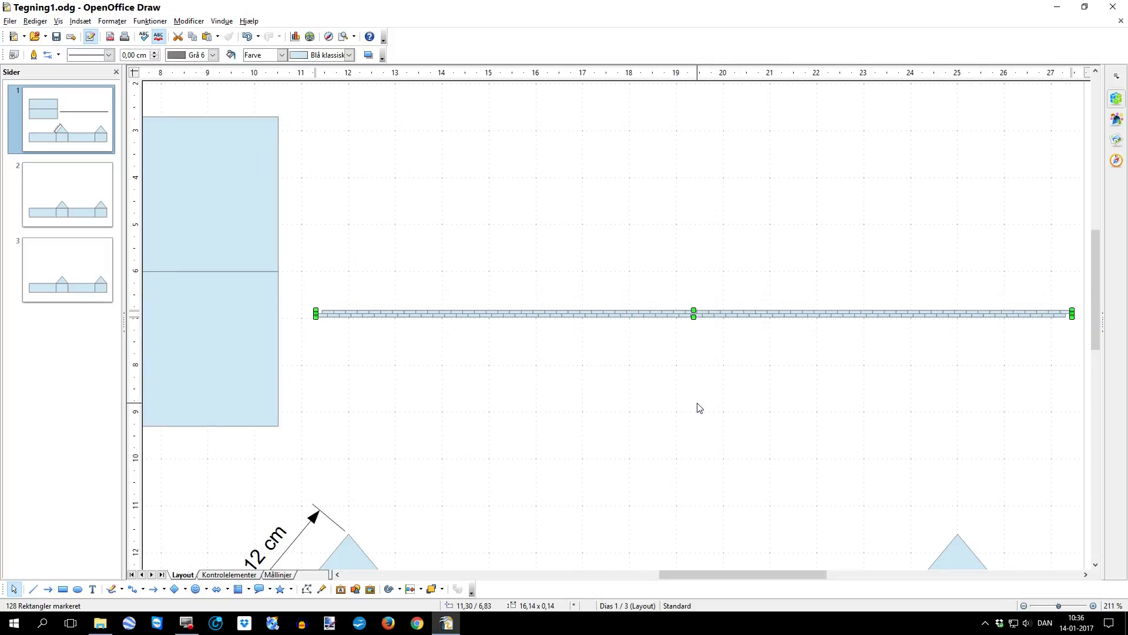
key("Up")
key("Up")
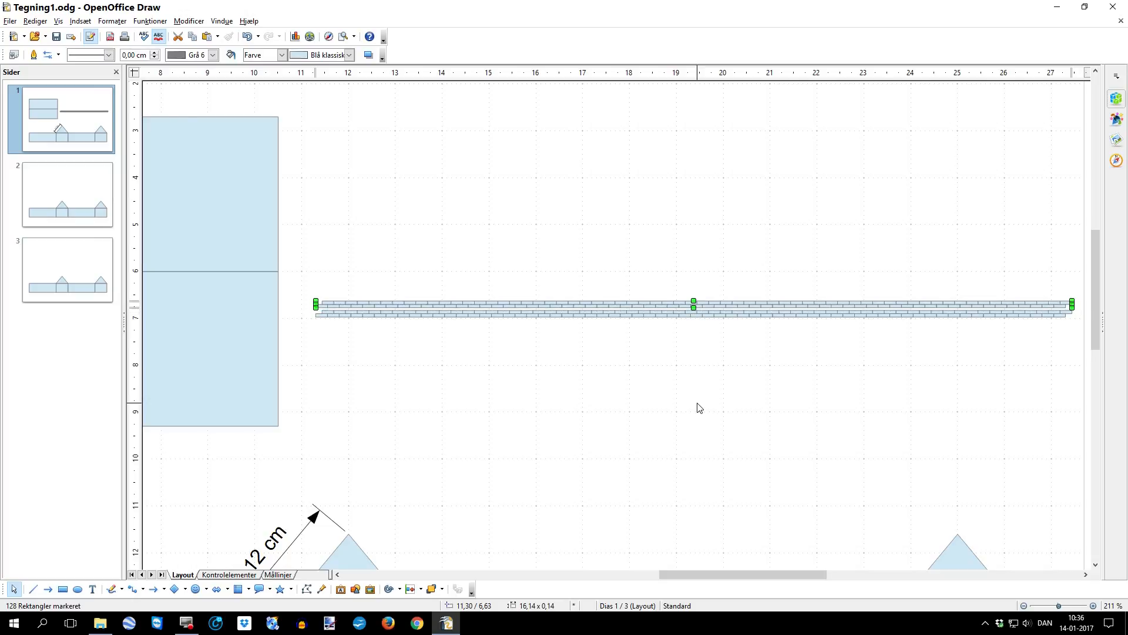
key("alt+Down")
key("alt+Down")
key("alt+Down")
key("alt+Down")
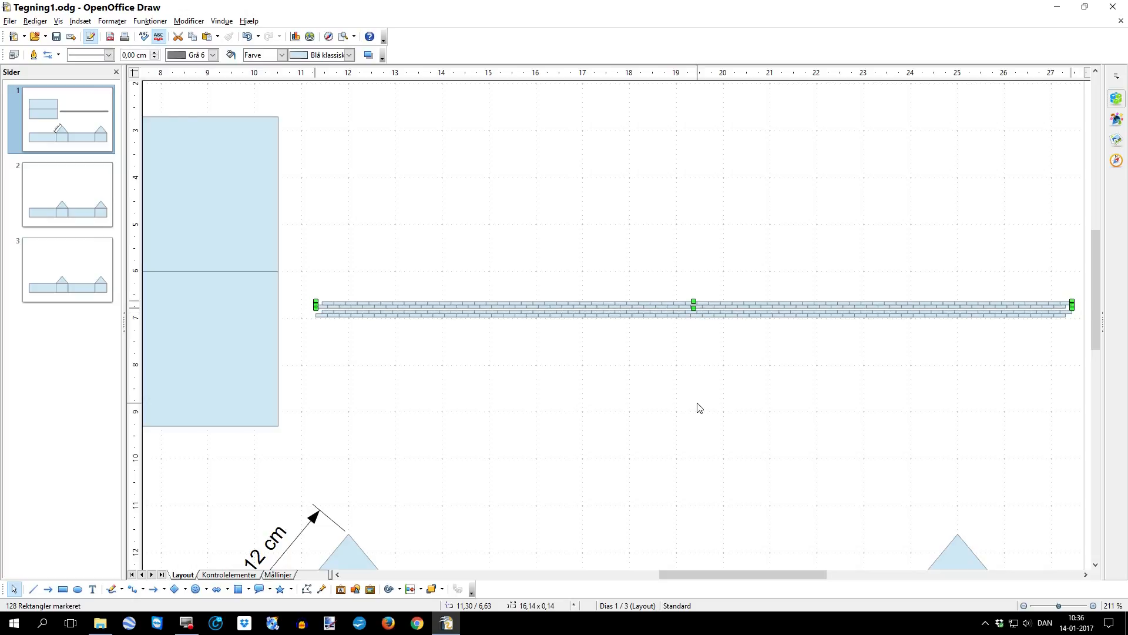
key("alt+Down")
left_click(699, 407)
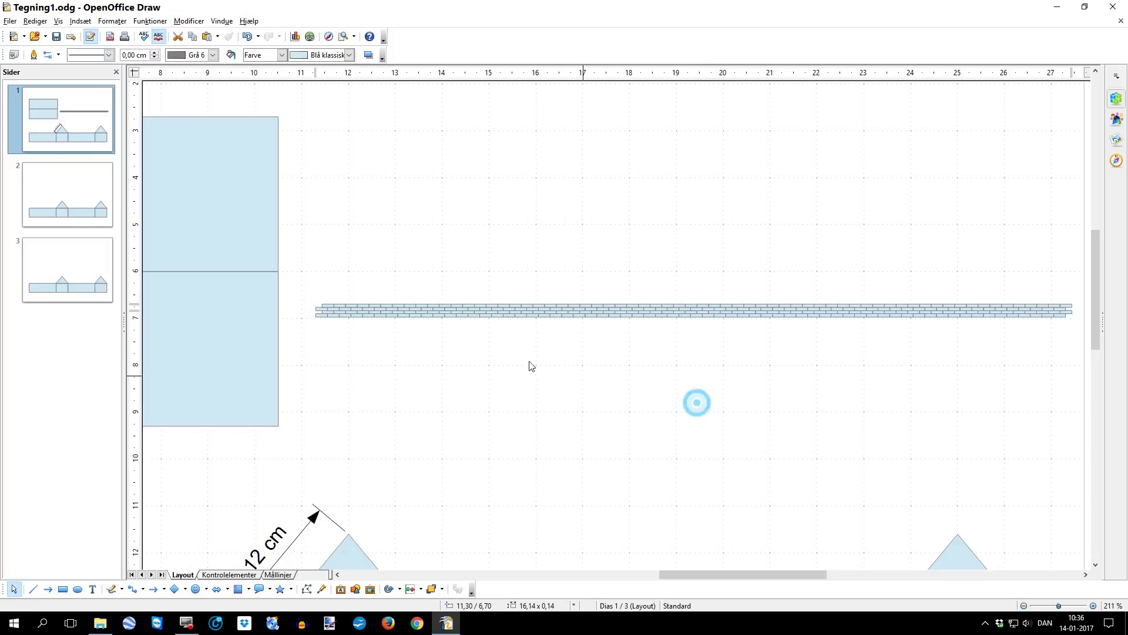
Select the four brick rows, duplicate them and place the copy flush above at Y 6.42 cm.
left_click_drag(297, 289, 1099, 339)
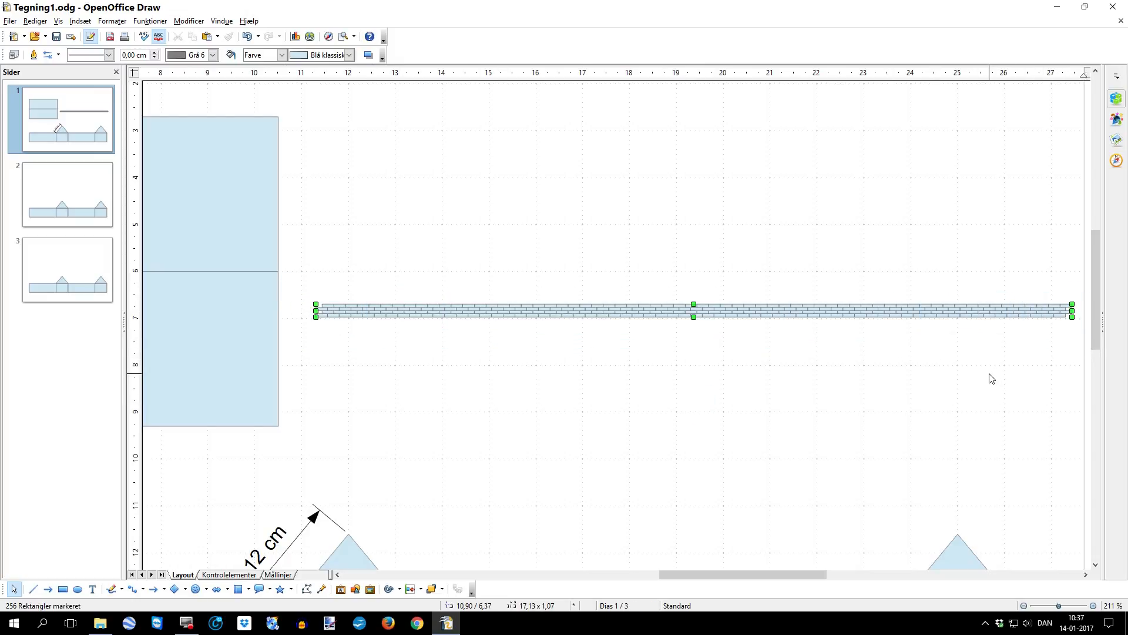
key("ctrl+v")
key("Up")
key("Up")
key("Up")
key("Up")
key("Up")
key("Down")
key("Down")
key("alt+Down")
left_click(949, 384)
Select the eight brick rows, duplicate them and place the copy flush above at Y 5.87 cm.
left_click_drag(297, 279, 1080, 347)
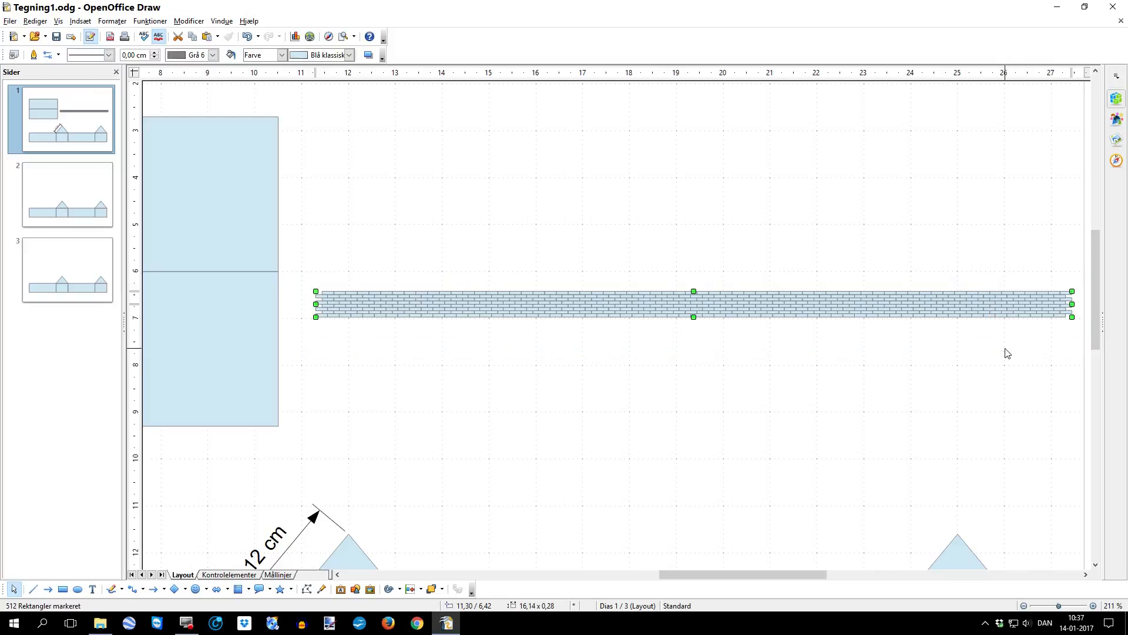
key("Up")
key("Up")
key("Up")
key("Up")
key("Up")
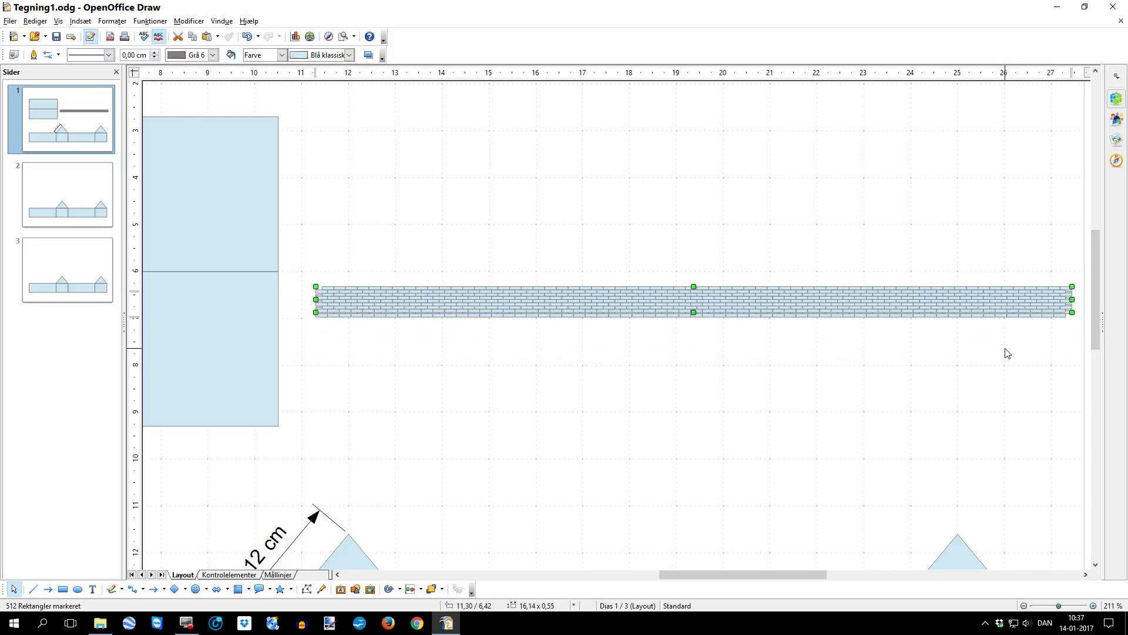
key("Up")
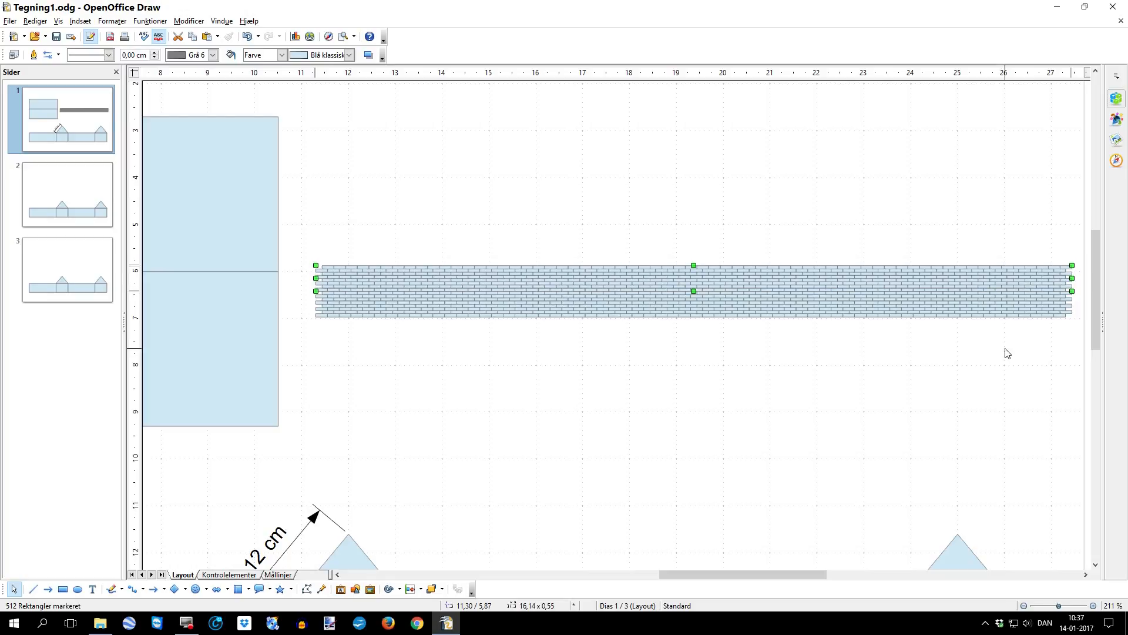
left_click(801, 408)
Select the sixteen brick rows, duplicate them and place the copy flush above at Y 4.77 cm.
mouse_move(300, 247)
left_mouse_down()
mouse_move(919, 336)
mouse_move(1077, 337)
left_mouse_up()
left_click_drag(295, 240, 1088, 331)
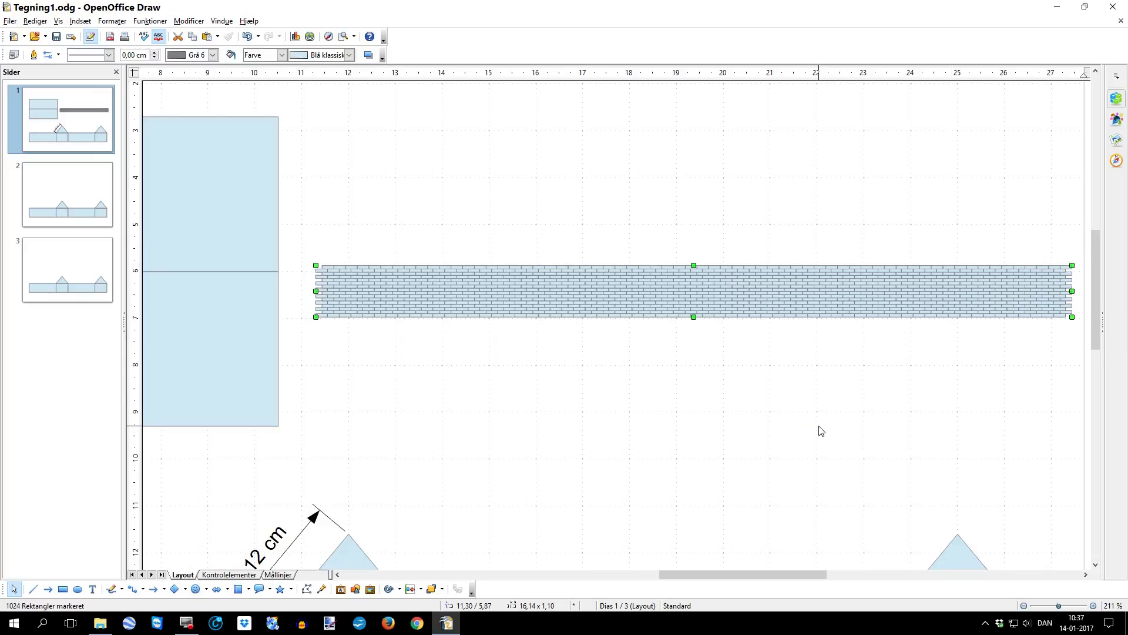
key("Up")
key("Up")
key("Up")
key("Up")
key("Up")
key("Up")
key("Up")
key("Up")
key("Up")
key("Up")
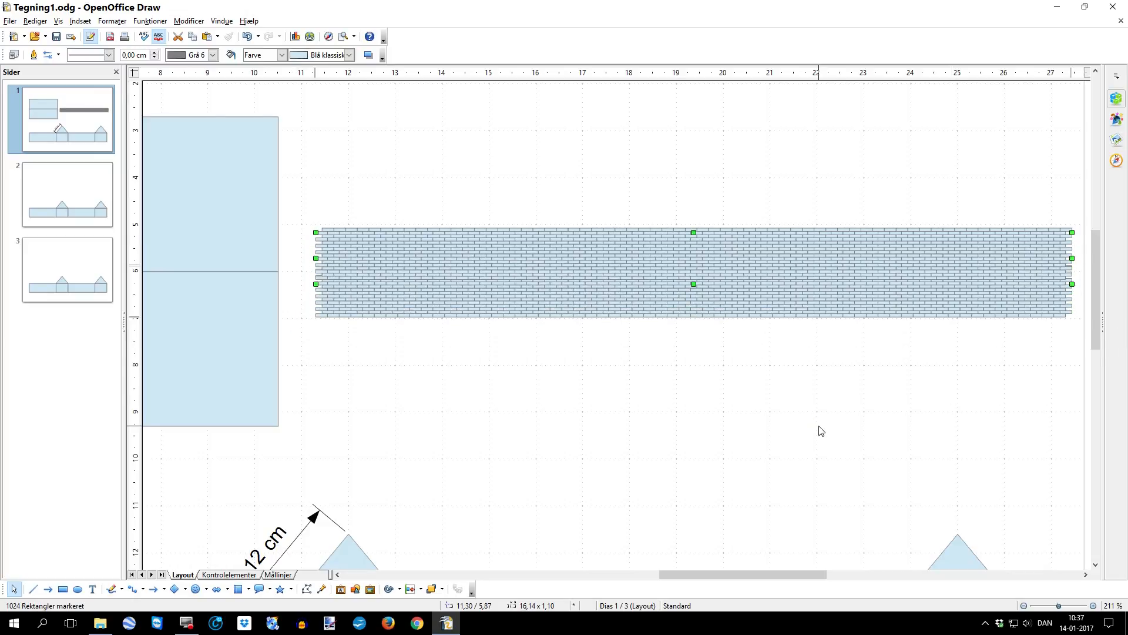
key("Up")
key("Up")
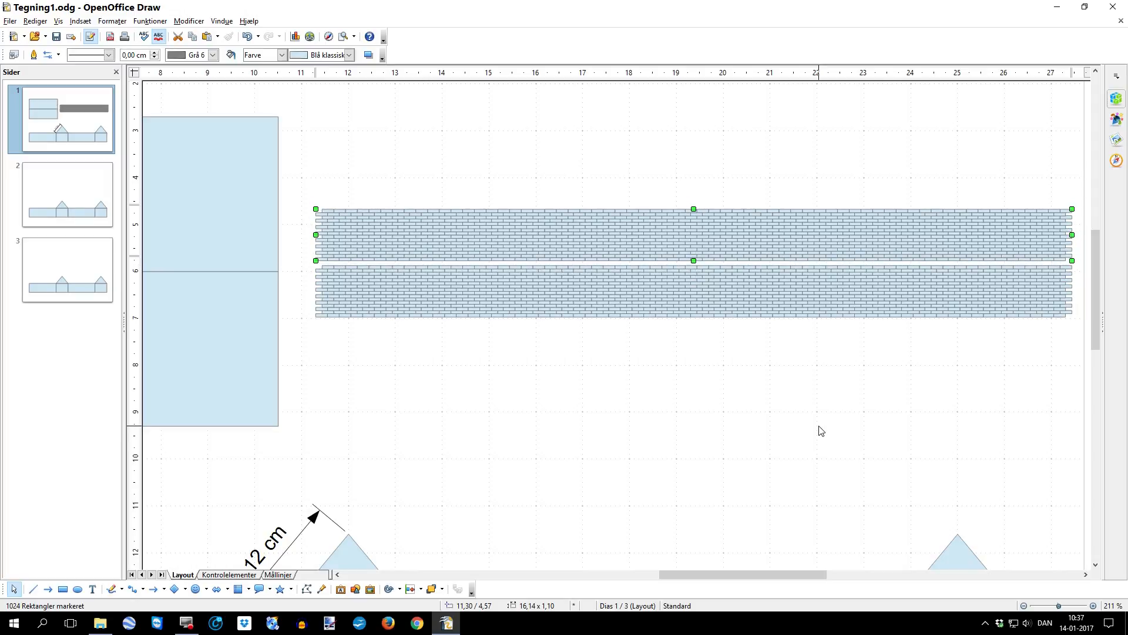
key("Down")
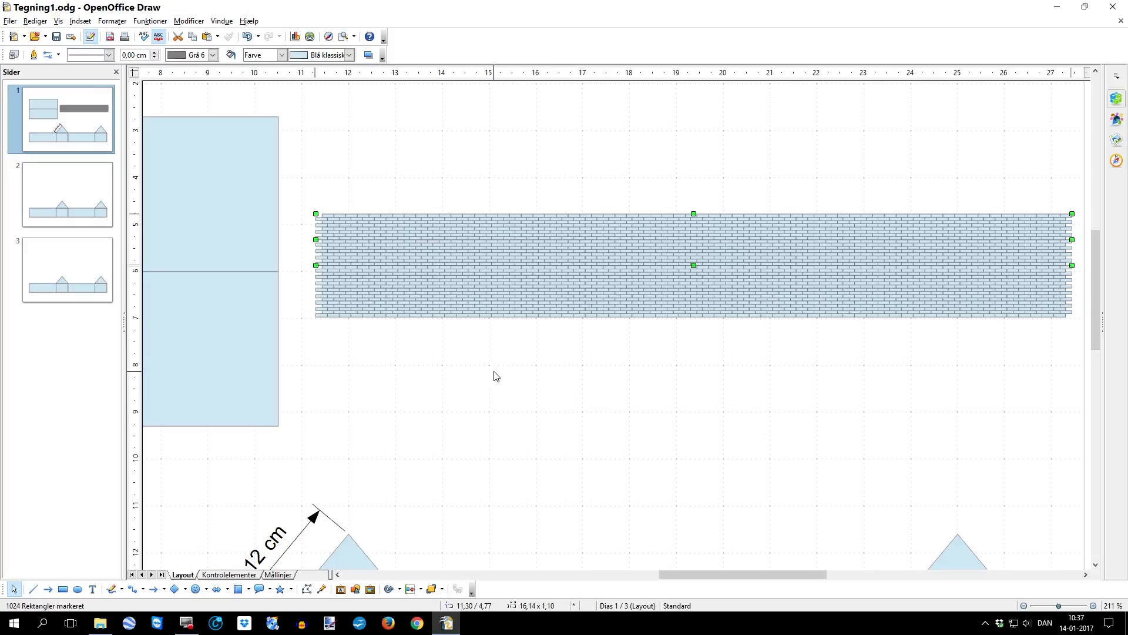
left_click(261, 38)
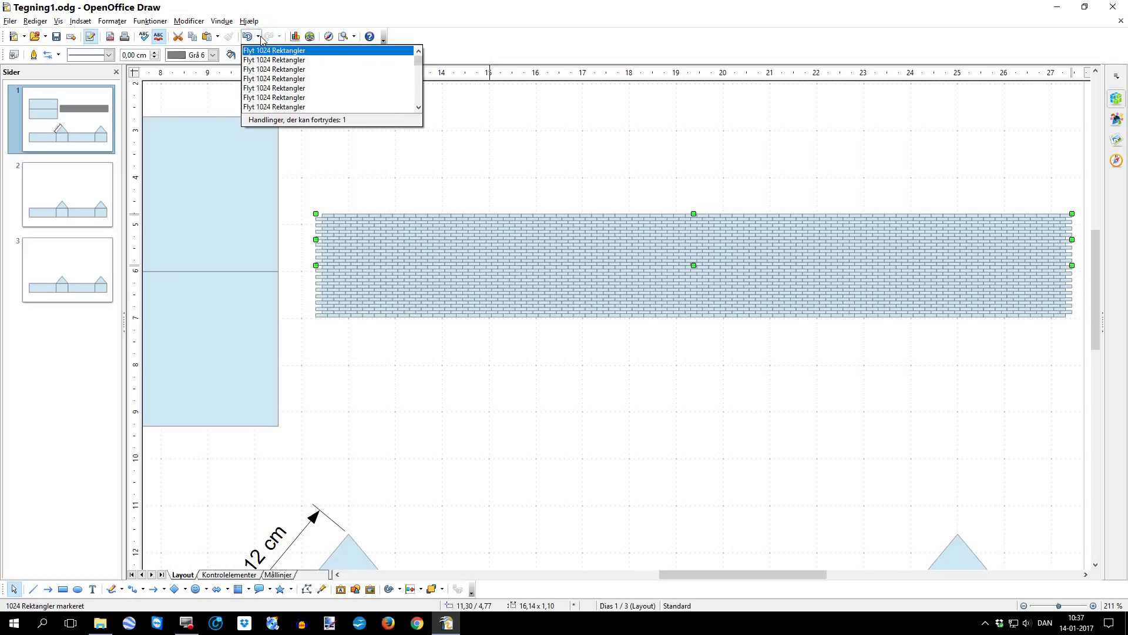
left_click(500, 136)
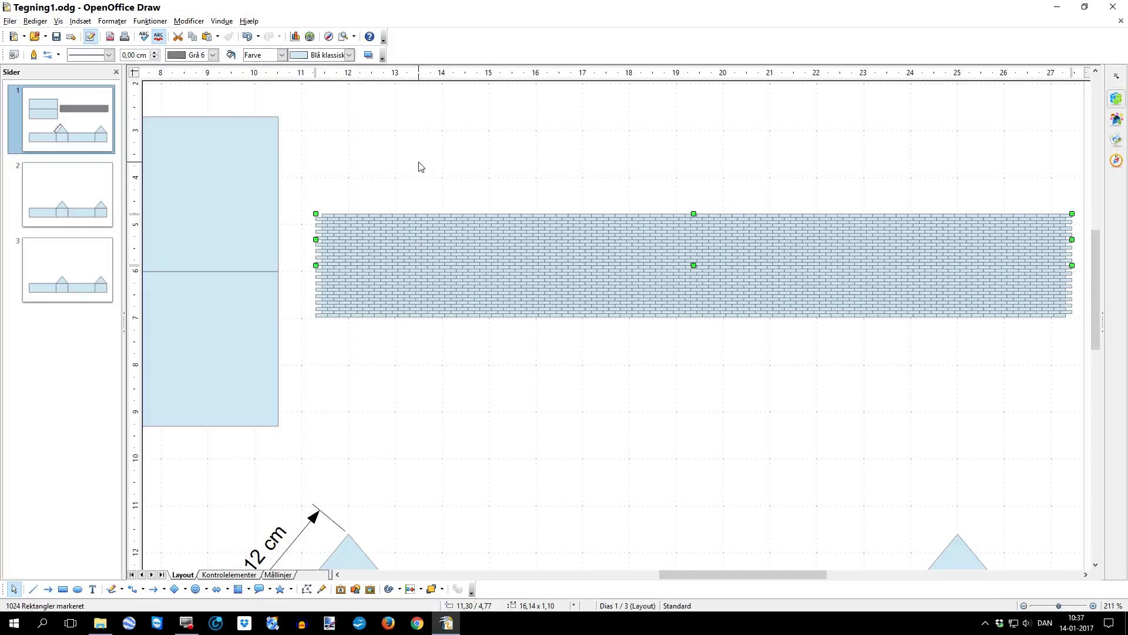
scroll(722, 450, "down", 4)
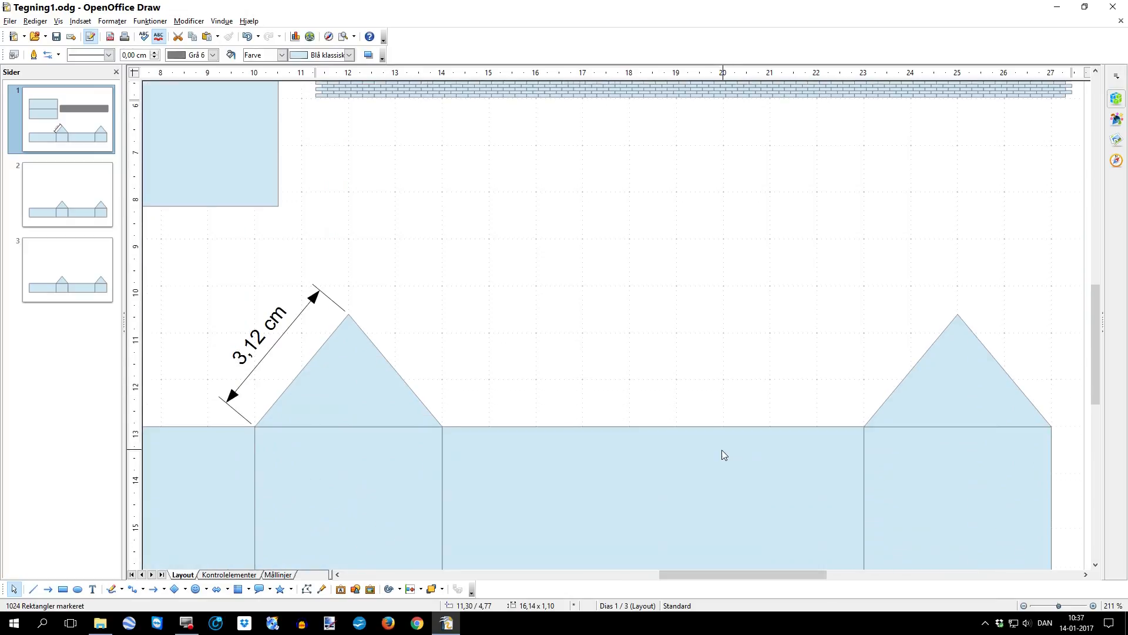
scroll(719, 446, "up", 3)
scroll(617, 413, "up", 2)
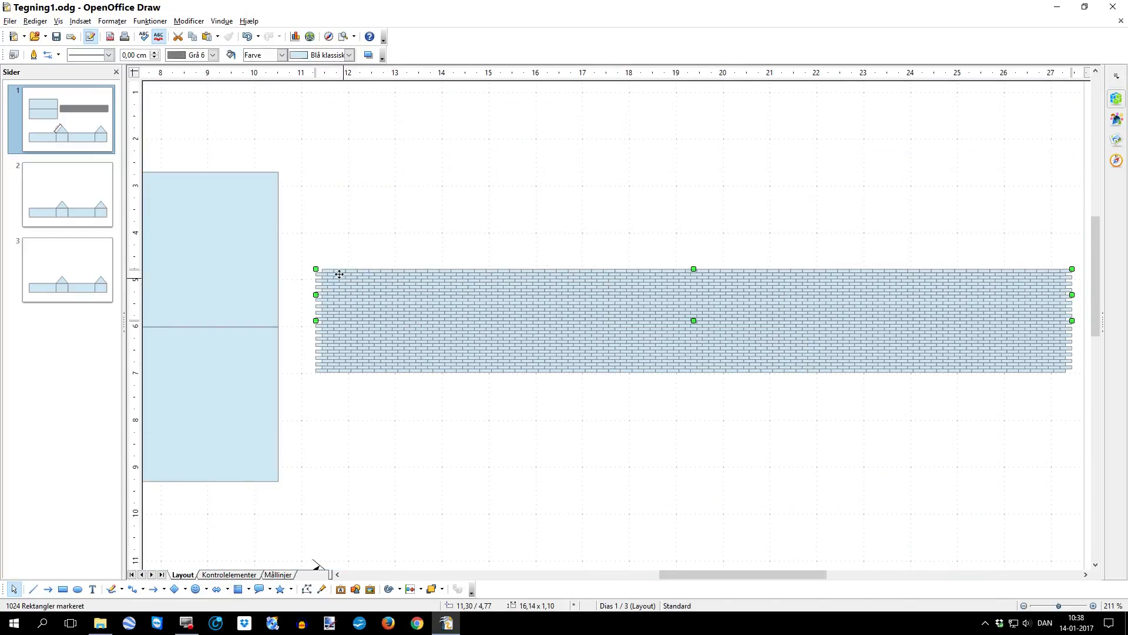
Select all 32 brick rows, duplicate them and place the copy flush above at Y 2.59 cm.
left_click(304, 259)
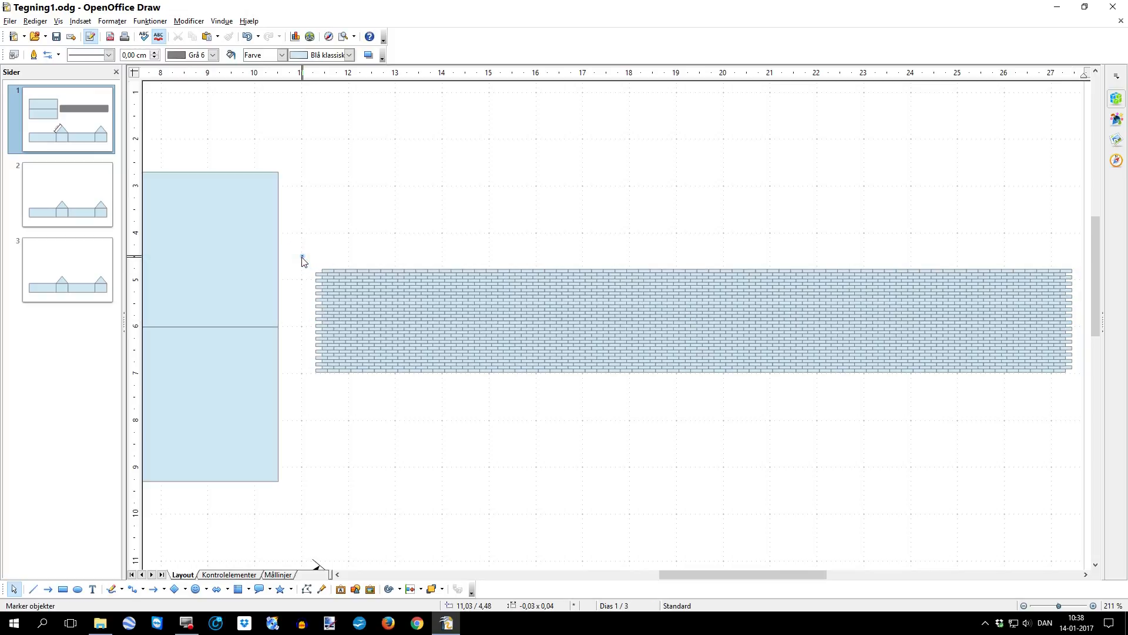
left_click_drag(301, 257, 459, 371)
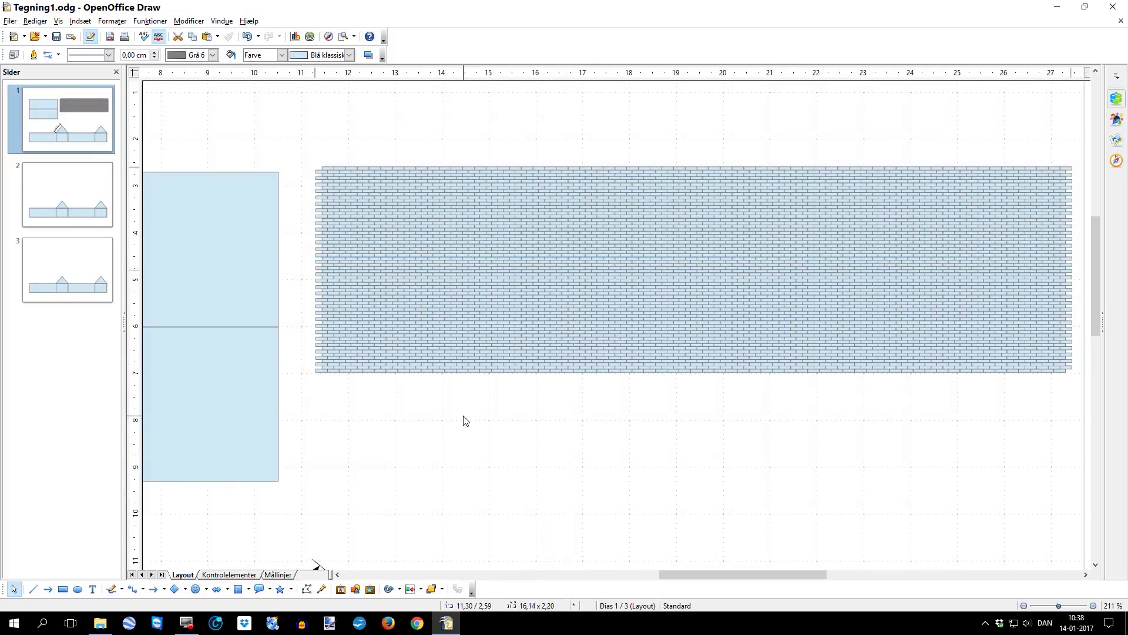
left_click(466, 420)
Copy the complete brick pattern of 64 rows and create a new drawing document.
left_click_drag(293, 137, 1085, 390)
left_click(10, 21)
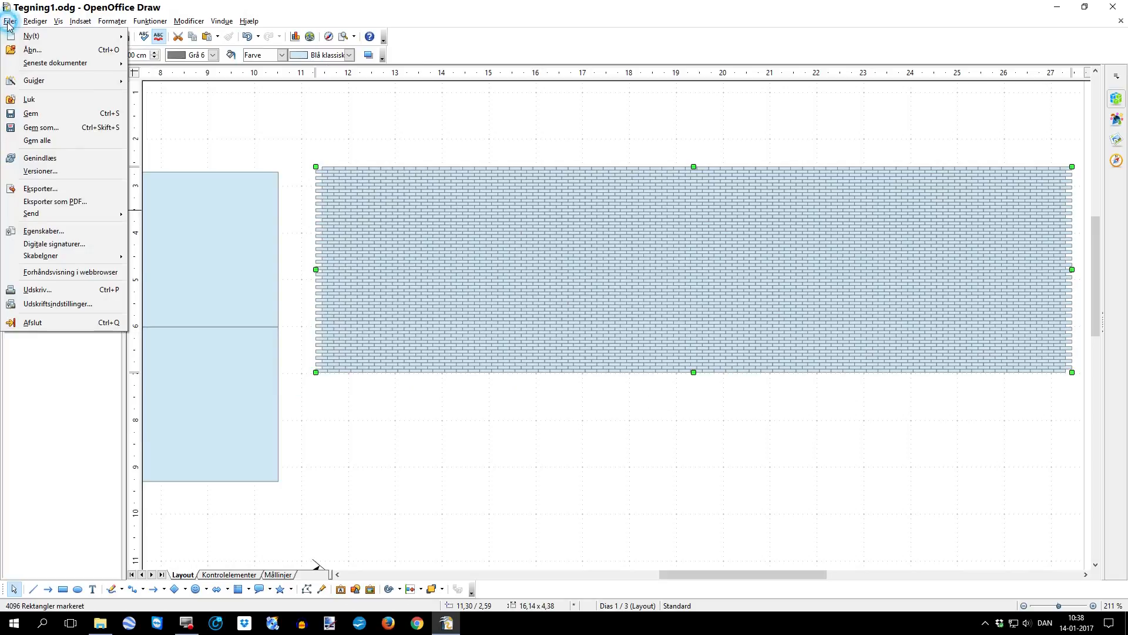
mouse_move(31, 36)
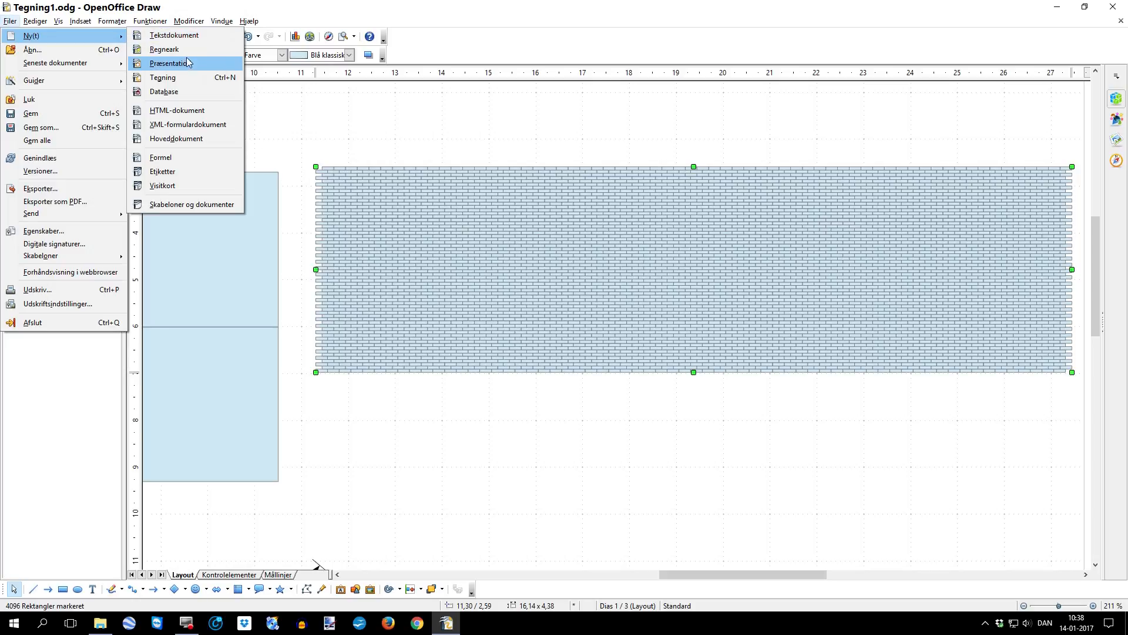
left_click(179, 78)
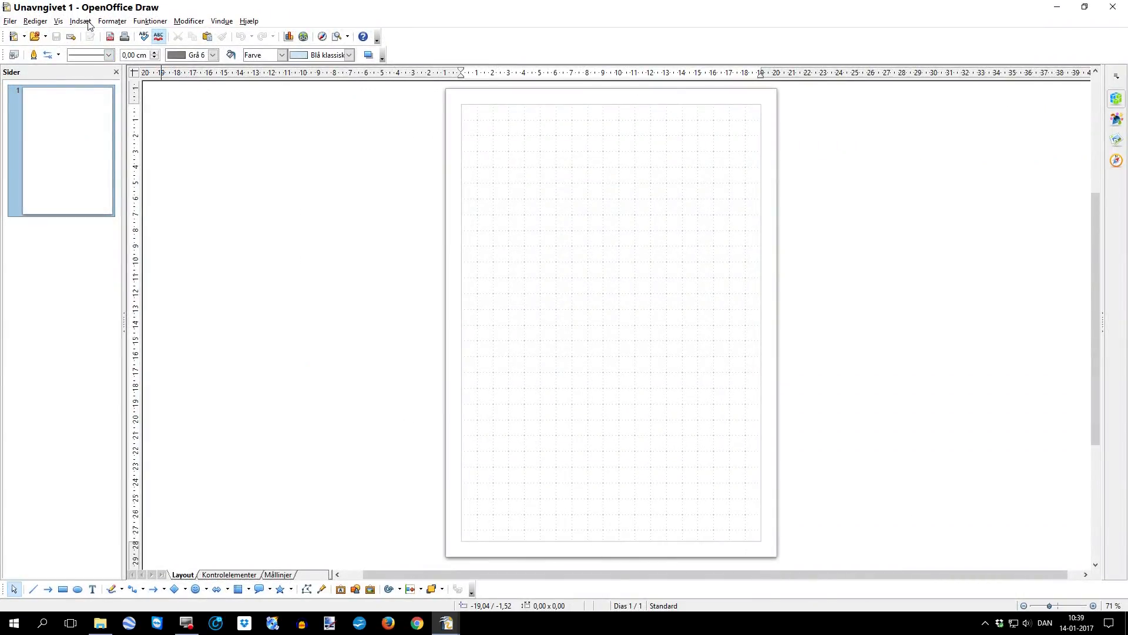
Set the new drawing's page orientation to landscape and paste the copied brick pattern onto the page.
left_click(111, 21)
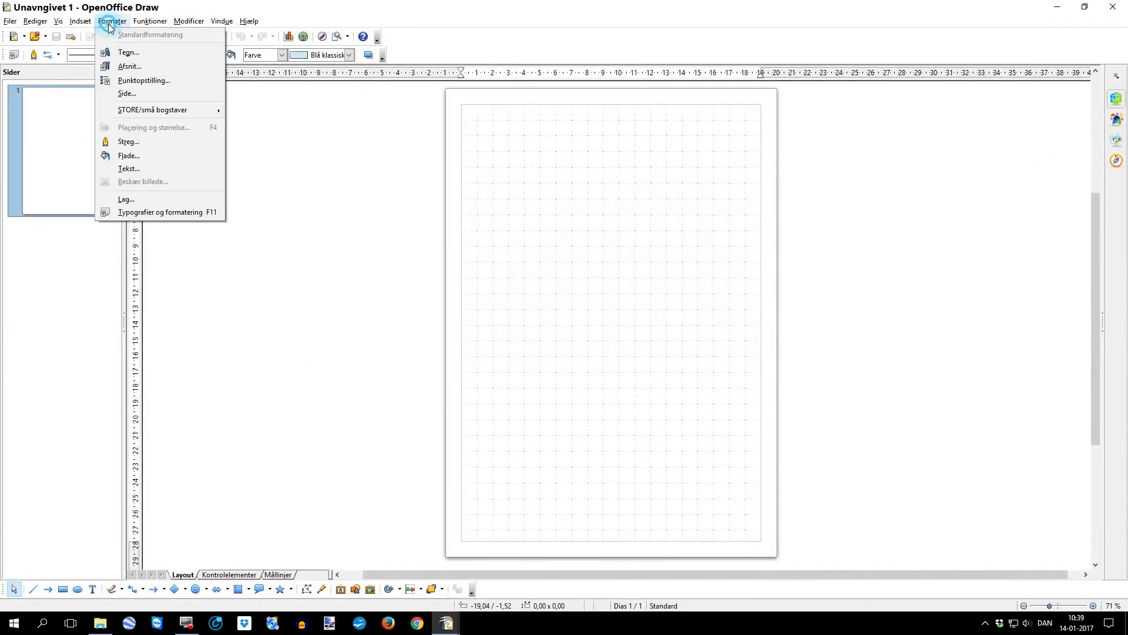
left_click(131, 95)
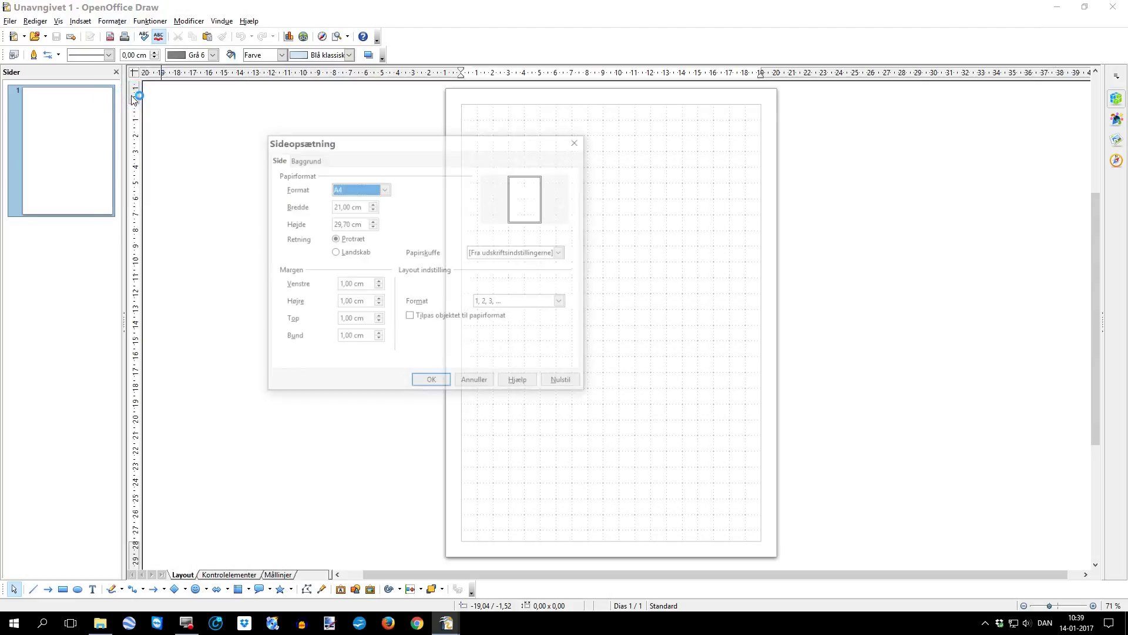
left_click(334, 253)
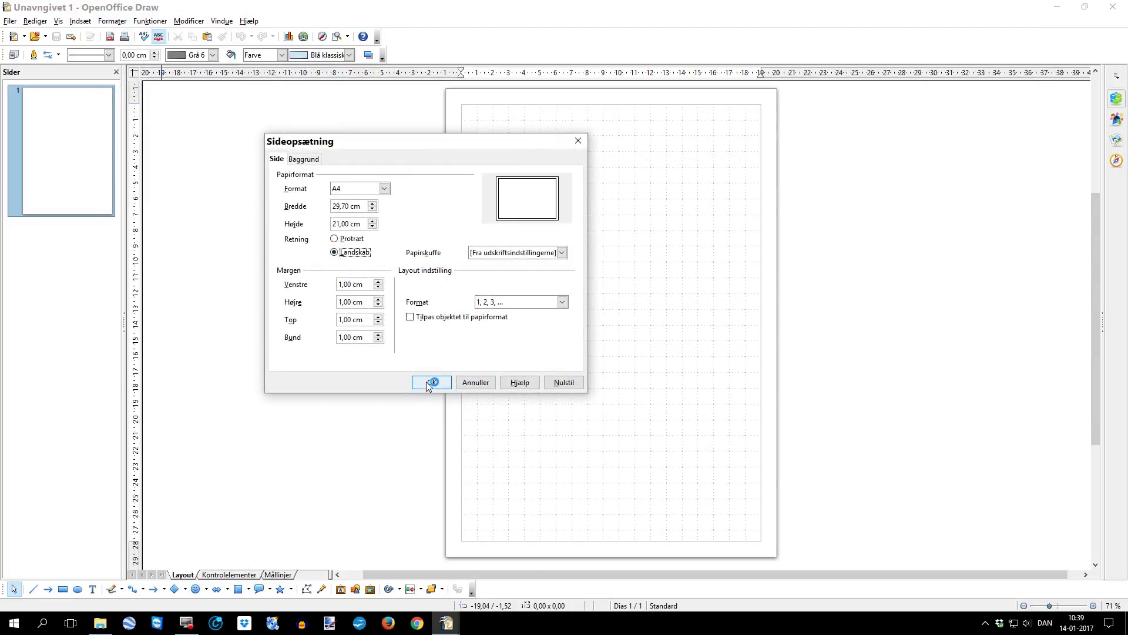
left_click(431, 382)
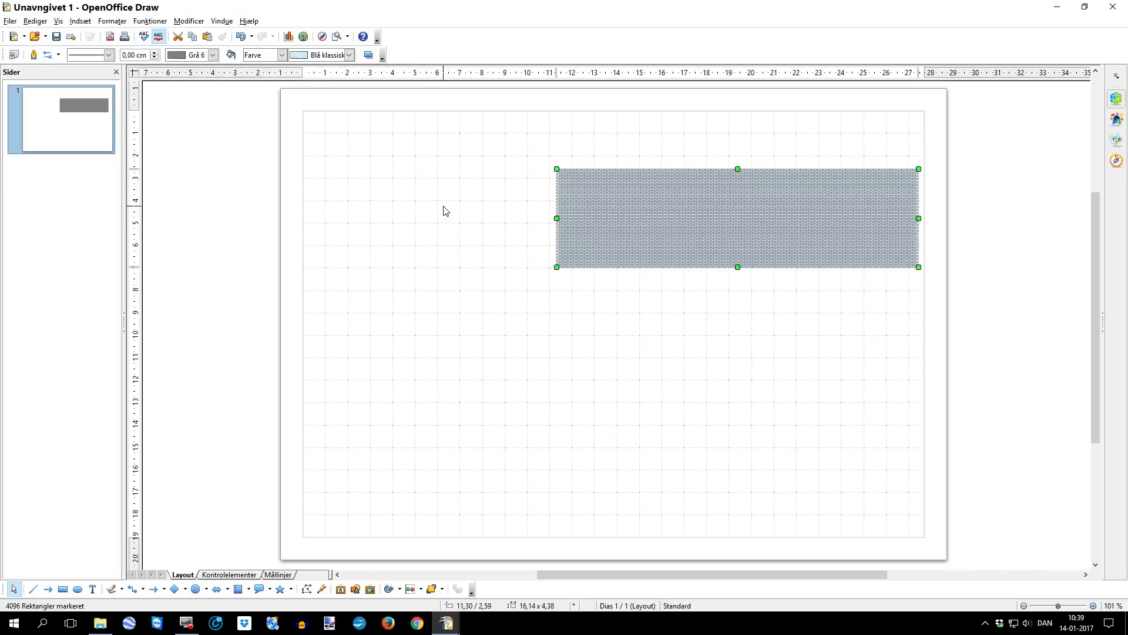
left_click(480, 181)
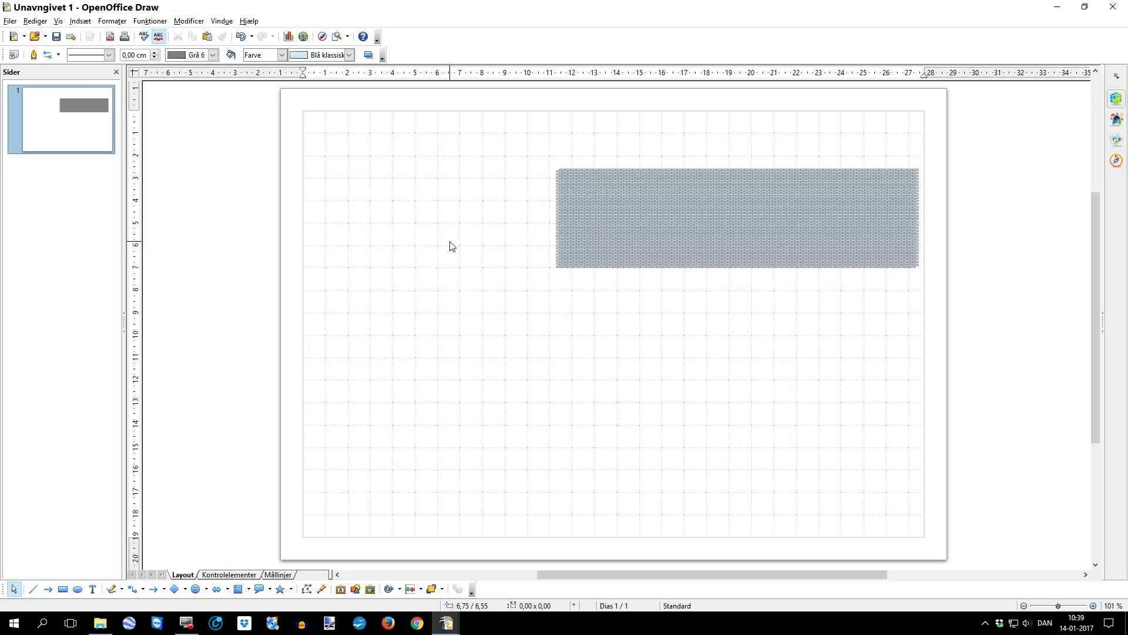
Save the new landscape drawing as materiale in the Optagelser folder and close it.
left_click(11, 21)
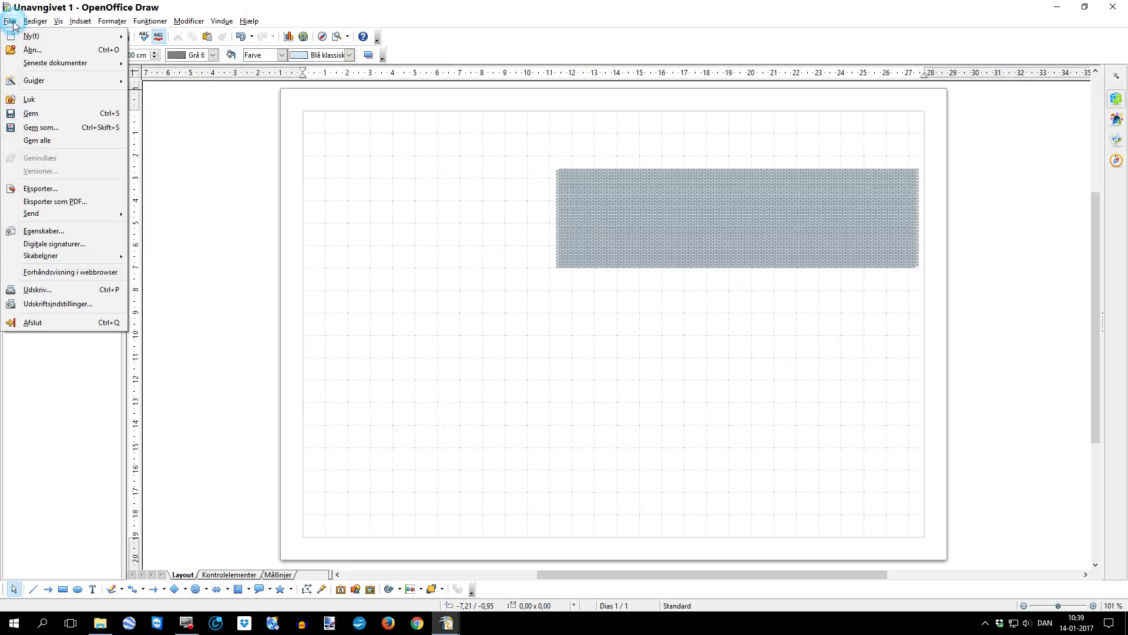
left_click(35, 129)
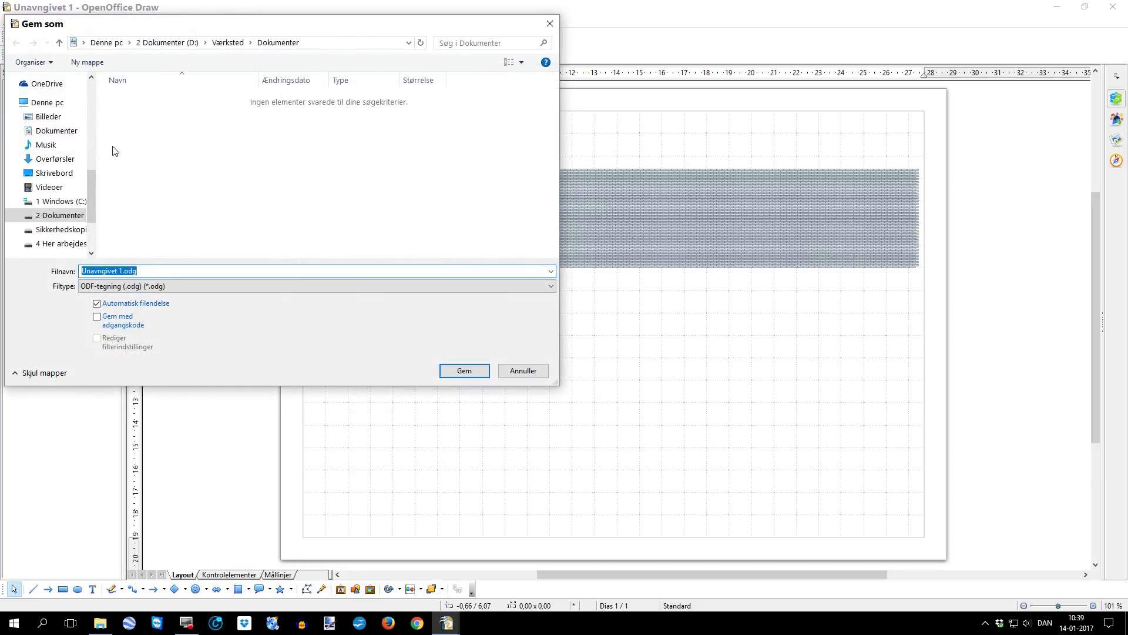
scroll(89, 211, "down", 1)
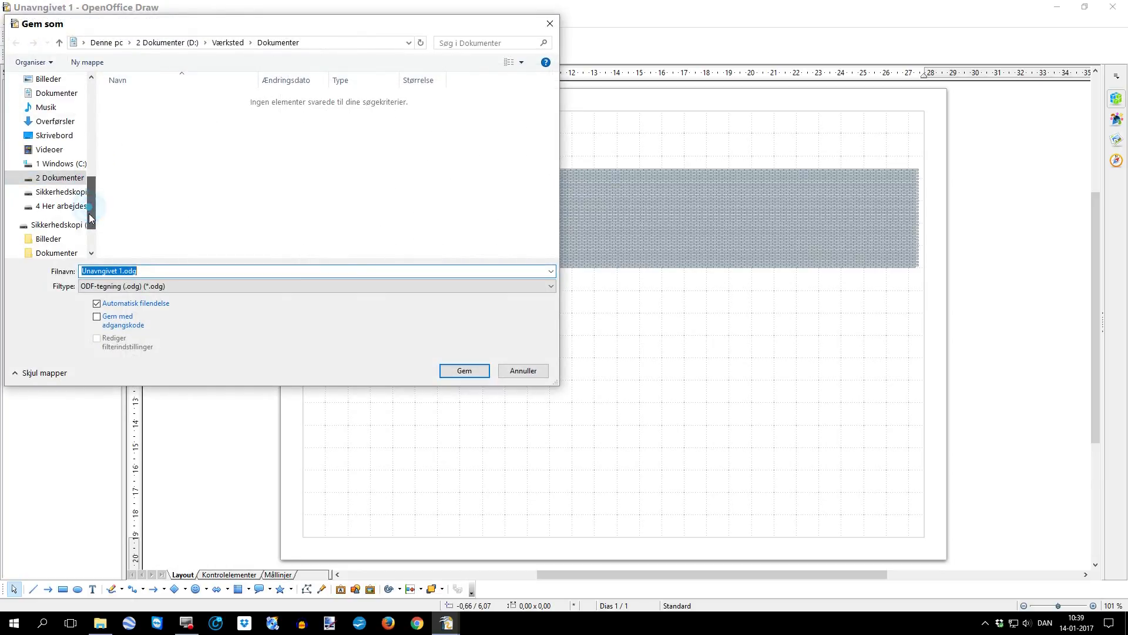
left_click(17, 206)
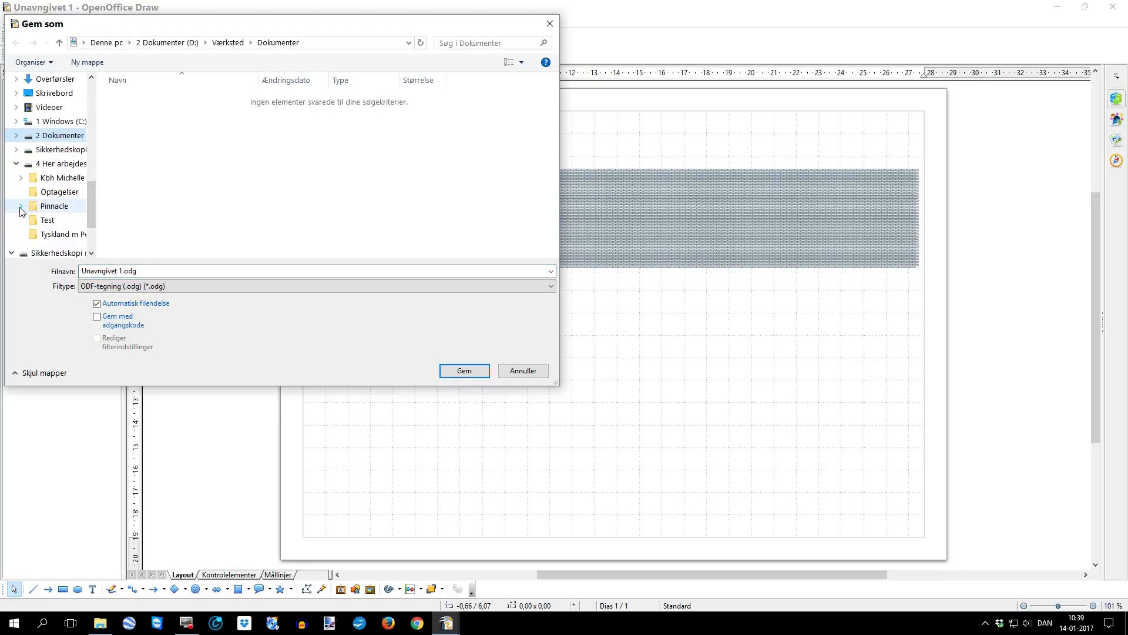
left_click(61, 194)
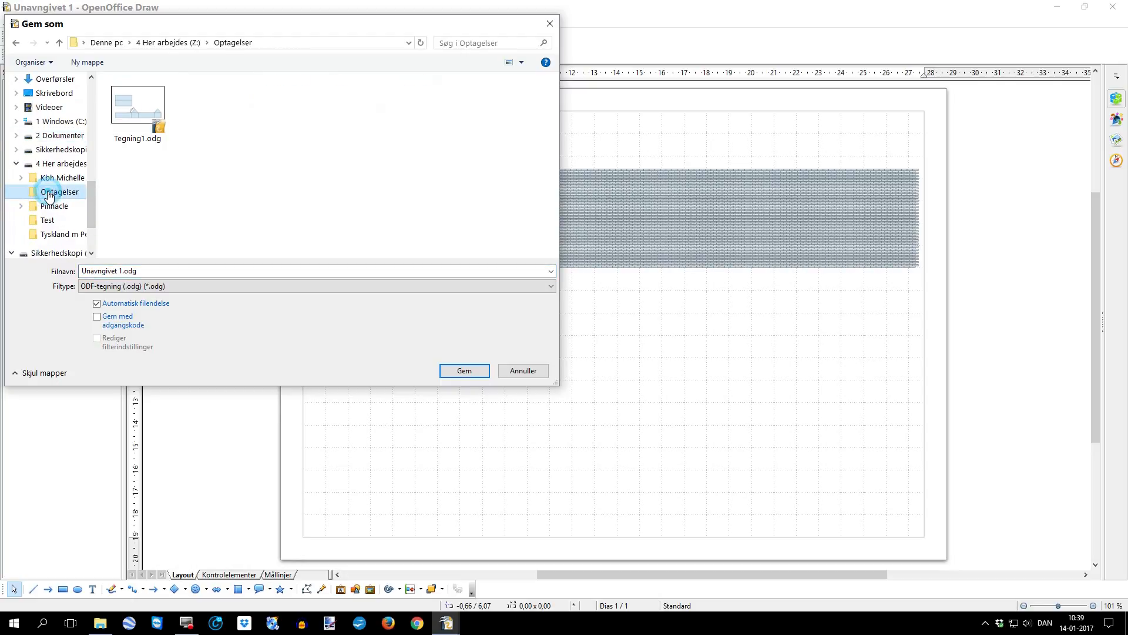
left_click(142, 271)
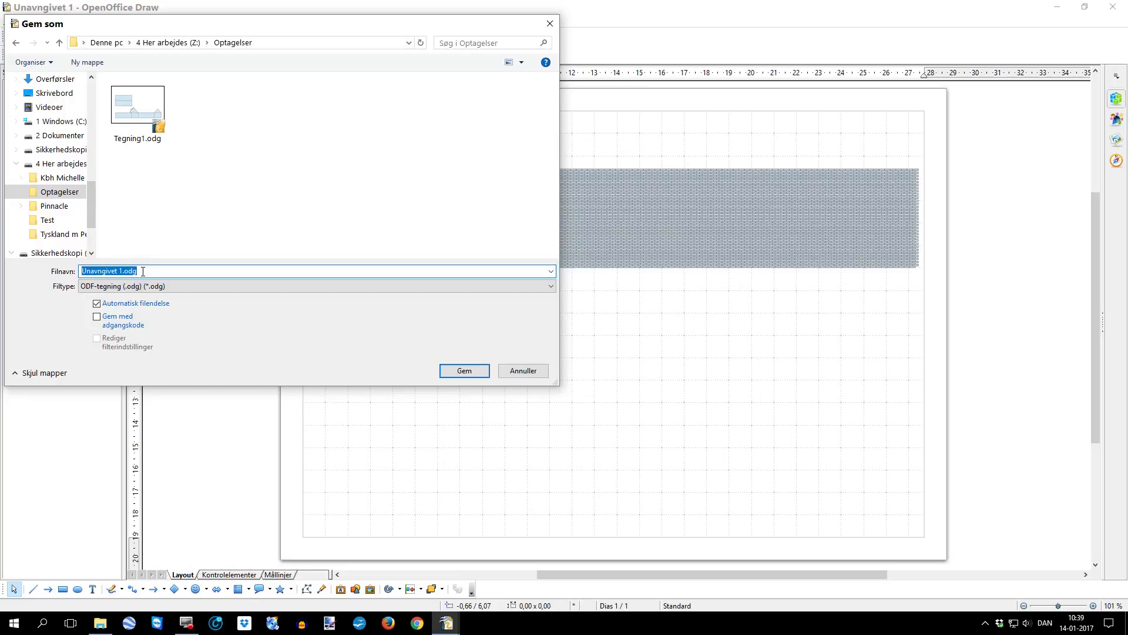
type("materiale")
left_click(449, 367)
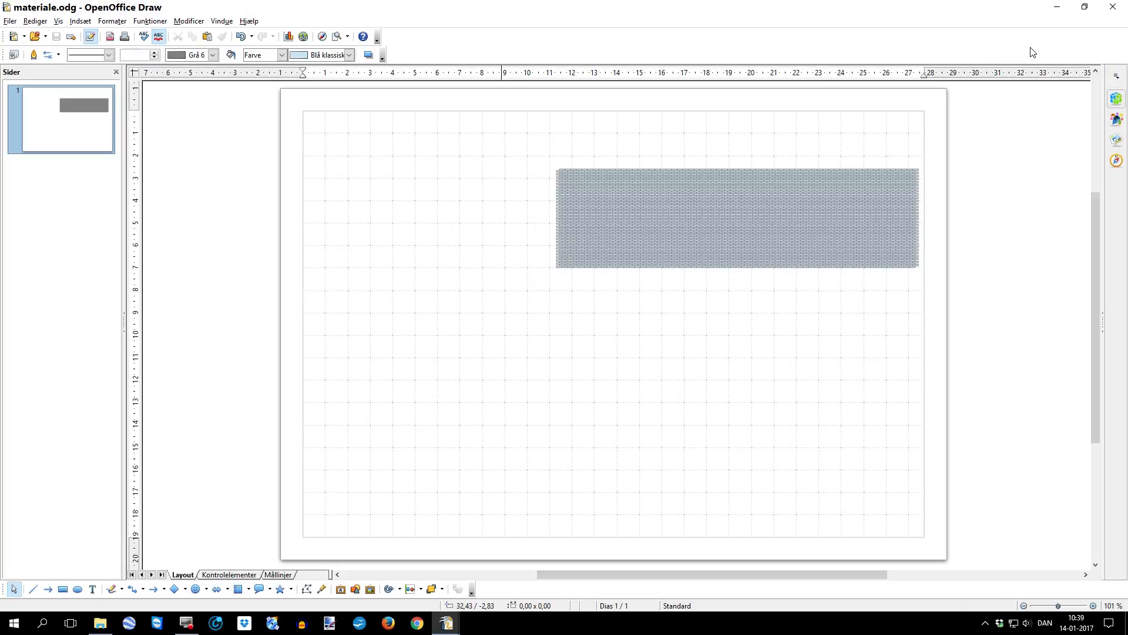
left_click(1117, 16)
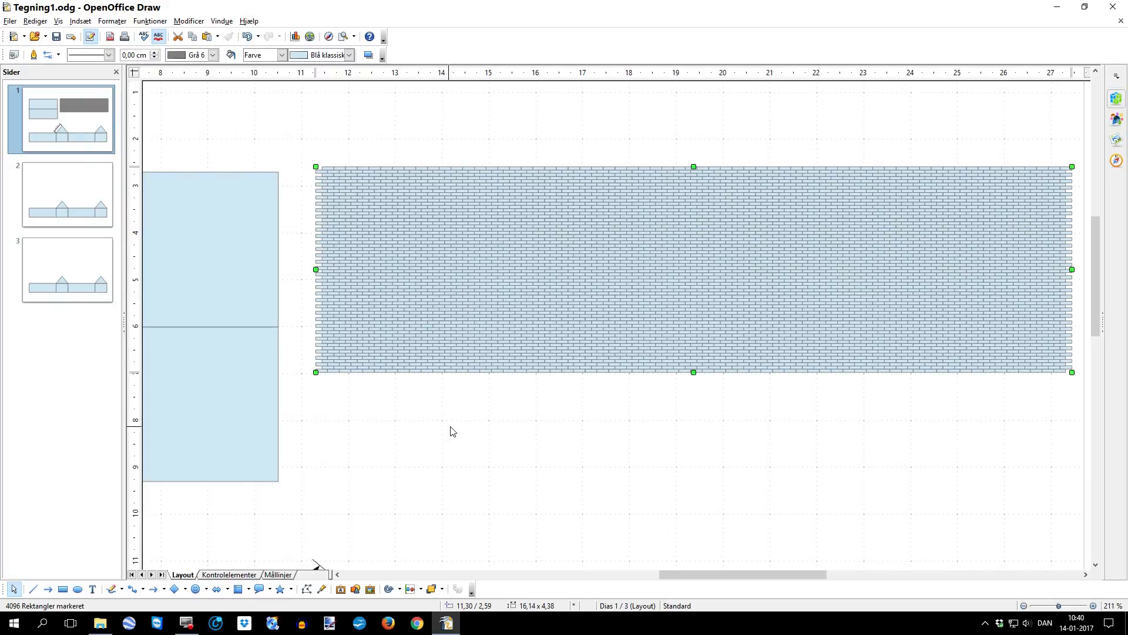
Delete the dimension line along the sloping edge of the first gable on page 1.
scroll(552, 401, "down", 4)
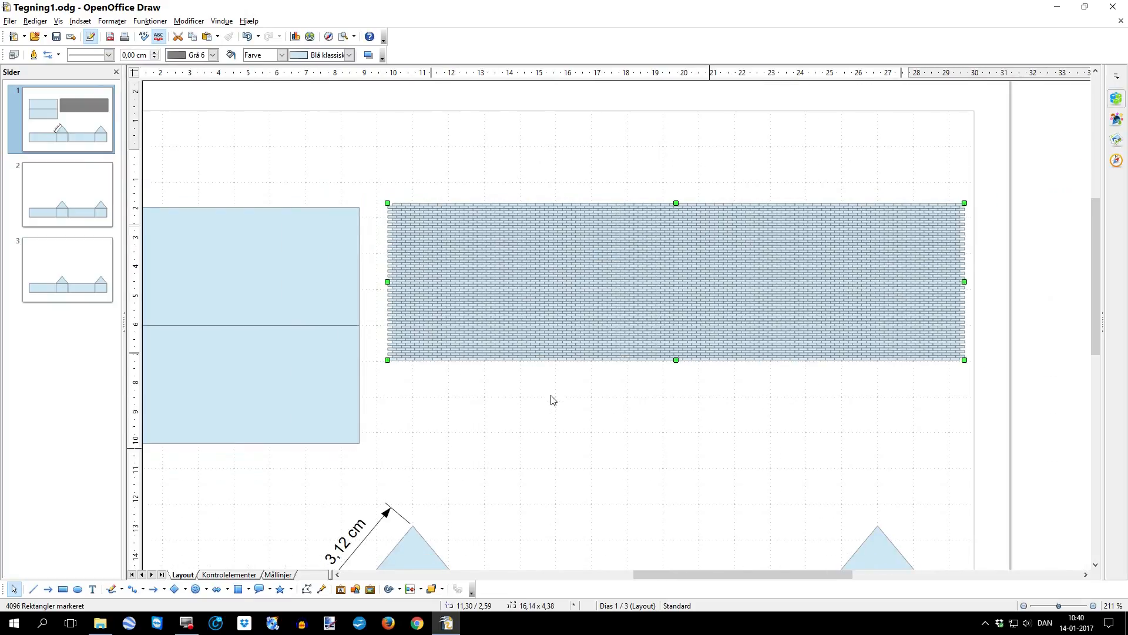
scroll(553, 398, "down", 3)
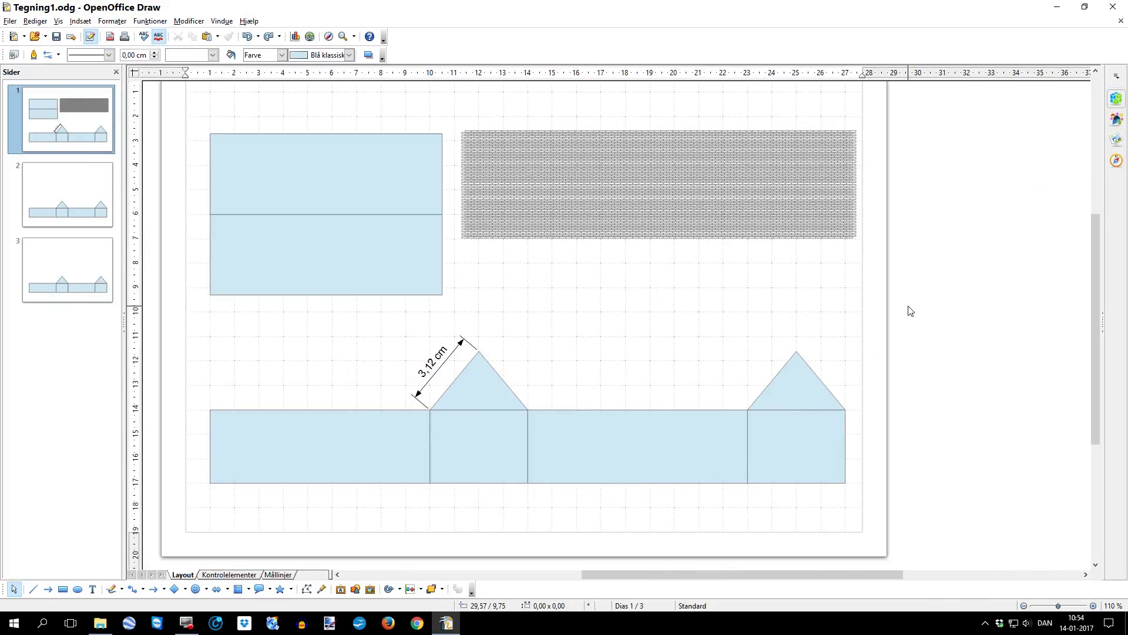
left_click(415, 397)
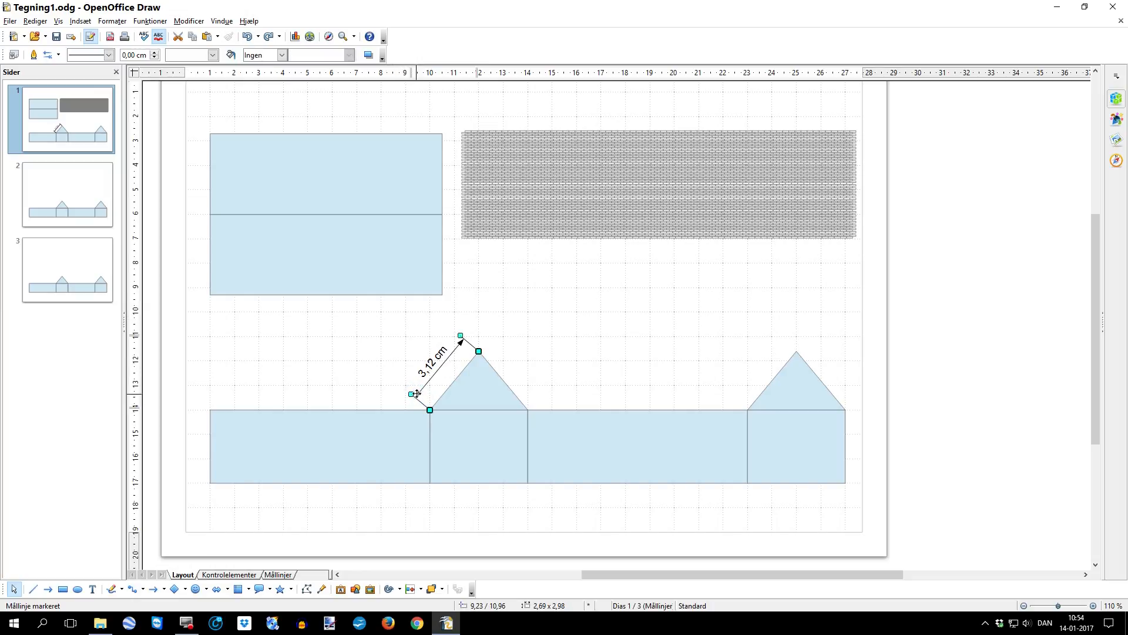
key("Delete")
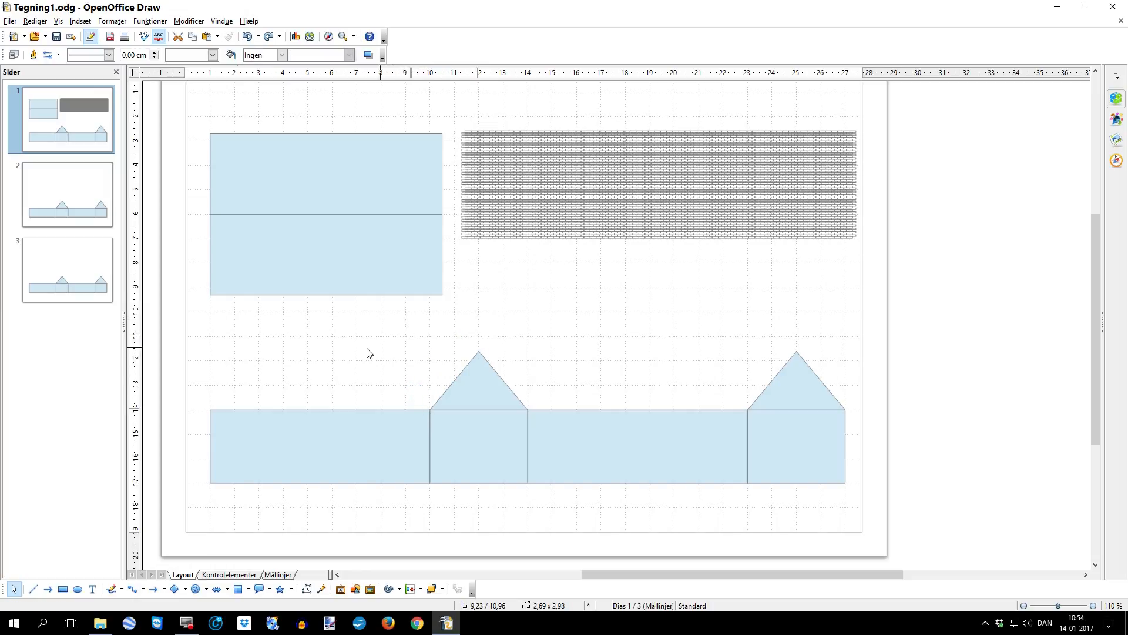
Select the whole wall strip with both gables and fill it with the colour Gul 3.
left_click(857, 496)
left_click_drag(857, 496, 194, 344)
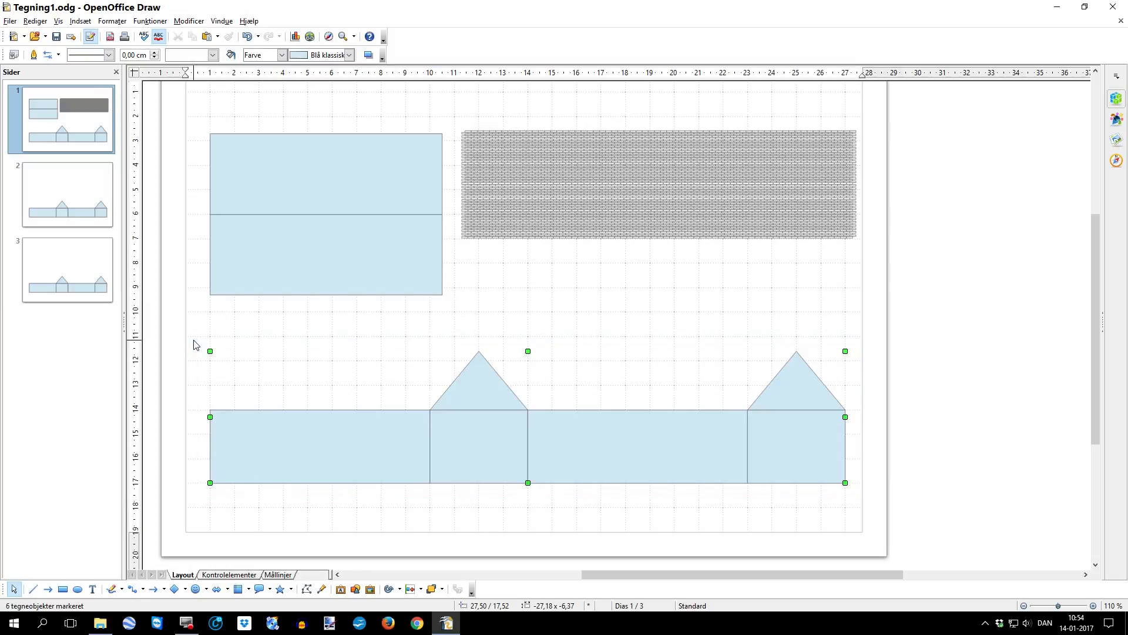
right_click(461, 437)
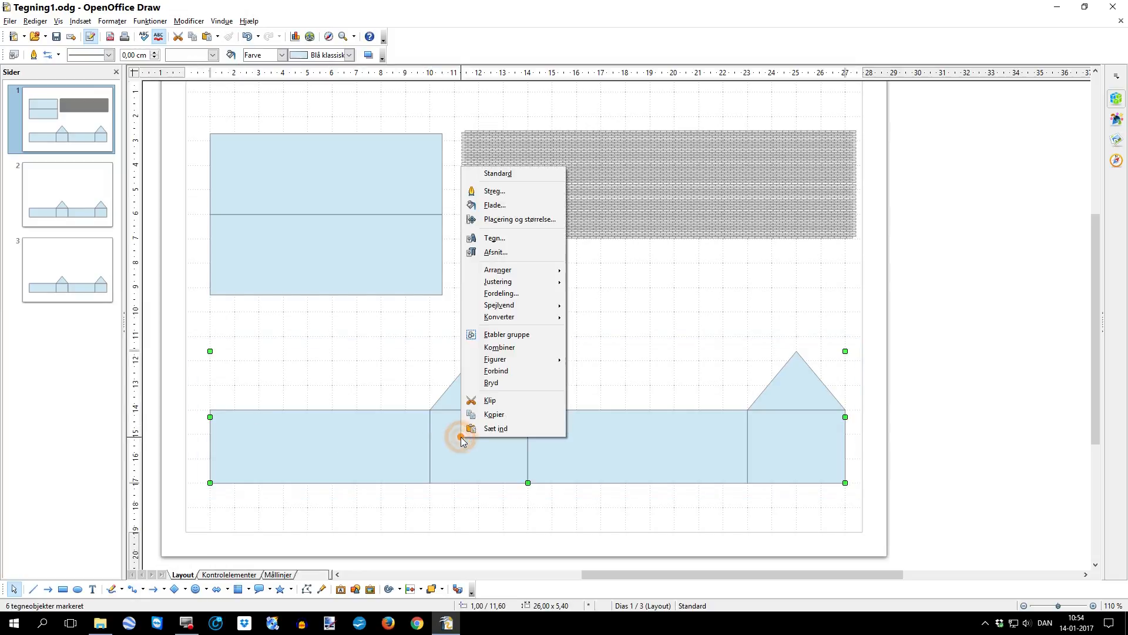
left_click(494, 208)
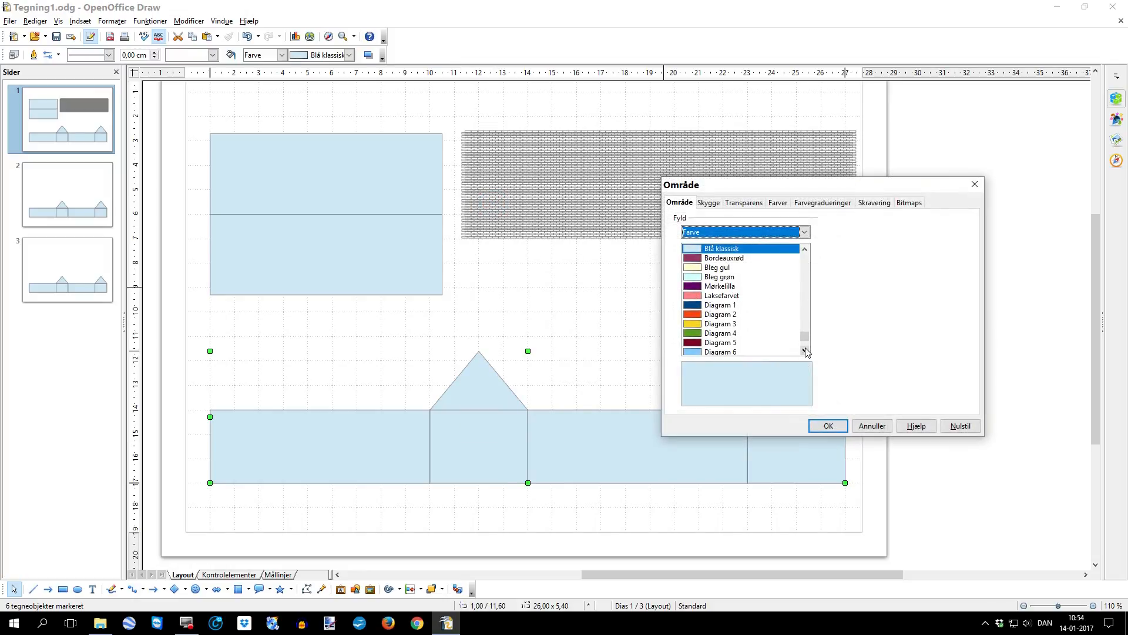
left_click_drag(805, 341, 804, 288)
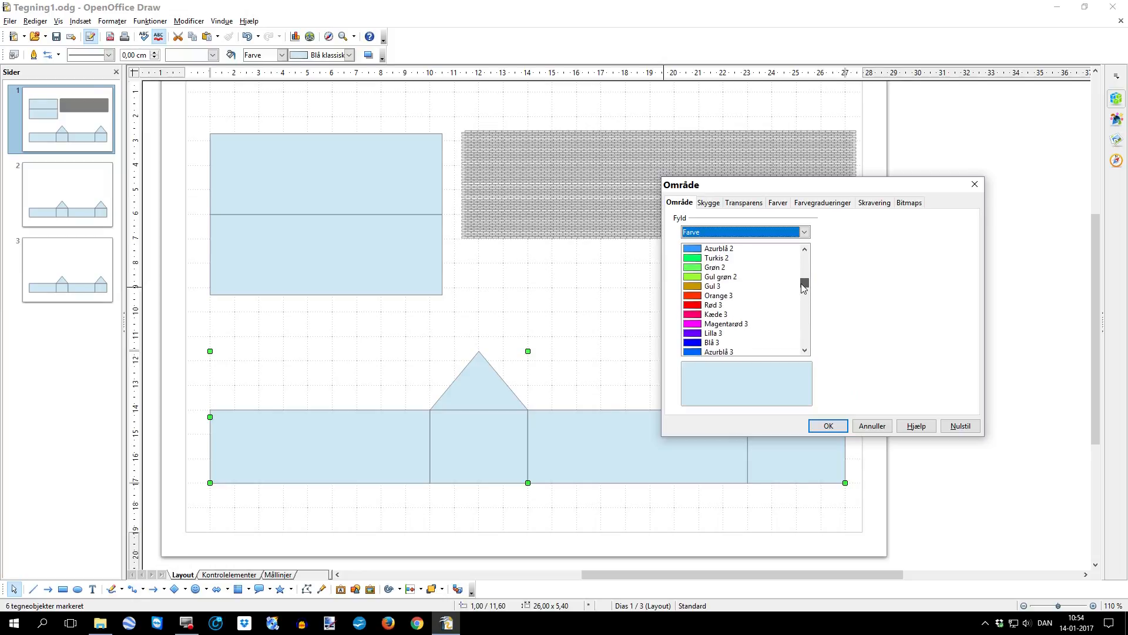
left_click(705, 288)
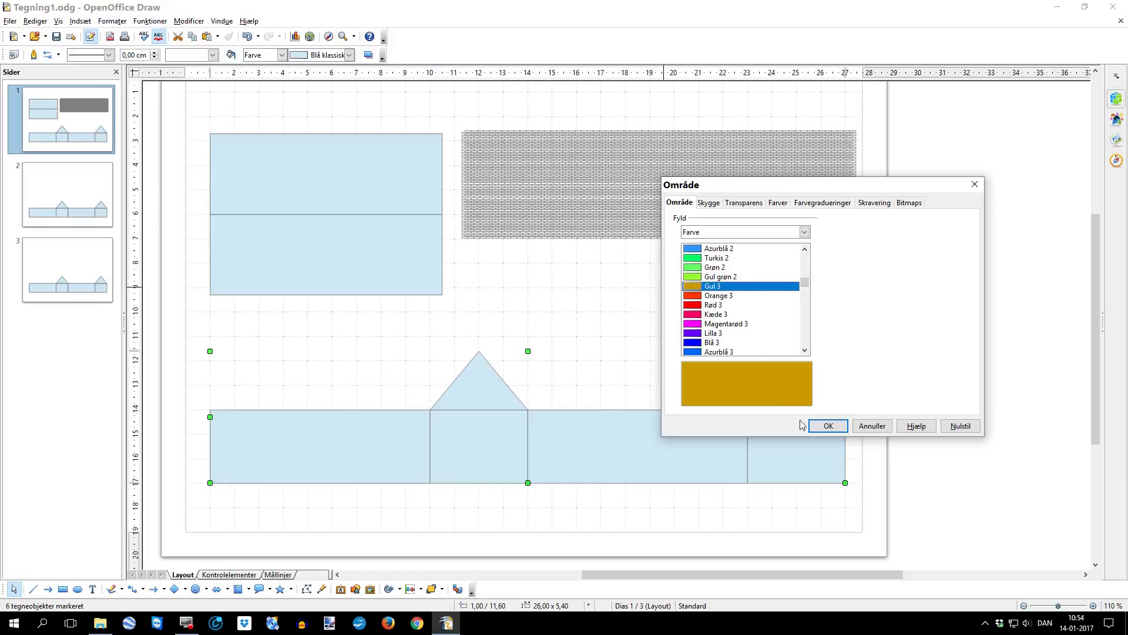
left_click(829, 426)
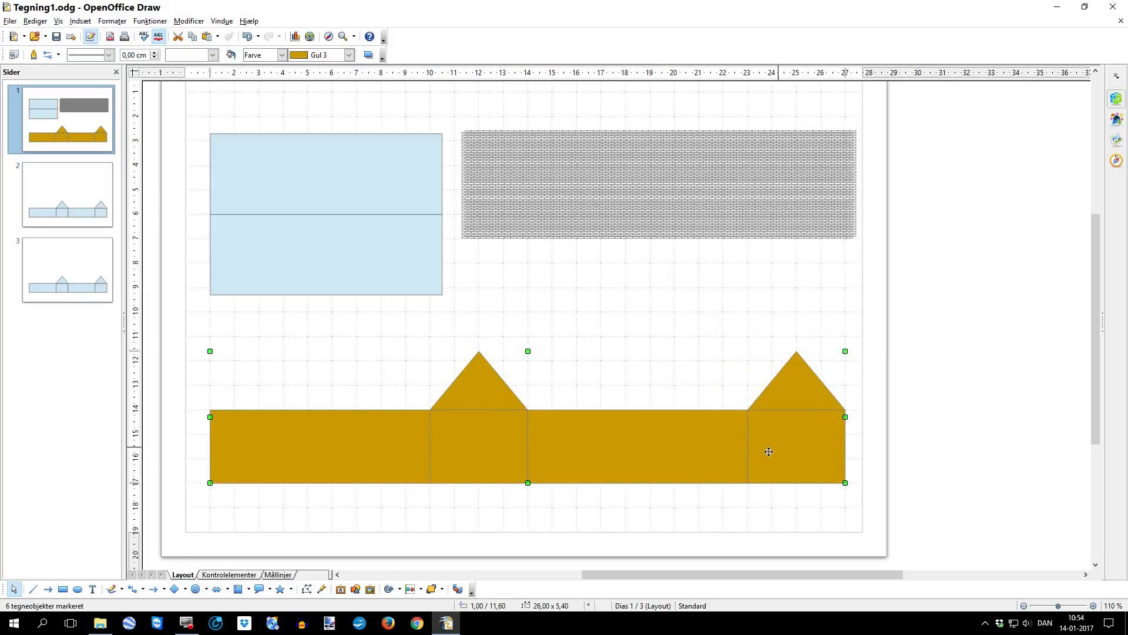
Apply 50 % transparency to the fill of the wall strip and gables, and deselect them.
right_click(644, 461)
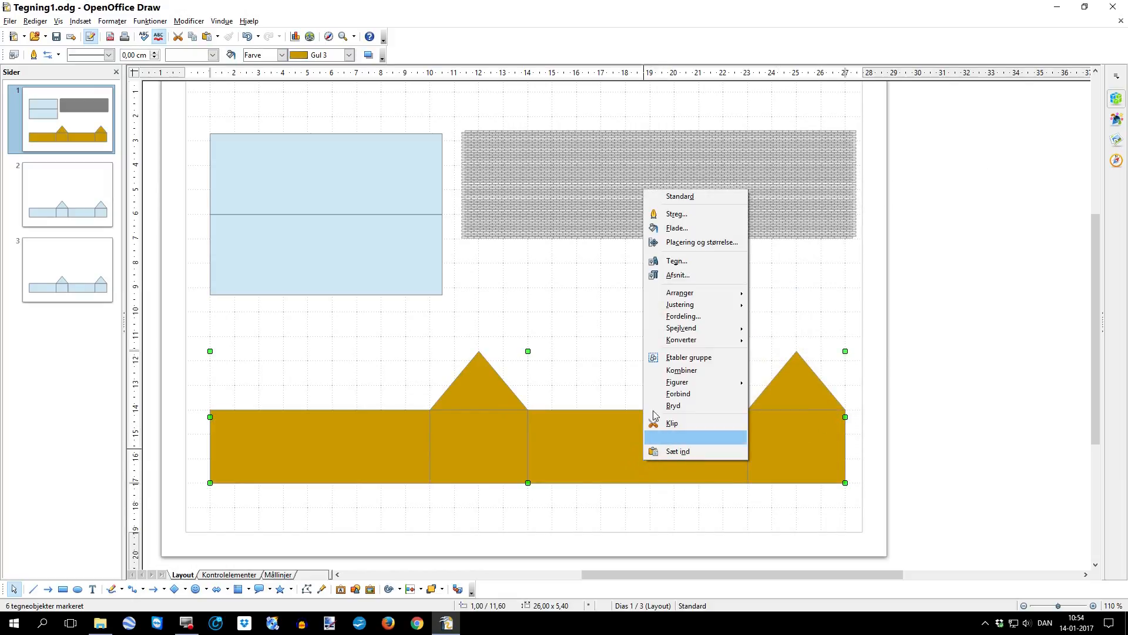
left_click(666, 227)
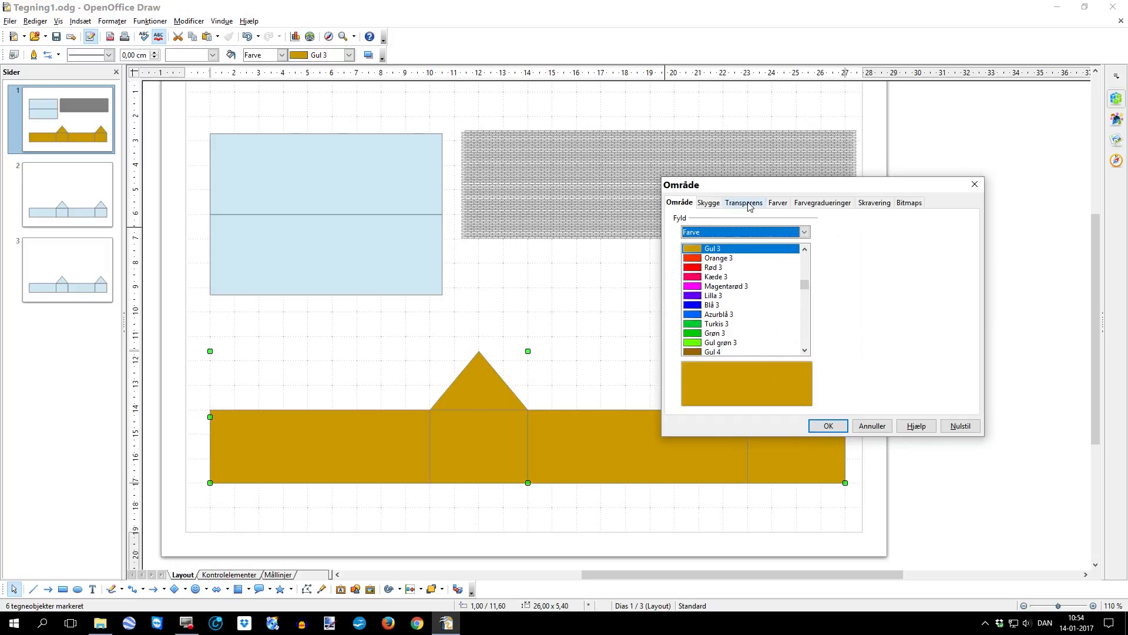
left_click(748, 204)
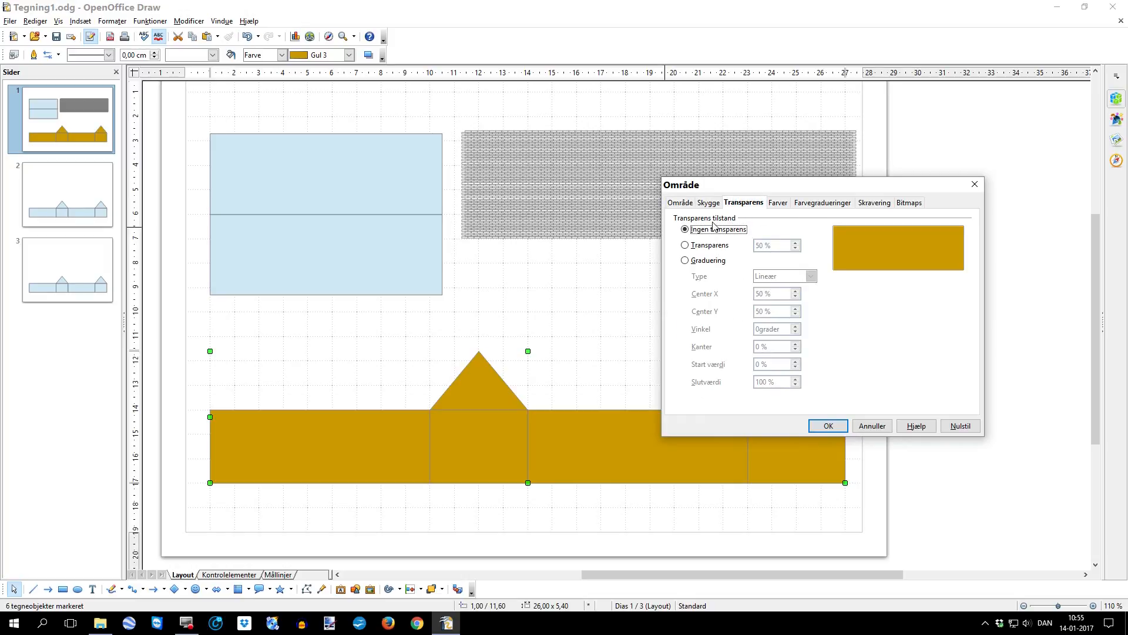
left_click(686, 245)
left_click(825, 424)
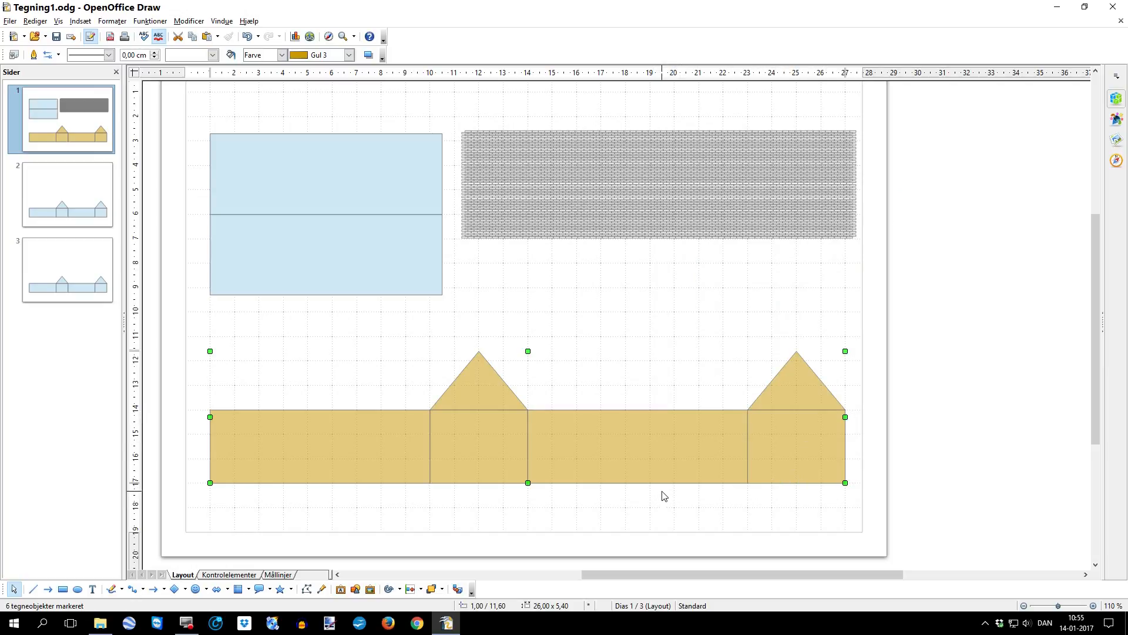
left_click(648, 300)
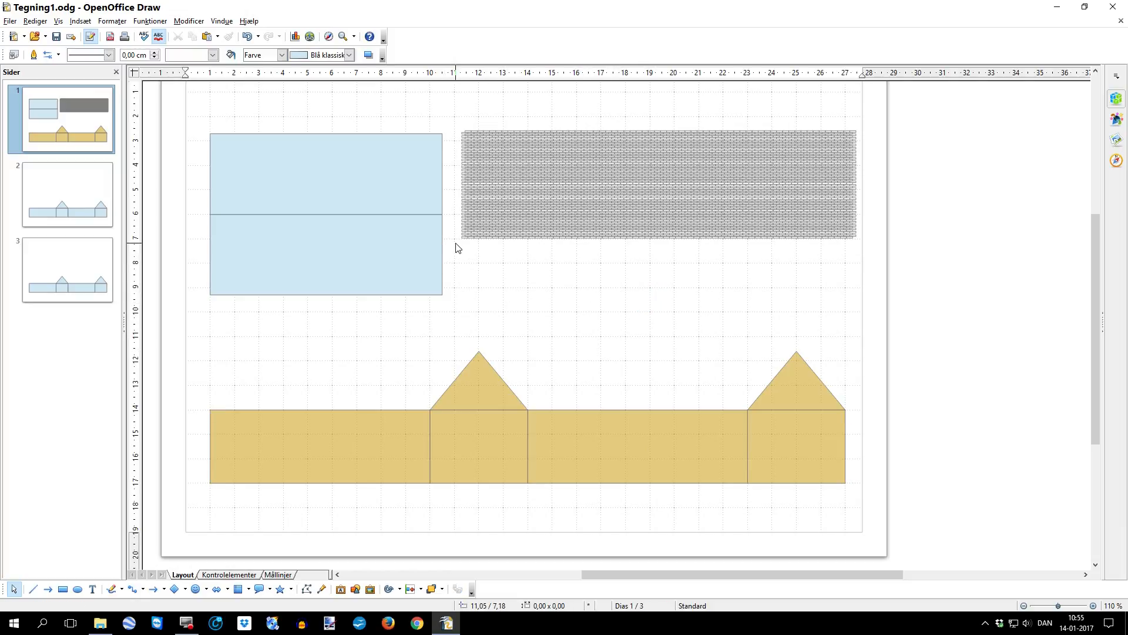
Copy the lower brick rows, about 16.14 x 3.23 cm, onto the start of the wall strip at X 1.00, Y 14.00 cm.
left_click_drag(457, 247, 868, 163)
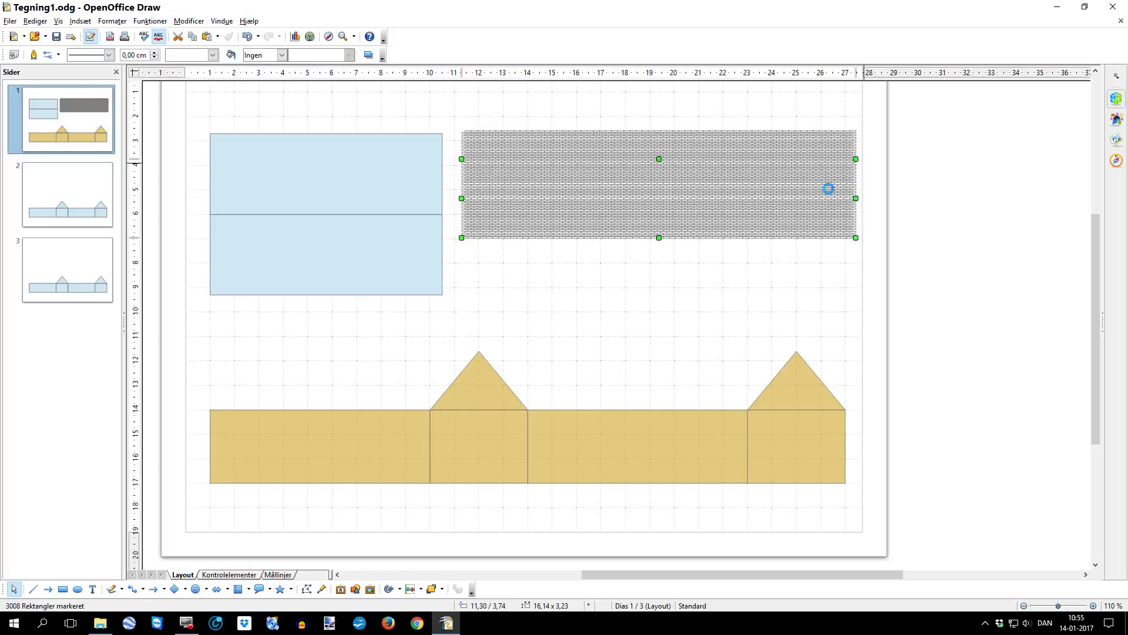
left_click(654, 208)
left_click_drag(653, 208, 403, 460)
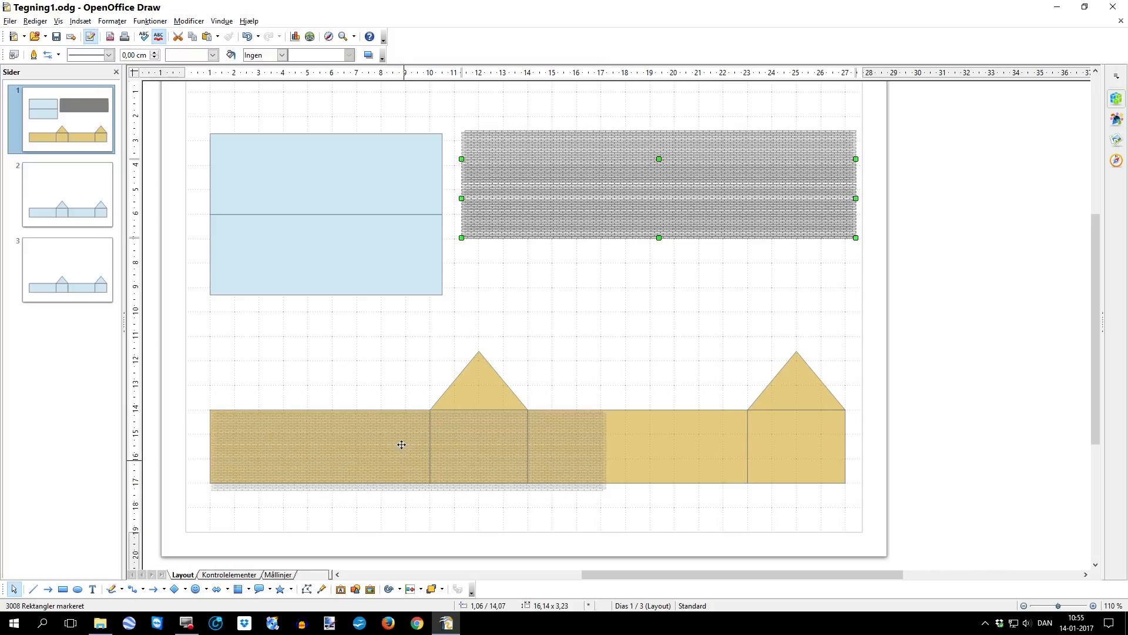
scroll(401, 426, "up", 5)
scroll(400, 425, "up", 2)
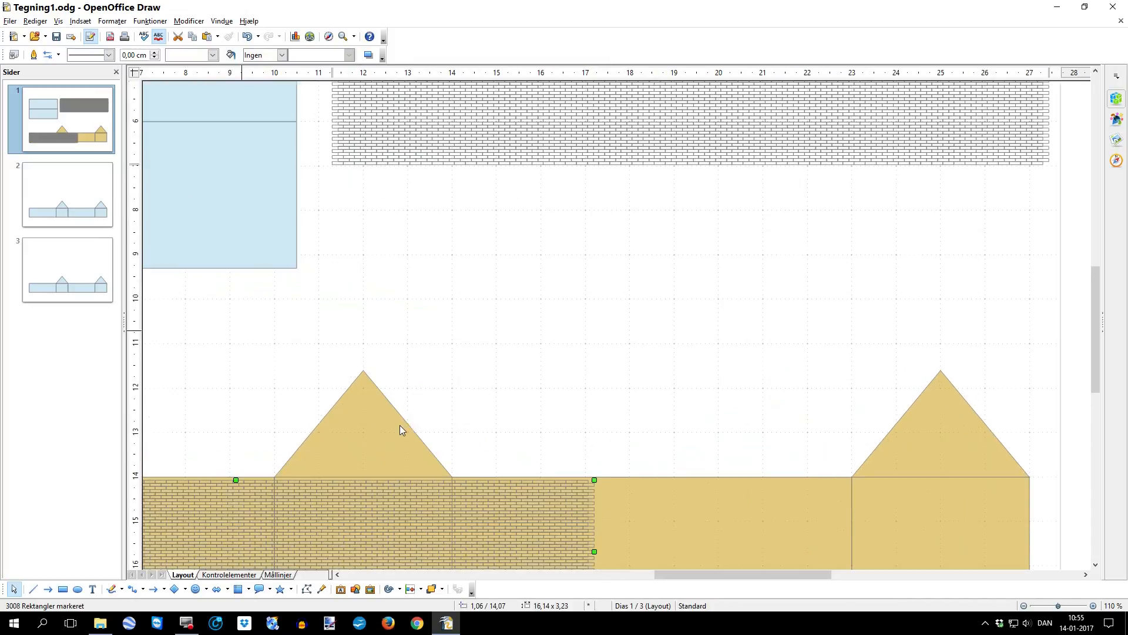
left_click_drag(1095, 309, 1096, 343)
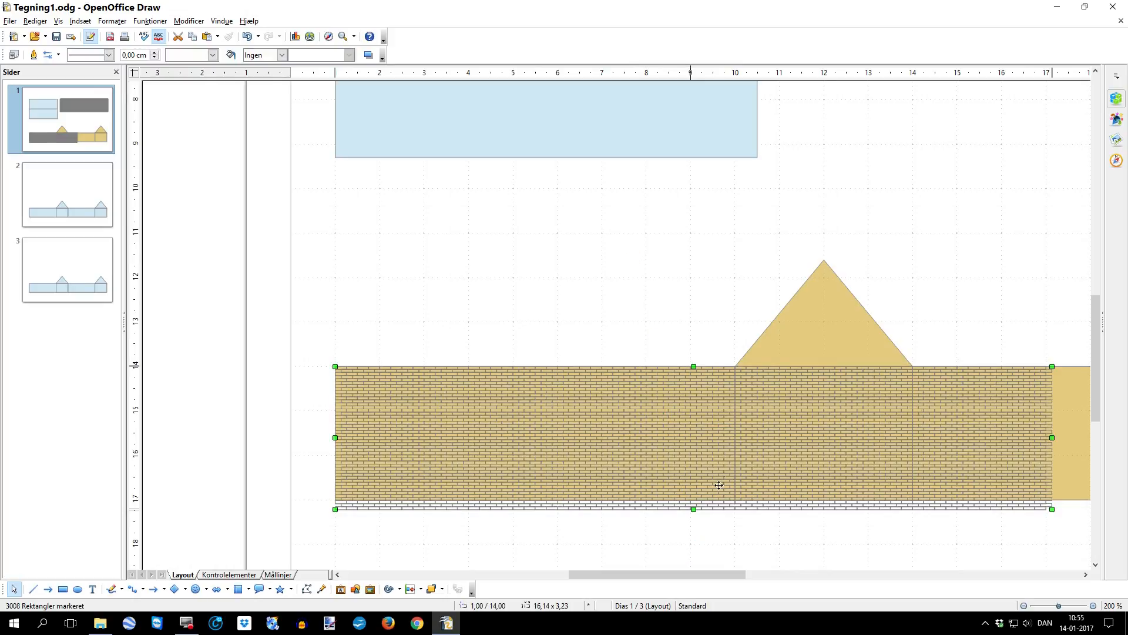
Duplicate the brick section on the wall and shift the copy along the strip to X 17.00 cm, flush with the first section.
scroll(721, 474, "down", 2)
scroll(721, 479, "down", 4)
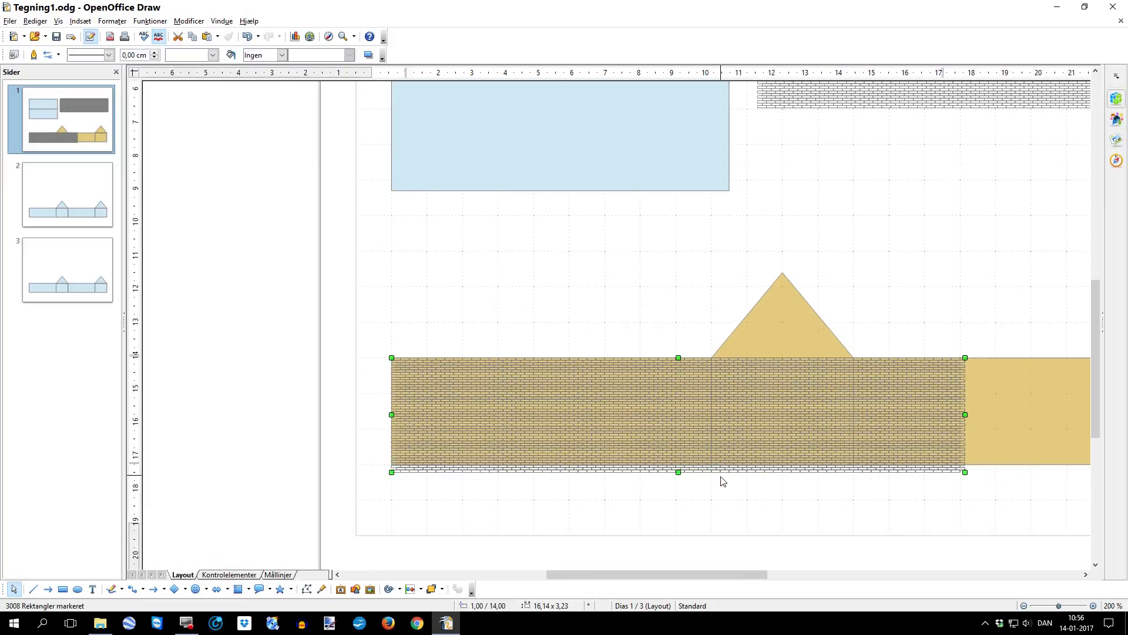
left_click_drag(685, 575, 763, 580)
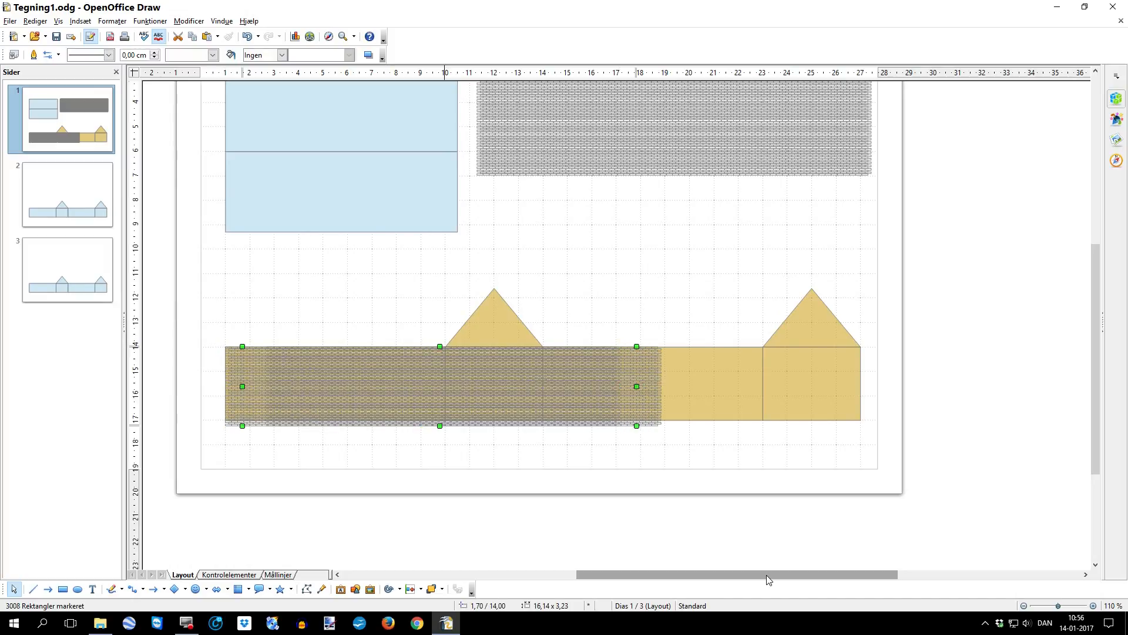
key("Right")
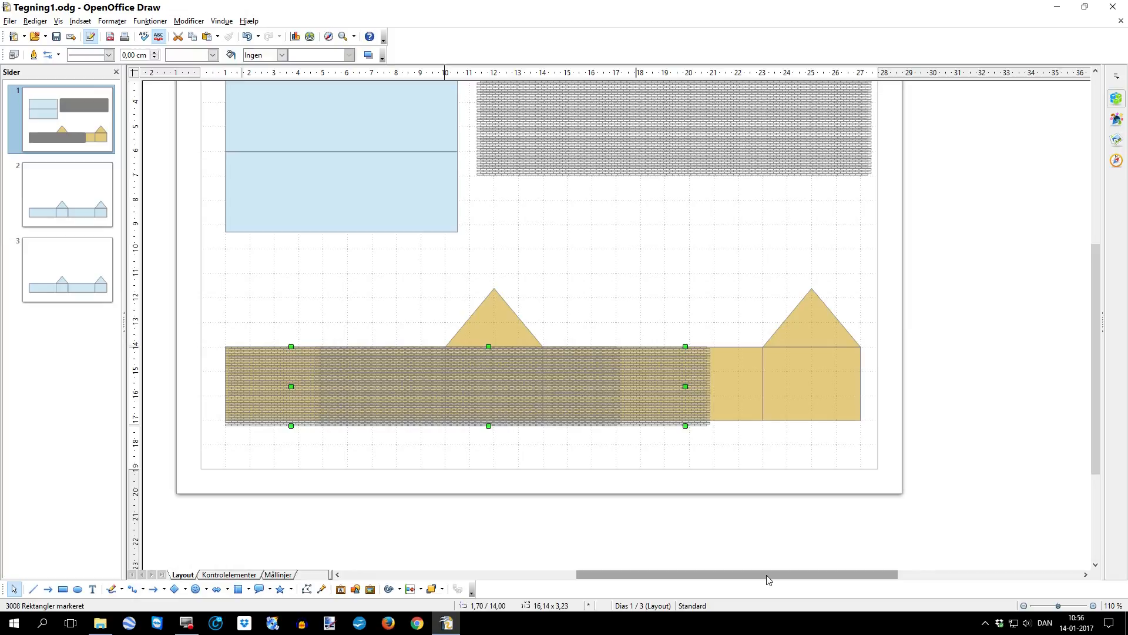
key("Right")
key("Right")
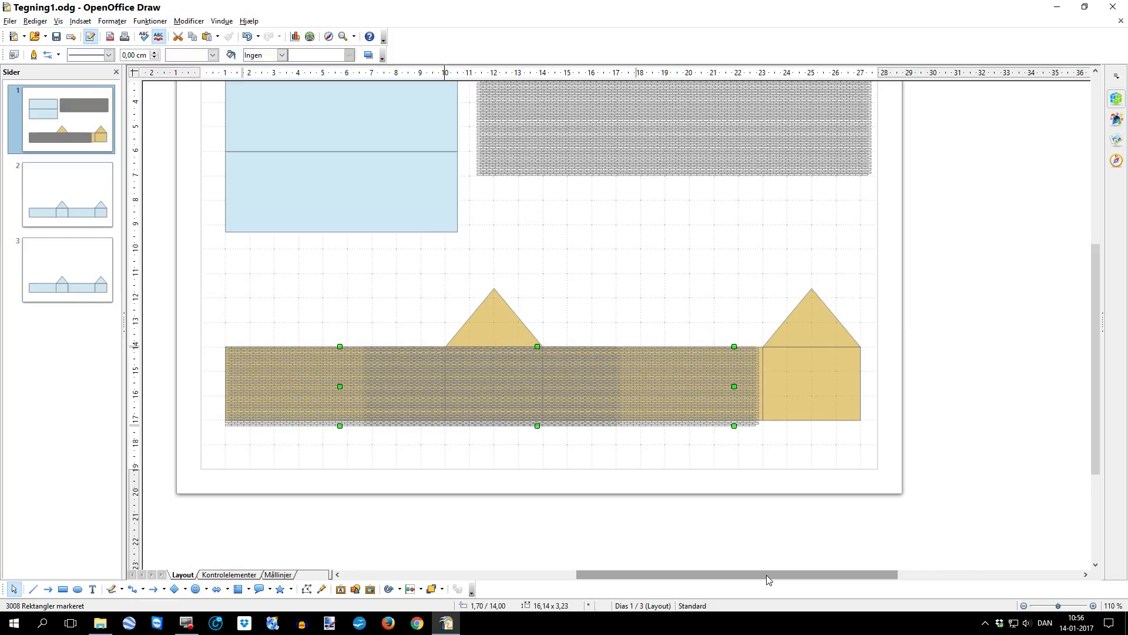
key("Right")
key("Right")
key("Right")
key("Right")
key("Right")
key("Right")
key("Right")
key("Right")
key("Right")
key("Right")
key("Right")
key("Right")
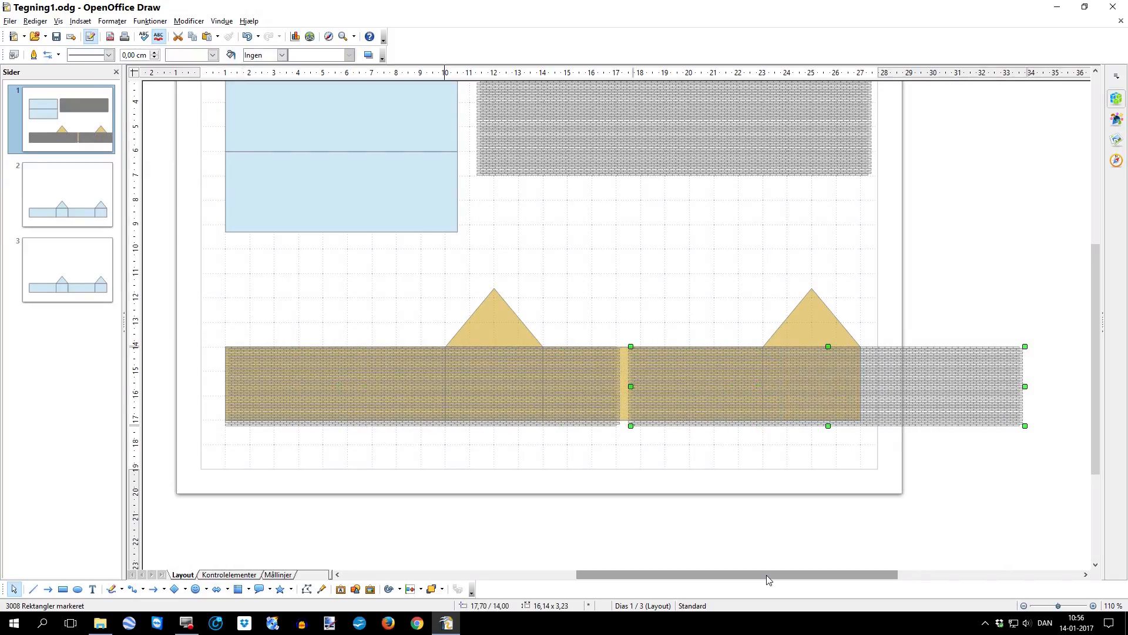
key("alt+Left")
key("alt+Left")
key("alt+Left")
key("alt+Left")
key("alt+Left")
key("alt+Left")
key("alt+Left")
key("alt+Left")
key("alt+Left")
key("alt+Left")
key("alt+Left")
key("alt+Left")
key("alt+Left")
key("alt+Left")
key("alt+Left")
key("alt+Left")
key("alt+Left")
key("alt+Left")
key("alt+Left")
key("alt+Left")
key("alt+Left")
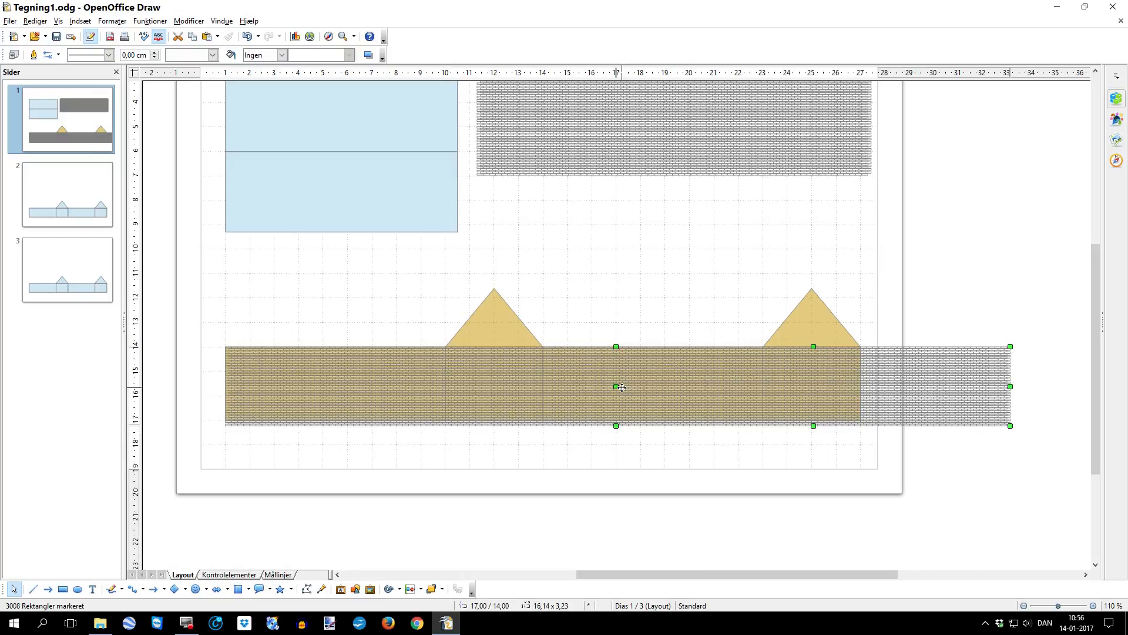
scroll(622, 389, "up", 2)
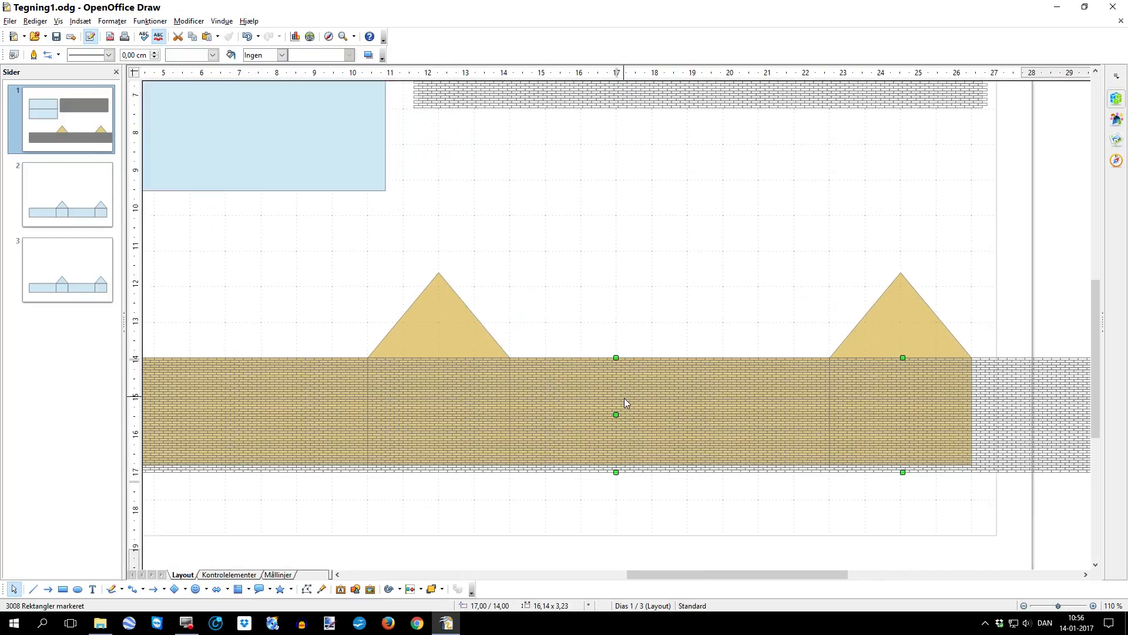
scroll(627, 402, "up", 1)
left_click_drag(707, 575, 774, 590)
left_click(807, 287)
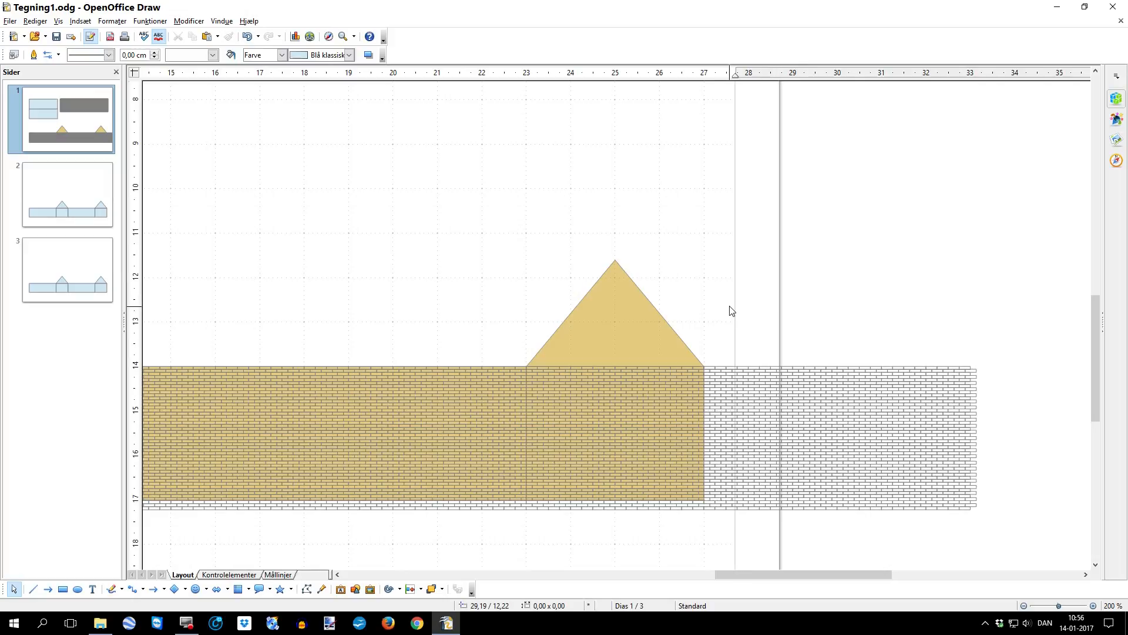
Move the surplus bricks beyond the wall strip's end, 5.75 x 3.23 cm, over the second gable at X 22.54, Y 10.77 cm.
mouse_move(718, 305)
left_mouse_down()
mouse_move(734, 415)
mouse_move(820, 540)
mouse_move(1002, 538)
left_mouse_up()
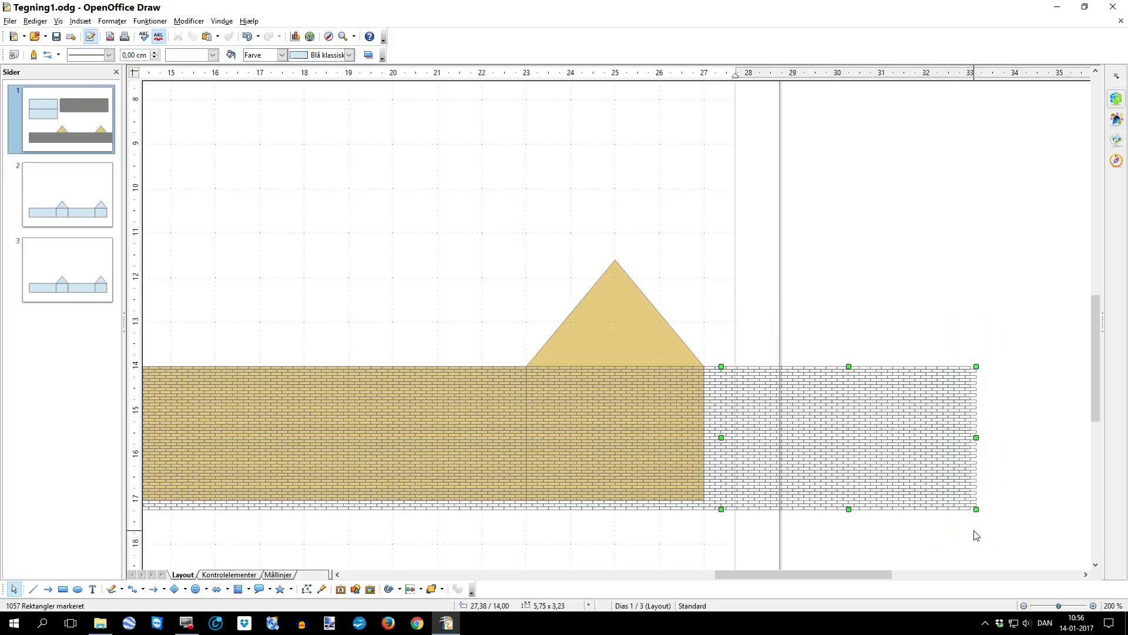
left_click_drag(883, 479, 667, 336)
key("alt+Right")
key("alt+Right")
key("alt+Right")
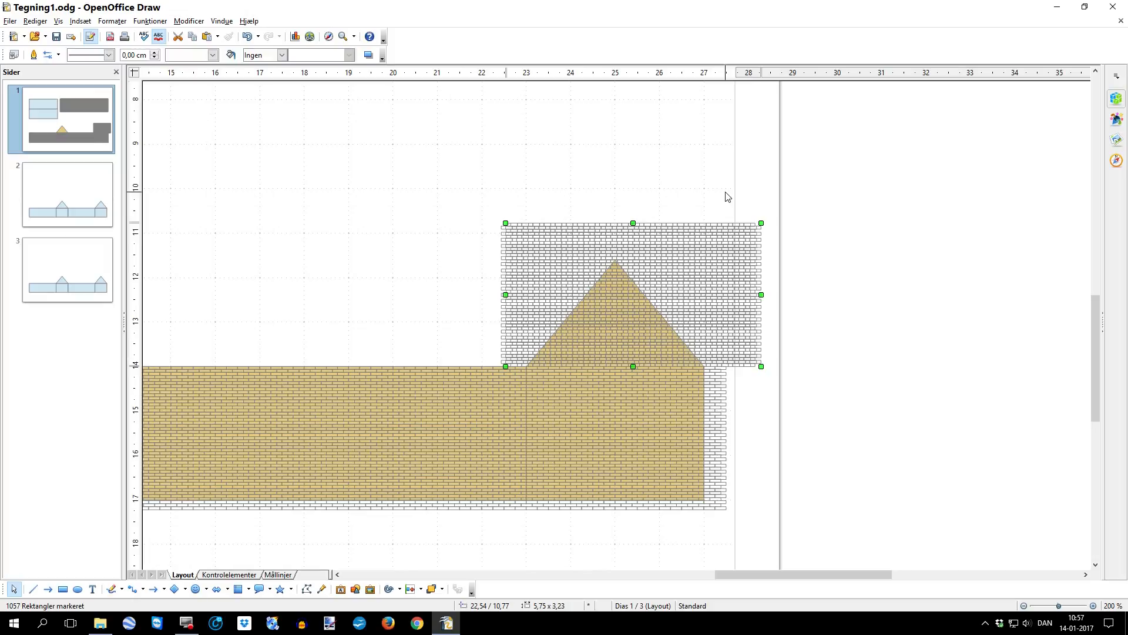
Shift a copy of the gable's brick block along the strip to X 8.44 cm so that it covers the first gable.
key("Left")
key("Left")
key("Left")
key("Left")
key("Left")
key("Left")
key("Left")
key("Left")
key("Left")
key("Left")
key("Left")
key("Left")
key("Left")
key("Left")
key("Left")
key("Left")
key("Left")
key("Left")
key("Left")
key("Left")
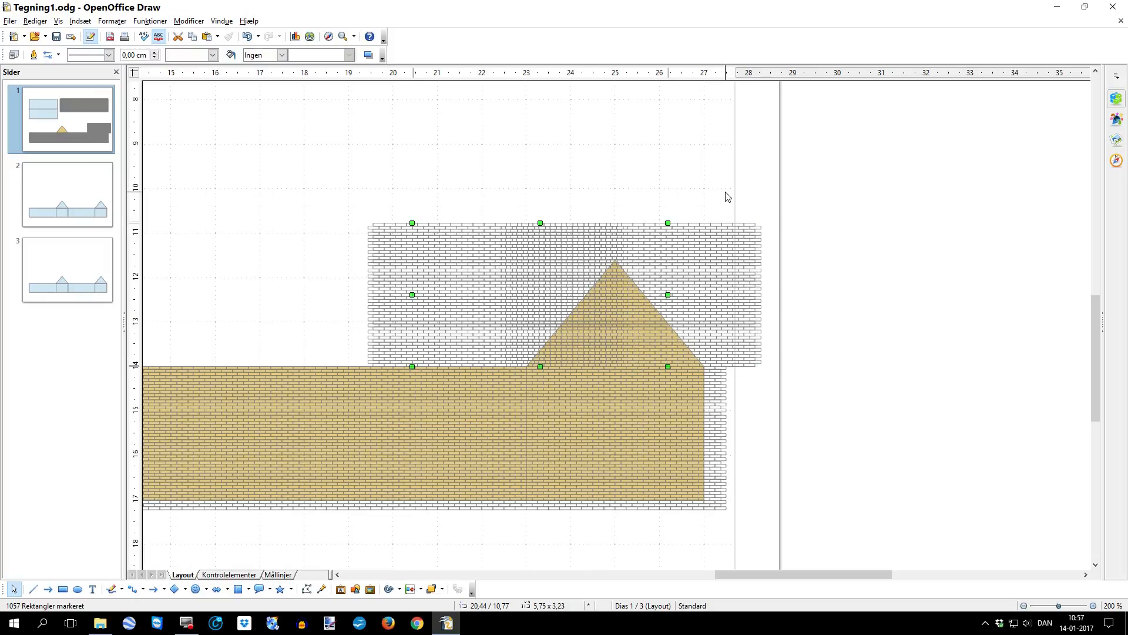
key("Left")
key("Left")
key("Left")
key("Left")
key("Left")
key("Left")
key("Left")
key("Left")
key("Left")
key("Left")
key("Left")
key("Left")
key("Left")
key("Left")
key("Left")
key("Left")
key("Left")
key("Left")
key("Left")
key("Left")
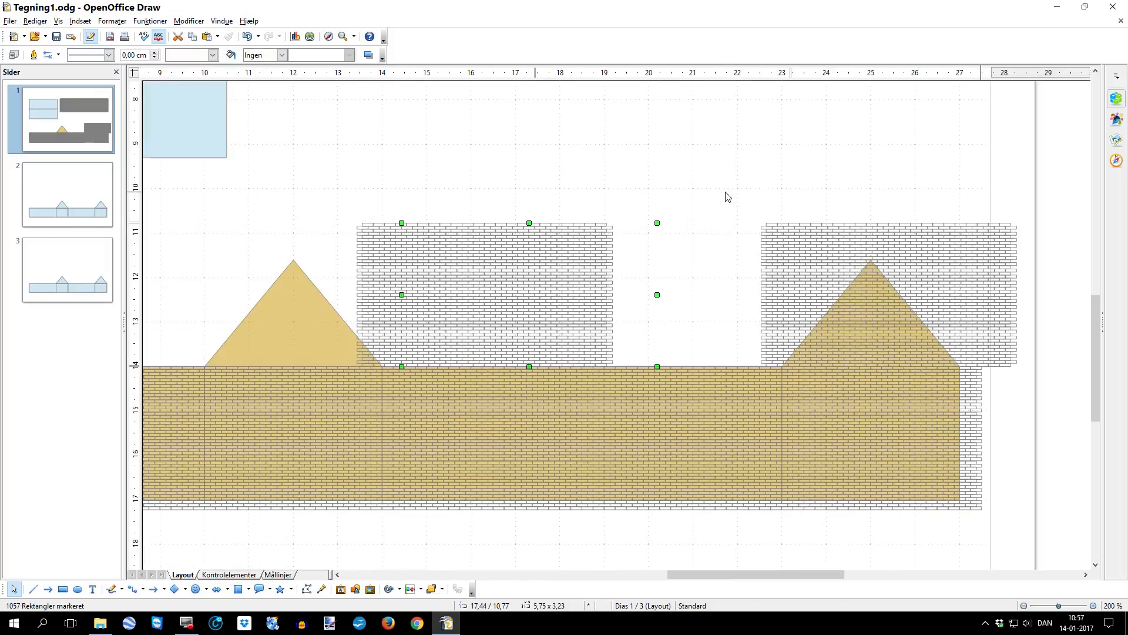
key("Left")
key("Left")
key("Left")
key("Left")
key("Left")
key("Left")
key("Left")
key("Left")
key("Left")
key("Left")
key("Left")
key("Left")
key("Left")
key("Left")
key("Left")
key("Left")
key("Left")
key("Left")
key("Left")
key("Left")
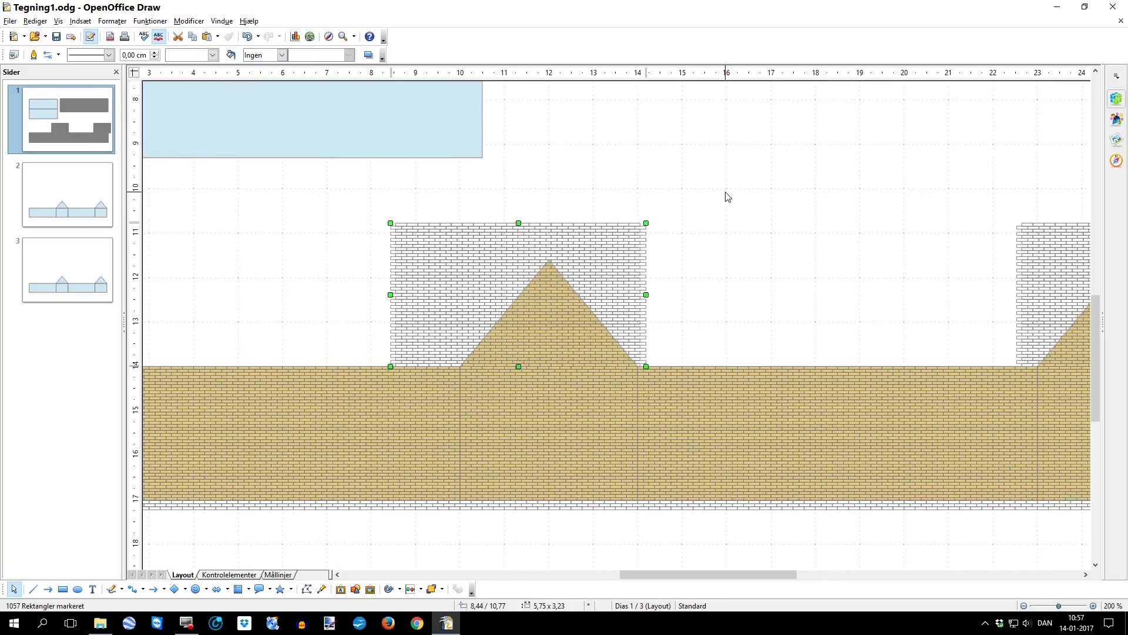
Delete the surplus bricks beside the first gable, from X 8.44 cm to about X 10 cm.
scroll(725, 192, "up", 1)
left_click(386, 414)
mouse_move(384, 266)
left_mouse_down()
mouse_move(450, 423)
mouse_move(460, 422)
left_mouse_up()
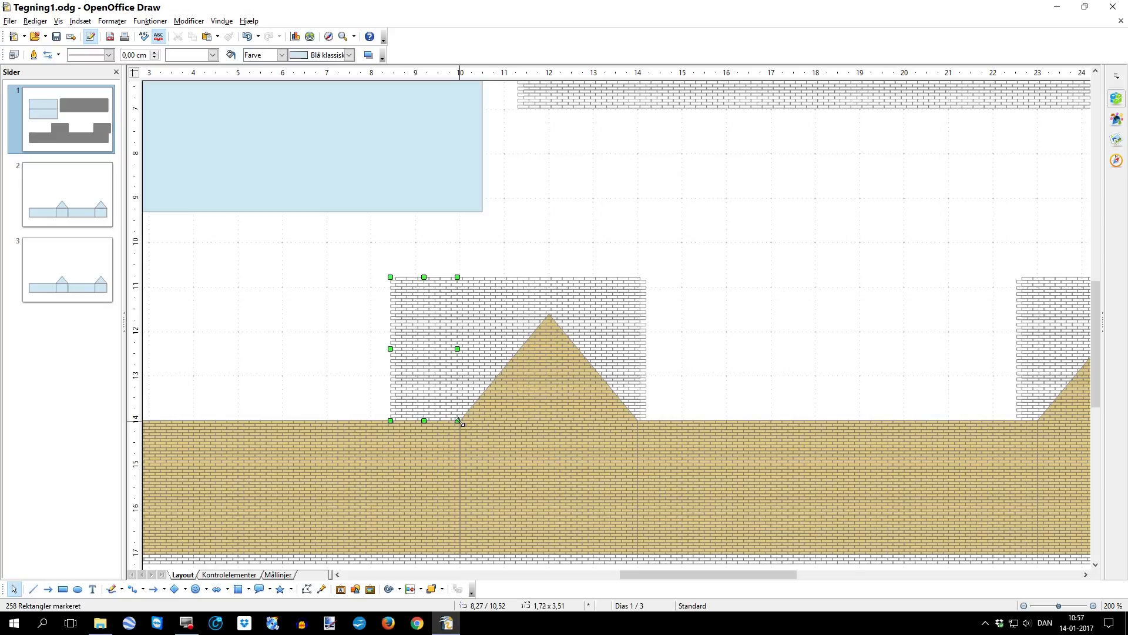
key("Delete")
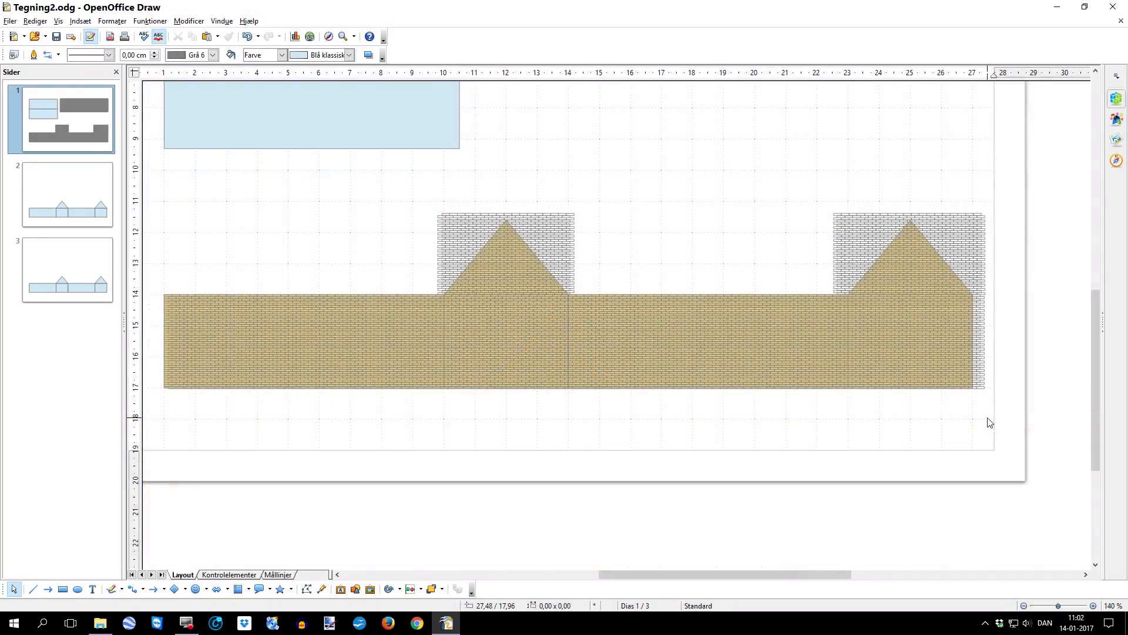
Select the whole bricked wall with both gables and set its line width to 0.01 cm.
mouse_move(988, 418)
left_mouse_down()
mouse_move(947, 202)
mouse_move(317, 178)
mouse_move(147, 187)
mouse_move(160, 187)
left_mouse_up()
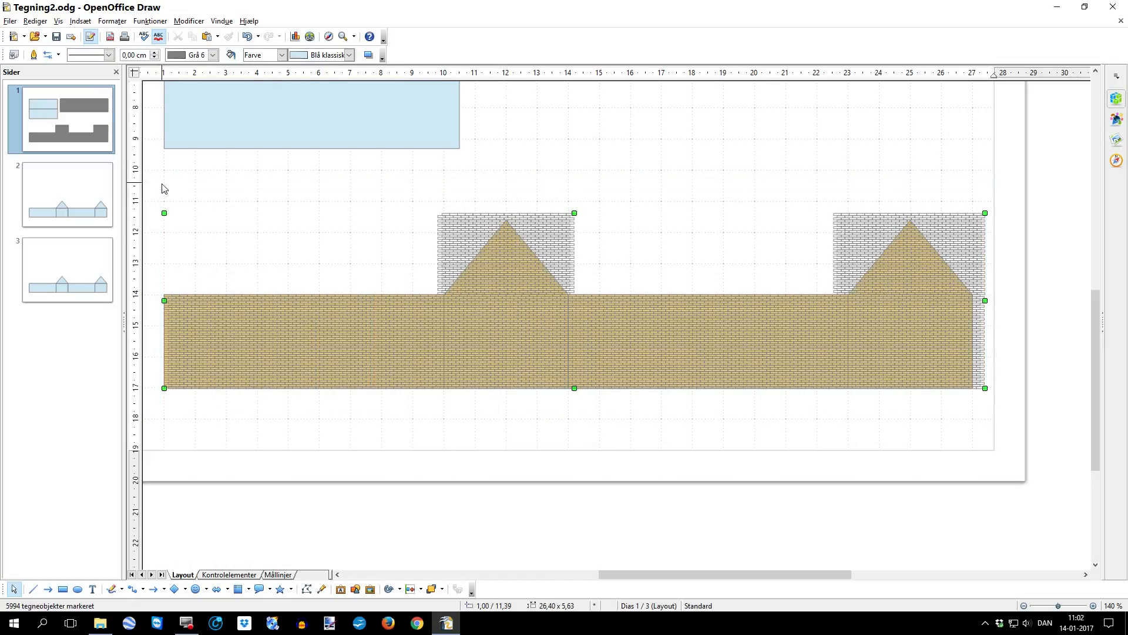
right_click(516, 312)
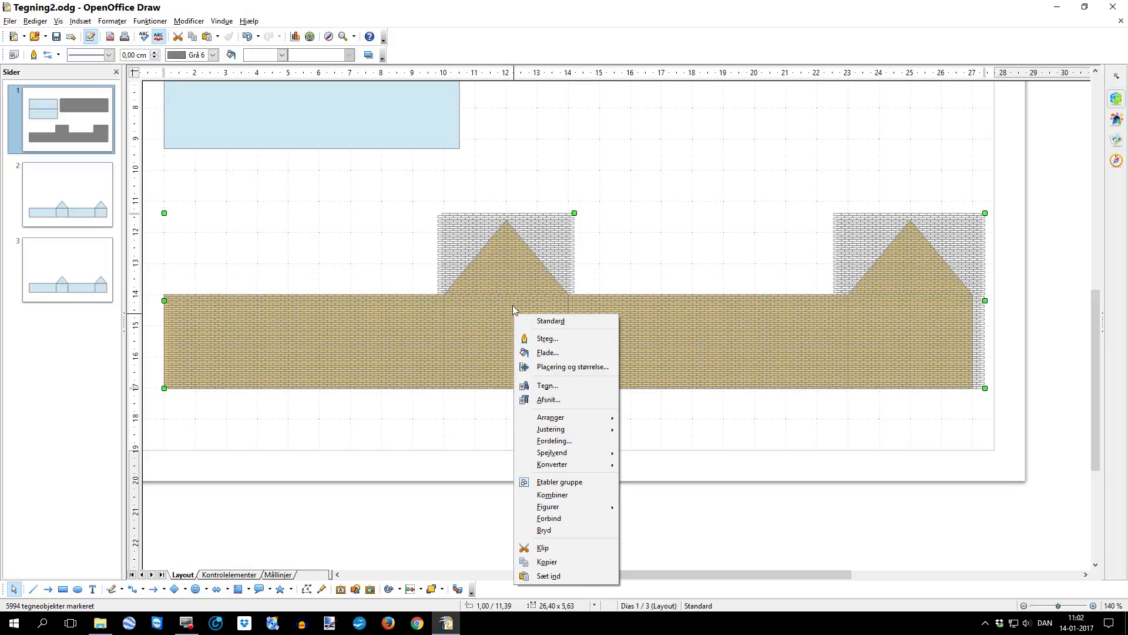
left_click(547, 341)
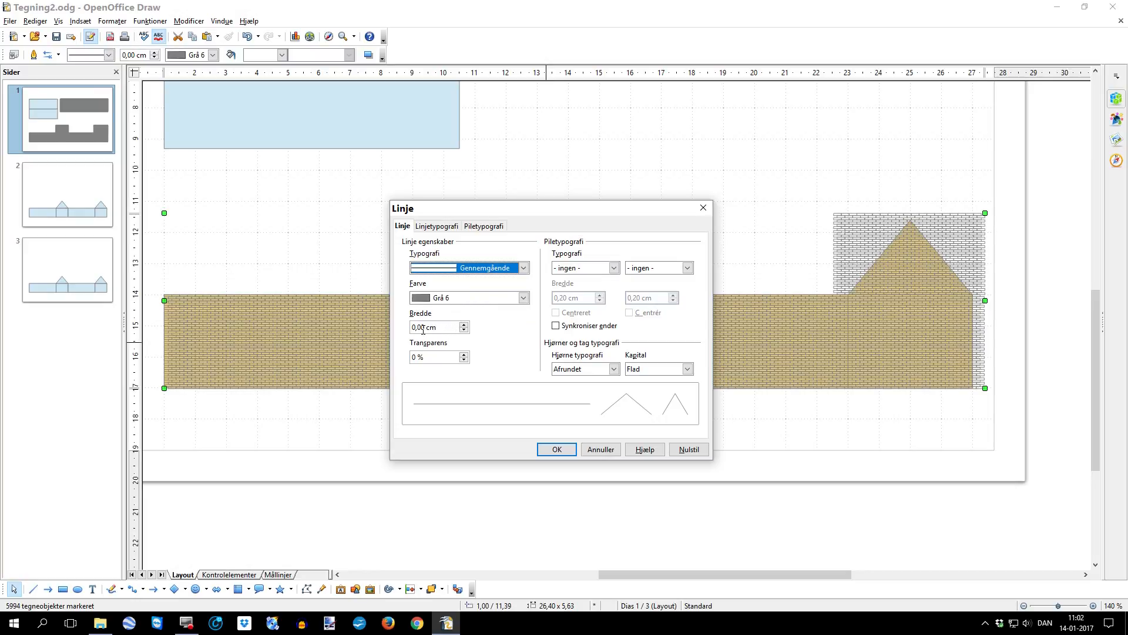
left_click_drag(425, 327, 421, 327)
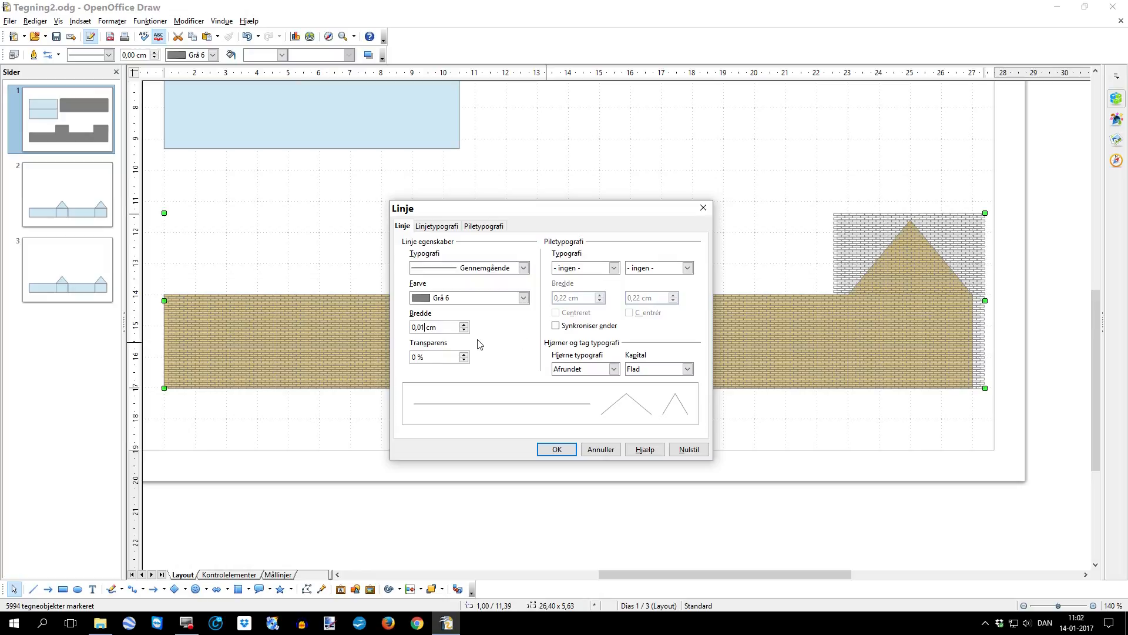
left_click(557, 450)
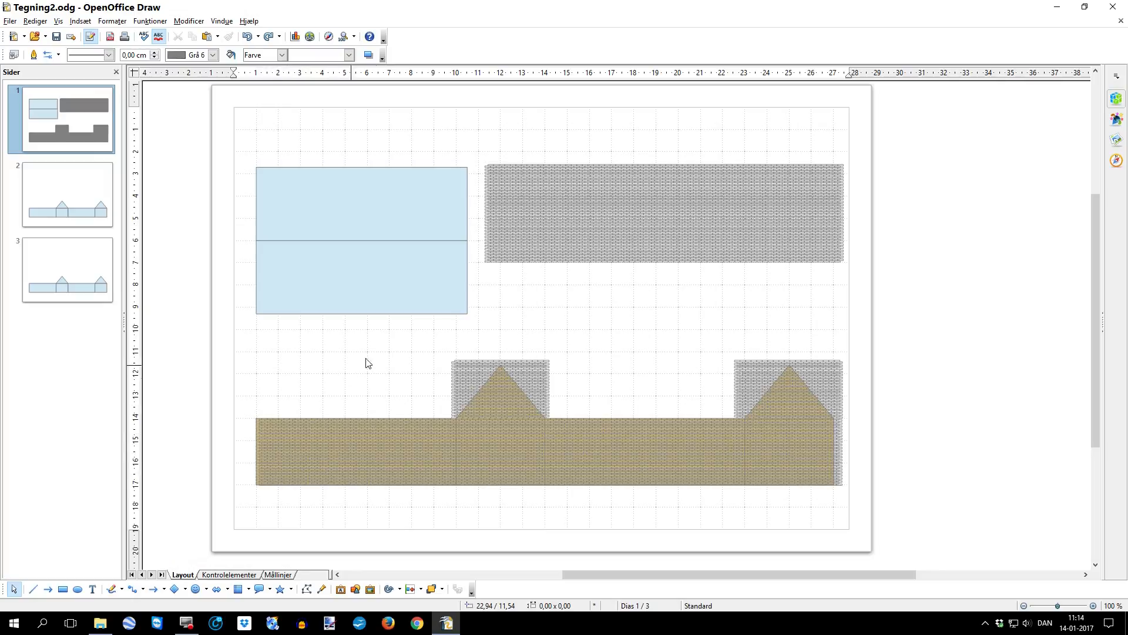
Delete the single brick at the upper outer corner of the first gable's brick block.
left_click(457, 360)
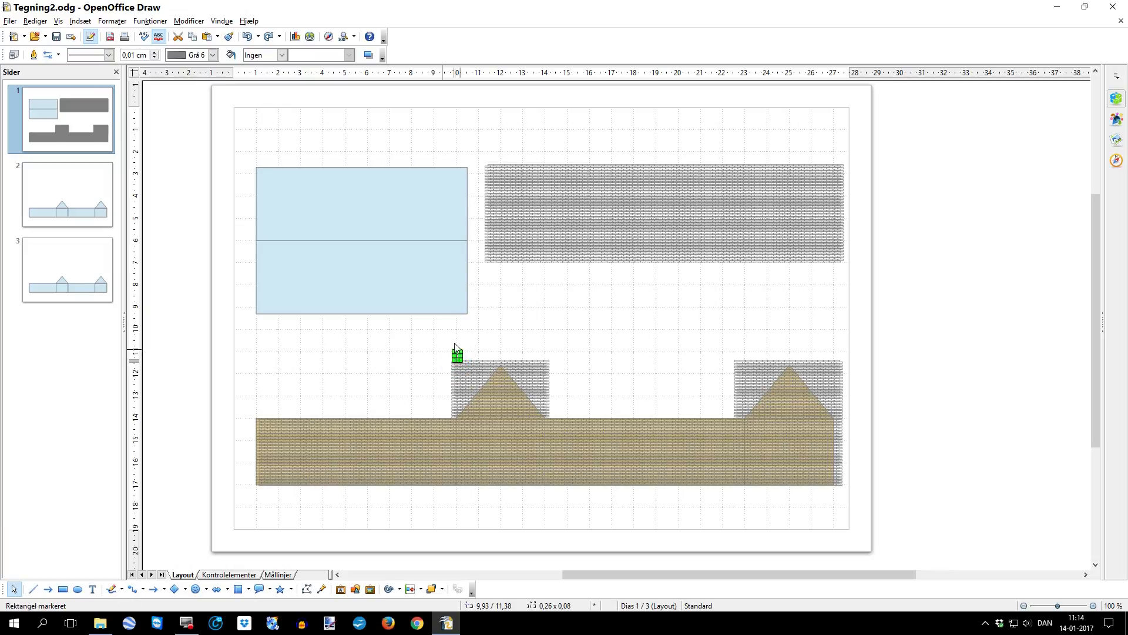
key("Delete")
left_click(545, 325)
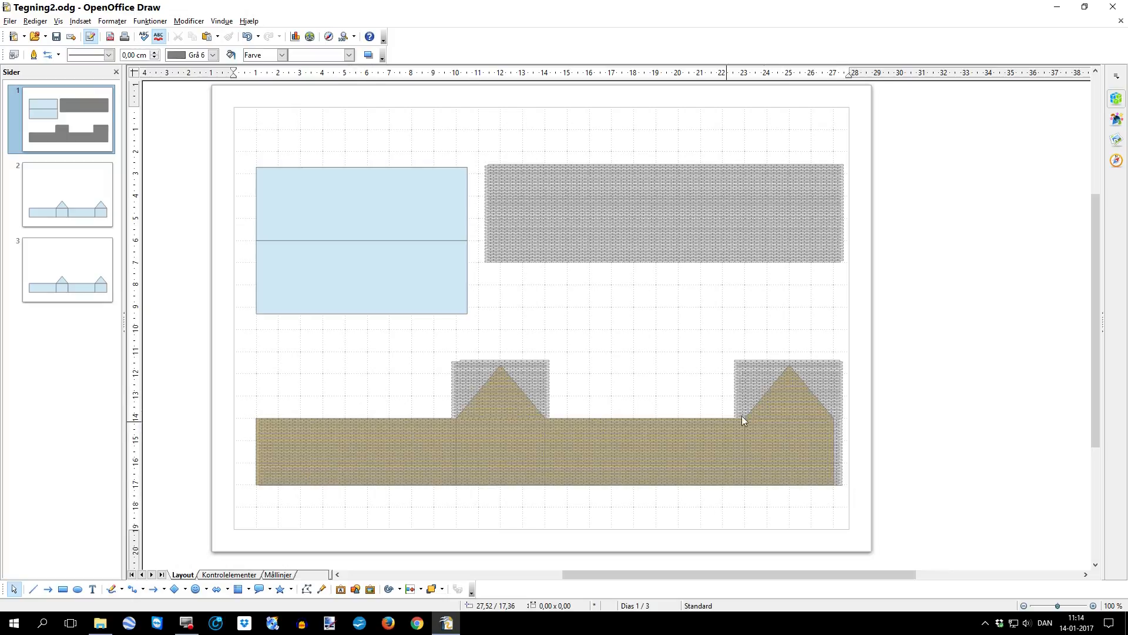
Select the bricked wall strip with both gables and convert it to a metafile.
left_click_drag(852, 336, 232, 506)
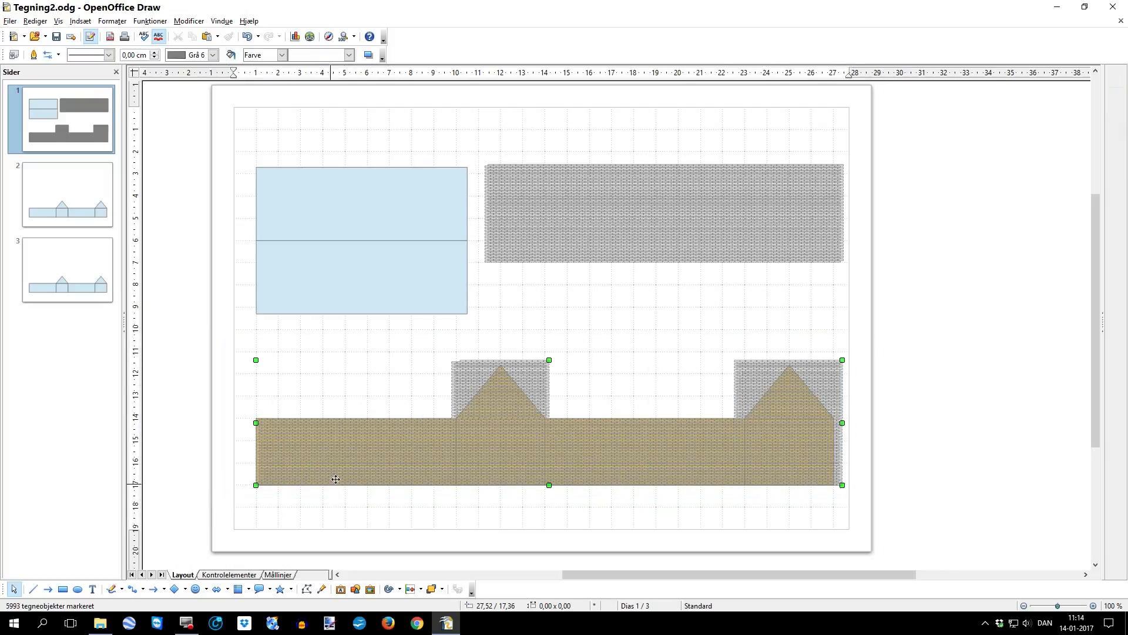
right_click(363, 456)
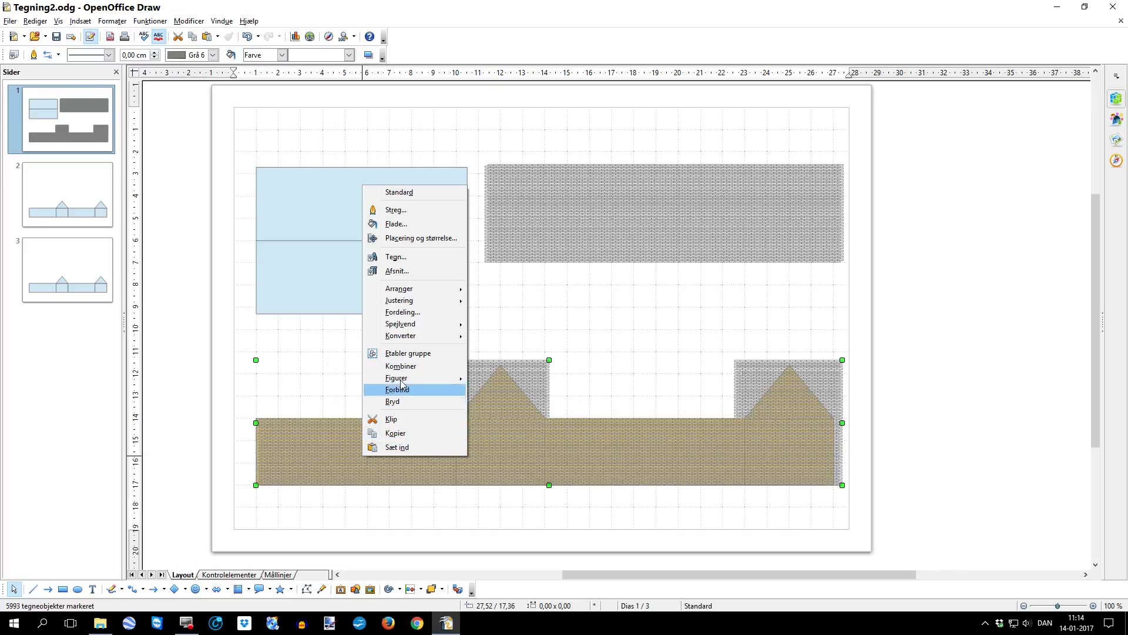
mouse_move(423, 335)
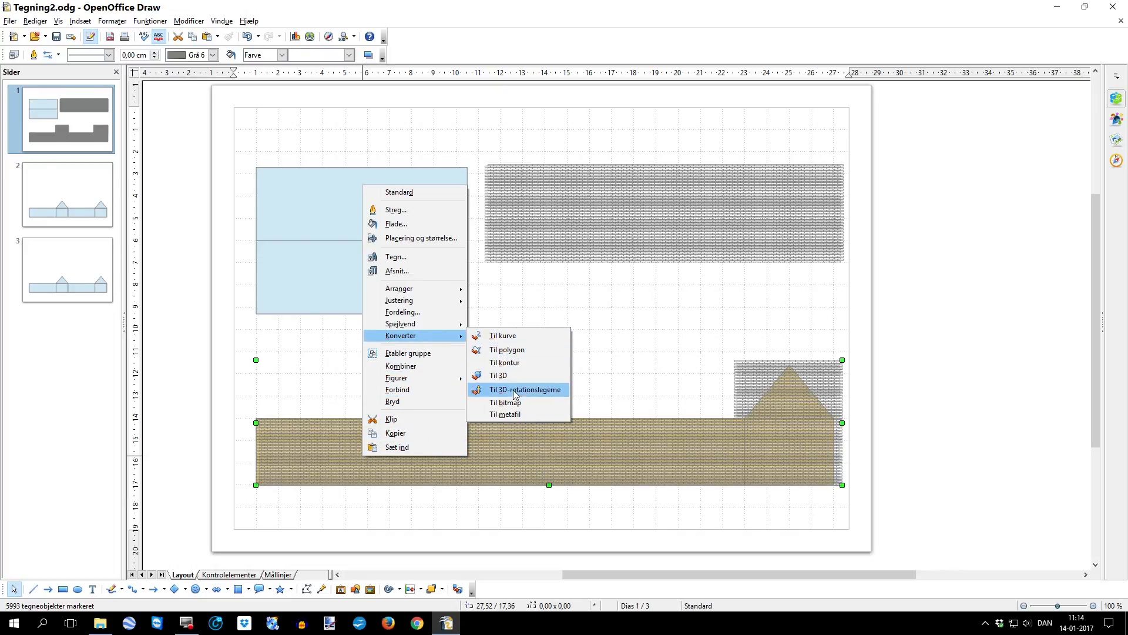
left_click(517, 415)
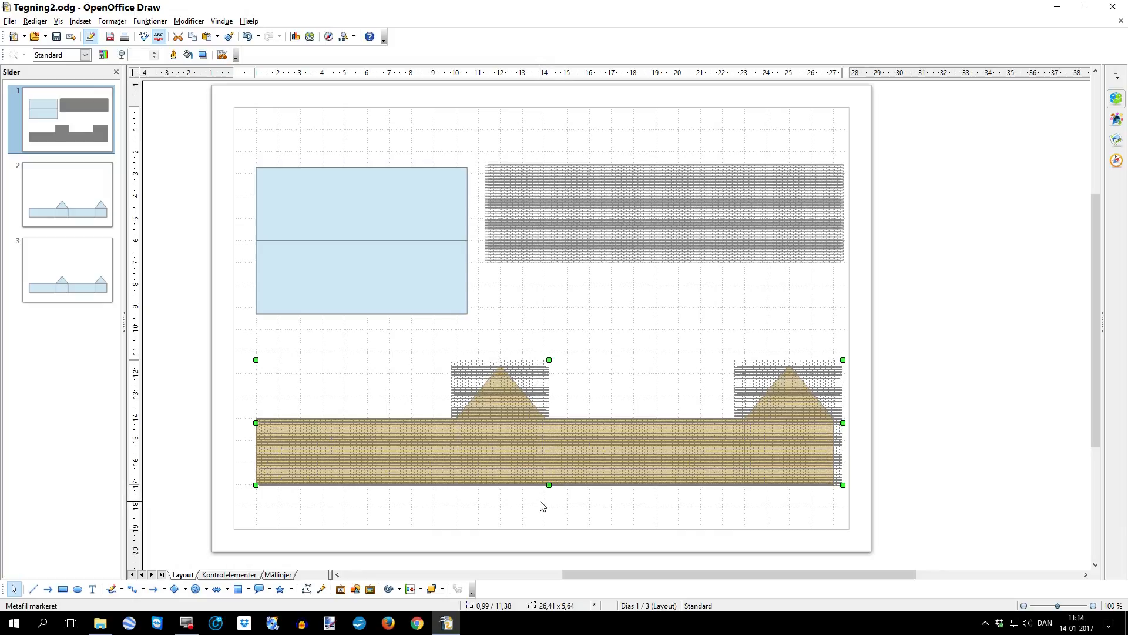
Delete the spare brick pattern beside the blue roof rectangles.
left_click(639, 353)
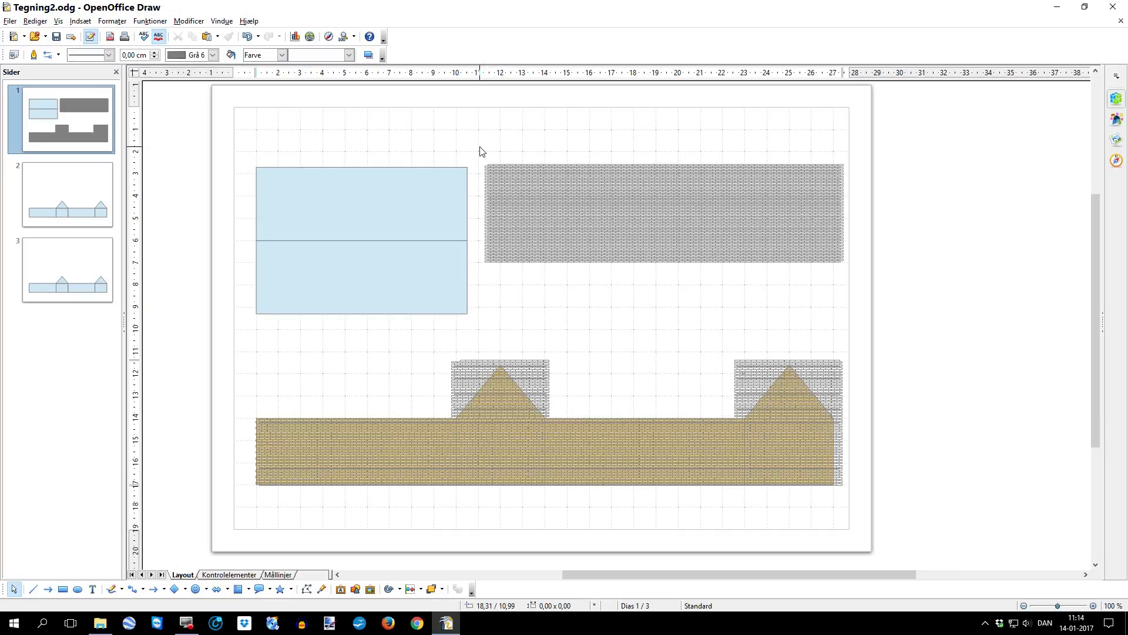
left_click_drag(480, 148, 827, 278)
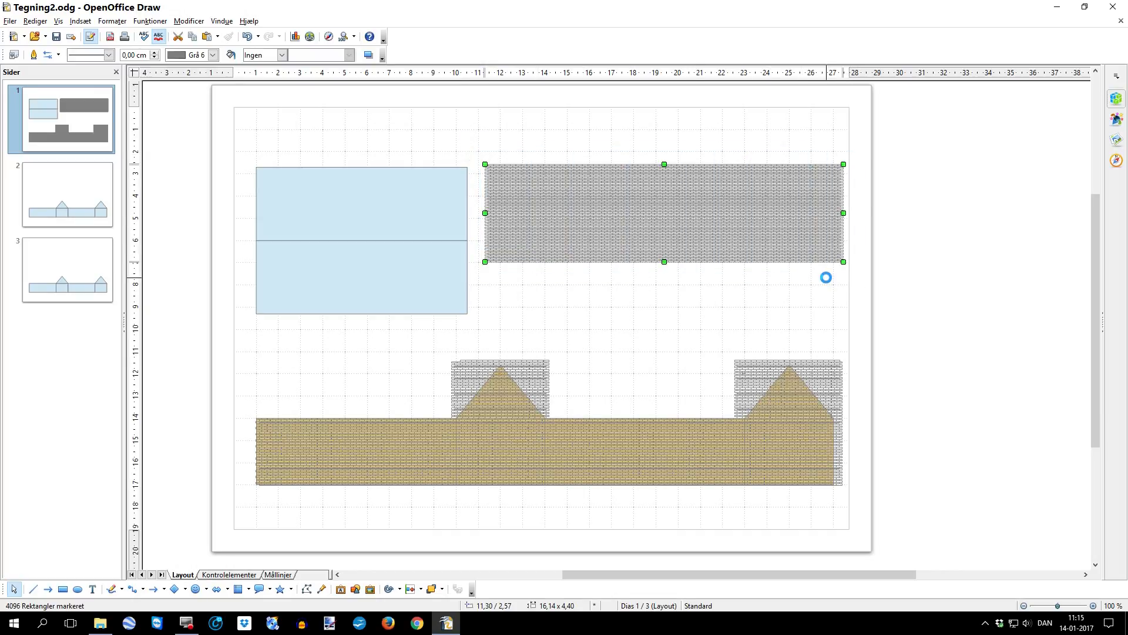
key("Delete")
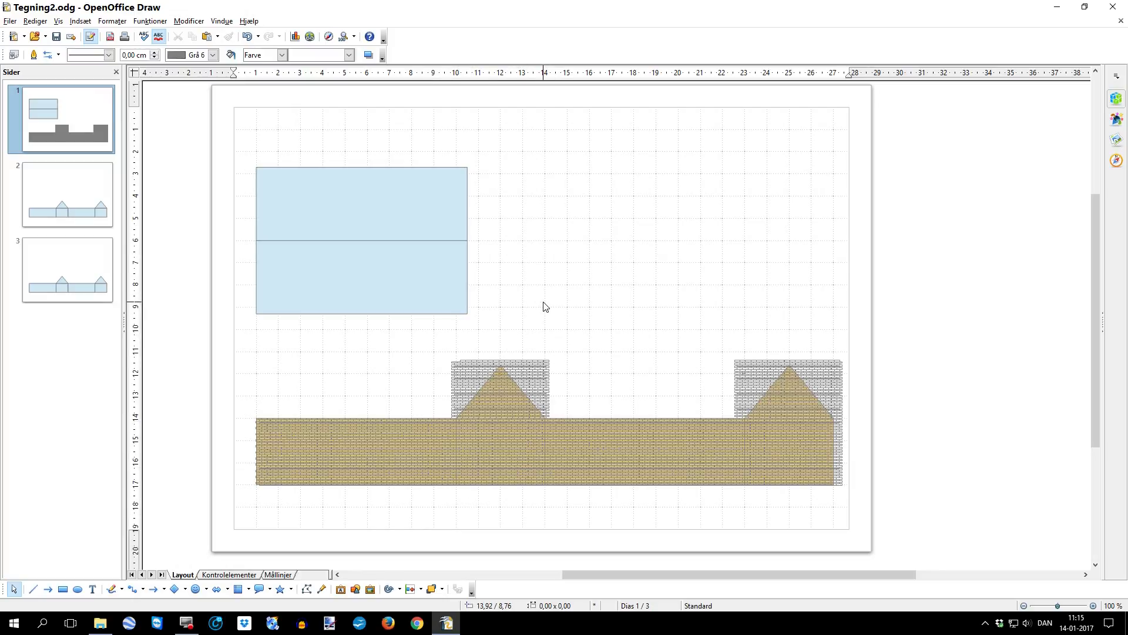
Draw a rectangle about 1.20 x 1.30 cm in the empty area beside the roof at X 16.00, Y 5.00 cm.
left_click(62, 588)
left_click_drag(590, 219, 611, 248)
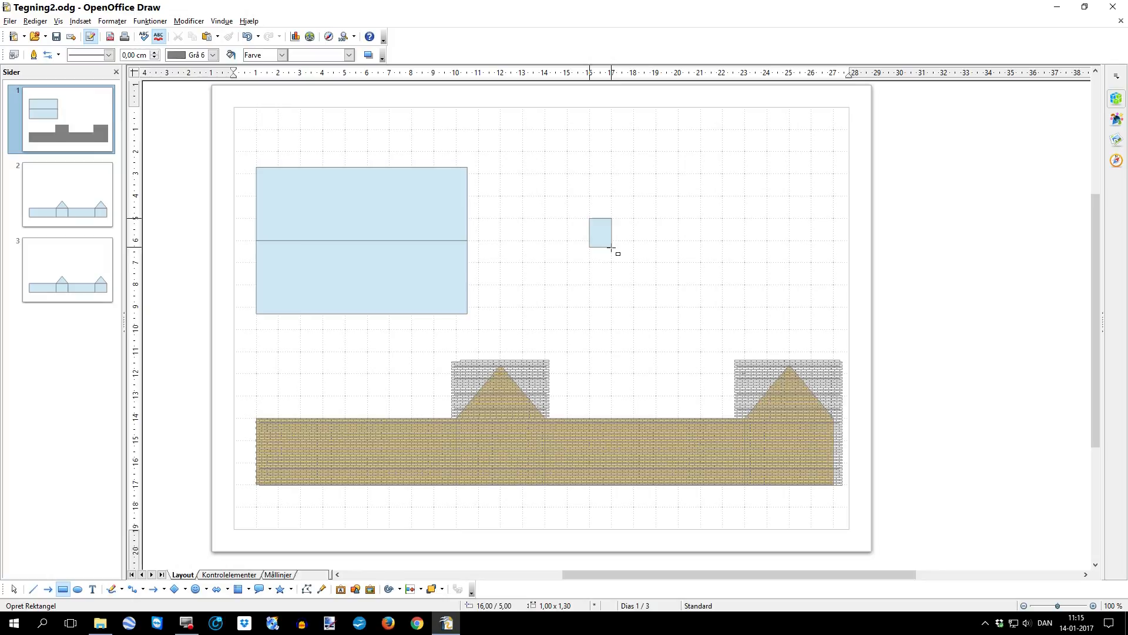
left_click_drag(611, 248, 615, 247)
left_click(599, 265)
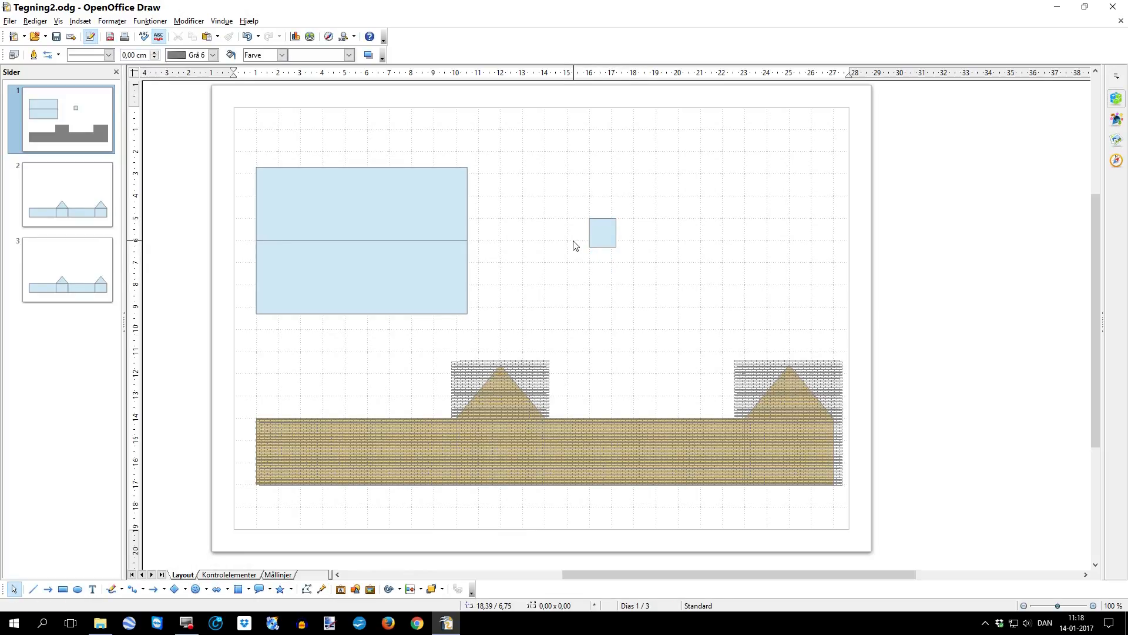
Set the small rectangle's size to 1.00 cm wide and 1.50 cm high.
right_click(600, 233)
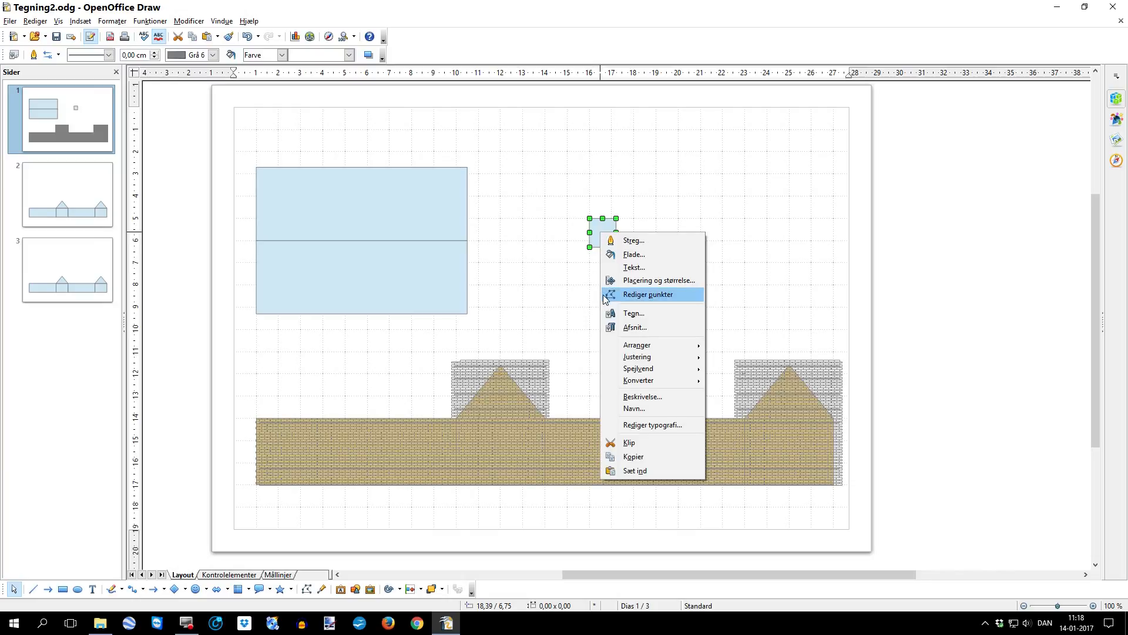
left_click(651, 281)
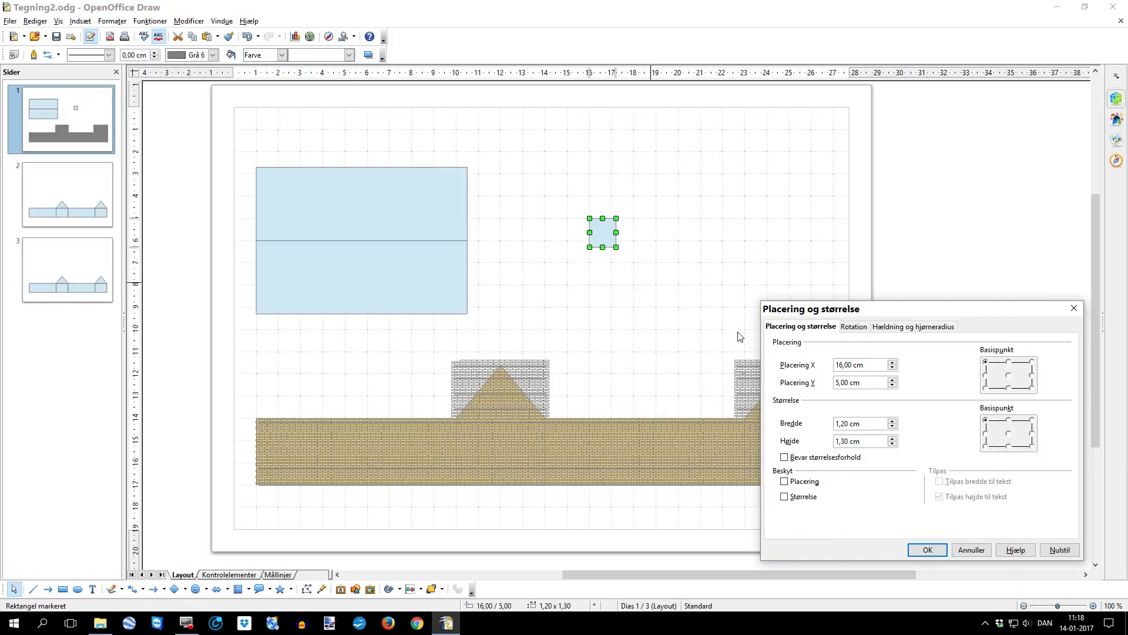
left_click(893, 438)
left_click(892, 437)
left_click(893, 428)
left_click(892, 428)
left_click(928, 549)
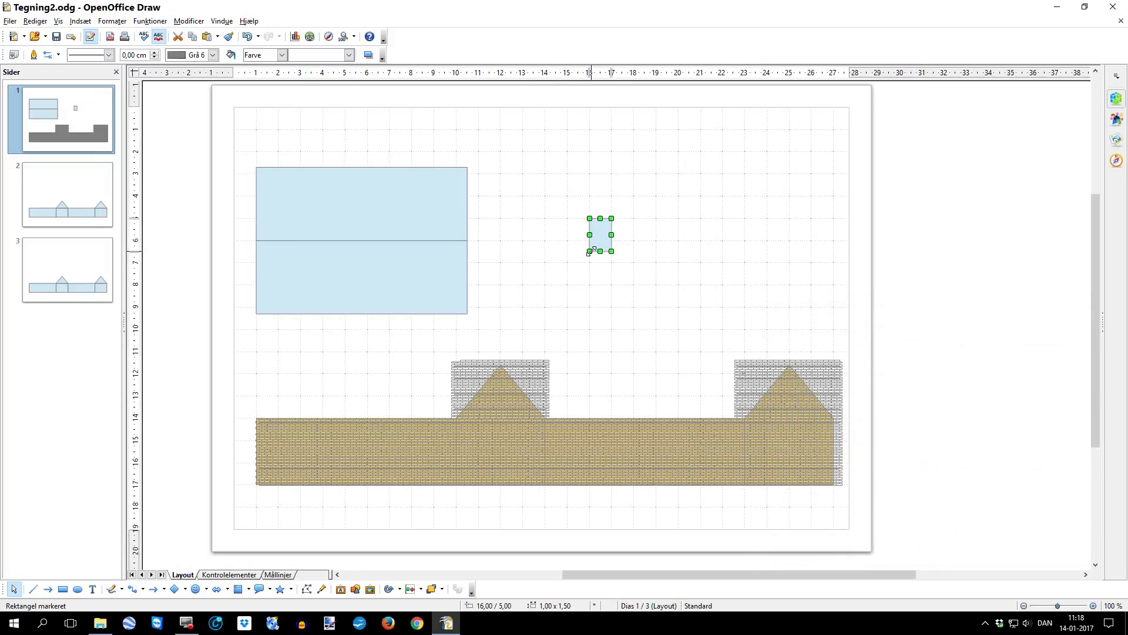
Remove the small rectangle's fill by setting its area to Ingen.
scroll(598, 244, "up", 4)
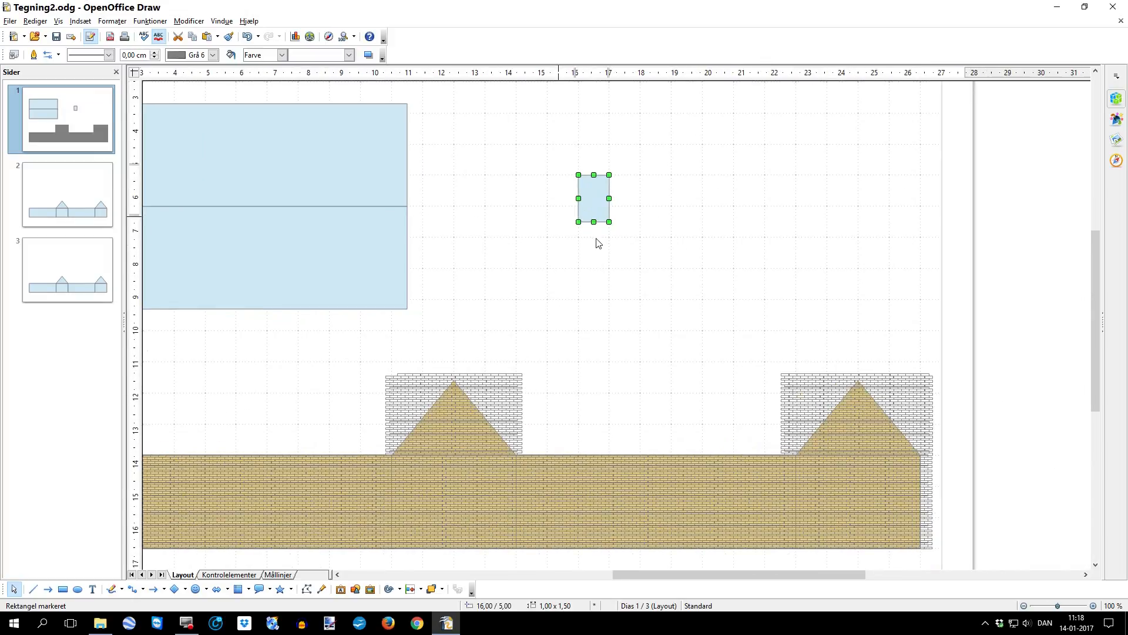
scroll(670, 255, "up", 3)
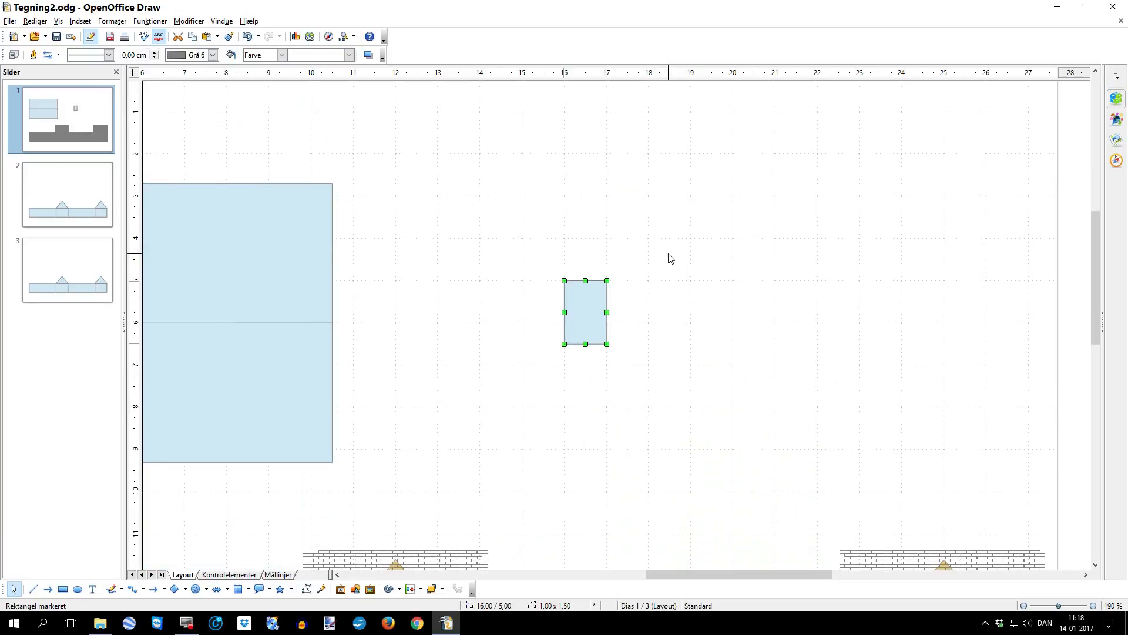
right_click(582, 307)
left_click(593, 328)
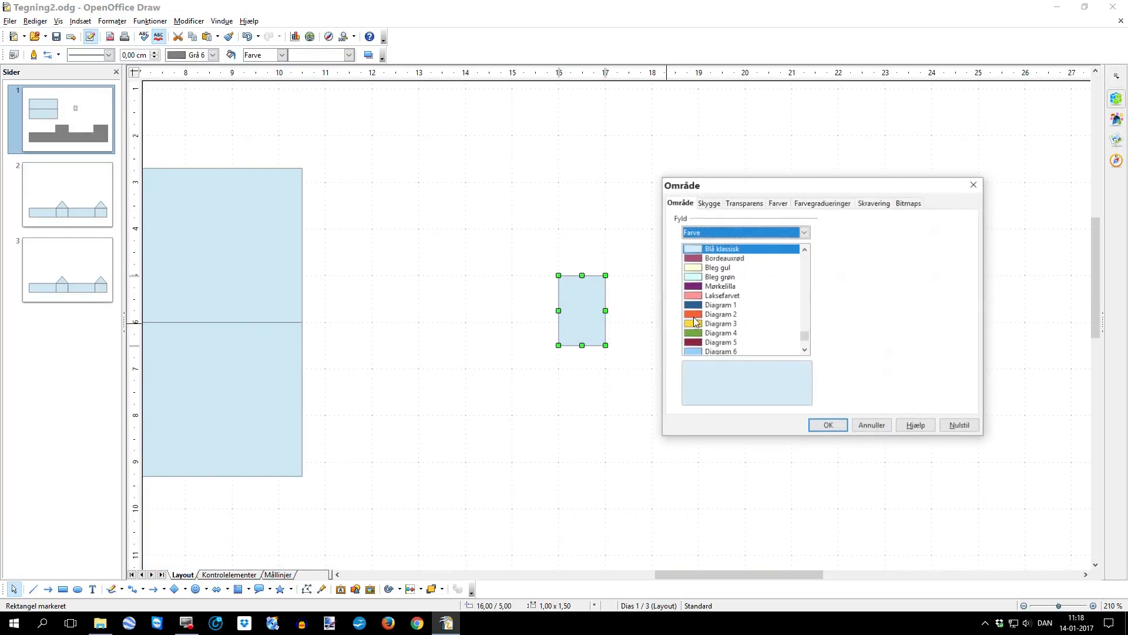
left_click(804, 232)
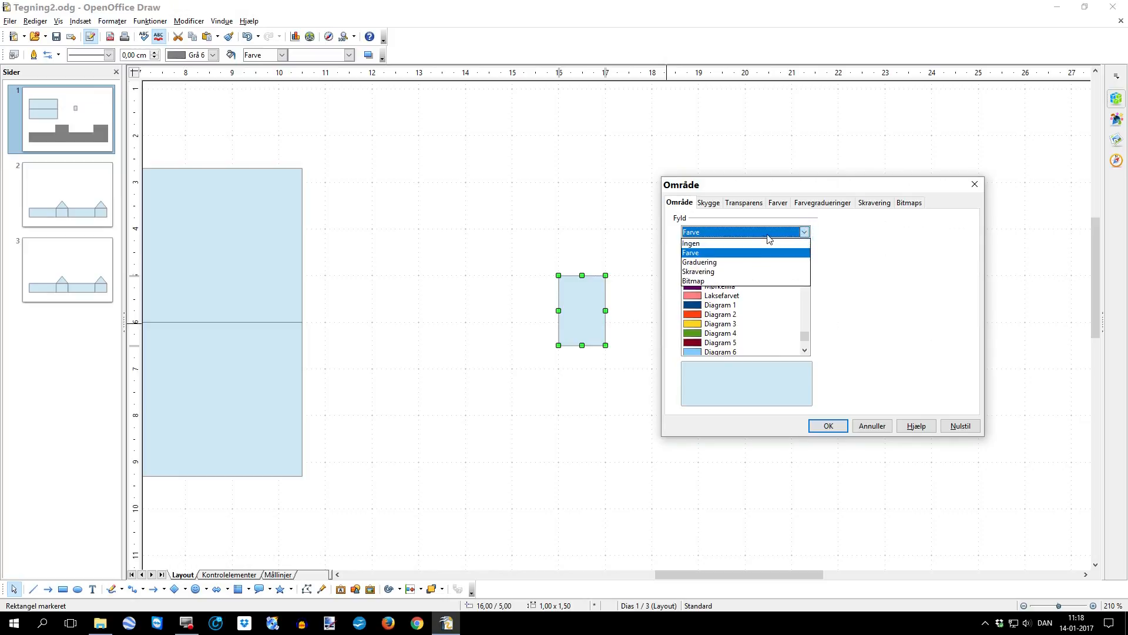
left_click(701, 242)
left_click(825, 426)
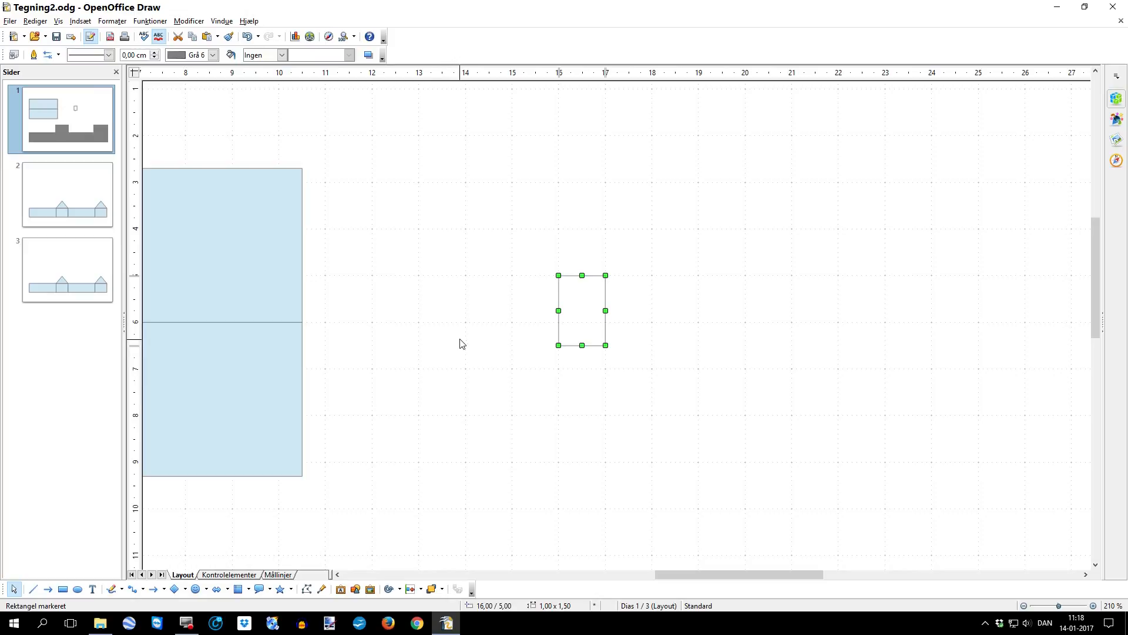
Draw a 0.40 x 0.40 cm square pane inside the frame's upper corner at X 16.10, Y 5.10 cm.
left_click(63, 589)
left_click_drag(563, 281, 582, 299)
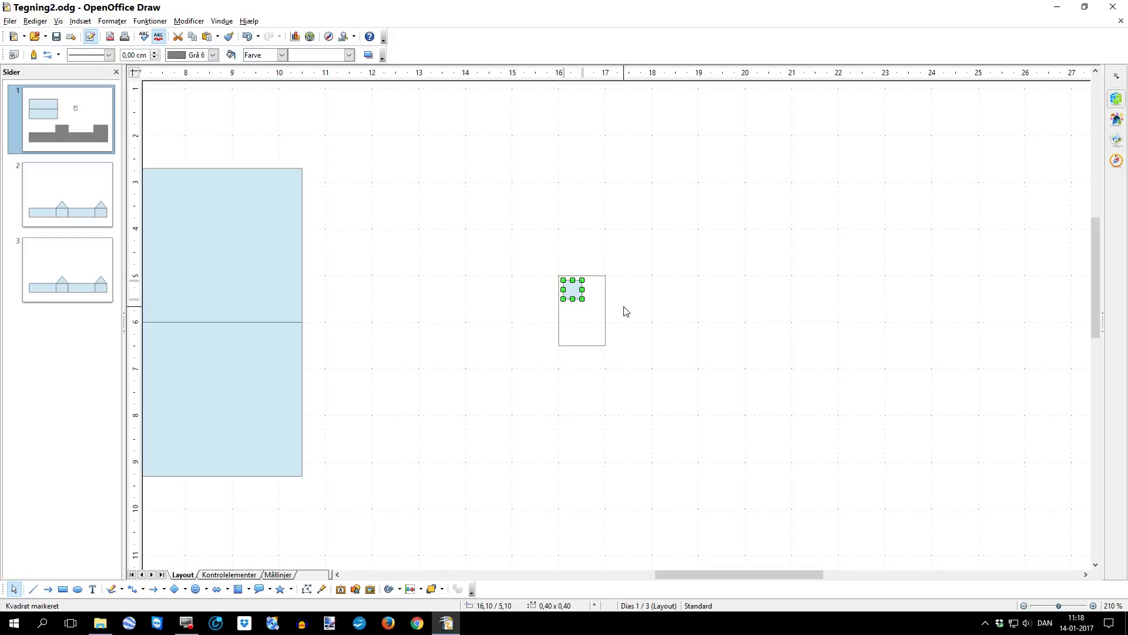
key("Right")
key("Right")
key("Right")
key("Right")
key("Right")
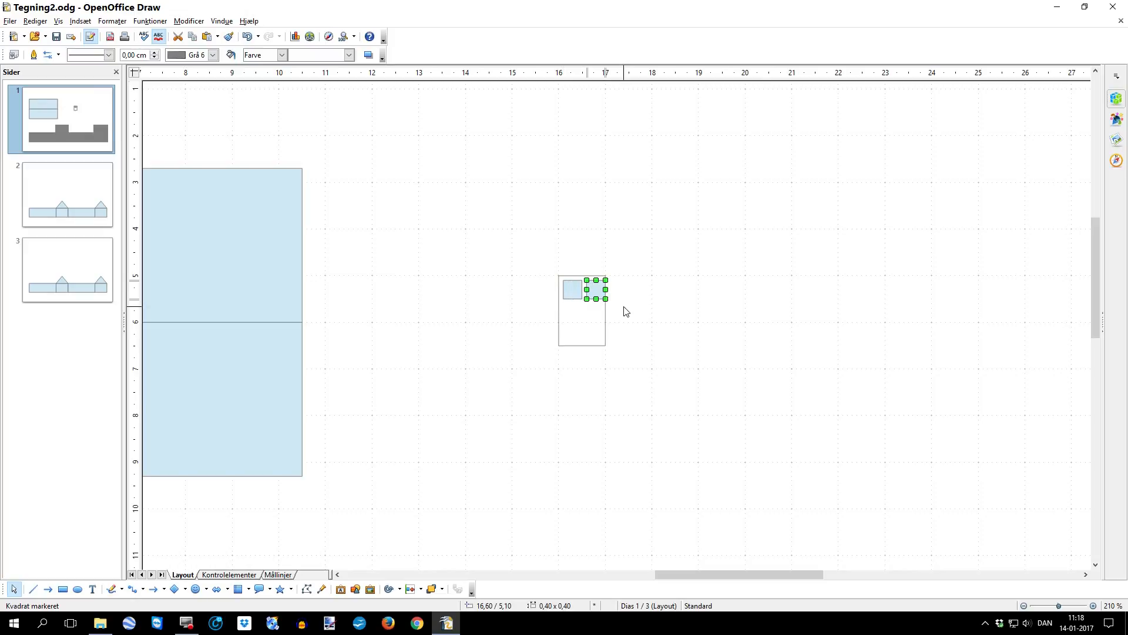
key("Delete")
Narrow the small pane to about 0.34 cm wide at a height of 0.40 cm.
left_click(574, 294)
left_click_drag(583, 290, 582, 290)
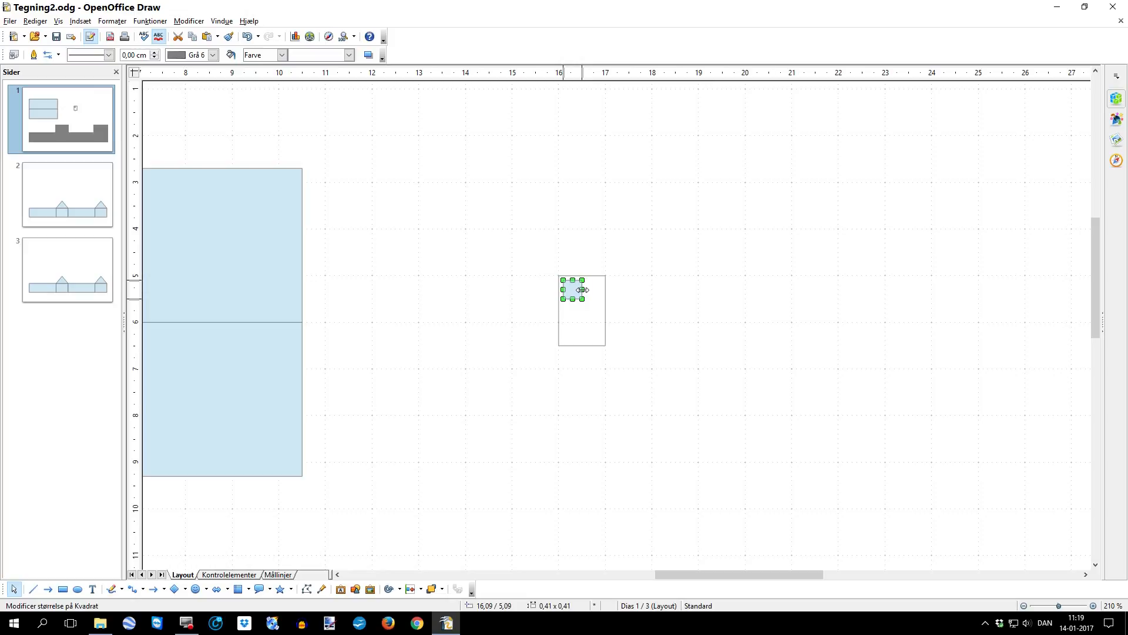
left_click_drag(582, 289, 580, 289)
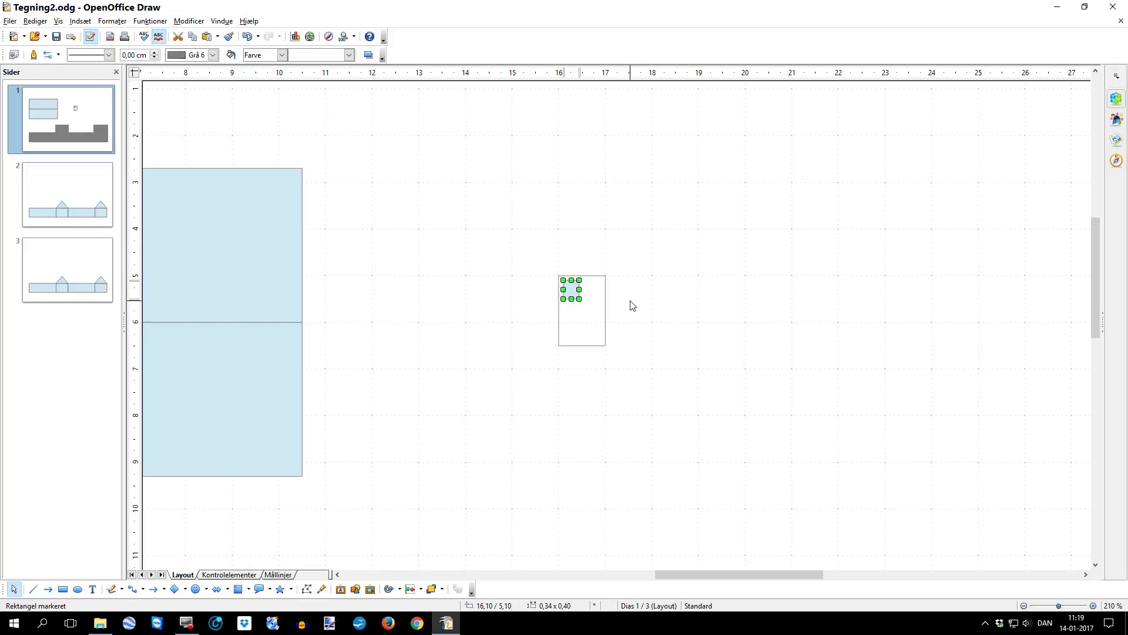
Place a copy of the small pane beside the original at X 16.55, Y 5.10 cm.
key("Right")
key("Right")
key("Right")
key("Right")
key("alt+Right")
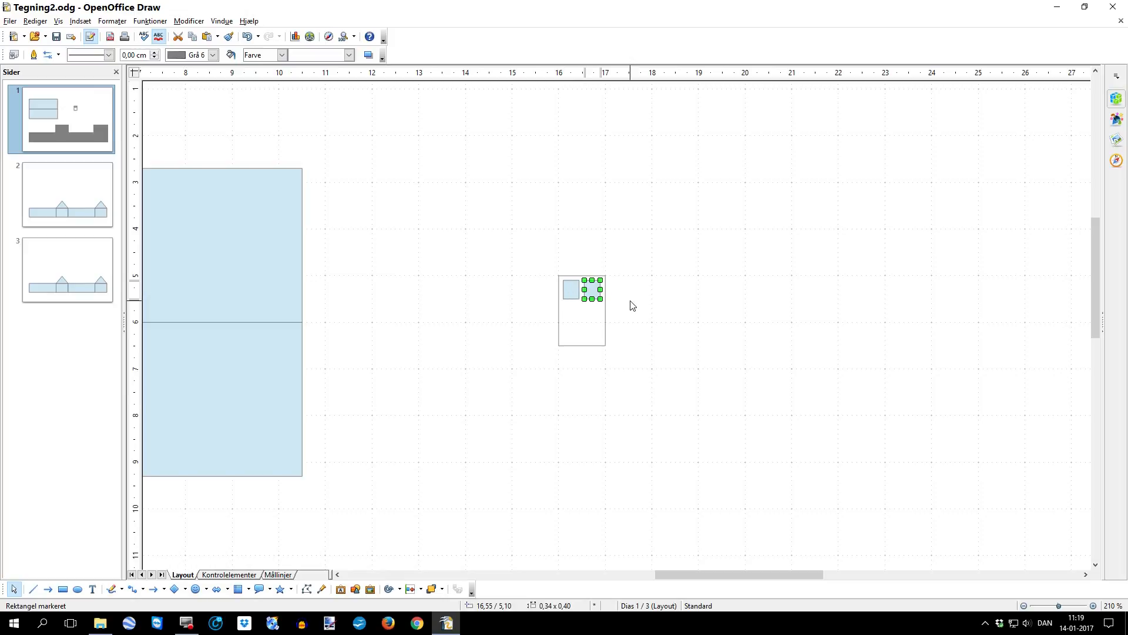
left_click(632, 305)
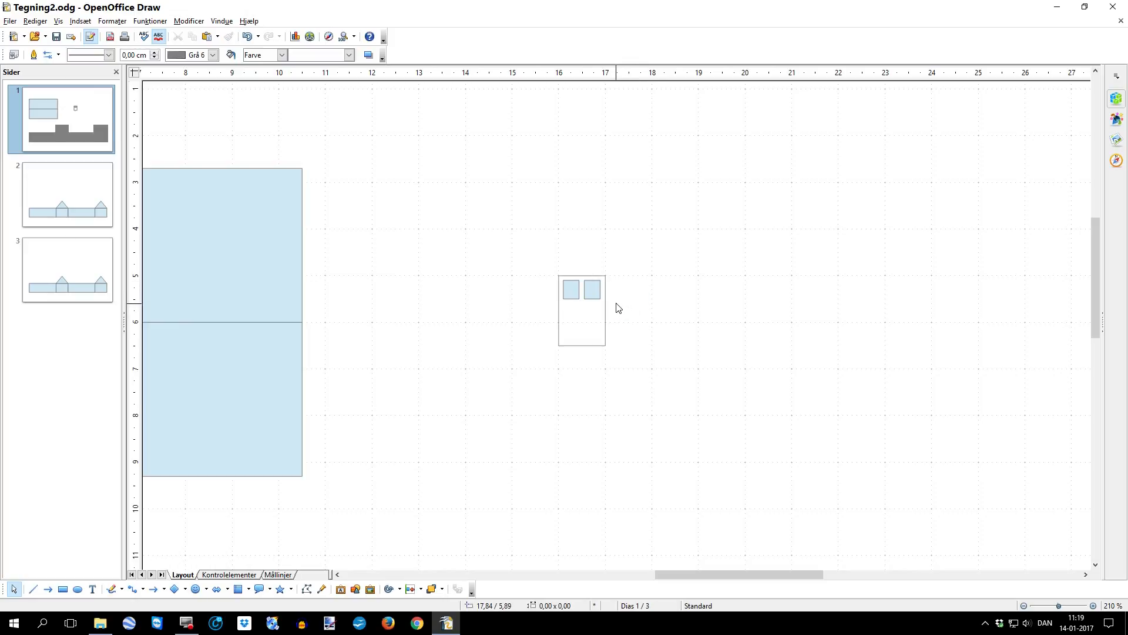
Duplicate both panes directly below at Y 5.60 cm and stretch the copies down to near the frame's lower edge.
left_click_drag(534, 273, 634, 312)
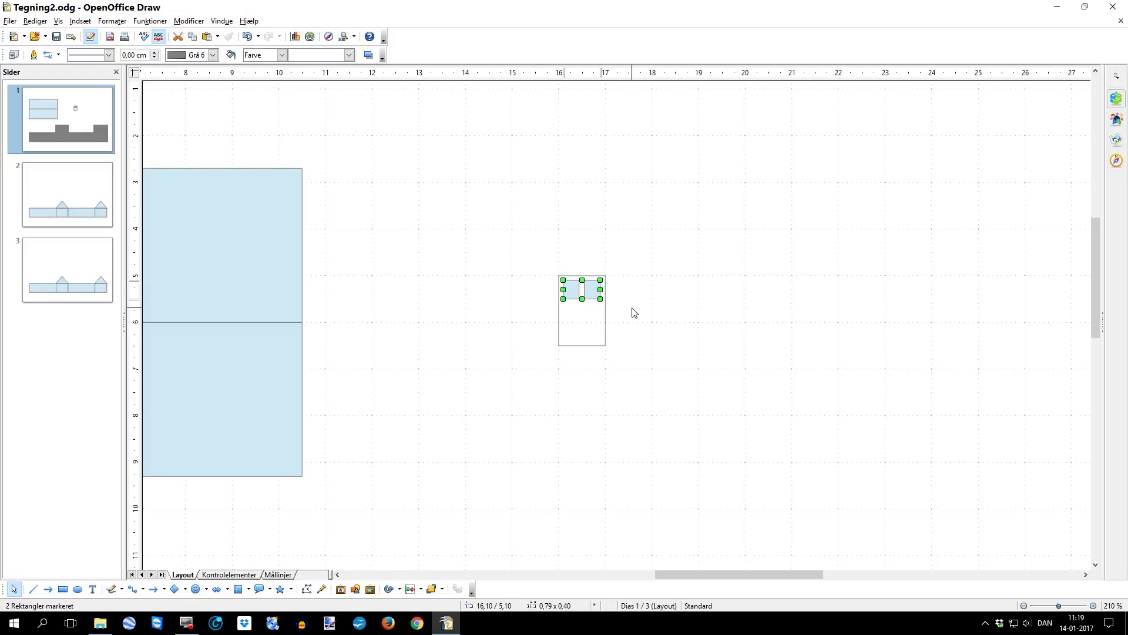
key("ctrl+c")
key("ctrl+v")
key("Down")
key("Down")
key("Down")
key("Down")
key("Down")
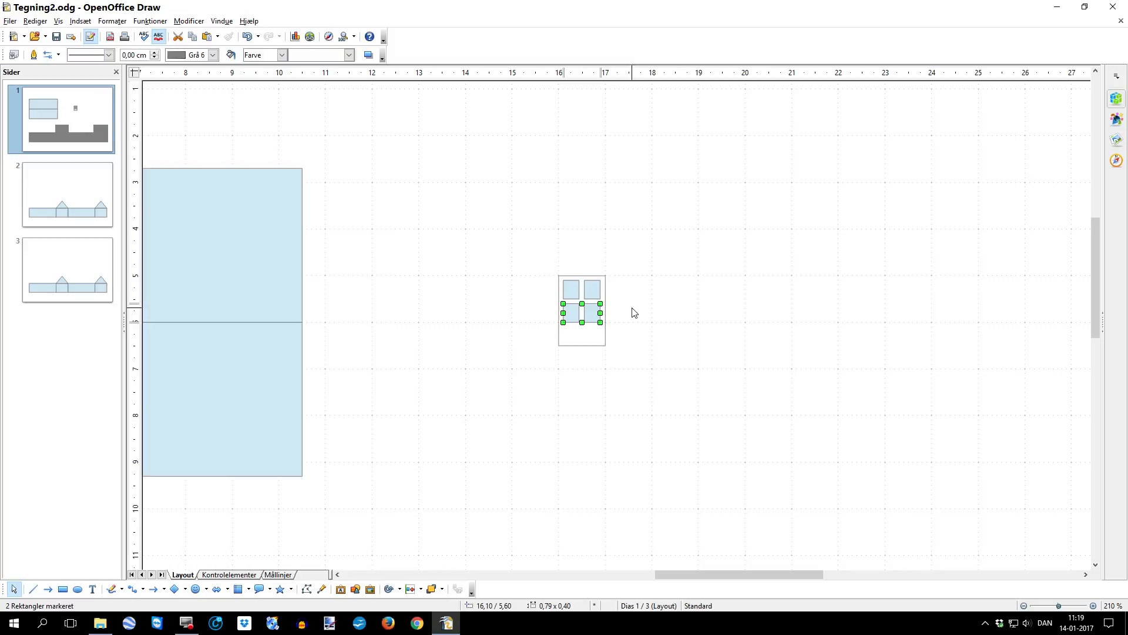
left_click_drag(582, 322, 581, 341)
left_click(646, 331)
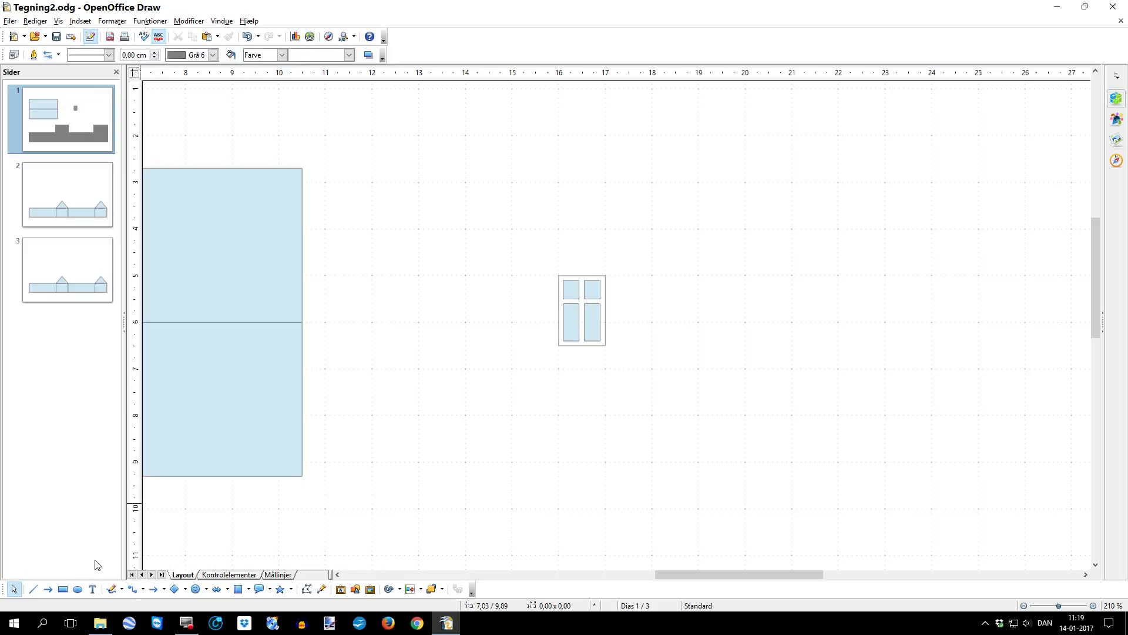
Draw a vertical centre line from the window frame's upper edge to its lower edge, between the panes.
left_click(35, 591)
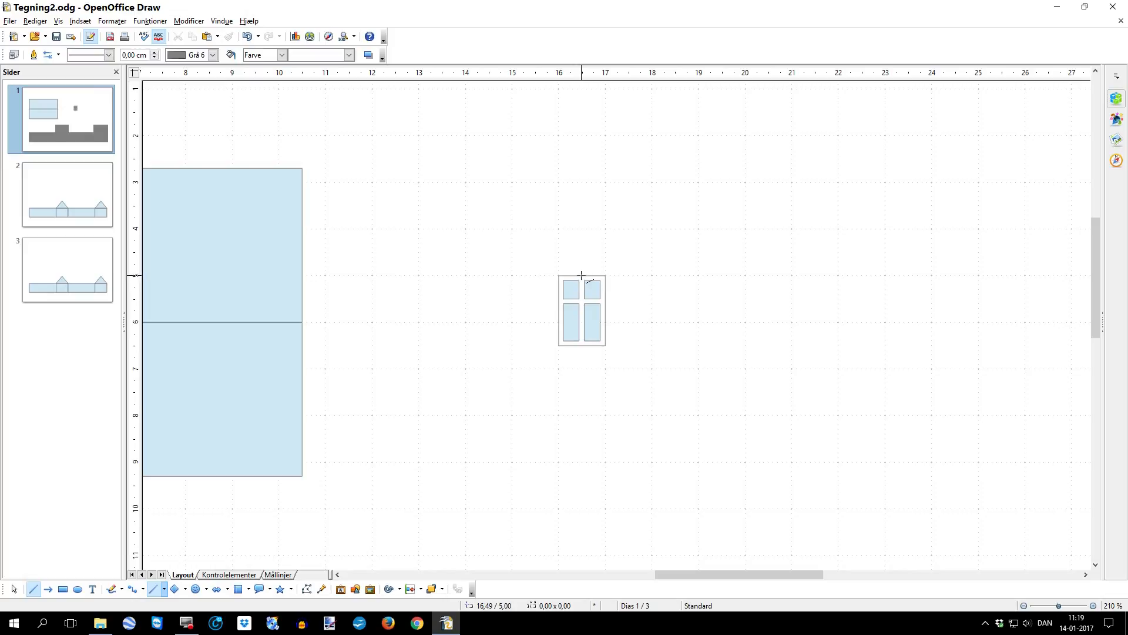
left_click_drag(581, 276, 581, 345)
left_click(644, 326)
Draw a 1.00 cm horizontal line across the window frame and position it between the pane rows at Y 5.55 cm.
left_click(34, 590)
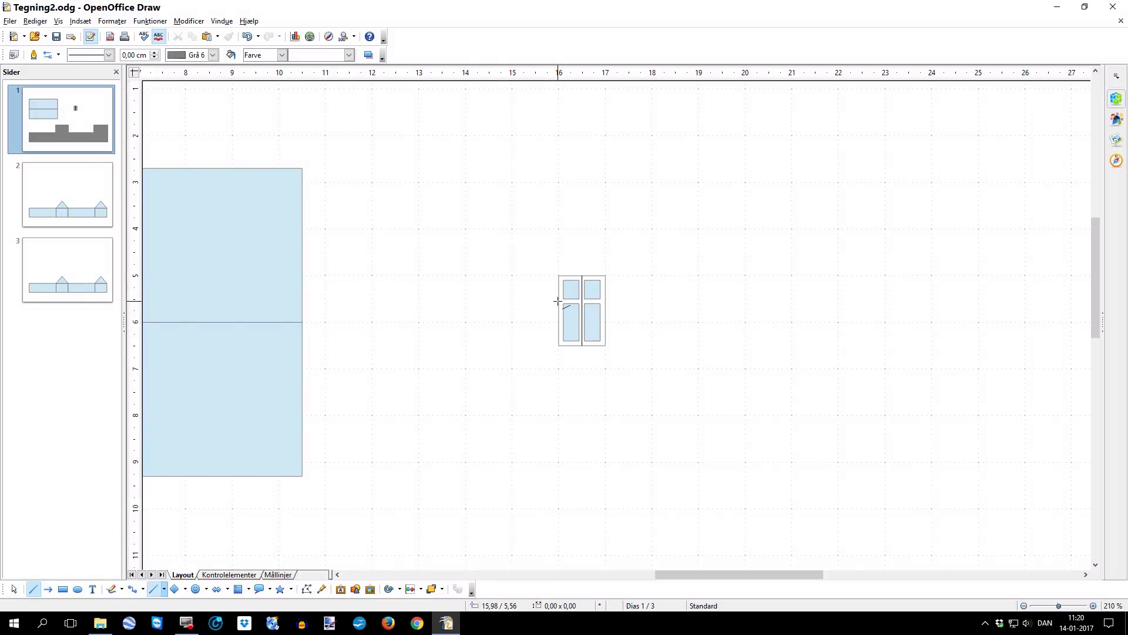
left_click_drag(558, 302, 607, 303)
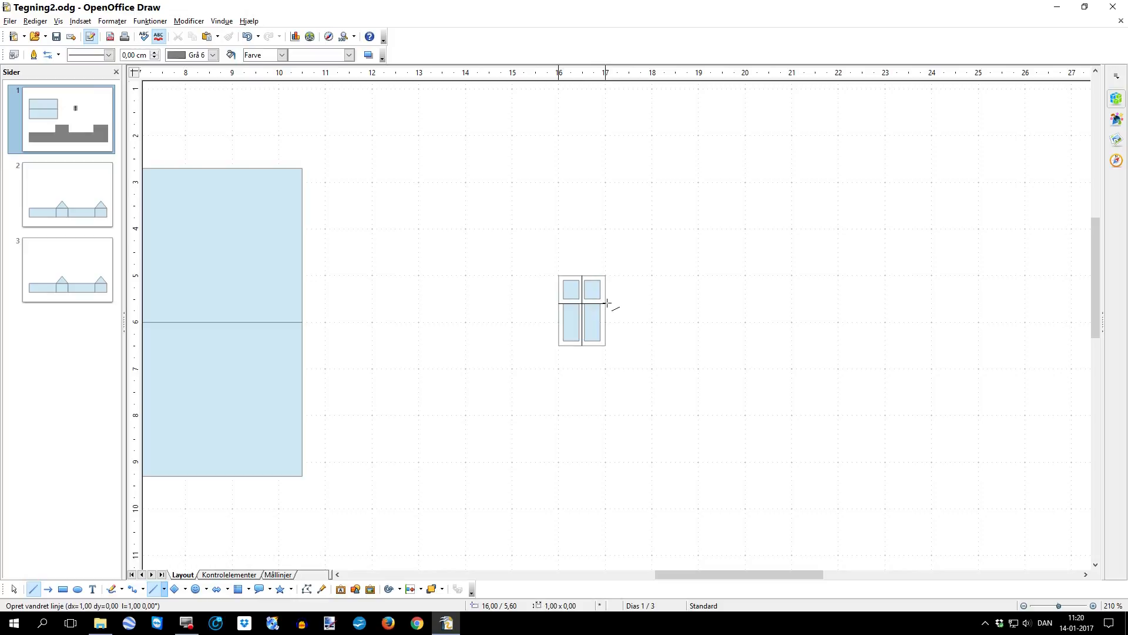
left_click_drag(606, 303, 606, 303)
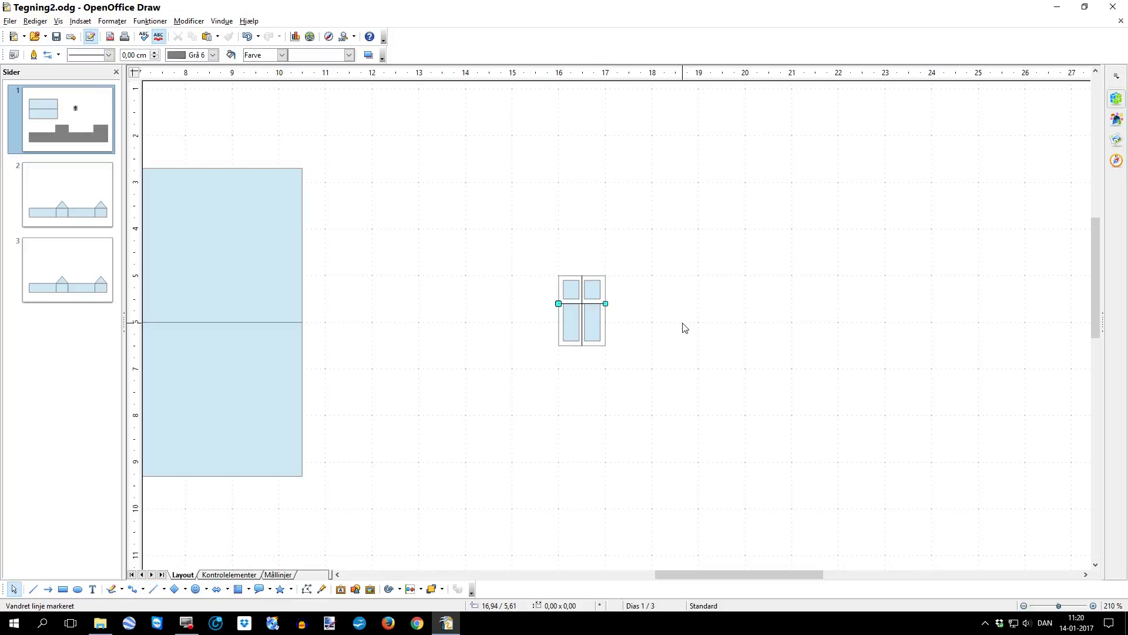
key("alt+Up")
key("alt+Up")
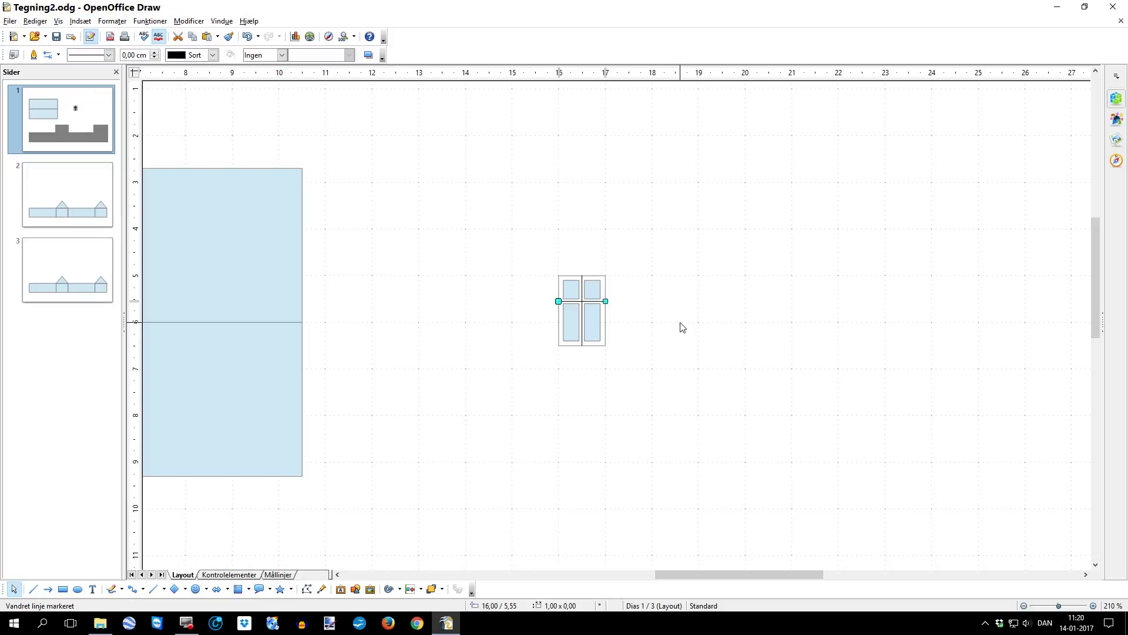
Set the line colour of all the window's parts to Sort.
mouse_move(542, 248)
left_mouse_down()
mouse_move(558, 329)
mouse_move(677, 389)
left_mouse_up()
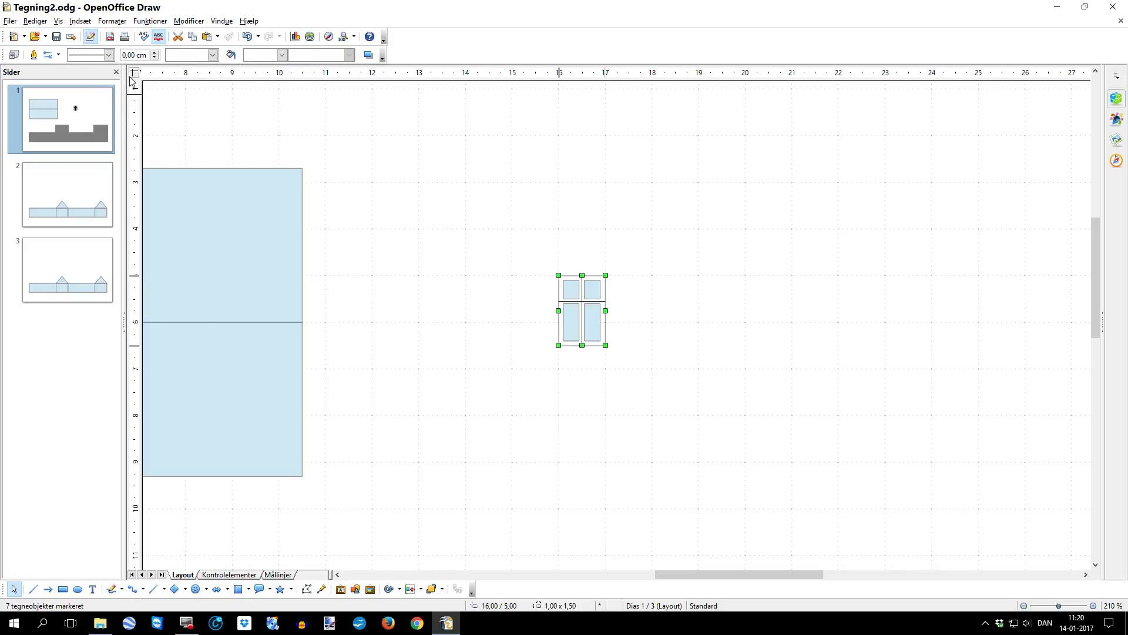
left_click(213, 55)
left_click(188, 66)
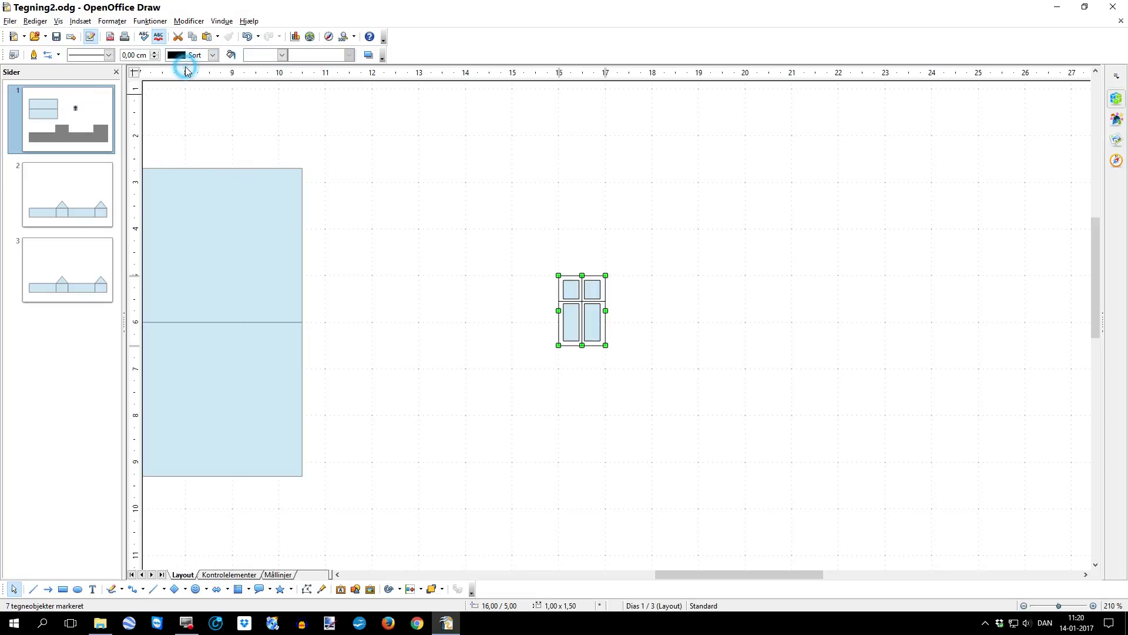
left_click(754, 324)
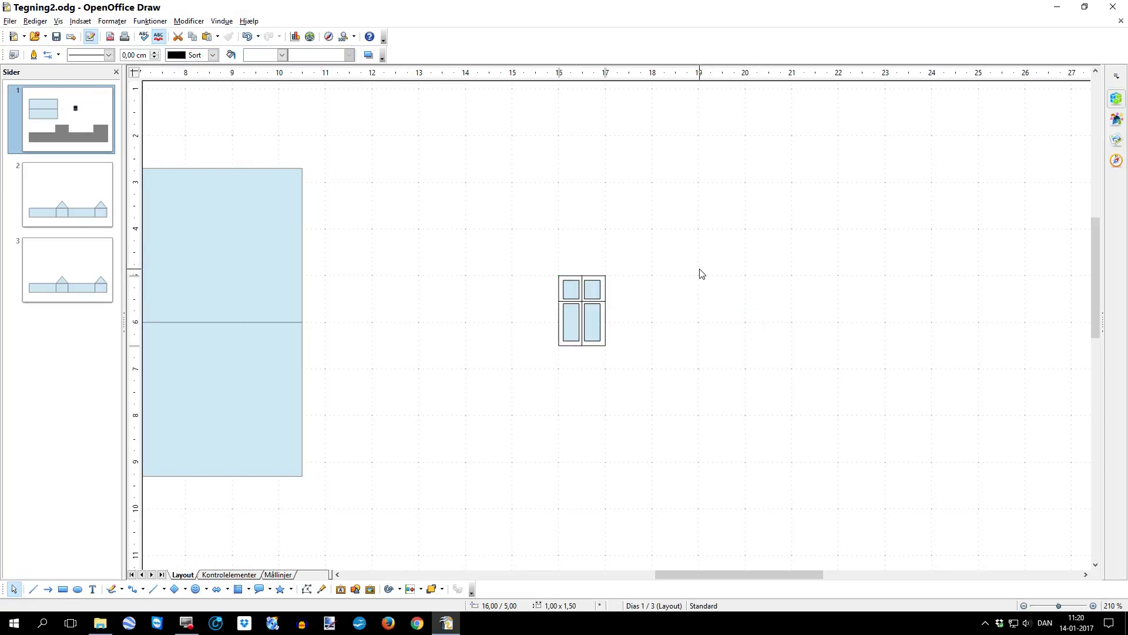
Try out a copy of the window on the brick wall and move it to the empty area above.
scroll(705, 276, "down", 3)
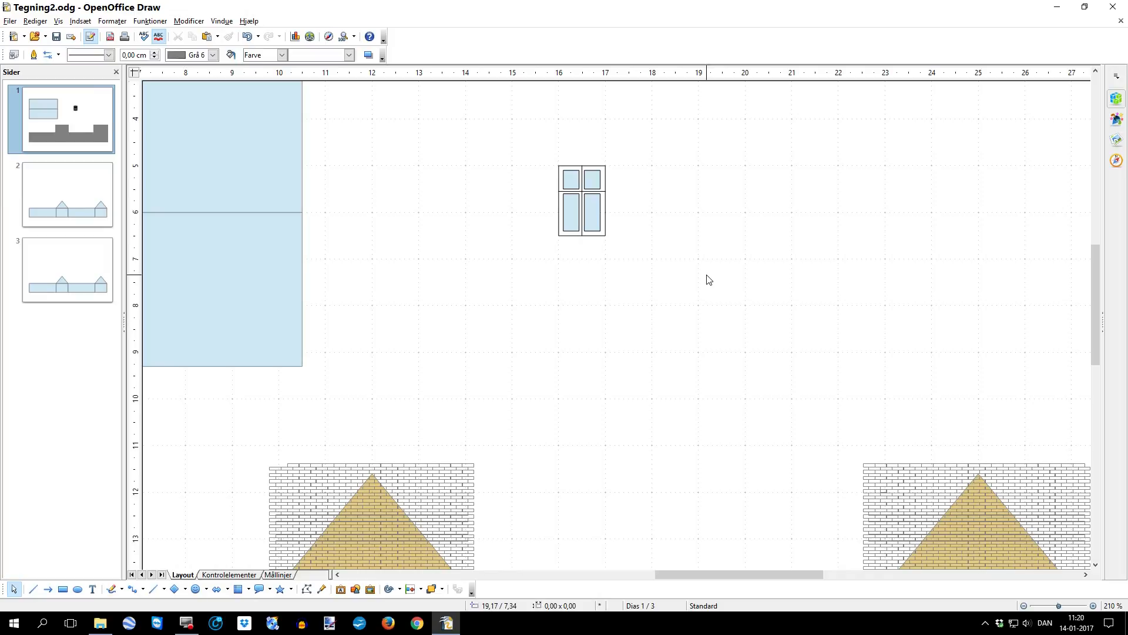
mouse_move(539, 151)
left_mouse_down()
mouse_move(558, 188)
mouse_move(647, 261)
left_mouse_up()
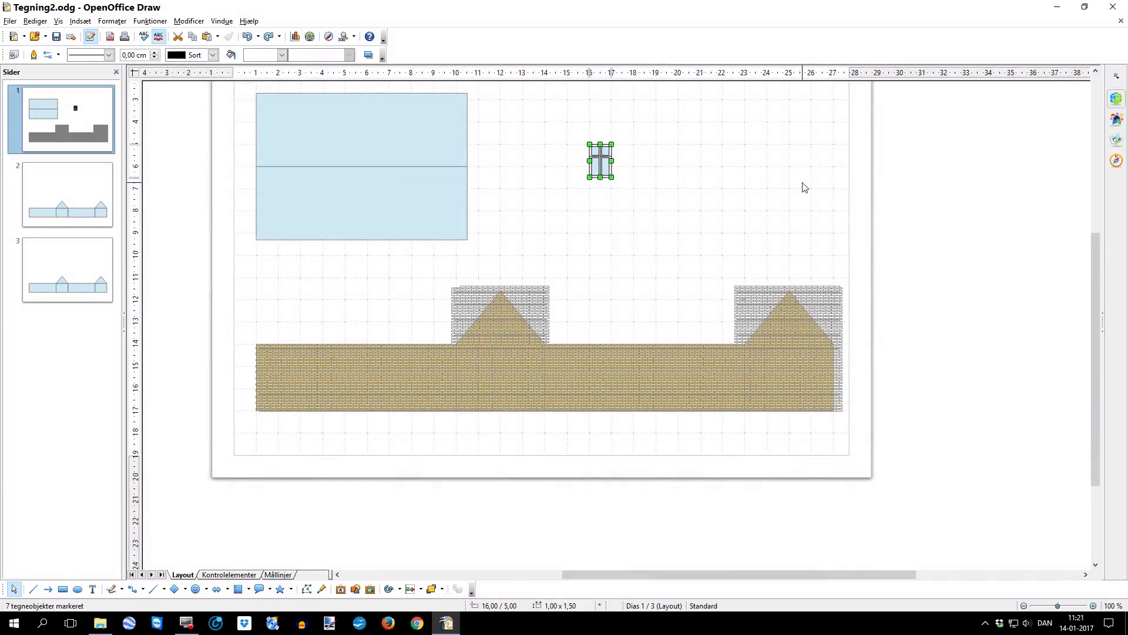
left_click_drag(607, 165, 296, 381)
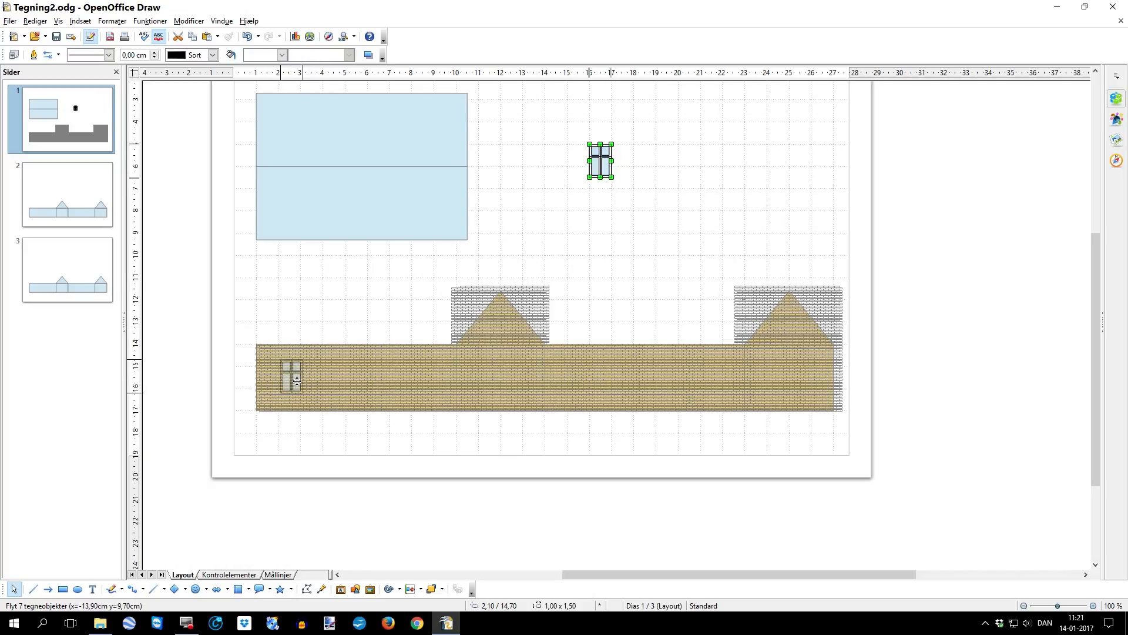
left_click_drag(297, 381, 536, 219)
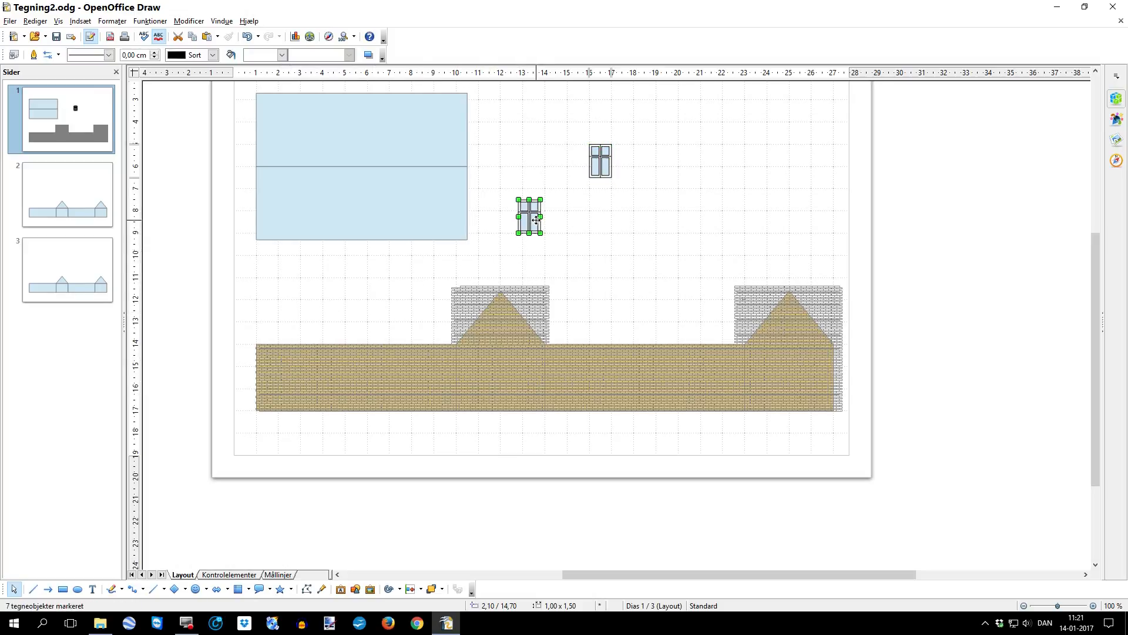
left_click(570, 188)
Set the original window frame's area to Farve with a white fill.
scroll(597, 184, "up", 2)
scroll(615, 197, "up", 5)
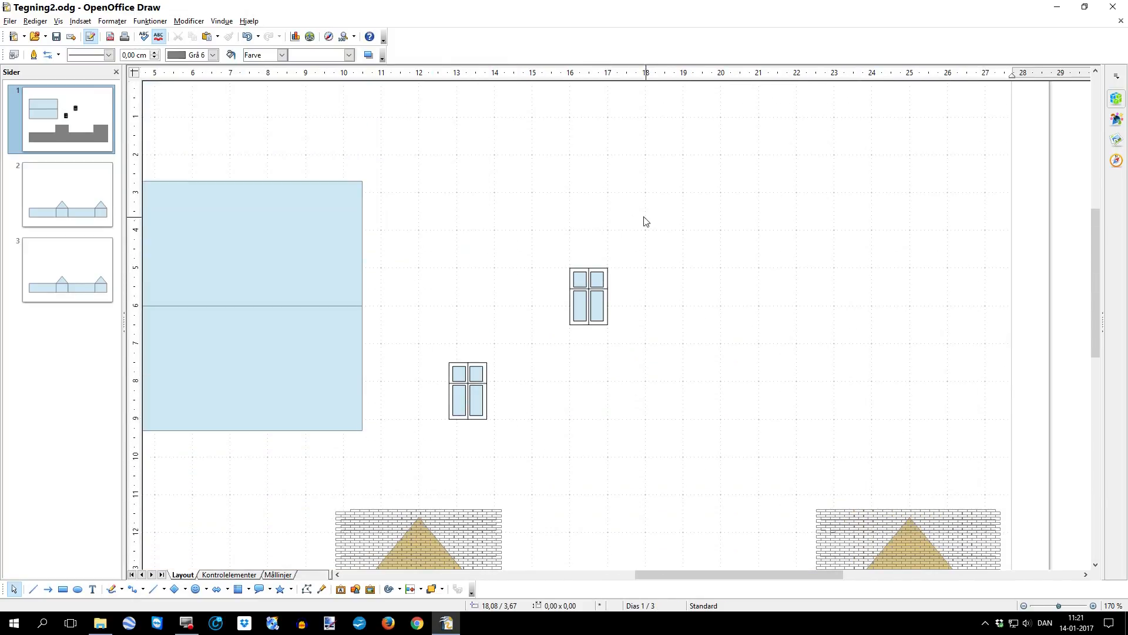
left_click(576, 271)
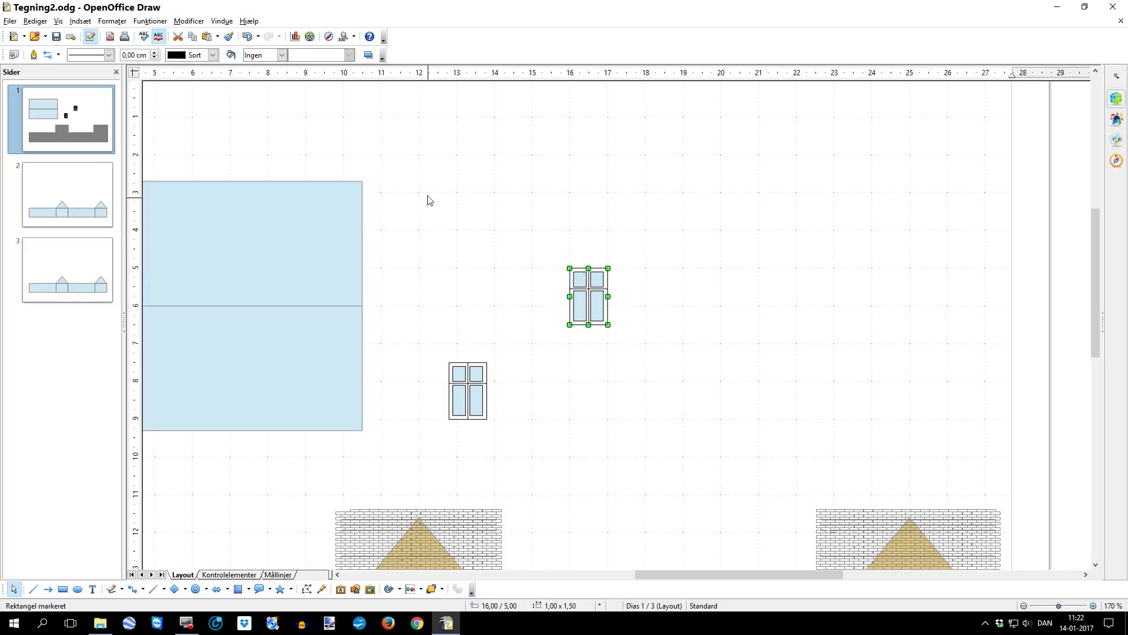
left_click(282, 54)
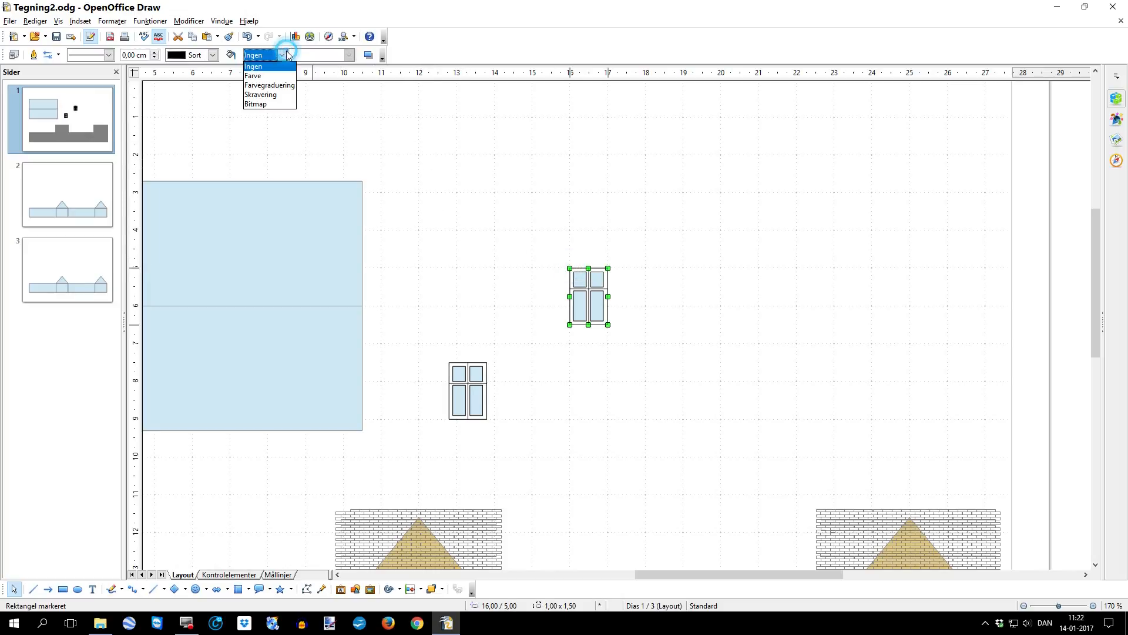
left_click(263, 77)
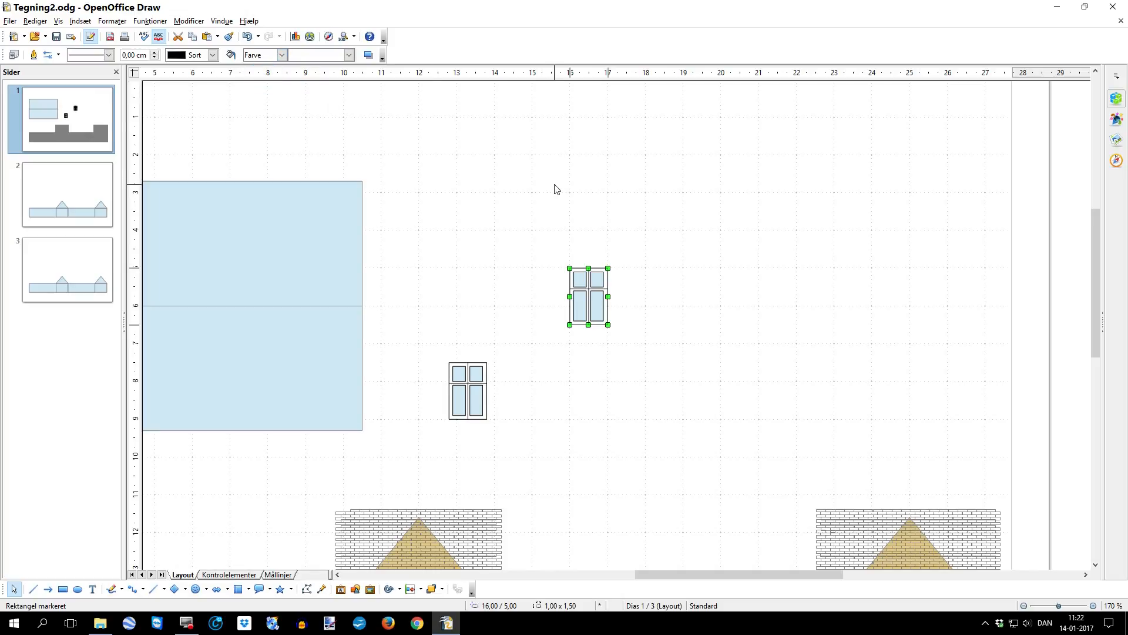
left_click(281, 55)
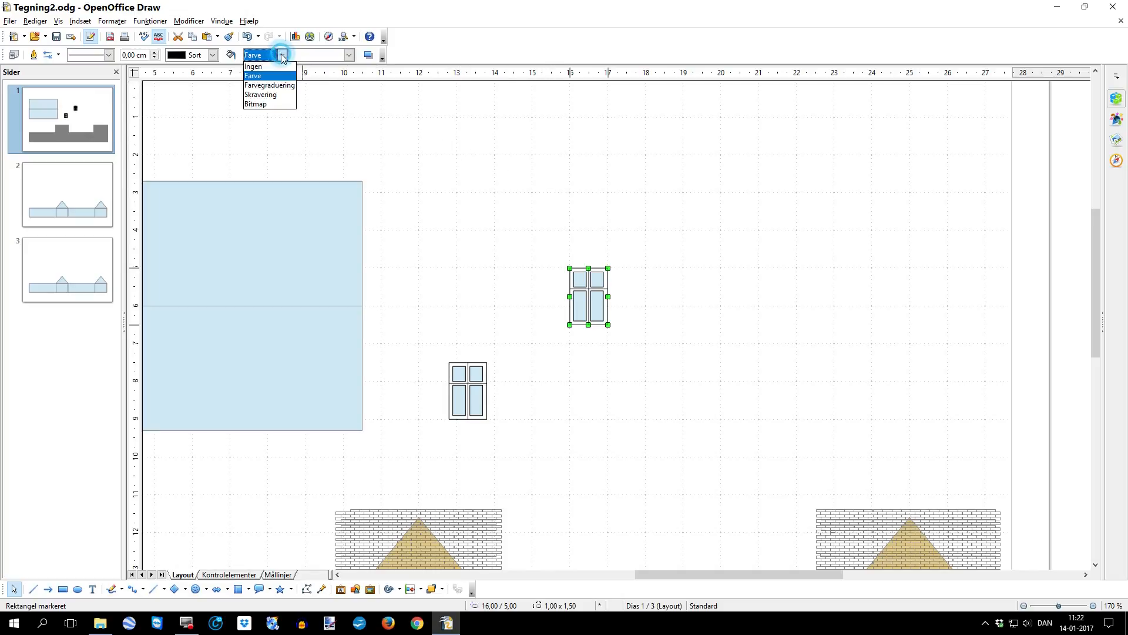
left_click(268, 81)
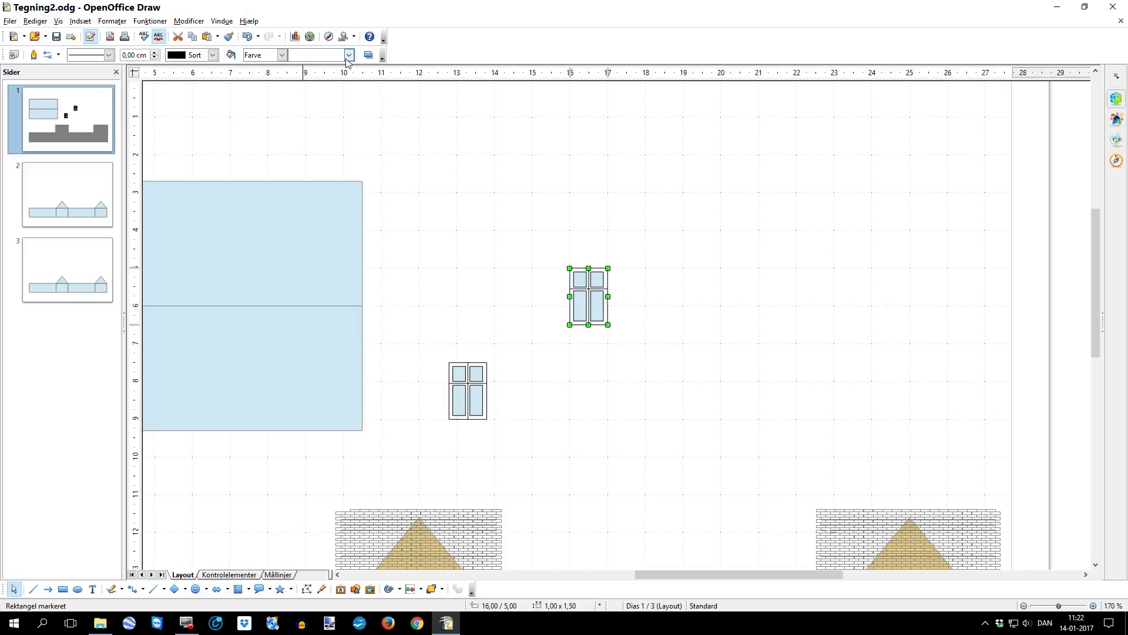
left_click(349, 55)
left_click(326, 68)
Delete the unfilled window copy and place a copy of the filled window on the brick wall at X 2.20, Y 14.60 cm.
left_click_drag(416, 342, 539, 459)
key("Delete")
left_click_drag(541, 252, 661, 350)
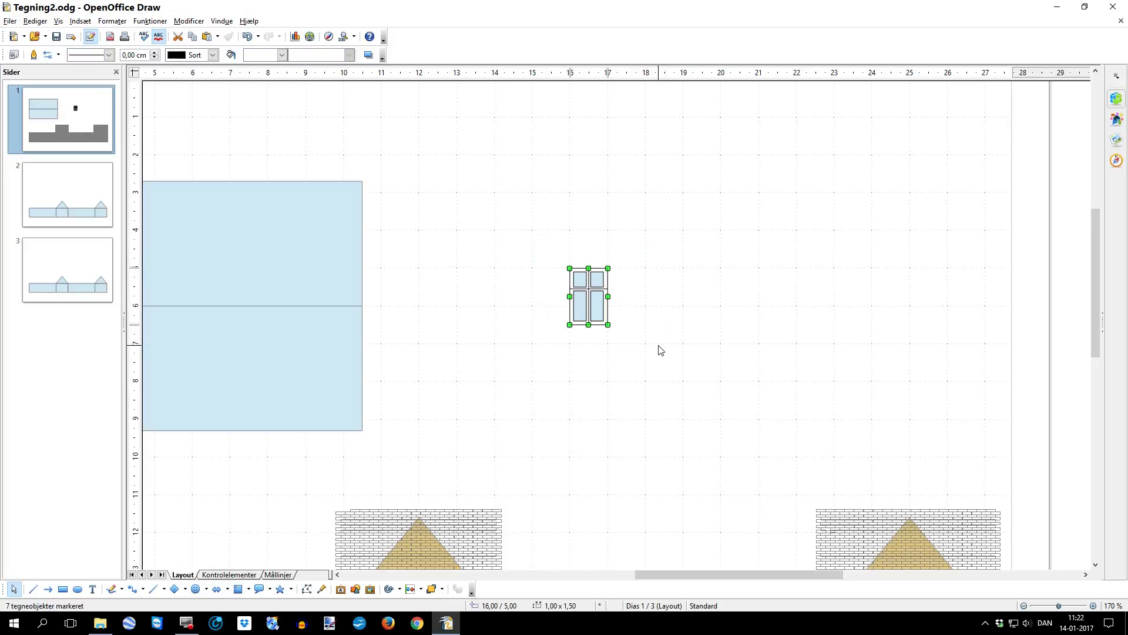
left_click_drag(601, 325, 462, 442)
scroll(531, 391, "down", 3)
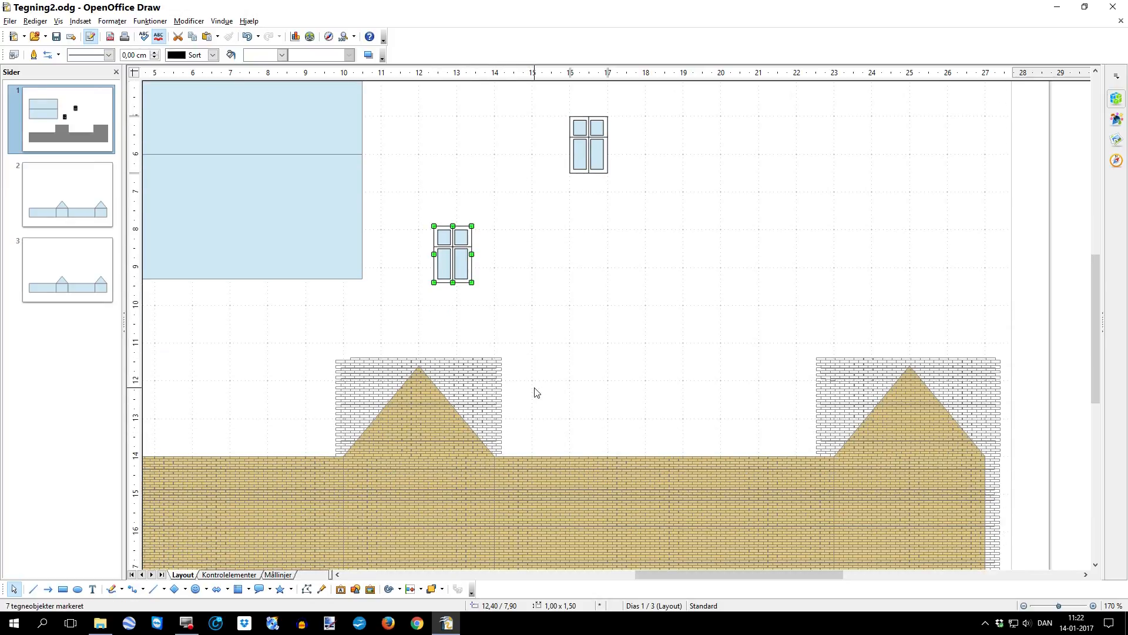
left_click_drag(681, 572, 638, 572)
left_click_drag(632, 224, 248, 472)
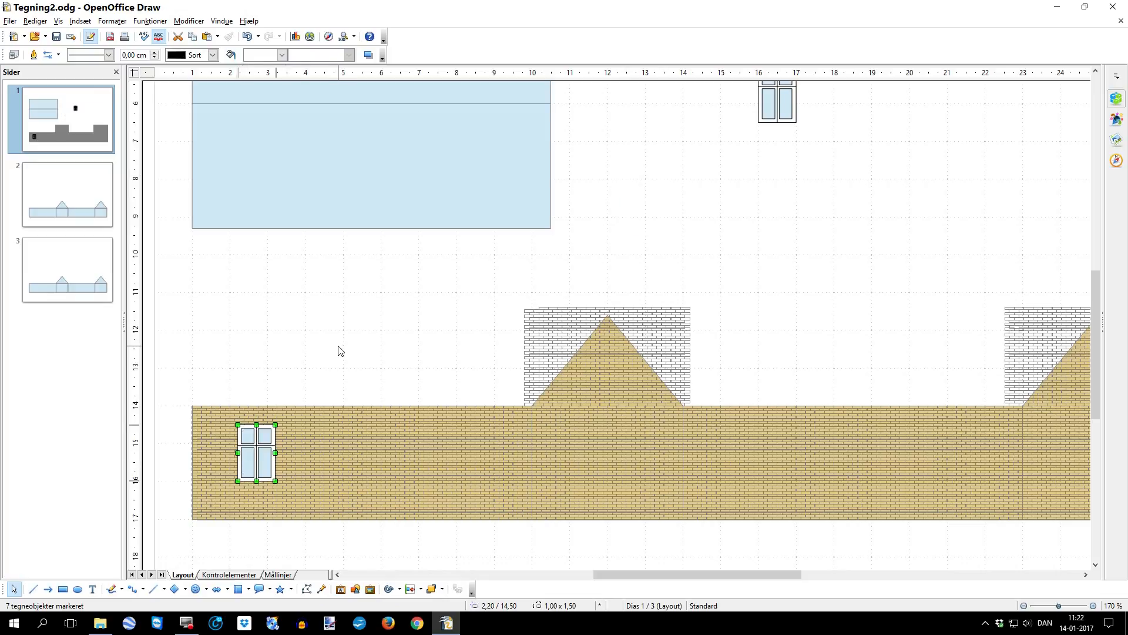
key("Down")
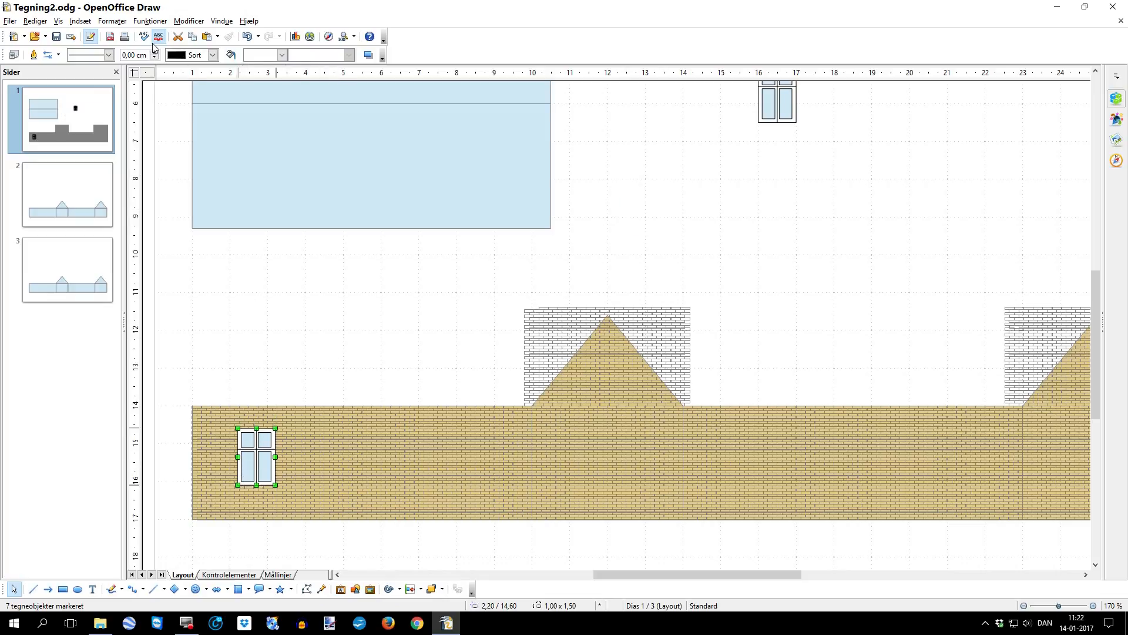
Place a second window on the brick wall, level with the first, at X 4.60, Y 14.60 cm.
key("Right")
key("Right")
key("Right")
key("Right")
key("Right")
key("Right")
key("Right")
key("Right")
key("Right")
key("Right")
key("Right")
key("Right")
key("Right")
key("Right")
key("Right")
key("Right")
key("Right")
key("Right")
key("Right")
key("Right")
key("Right")
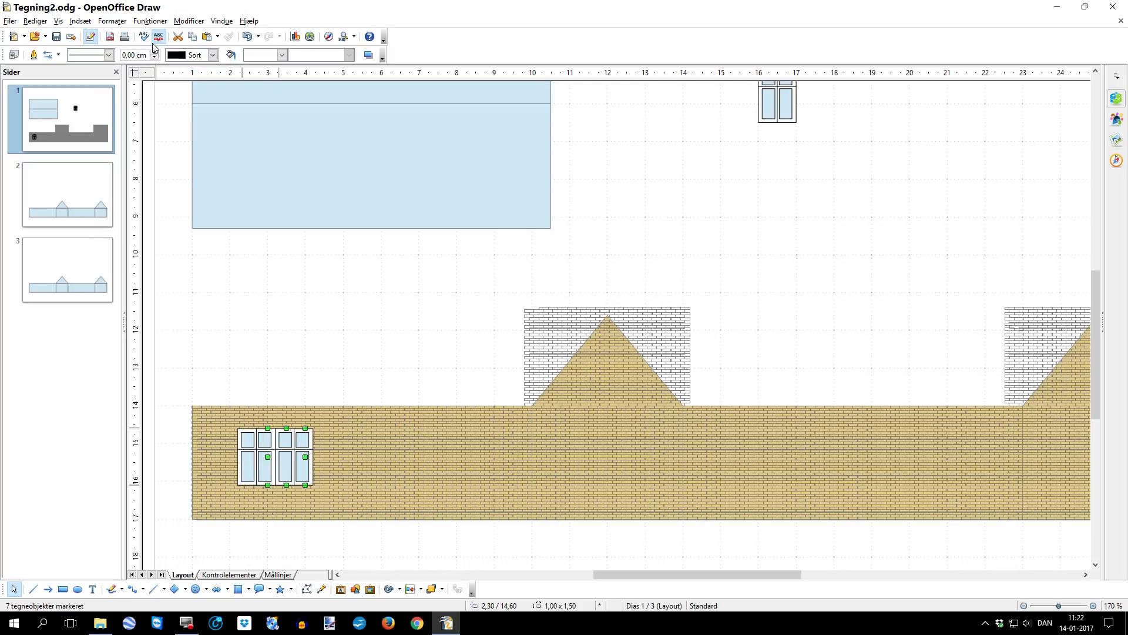
key("Right")
key("Right")
key("Right")
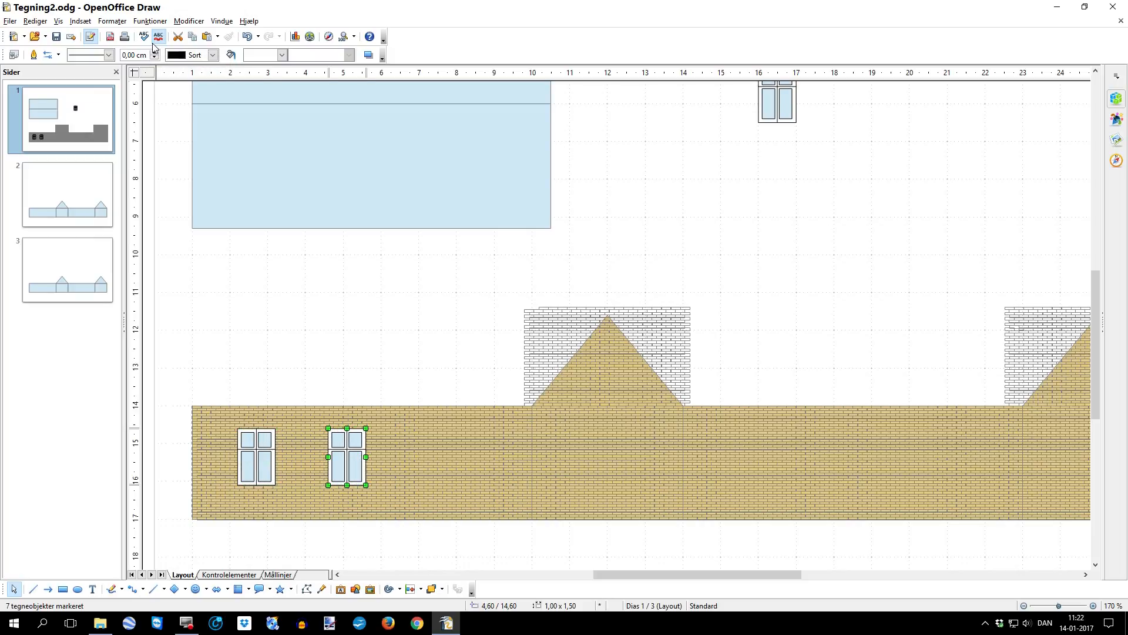
Place a third window on the same wall section, level with the others, at about X 7.30 cm.
key("Right")
key("Right")
key("Right")
key("Right")
key("Right")
key("Right")
key("Right")
key("Right")
key("Right")
key("Right")
key("Right")
key("Right")
key("Right")
key("Right")
key("Right")
key("Right")
key("Right")
key("Right")
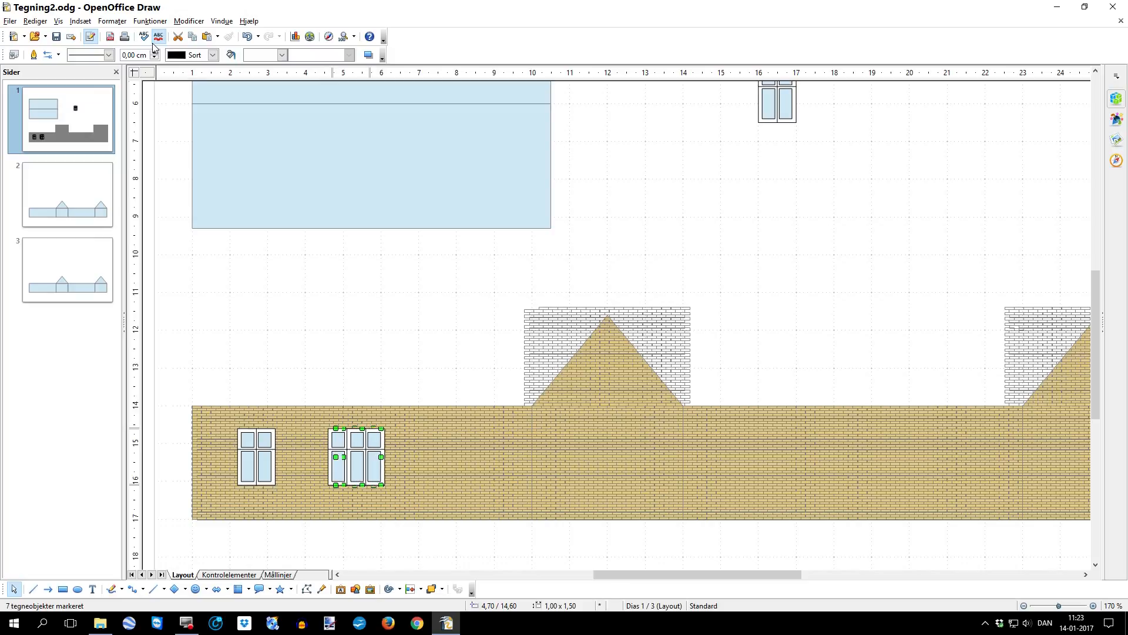
key("Right")
key("Right")
key("Right")
key("Right")
key("Right")
key("Right")
key("Right")
key("Right")
key("Right")
key("Right")
key("Right")
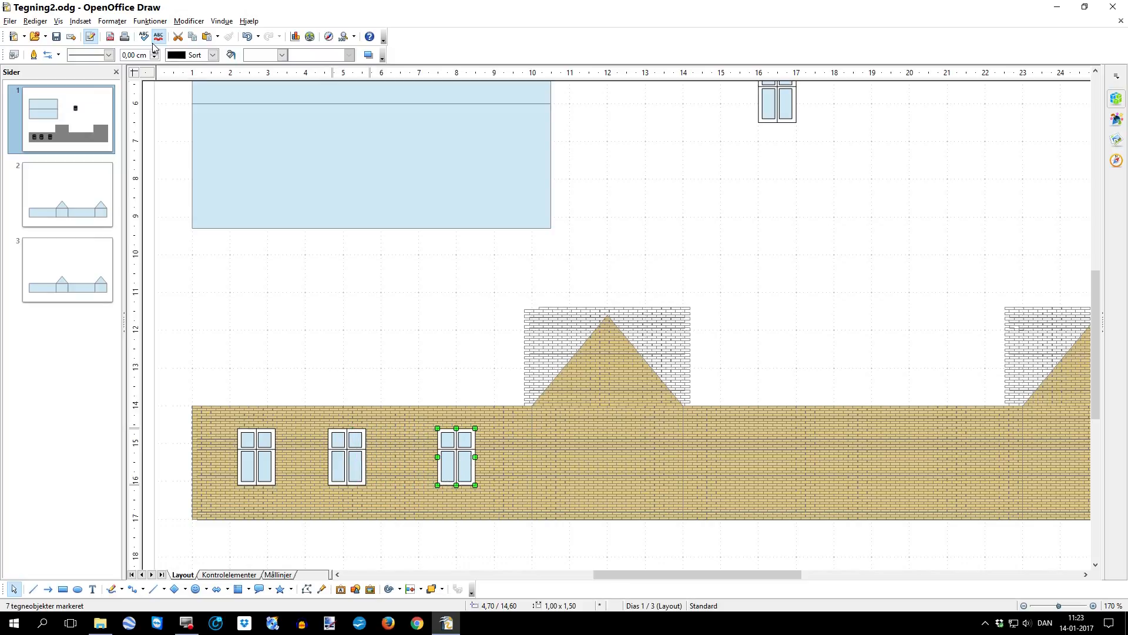
key("Left")
key("Left")
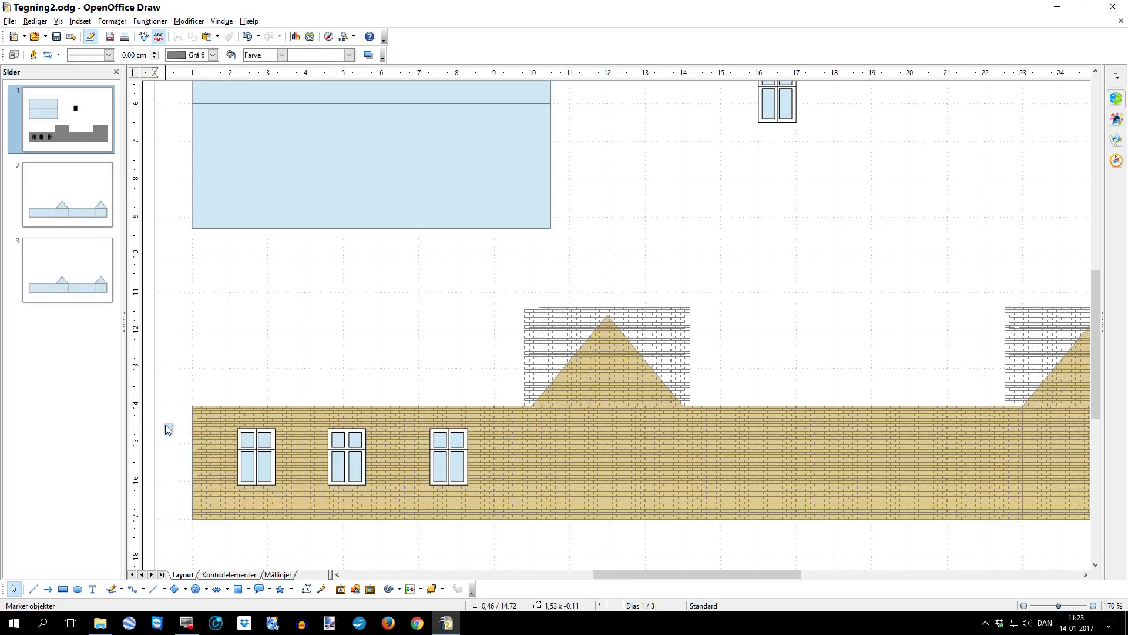
Copy the three wall windows together and place the copies level on the next wall section at X 12.50, Y 14.60 cm.
left_click_drag(164, 413, 494, 507)
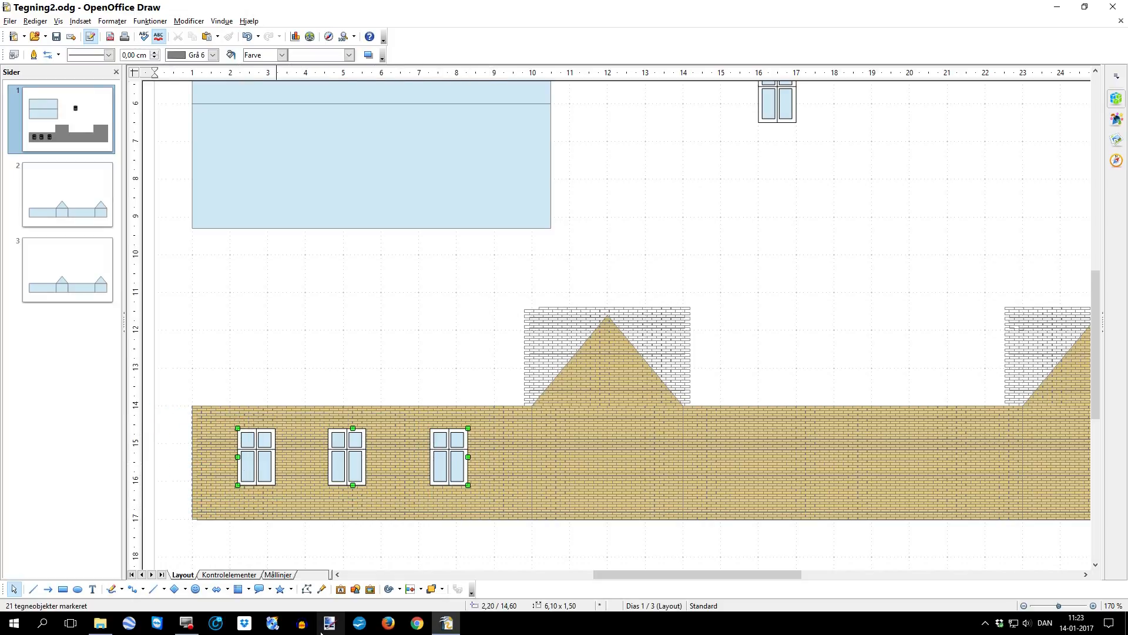
key("Right")
key("Right")
key("Right")
key("Right")
key("Right")
key("Right")
key("Right")
key("Right")
key("Right")
key("Right")
key("Right")
key("Right")
key("Right")
key("Right")
key("Right")
key("Right")
key("Right")
key("Right")
key("Right")
key("Right")
key("Right")
key("Right")
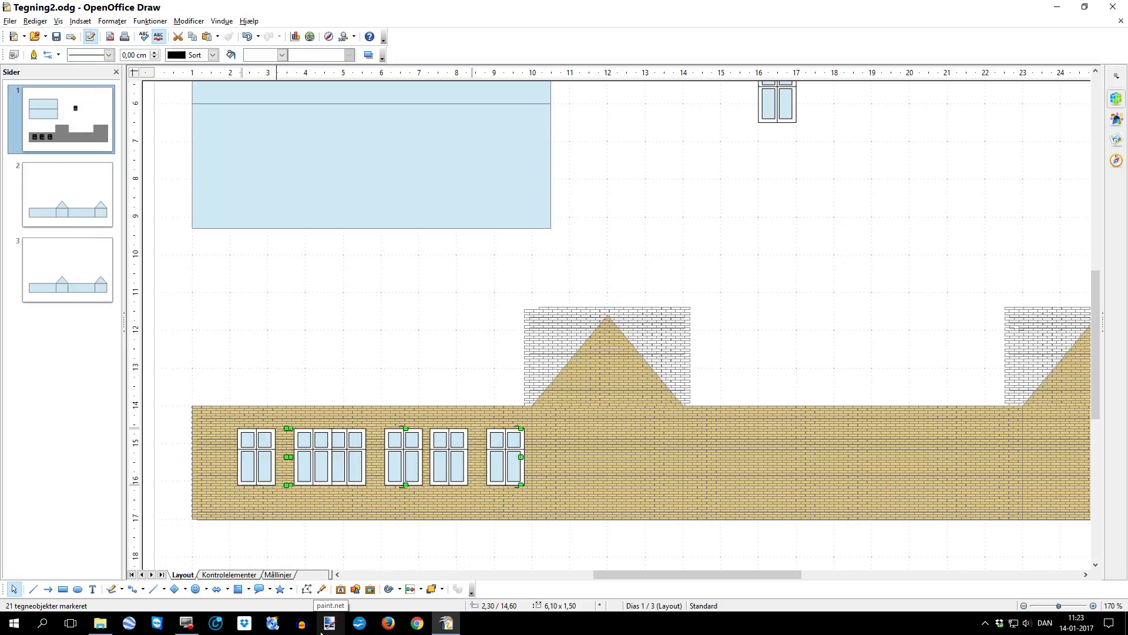
key("Right")
key("Right")
key("Right")
key("Right")
key("Right")
key("Right")
key("Right")
key("Right")
key("Right")
key("Right")
key("Right")
key("Right")
key("Right")
key("Right")
key("Right")
key("Right")
key("Right")
key("Right")
key("Right")
key("Right")
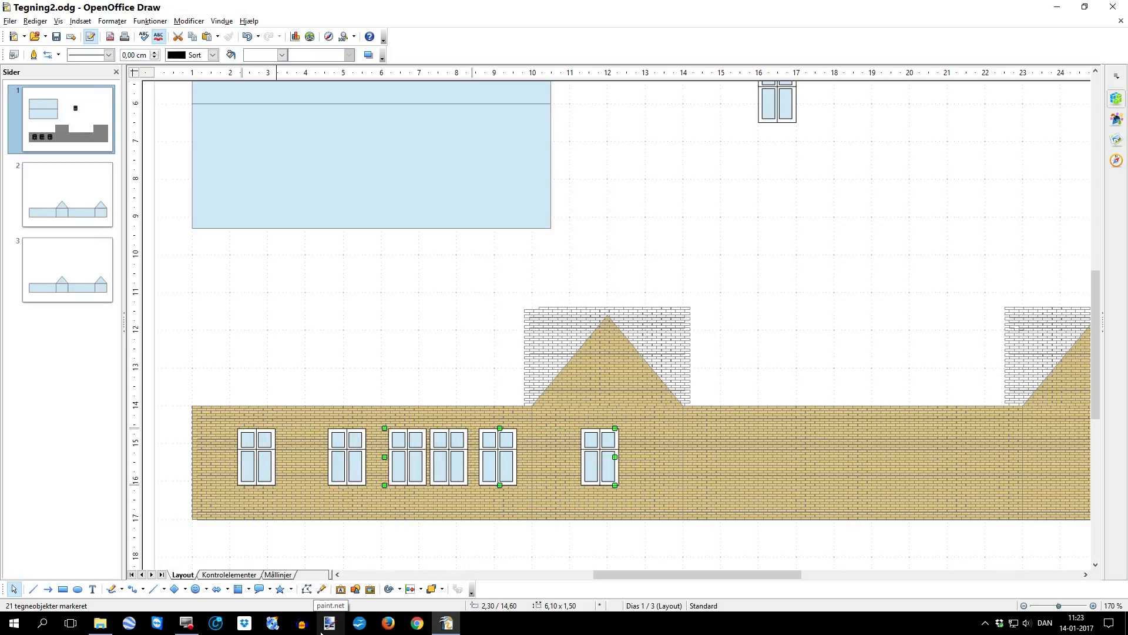
key("Right")
key("Right")
key("Right")
key("Right")
key("Right")
key("Right")
key("Right")
key("Right")
key("Right")
key("Right")
key("Right")
key("Right")
key("Right")
key("Right")
key("Right")
key("Right")
key("Right")
key("Right")
key("Right")
key("Right")
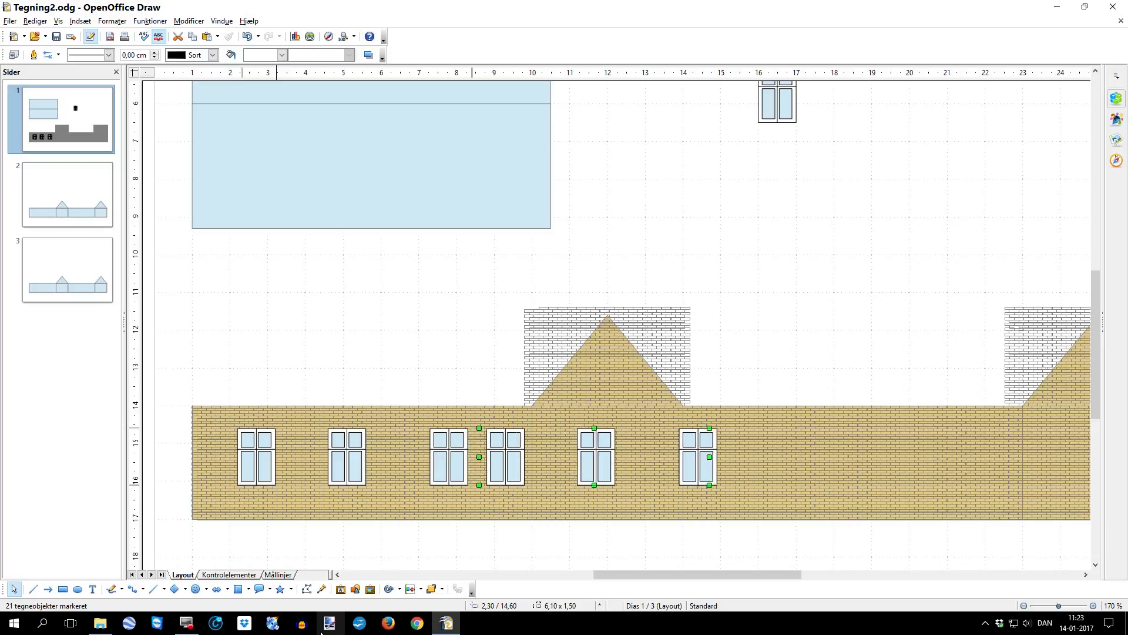
key("Right")
key("Right")
key("Right")
key("Right")
key("Right")
key("Right")
key("Right")
key("Right")
key("Right")
key("Right")
key("Right")
key("Right")
key("Right")
key("Right")
key("Right")
key("Right")
key("Right")
key("Right")
key("Right")
key("Right")
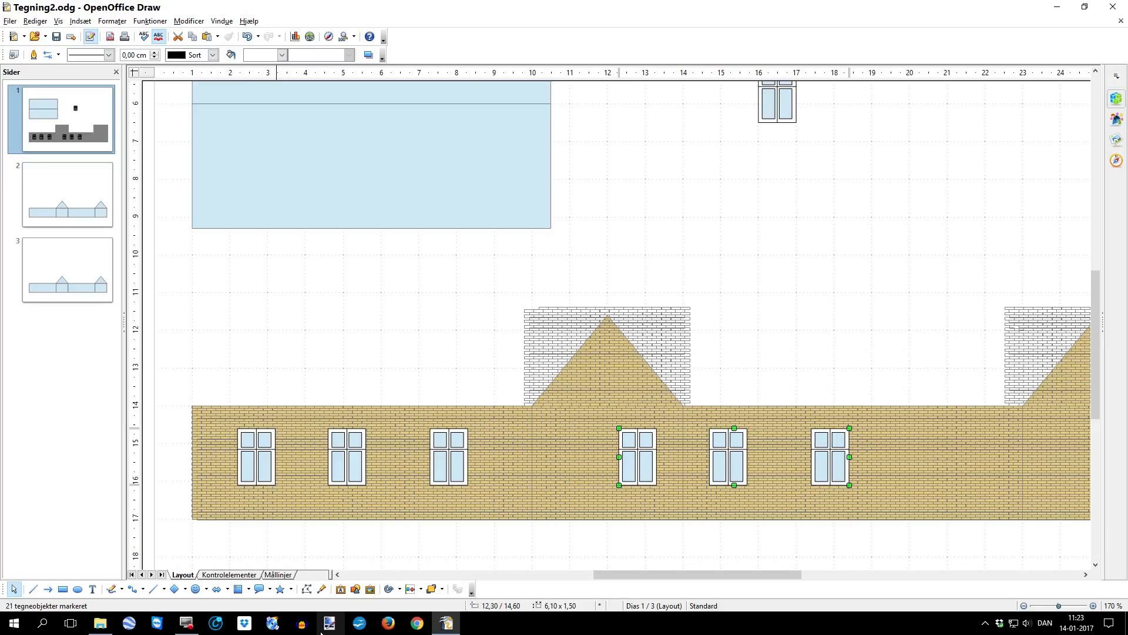
key("Right")
key("Right")
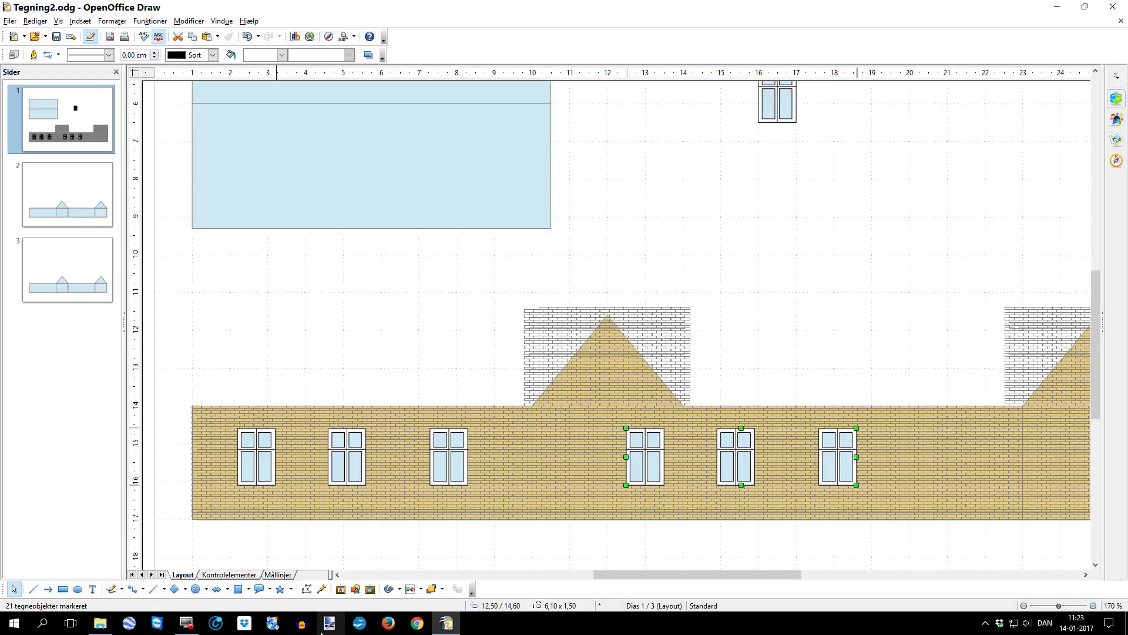
left_click(785, 358)
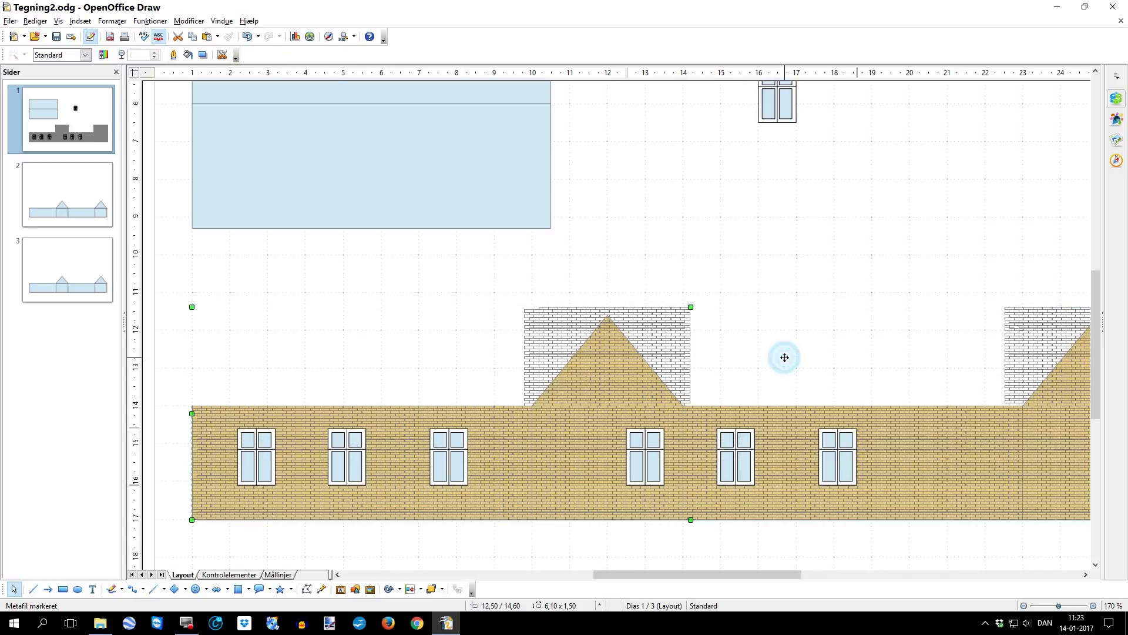
left_click(848, 218)
Copy the original window above the walls and open the file materiale.odg.
scroll(664, 239, "right", 3)
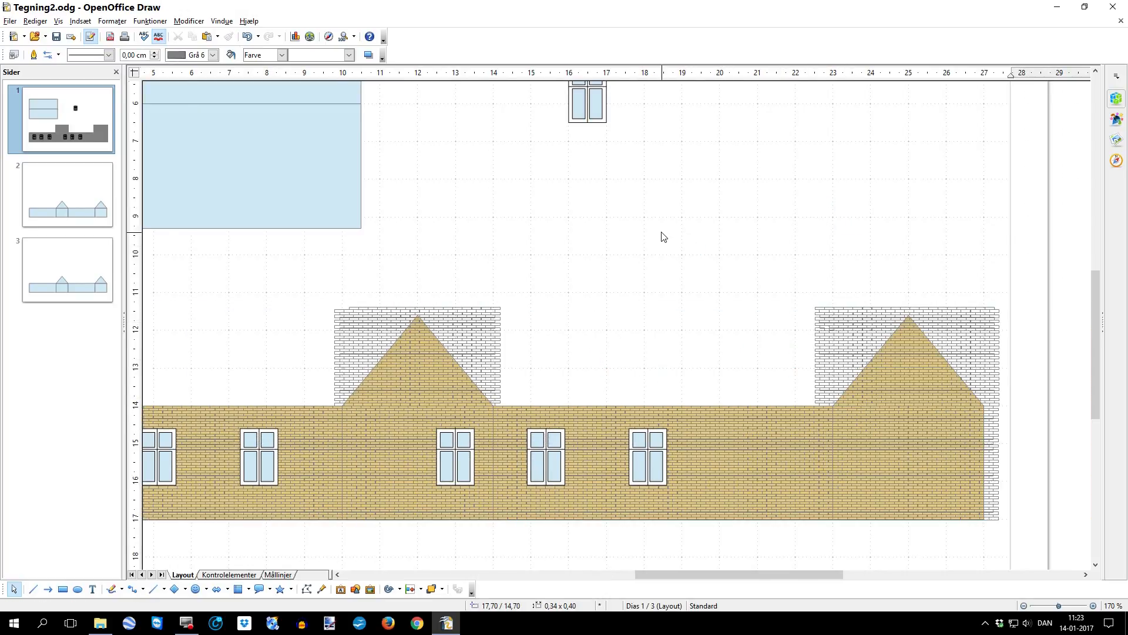
scroll(650, 234, "up", 3)
left_click_drag(543, 153, 647, 254)
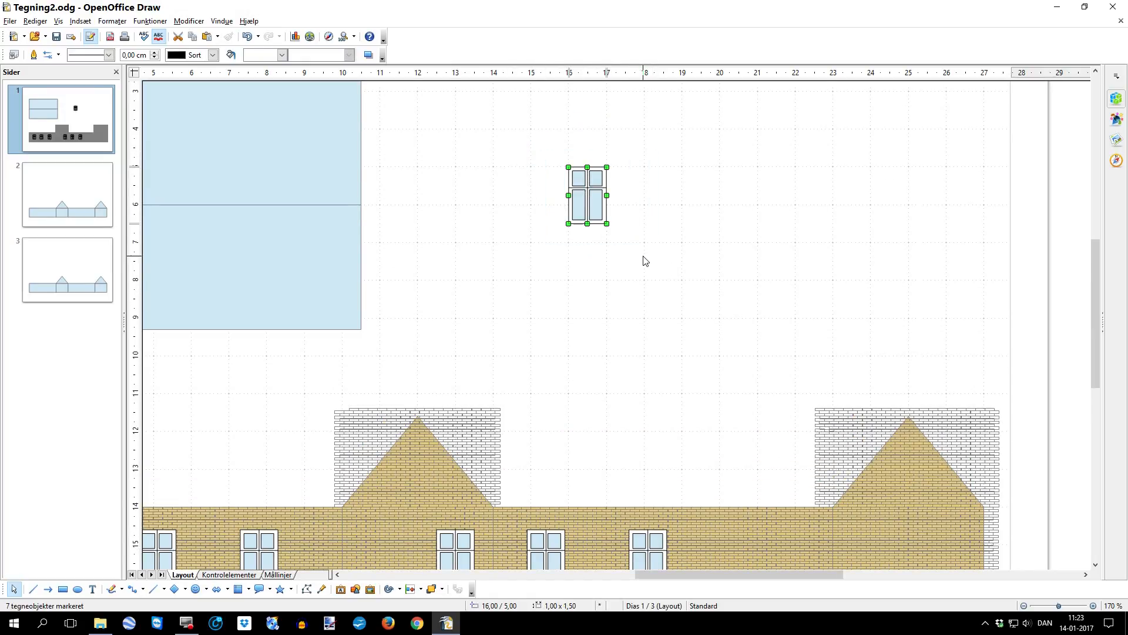
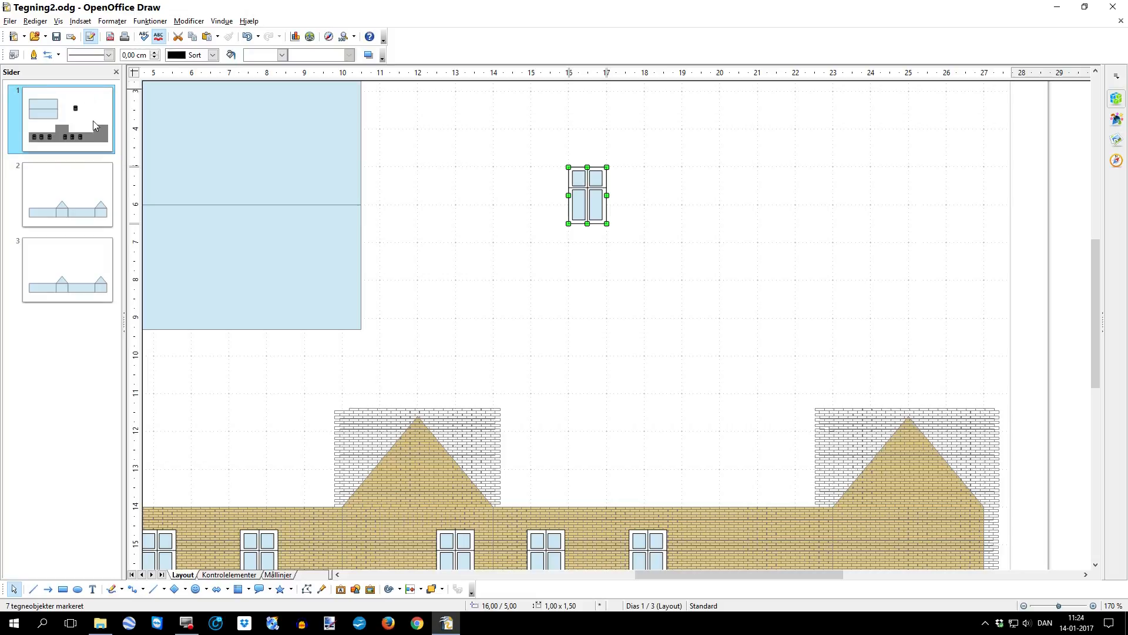
left_click(10, 21)
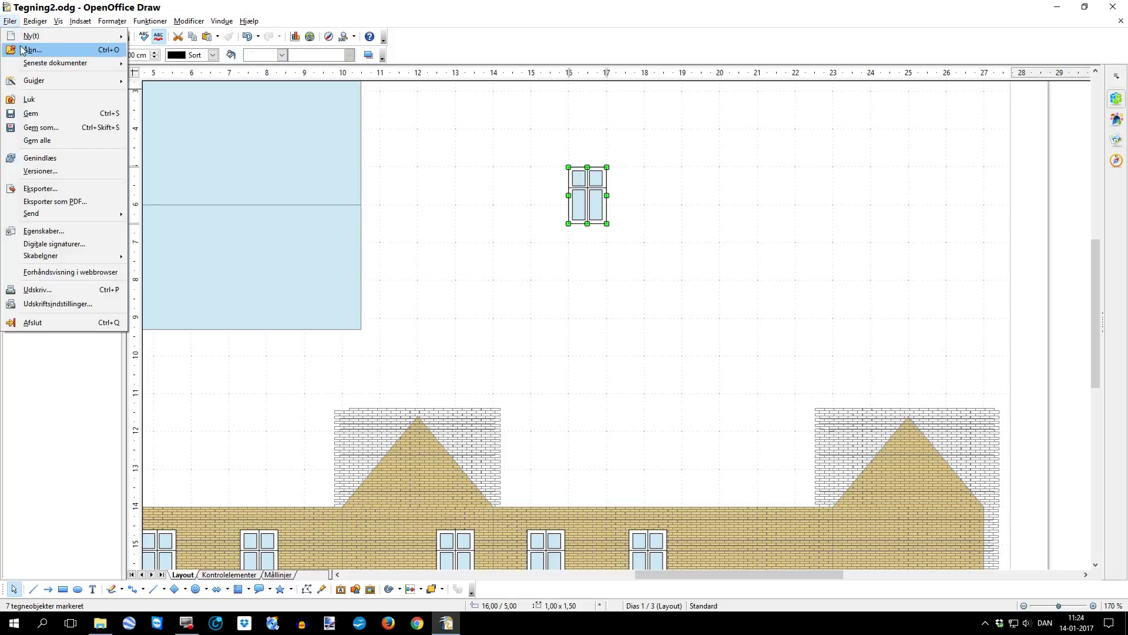
left_click(24, 51)
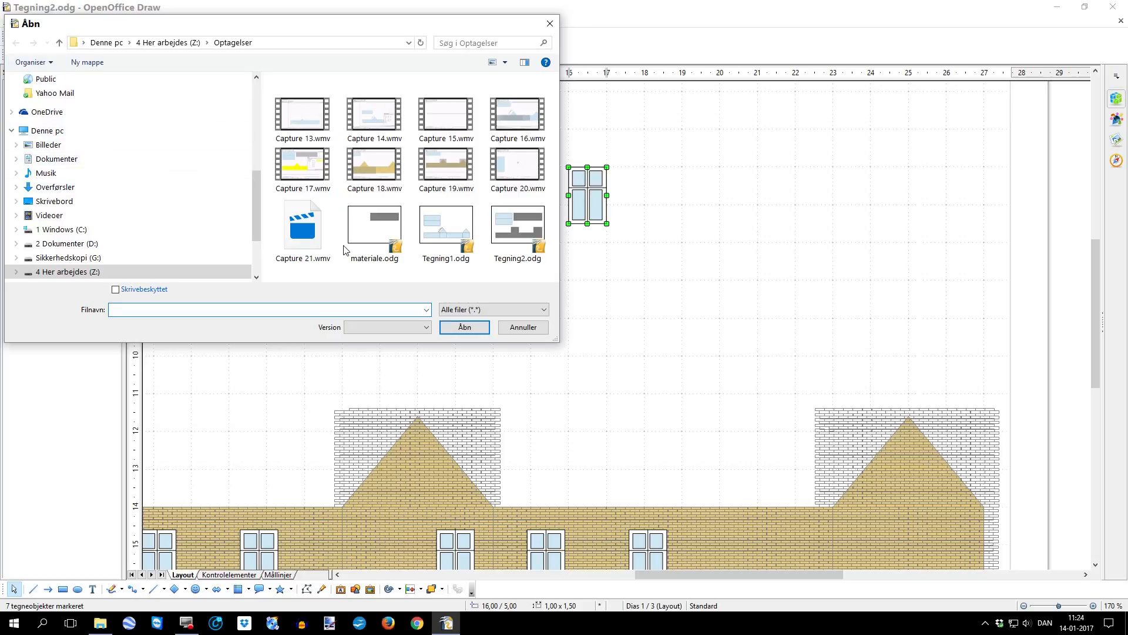
double_click(377, 222)
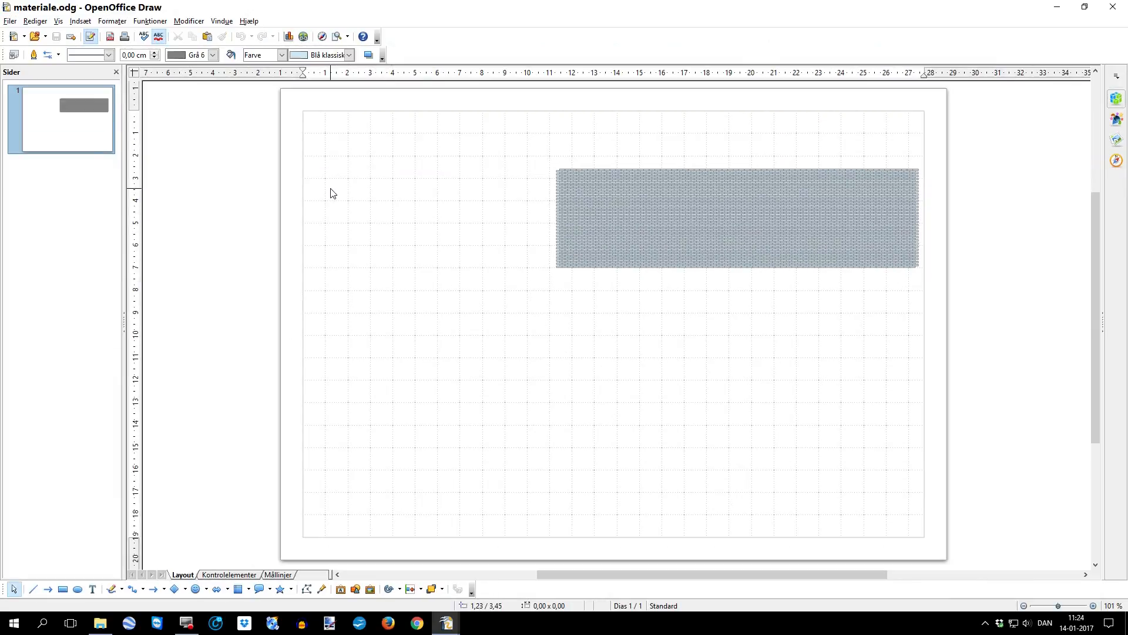
Paste the window into materiale.odg below the brick pattern at X 12.60, Y 8.60 cm, and close that document.
key("ctrl+v")
mouse_move(674, 247)
left_mouse_down()
mouse_move(626, 311)
mouse_move(597, 327)
left_mouse_up()
left_click(386, 203)
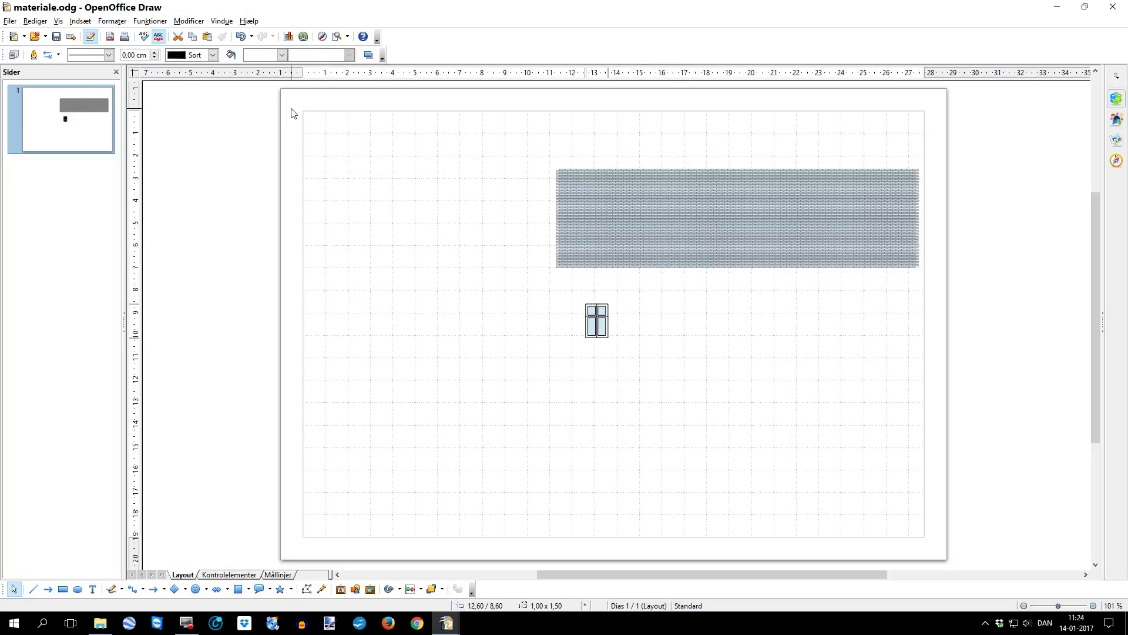
left_click(1110, 7)
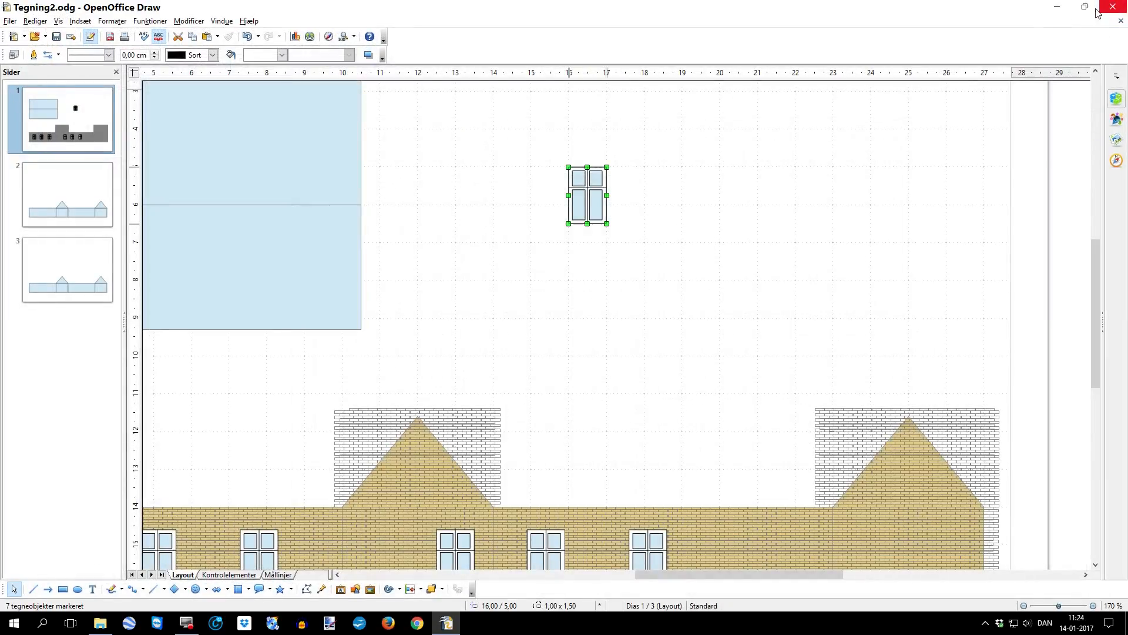
Place a copy of the original window on the last gable wall at X 24.50, Y 14.60 cm.
scroll(787, 208, "down", 3)
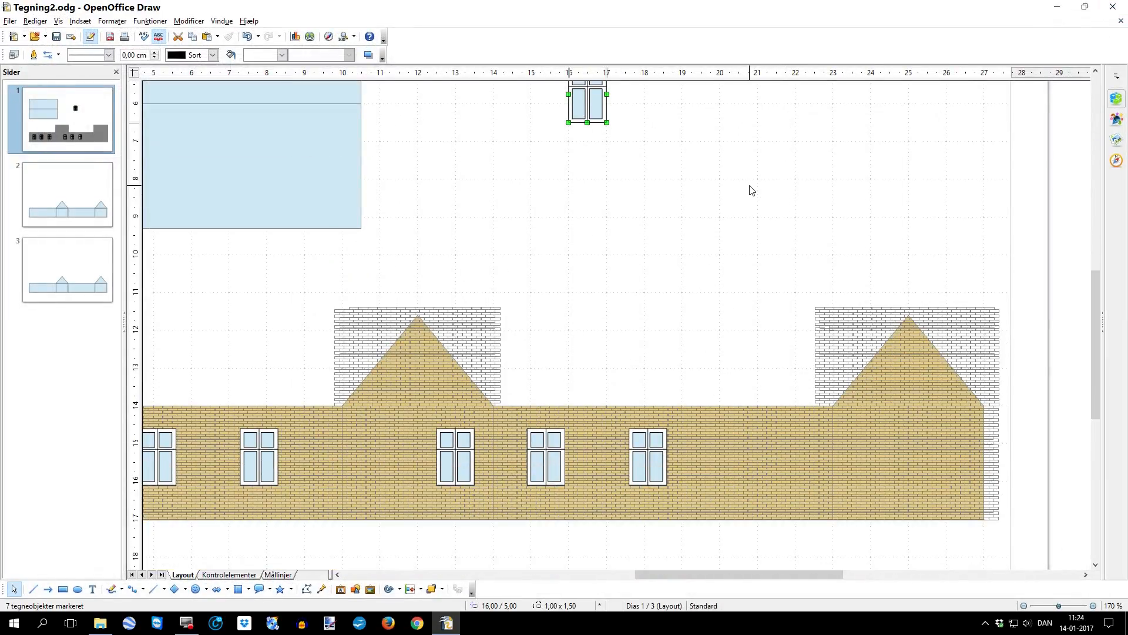
scroll(748, 194, "up", 2)
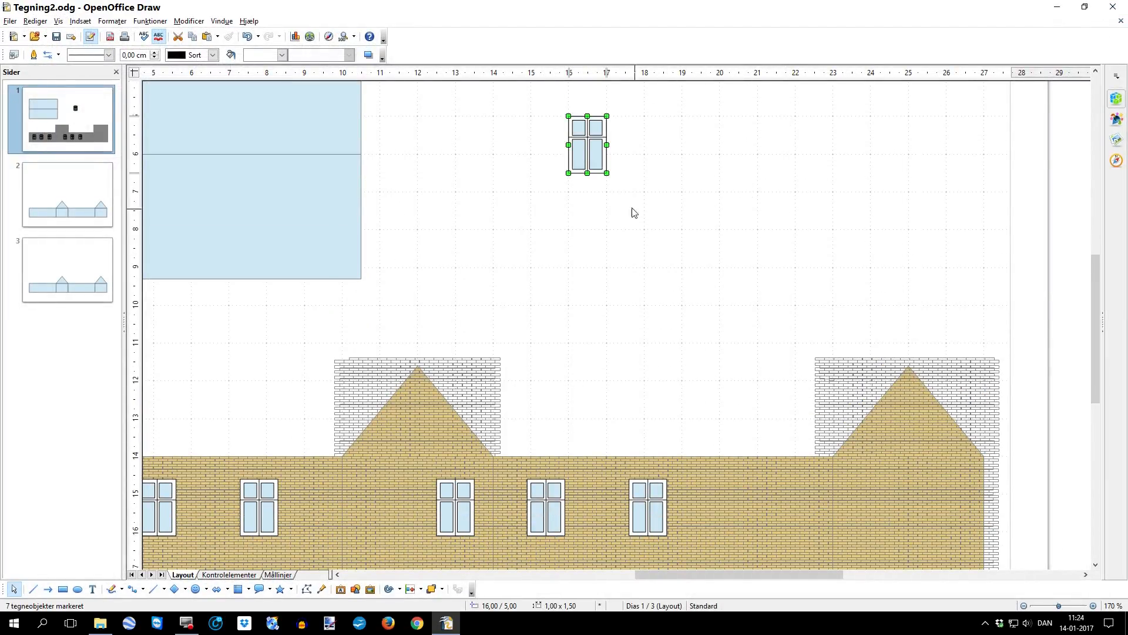
left_click_drag(597, 174, 916, 536)
left_click(697, 327)
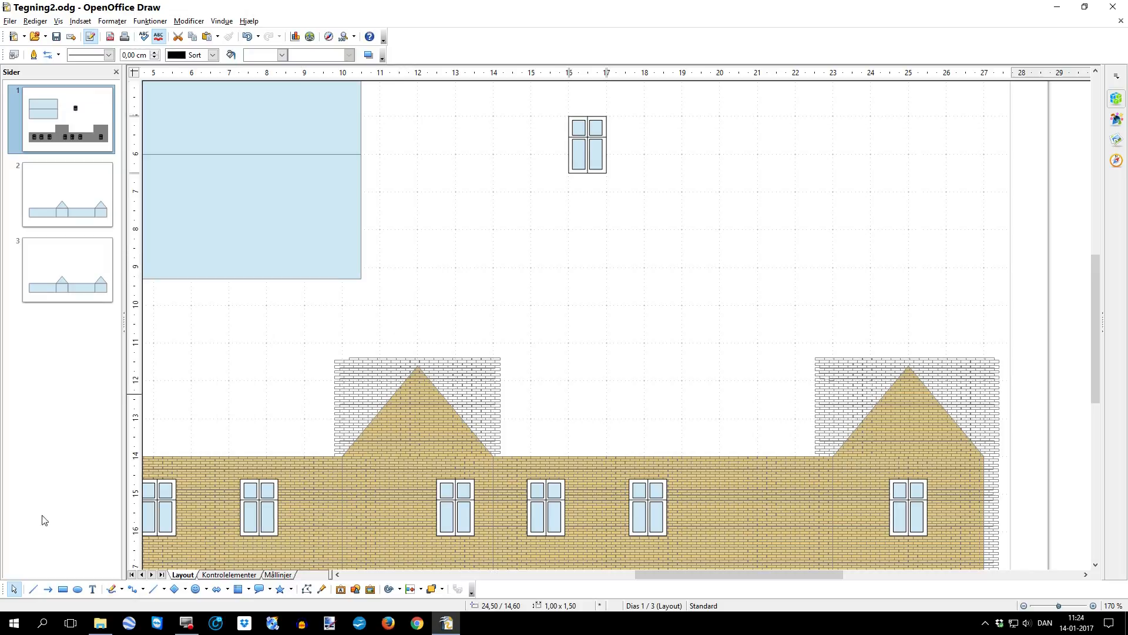
Draw a 1.00 cm wide door rectangle at X 17.00, Y 8.00 cm and set its height to 2.10 cm.
left_click(61, 590)
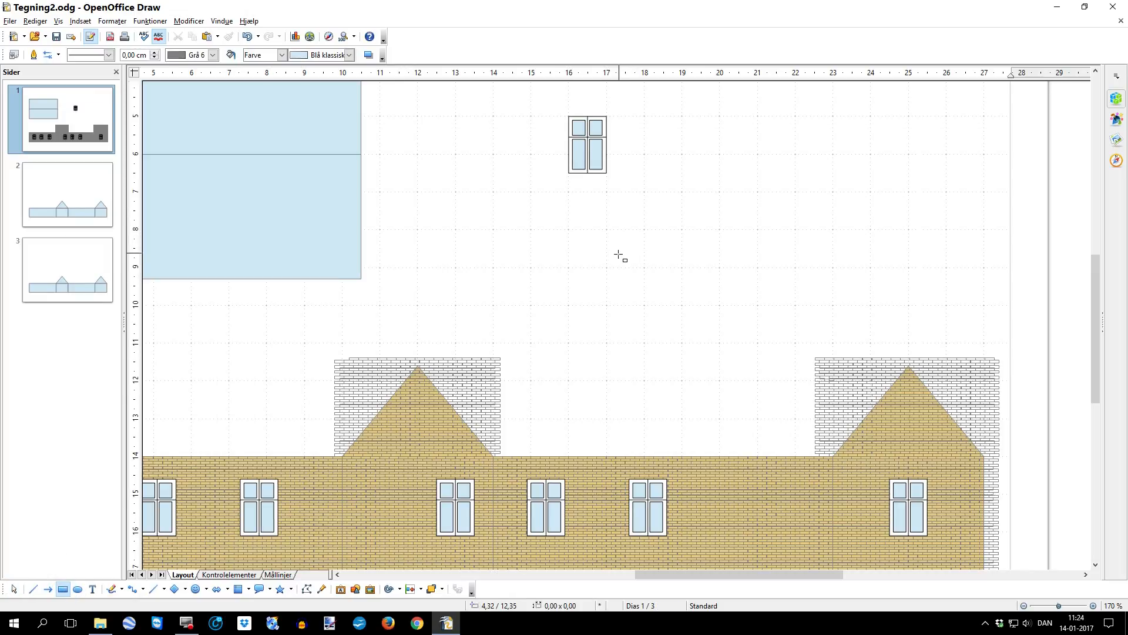
left_click_drag(606, 229, 644, 305)
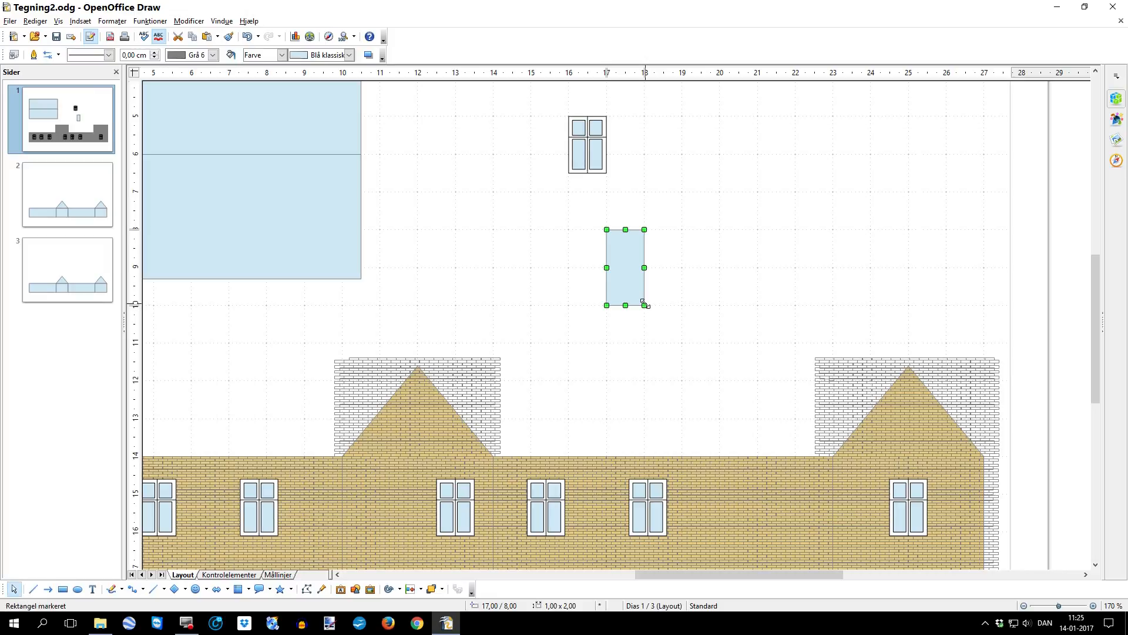
right_click(619, 262)
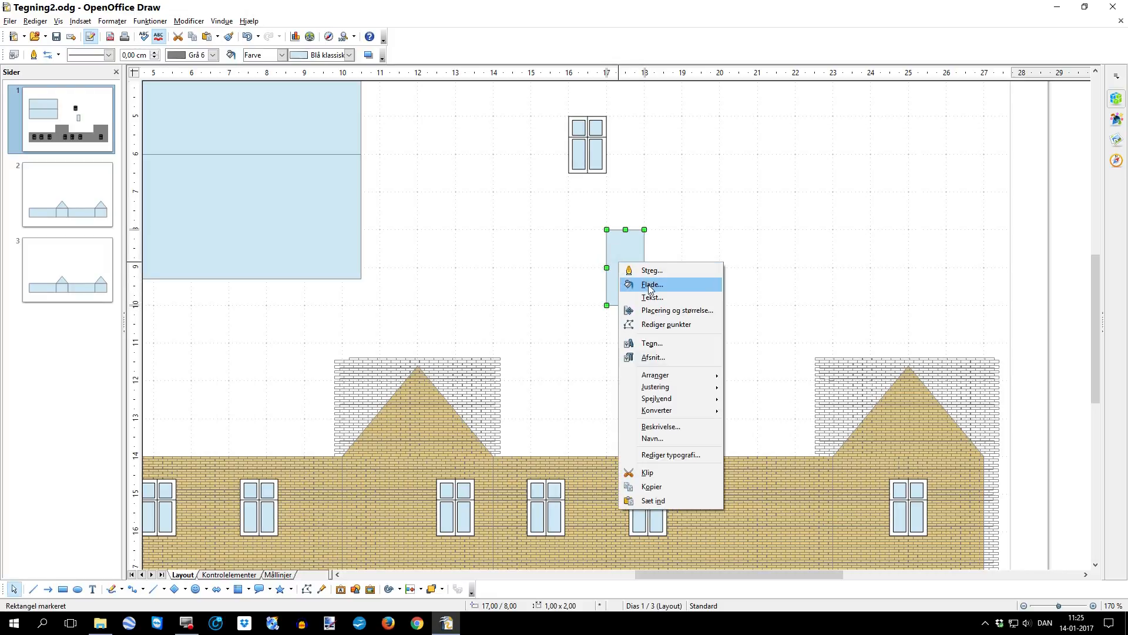
left_click(652, 312)
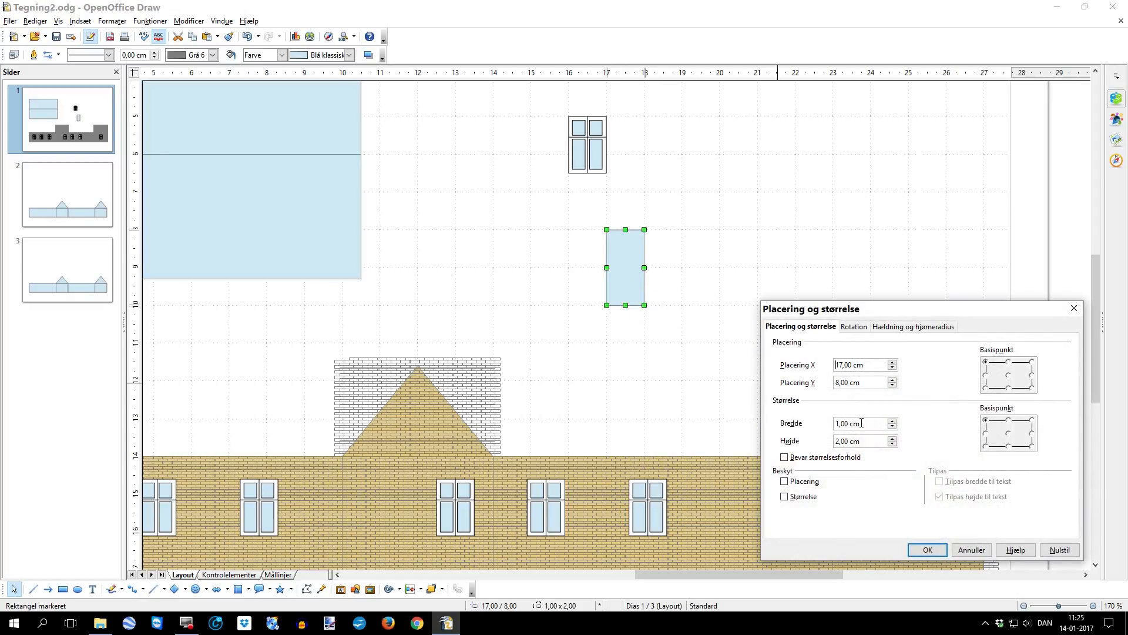
left_click(893, 440)
left_click(917, 550)
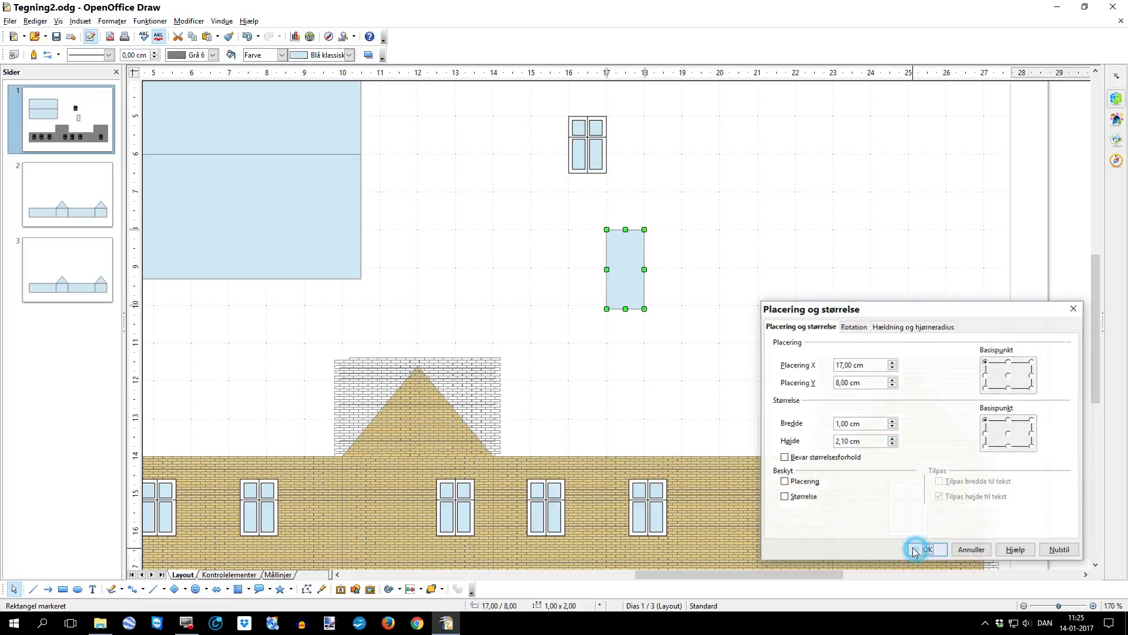
Fill the door rectangle with the colour Grøn 8.
right_click(619, 260)
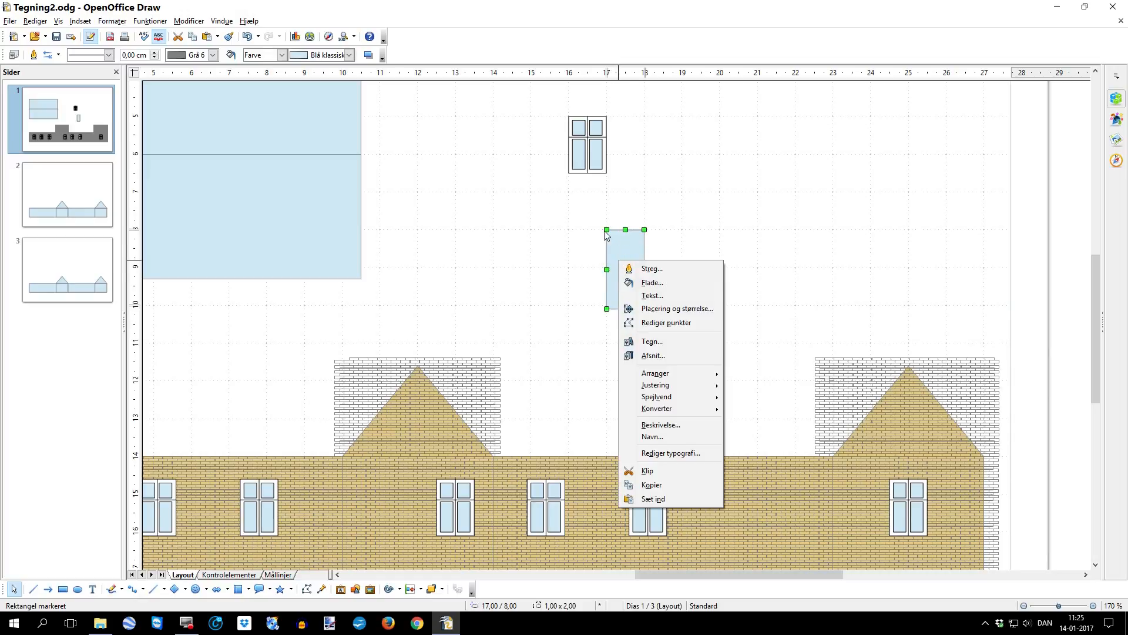
left_click(653, 284)
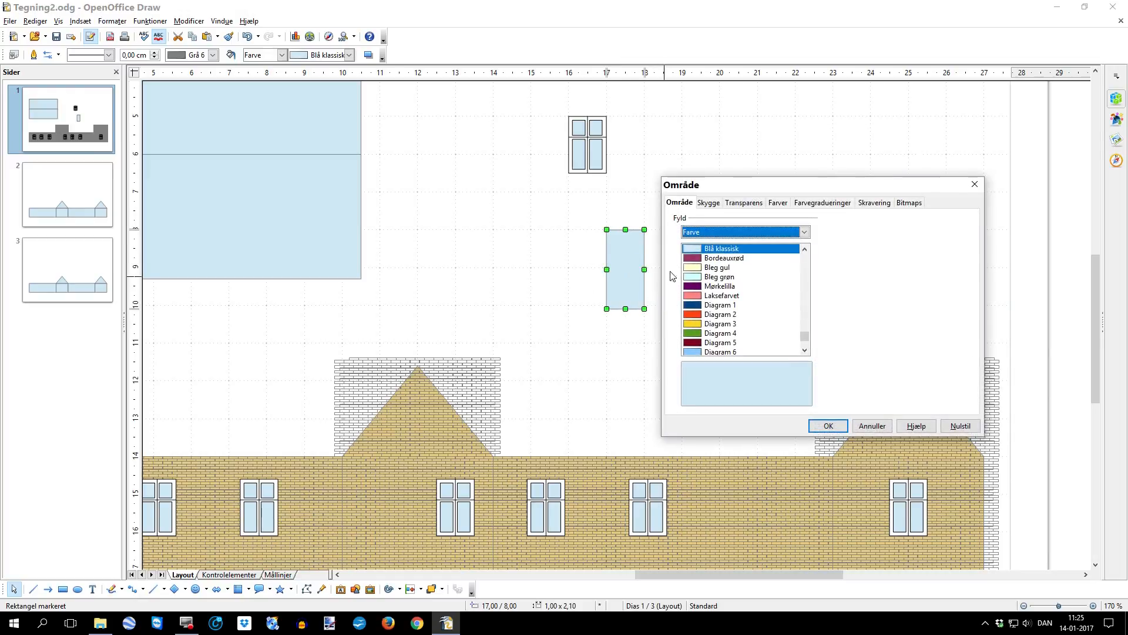
left_click_drag(804, 336, 805, 322)
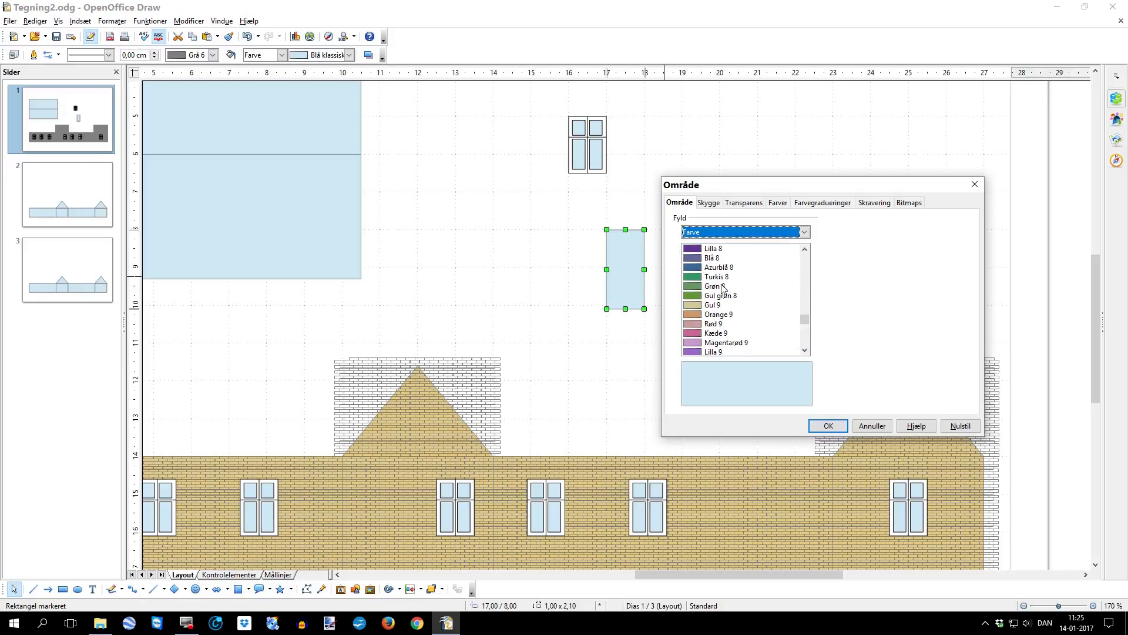
left_click(691, 287)
left_click(828, 429)
left_click(667, 319)
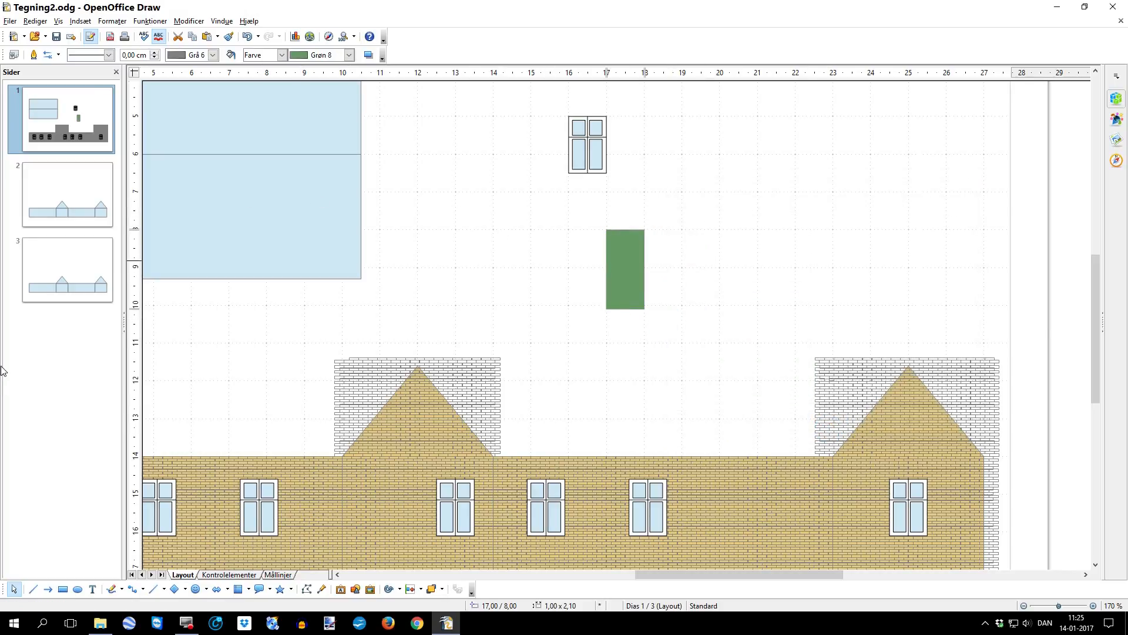
Draw a 0.60 × 0.90 cm lower door panel at X 17.20, Y 9.00 cm and set its line colour to Sort.
left_click(62, 591)
left_click_drag(615, 268, 636, 299)
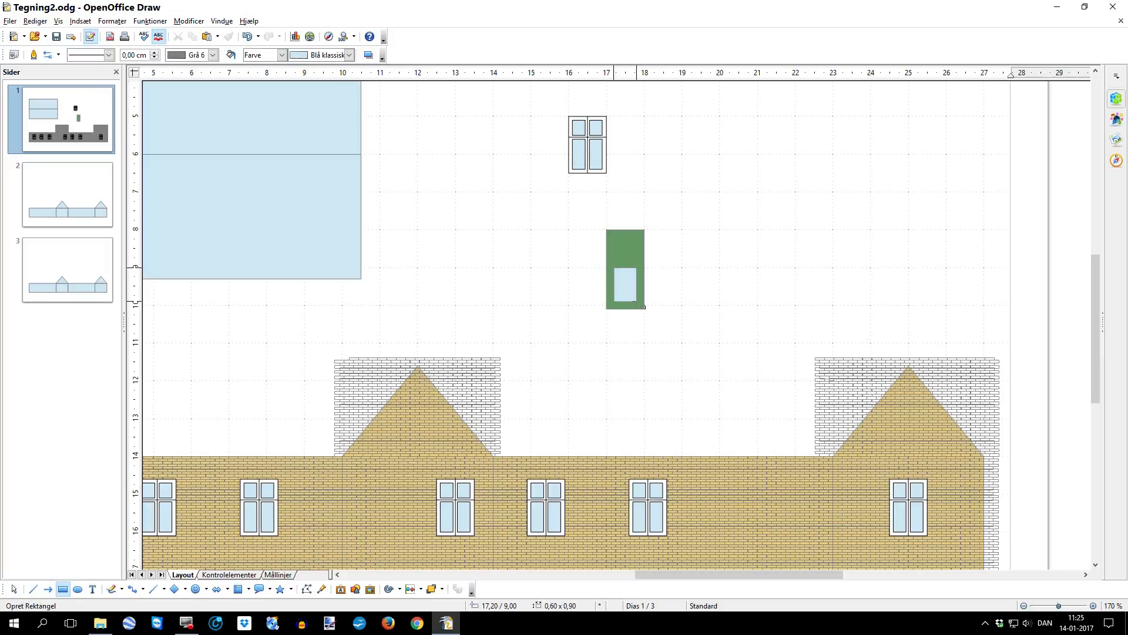
left_click_drag(645, 306, 645, 307)
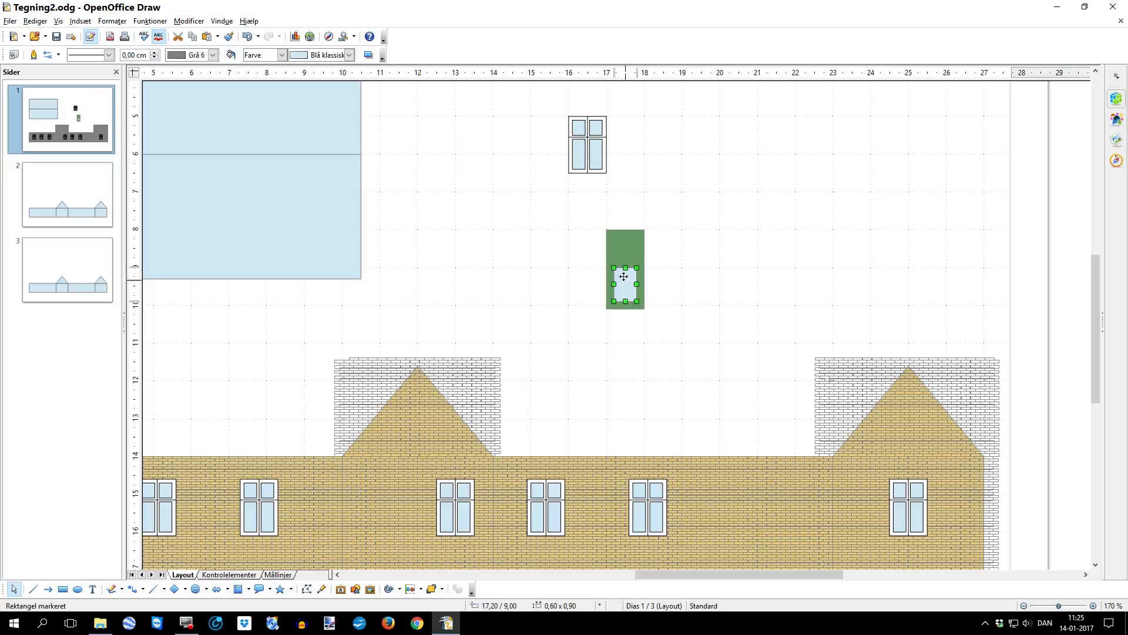
left_click(214, 55)
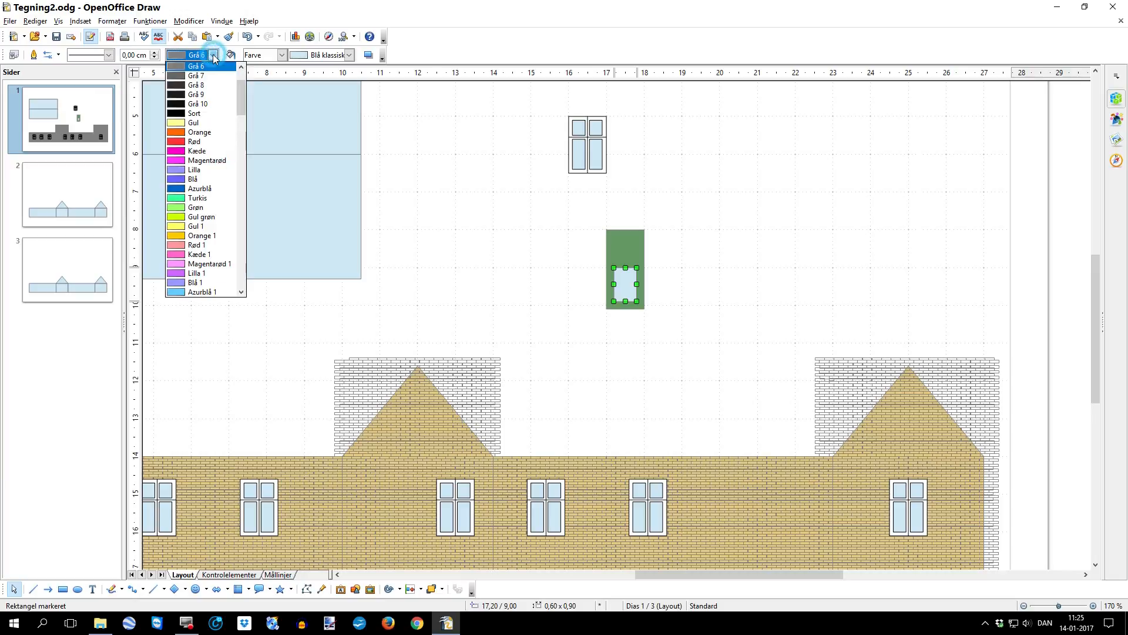
left_click(198, 114)
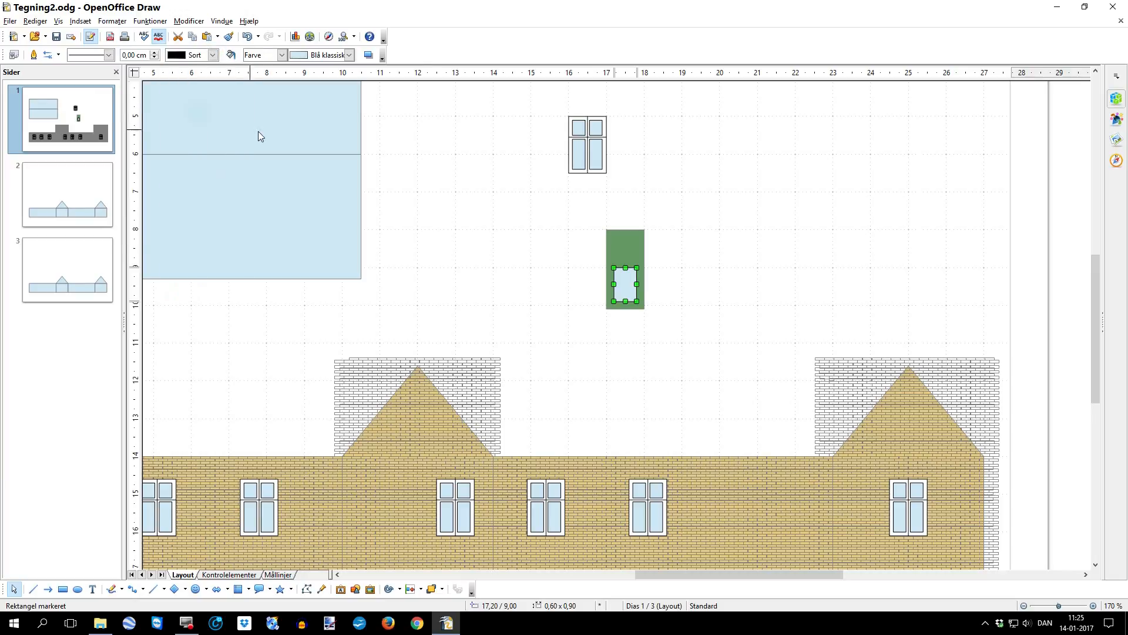
Set the lower door panel's area fill to Ingen.
right_click(624, 281)
left_click(646, 305)
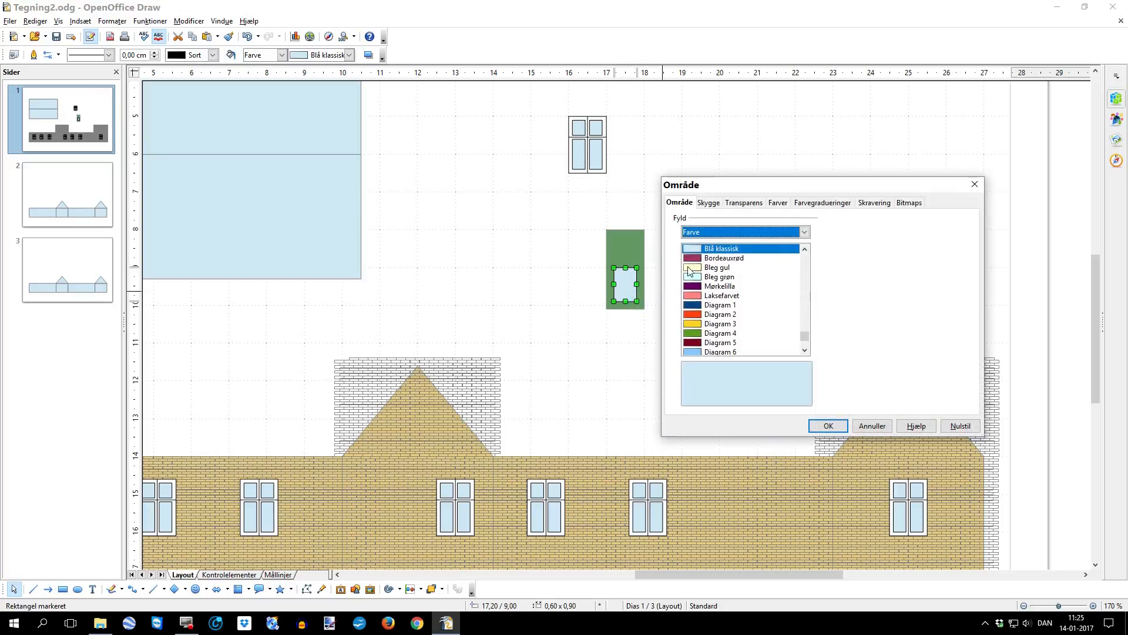
left_click(805, 232)
left_click(704, 244)
left_click(830, 426)
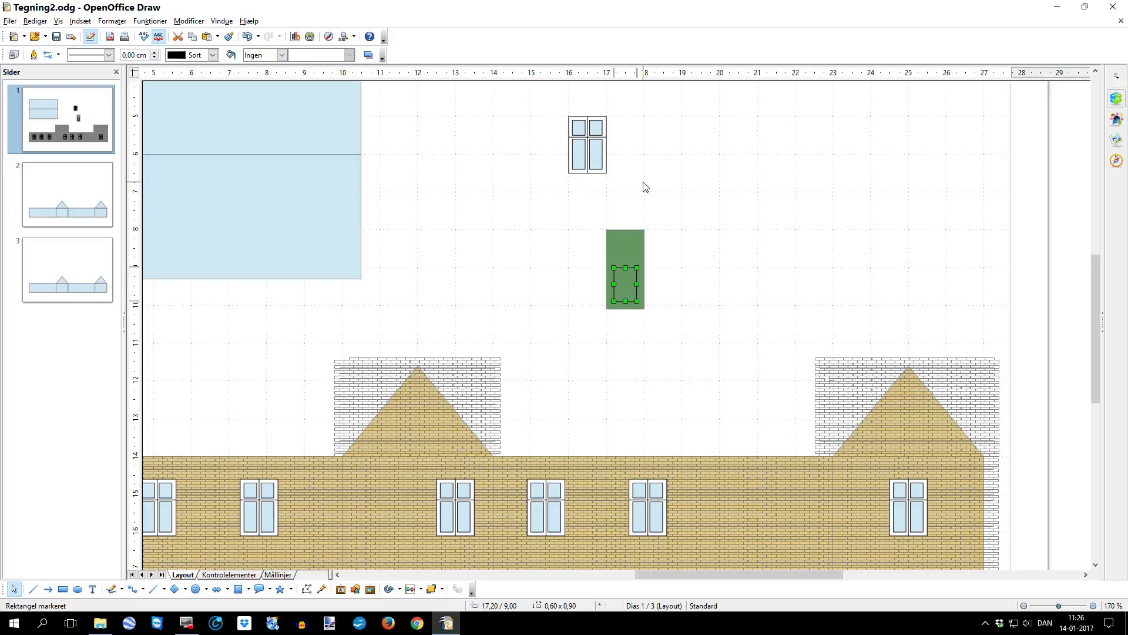
Copy the lower panel up to Y 8.00 cm and lower the copy's top edge to about Y 8.20 cm as the upper panel.
key("Up")
key("Up")
key("Up")
key("Up")
key("Up")
key("Up")
key("Up")
key("Up")
key("Up")
key("Up")
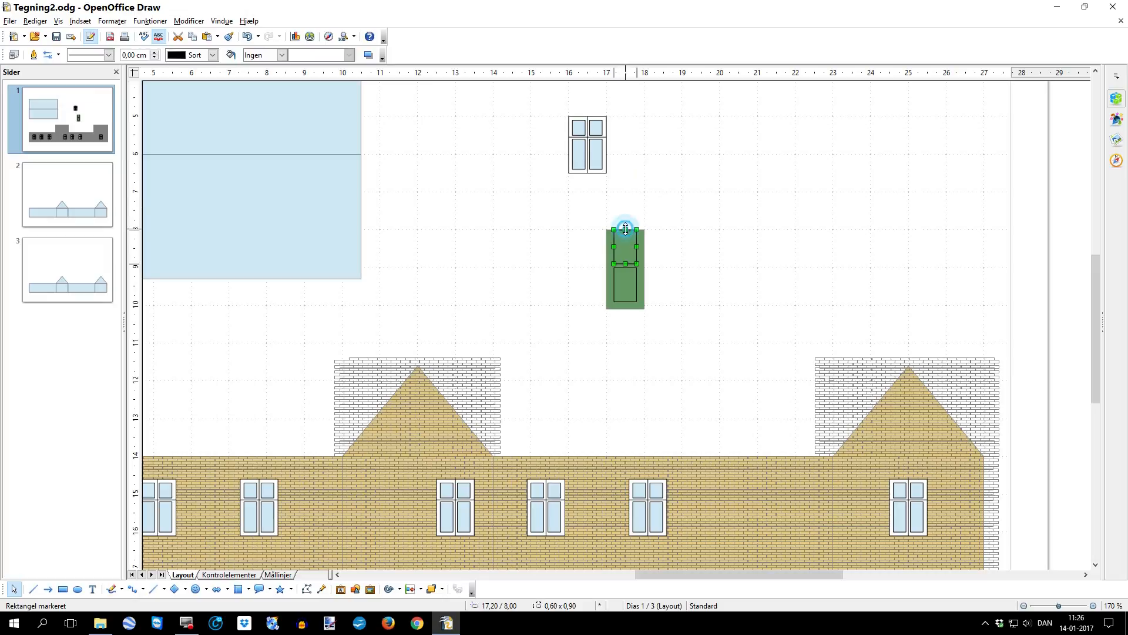
left_click_drag(626, 232, 625, 240)
left_click(681, 241)
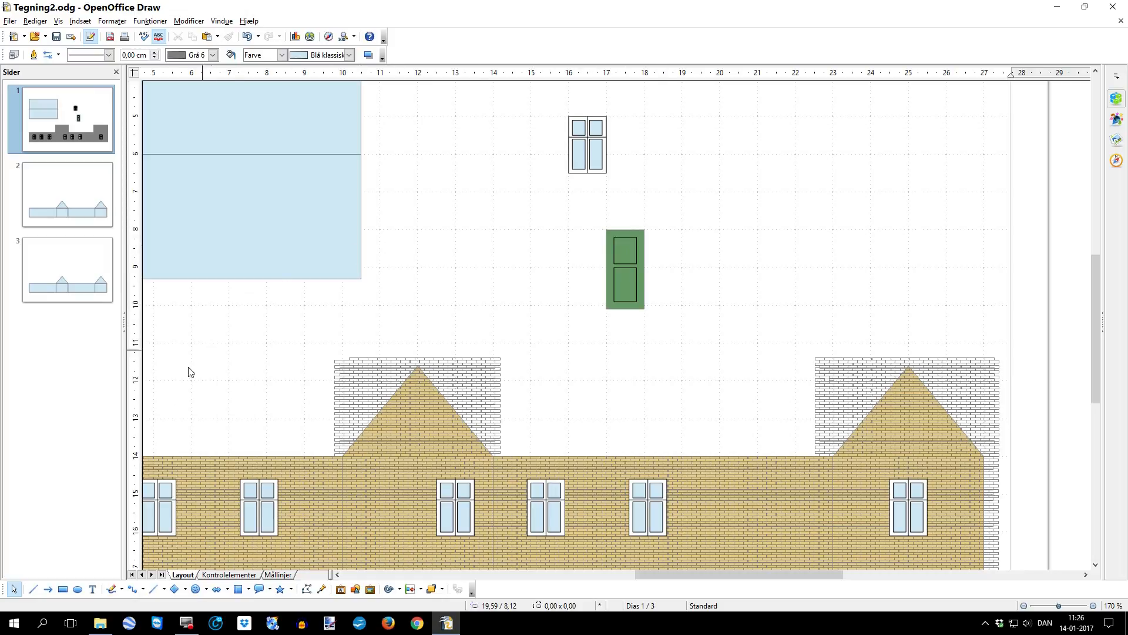
Draw a 0.20 cm horizontal handle line at X 17.00, Y 9.00 cm on the green door and review its line properties.
left_click(151, 590)
left_click_drag(606, 267, 608, 269)
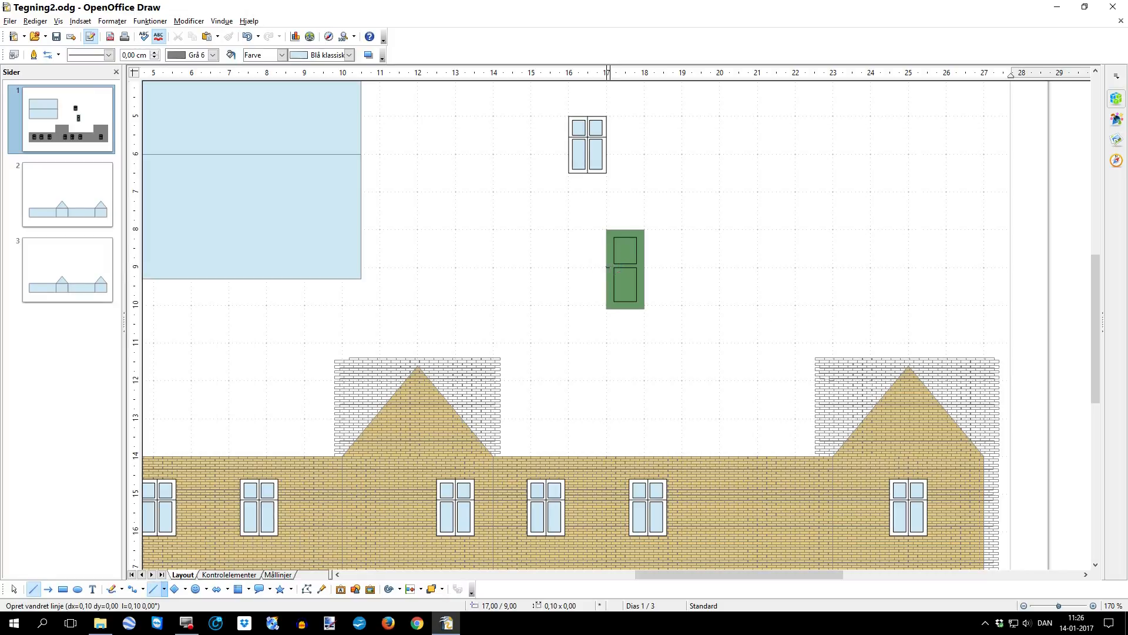
left_click_drag(609, 267, 610, 268)
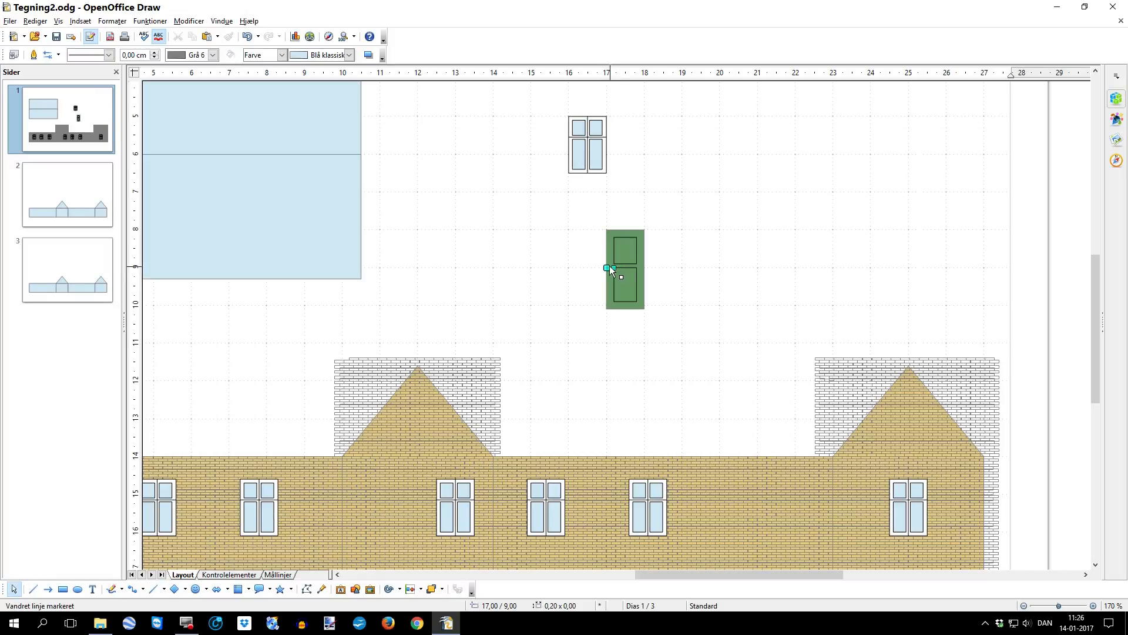
right_click(611, 267)
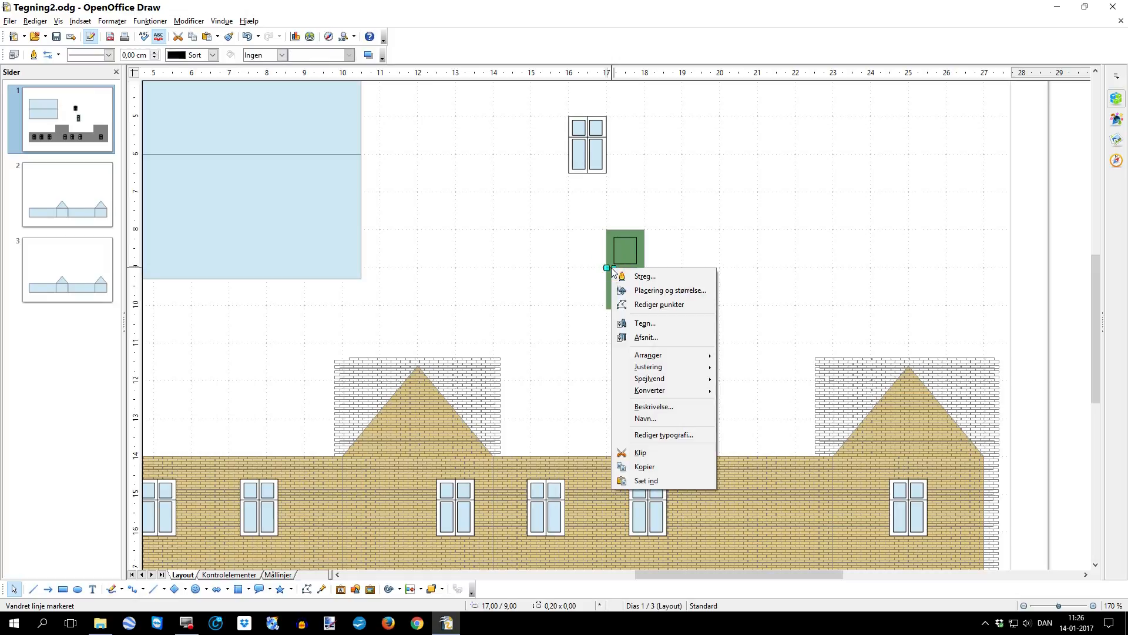
left_click(653, 279)
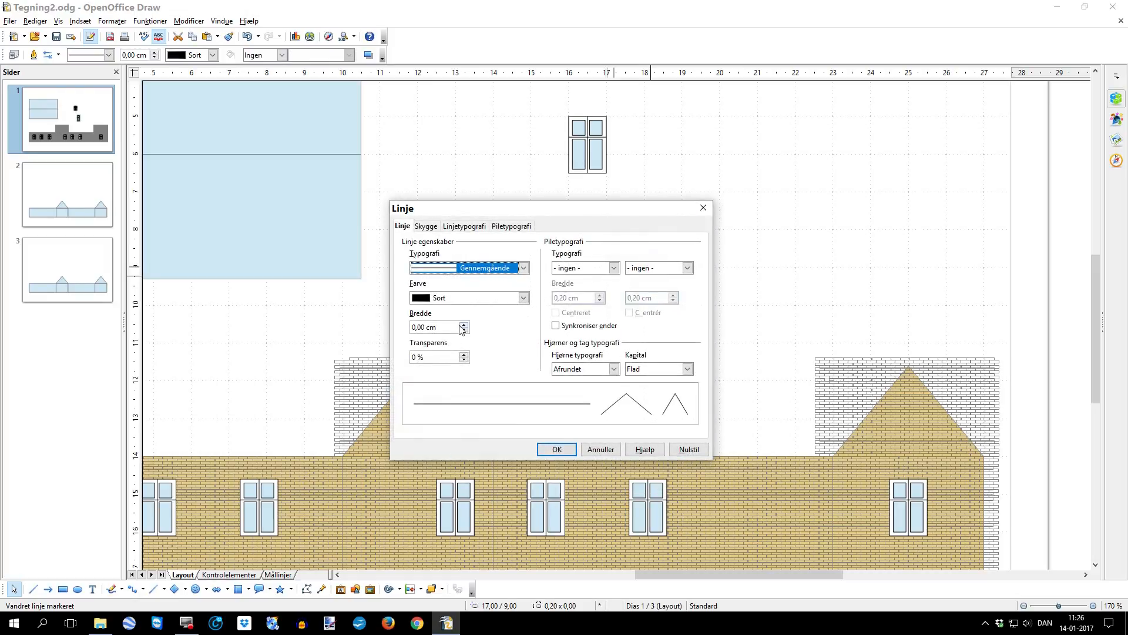
left_click(422, 327)
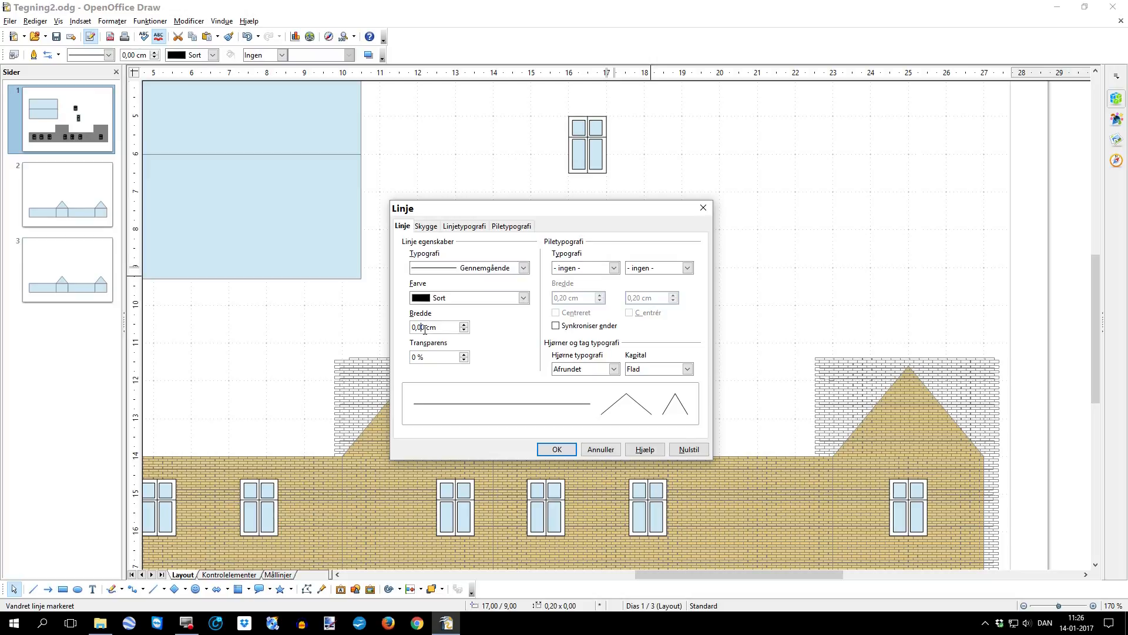
left_click(555, 449)
left_click(709, 296)
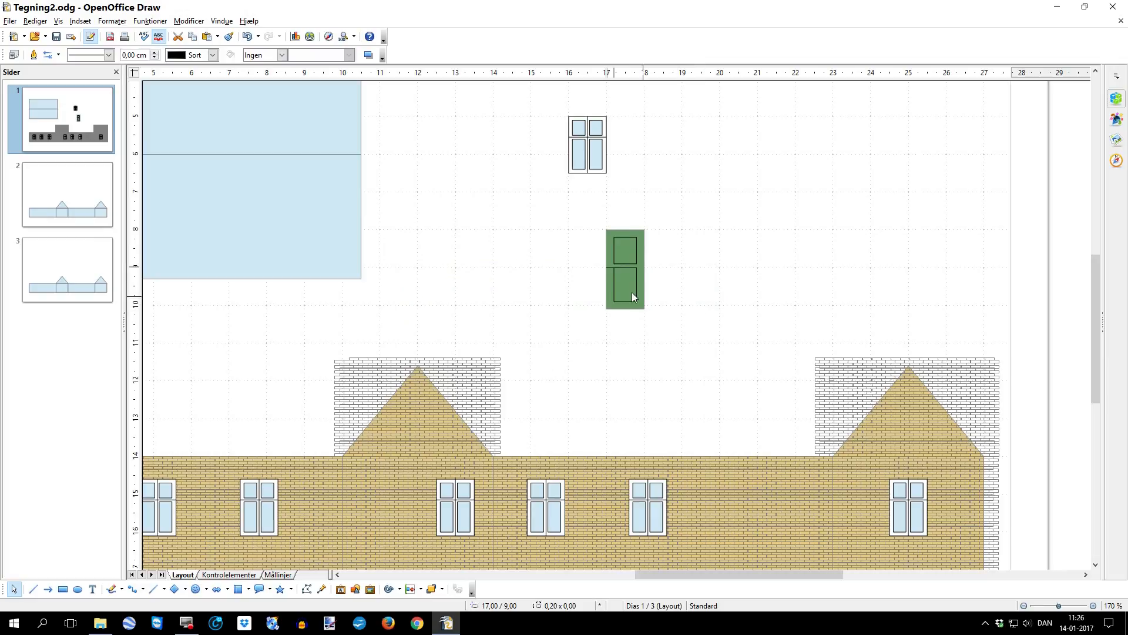
Adjust the short handle line slightly inward from the green door's edge.
left_click(608, 267)
left_click_drag(608, 267, 611, 265)
left_click(587, 318)
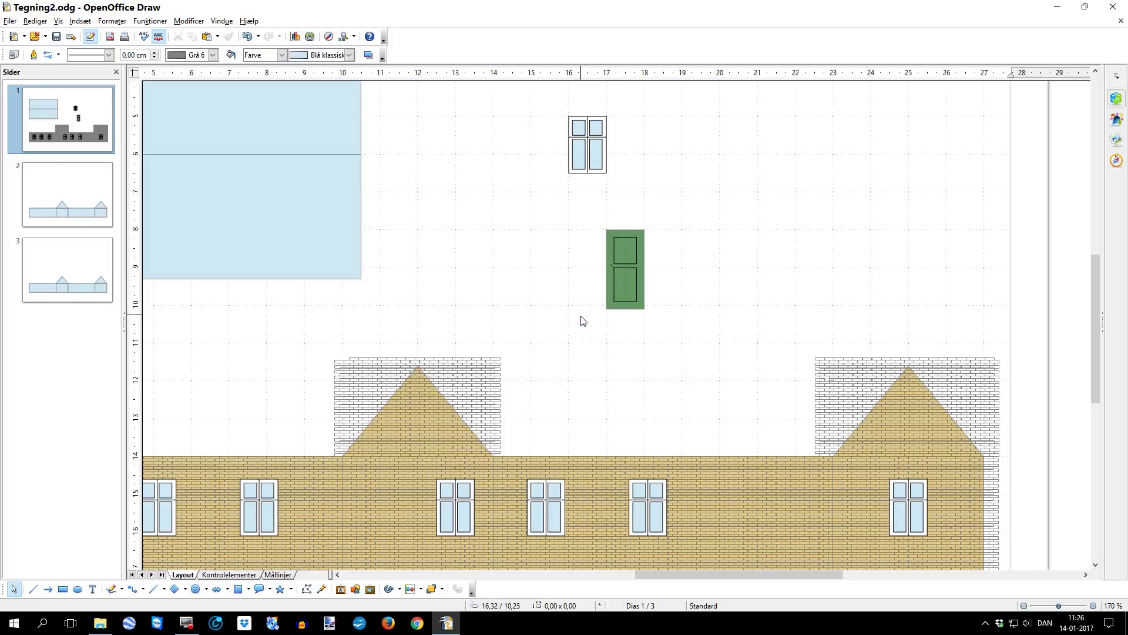
Draw a 0.80 × 1.90 cm frame rectangle at X 17.10, Y 8.10 cm over the door and set its line colour to Sort.
left_click_drag(595, 218, 673, 333)
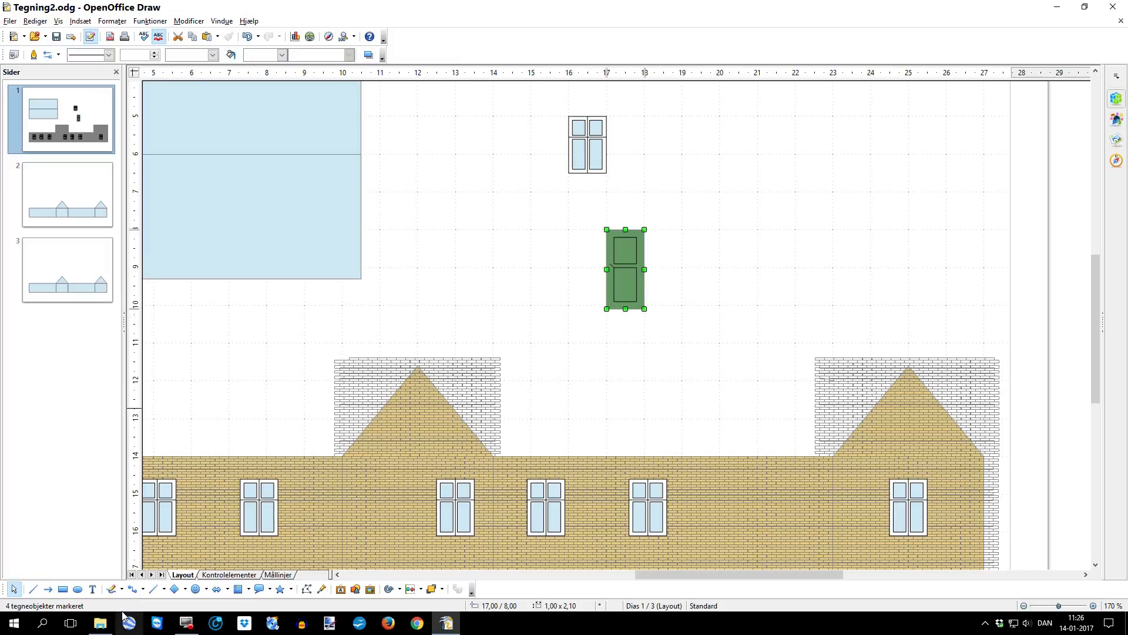
left_click(63, 589)
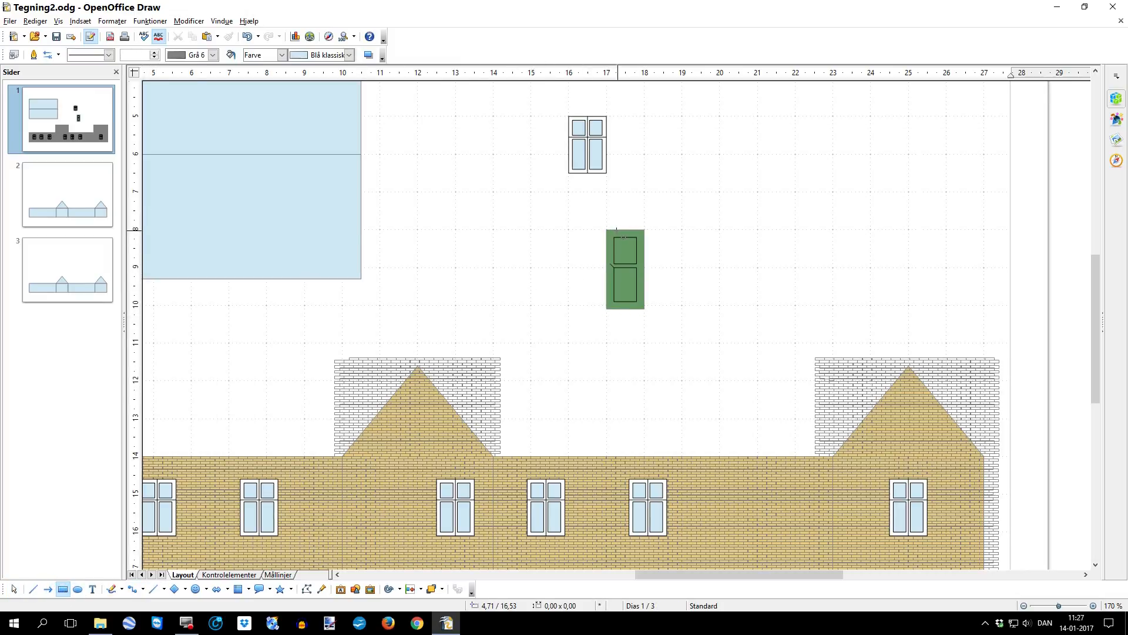
left_click_drag(607, 231, 641, 308)
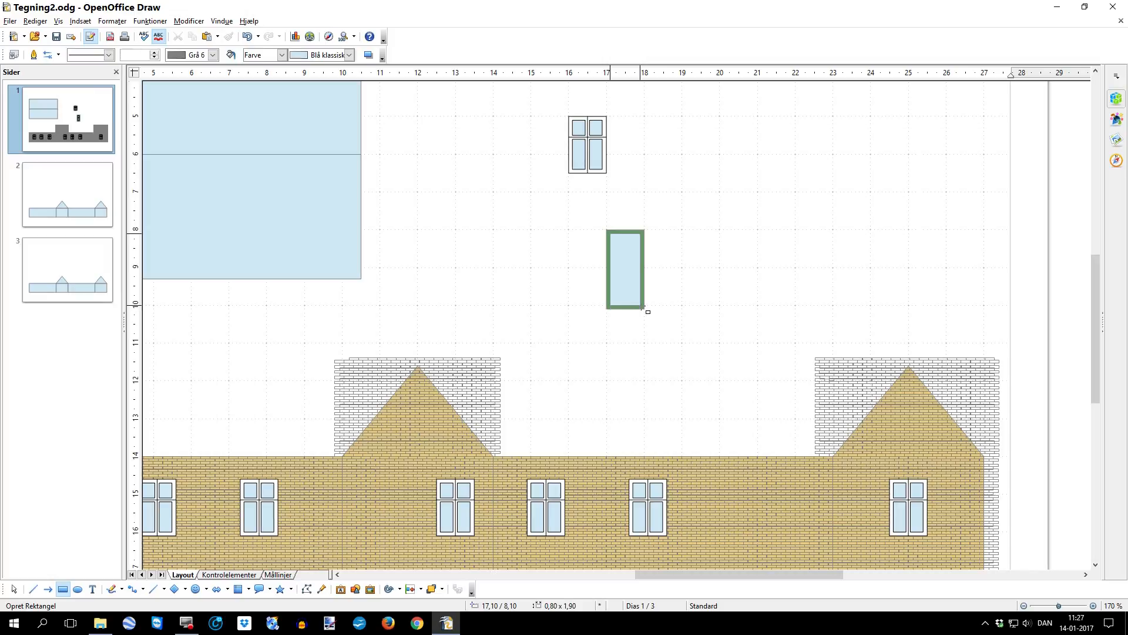
left_click_drag(644, 307, 641, 306)
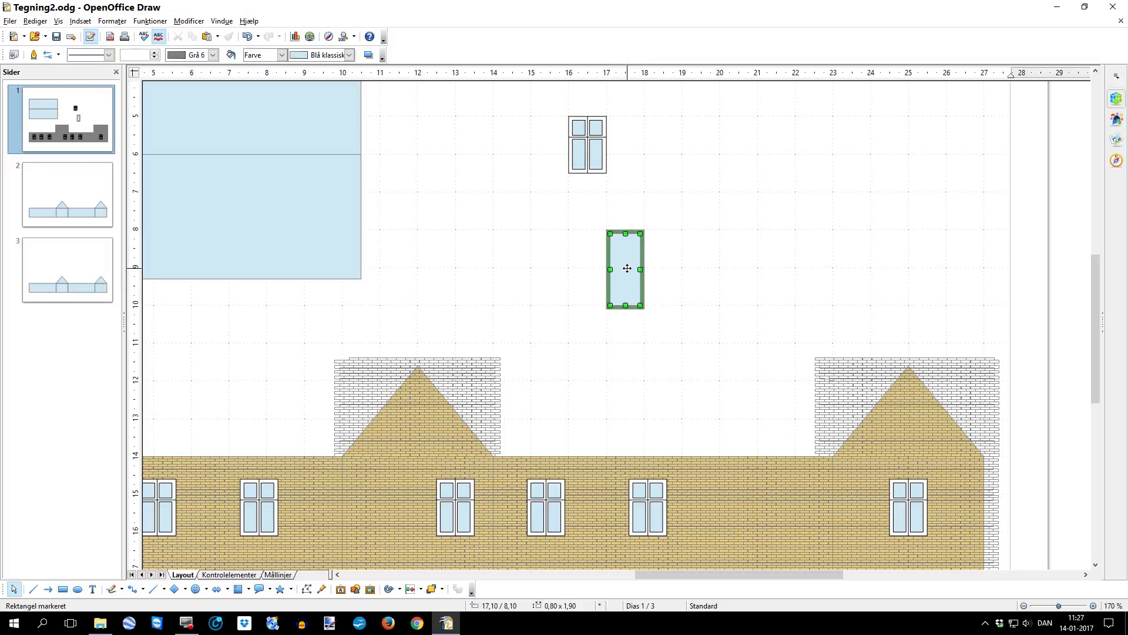
left_click(213, 54)
left_click(192, 114)
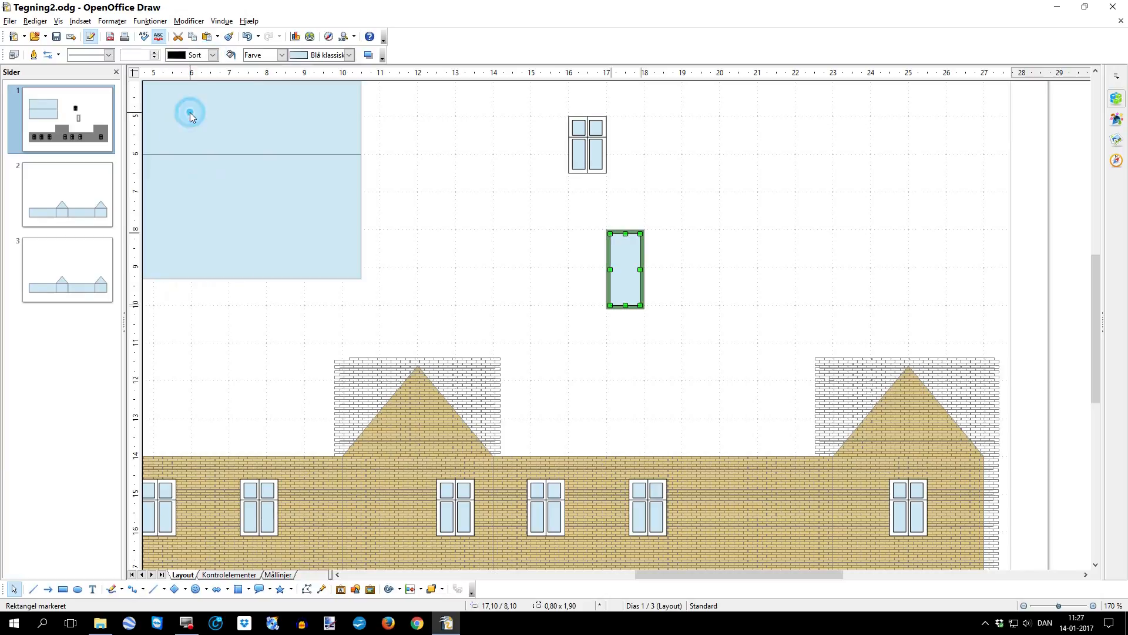
Open the area fill types for the frame rectangle on the door.
left_click(281, 55)
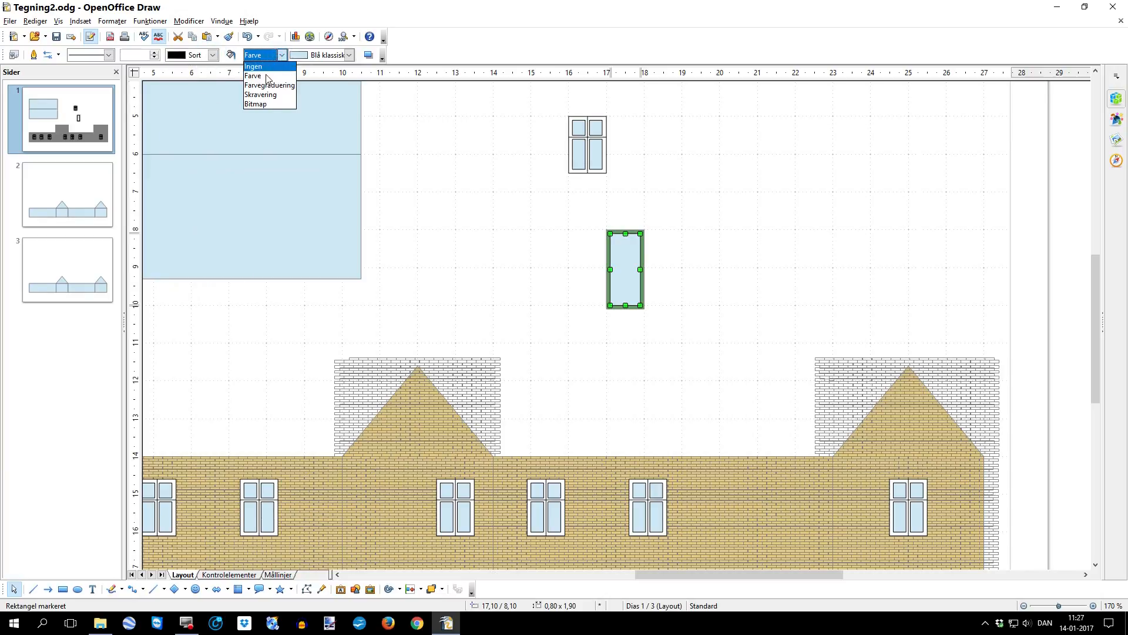
Remove the fill from the green door's inner rectangle, and move the complete door onto the brick wall between the two rightmost windows.
left_click(273, 71)
left_click(722, 318)
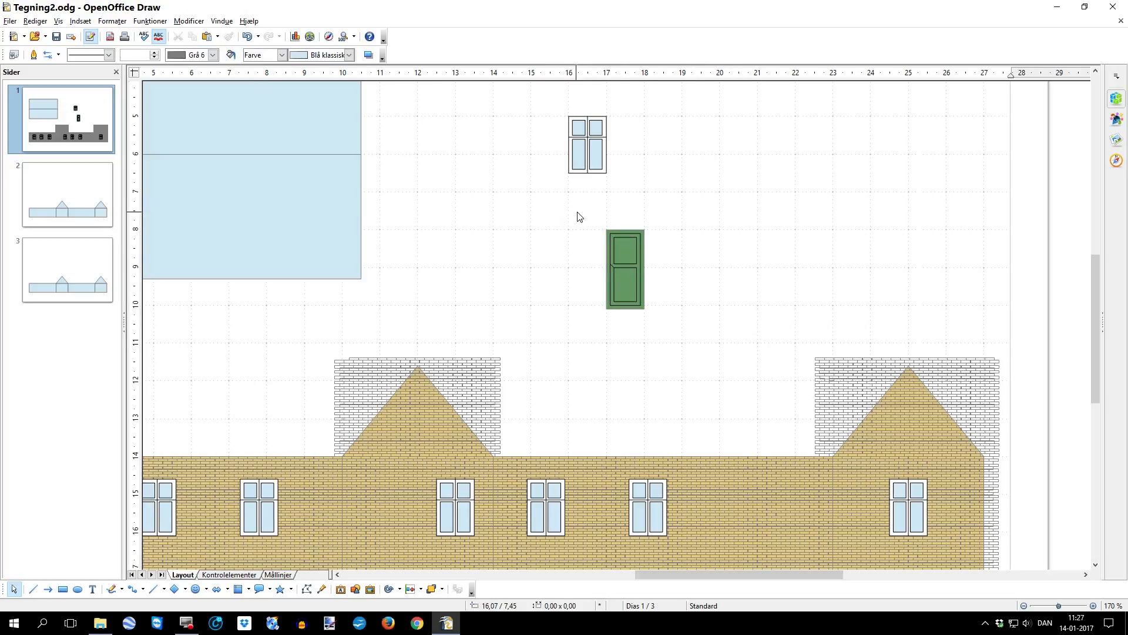
left_click_drag(581, 210, 705, 354)
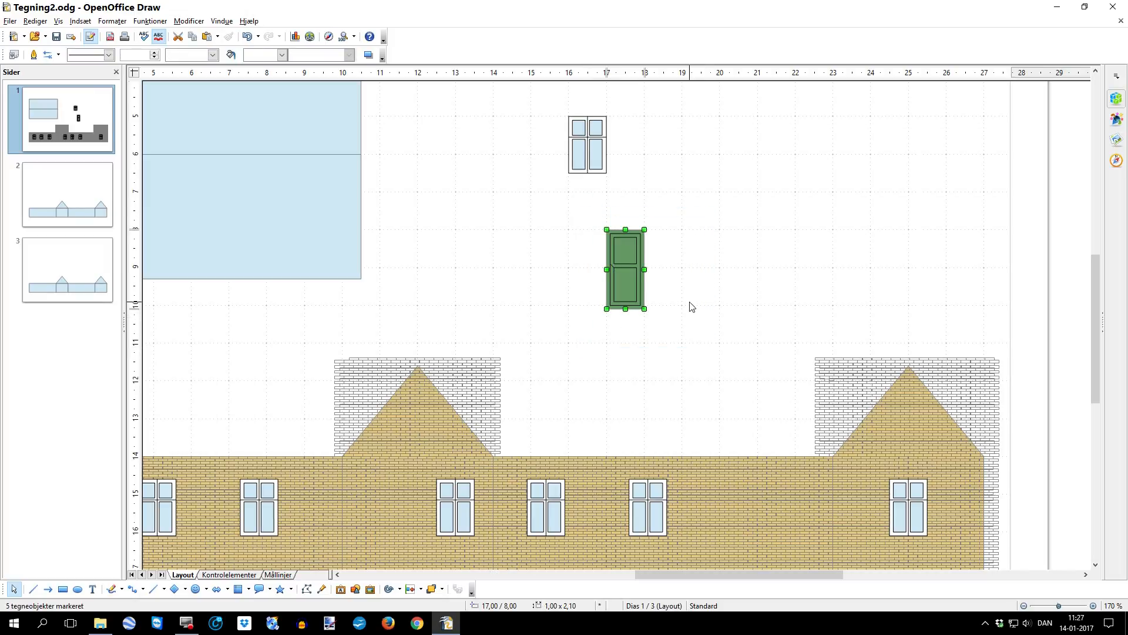
left_click_drag(628, 278, 758, 539)
left_click(757, 321)
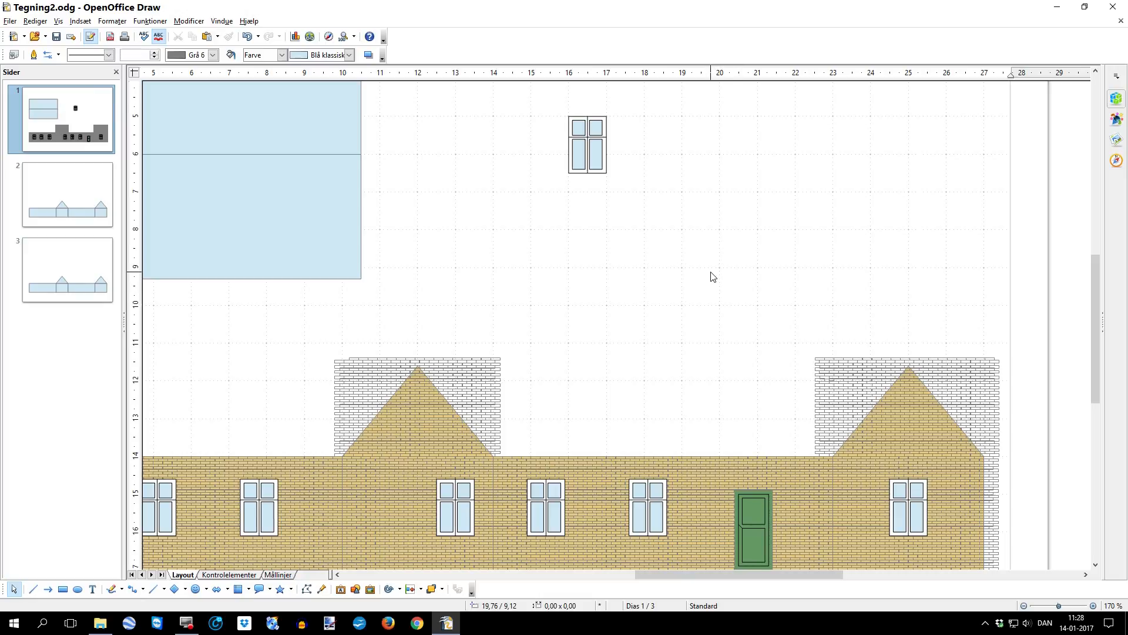
Delete the spare window lying above the building on page 1.
scroll(713, 276, "down", 3)
left_click_drag(617, 210, 718, 287)
key("Delete")
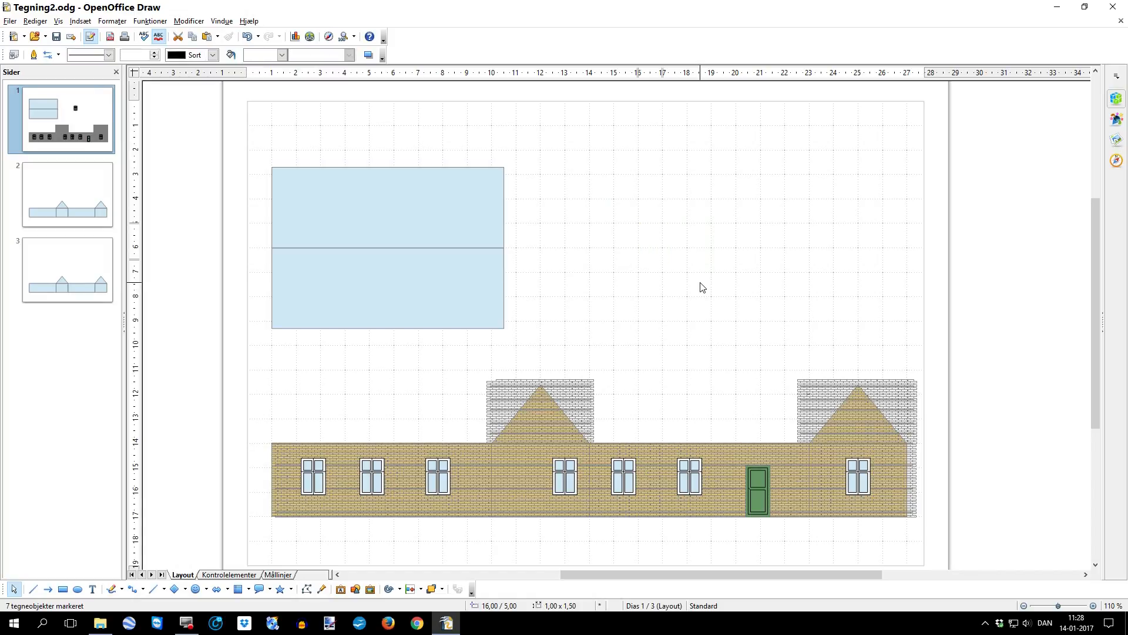
Copy all the windows and the door from the brick facade on page 1, and open page 2.
scroll(980, 290, "down", 3)
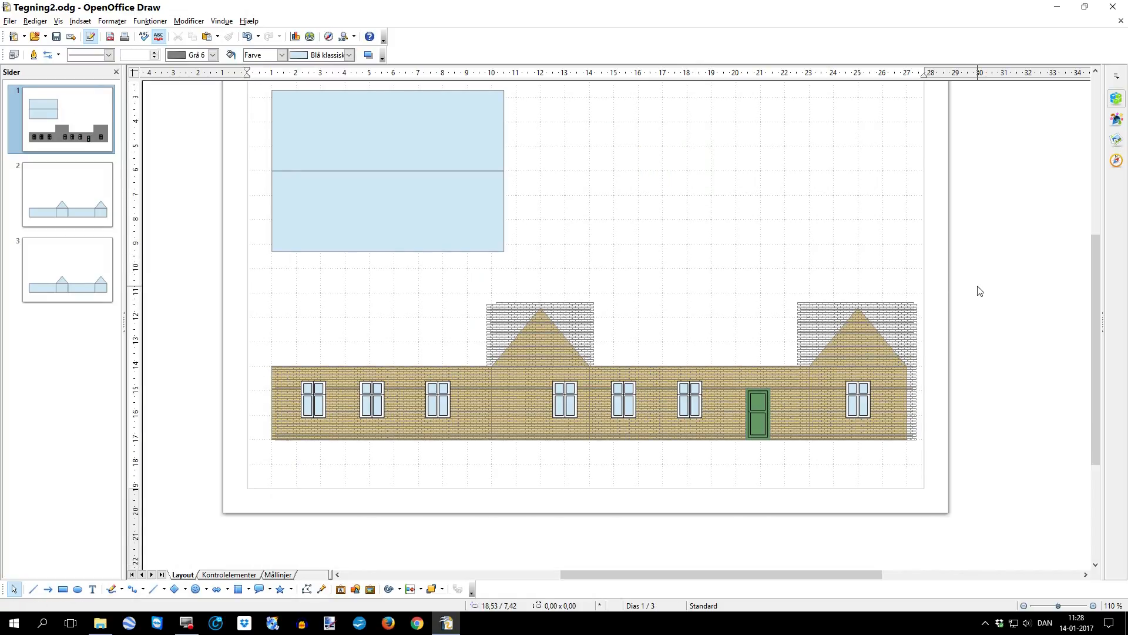
scroll(979, 290, "down", 1)
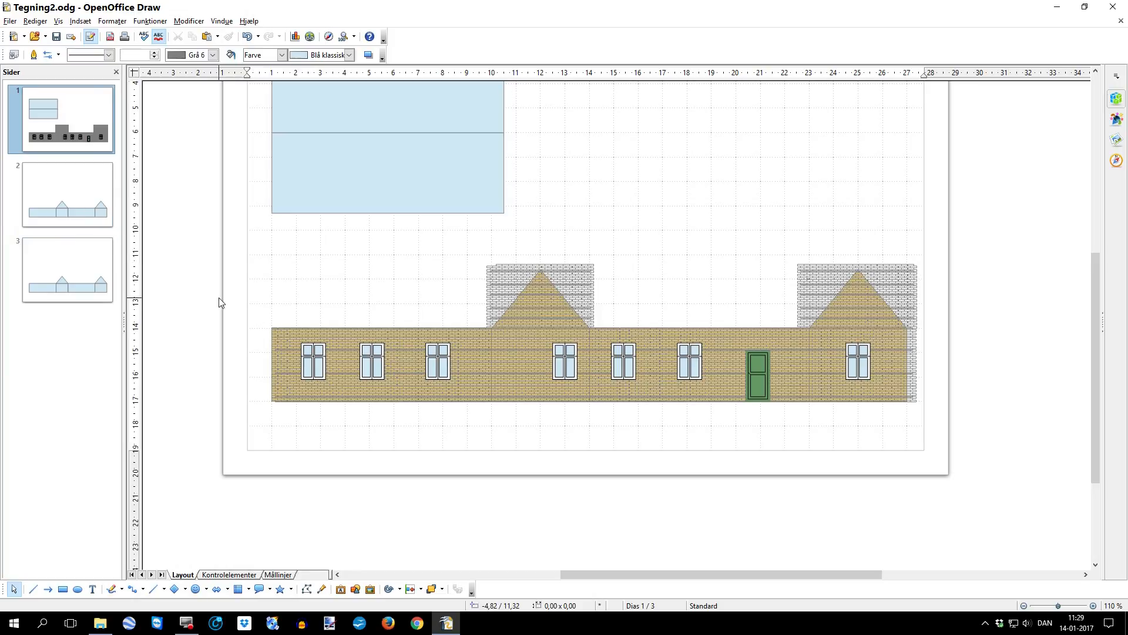
mouse_move(255, 338)
left_mouse_down()
mouse_move(534, 418)
mouse_move(921, 418)
mouse_move(892, 424)
left_mouse_up()
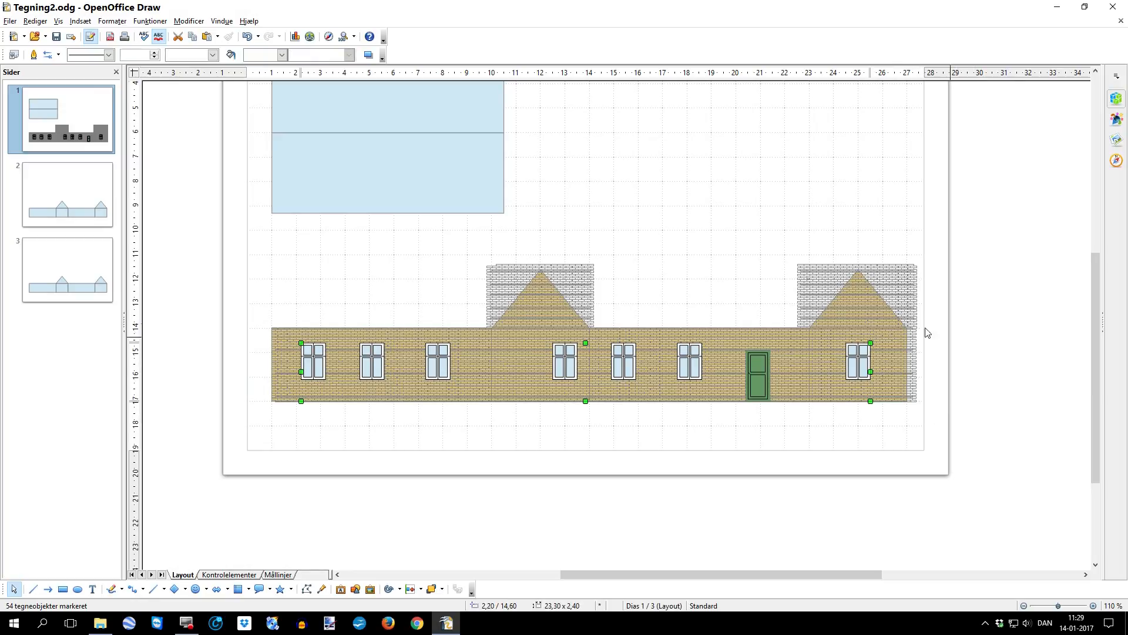
left_click(76, 189)
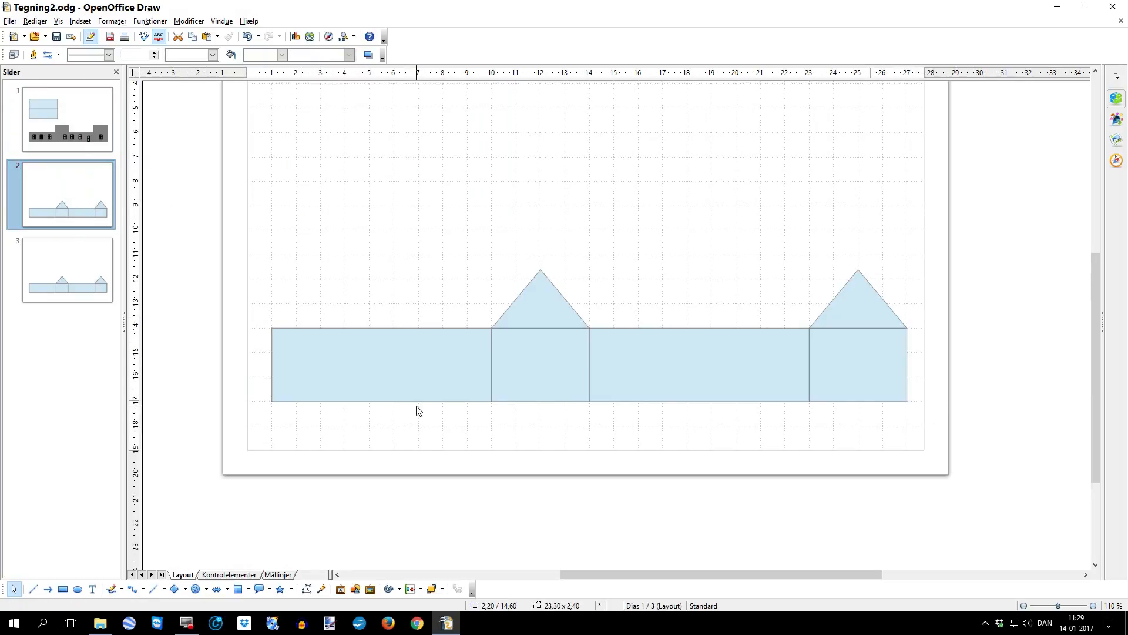
Set the fill of all the building outline shapes on page 2 to Ingen, and paste the copied windows and door onto the outline.
left_click_drag(919, 421, 260, 254)
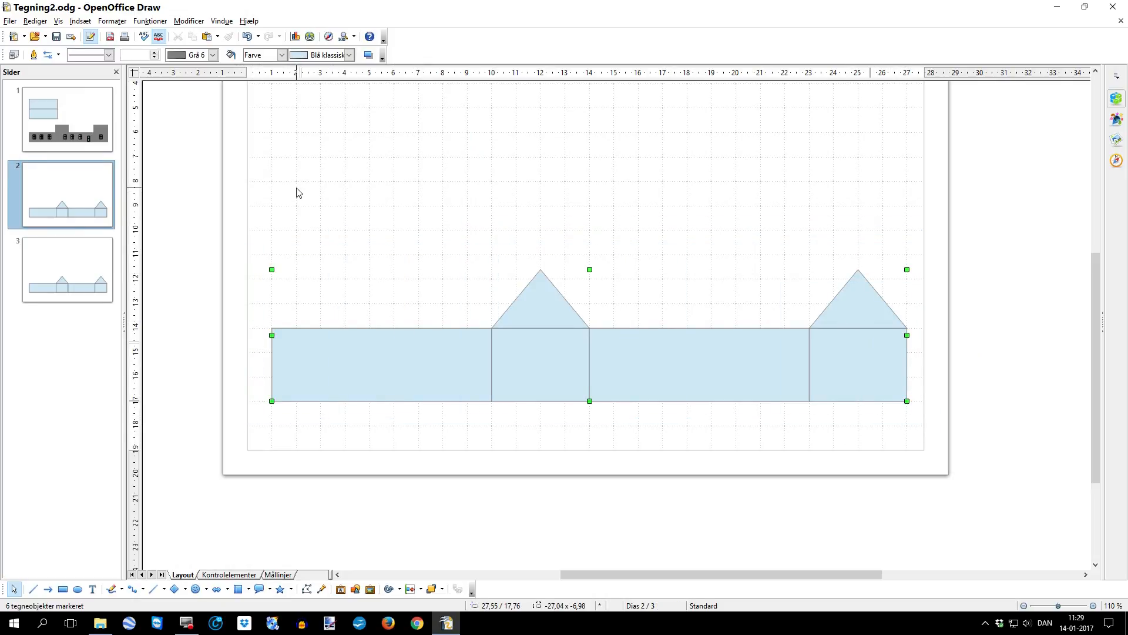
left_click(277, 55)
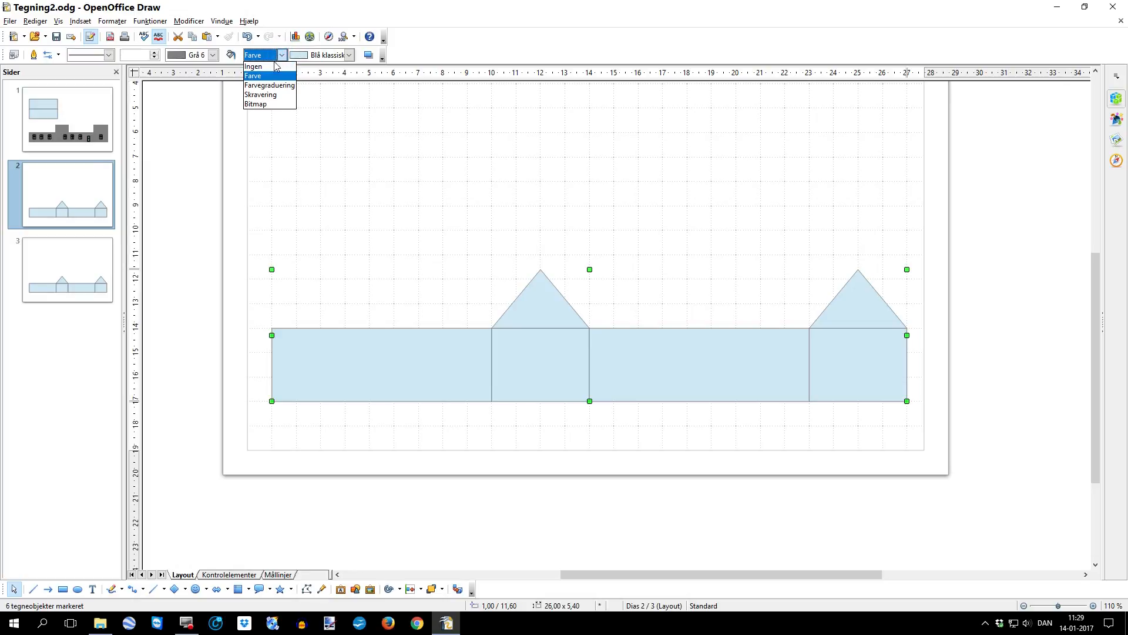
left_click(277, 65)
left_click(357, 175)
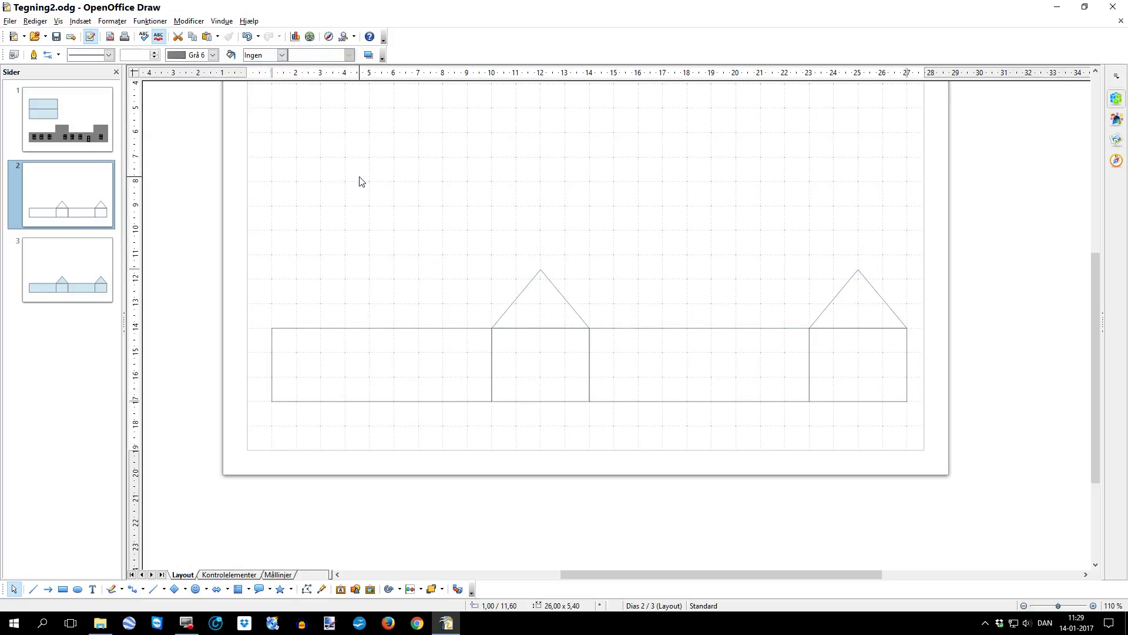
key("ctrl+v")
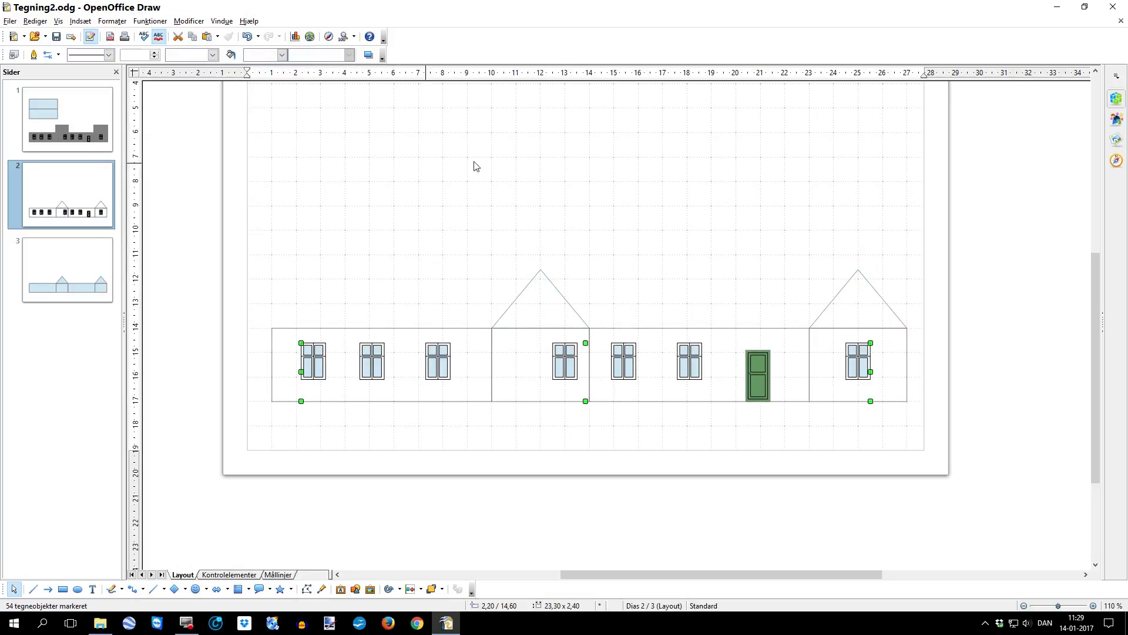
left_click(730, 172)
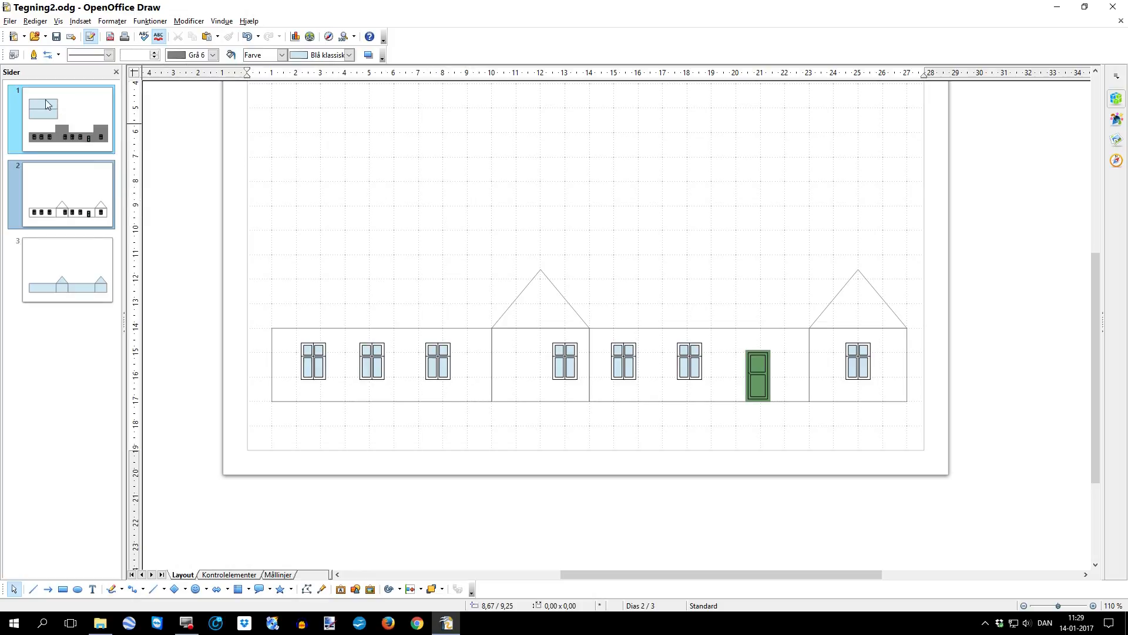
On page 1, draw a rectangle 0.40 cm wide and 0.60 cm high at X 13.00, Y 7.00 beside the large blue rectangles.
left_click(73, 104)
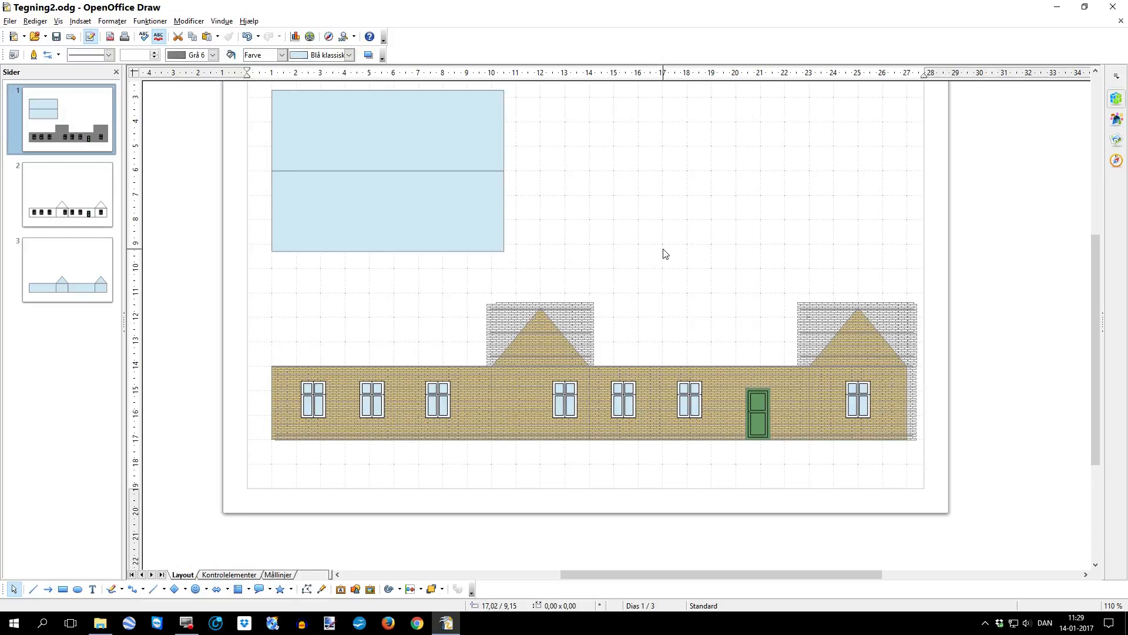
scroll(665, 254, "up", 1)
scroll(664, 254, "down", 1)
scroll(665, 254, "up", 1)
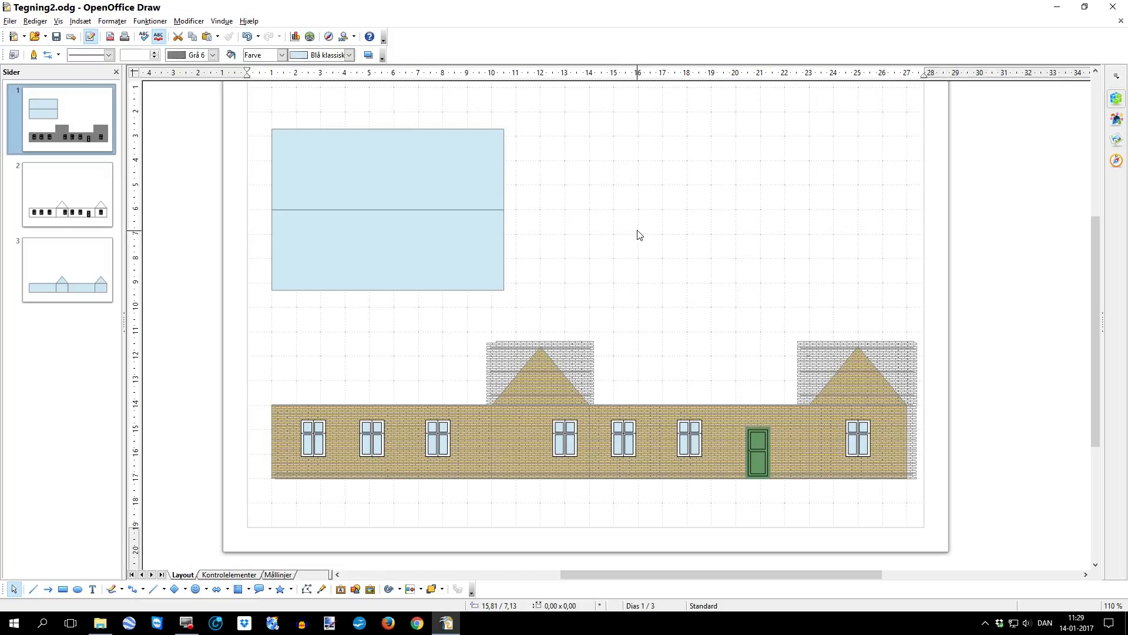
left_click(824, 92)
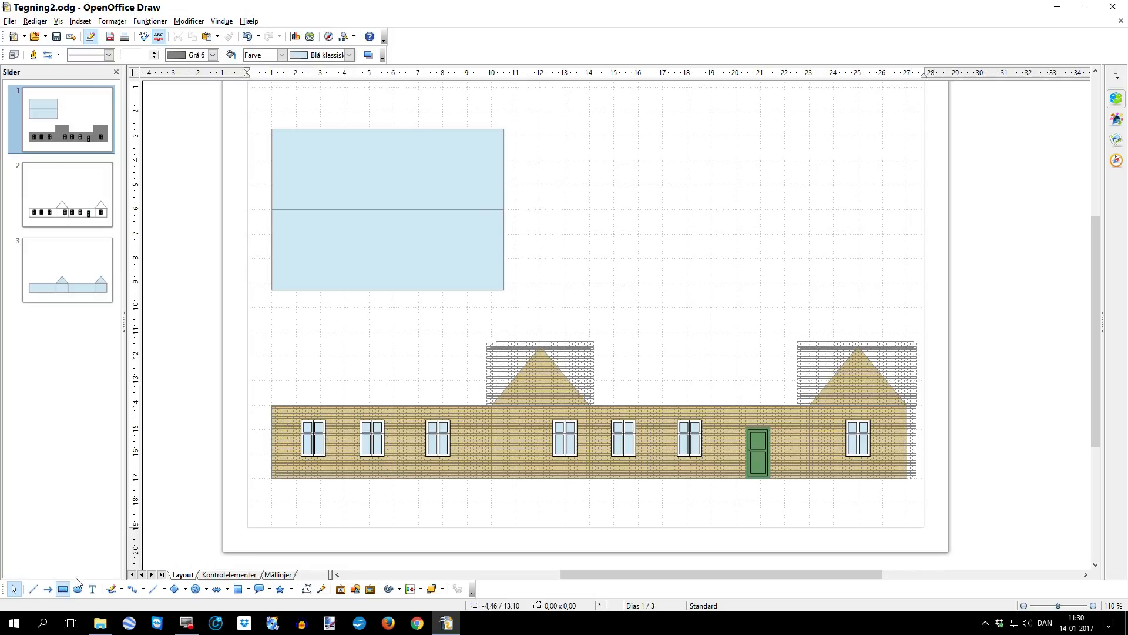
left_click(61, 590)
left_click_drag(565, 234, 572, 247)
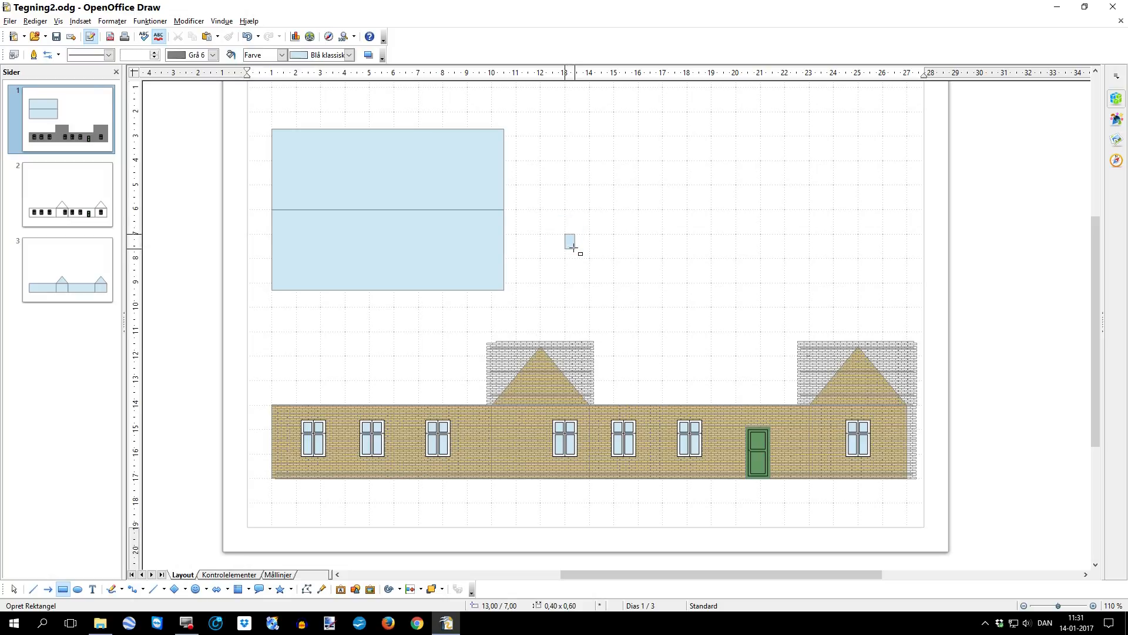
left_click_drag(574, 247, 574, 247)
Check the small rectangle's exact position and size.
right_click(571, 242)
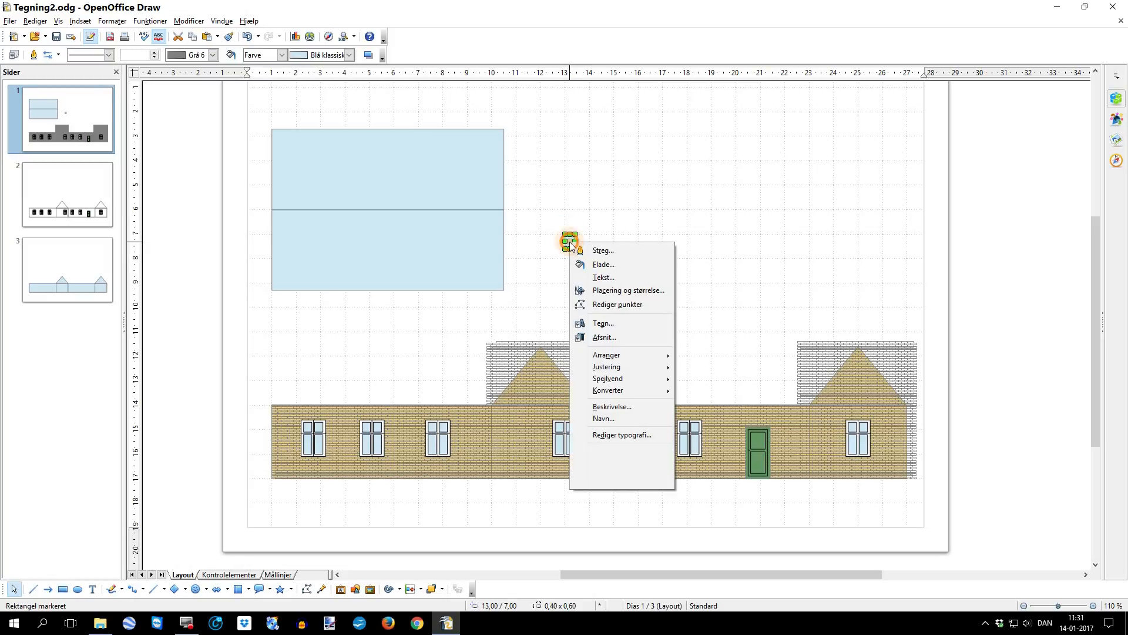
left_click(601, 291)
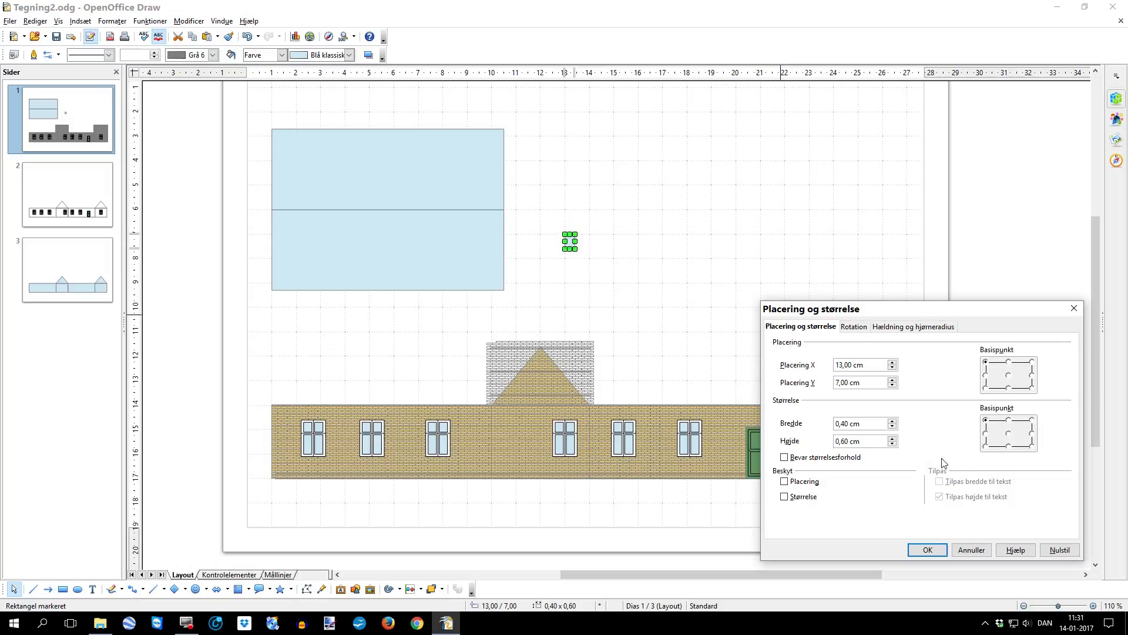
left_click(927, 551)
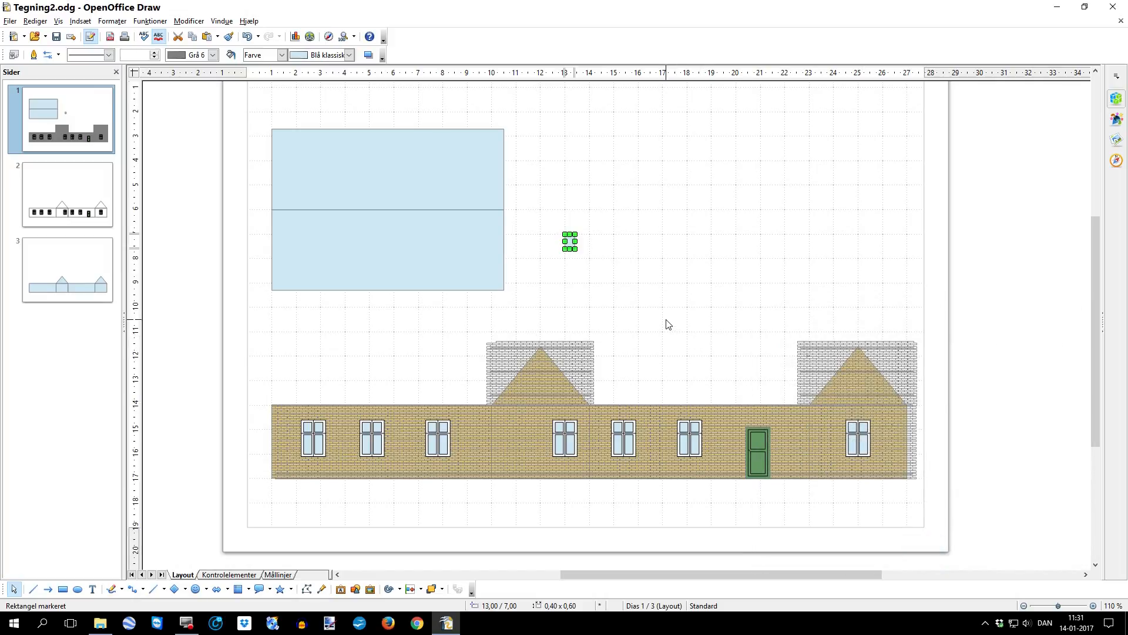
Duplicate the small rectangle and place the copy flush against its right edge.
key("Right")
key("Right")
key("Right")
key("Right")
key("Right")
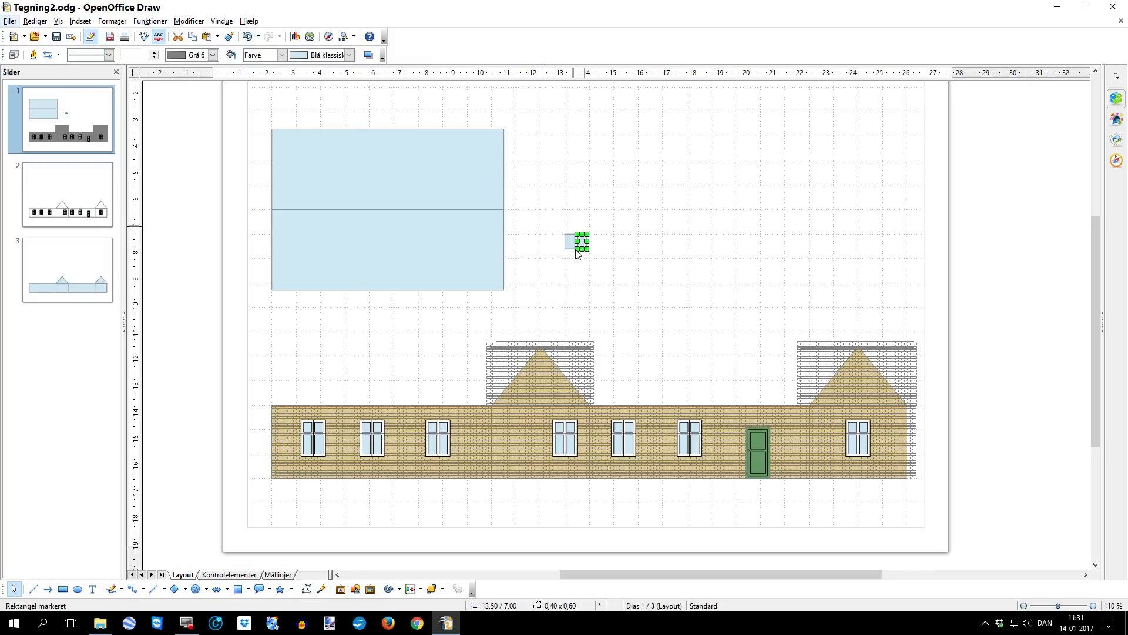
scroll(575, 248, "up", 4)
scroll(575, 249, "up", 4)
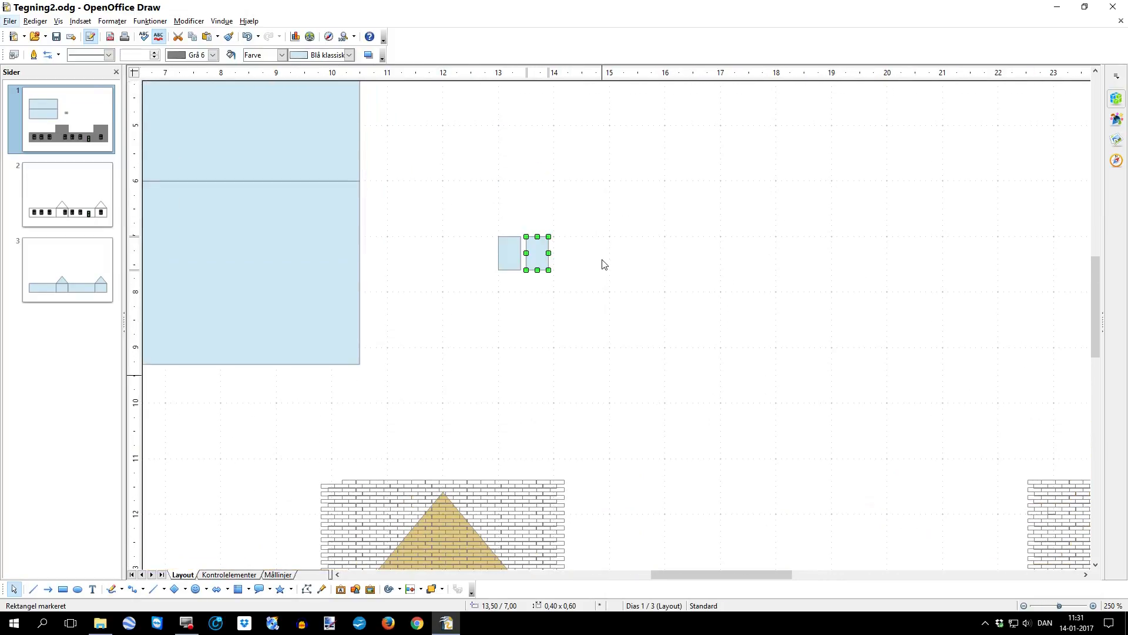
key("Left")
Duplicate the pair of small rectangles and place the copy flush to its right, making a row of four.
mouse_move(534, 255)
left_mouse_down()
mouse_move(522, 254)
mouse_move(585, 287)
left_mouse_up()
left_click(569, 269)
left_click(490, 224)
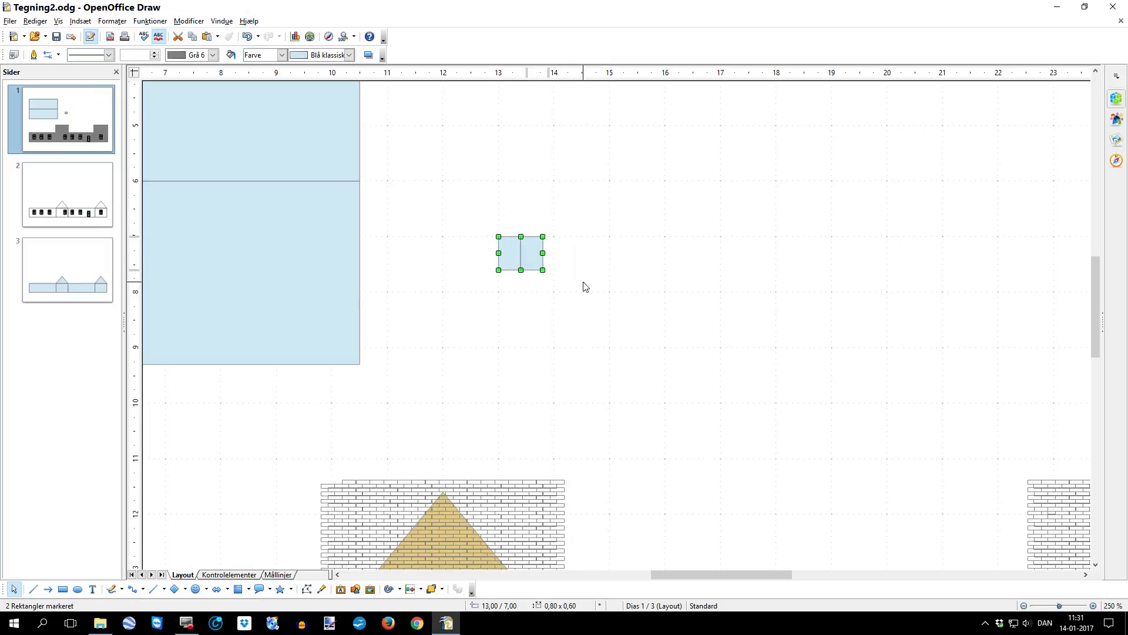
key("ctrl+c")
key("ctrl+v")
key("Right")
key("Right")
key("Right")
key("Right")
key("Right")
key("Right")
key("Right")
key("Right")
key("Right")
key("Left")
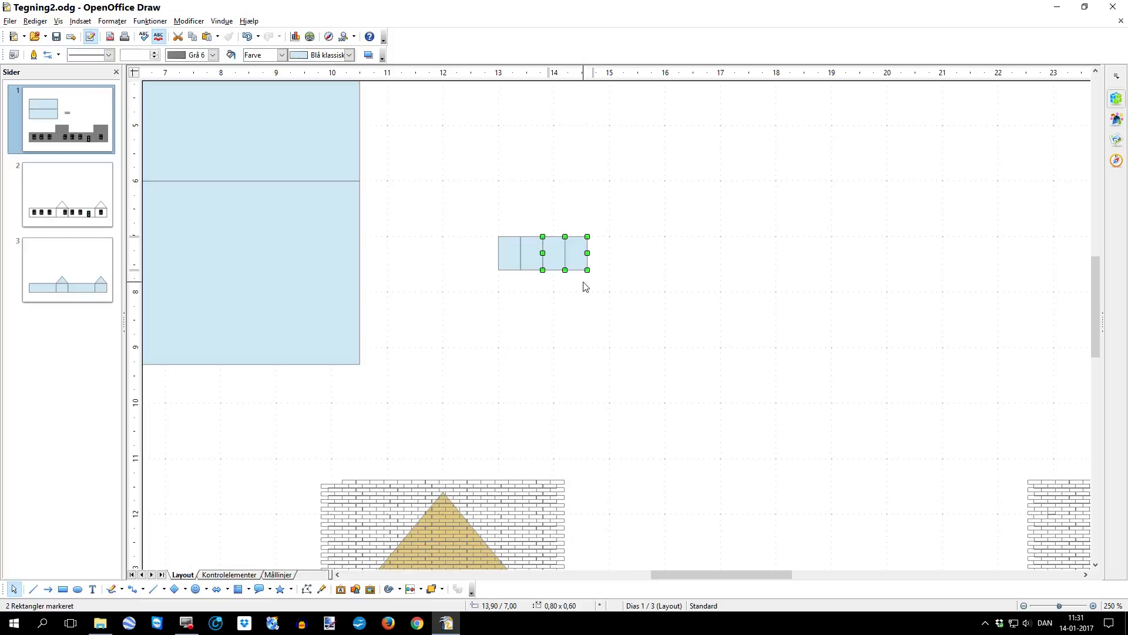
Duplicate the row of four rectangles and place the copy flush at its right end, making a row of eight.
scroll(585, 286, "up", 1)
left_click_drag(483, 274, 630, 351)
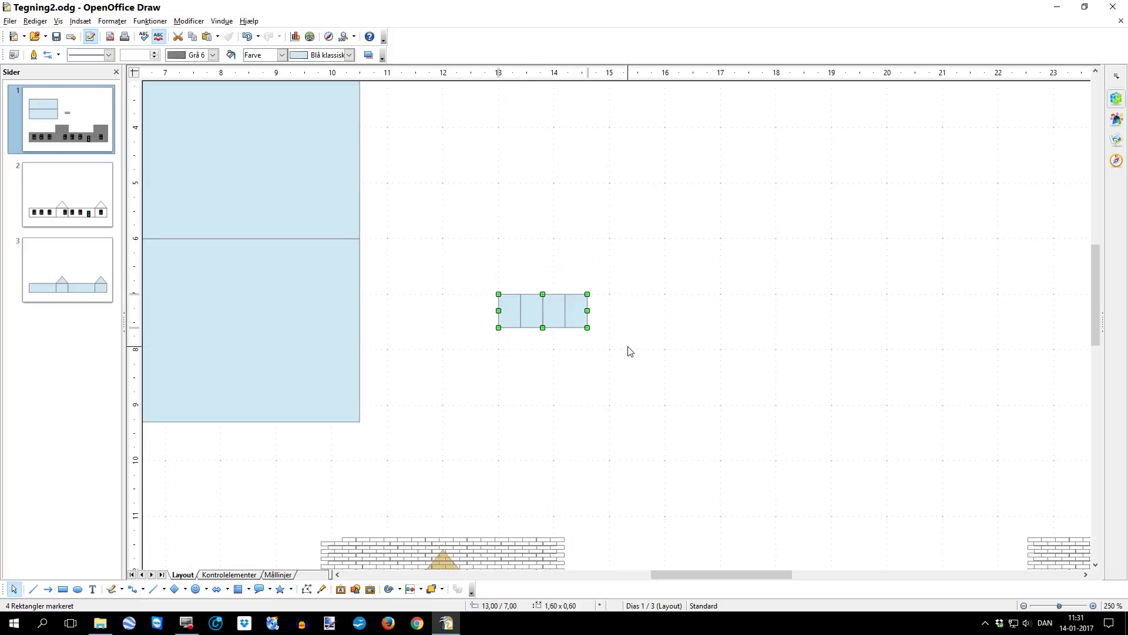
key("ctrl+c")
key("ctrl+v")
key("Right")
key("Right")
key("Right")
key("Right")
key("Right")
key("Right")
key("Right")
key("Right")
key("Right")
key("Right")
key("Right")
key("Right")
key("Right")
key("Right")
key("Right")
key("Right")
key("Right")
key("Right")
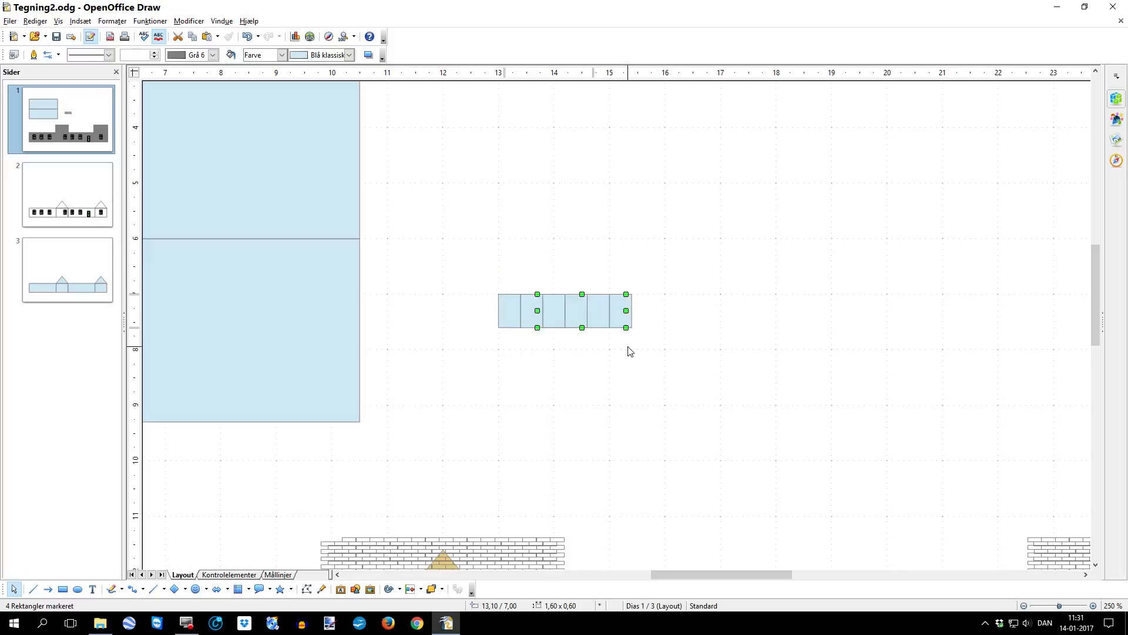
key("Left")
key("Left")
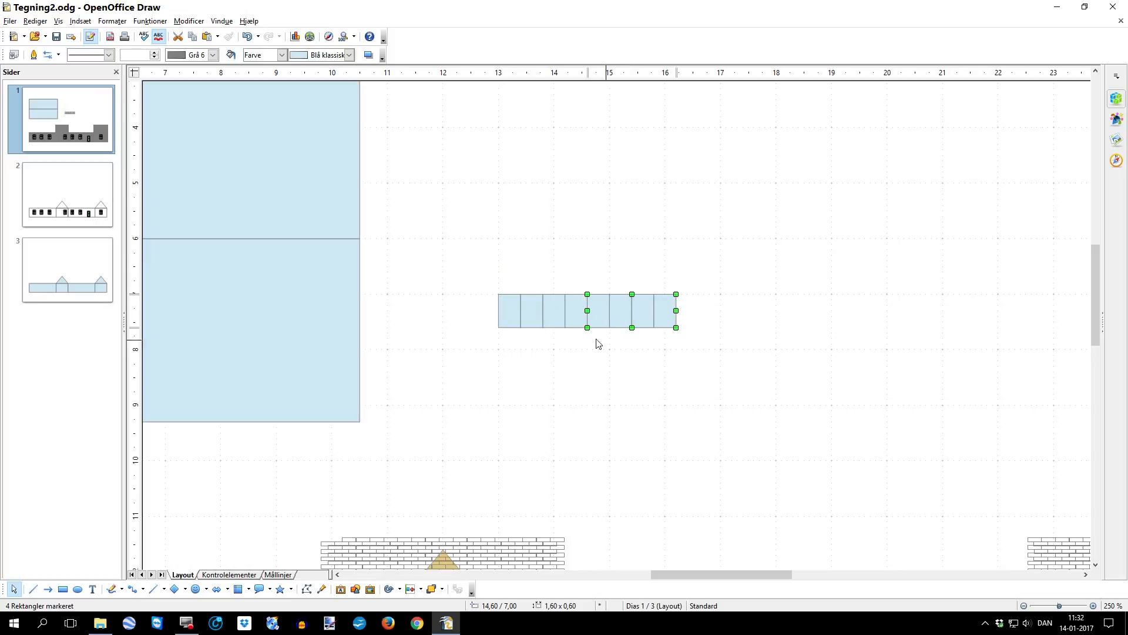
Duplicate the row of eight rectangles and place the copy flush at its right end, making a row of sixteen.
left_click_drag(458, 283, 727, 372)
key("ctrl+c")
key("ctrl+v")
key("Right")
key("Right")
key("Right")
key("Right")
key("Right")
key("Right")
key("Right")
key("Right")
key("Right")
key("Right")
key("Right")
key("Right")
key("Right")
key("Right")
key("Right")
key("Right")
key("Right")
key("Right")
key("Right")
key("Right")
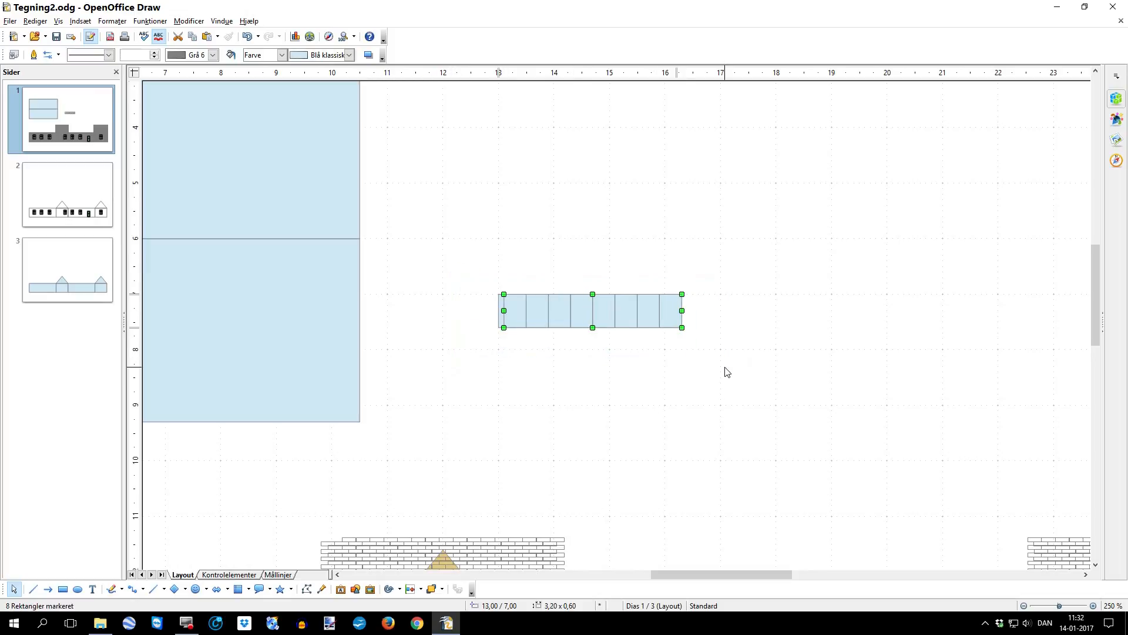
key("Right")
key("Right")
key("Right")
key("Right")
key("Right")
key("Right")
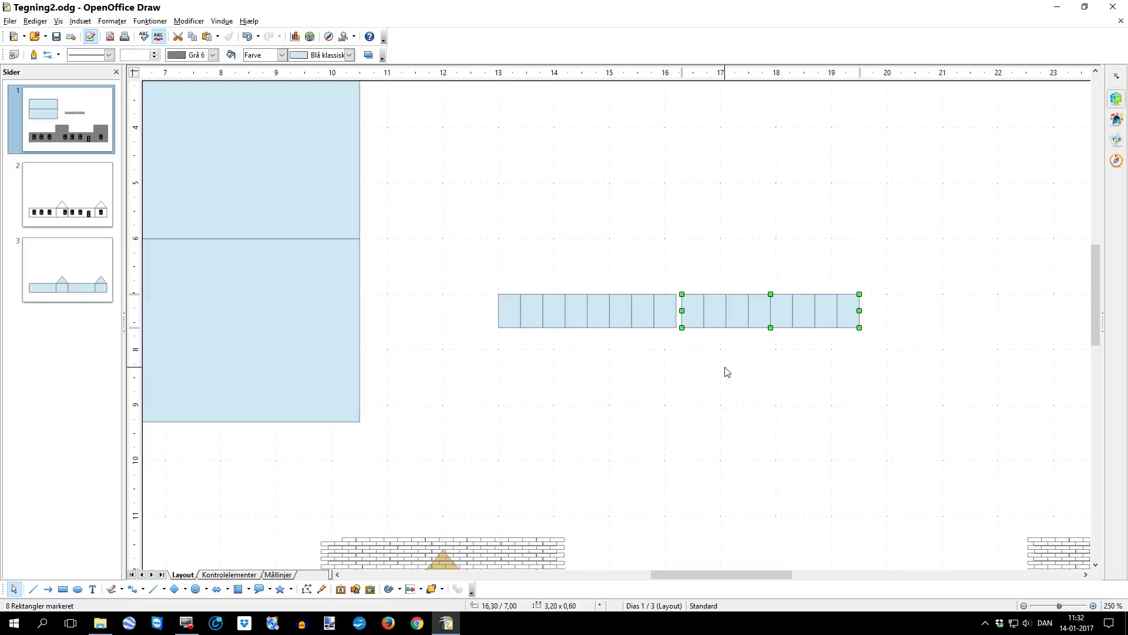
key("Left")
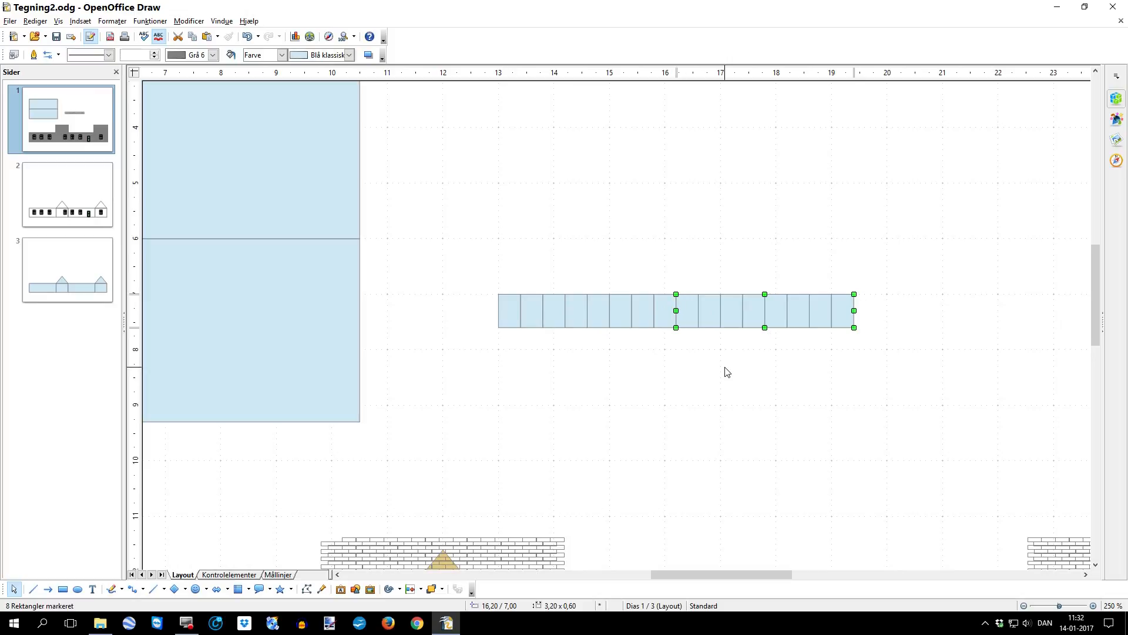
Duplicate the row of sixteen rectangles and place the copy flush at its right end to extend the row.
left_click_drag(461, 274, 876, 361)
key("Right")
key("Right")
key("Right")
key("Right")
key("Right")
key("Right")
key("Right")
key("Right")
key("Right")
key("Right")
key("Right")
key("Right")
key("Right")
key("Right")
key("Right")
key("Right")
key("Right")
key("Right")
key("Right")
key("Right")
key("Right")
key("Right")
key("Right")
key("Right")
key("Right")
key("Right")
key("Right")
key("Right")
key("Right")
key("Right")
key("Right")
key("Right")
key("Right")
key("Right")
key("Right")
key("Right")
key("Right")
key("Right")
key("Right")
key("Right")
key("Right")
key("Right")
key("Right")
key("Right")
key("Right")
key("Right")
key("Right")
key("Right")
key("Right")
key("Right")
key("Right")
key("Right")
key("Right")
key("Right")
key("Right")
key("Right")
key("Right")
key("Right")
key("Right")
key("Right")
key("Right")
key("Right")
key("Right")
key("Right")
key("Right")
key("Left")
key("Left")
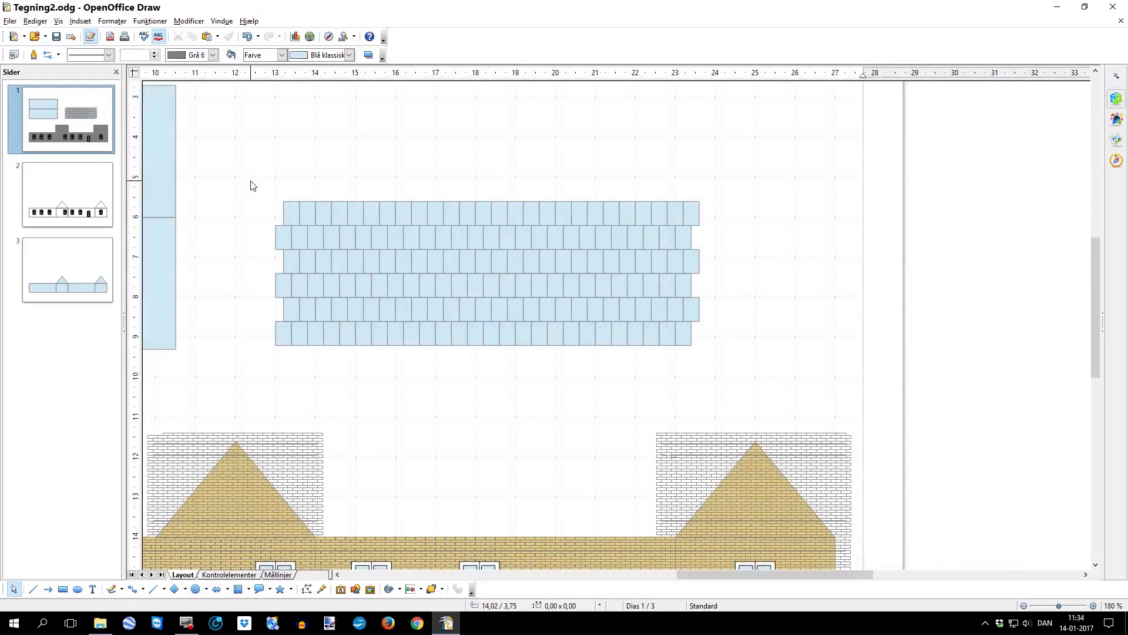
Fill all six staggered rows of small rectangles with the colour Grå 7.
left_click_drag(243, 179, 744, 365)
right_click(512, 272)
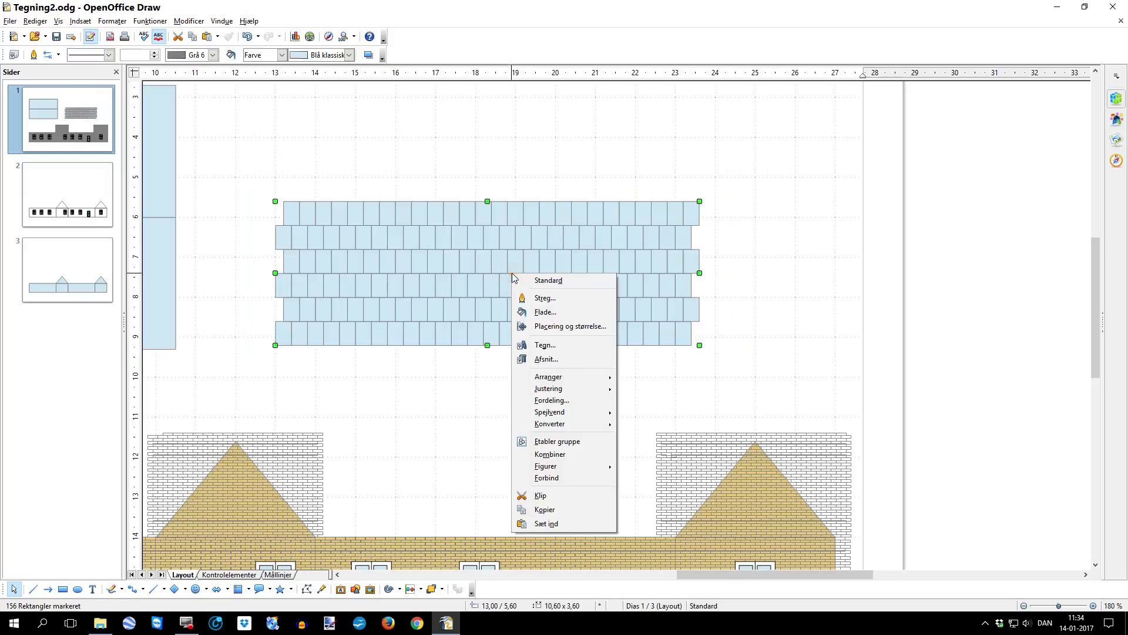
left_click(544, 315)
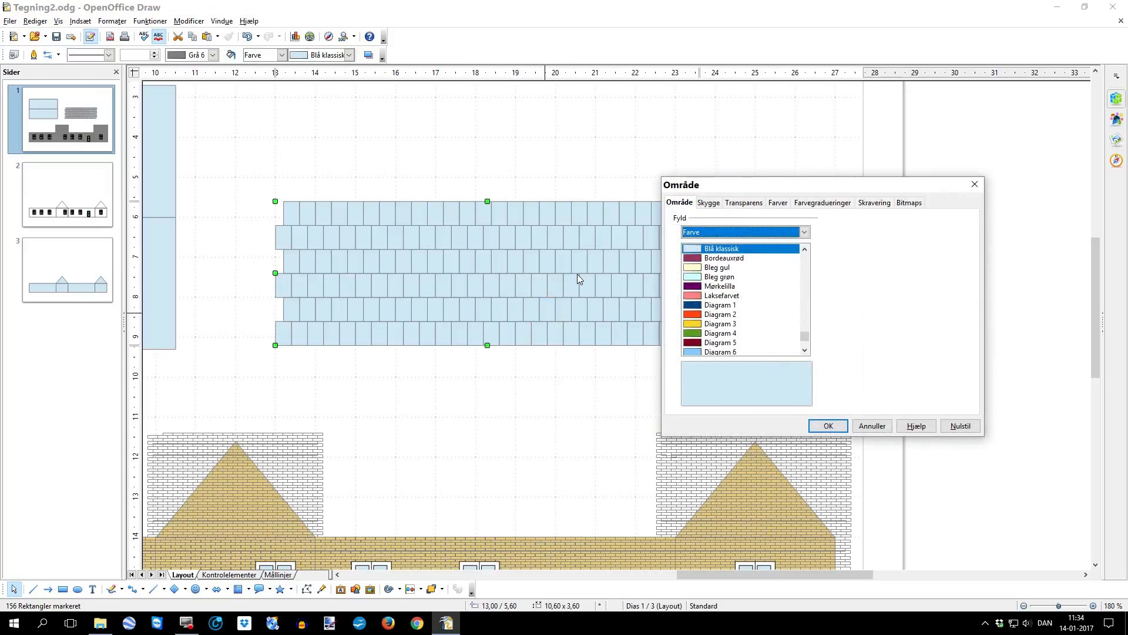
left_click_drag(805, 335, 800, 267)
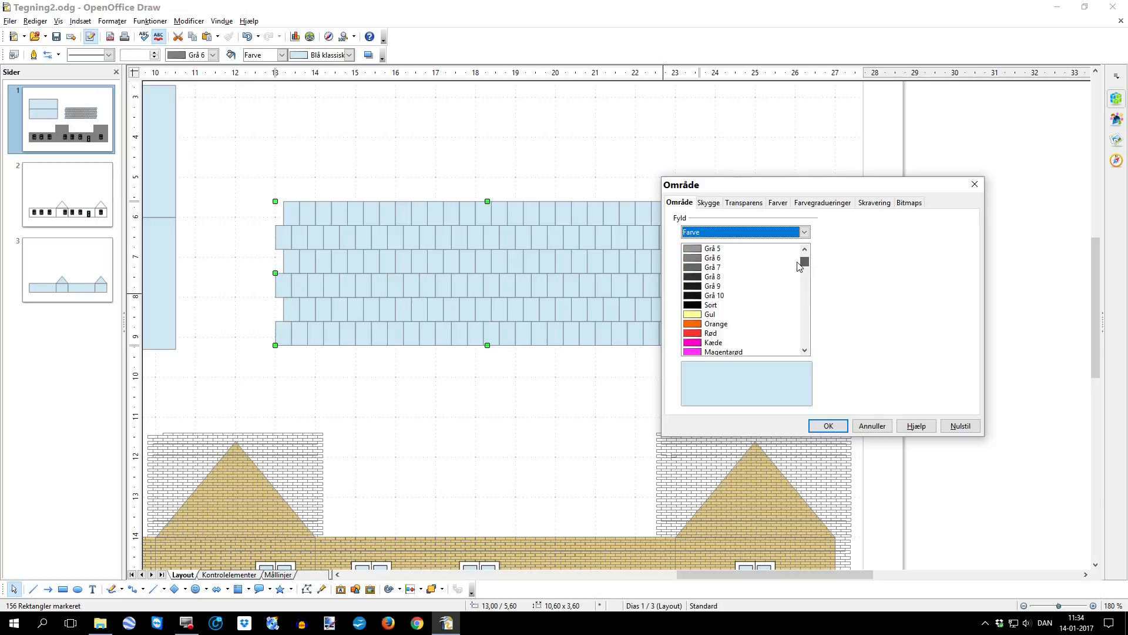
left_click(700, 268)
left_click(825, 424)
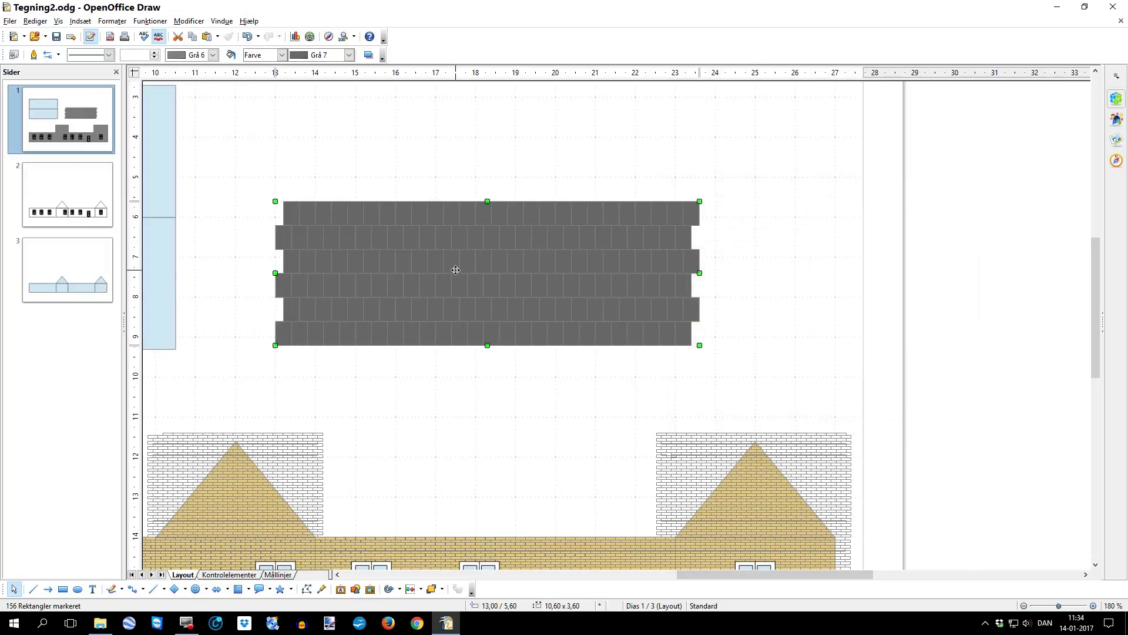
Set the outline colour of all the grey roof tiles to Sort.
right_click(456, 269)
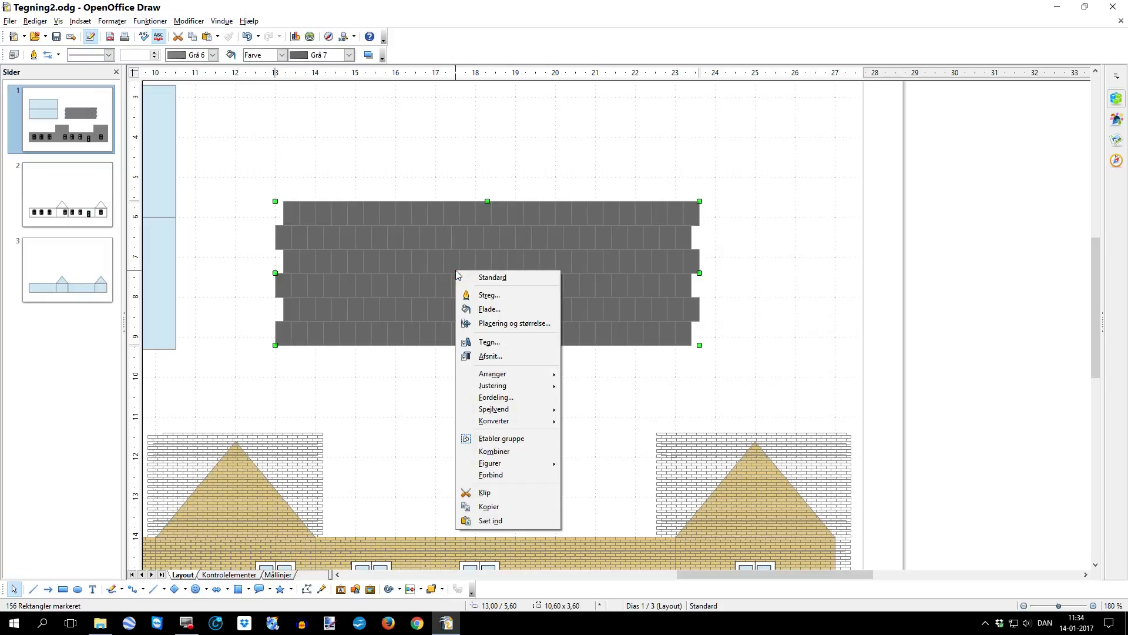
left_click(485, 296)
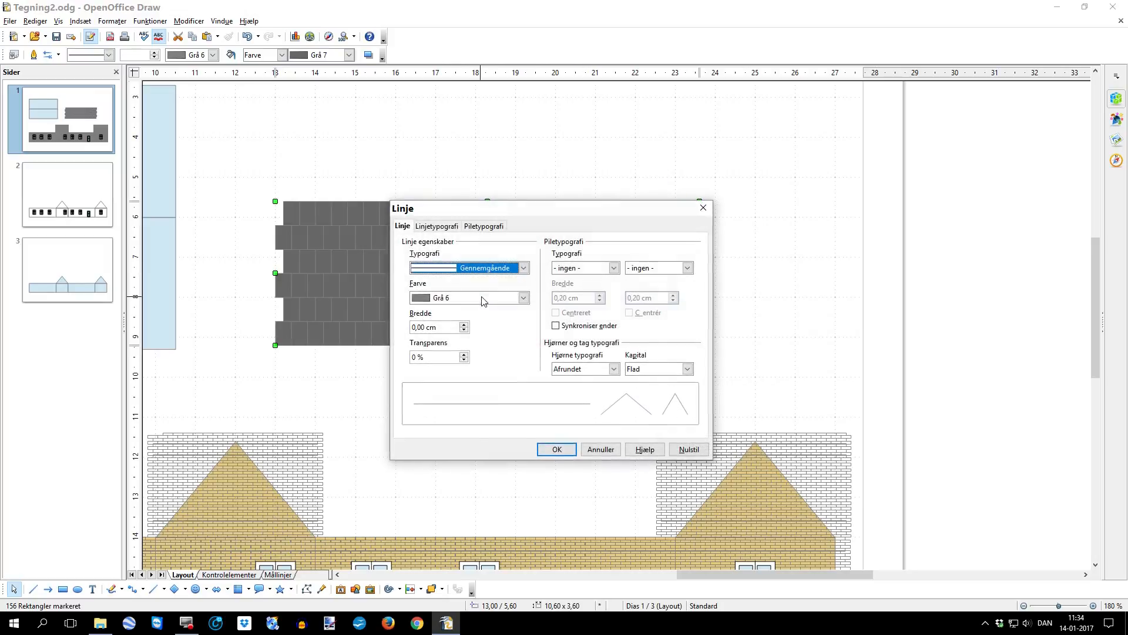
left_click(522, 298)
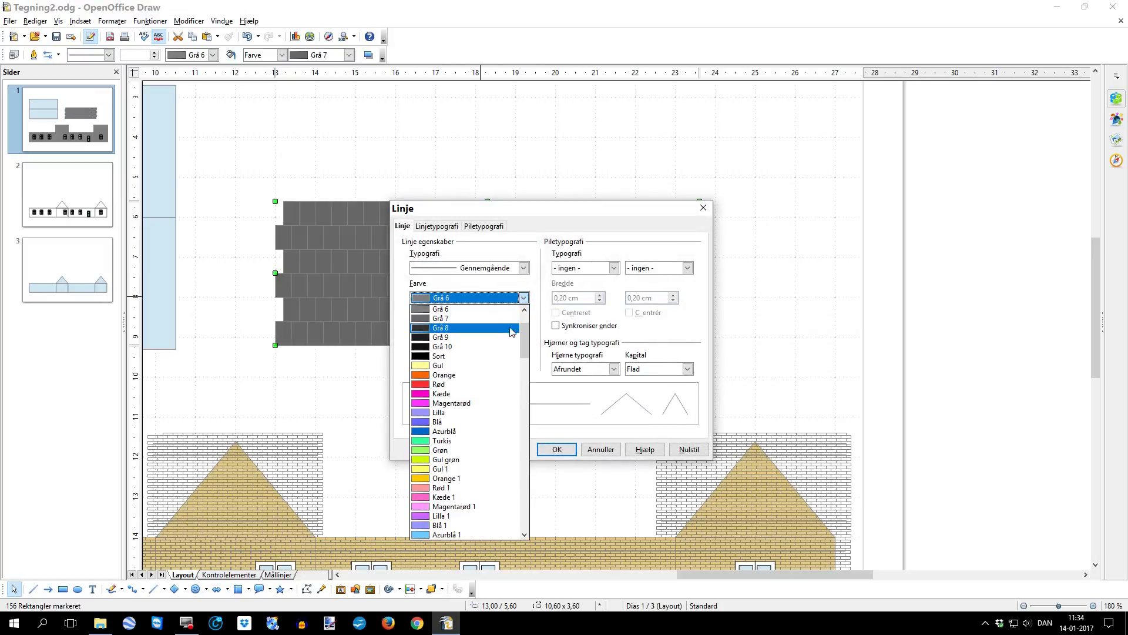
left_click(477, 356)
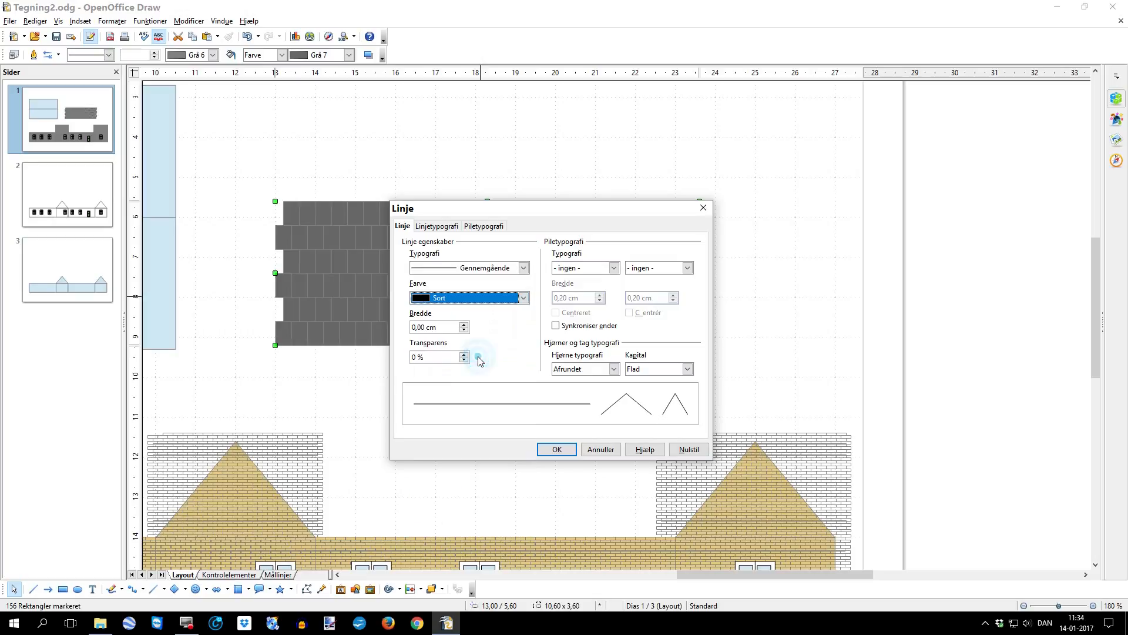
left_click(557, 450)
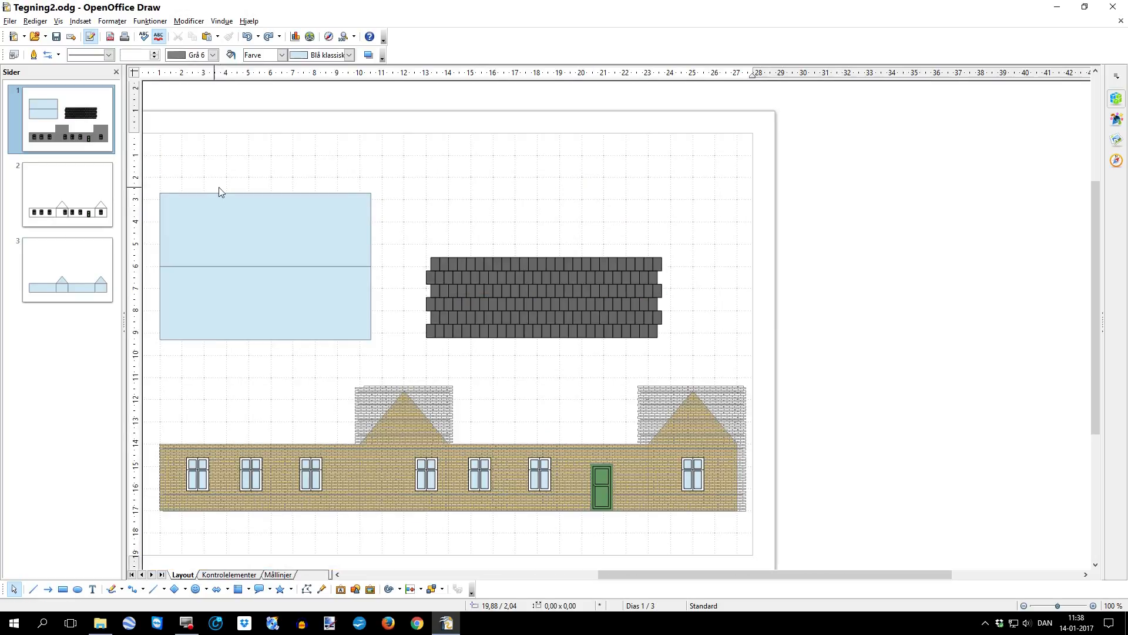
Set the two large stacked rectangles to no fill (Ingen) with the line colour Sort.
mouse_move(150, 176)
left_mouse_down()
mouse_move(309, 344)
mouse_move(397, 356)
left_mouse_up()
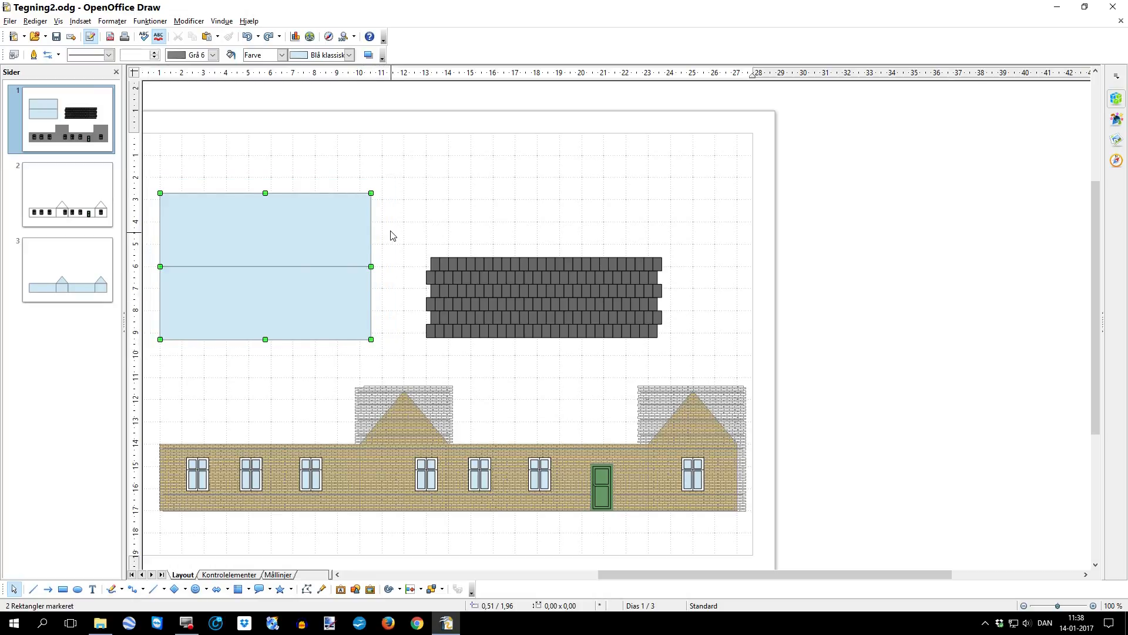
left_click(282, 55)
left_click(263, 65)
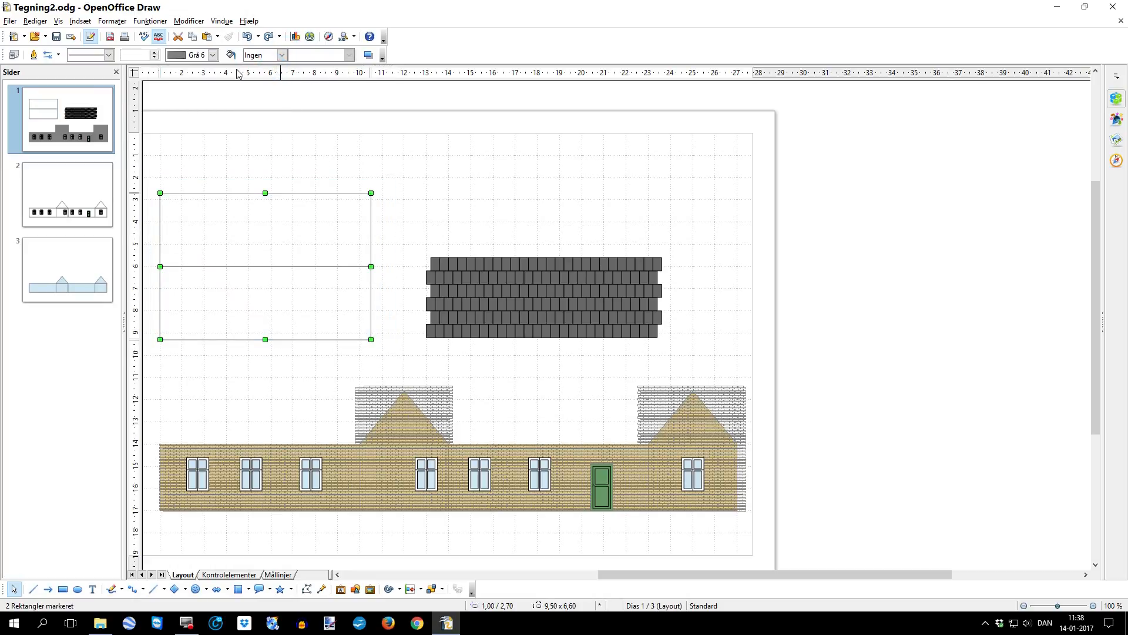
left_click(212, 54)
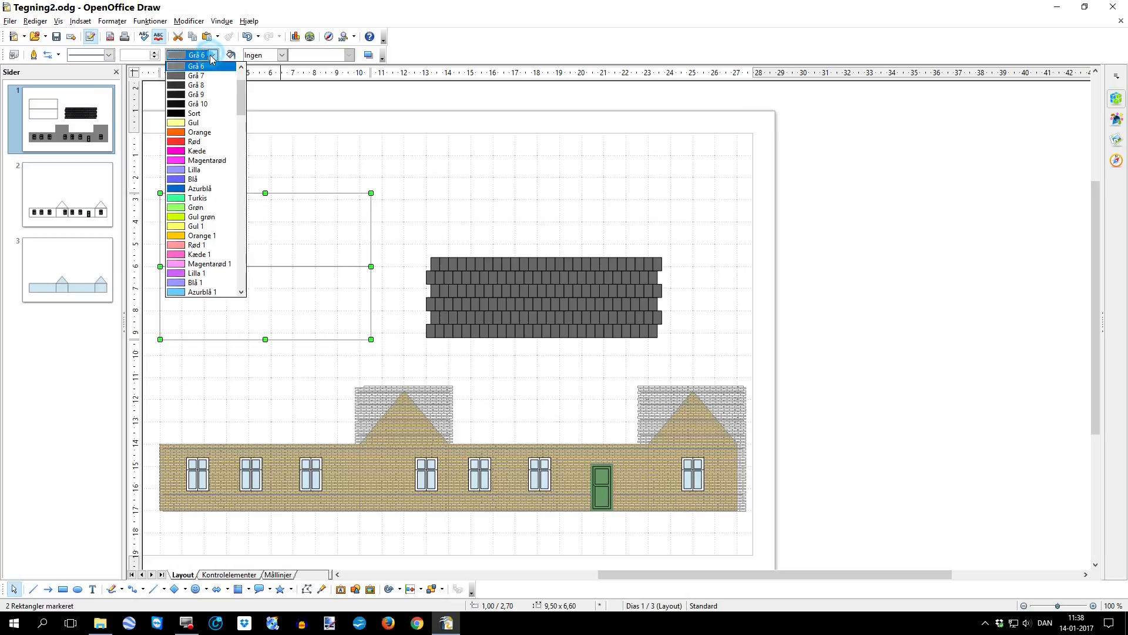
left_click(195, 114)
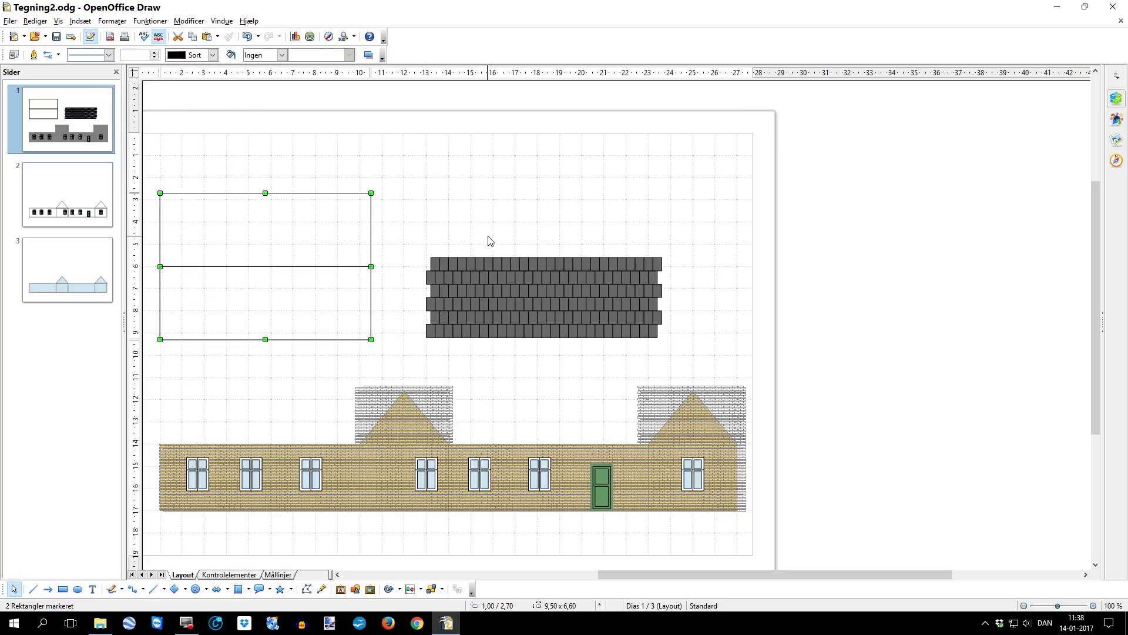
Move the whole block of roof tiles over the lower large rectangle and send it to the back.
left_click_drag(412, 228, 702, 360)
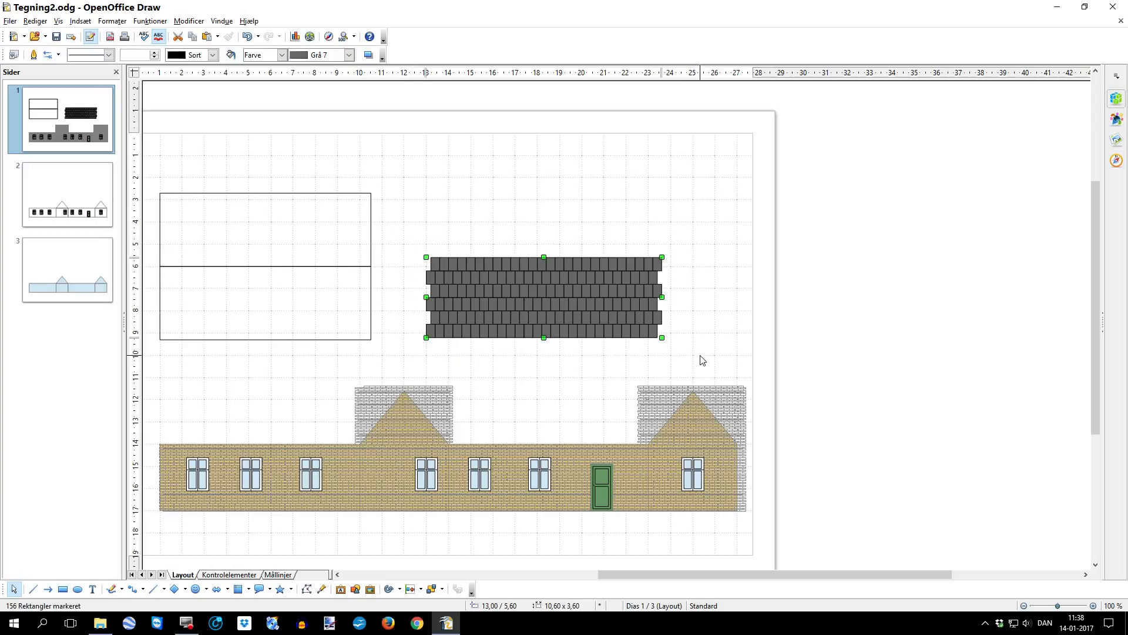
left_click_drag(604, 325, 336, 334)
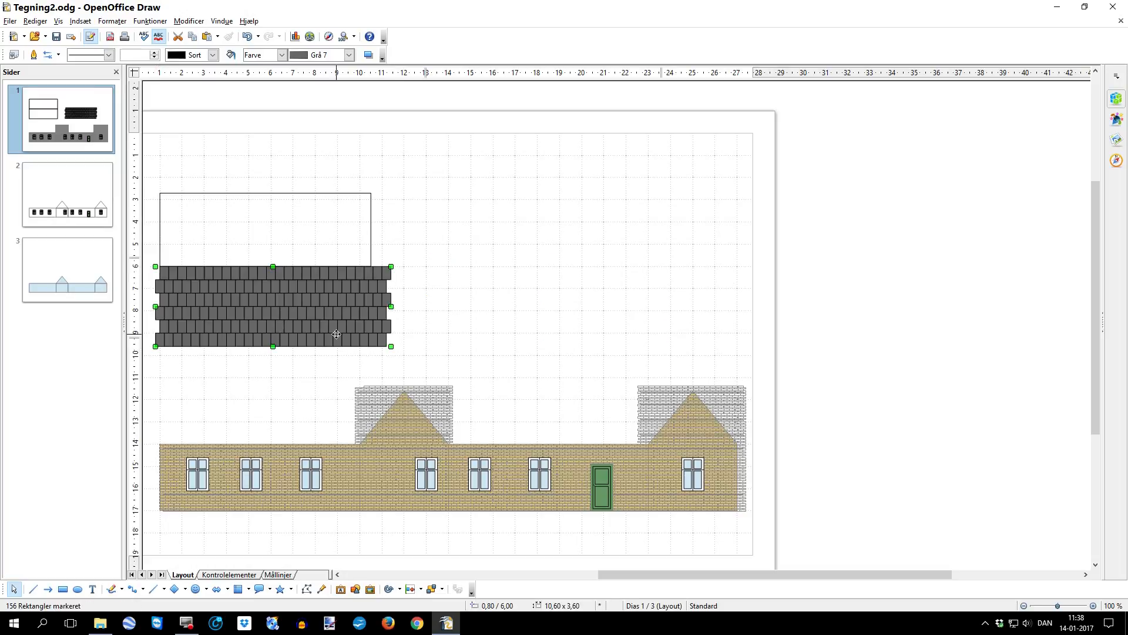
right_click(292, 311)
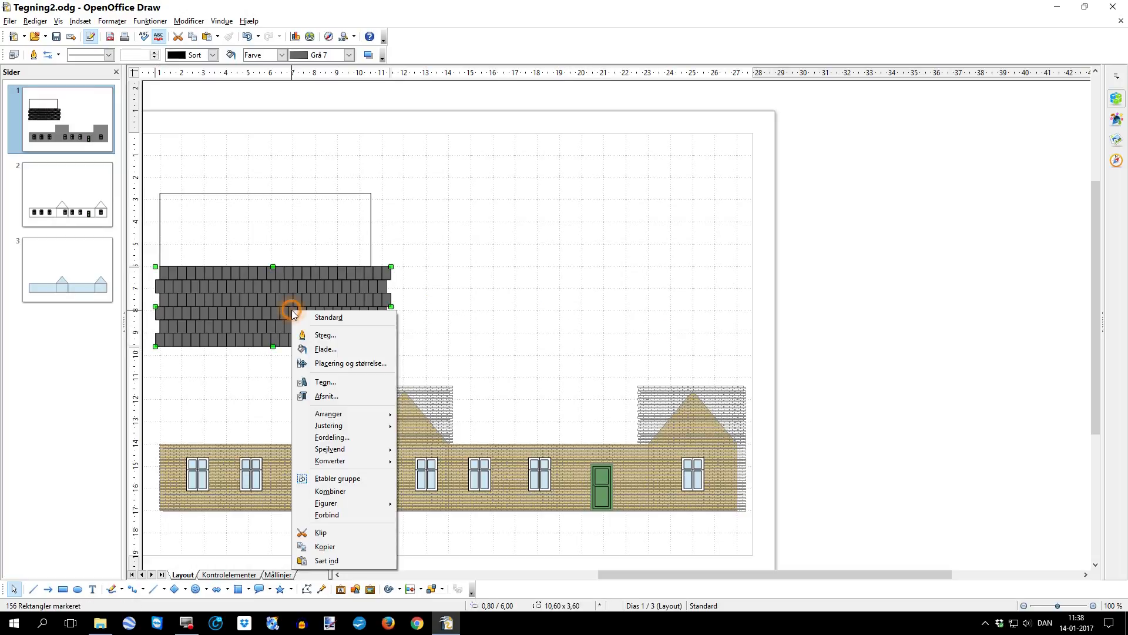
mouse_move(344, 419)
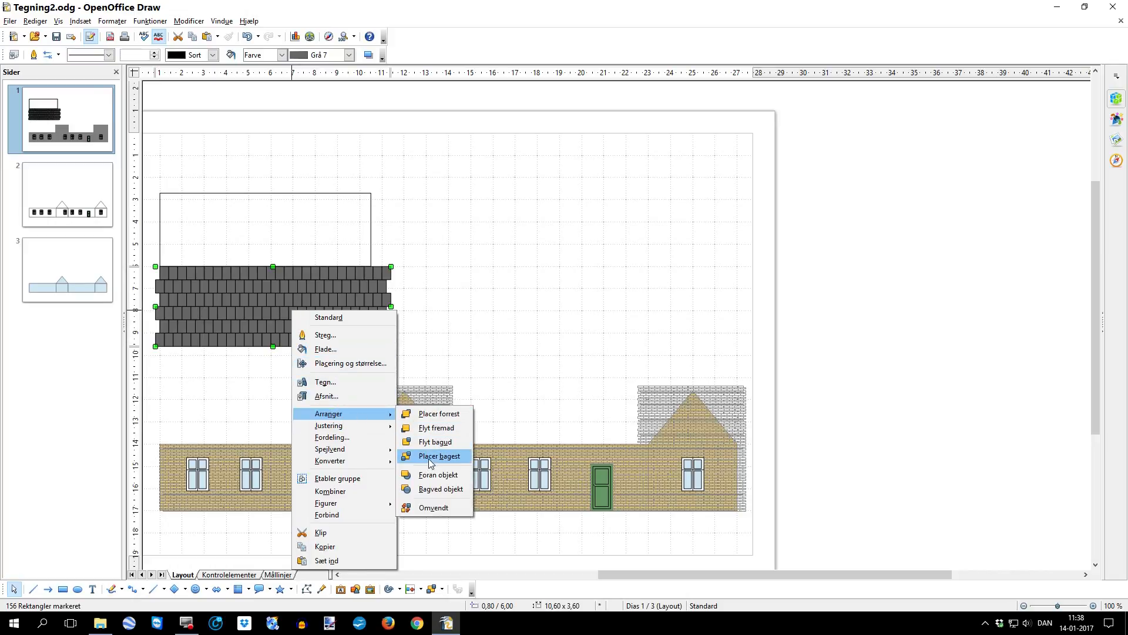
left_click(431, 457)
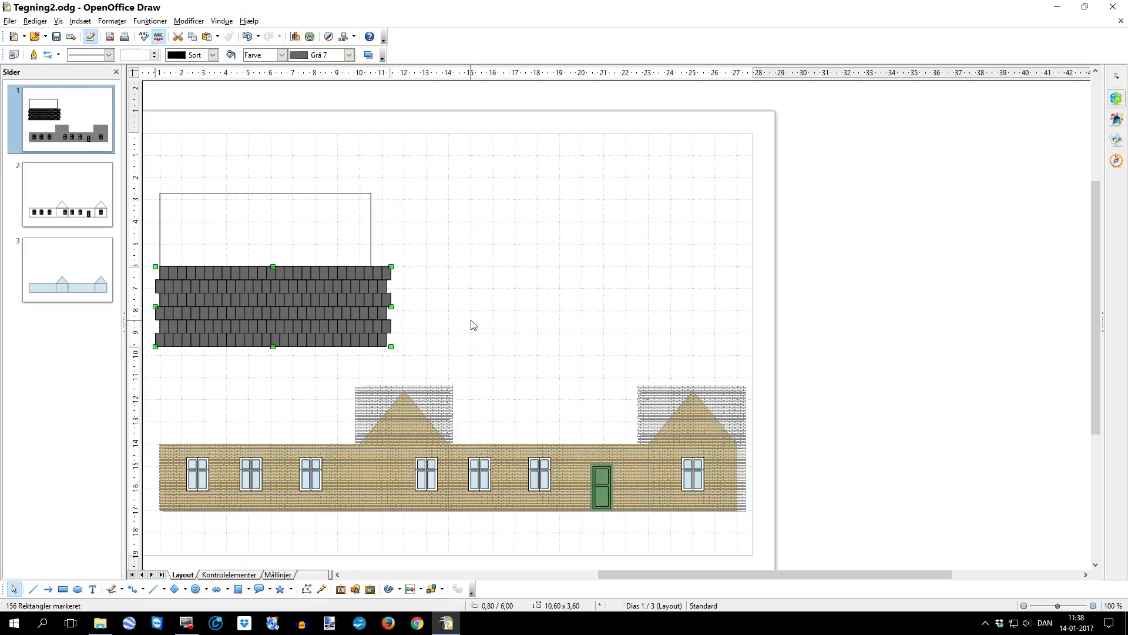
Duplicate the block of roof tiles and move the copy up over the upper large rectangle, continuing the tile rows without a gap.
key("Up")
key("Up")
key("Up")
key("Up")
key("Up")
key("Up")
key("Up")
key("Up")
key("Up")
key("Up")
key("Up")
key("Up")
key("Up")
key("Up")
key("Up")
key("Up")
key("Up")
key("Up")
key("Up")
key("Up")
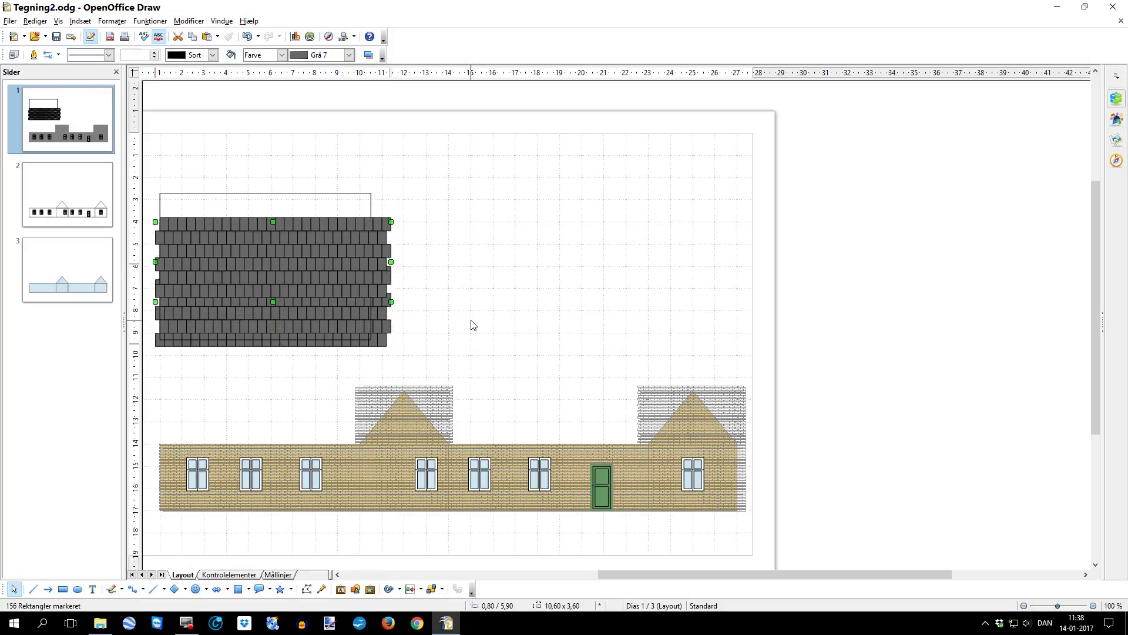
key("Up")
key("Up")
key("Up")
key("Up")
key("Up")
key("Up")
key("Up")
key("Up")
key("Up")
key("Up")
key("Up")
key("Up")
key("Up")
key("Up")
key("Up")
key("Up")
key("Up")
key("Up")
key("Up")
key("Up")
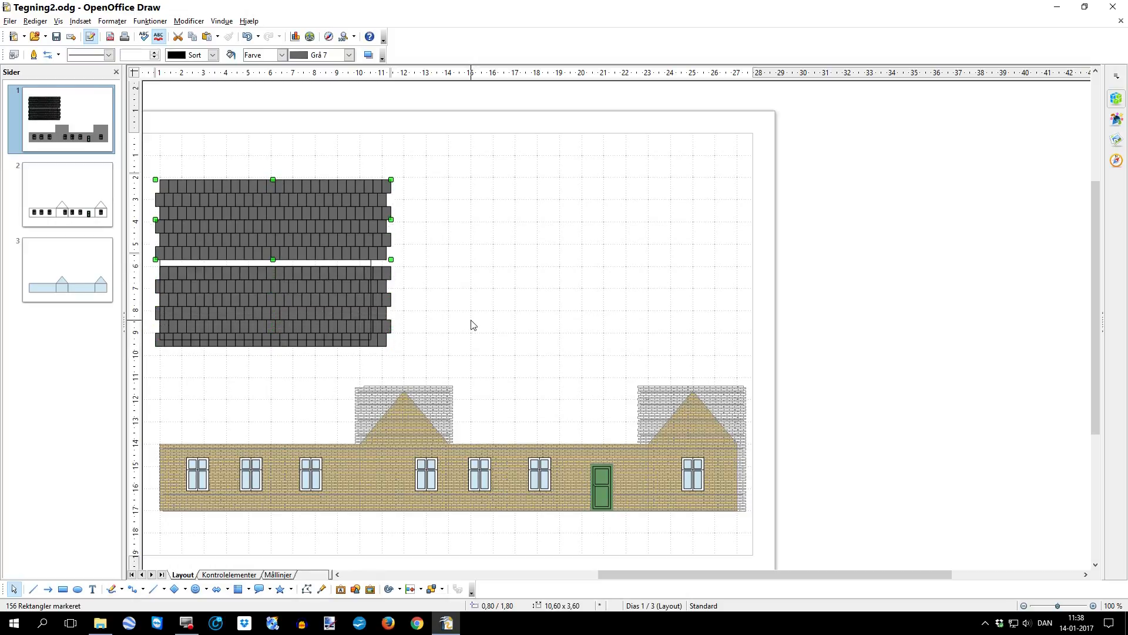
key("Down")
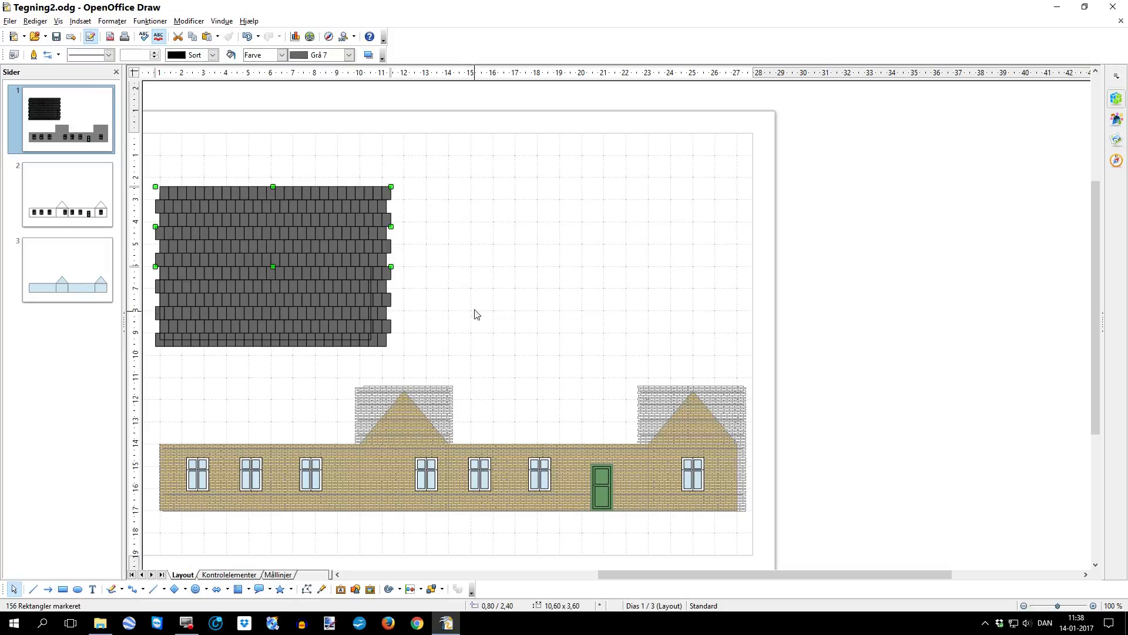
Send the upper copy of the roof tile block to the back, behind the outline rectangles.
right_click(298, 230)
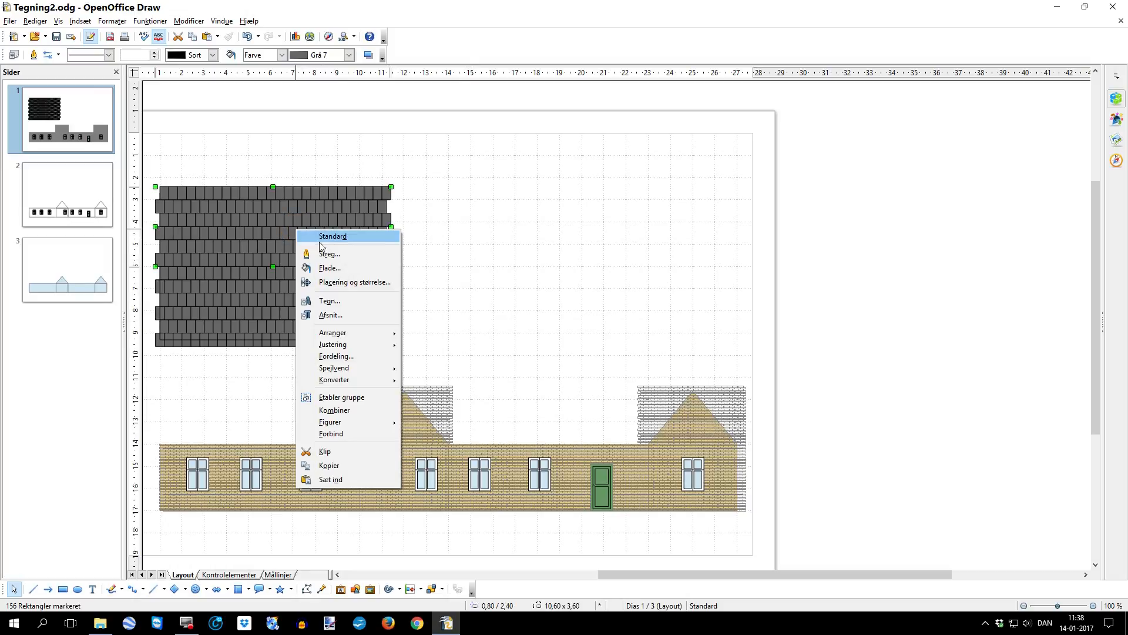
mouse_move(378, 333)
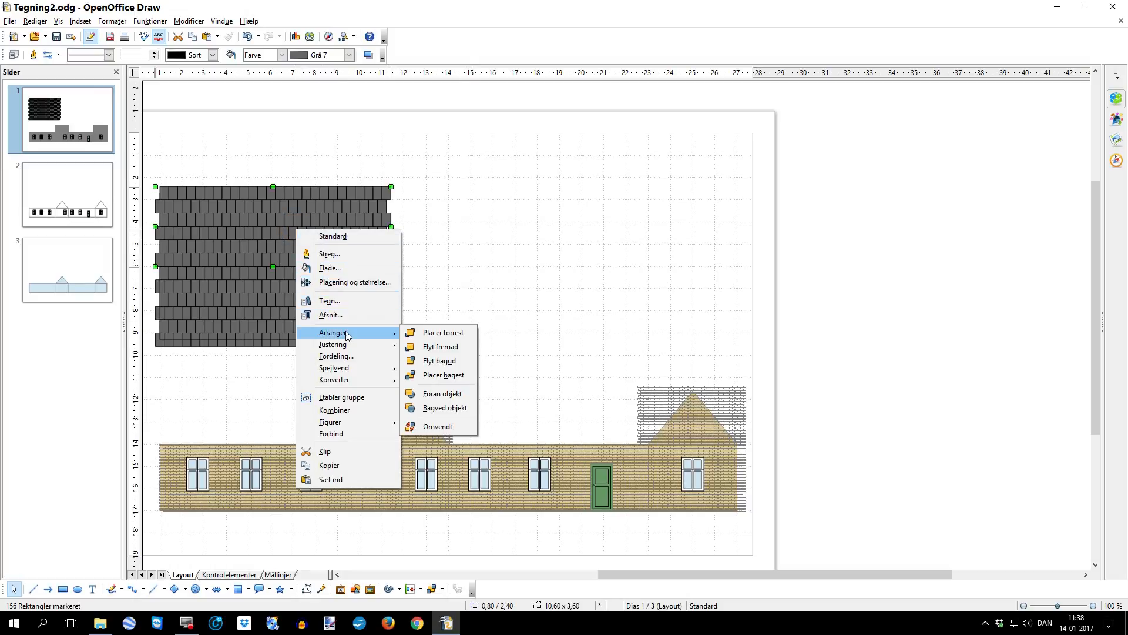
left_click(439, 376)
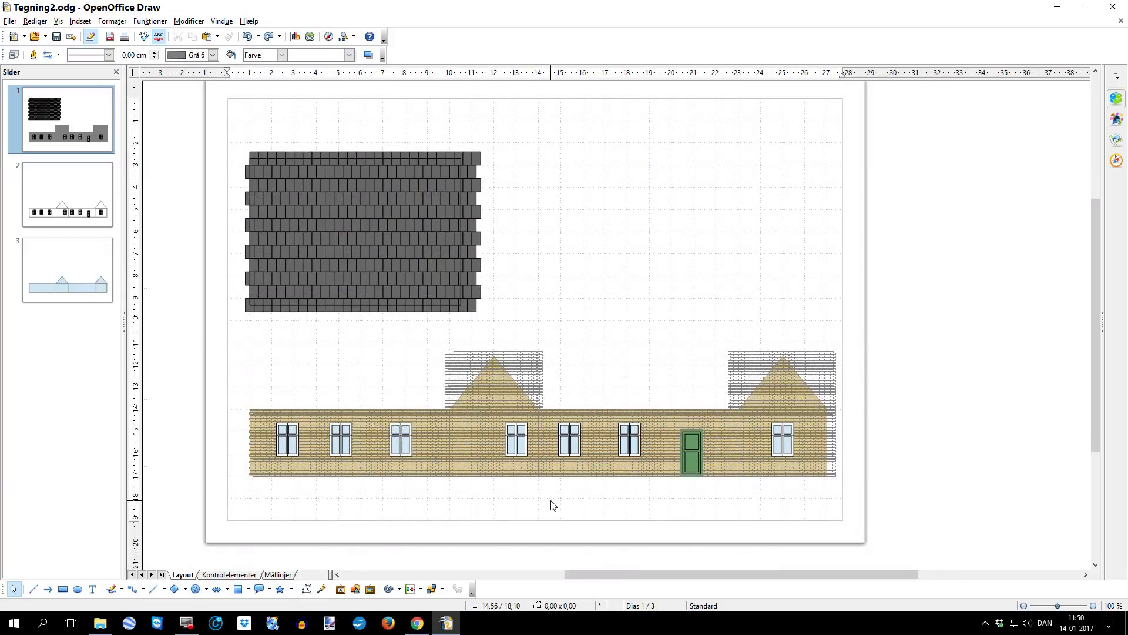
Copy the fifth window of the facade and place the copy in the empty area above the building.
mouse_move(551, 501)
left_mouse_down()
mouse_move(554, 429)
mouse_move(589, 411)
left_mouse_up()
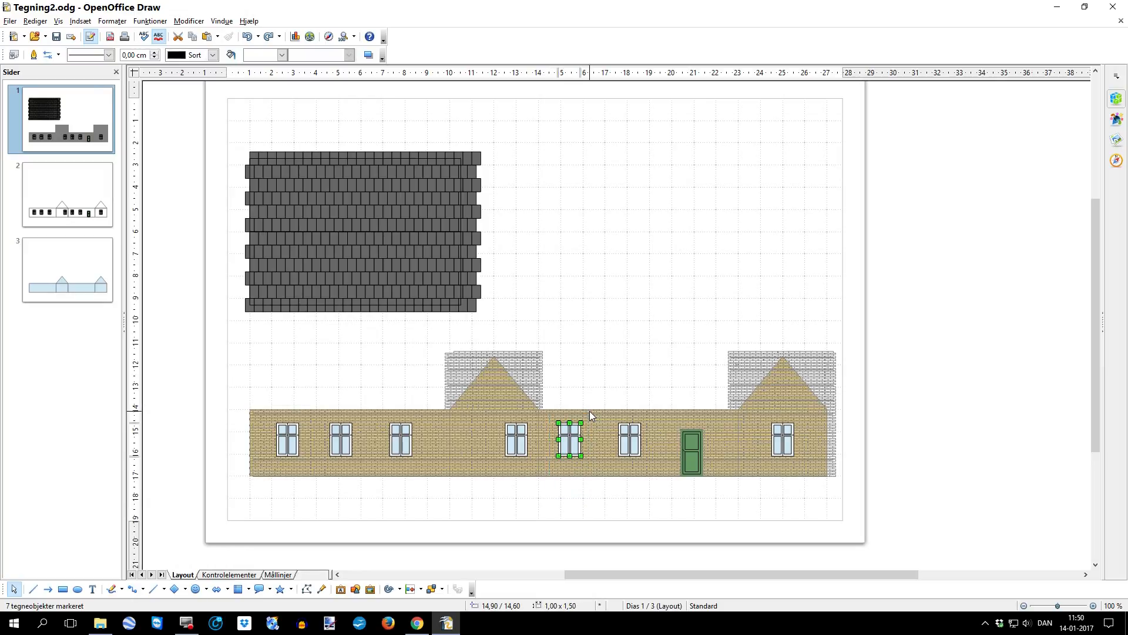
left_click_drag(570, 440, 636, 239)
Draw a small upright rectangle about 0.10 by 0.30 cm just above the middle of the copied window.
scroll(636, 246, "up", 5)
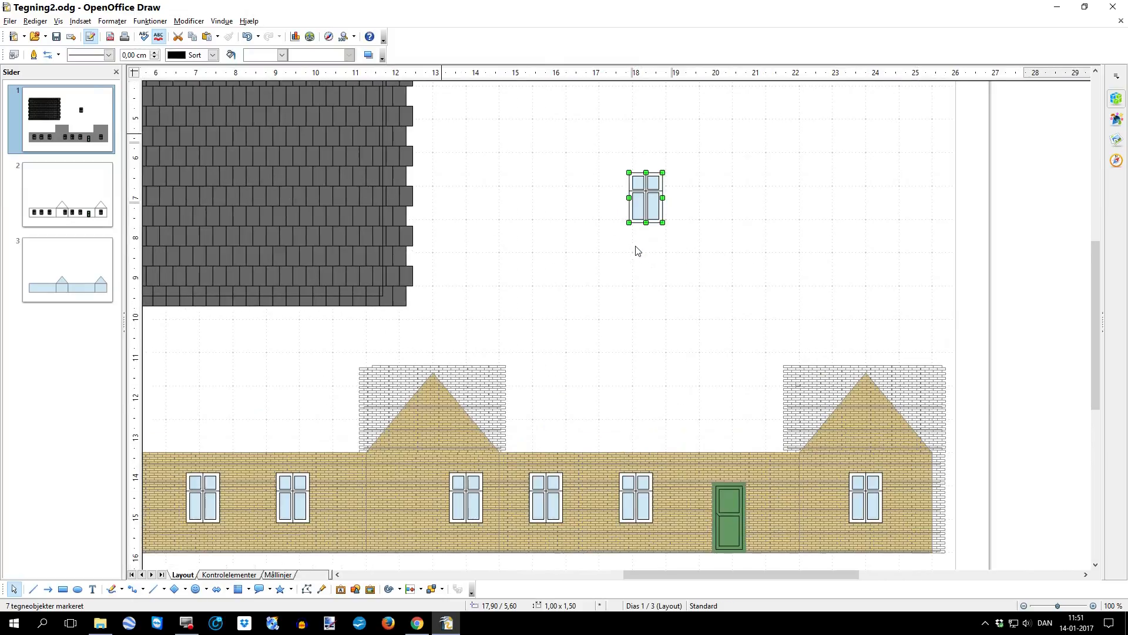
scroll(636, 252, "up", 1)
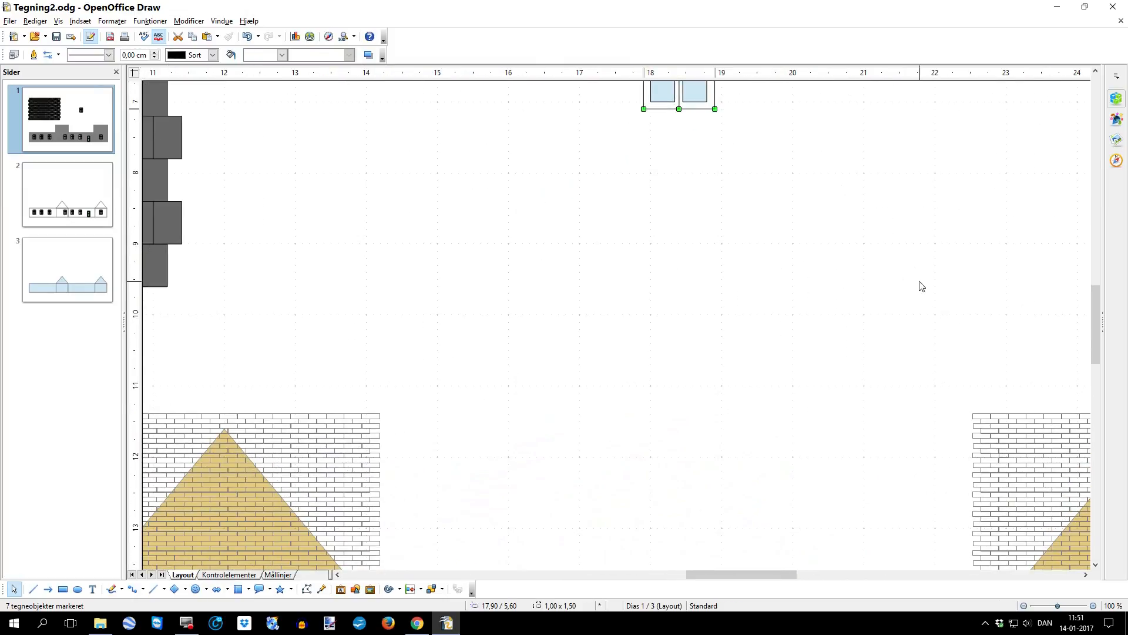
left_click_drag(1095, 343, 1094, 289)
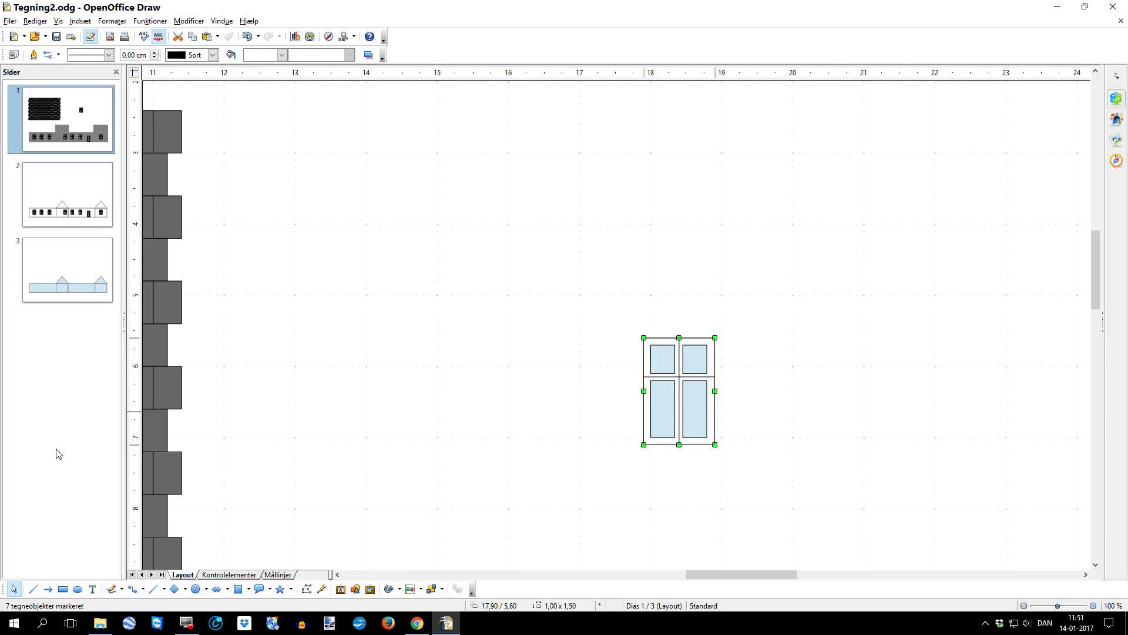
left_click(61, 590)
left_click_drag(672, 310, 681, 330)
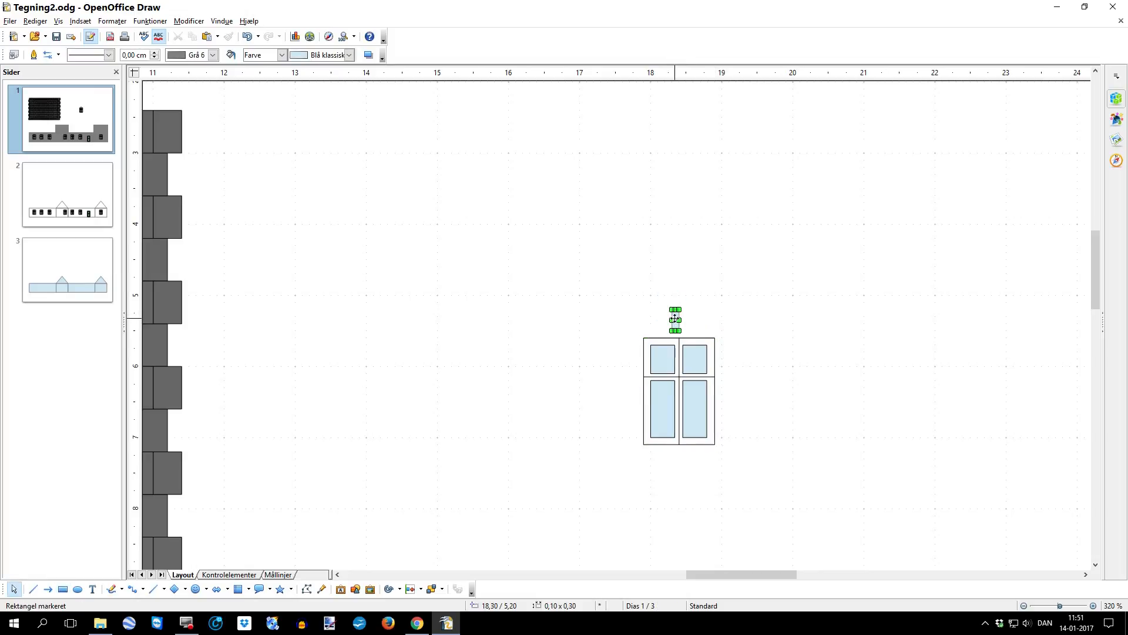
Set the small rectangle's size to 0.07 cm wide and 0.25 cm high, and move it slightly closer to the window's top edge.
right_click(675, 319)
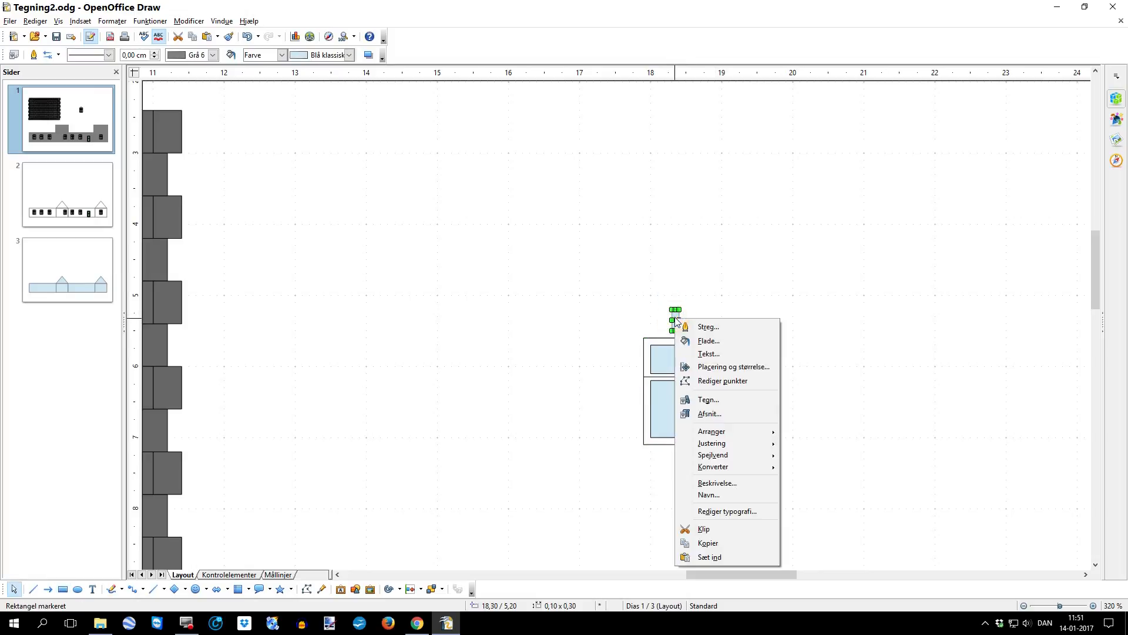
left_click(701, 368)
left_click(800, 326)
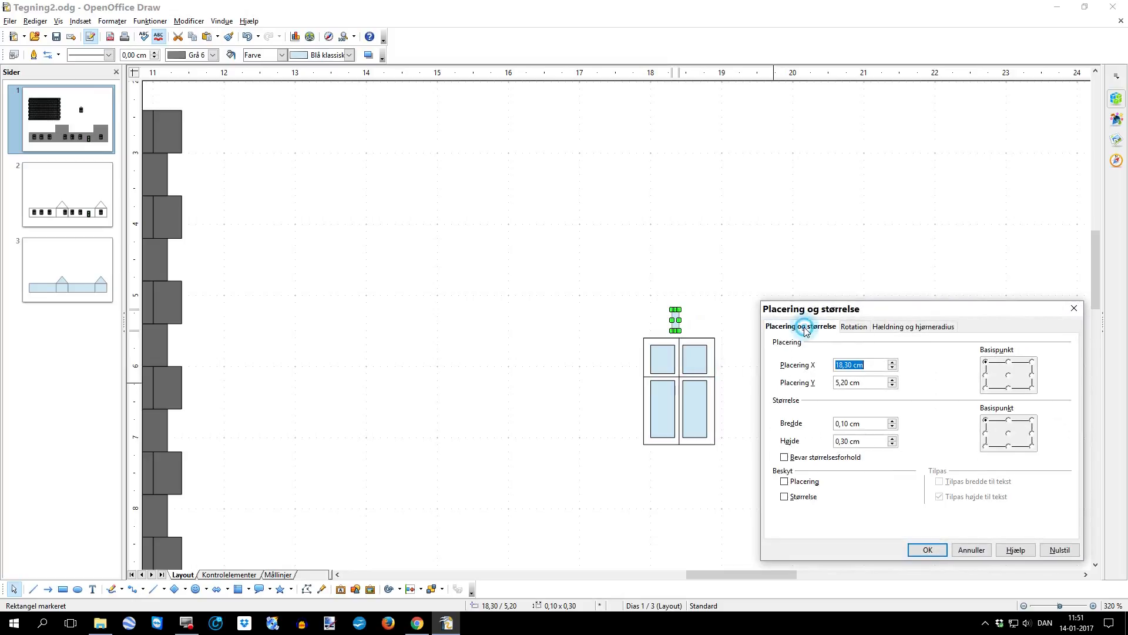
left_click(848, 424)
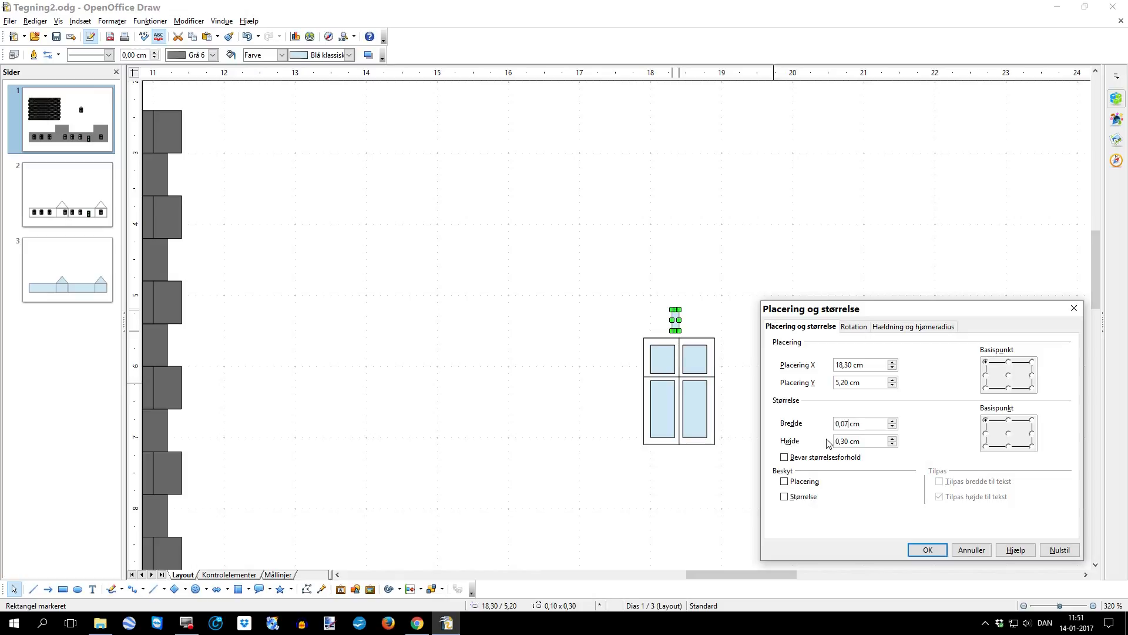
left_click(848, 441)
key("BackSpace")
key("BackSpace")
type("25")
left_click(928, 550)
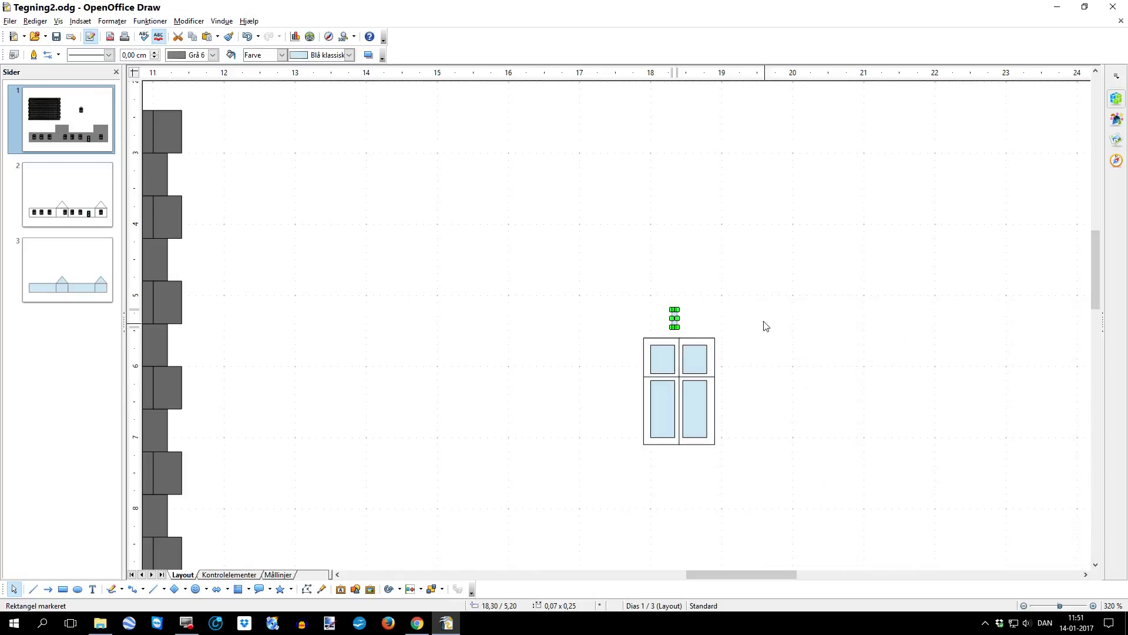
left_click_drag(675, 313, 678, 322)
left_click(763, 340)
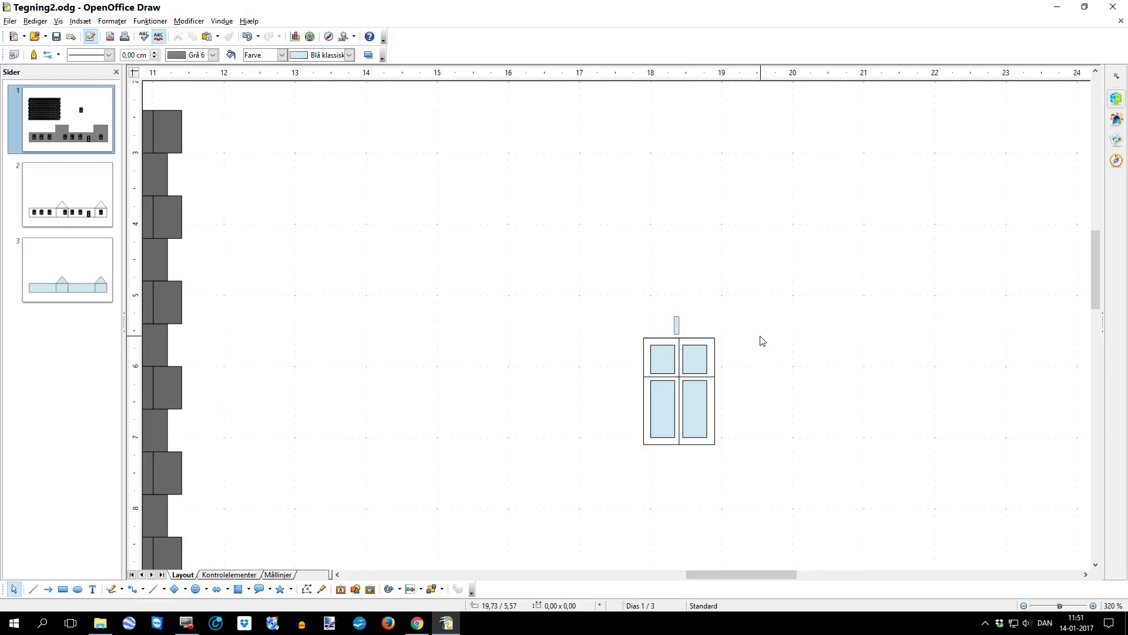
Duplicate the small upright brick above the window and set the copy against its left side, at about X 18.26 cm.
left_click(676, 324)
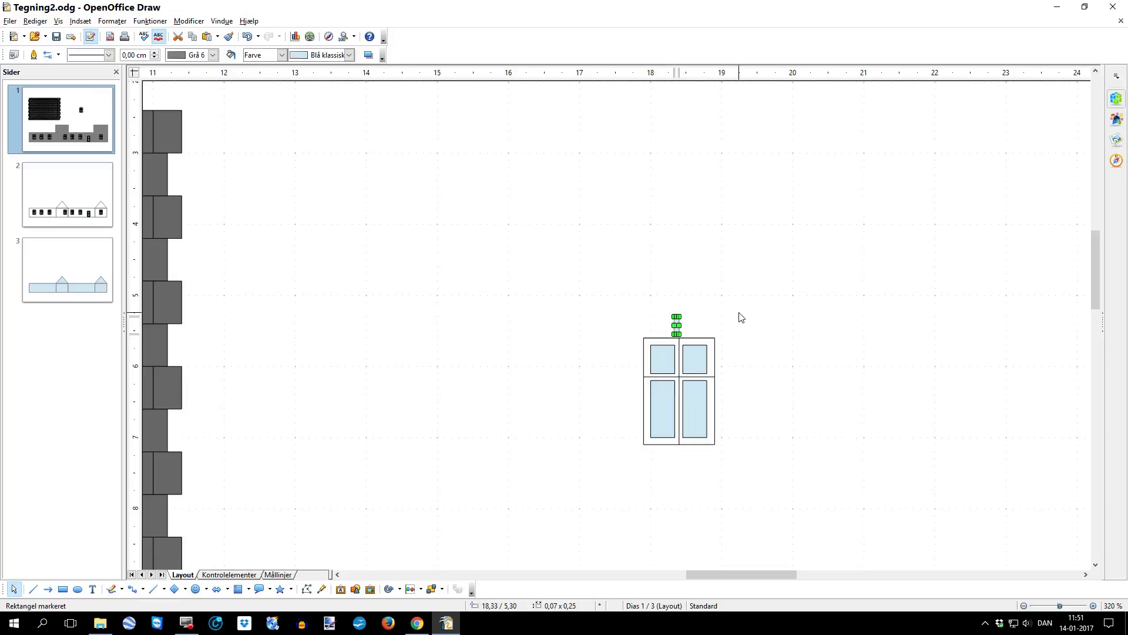
key("alt+Left")
key("alt+Left")
key("alt+Left")
key("alt+Left")
key("alt+Left")
key("alt+Left")
key("alt+Left")
scroll(721, 385, "up", 9)
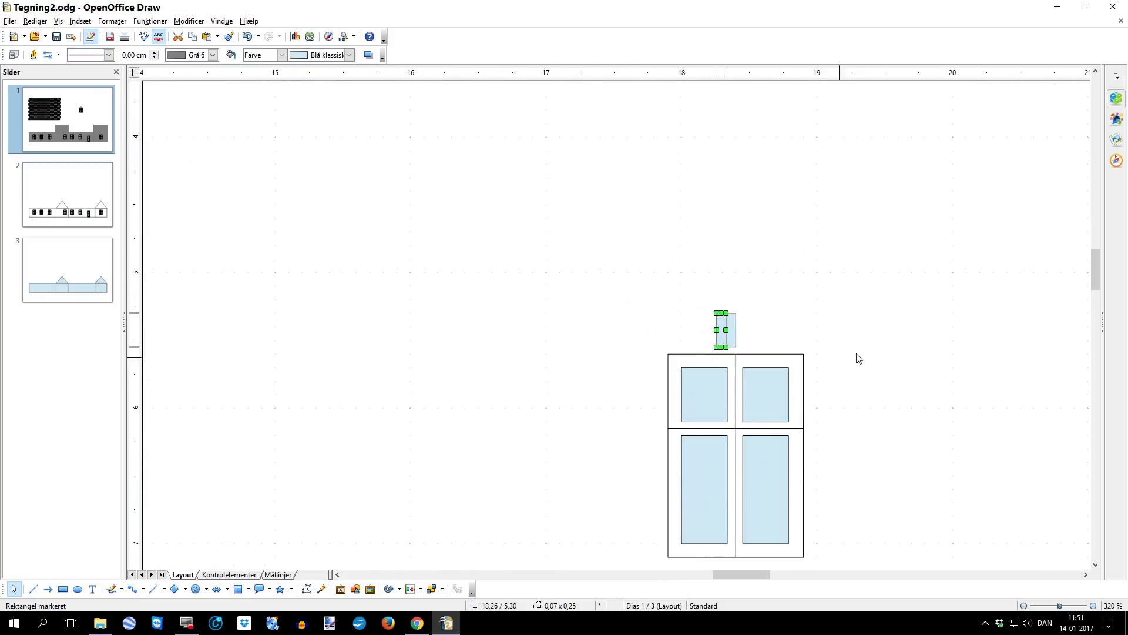
Rotate the second brick by setting its rotation angle to 2 degrees.
right_click(720, 327)
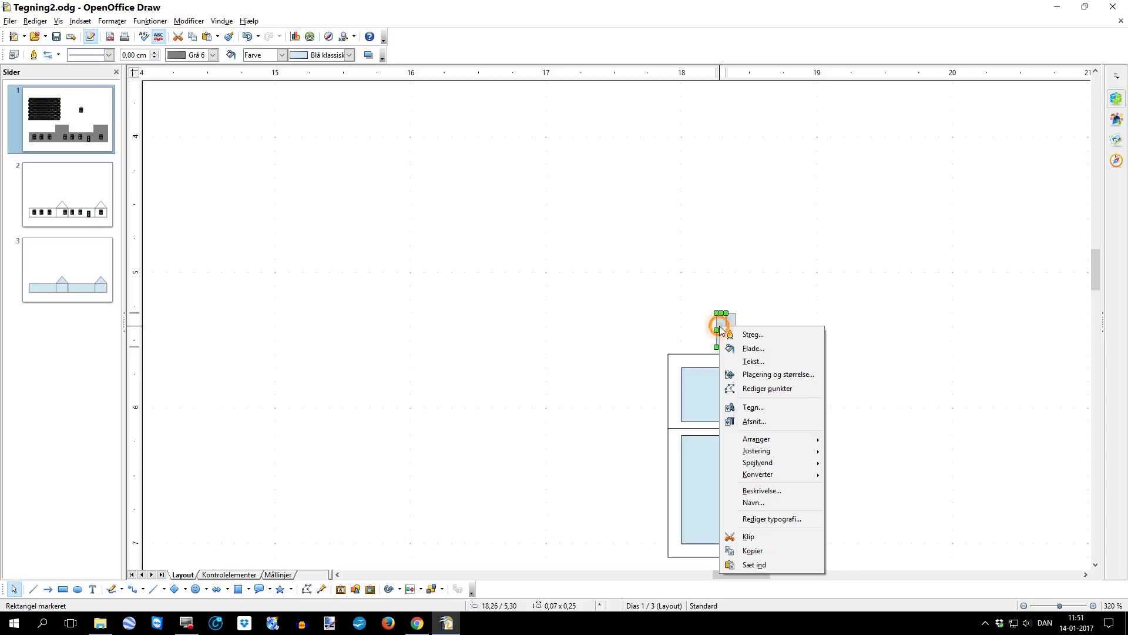
left_click(762, 375)
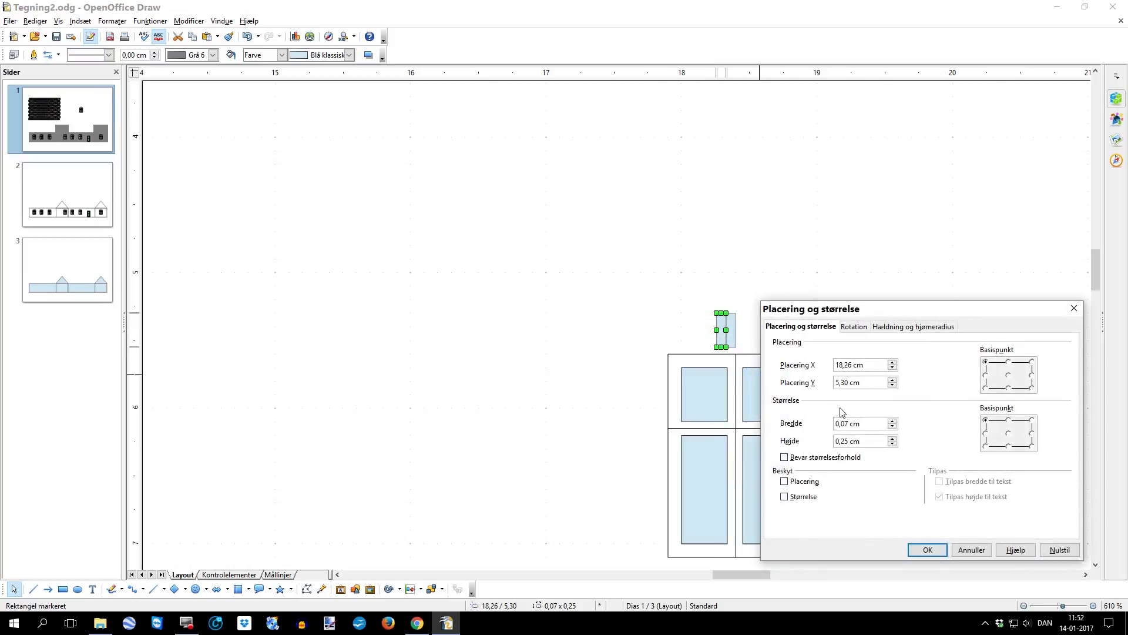
left_click(854, 326)
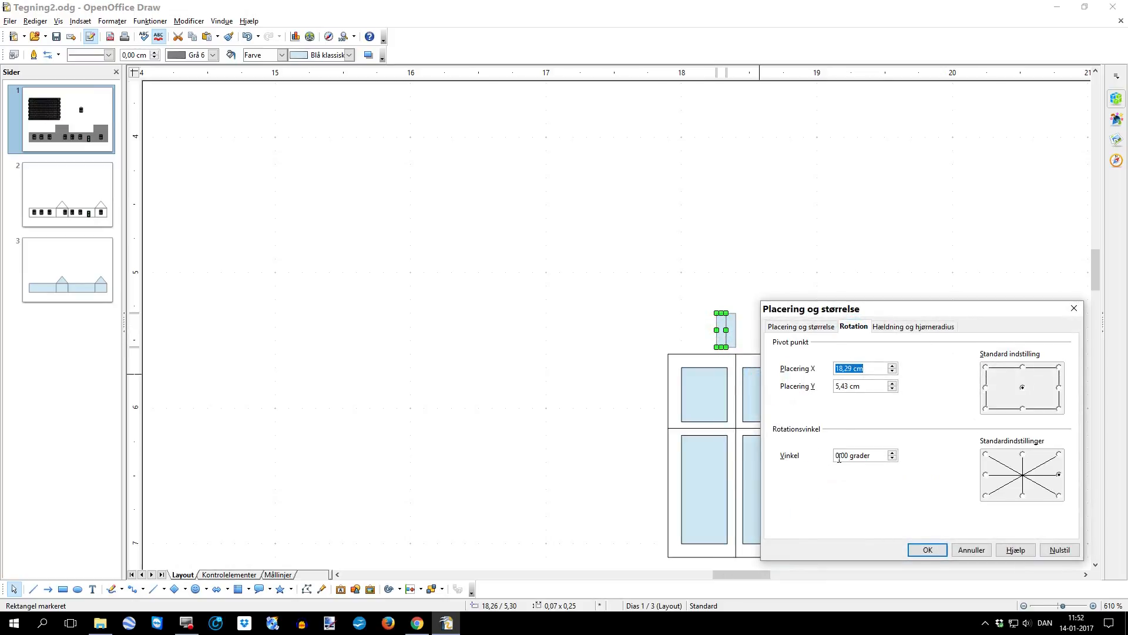
left_click(839, 455)
key("BackSpace")
key("BackSpace")
type("2,")
left_click(920, 551)
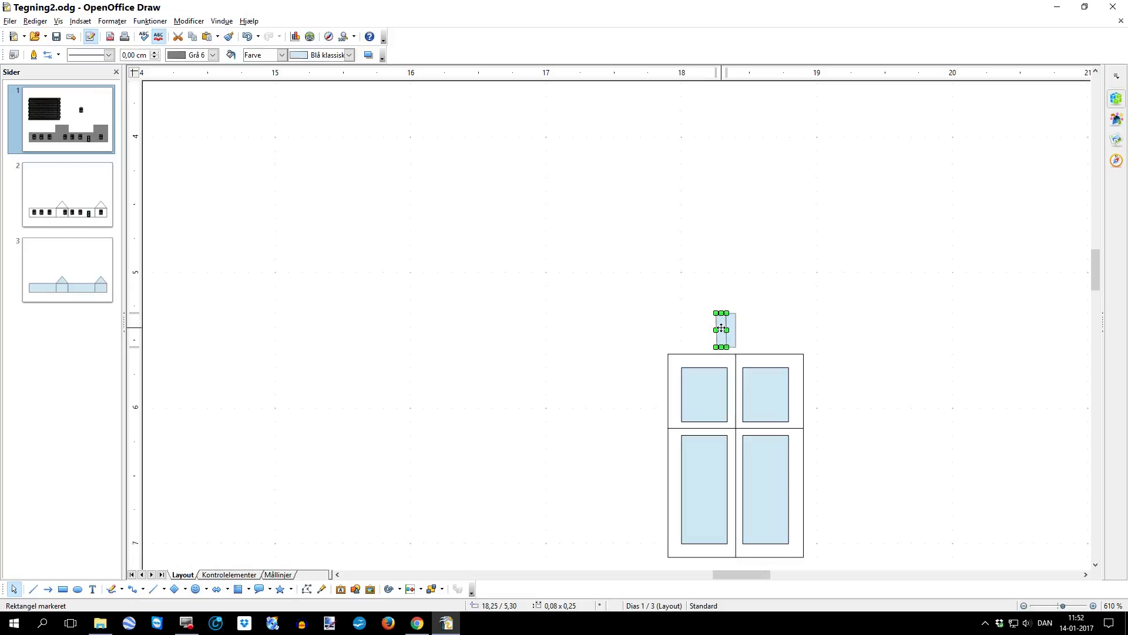
Duplicate the 2-degree brick and fit the copy against its left side, at about X 18.18 cm.
key("Left")
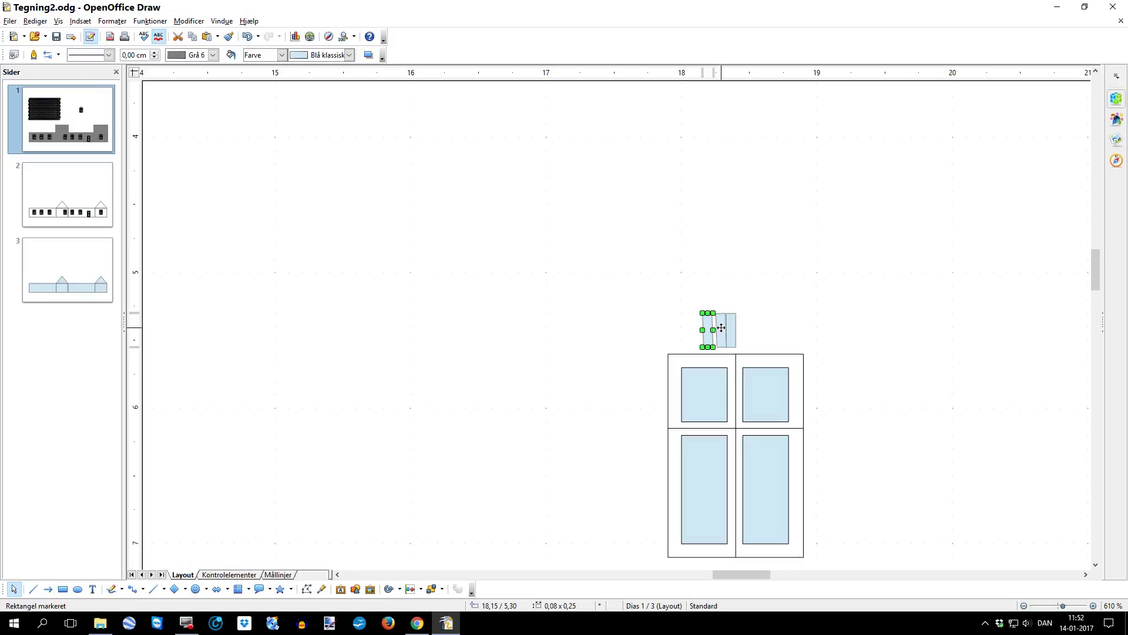
key("alt+Right")
key("alt+Right")
key("alt+Right")
key("alt+Right")
key("alt+Right")
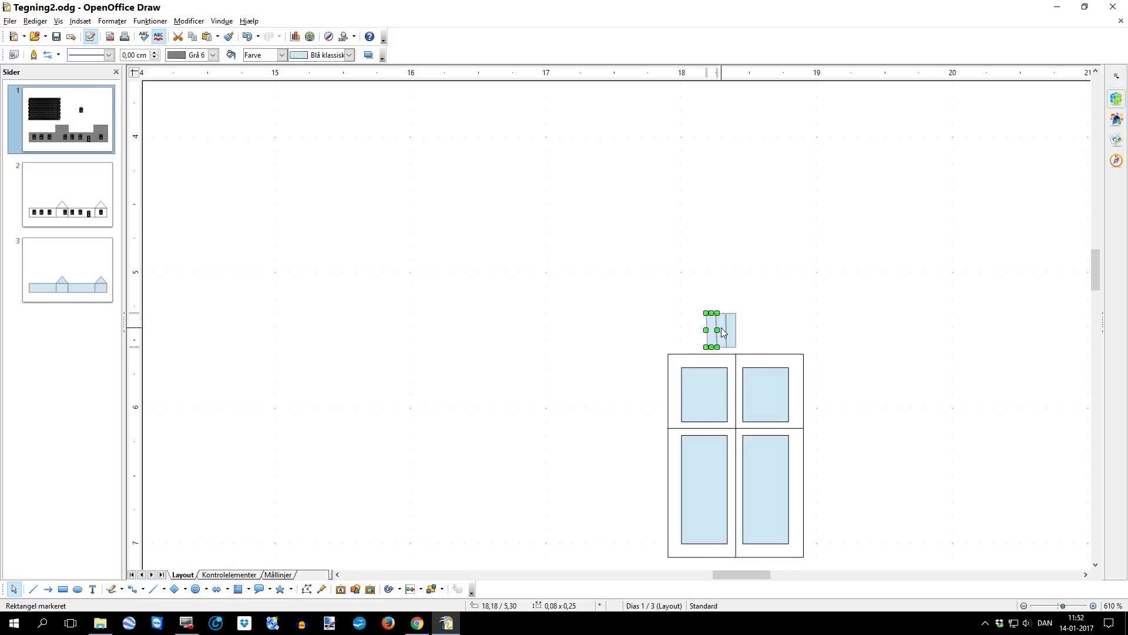
Set the third brick's rotation angle to 4 degrees.
right_click(714, 325)
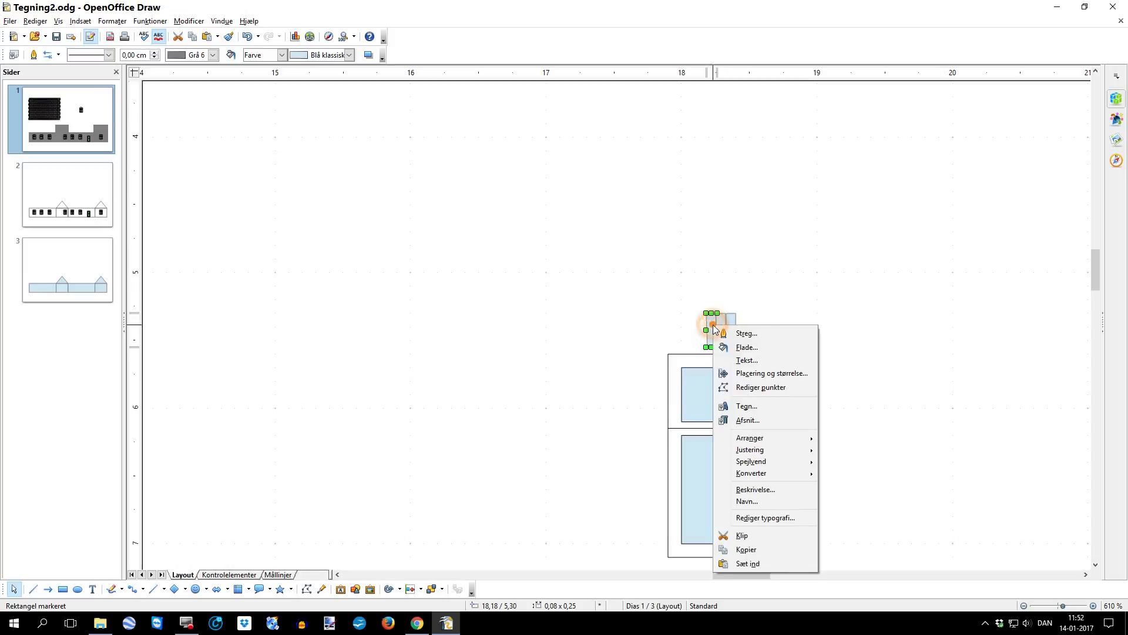
left_click(759, 373)
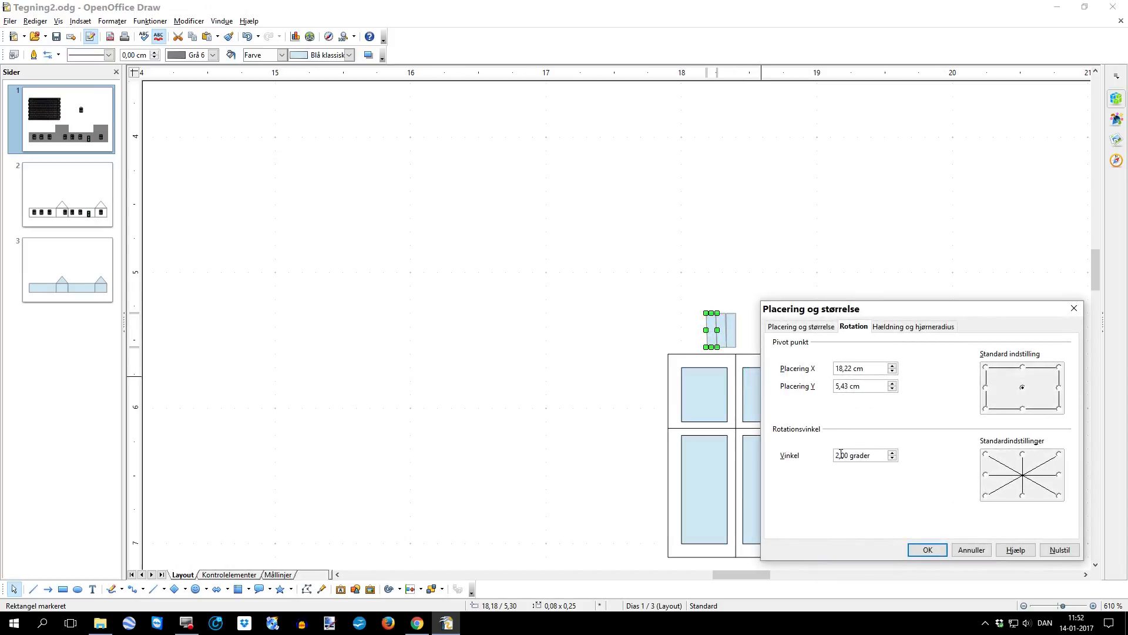
left_click(838, 455)
key("Delete")
type("4")
left_click(925, 550)
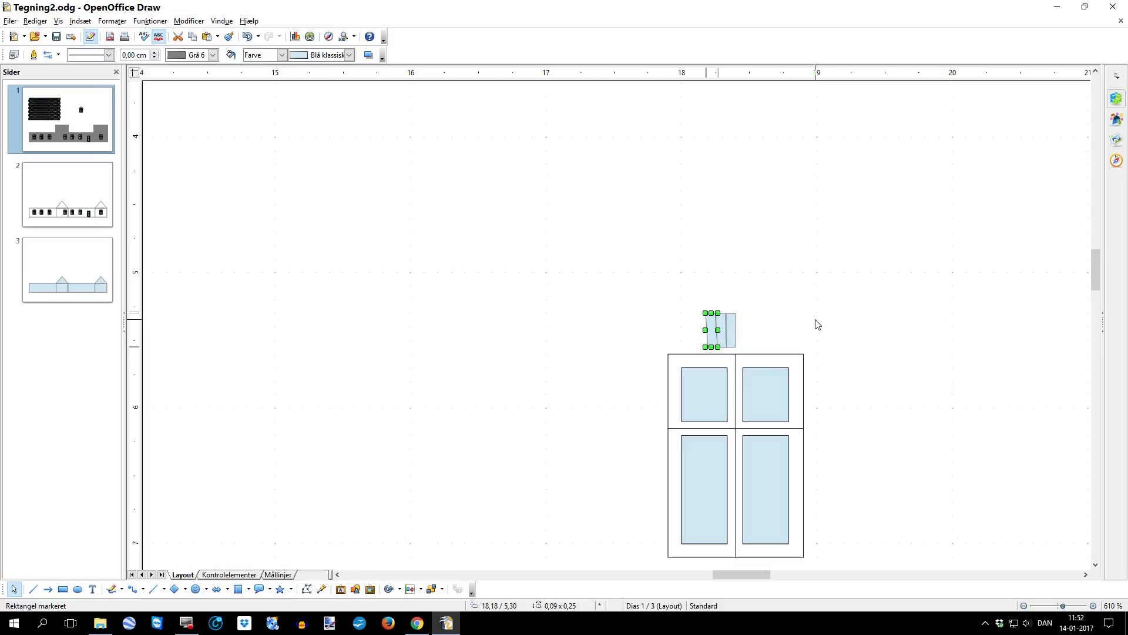
Duplicate the 4-degree brick and nudge the copy up against its left side, at about X 18.11 cm.
key("alt+Left")
key("alt+Left")
key("alt+Left")
key("alt+Left")
key("alt+Left")
key("alt+Left")
key("alt+Left")
key("alt+Left")
key("alt+Left")
key("alt+Left")
key("alt+Left")
key("alt+Left")
key("alt+Left")
key("alt+Left")
key("alt+Left")
key("alt+Left")
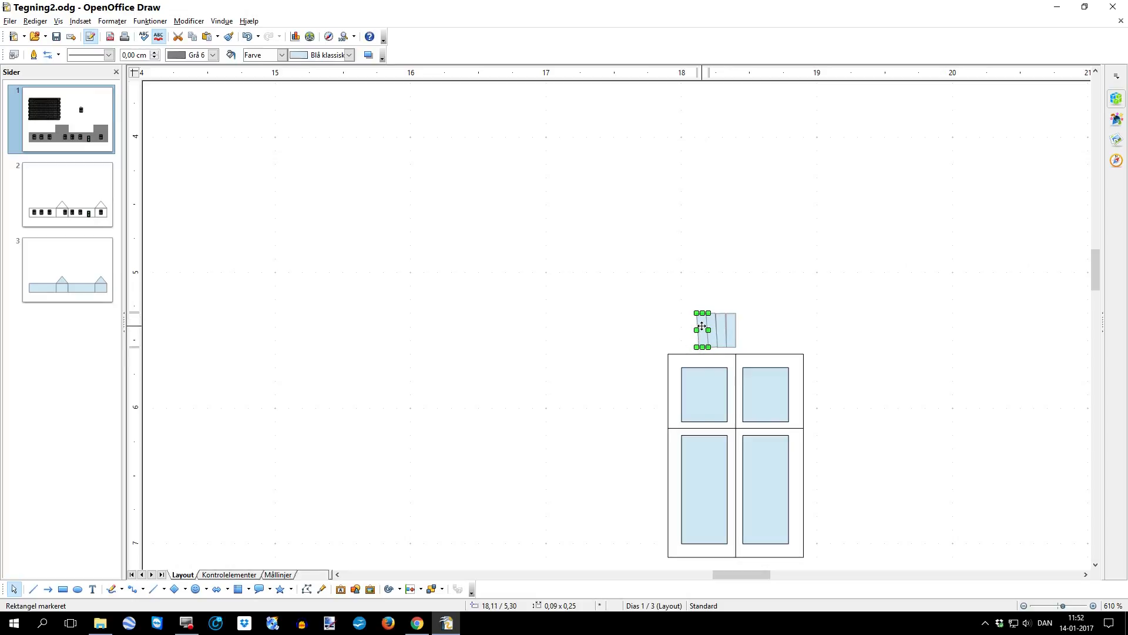
Set the fourth brick's rotation angle to 6 degrees.
right_click(701, 325)
left_click(750, 377)
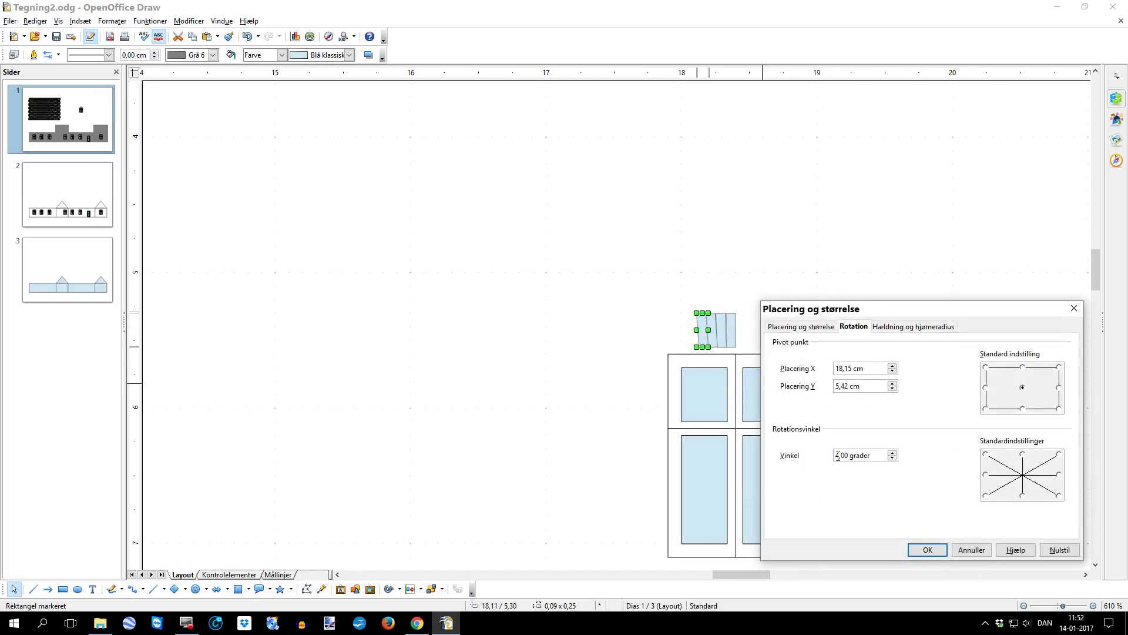
left_click(837, 457)
key("Delete")
key("Delete")
type("3")
left_click(929, 549)
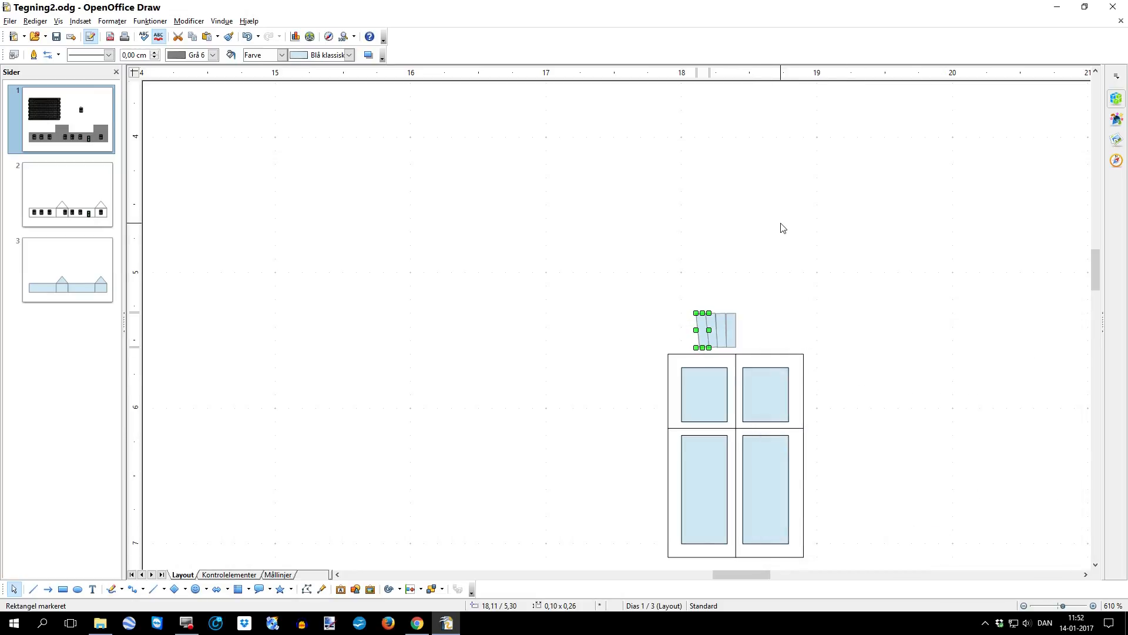
Duplicate the 6-degree brick and fit the copy against its left side, at about X 18.04 cm.
key("Left")
key("Left")
key("alt+Right")
key("alt+Right")
key("alt+Right")
key("alt+Right")
key("alt+Right")
key("Right")
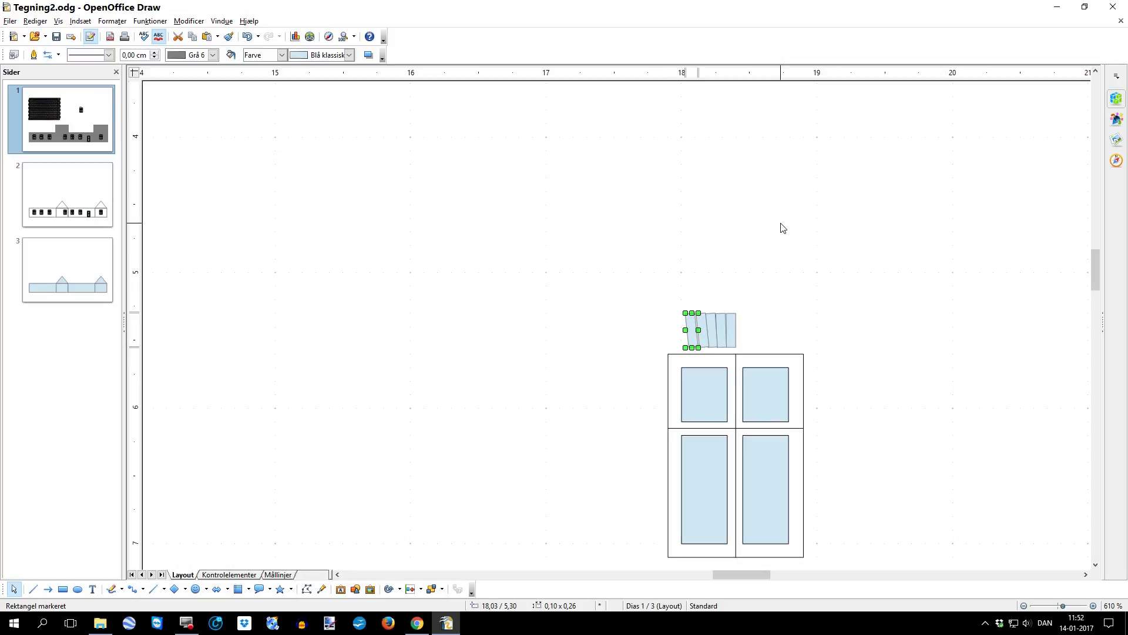
key("alt+Right")
Try a rotation angle of 8 degrees on the fifth brick.
right_click(694, 328)
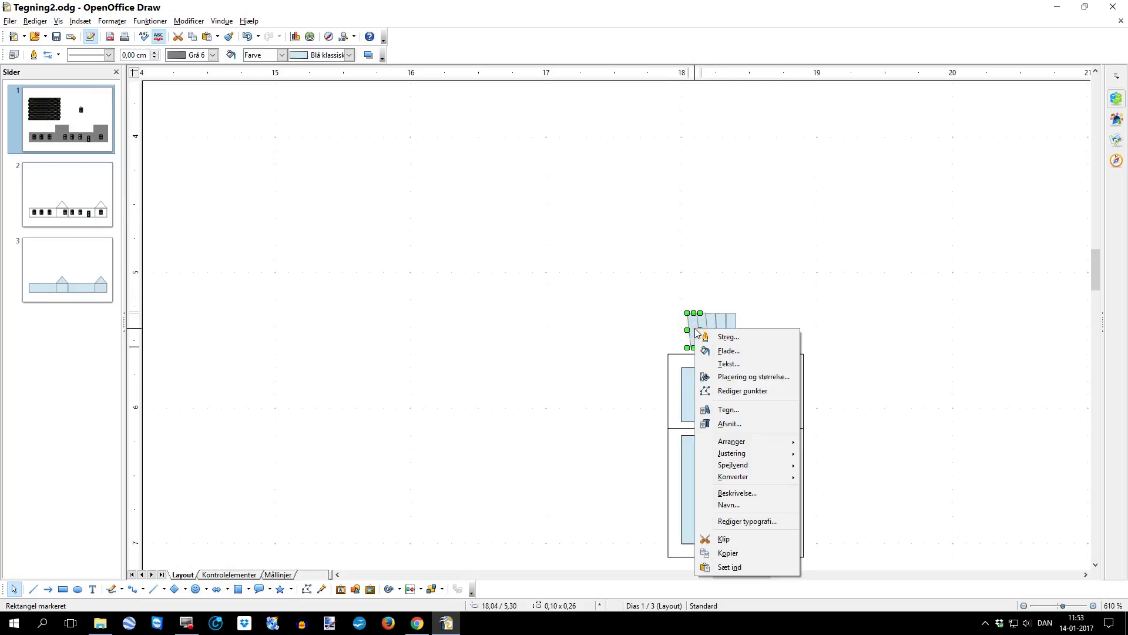
left_click(742, 376)
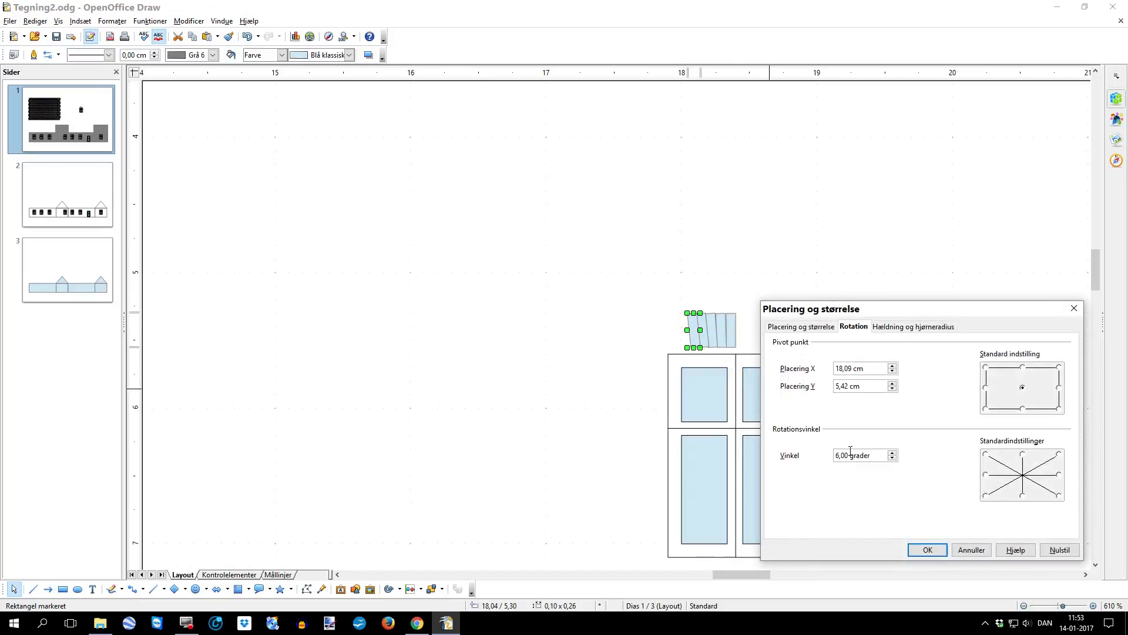
left_click(836, 455)
key("Delete")
type("8")
left_click(927, 550)
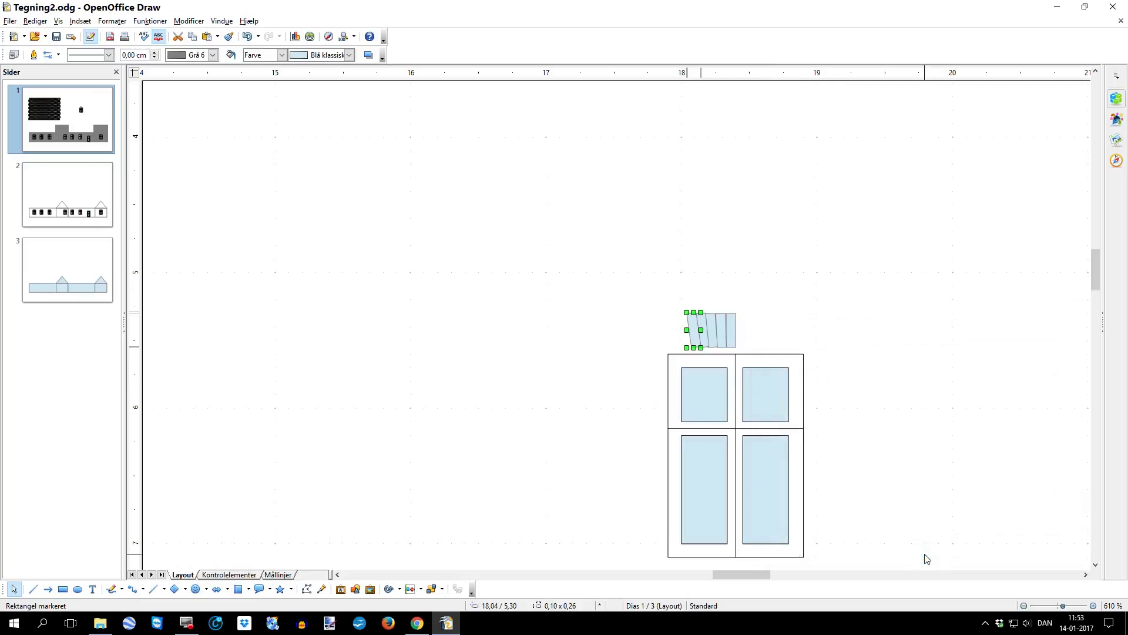
right_click(697, 333)
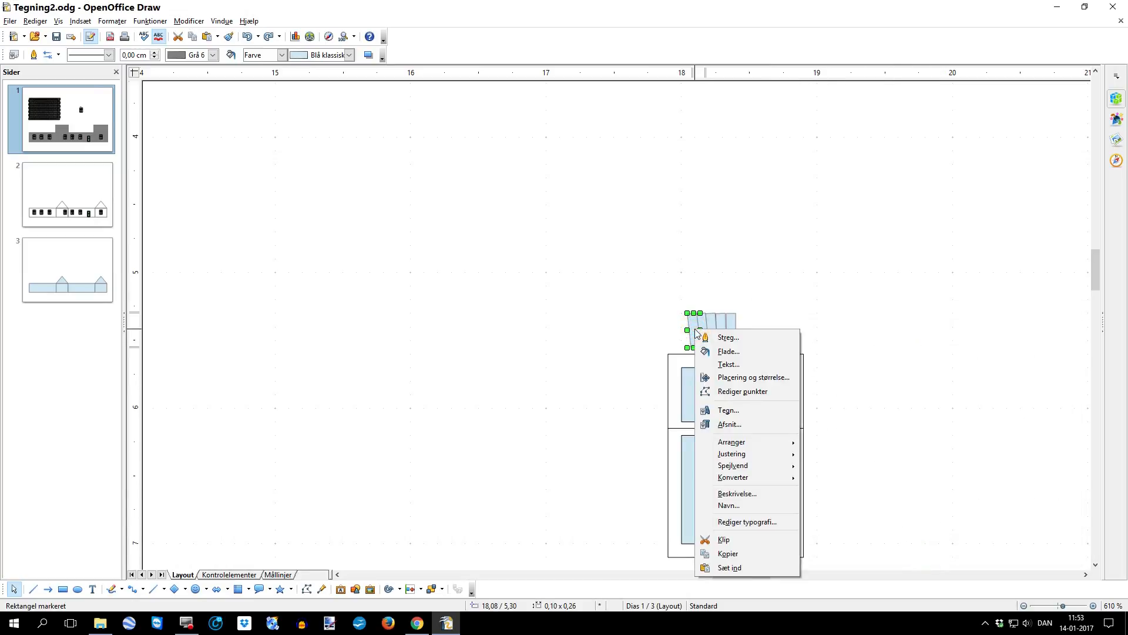
left_click(802, 281)
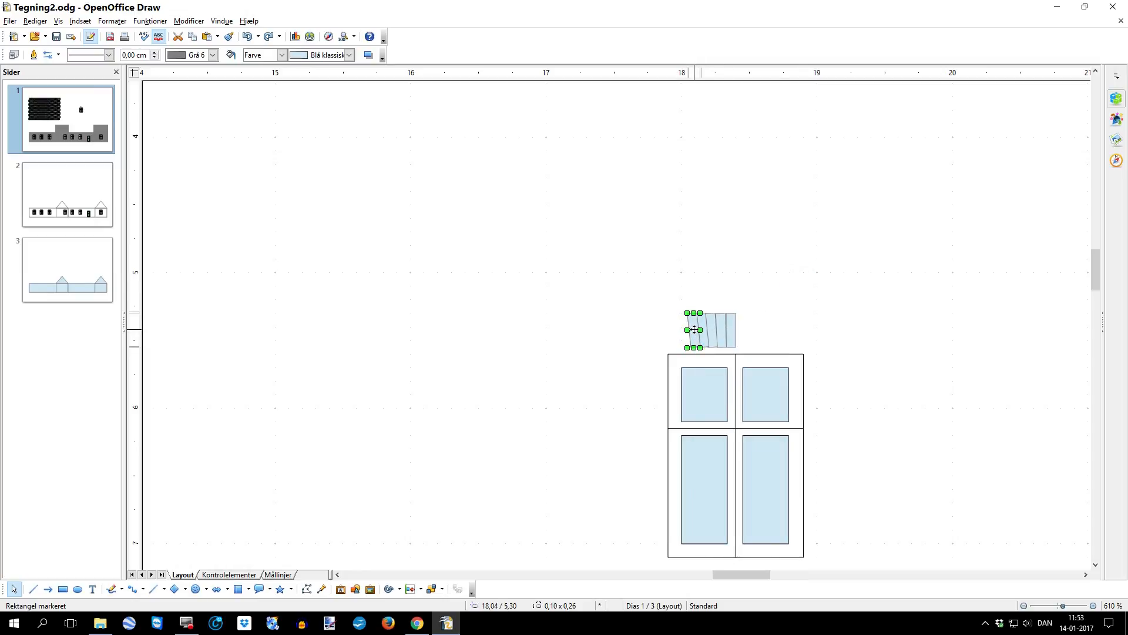
Duplicate the fifth brick and fit the copy against its left side, at about X 17.98 cm.
key("Left")
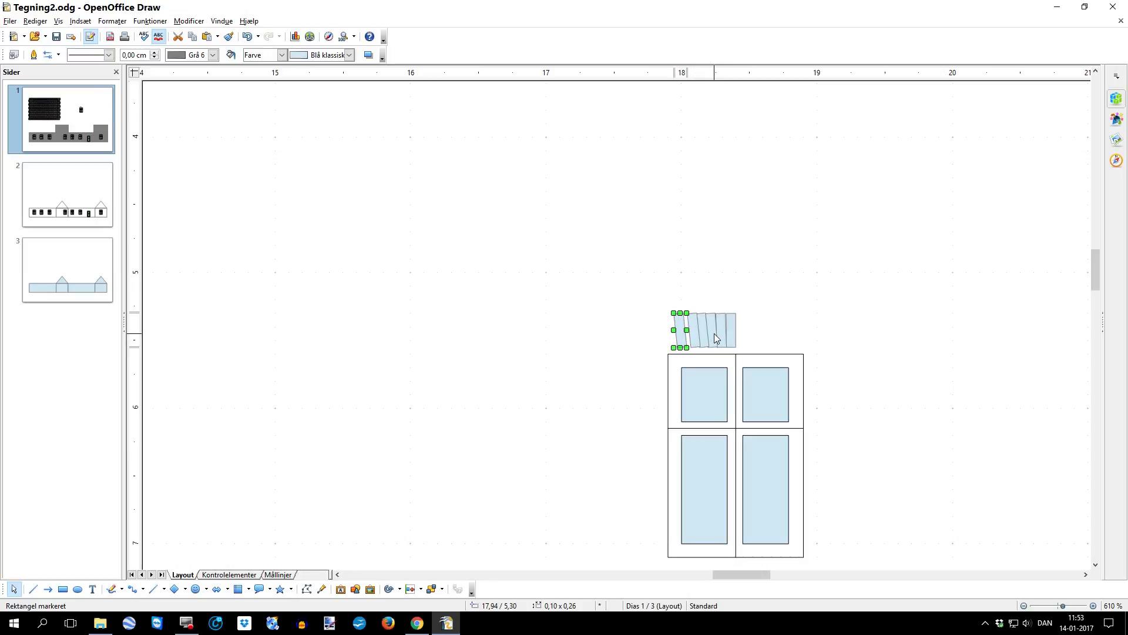
key("alt+Right")
key("alt+Right")
key("alt+Right")
key("alt+Right")
key("alt+Right")
key("alt+Right")
key("alt+Right")
key("alt+Right")
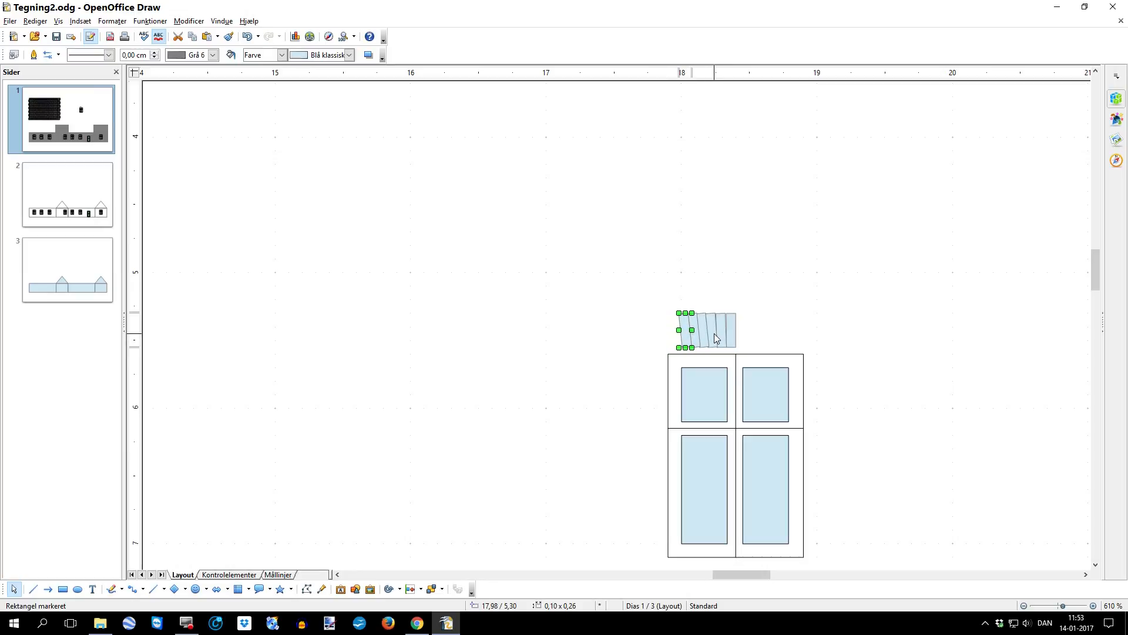
Set the sixth brick's rotation angle to 8 degrees.
right_click(683, 330)
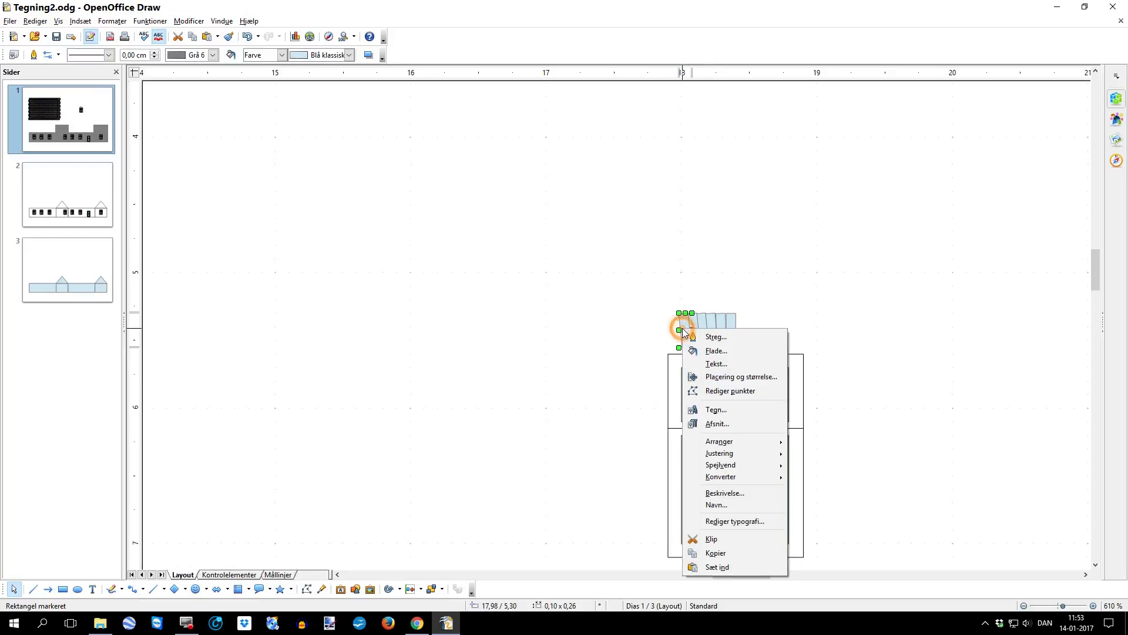
left_click(734, 377)
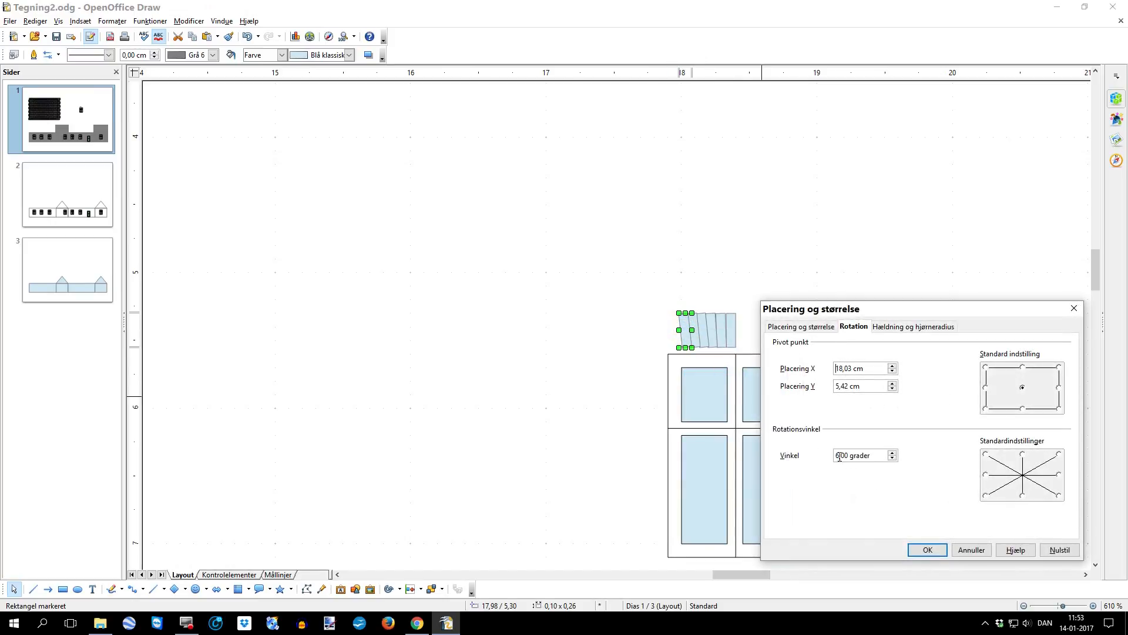
left_click(839, 455)
key("BackSpace")
type("8")
left_click(928, 550)
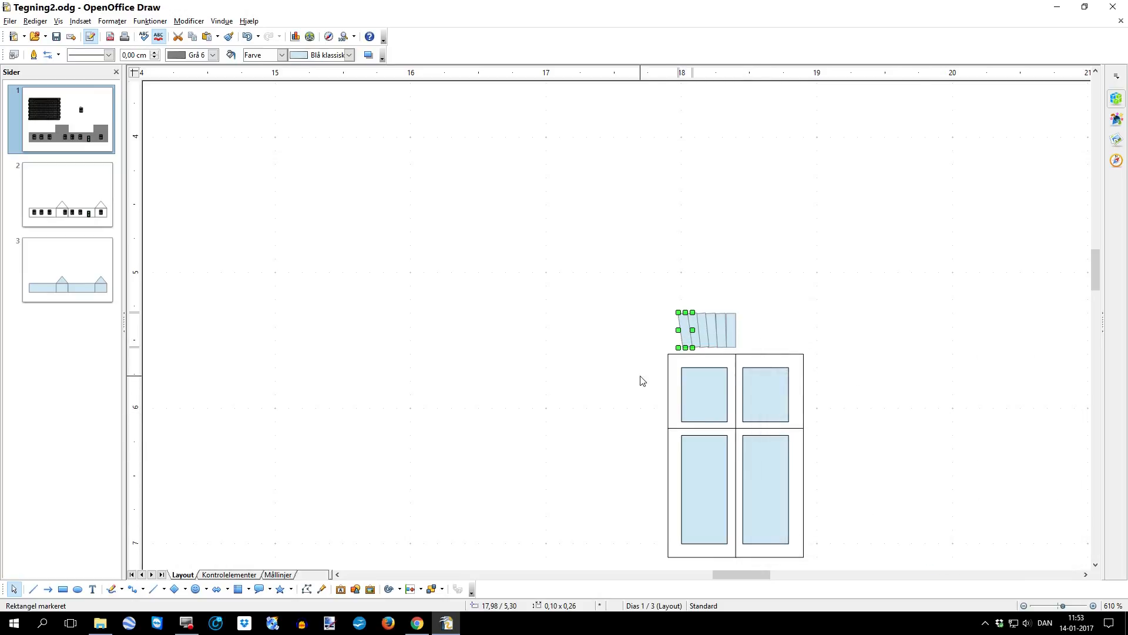
Duplicate the 8-degree brick and nudge the copy against its left side, at about X 17.90 cm.
key("Tab")
left_click(834, 362)
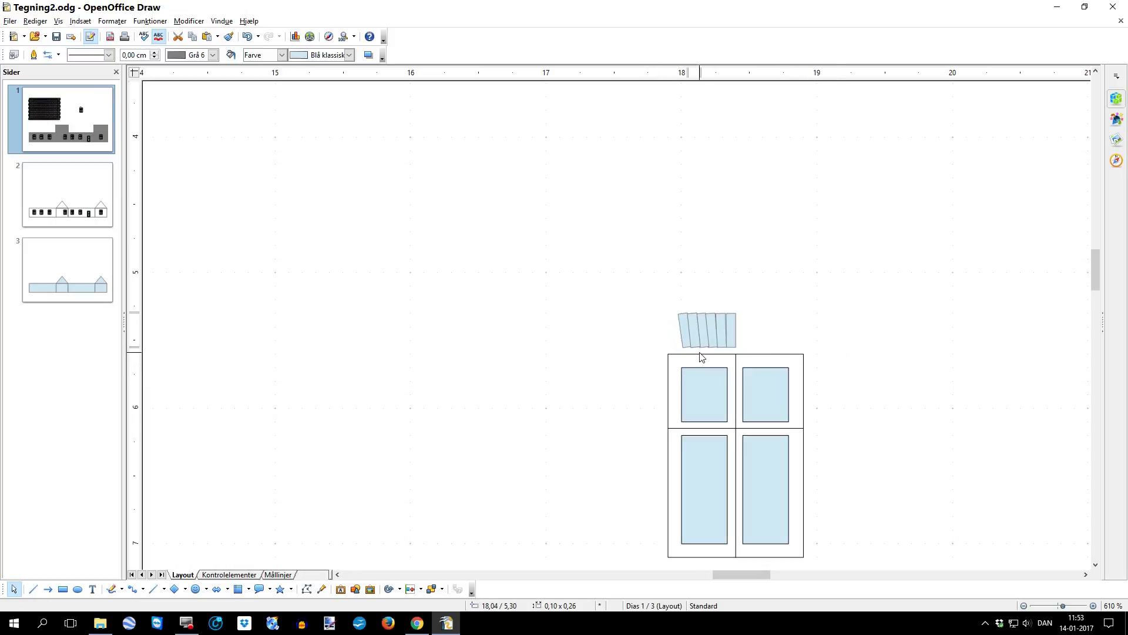
left_click(686, 334)
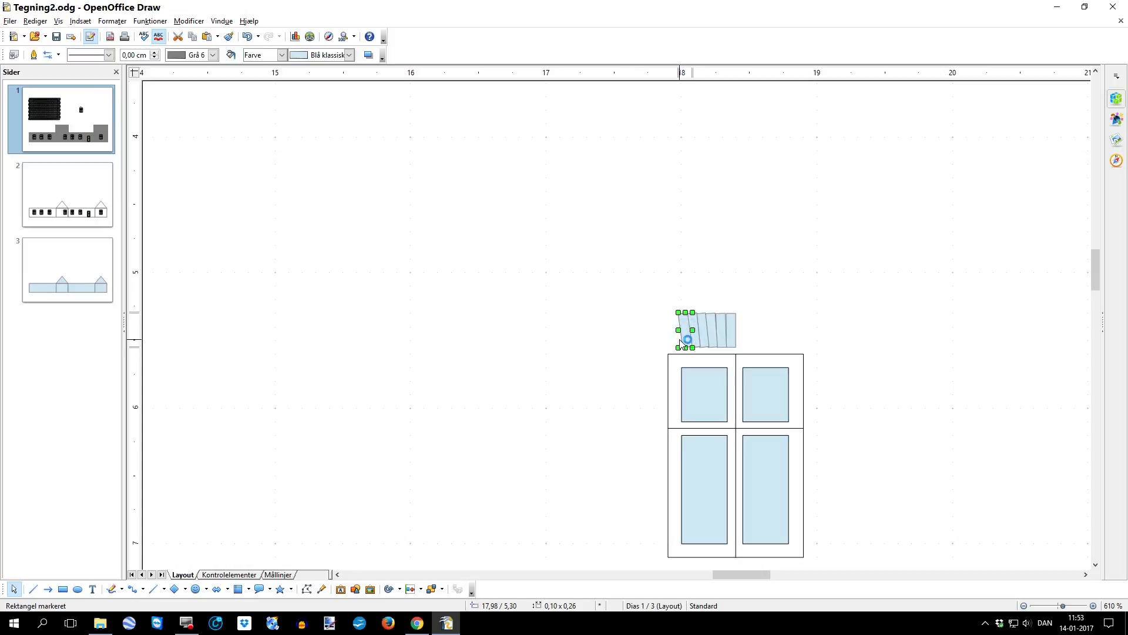
key("alt+Left")
key("alt+Left")
key("alt+Left")
key("alt+Left")
key("alt+Left")
key("alt+Left")
key("alt+Left")
key("alt+Left")
key("alt+Left")
key("alt+Left")
key("alt+Left")
key("alt+Left")
key("alt+Left")
key("alt+Left")
key("alt+Left")
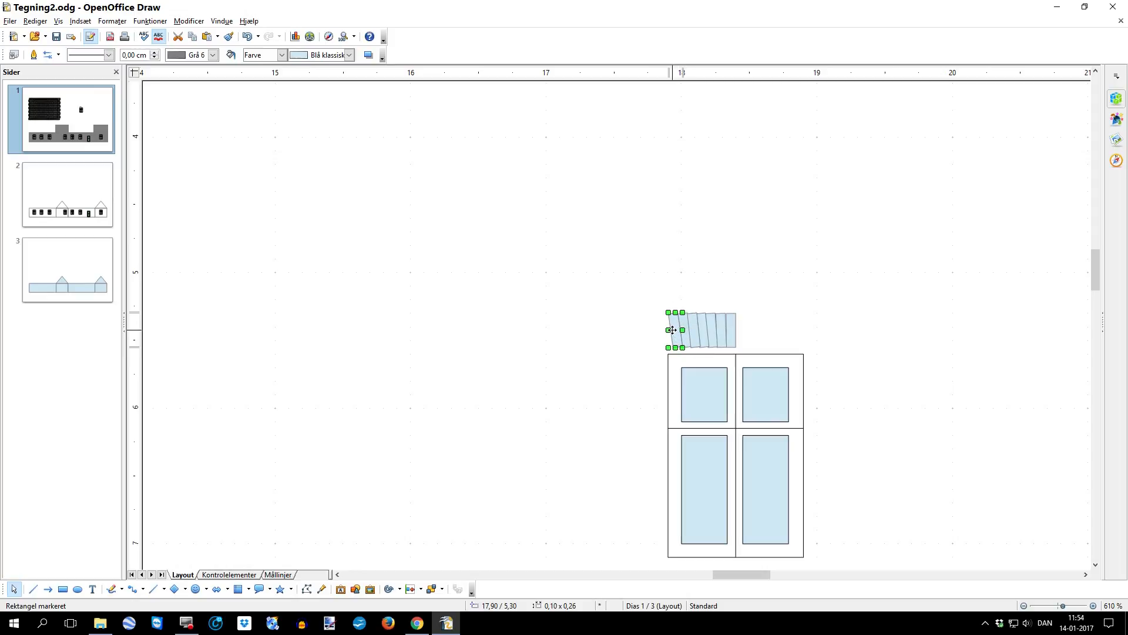
Set the seventh brick's rotation angle to 10 degrees.
right_click(673, 331)
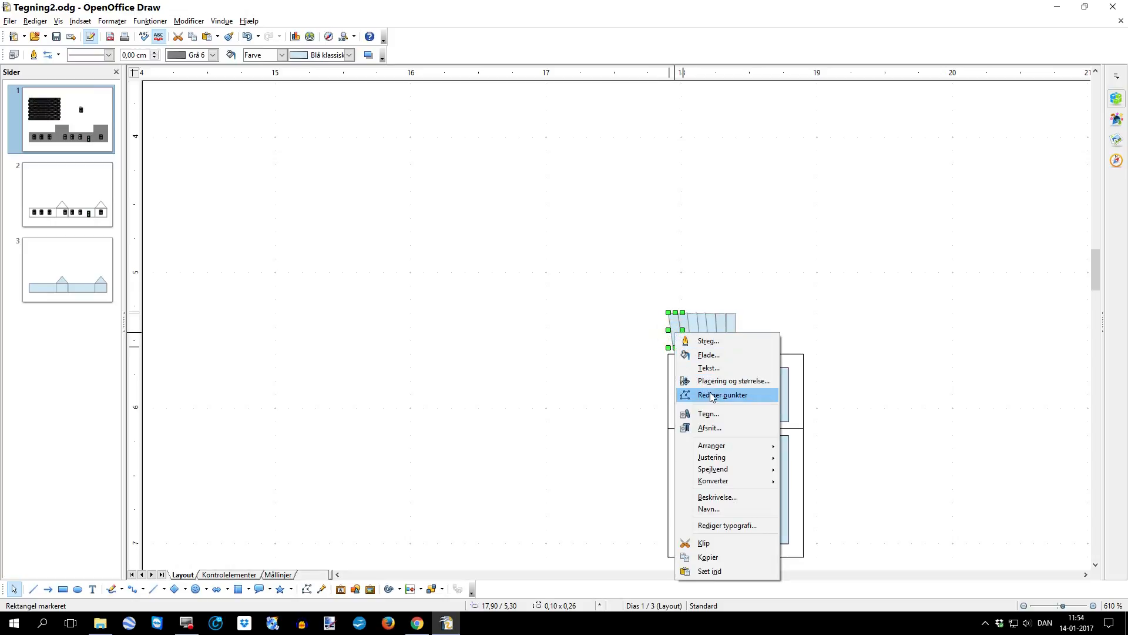
left_click(729, 380)
left_click(839, 457)
type("10,00 grader")
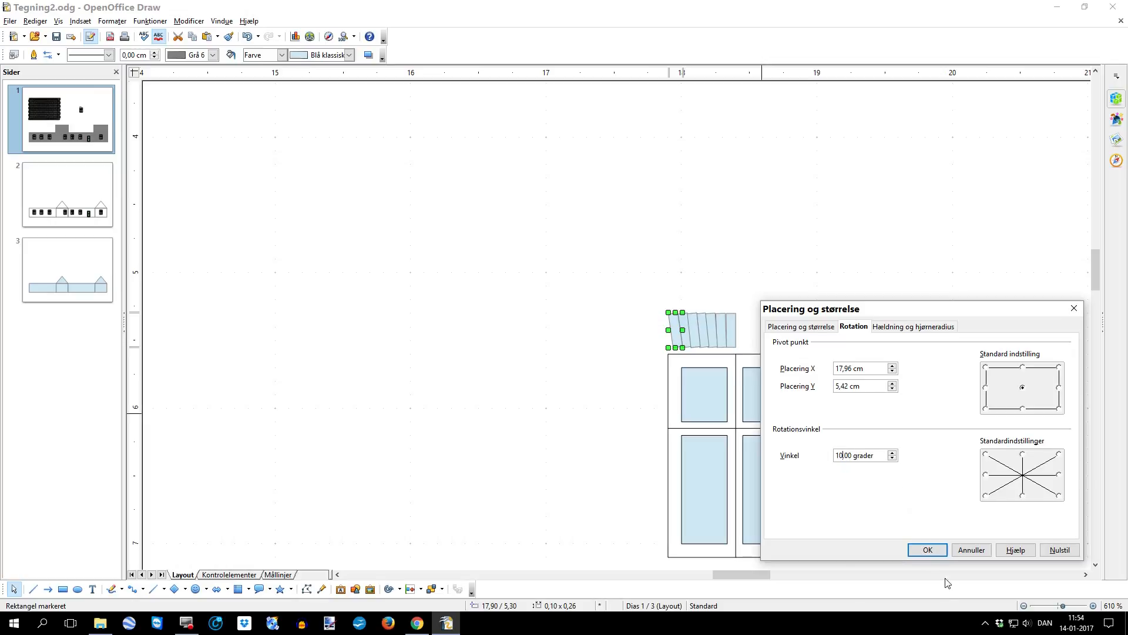
left_click(928, 549)
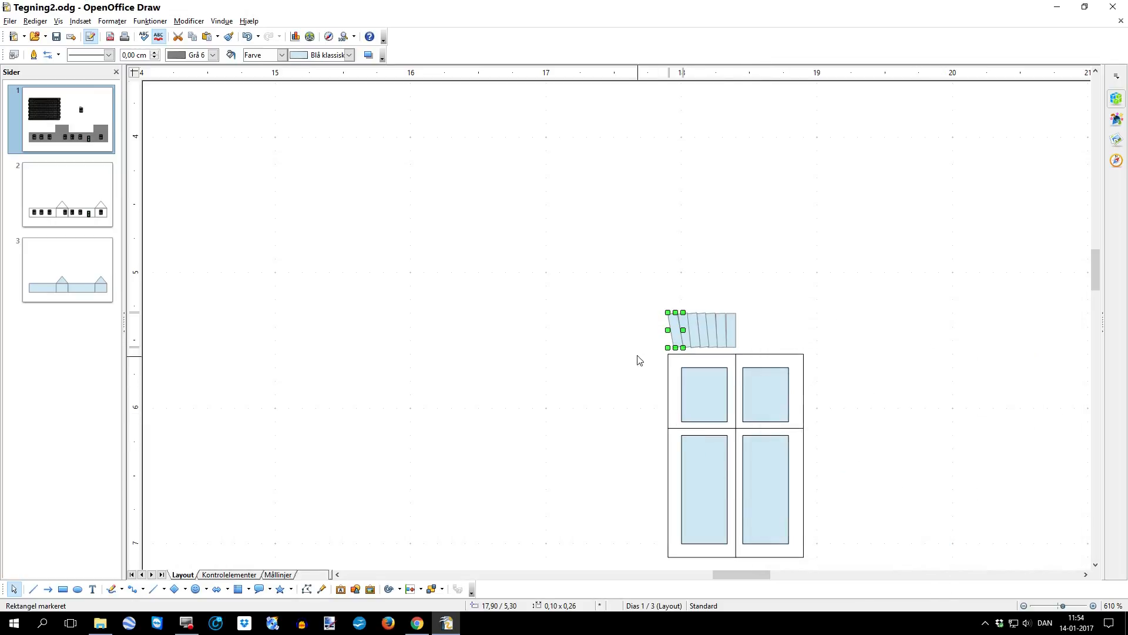
Duplicate the 10-degree brick and nudge the copy against its left side, at about X 17.84 cm.
left_click(625, 343)
left_click(672, 334)
key("alt+Left")
key("alt+Left")
key("alt+Left")
key("alt+Left")
key("alt+Left")
key("alt+Left")
key("alt+Left")
key("alt+Left")
key("alt+Left")
key("alt+Left")
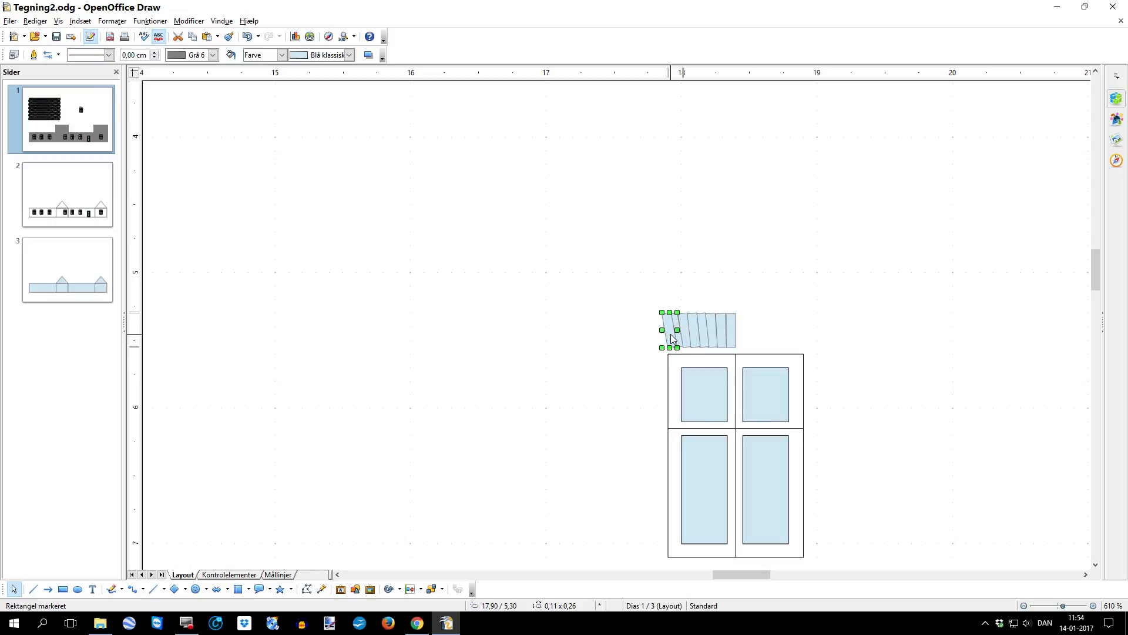
key("alt+Left")
key("alt+Left")
key("alt+Left")
key("alt+Left")
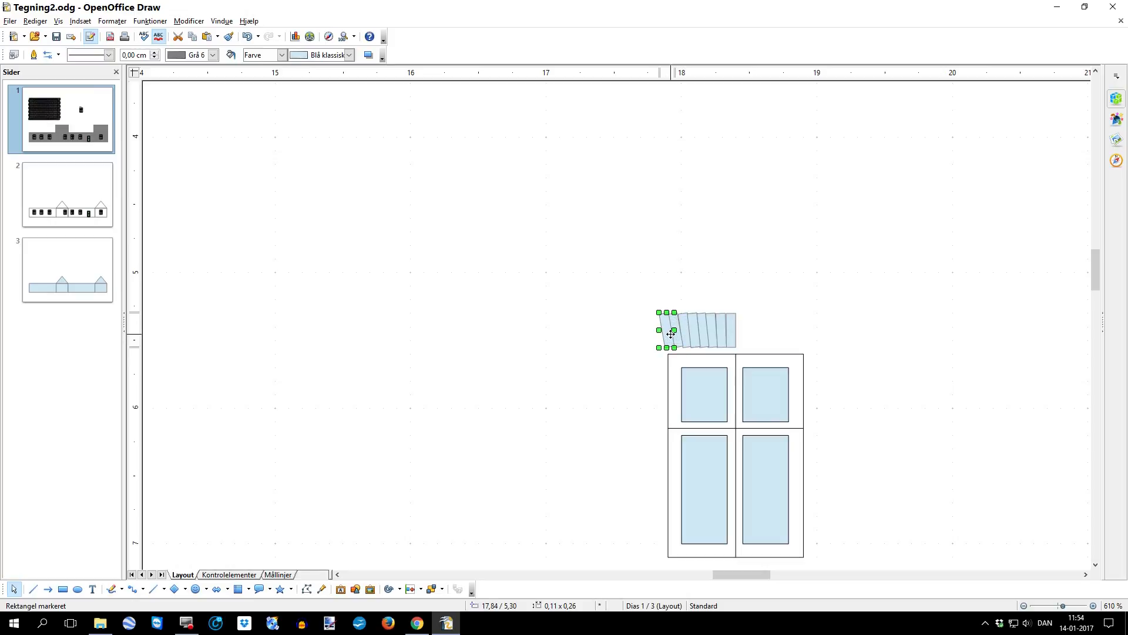
Set the leftmost brick's rotation angle to 12 degrees.
right_click(664, 327)
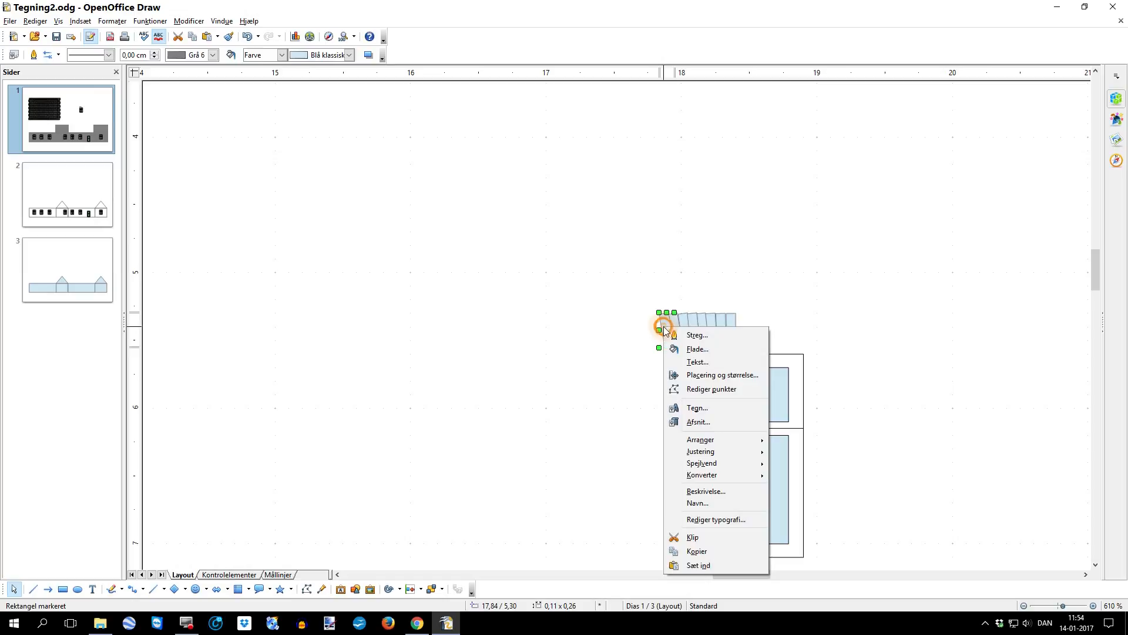
left_click(710, 376)
left_click(843, 457)
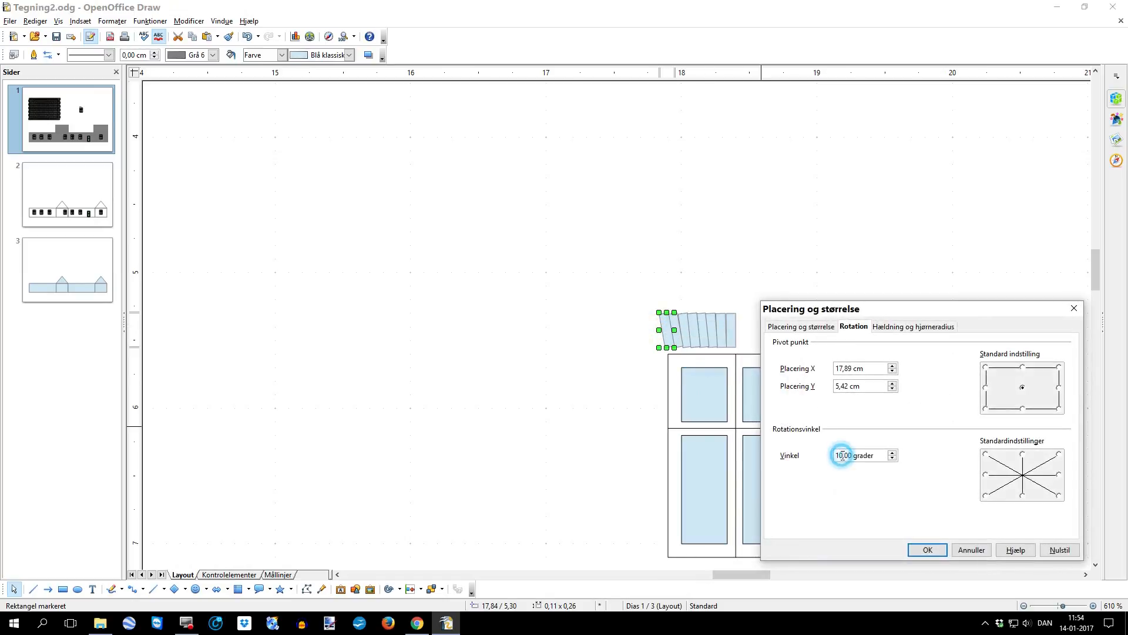
key("BackSpace")
type("2")
left_click(928, 550)
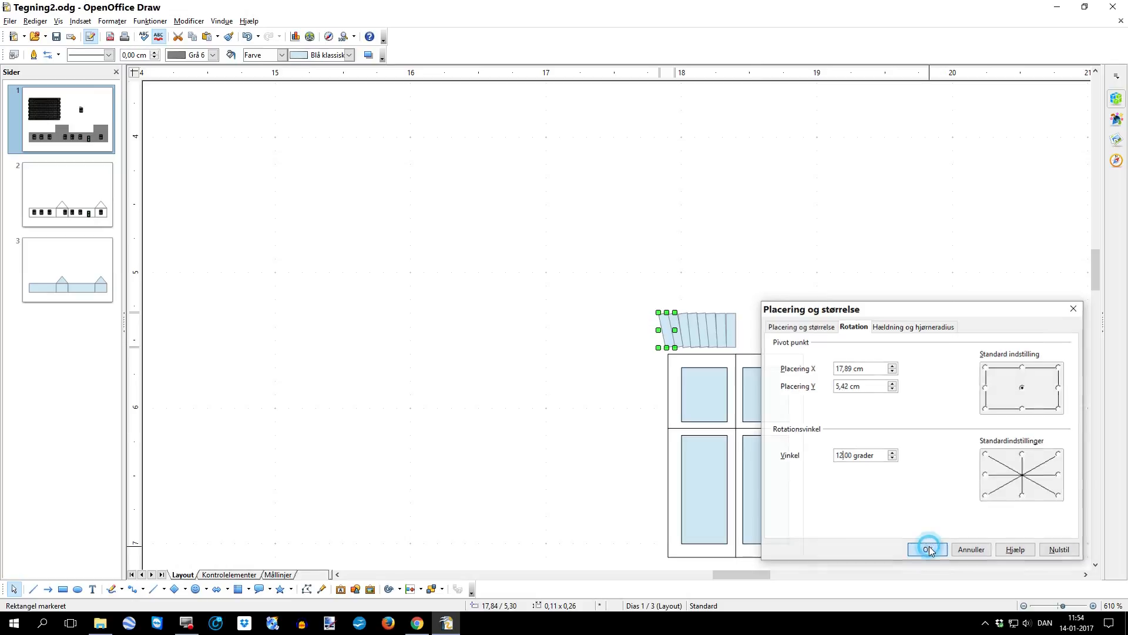
left_click(583, 281)
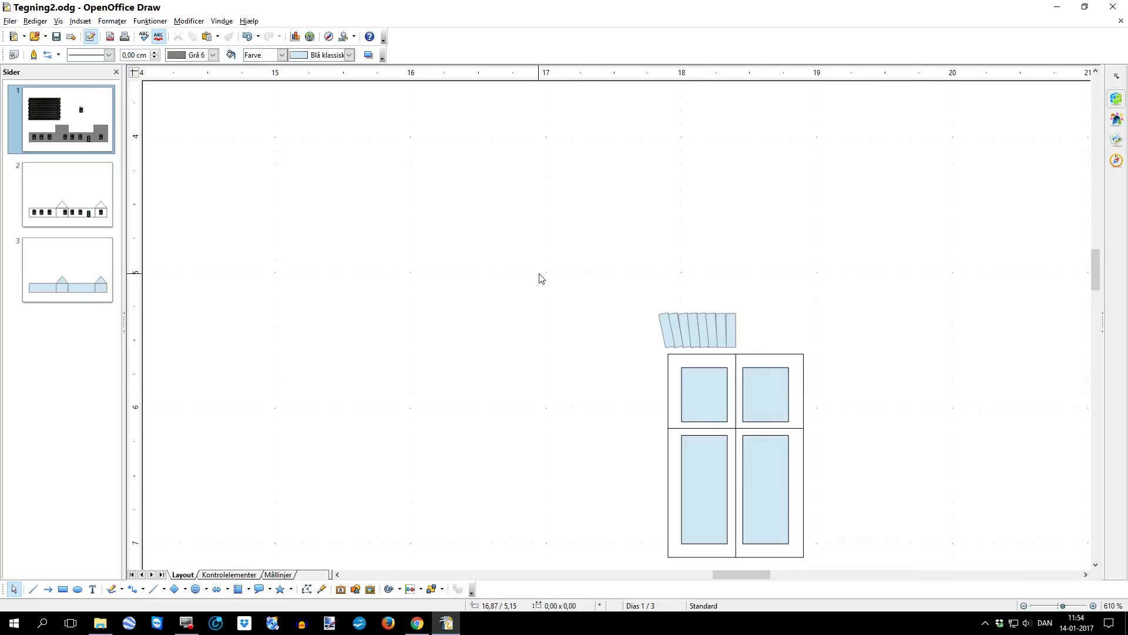
Place a horizontally mirrored copy of the nine-brick row against its right side, at about X 18.40 cm.
mouse_move(627, 288)
left_mouse_down()
mouse_move(650, 312)
mouse_move(768, 360)
left_mouse_up()
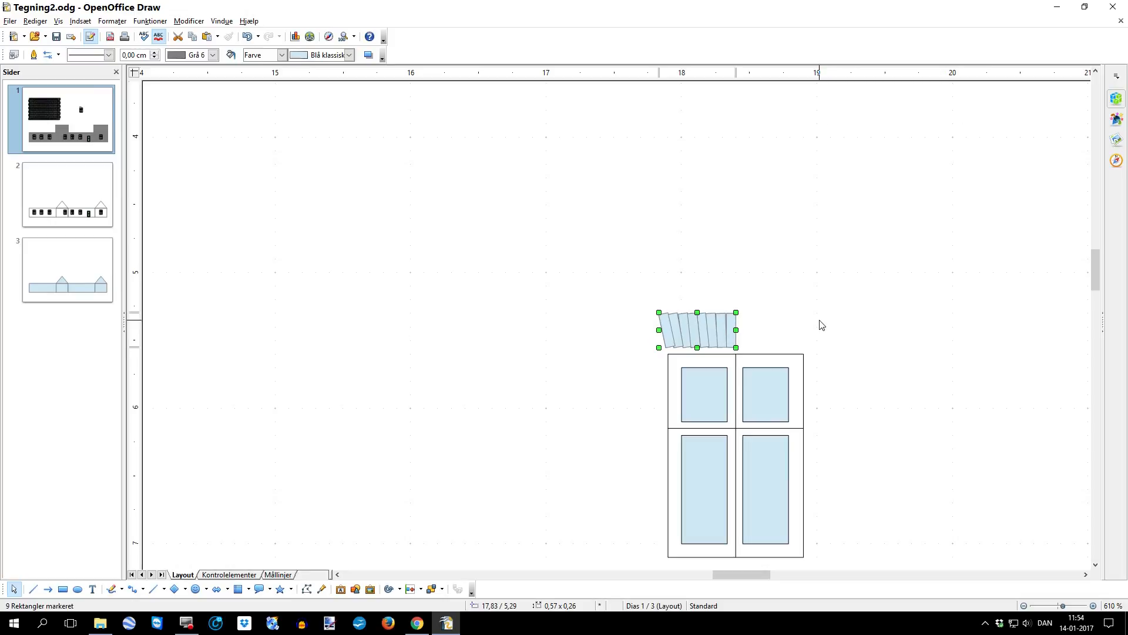
left_click_drag(731, 333, 889, 312)
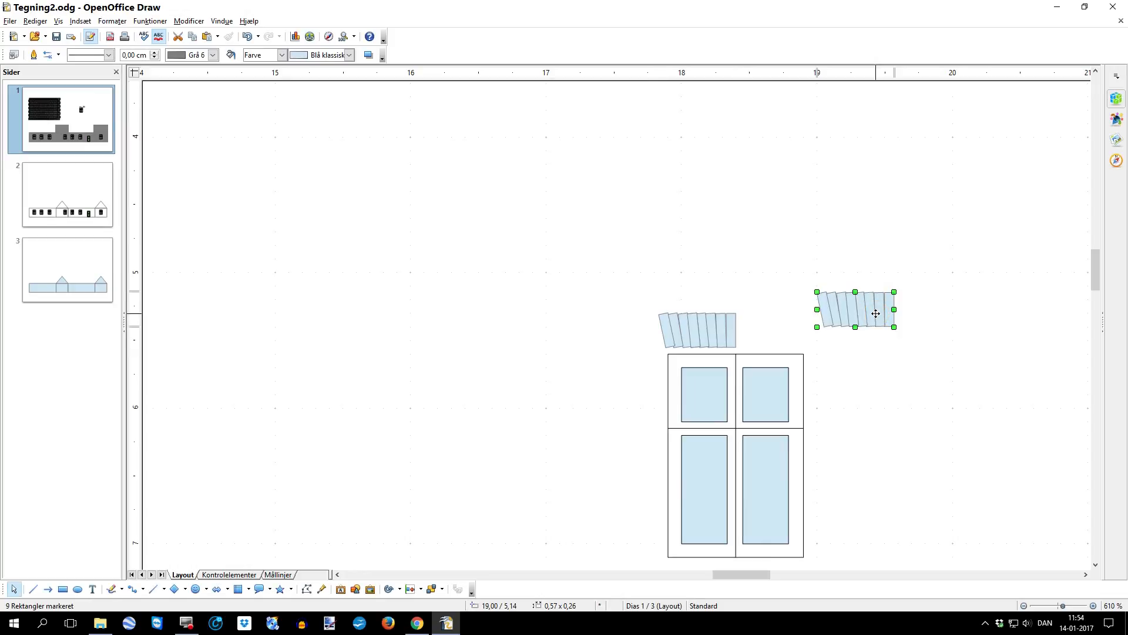
right_click(875, 313)
mouse_move(914, 454)
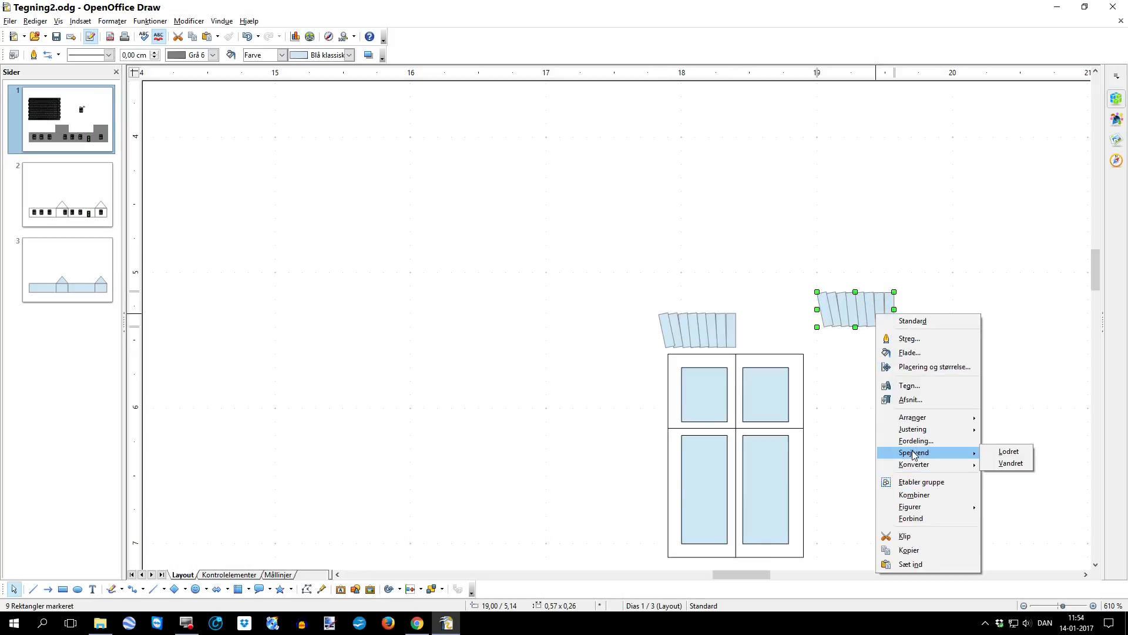
left_click(1012, 464)
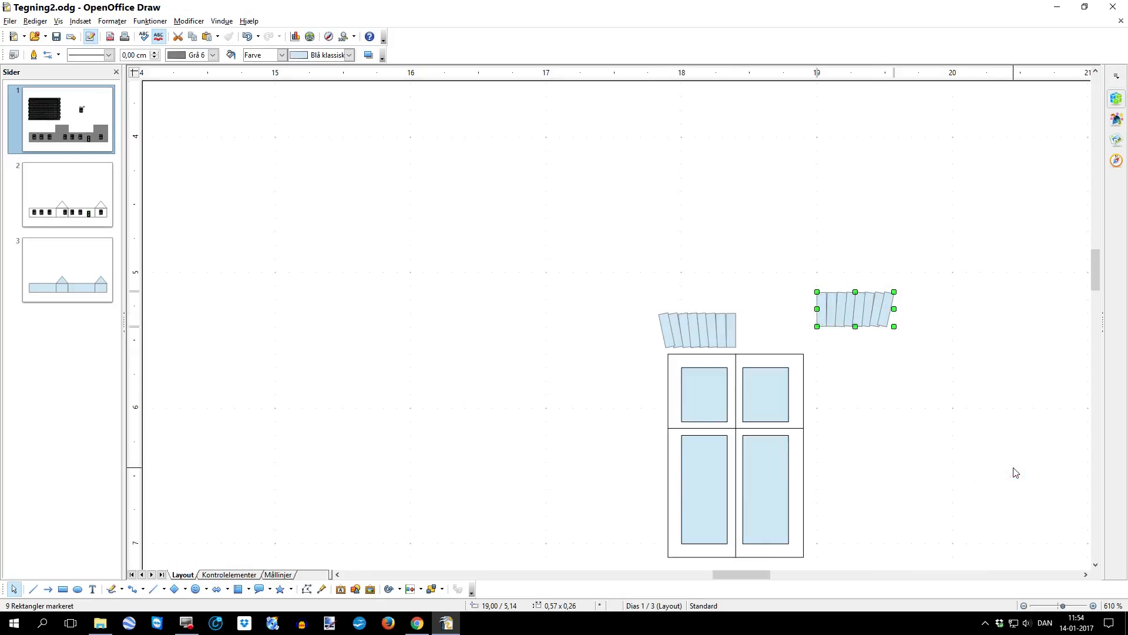
left_click_drag(867, 312, 793, 332)
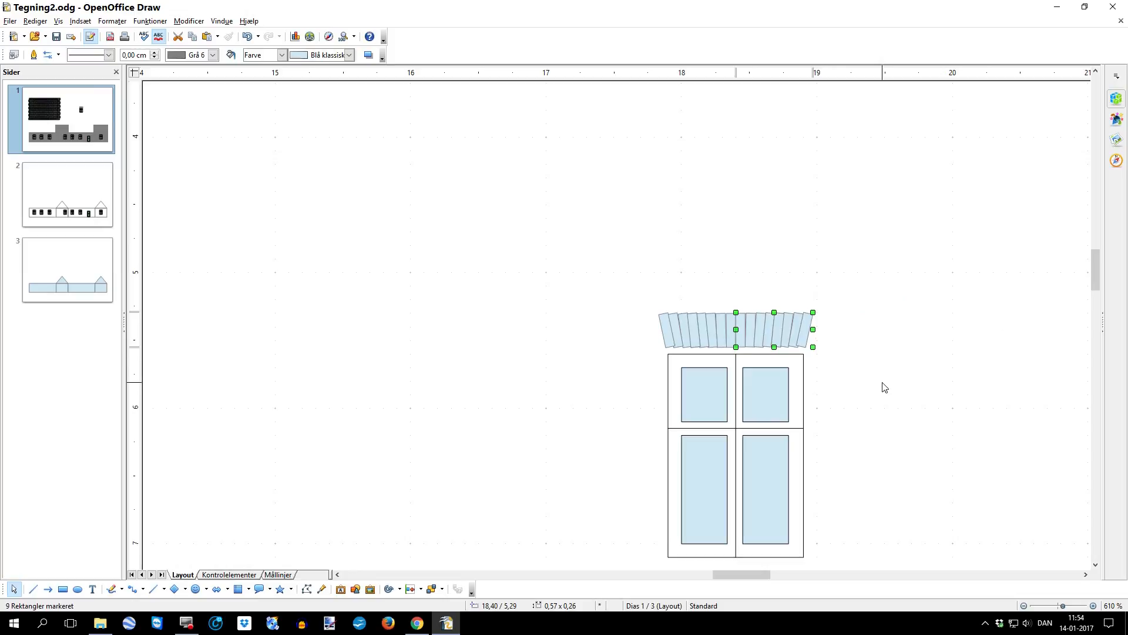
left_click(861, 315)
Fill all the bricks above the window, both the original and mirrored halves, with the colour Gul 3.
mouse_move(622, 299)
left_mouse_down()
mouse_move(799, 357)
mouse_move(844, 357)
left_mouse_up()
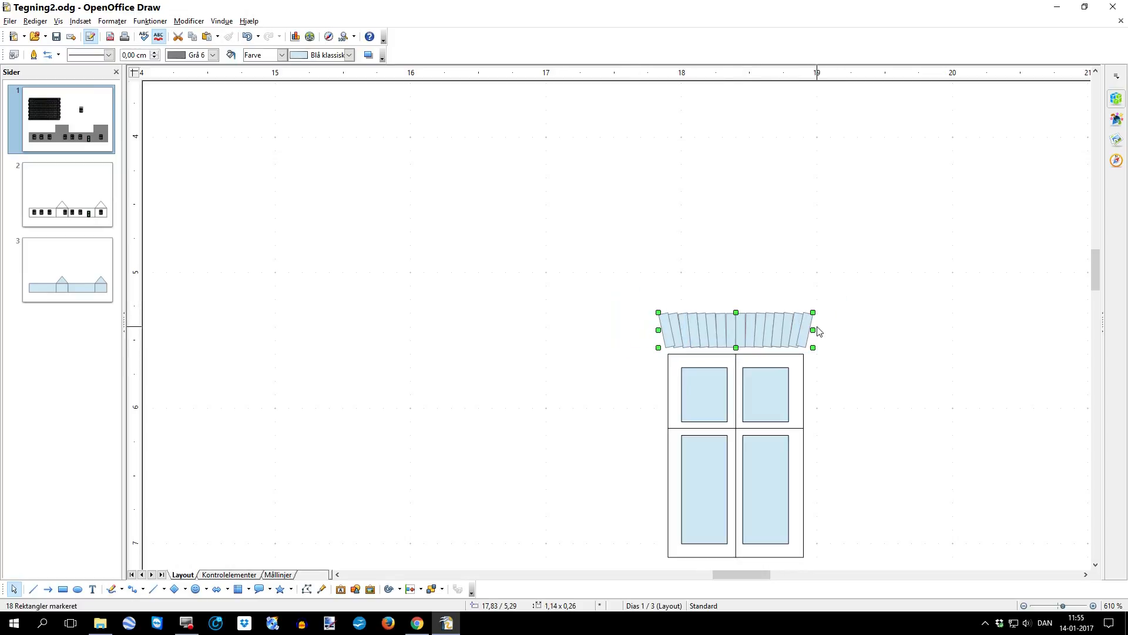
left_click(282, 55)
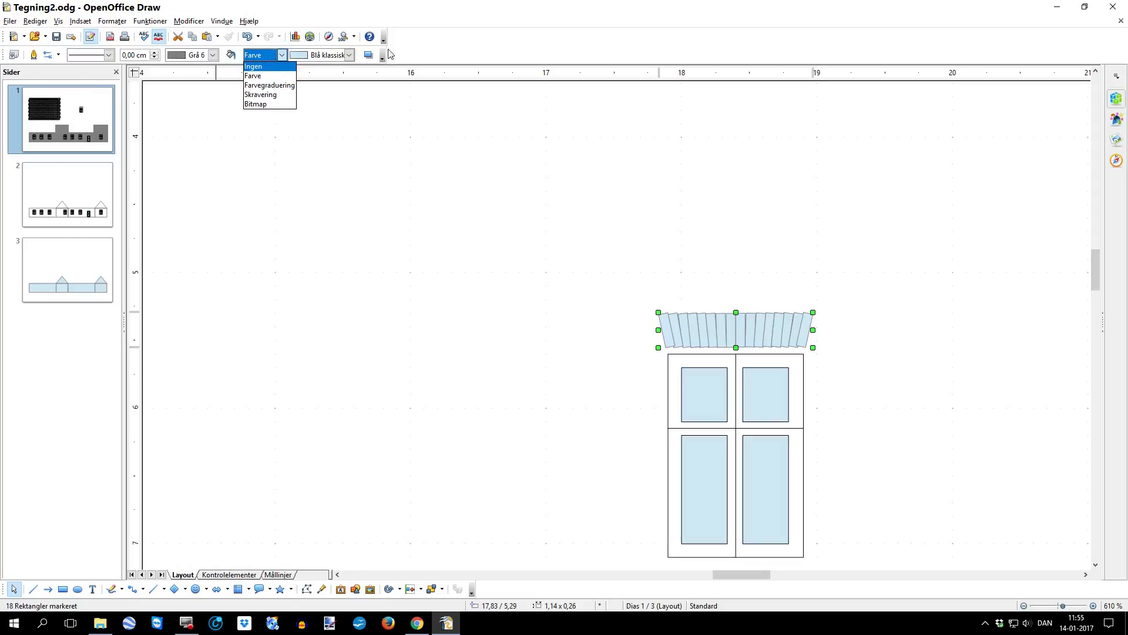
left_click(351, 55)
left_click(350, 56)
scroll(326, 176, "up", 10)
left_click(323, 213)
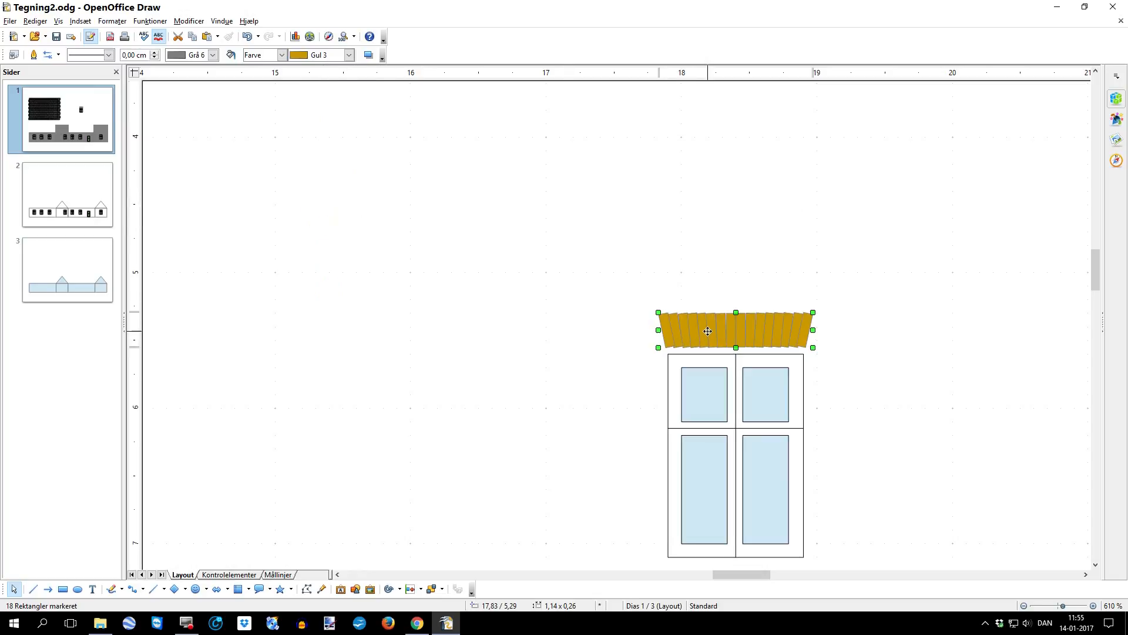
Apply 50 % transparency to the fill of all the fanned bricks.
right_click(708, 331)
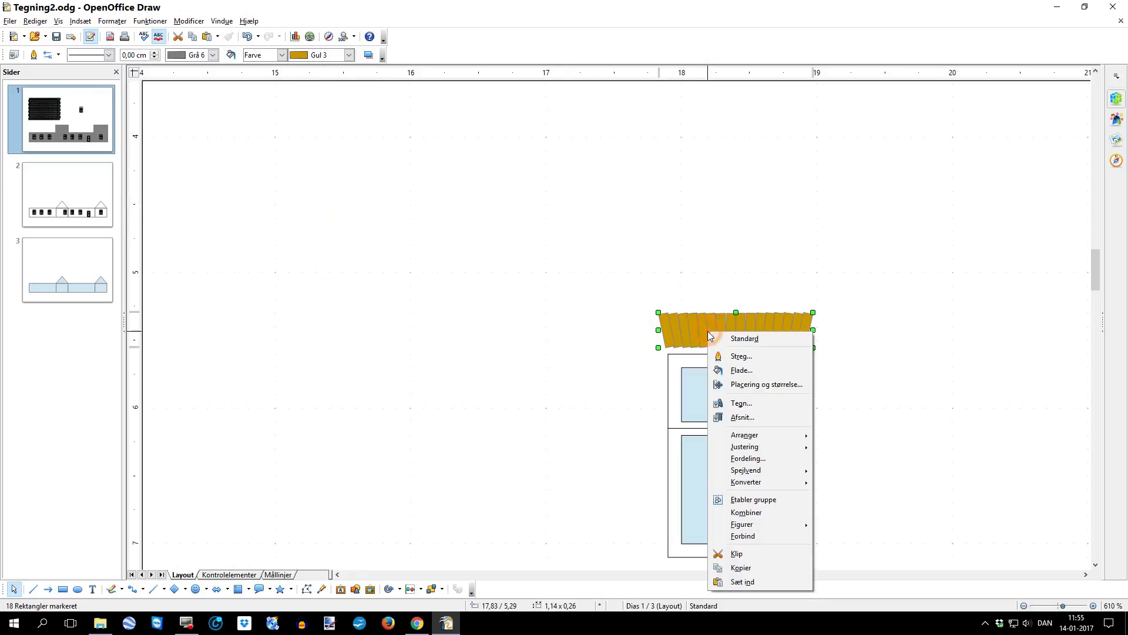
left_click(740, 371)
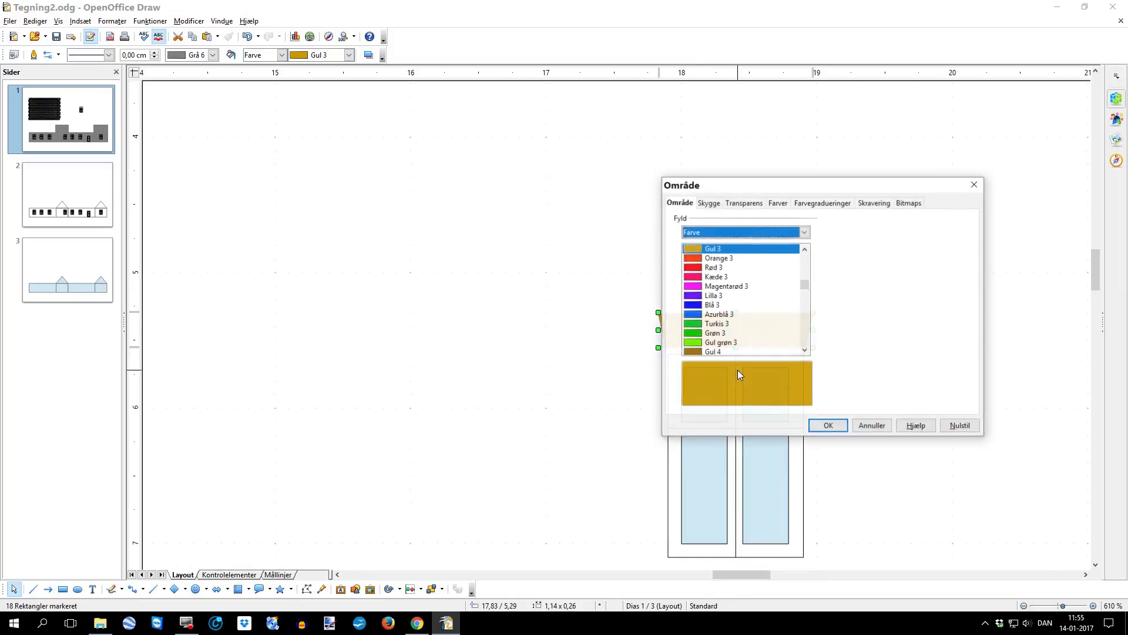
left_click(744, 203)
left_click(686, 245)
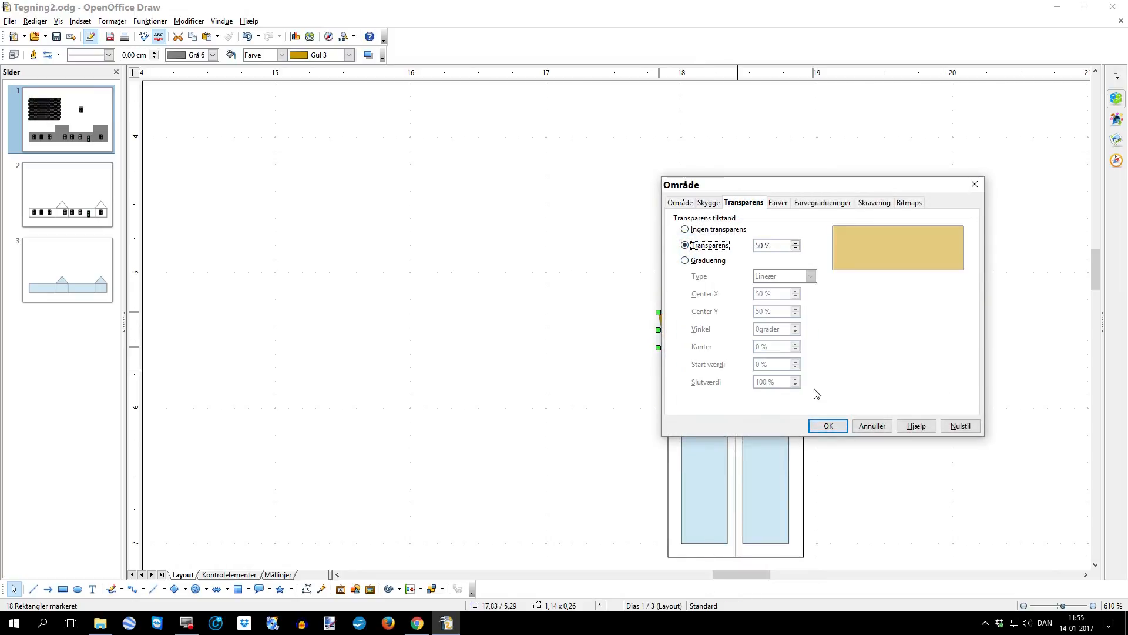
left_click(826, 426)
left_click(888, 358)
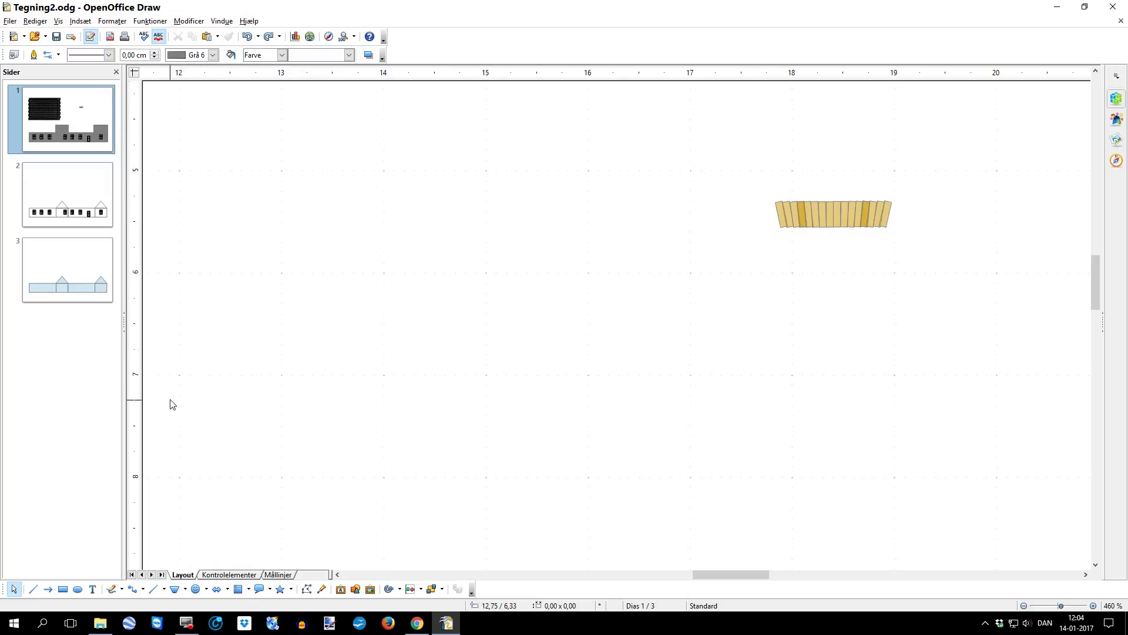
Draw a trapezoid about 1.20 by 0.30 cm, steepen its slanted sides and place it over the brick row at about X 17.80, Y 5.30 cm.
left_click(184, 589)
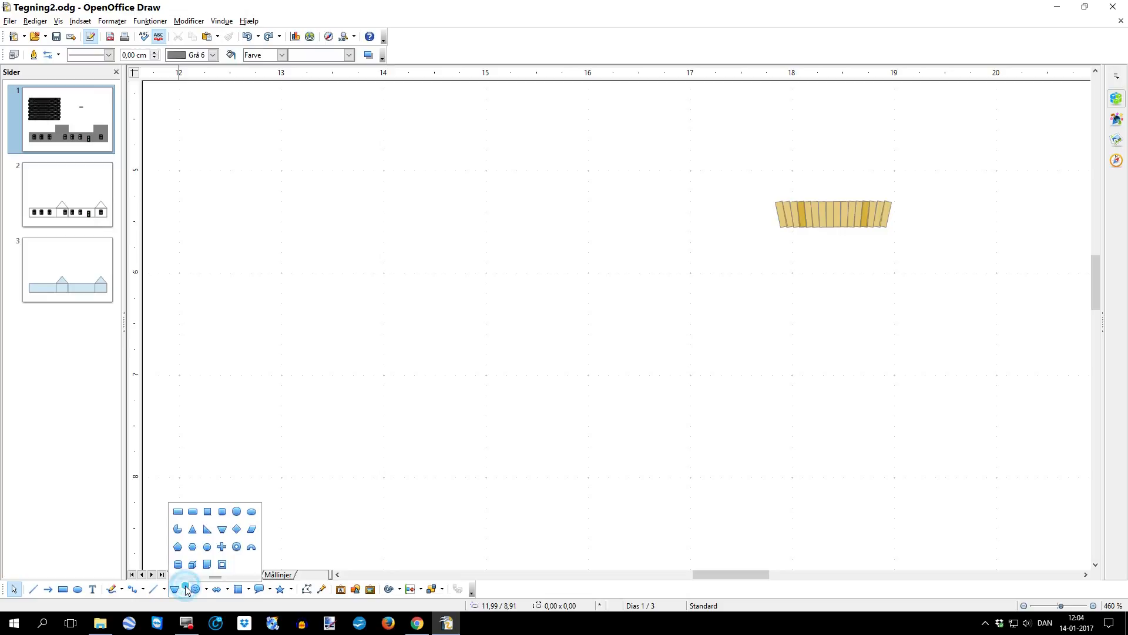
left_click(222, 531)
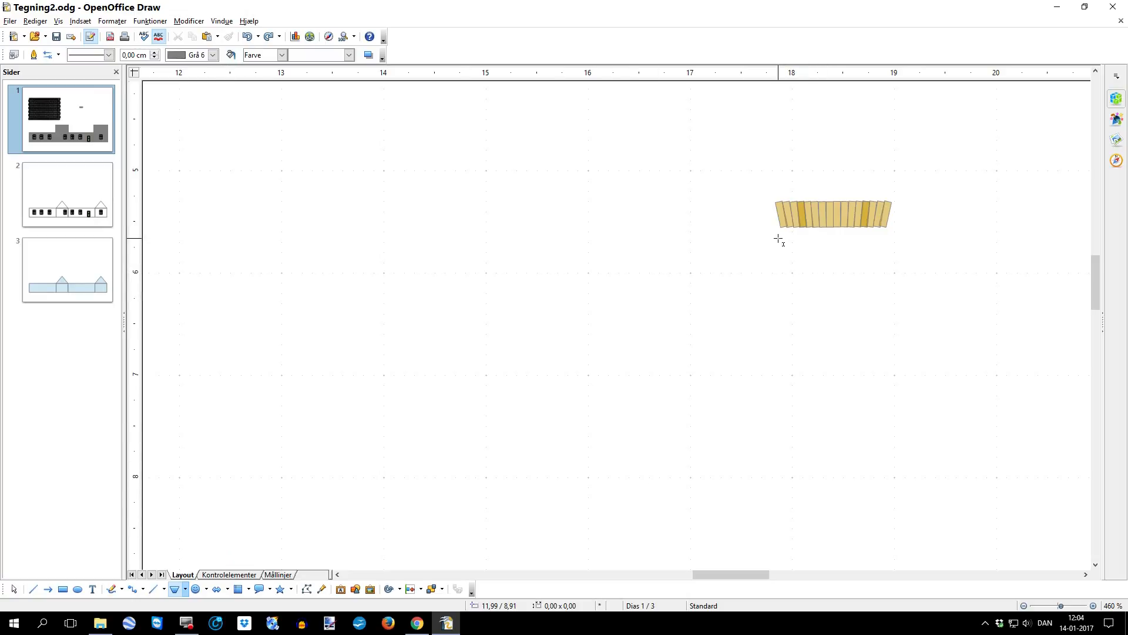
left_click_drag(773, 243, 894, 272)
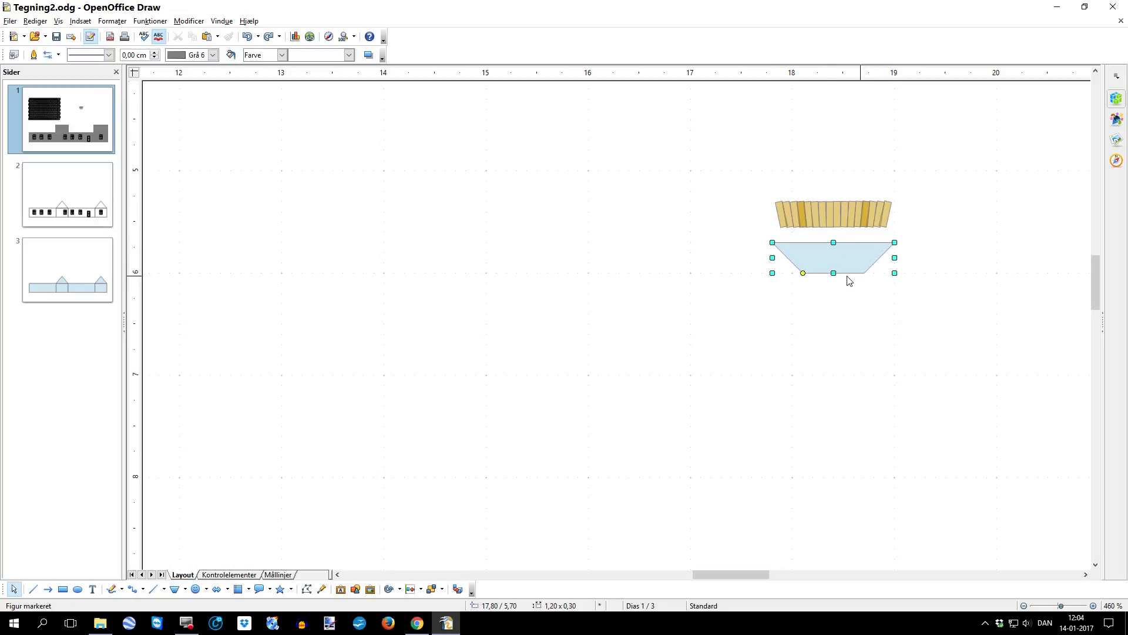
left_click_drag(803, 272, 840, 229)
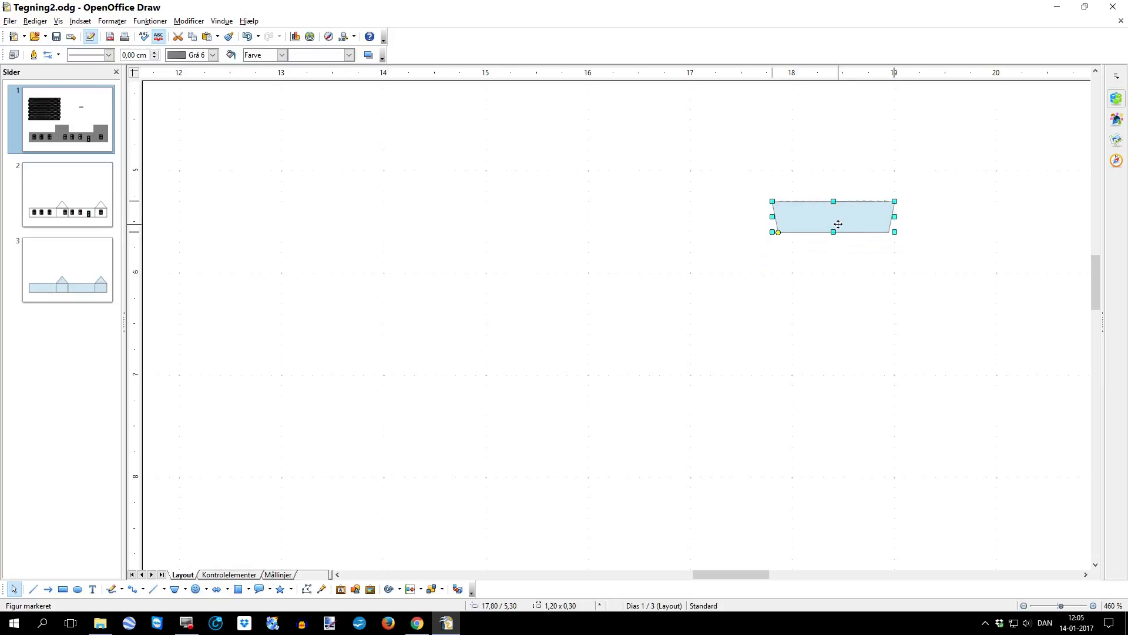
Set the trapezoid's fill to Ingen and reduce its height to about 0.25 cm to match the bricks.
right_click(839, 220)
left_click(863, 240)
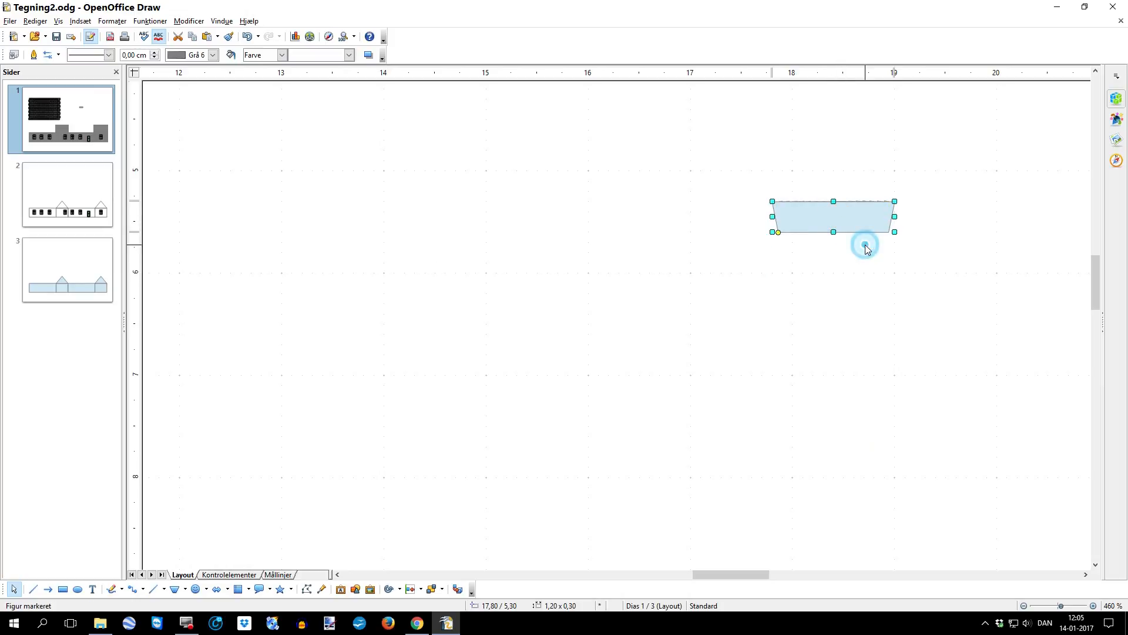
left_click(804, 232)
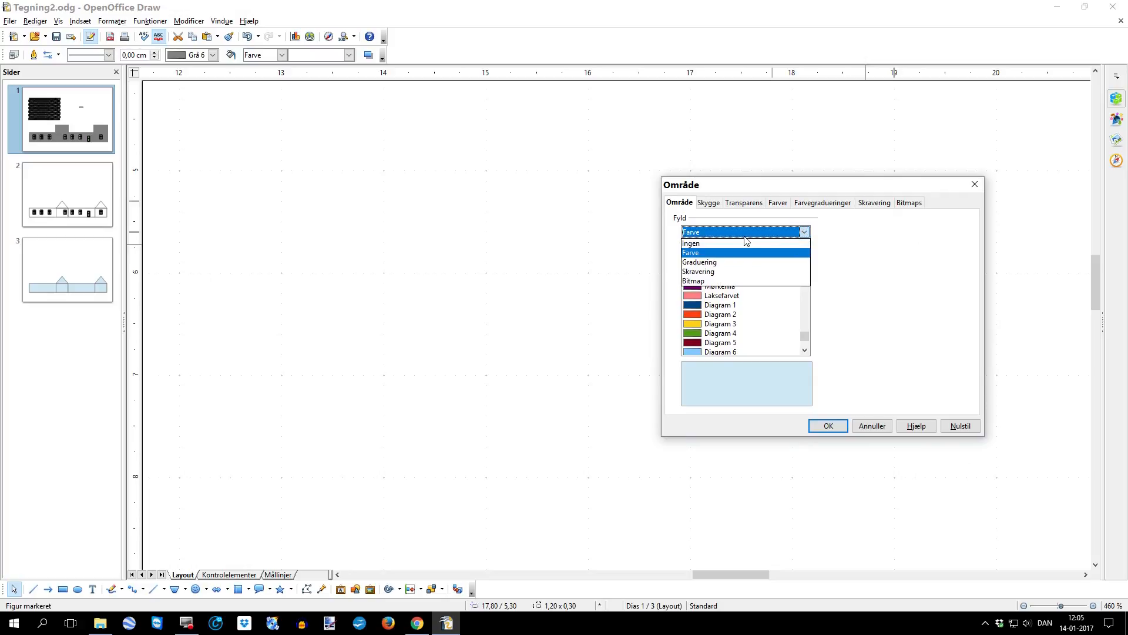
left_click(741, 248)
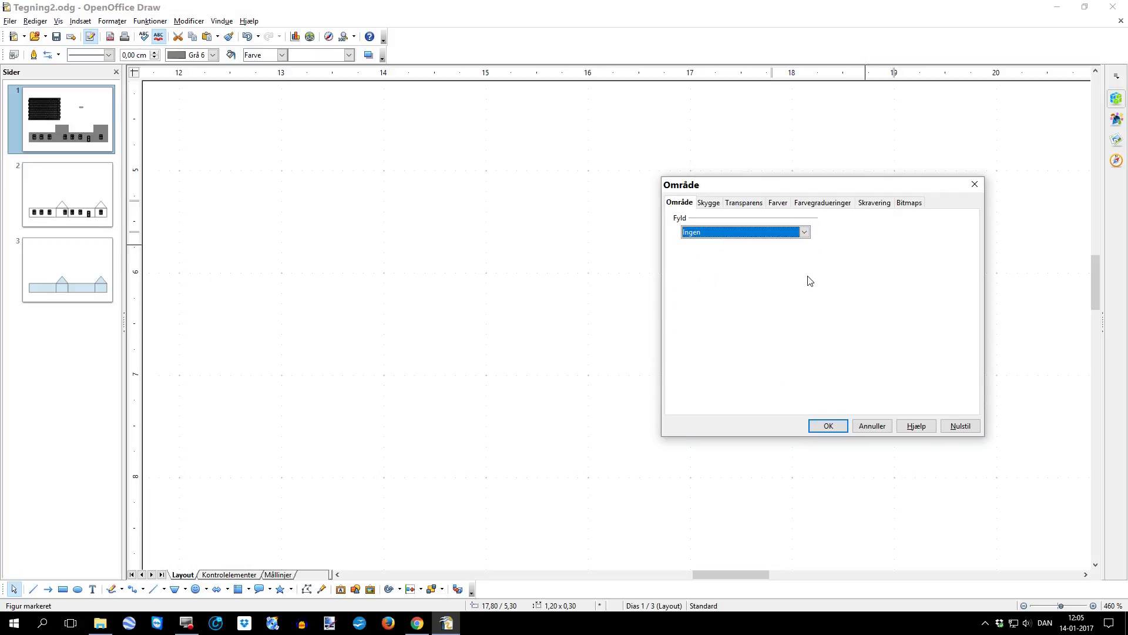
left_click(829, 425)
left_click_drag(833, 231, 833, 227)
left_click(881, 313)
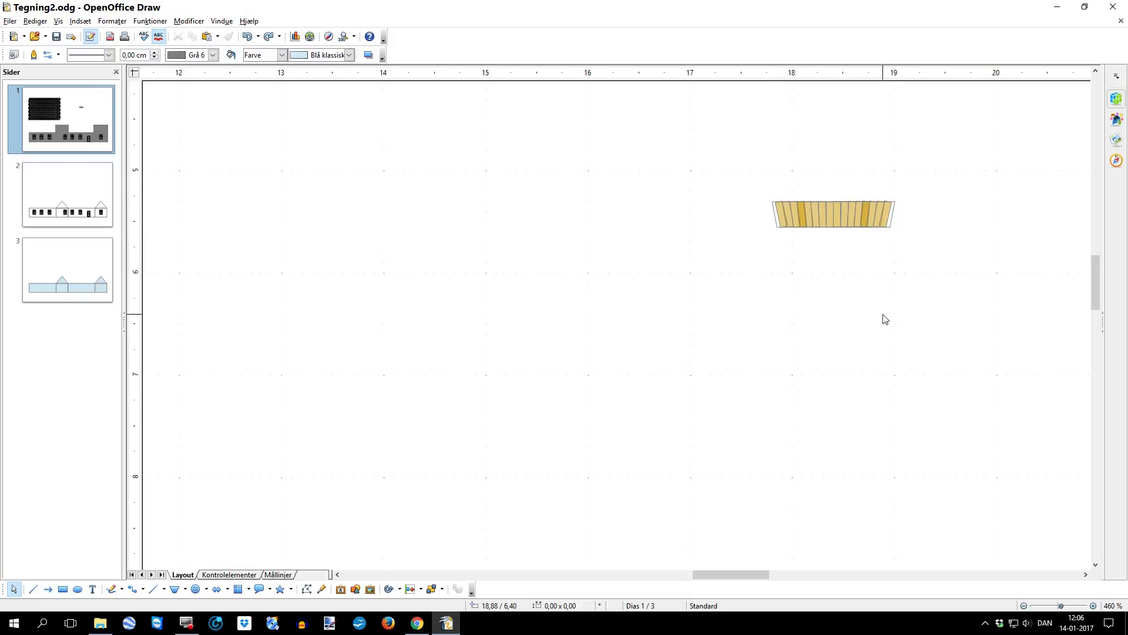
Fill the trapezoid with the solid colour Hvid.
left_click(782, 229)
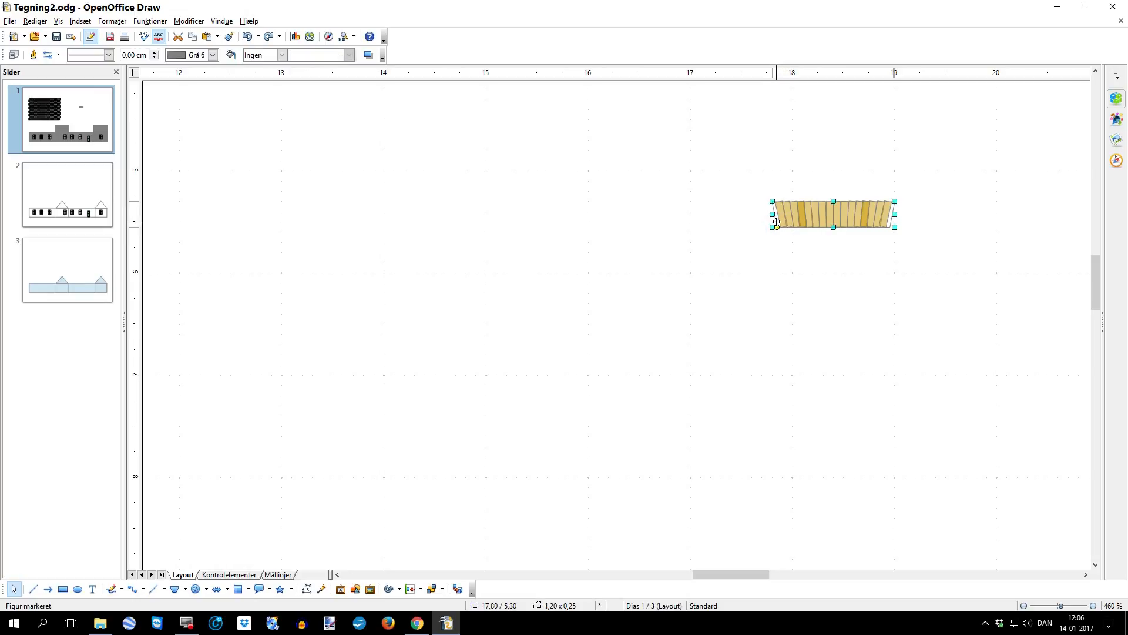
right_click(781, 220)
left_click(810, 246)
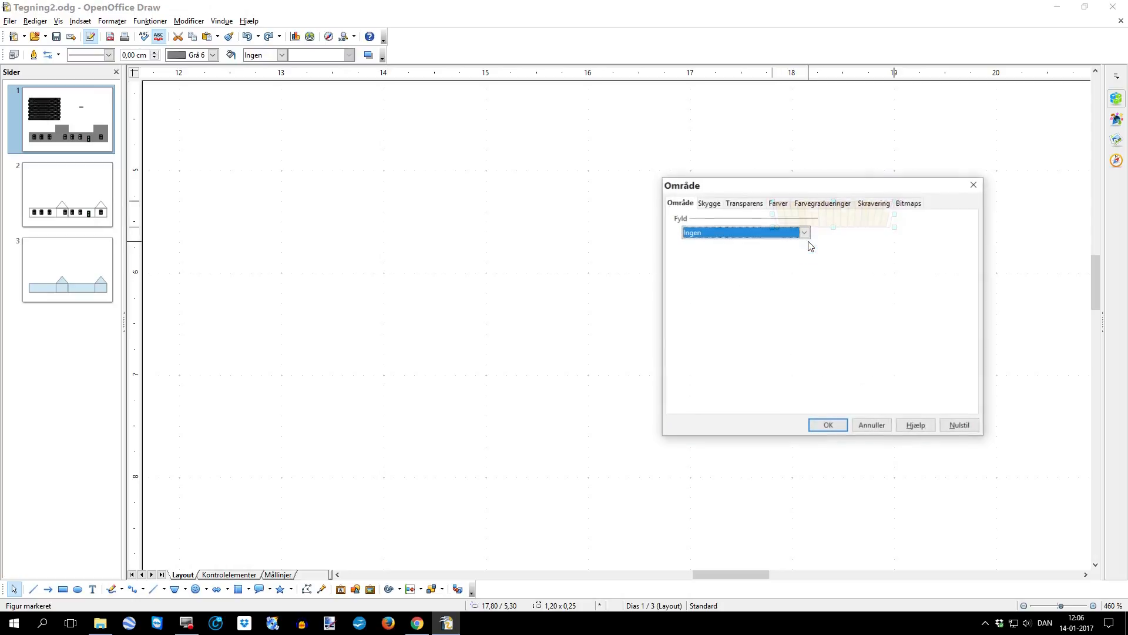
left_click(804, 232)
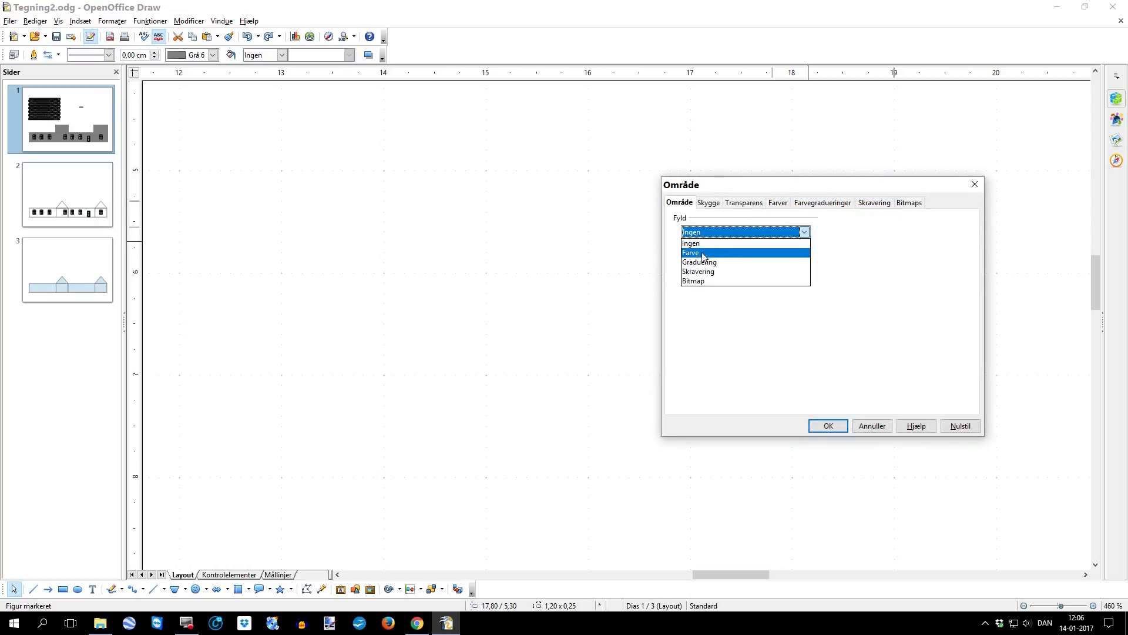
left_click(729, 252)
left_click(709, 250)
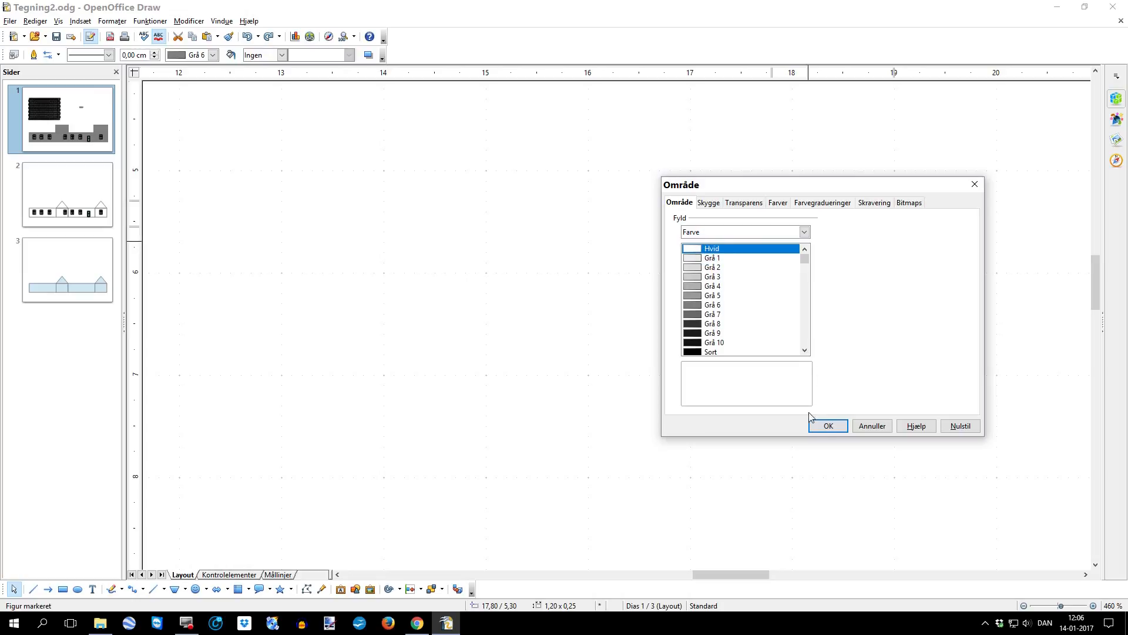
left_click(824, 426)
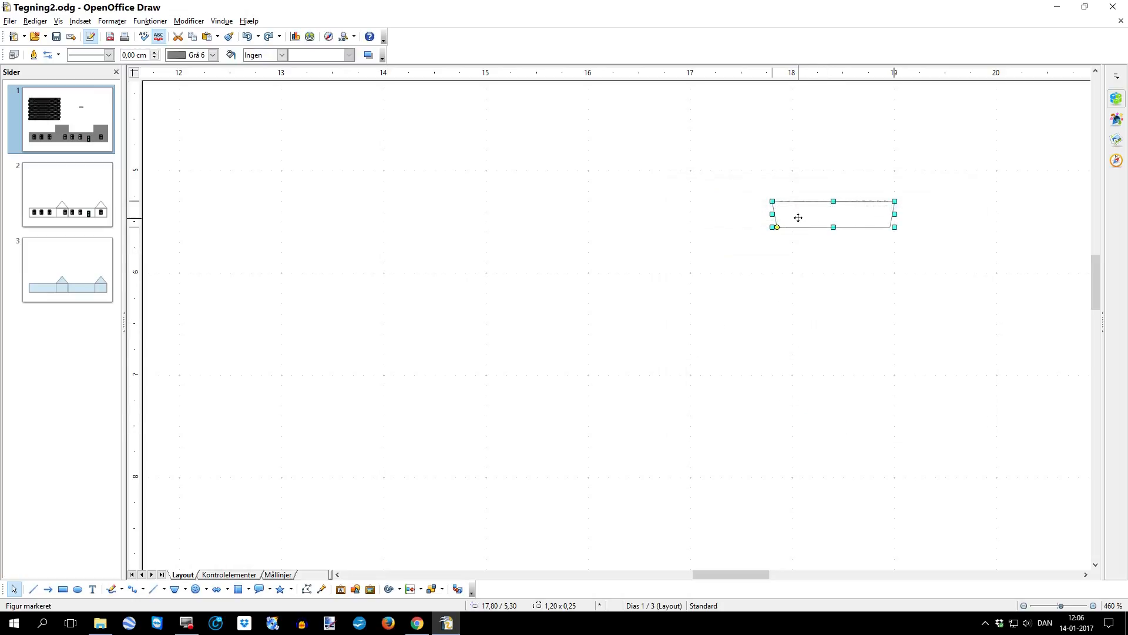
Send the white trapezoid behind the bricks and narrow it to match the width of the brick row.
right_click(799, 221)
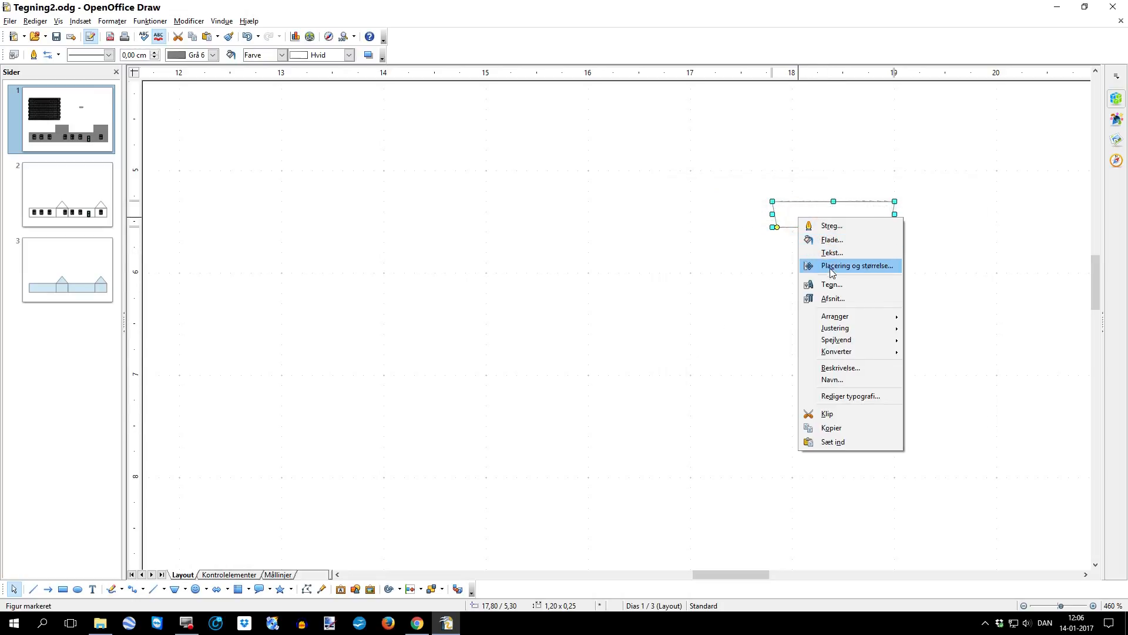
mouse_move(844, 351)
mouse_move(844, 322)
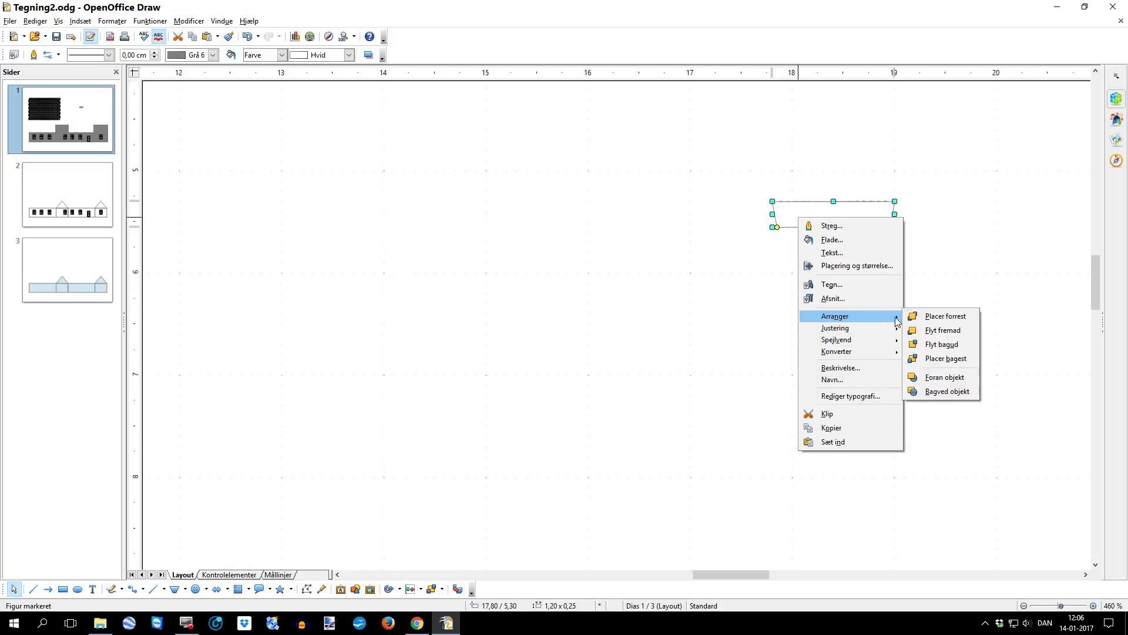
left_click(946, 359)
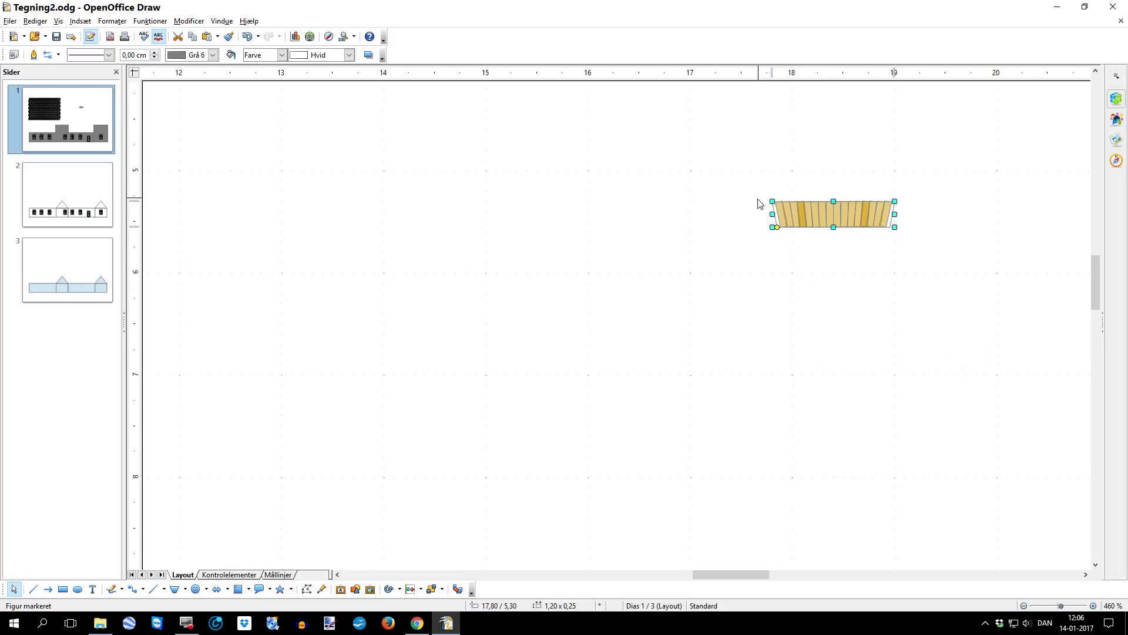
left_click_drag(770, 214, 773, 213)
left_click(747, 267)
Convert the fanned bricks and their white backing trapezoid together into a metafile.
left_click_drag(732, 180, 943, 247)
right_click(839, 215)
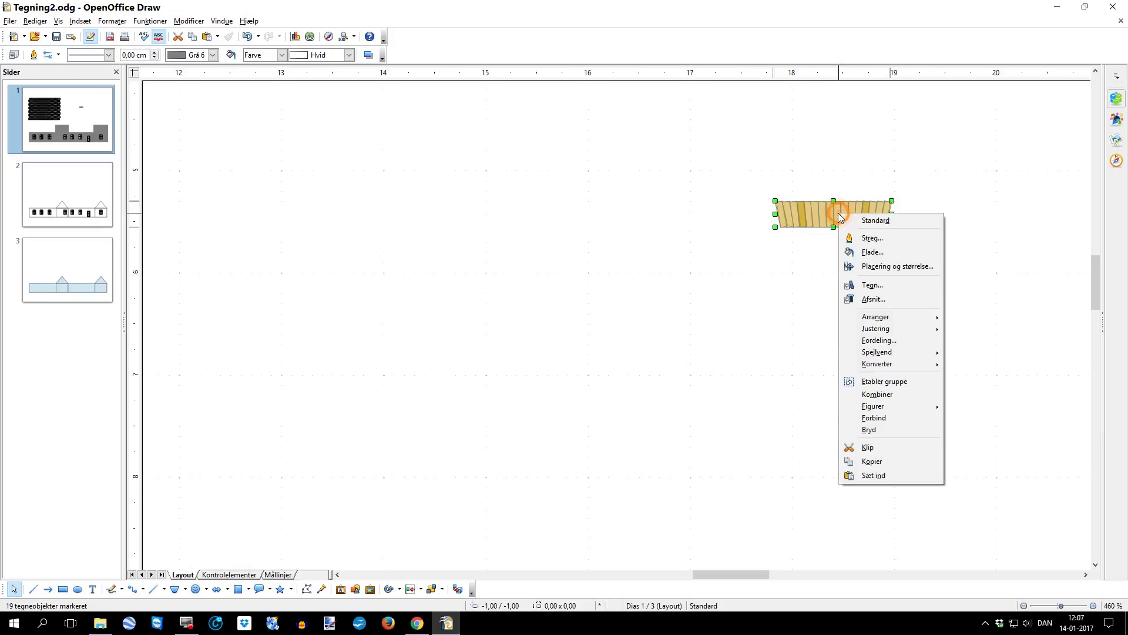
mouse_move(897, 363)
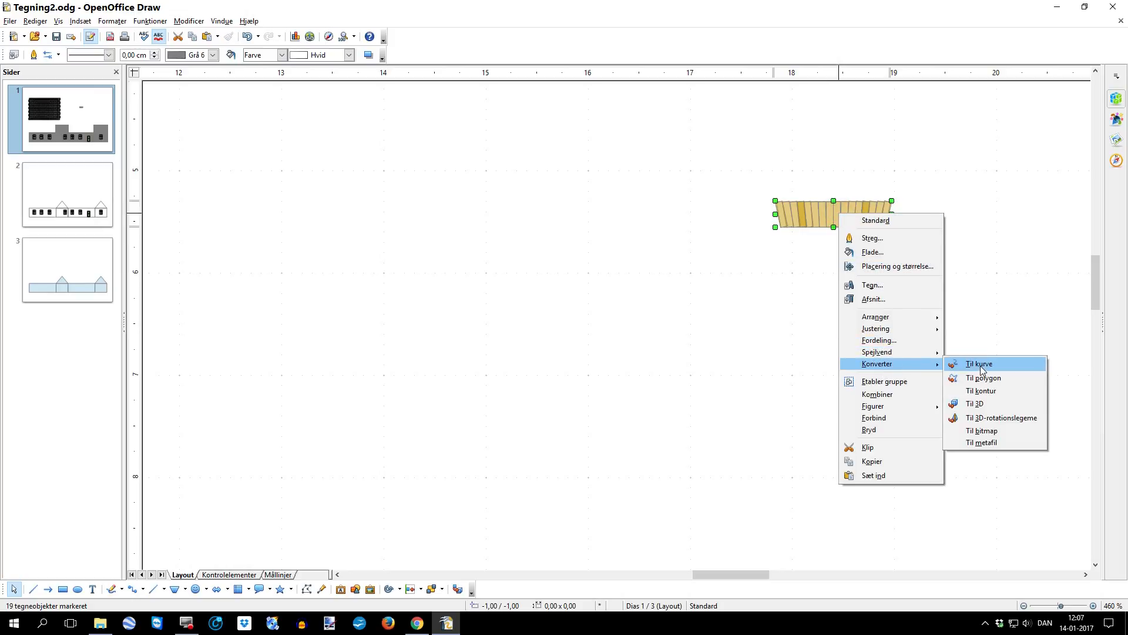
left_click(980, 443)
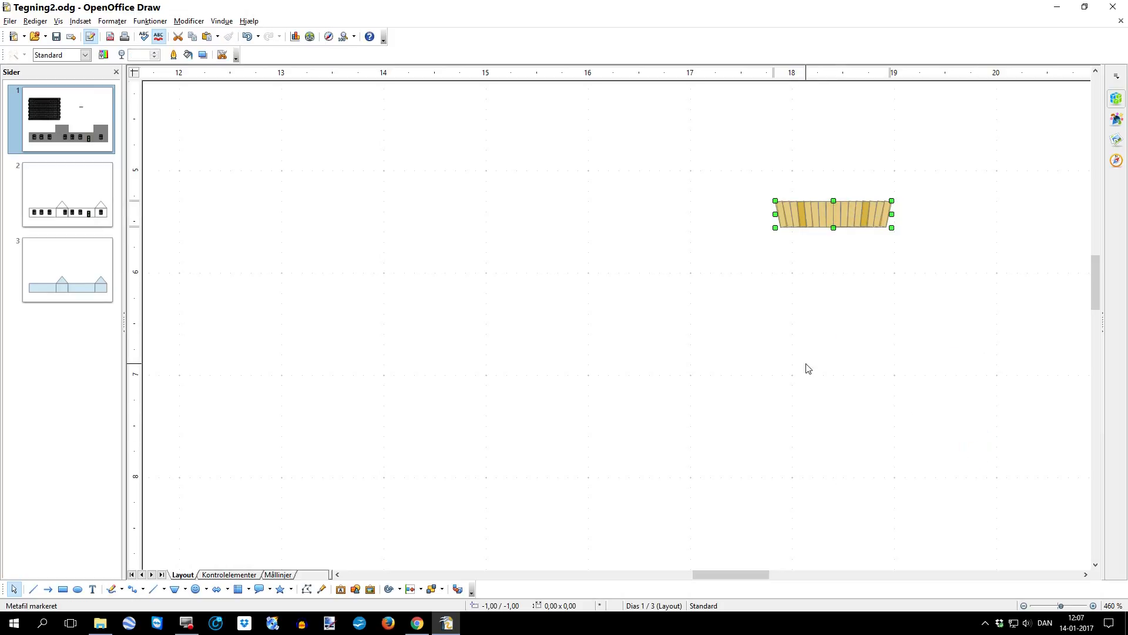
Place a copy of the brick lintel directly above the first window and nudge it until it is centred over the frame.
left_click(775, 353)
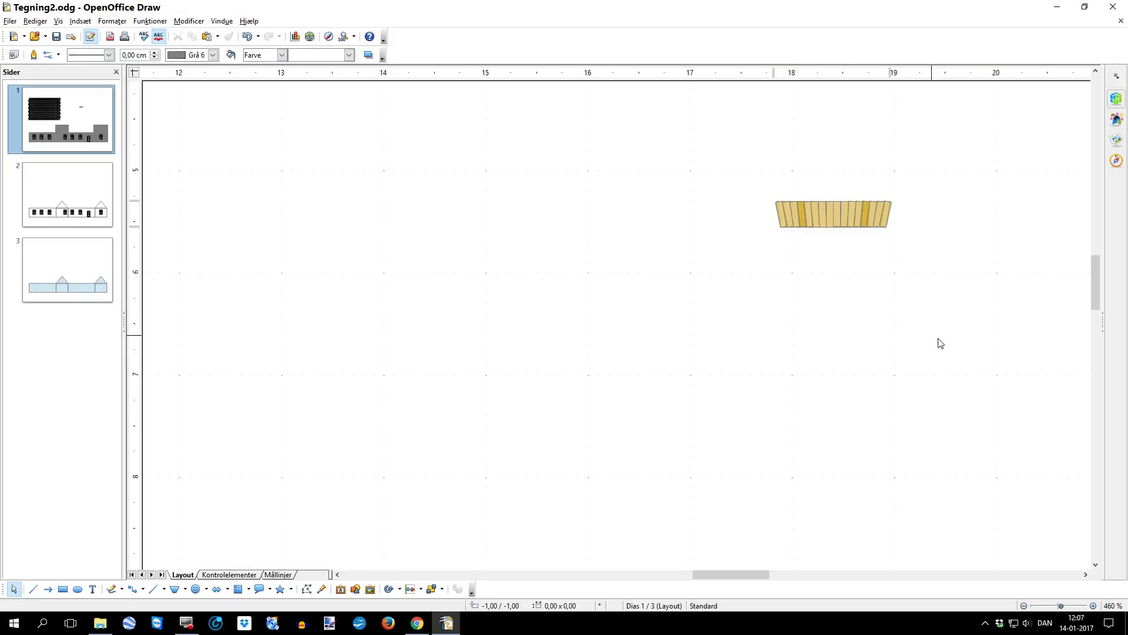
mouse_move(1091, 289)
left_mouse_down()
mouse_move(1094, 299)
mouse_move(1090, 280)
left_mouse_up()
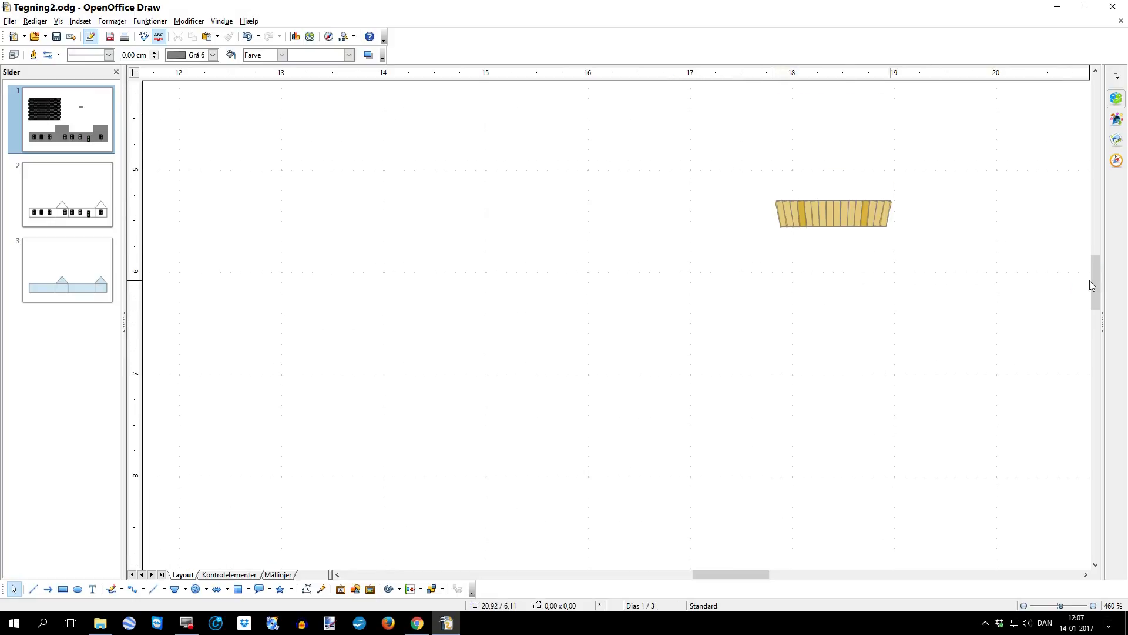
left_click_drag(728, 192, 851, 251)
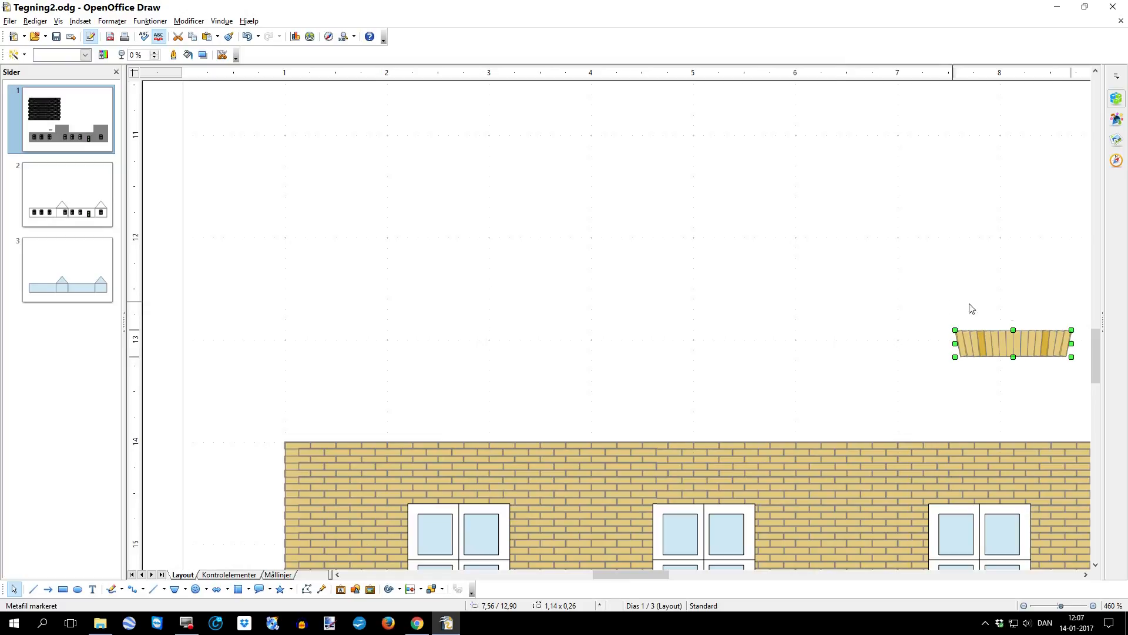
left_click_drag(1033, 350, 481, 494)
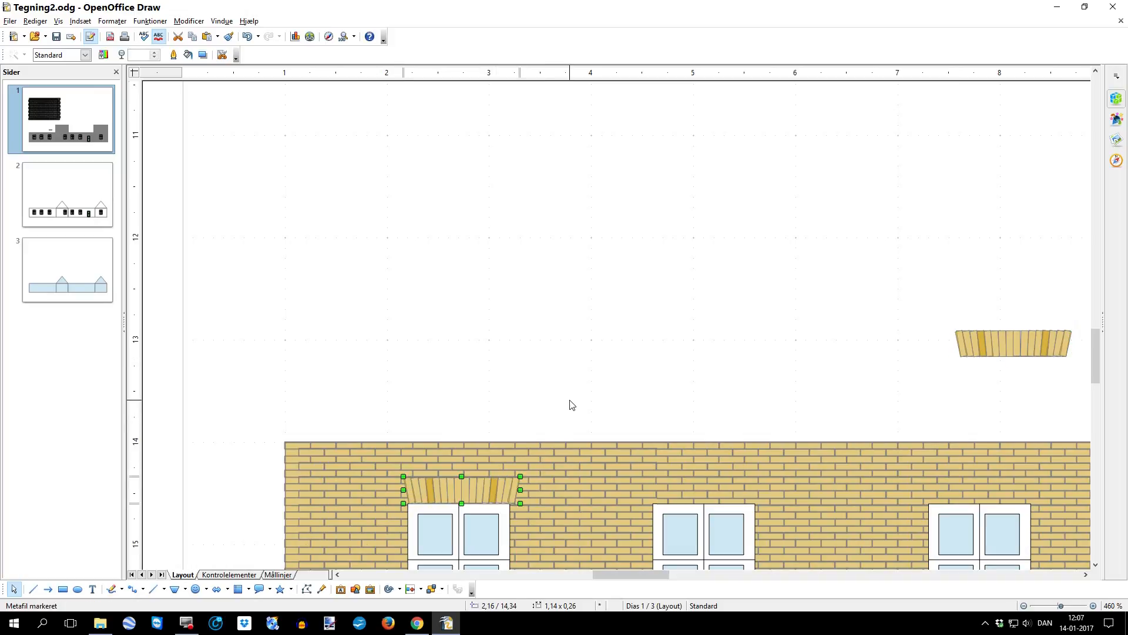
key("alt+Left")
key("alt+Left")
key("alt+Left")
key("alt+Left")
key("alt+Left")
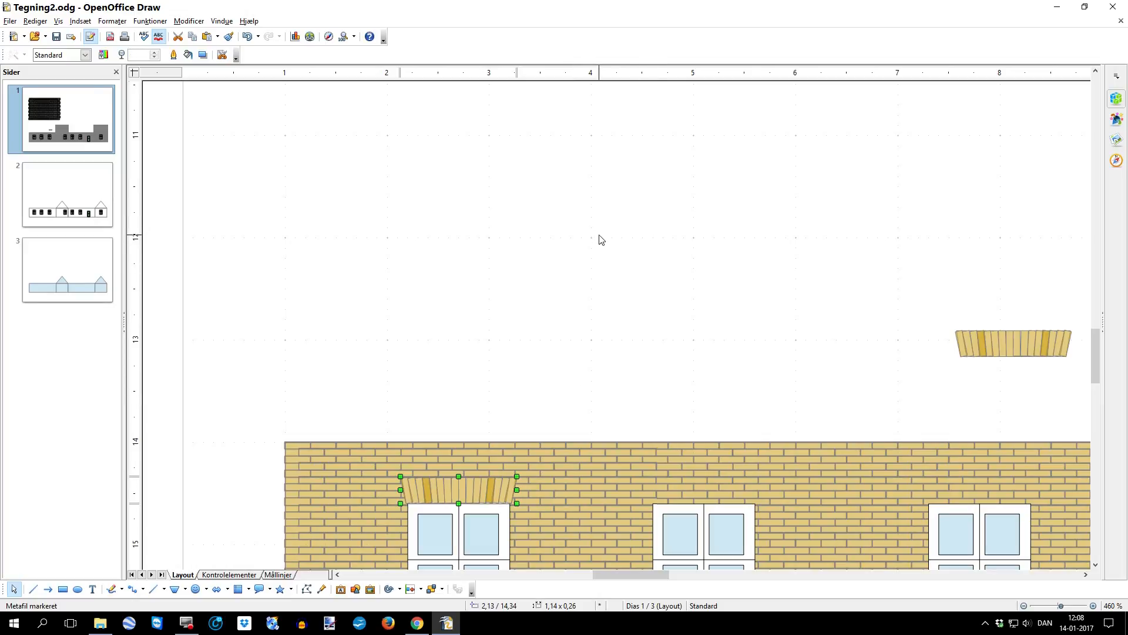
Copy the lintel along the same brick courses and centre the copy above the second window.
key("Right")
key("Right")
key("Right")
key("Right")
key("Right")
key("Right")
key("Right")
key("Right")
key("Right")
key("Right")
key("Right")
key("Right")
key("Right")
key("Right")
key("Right")
key("Right")
key("Right")
key("Right")
key("Right")
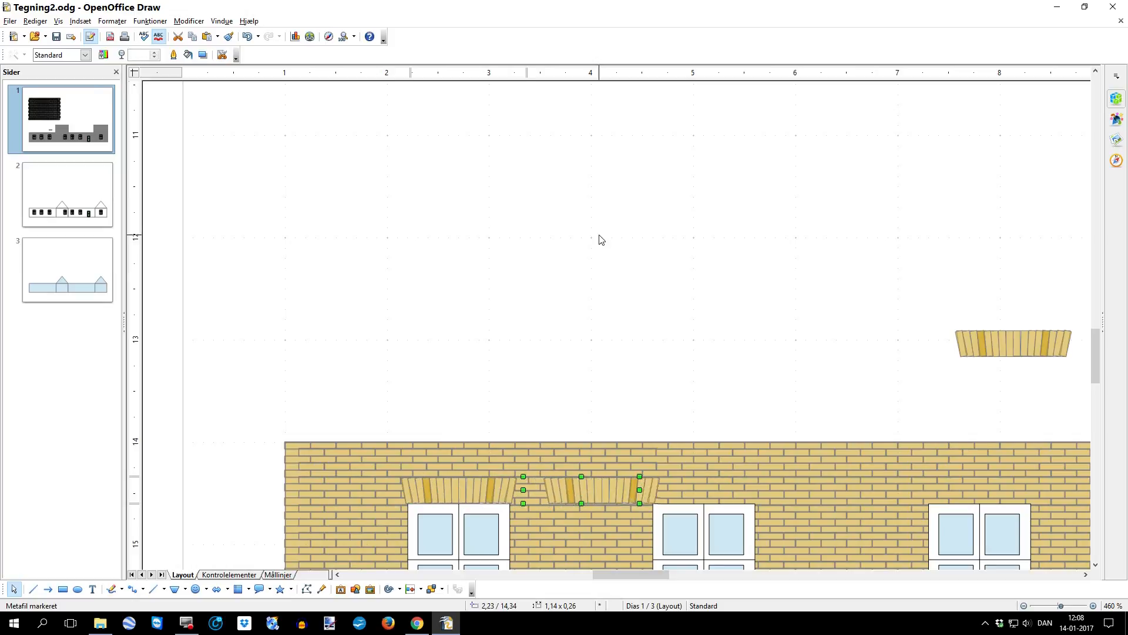
key("Right")
key("Right")
key("Right")
key("Right")
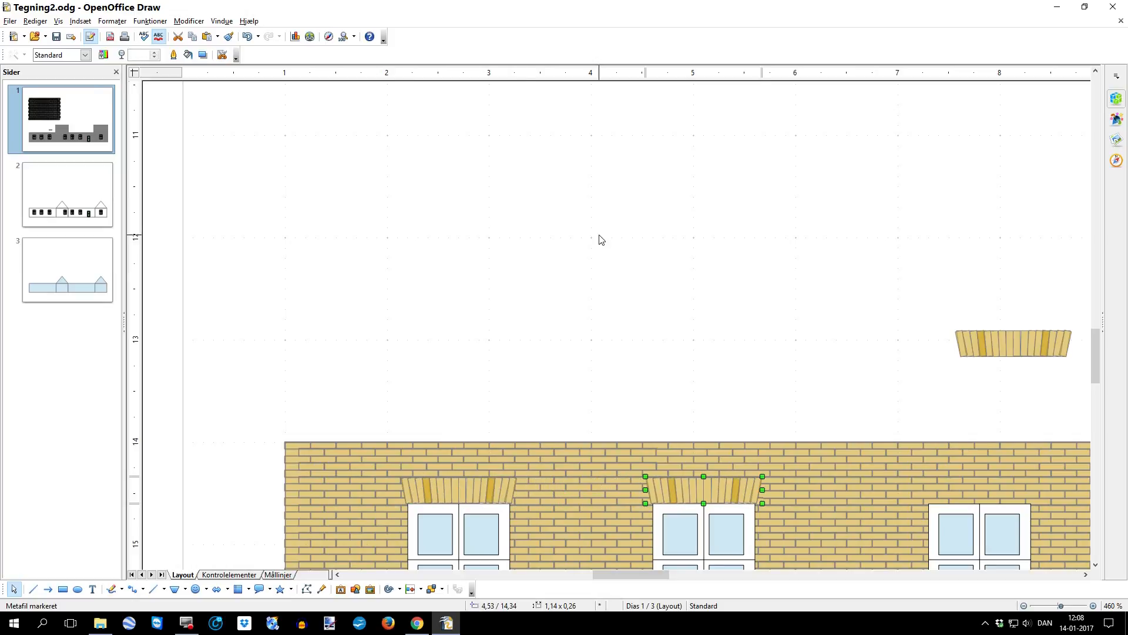
Move another copy of the lintel along the wall and centre it above the third window.
key("Right")
key("Right")
key("Right")
key("Right")
key("Right")
key("Right")
key("Right")
key("Right")
key("Right")
key("Right")
key("Right")
key("Right")
key("Right")
key("Right")
key("Right")
key("Right")
key("Right")
key("Right")
key("Right")
key("Right")
key("Right")
key("Right")
key("Right")
key("Right")
key("Right")
key("Right")
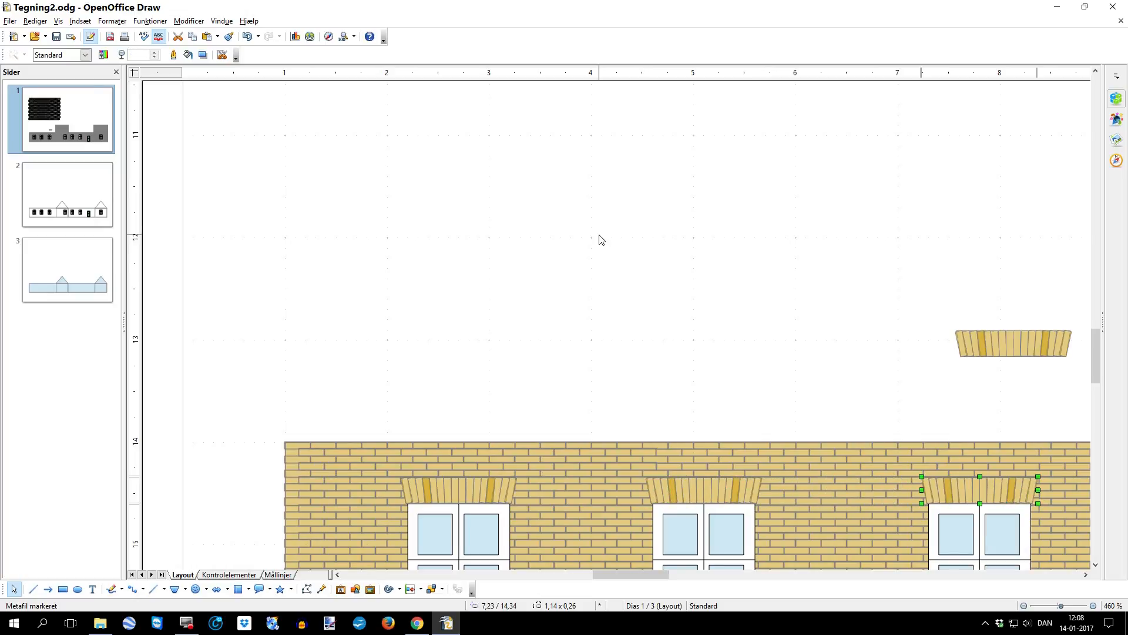
Move another lintel copy past the first gable's centre and centre it above the fourth window.
key("Right")
key("Right")
key("Right")
key("Right")
key("Right")
key("Right")
key("Right")
key("Right")
key("Right")
key("Right")
key("Right")
key("Right")
key("Right")
key("Right")
key("Right")
key("Right")
key("Right")
key("Right")
key("Right")
key("Right")
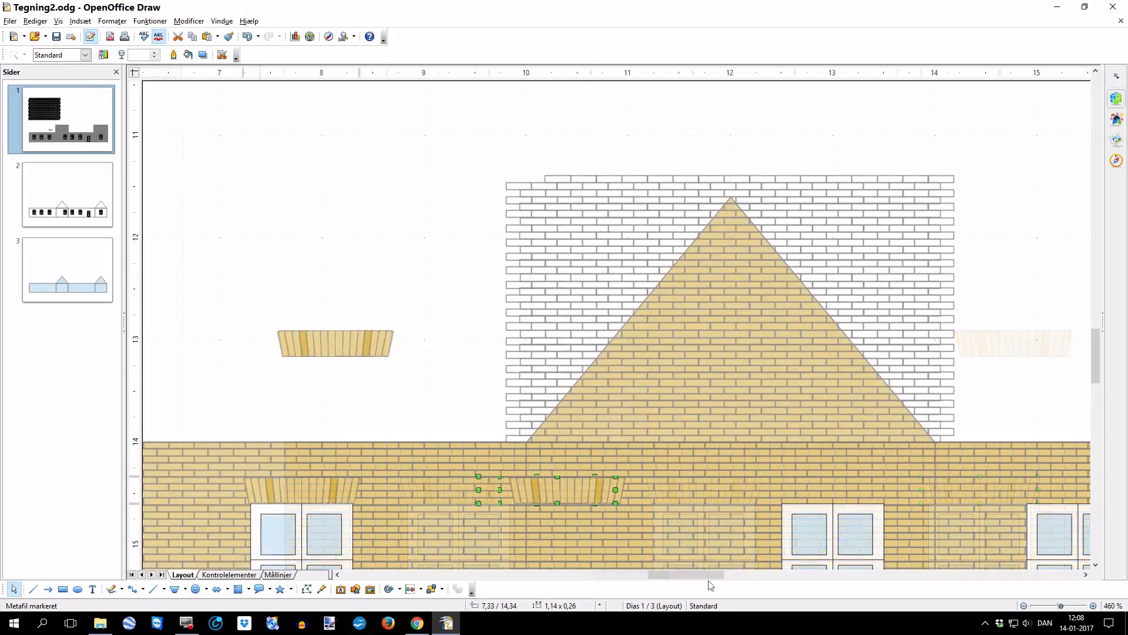
key("Right")
key("Right")
key("Right")
key("Right")
key("Right")
key("Right")
key("Right")
key("Right")
key("Right")
key("Right")
key("Right")
key("Right")
key("Right")
key("Right")
key("Right")
key("Right")
key("Right")
key("Right")
key("Right")
key("Right")
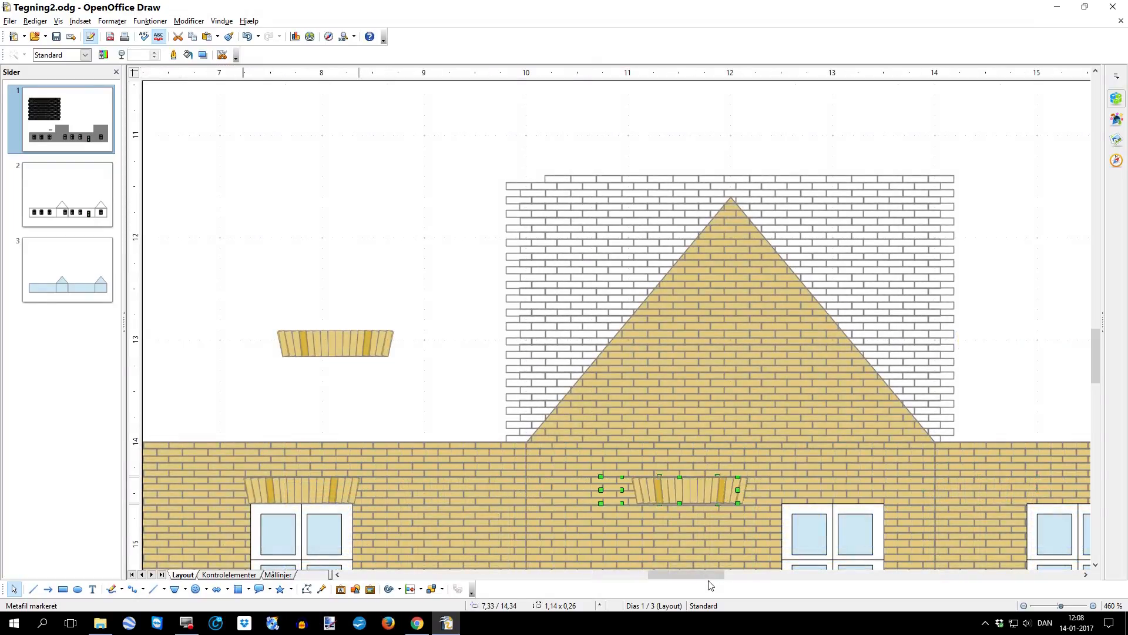
key("Right")
key("Right")
key("Right")
key("Right")
key("Right")
key("Right")
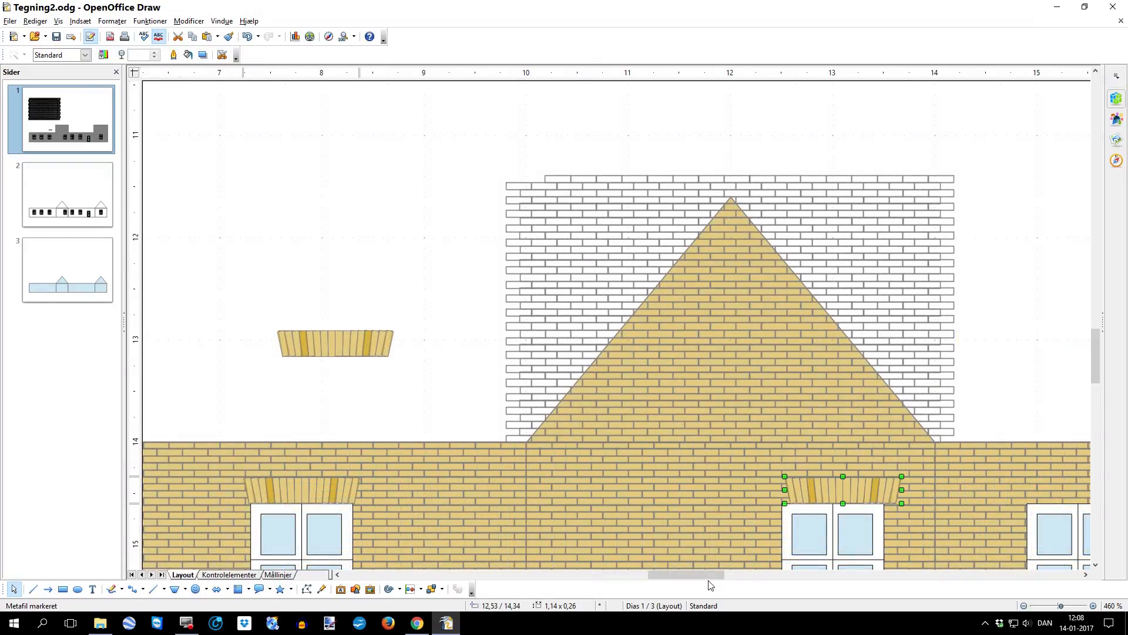
key("Left")
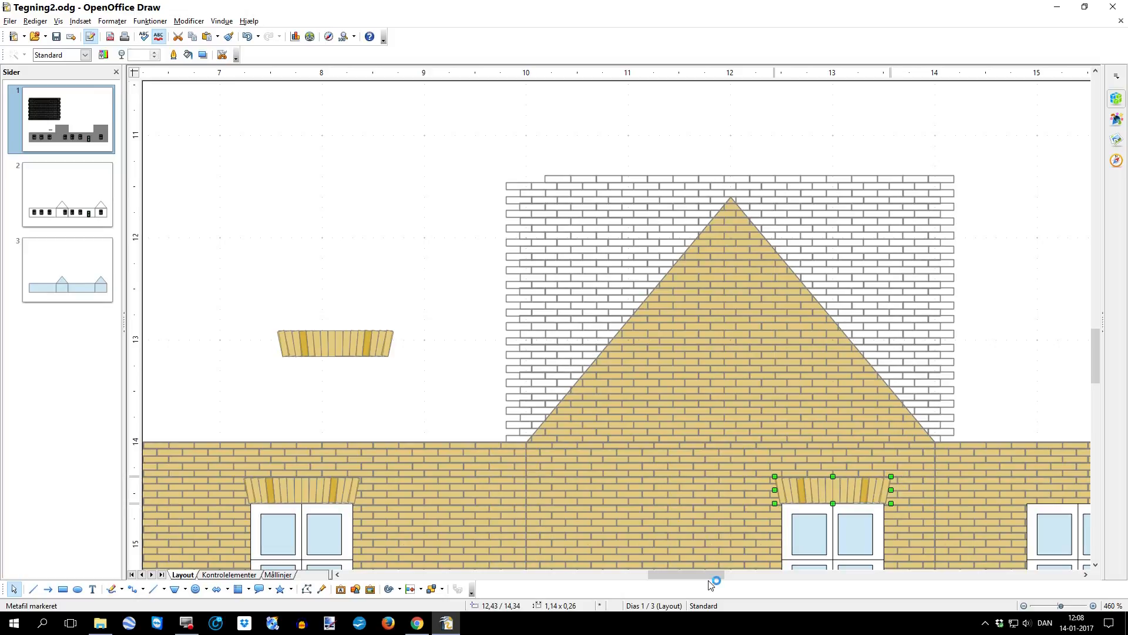
Move a further lintel copy along the facade and centre it above the fifth window.
key("Right")
key("Right")
key("Right")
key("Right")
key("Right")
key("Right")
key("Right")
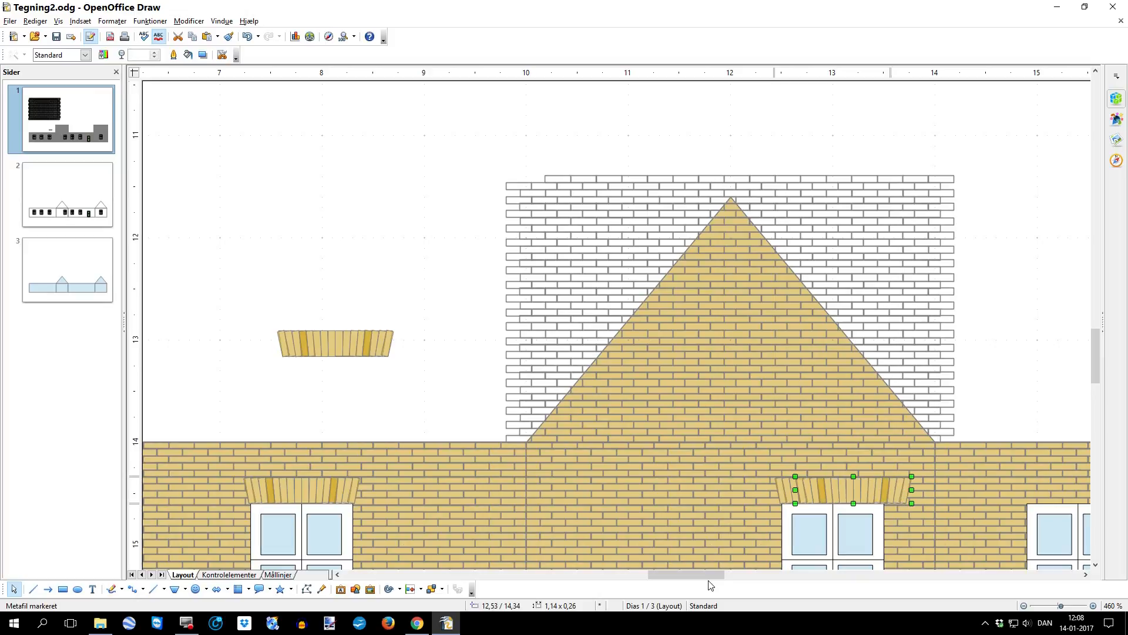
key("Right")
key("Right")
key("Right")
key("Right")
key("Right")
key("Right")
key("Right")
key("Right")
key("Right")
key("Right")
key("Right")
key("Right")
key("Right")
key("Right")
key("Right")
key("Right")
key("Right")
key("Right")
key("Right")
key("Right")
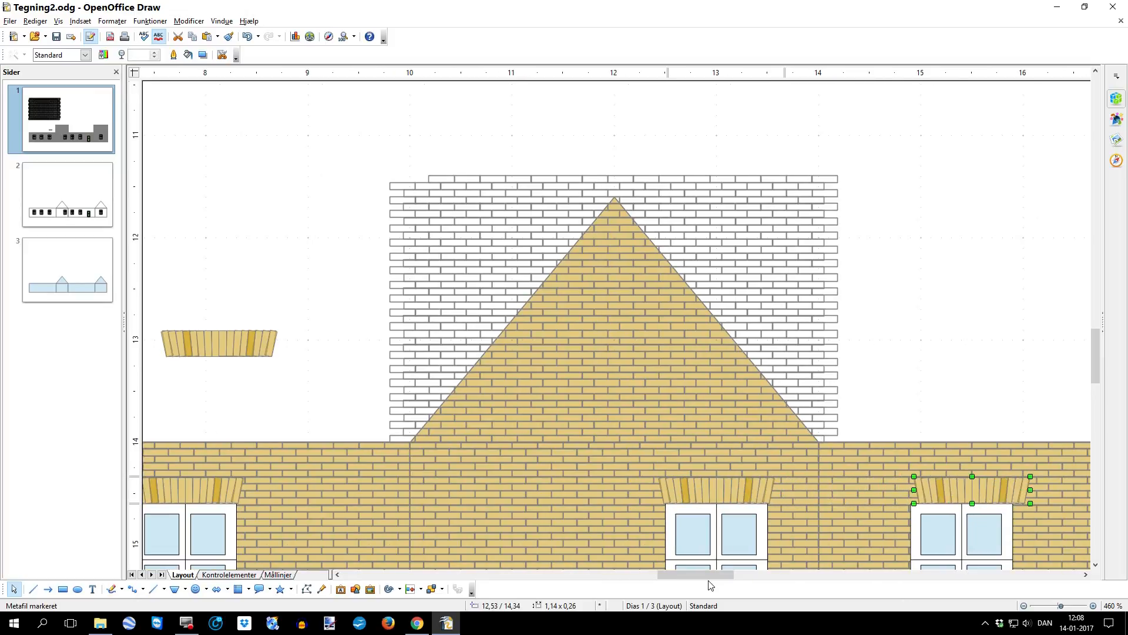
key("Left")
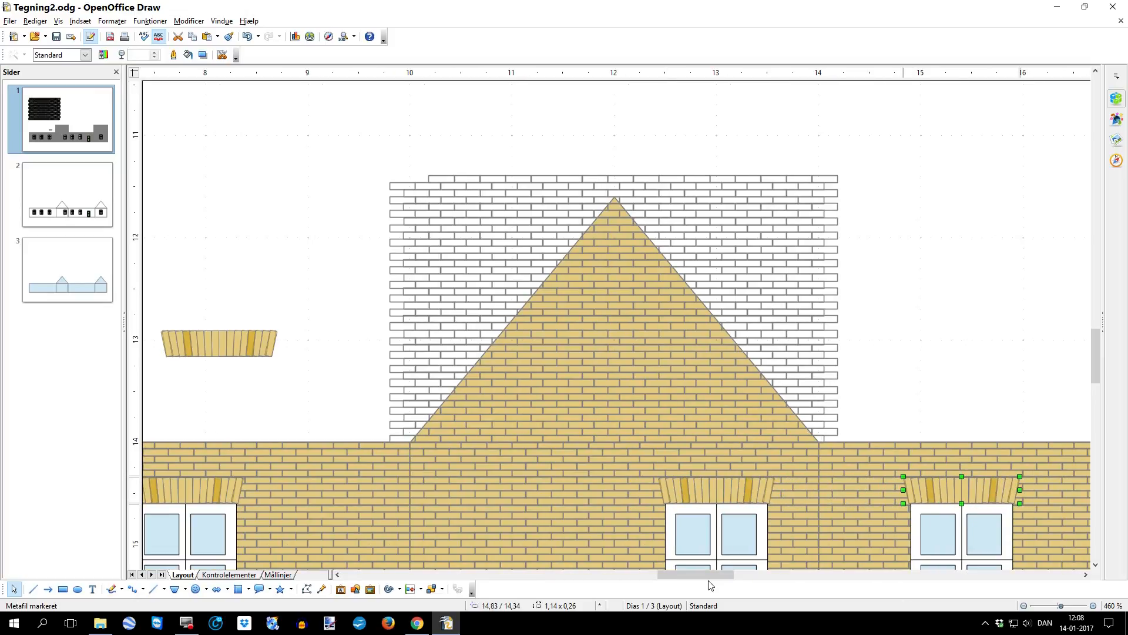
Place lintel copies above the sixth window and the green door, shifting the door's copy to centre it.
left_click_drag(715, 574, 755, 579)
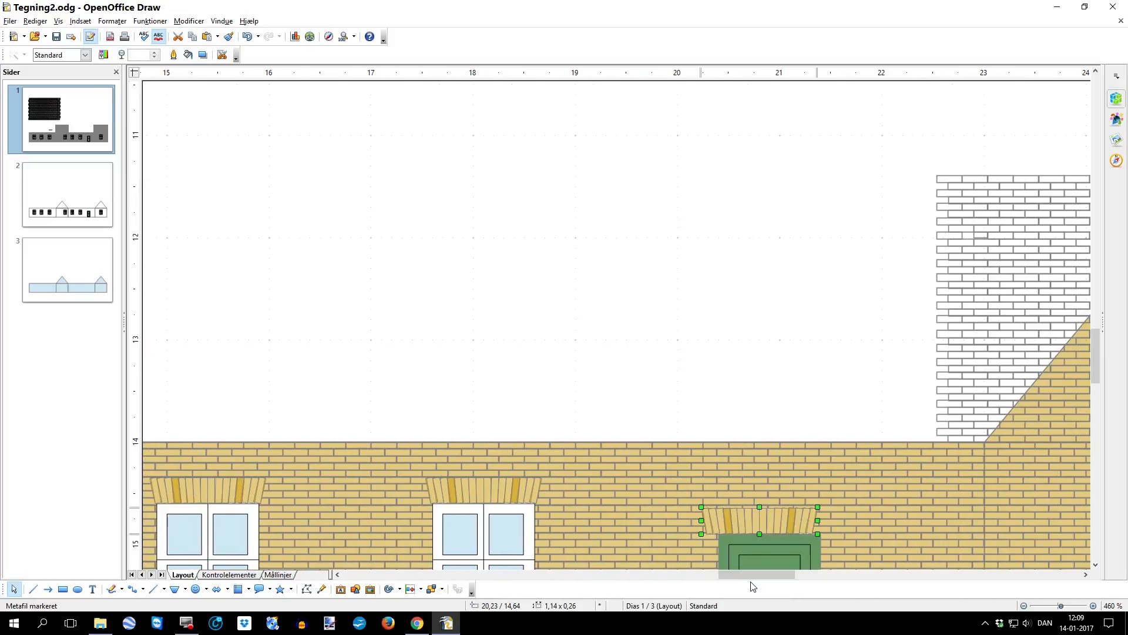
key("Right")
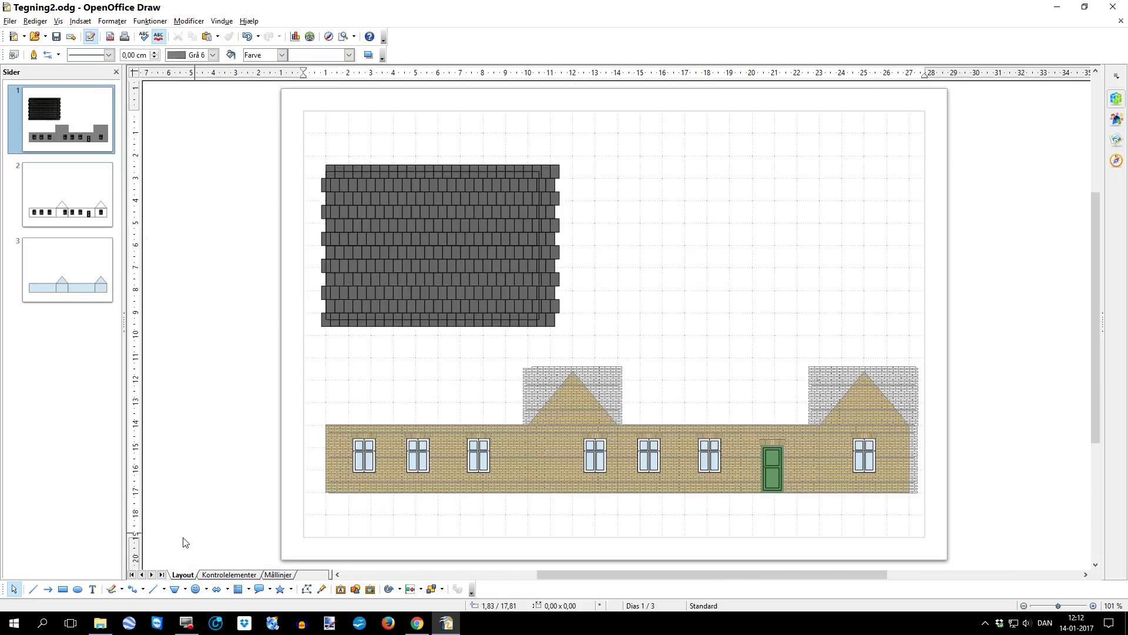
Draw a 19.40 × 0.30 cm rectangle along the base of the wall, from its left end to the door.
left_click(62, 589)
left_click_drag(325, 493, 757, 488)
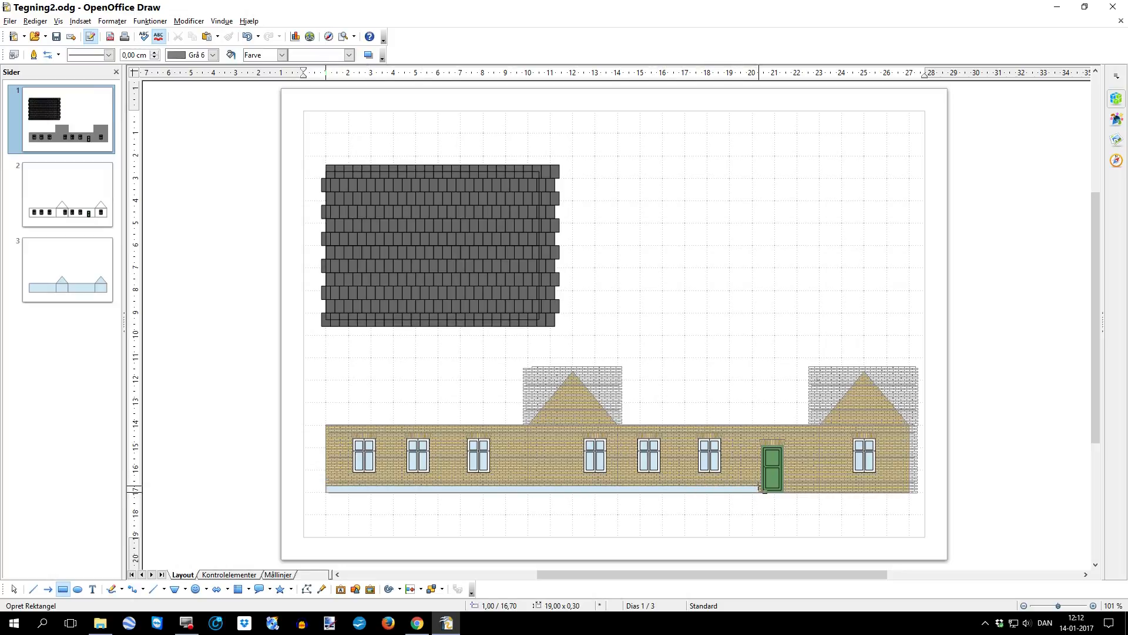
left_click_drag(766, 490, 762, 490)
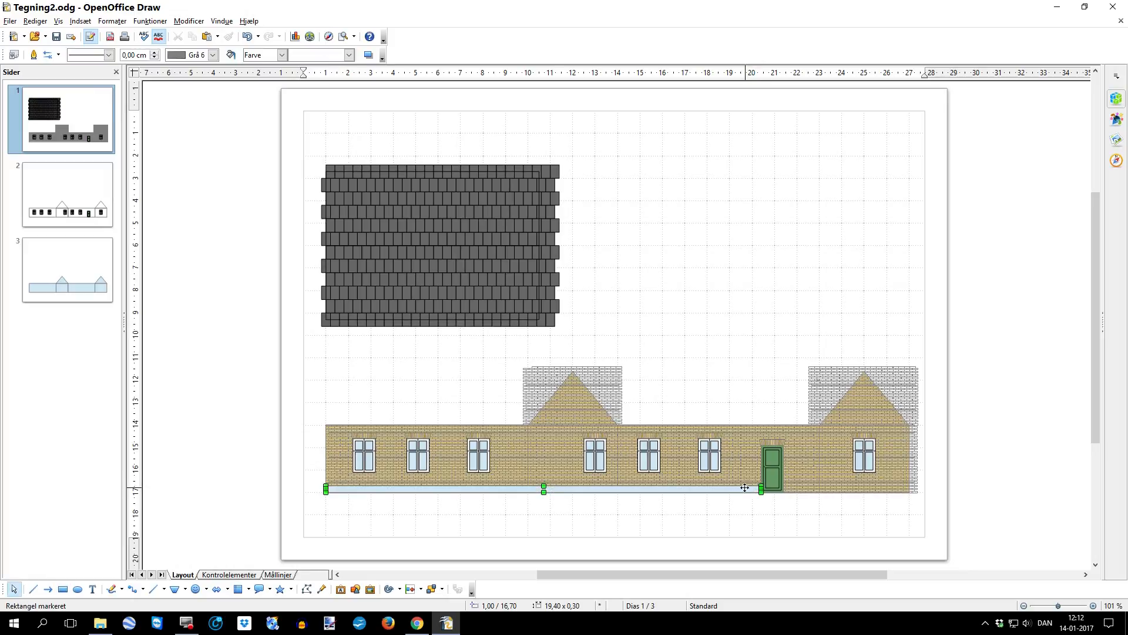
Fill the base strip with the solid colour Grå 5.
right_click(620, 489)
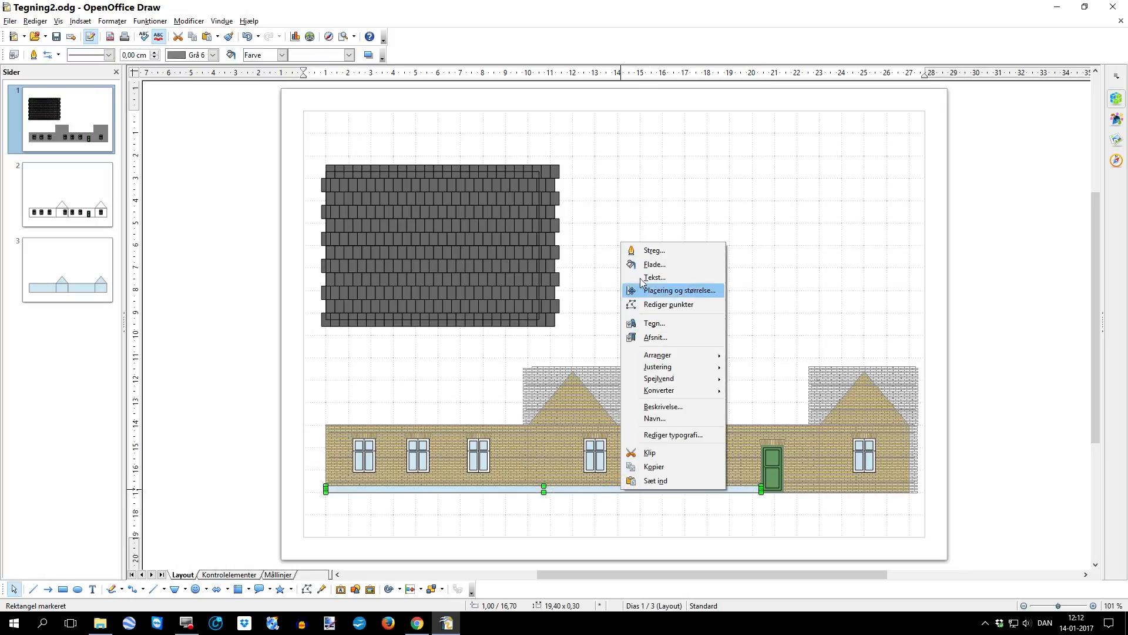
left_click(654, 265)
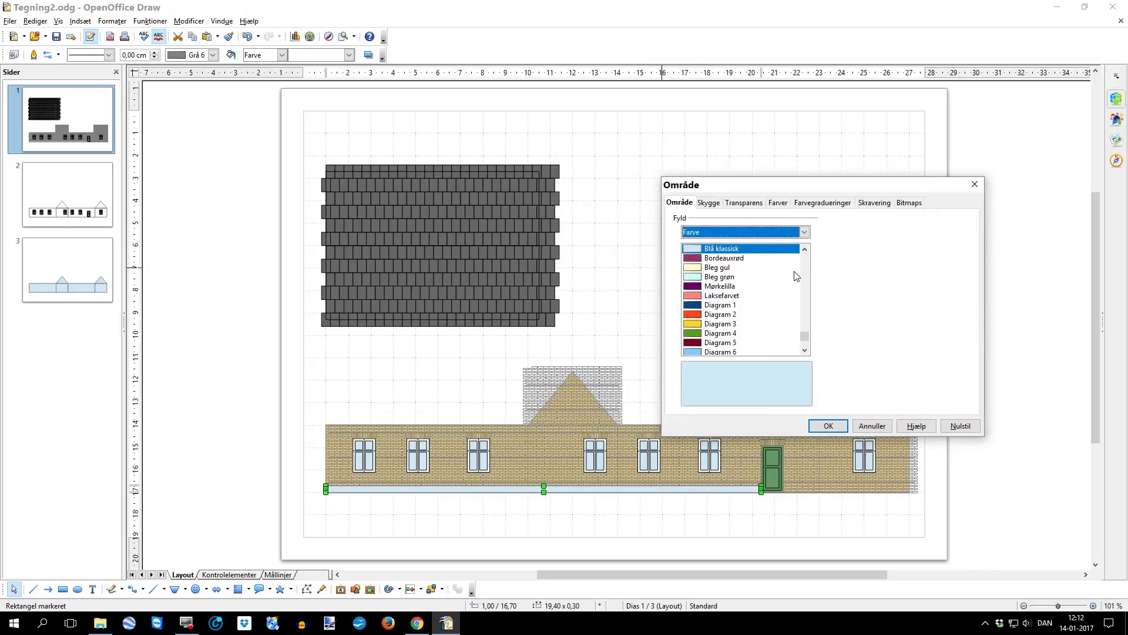
left_click_drag(805, 335, 796, 254)
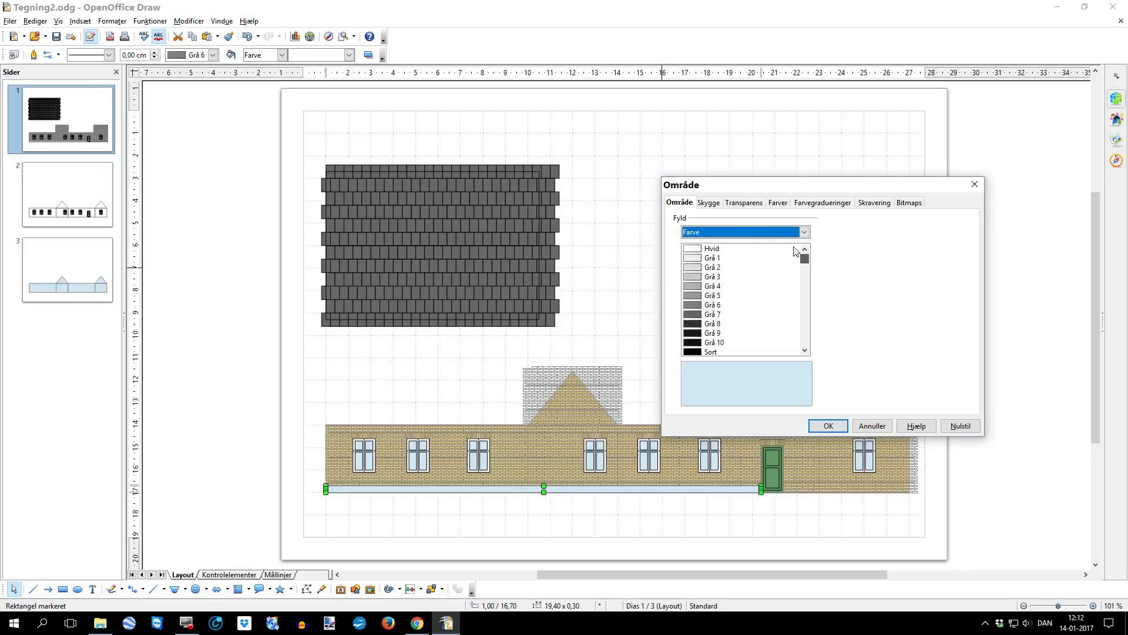
left_click(698, 297)
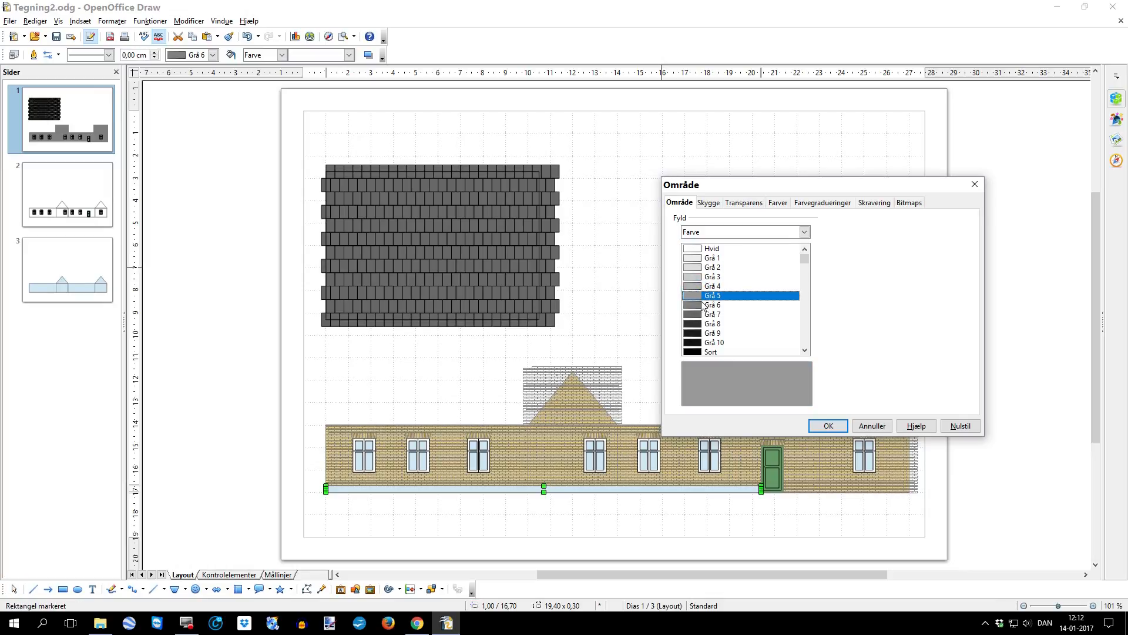
left_click(830, 427)
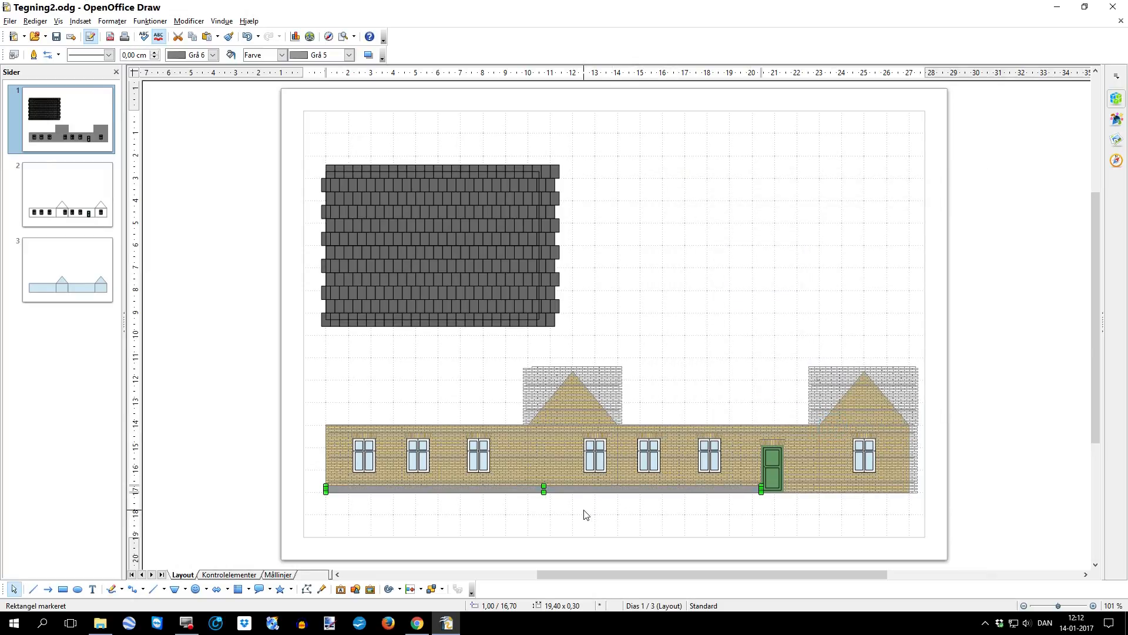
Place a copy of the grey base strip beyond the door and resize it to about 5.60 cm to reach the wall's right end.
key("Right")
key("Right")
key("Right")
key("Right")
key("Right")
key("Right")
key("Right")
key("Right")
key("Right")
key("Right")
key("Right")
left_click_drag(584, 490, 1023, 491)
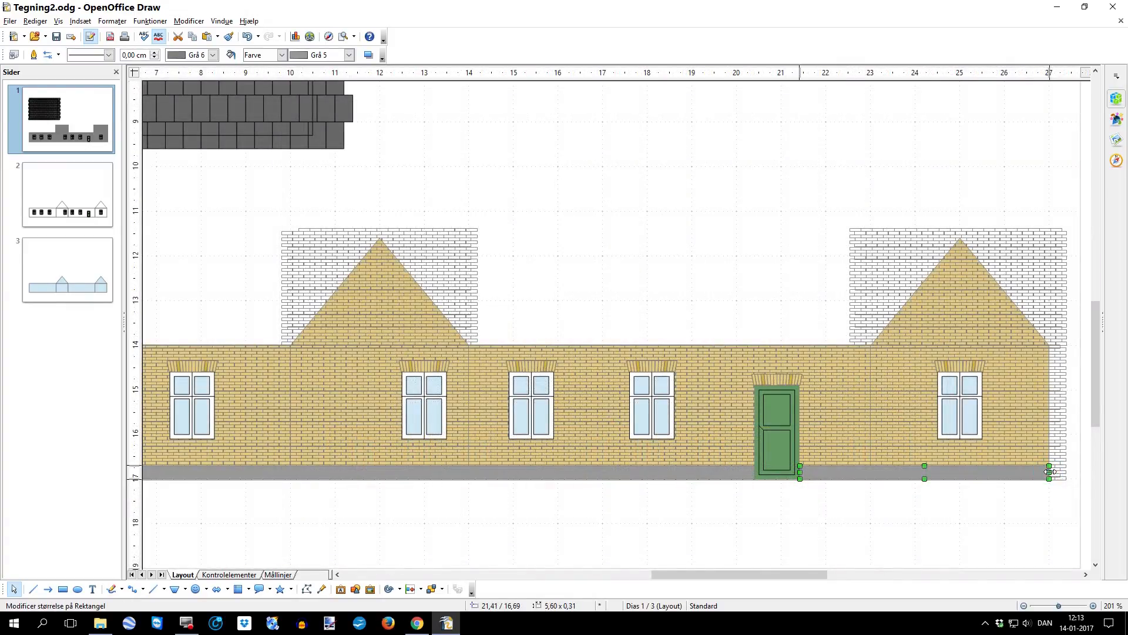
left_click(1024, 506)
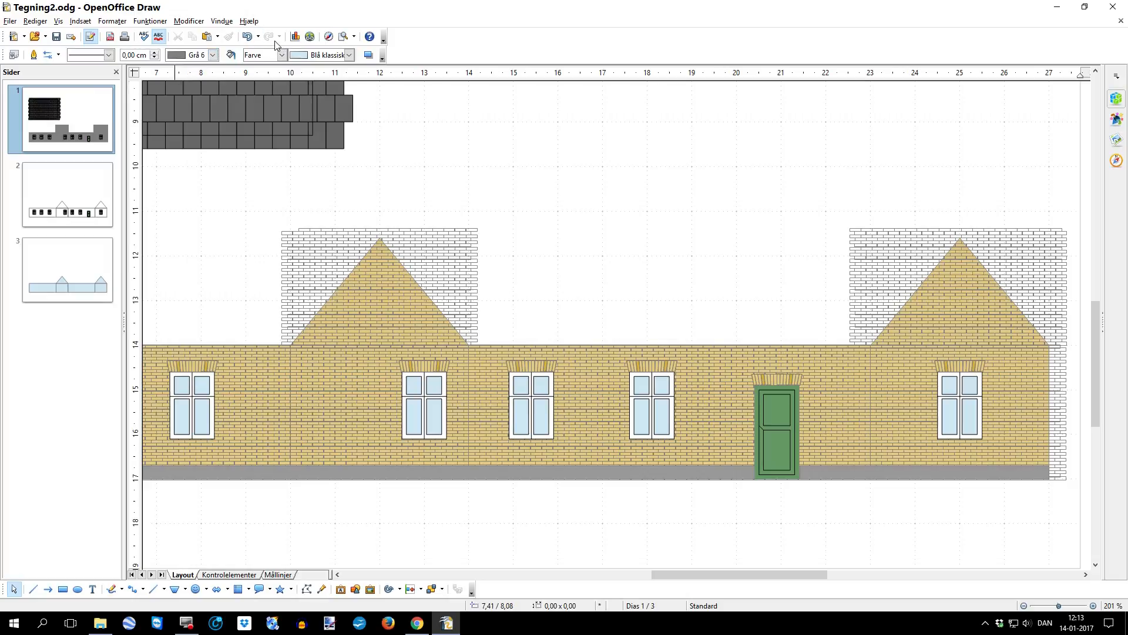
Draw a 0.60 × 1.40 cm upright rectangle in the empty area beside the roof tiles.
left_click(344, 37)
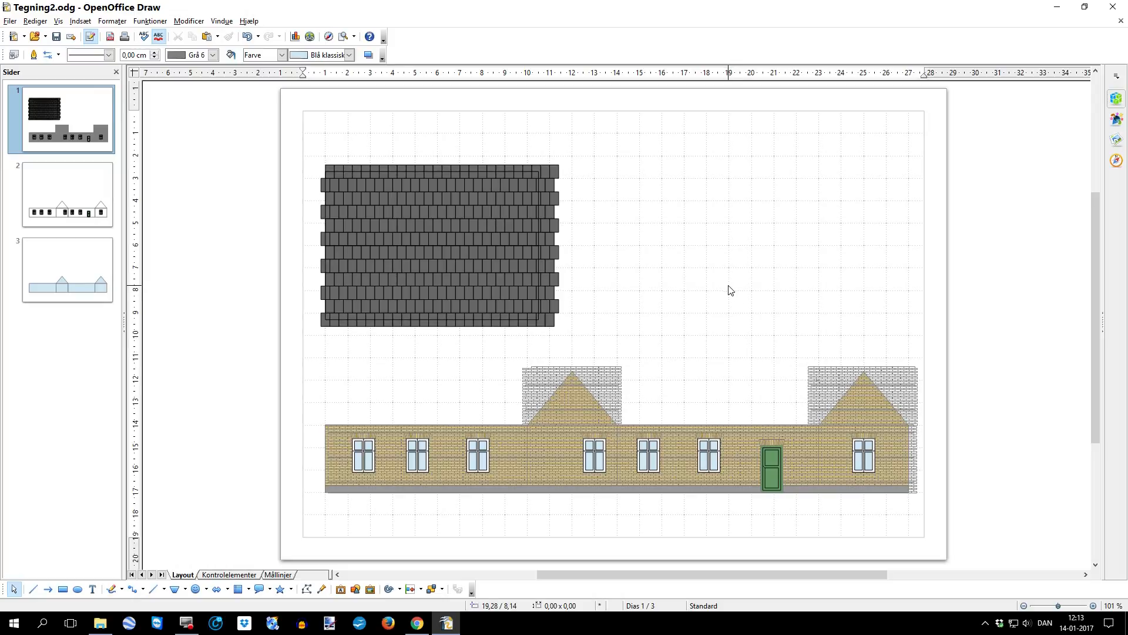
left_click(63, 589)
left_click_drag(641, 178, 653, 210)
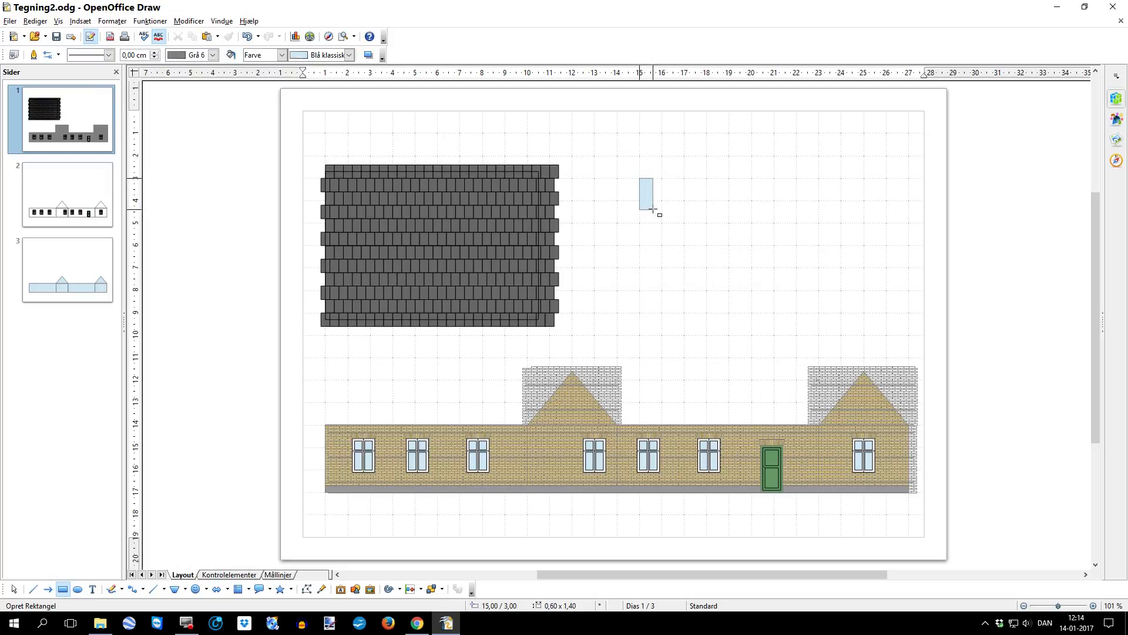
left_click_drag(653, 210, 653, 210)
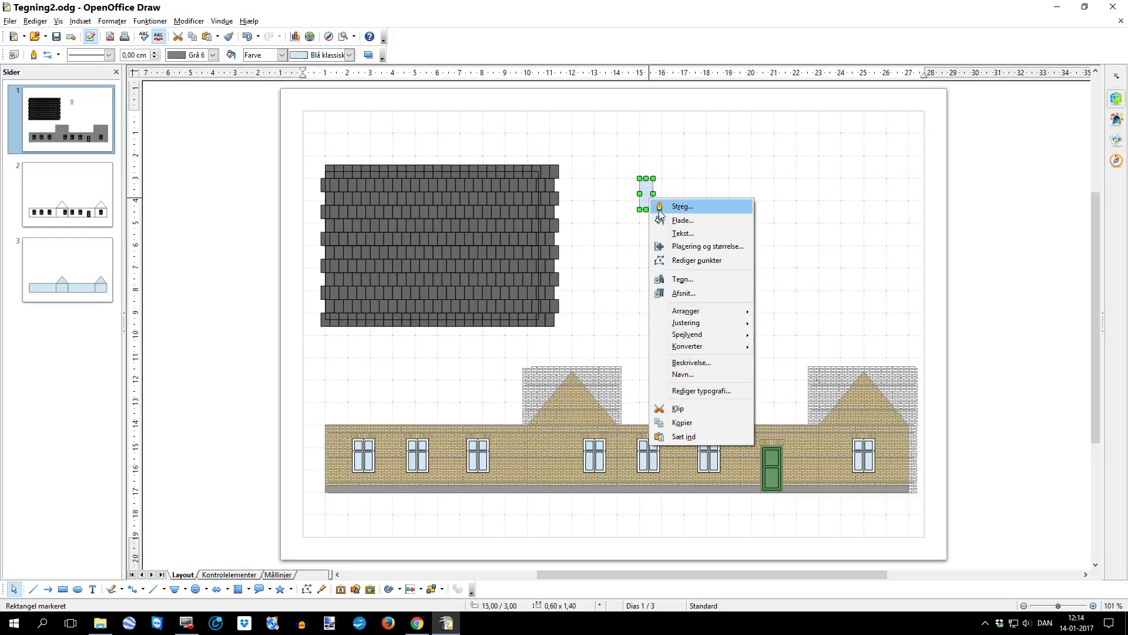
Check the upright rectangle's position and size settings, keeping it at 0.60 × 1.40 cm.
mouse_move(692, 311)
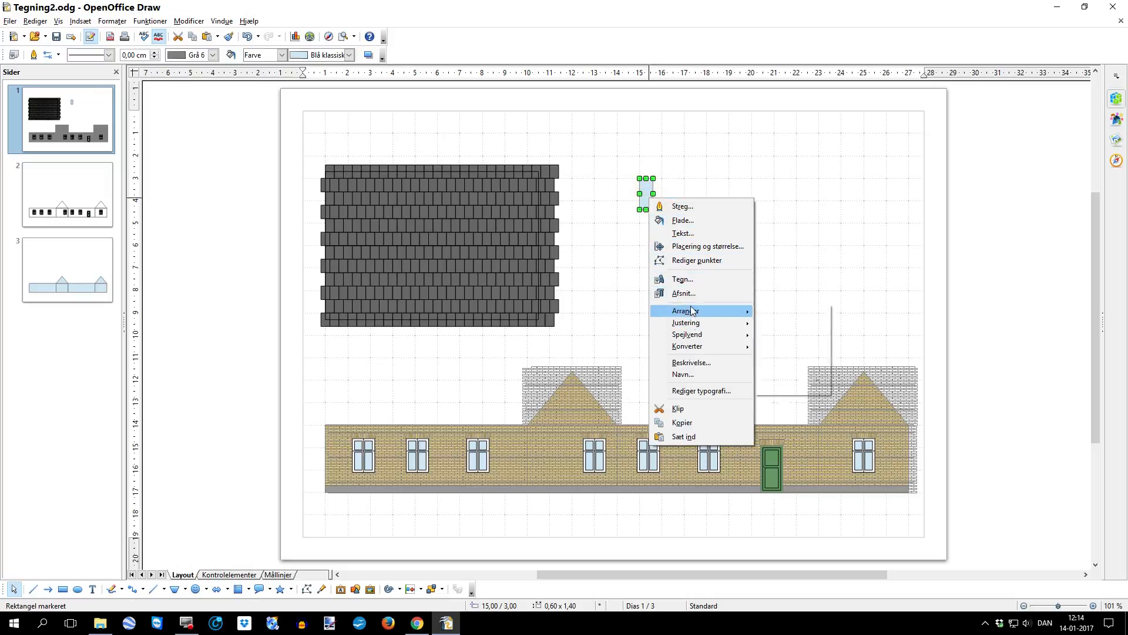
left_click(694, 246)
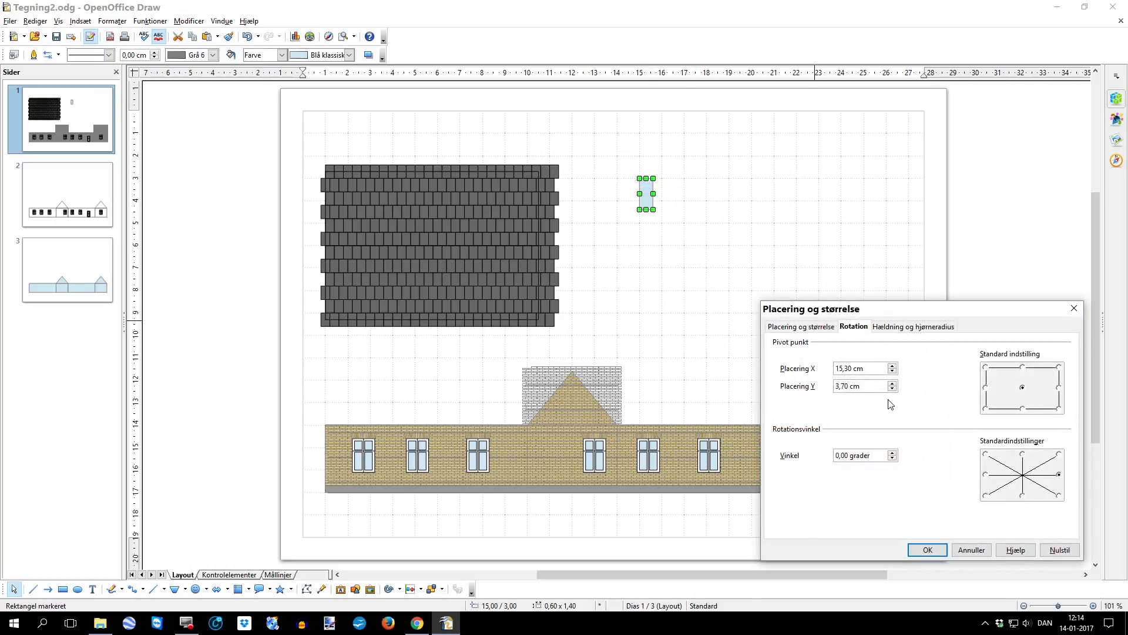
left_click(775, 329)
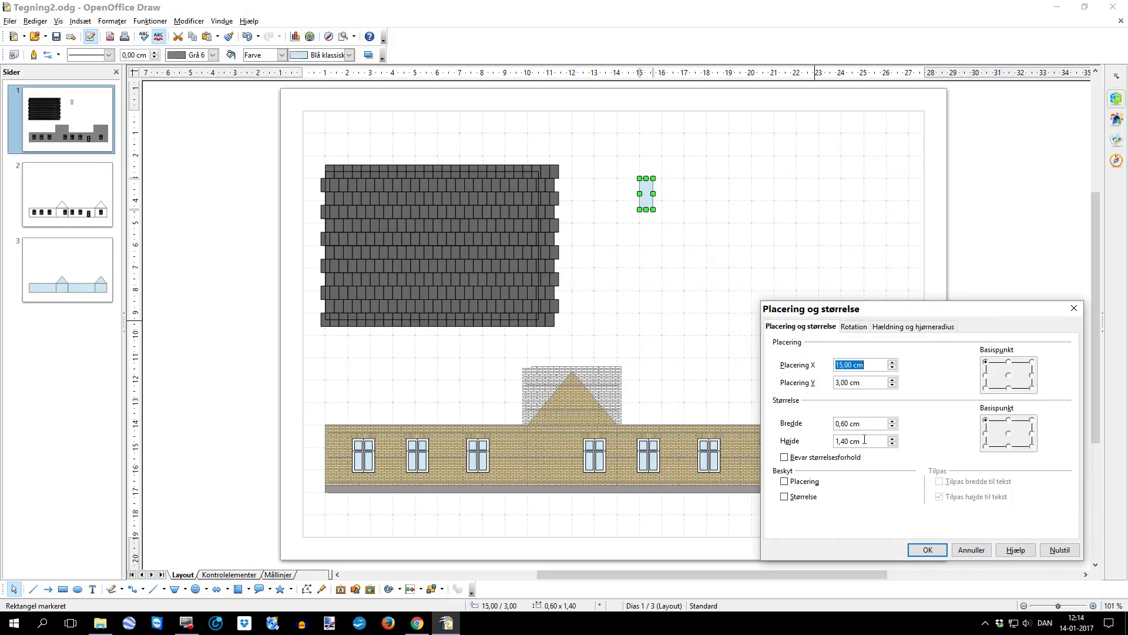
left_click(928, 550)
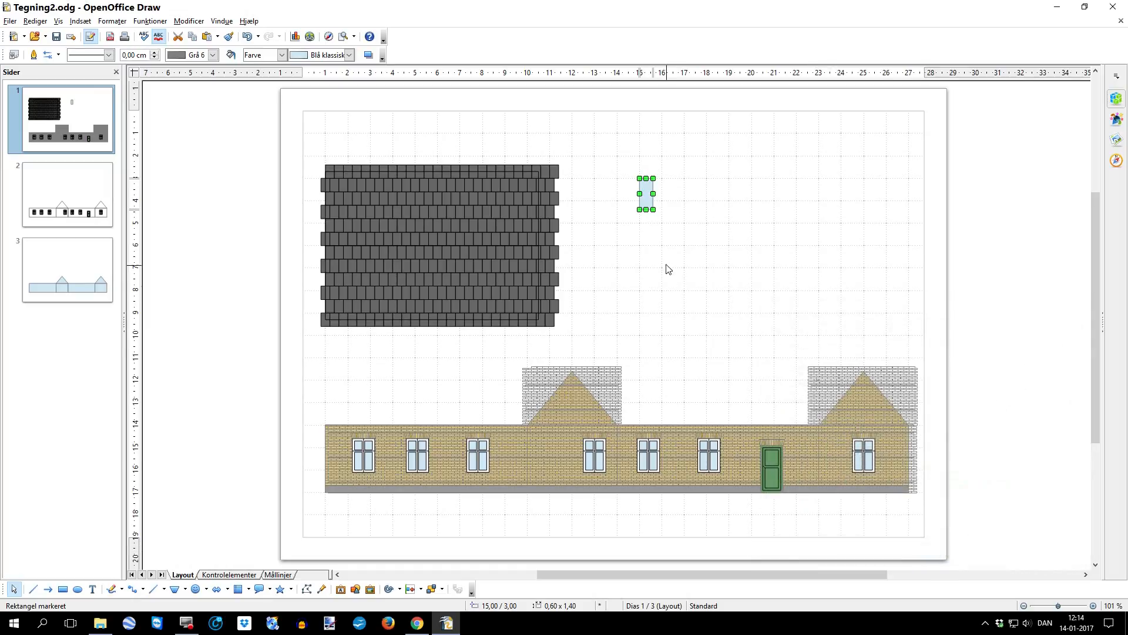
Place a copy of the 0.60 × 1.40 cm rectangle directly against the original's right side and select both.
left_click(647, 197)
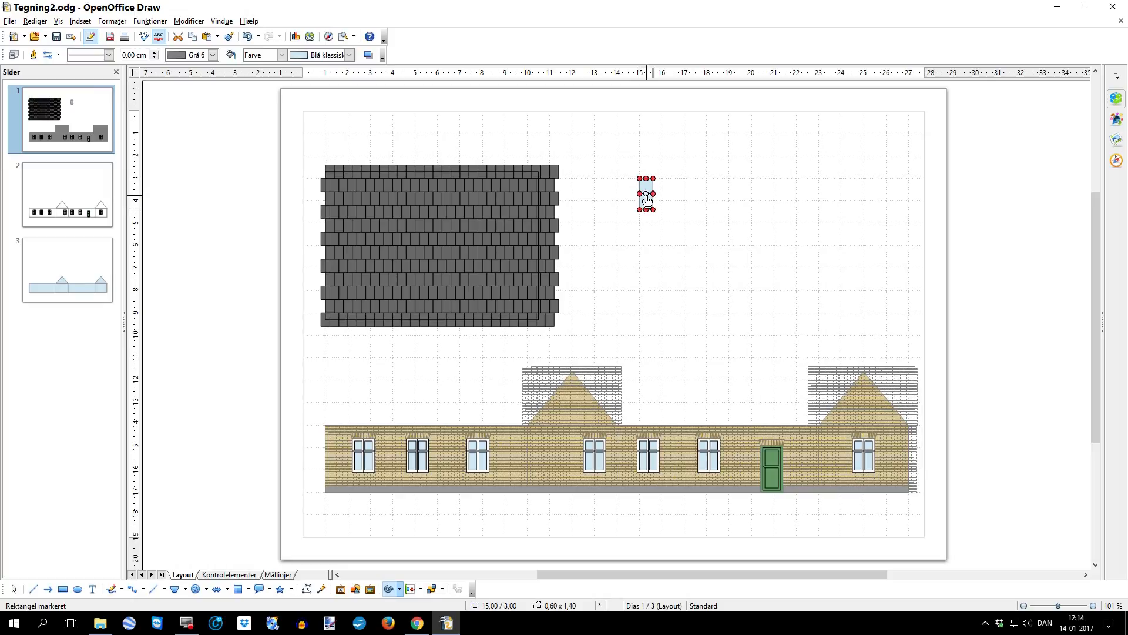
left_click(686, 221)
scroll(684, 224, "right", 1)
left_click(628, 204)
key("Right")
key("Right")
key("Right")
left_click_drag(600, 166, 684, 246)
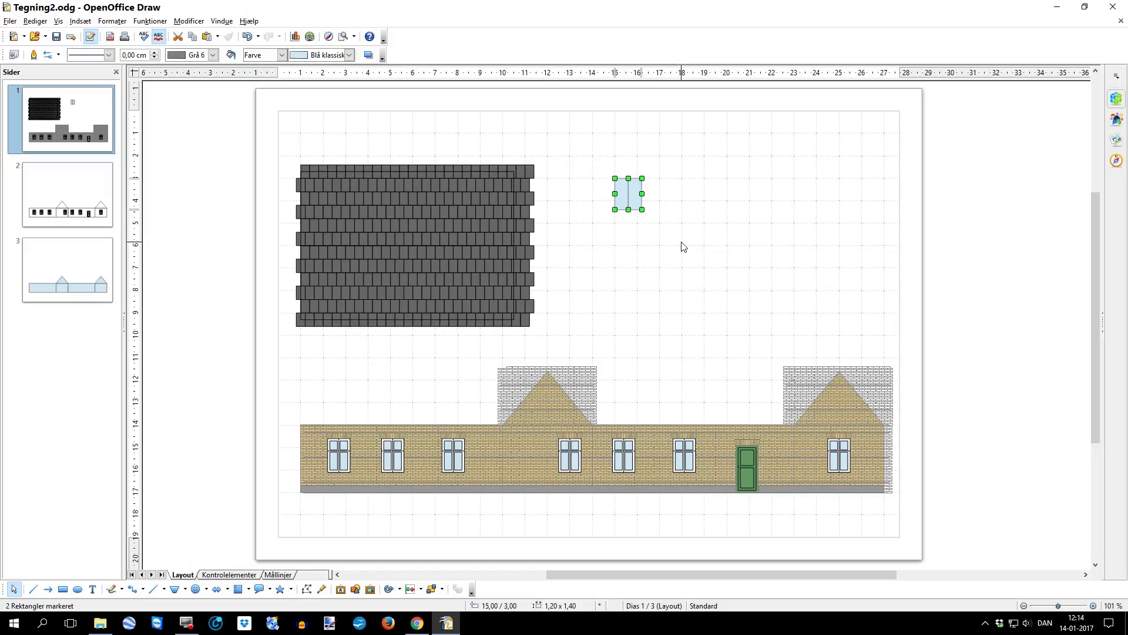
Duplicate the pair of rectangles and shift the copy right until the four strips stand edge to edge.
key("Right")
key("Right")
key("Right")
key("Right")
key("Right")
key("Right")
key("Right")
key("Right")
key("Right")
key("Right")
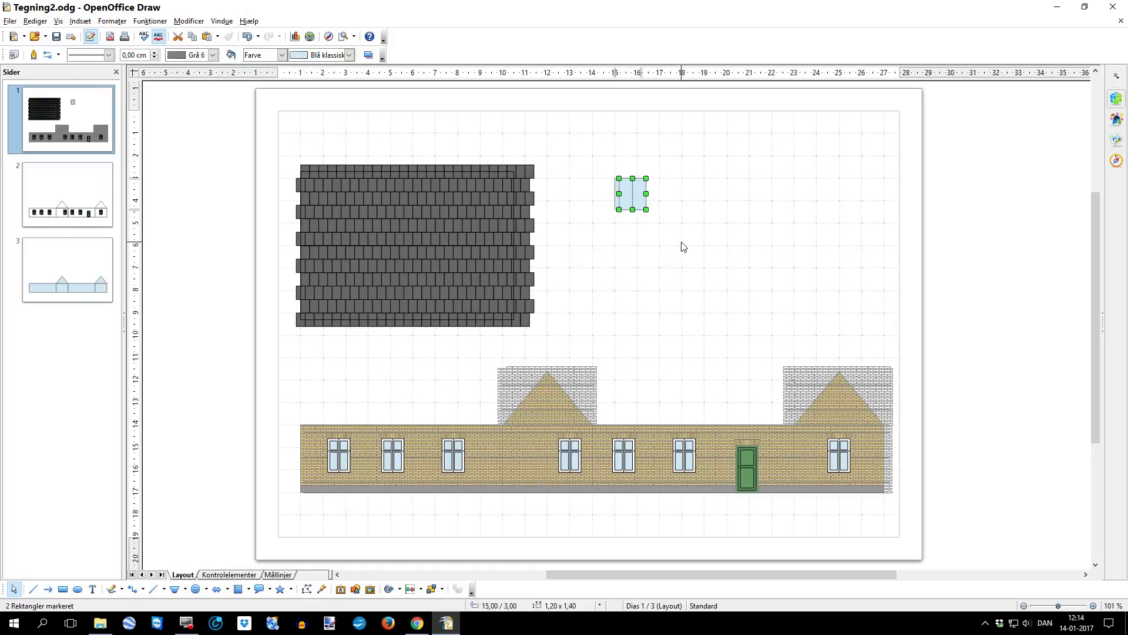
key("Right")
key("Right")
key("Right")
key("Right")
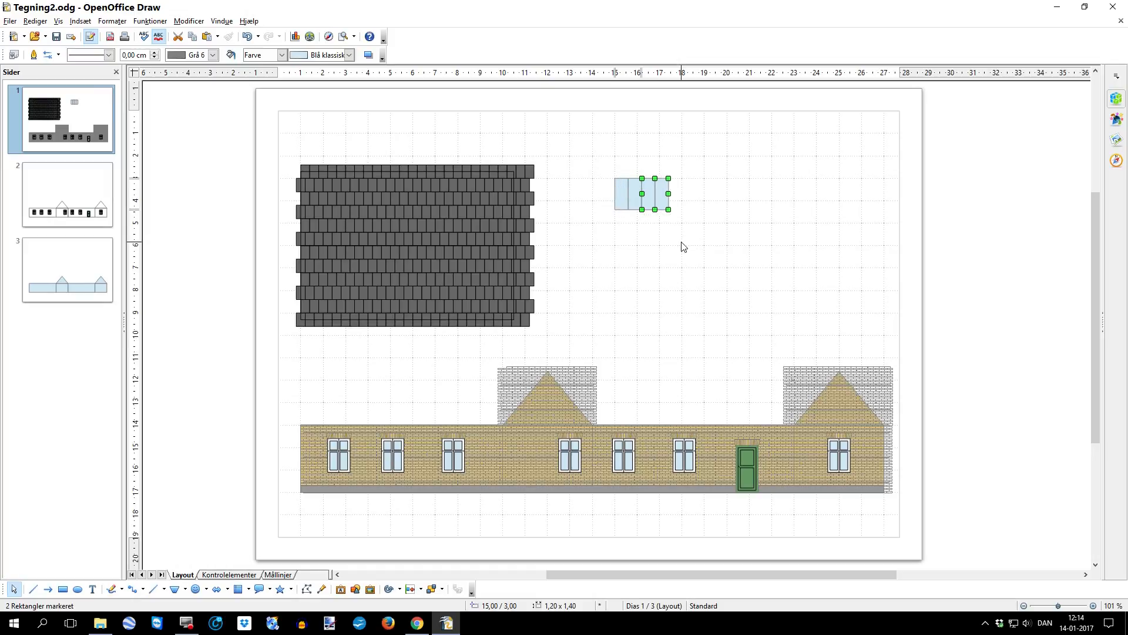
key("Left")
key("Left")
left_click(680, 195)
left_click(663, 200)
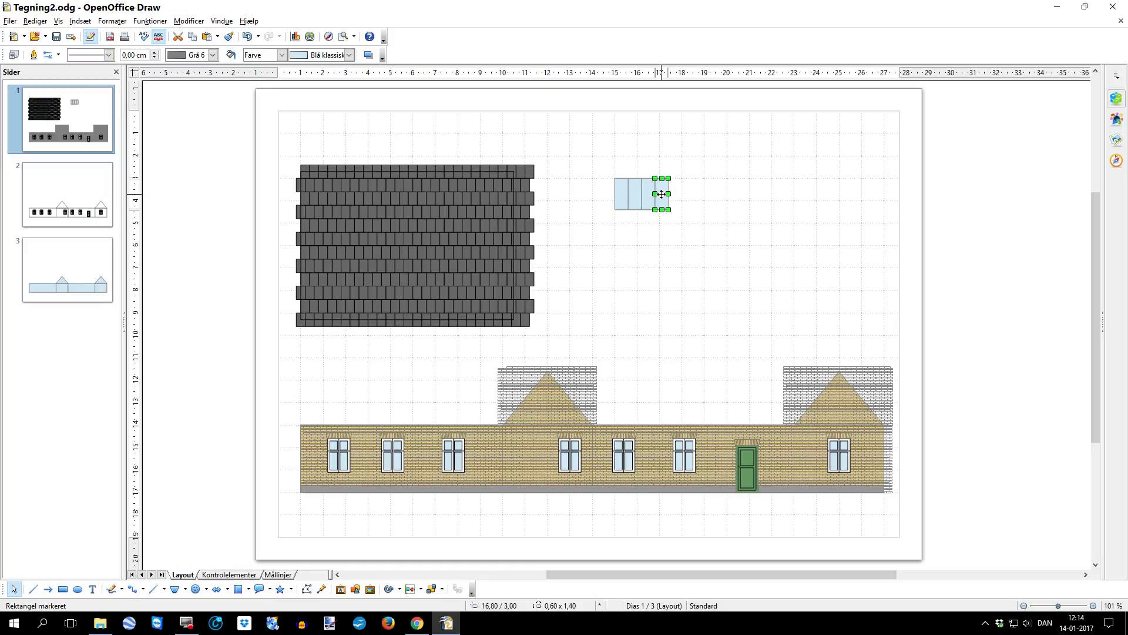
right_click(661, 194)
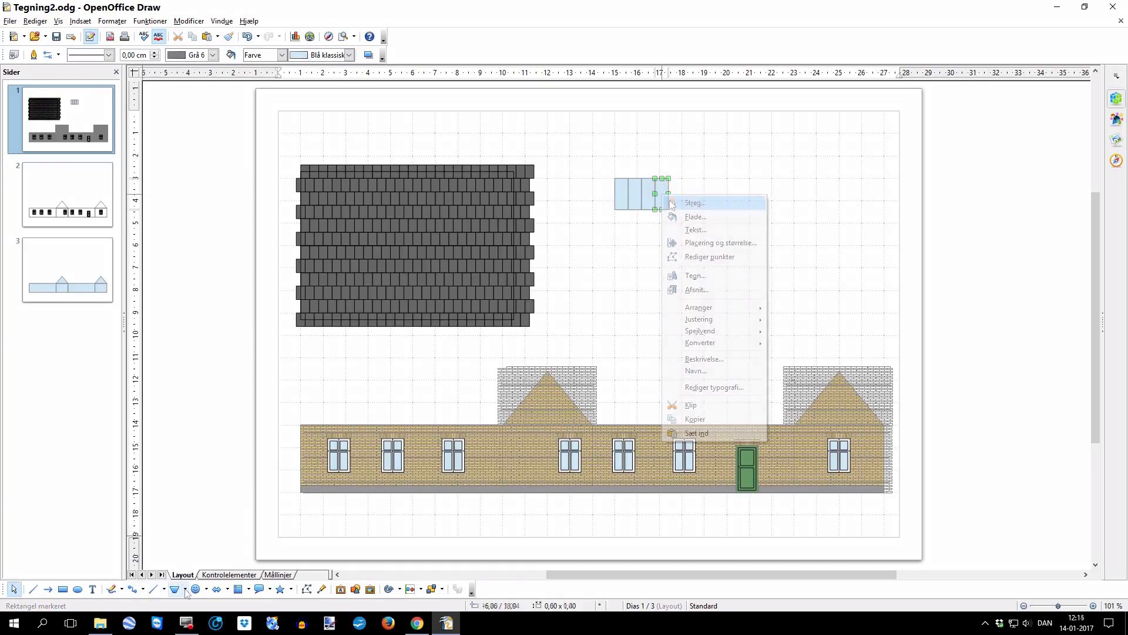
Draw an isosceles triangle 0.40 cm high at the base of the first strip and widen it to 0.60 cm.
left_click(185, 589)
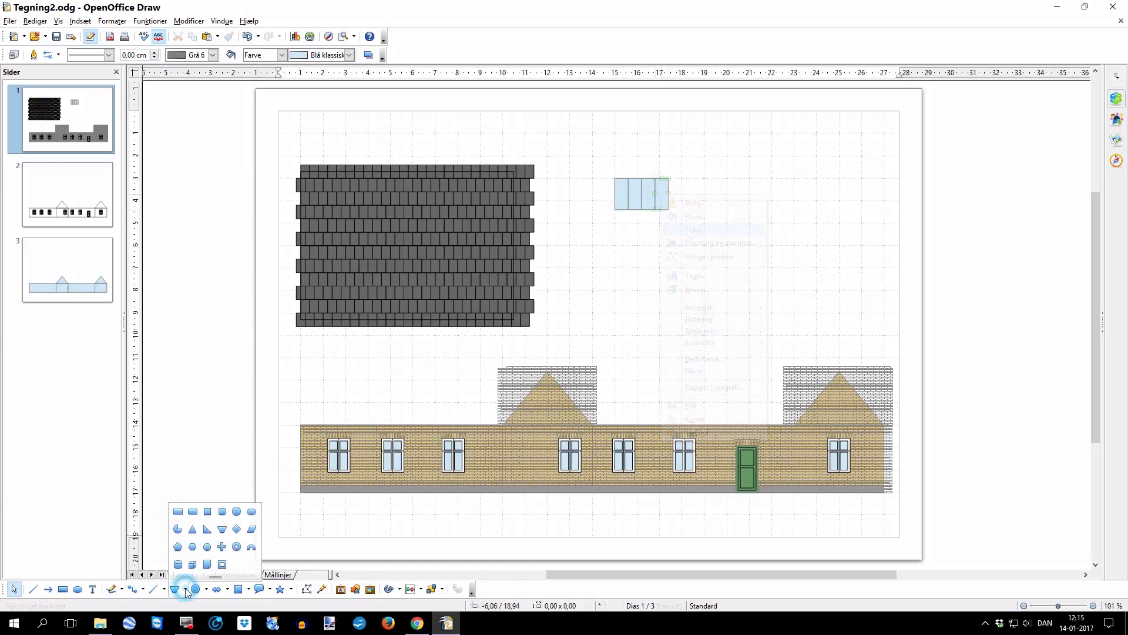
left_click(192, 531)
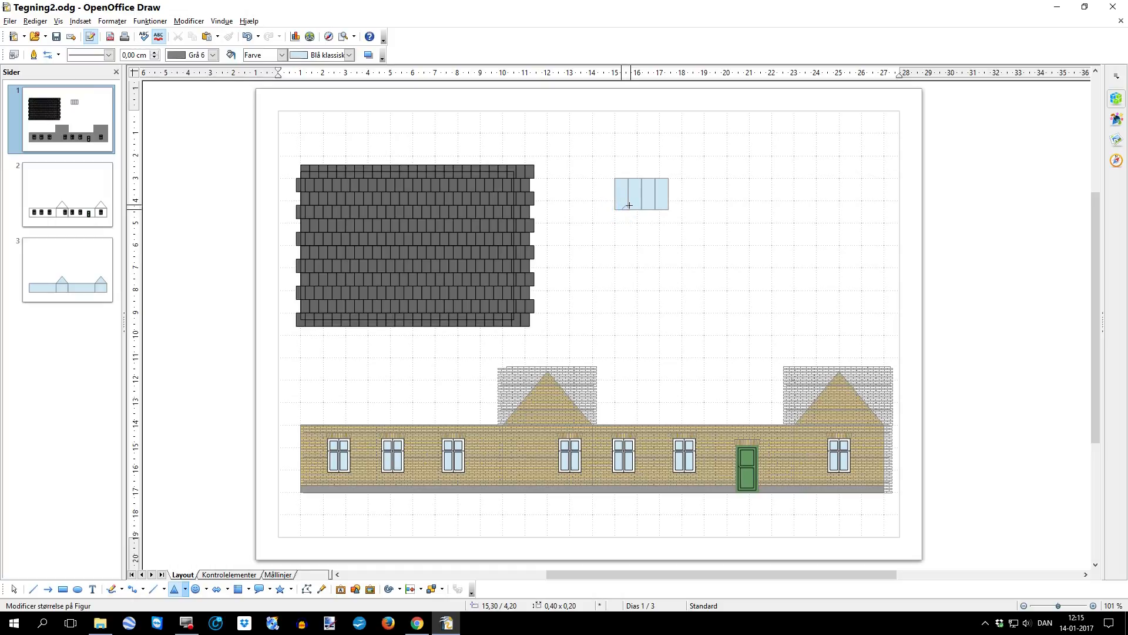
left_click_drag(631, 201, 632, 203)
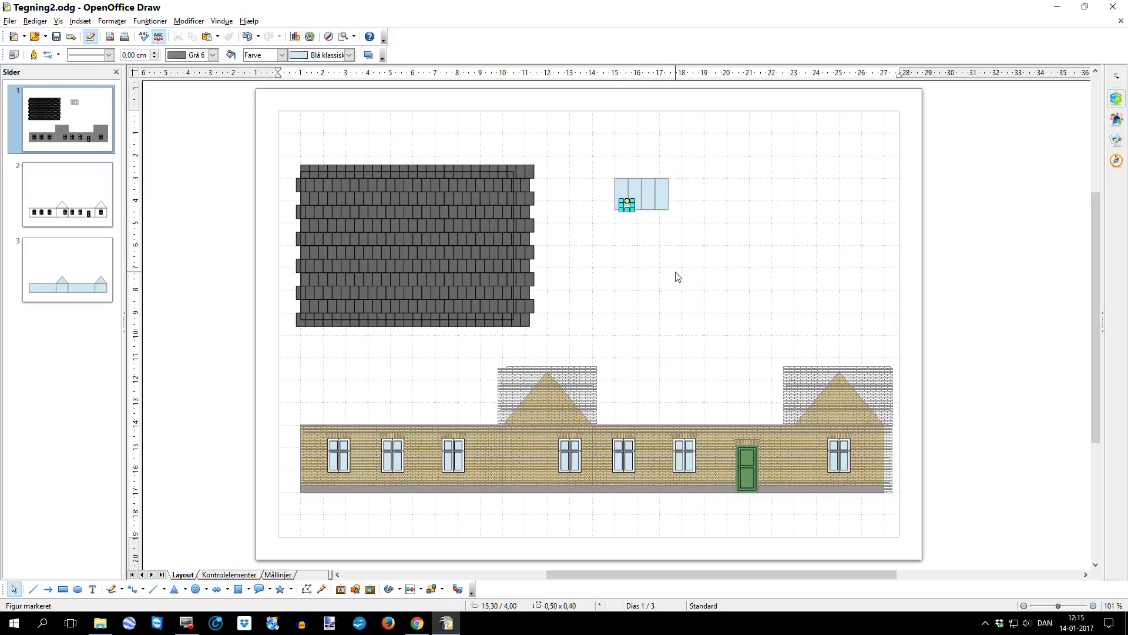
key("Left")
key("Left")
scroll(643, 249, "up", 1)
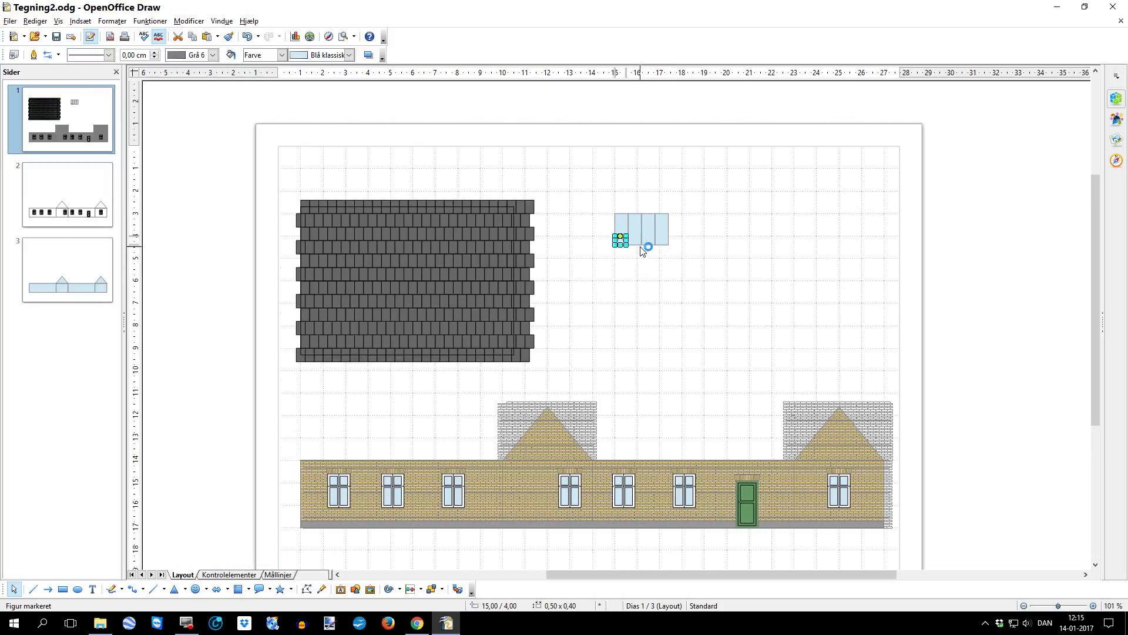
scroll(643, 235, "up", 3)
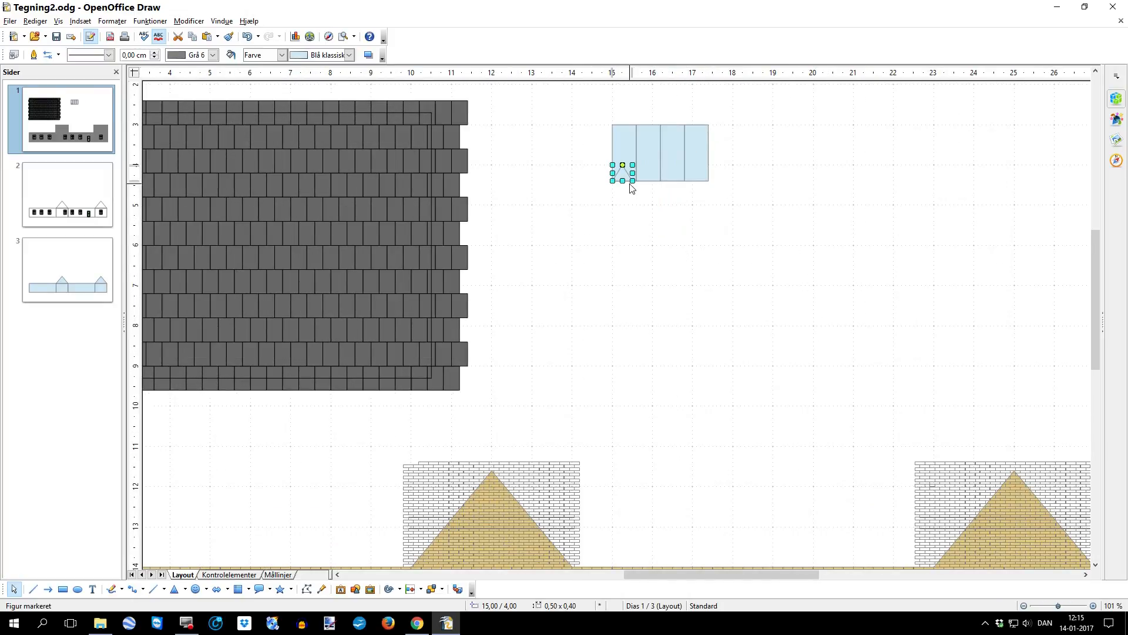
left_click_drag(632, 174, 639, 174)
Fill the triangle with the solid colour Hvid.
right_click(629, 175)
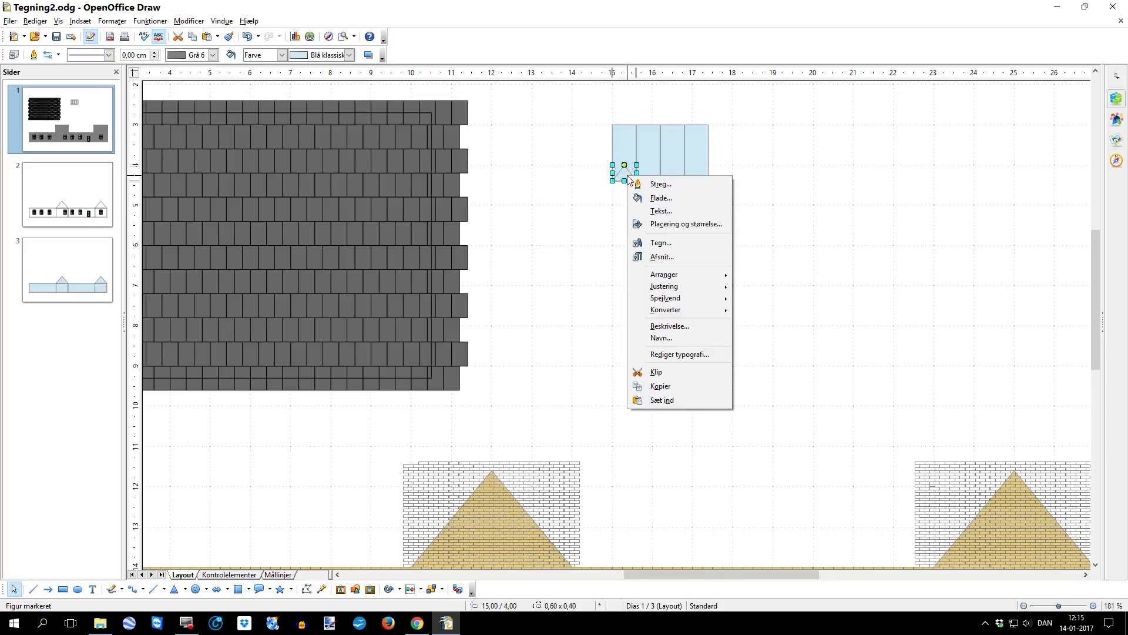
left_click(651, 198)
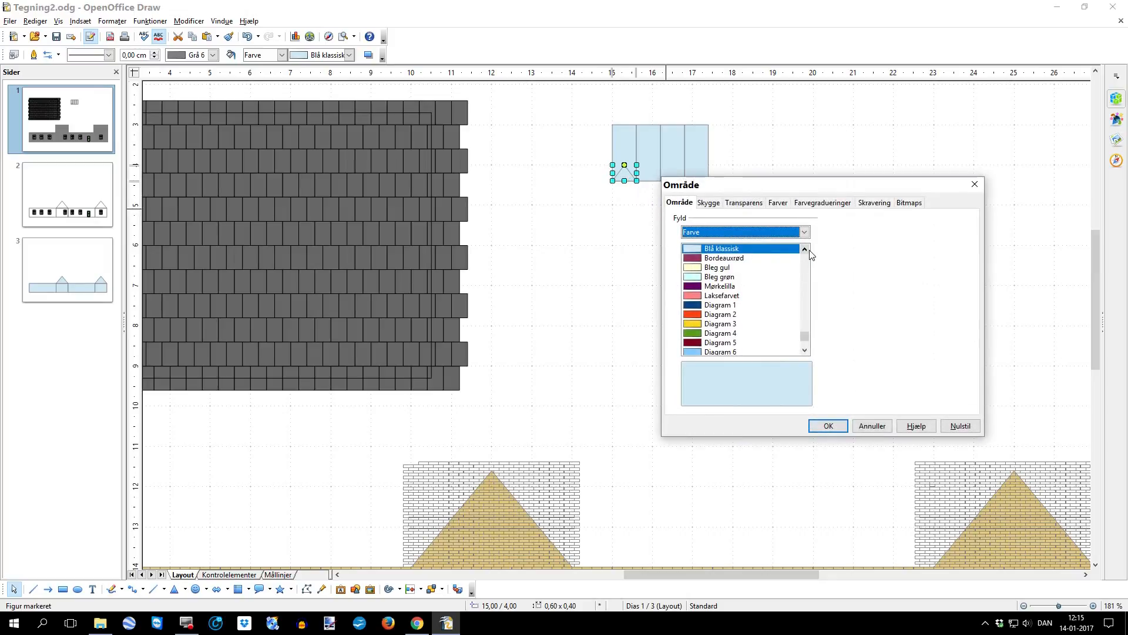
left_click_drag(805, 337, 801, 259)
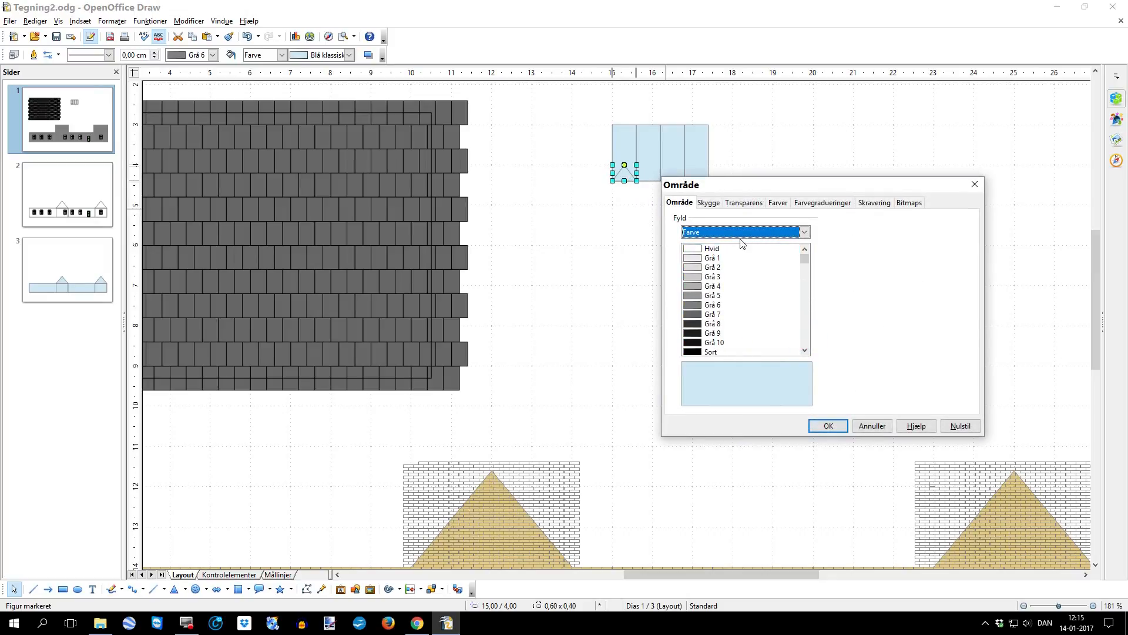
left_click(700, 249)
left_click(823, 428)
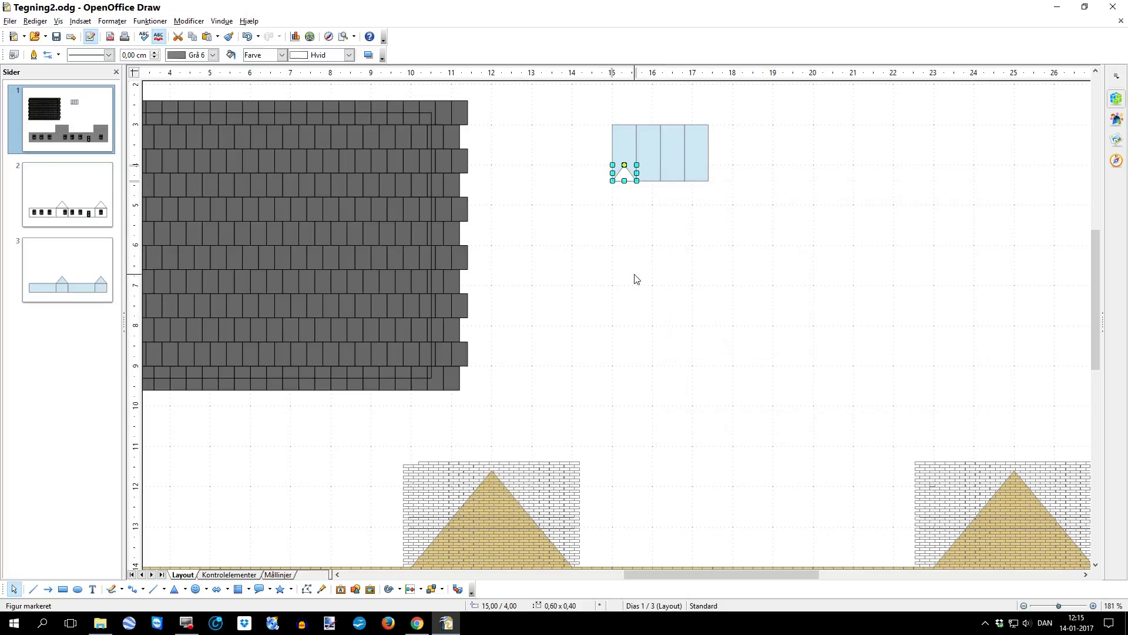
Copy the white triangle and position the copy at the base of the third strip.
key("ctrl+c")
key("ctrl+v")
key("Right")
key("Right")
key("Right")
key("Right")
key("Right")
key("Right")
key("Right")
key("Right")
key("Right")
key("Right")
key("Right")
key("Right")
key("Right")
key("Right")
key("Right")
key("Left")
key("Left")
left_click(657, 276)
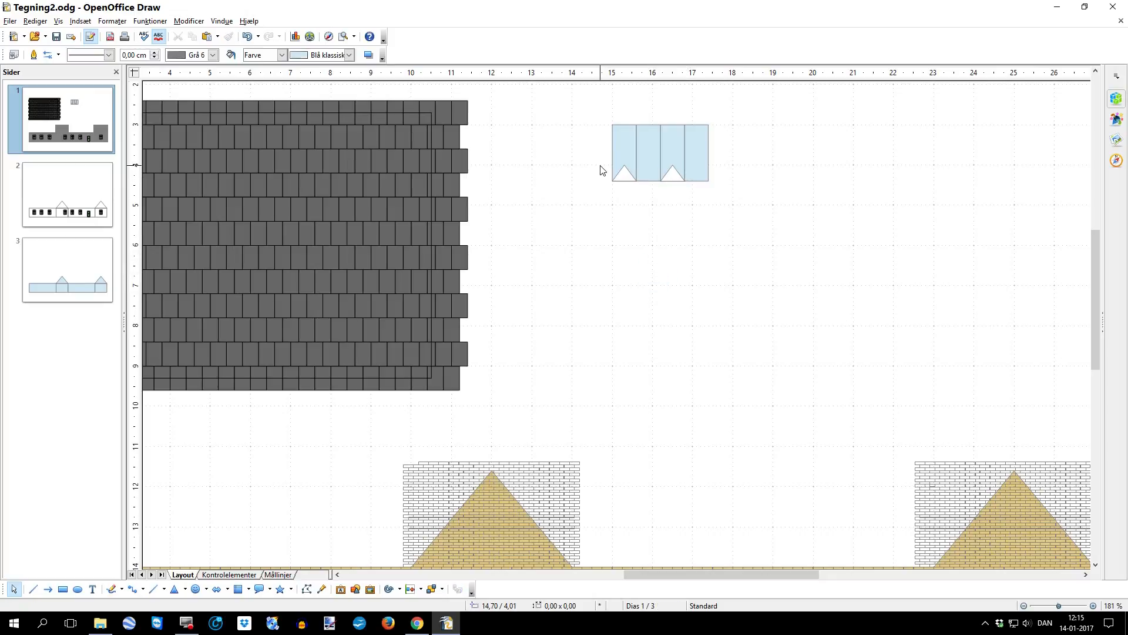
key("ctrl+z")
Fill the first strip with the solid colour Grå 4.
left_click(621, 138)
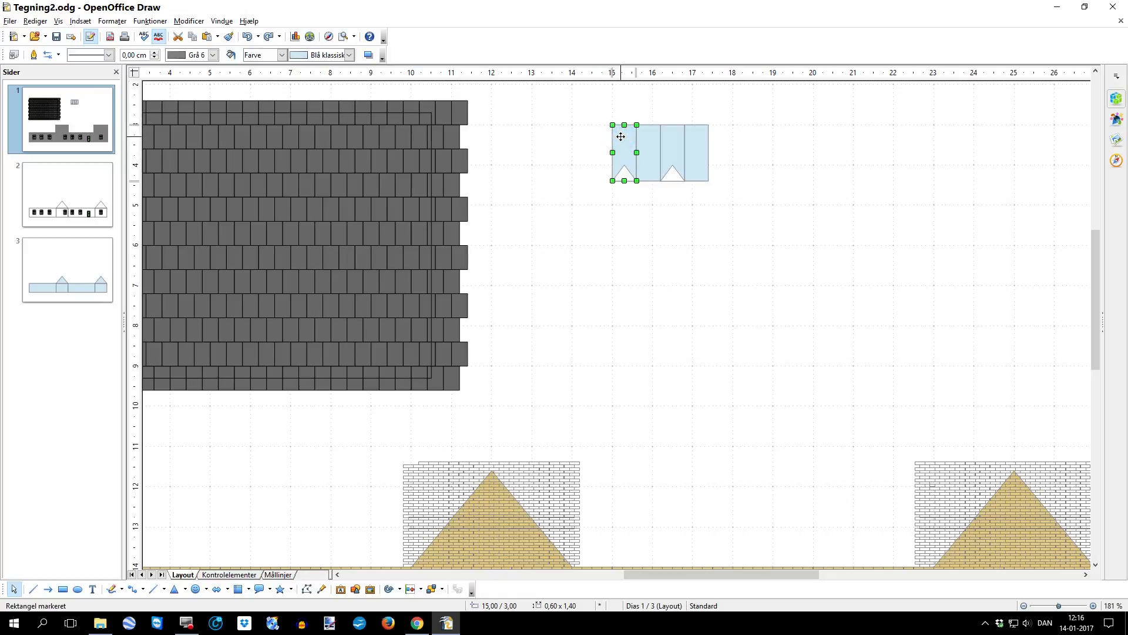
right_click(621, 137)
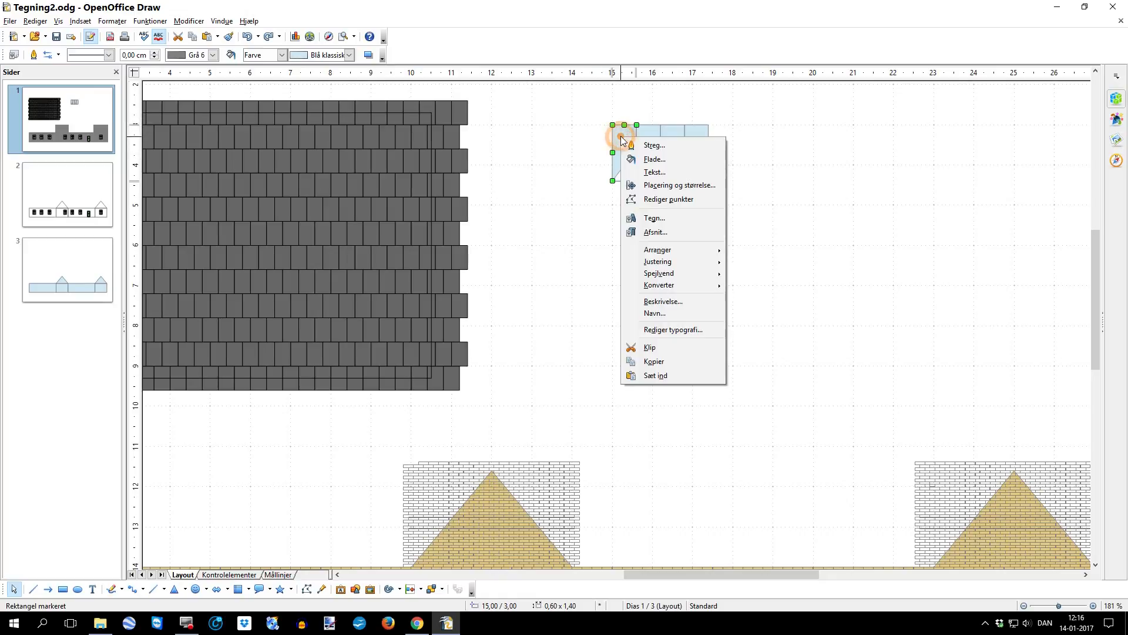
left_click(646, 160)
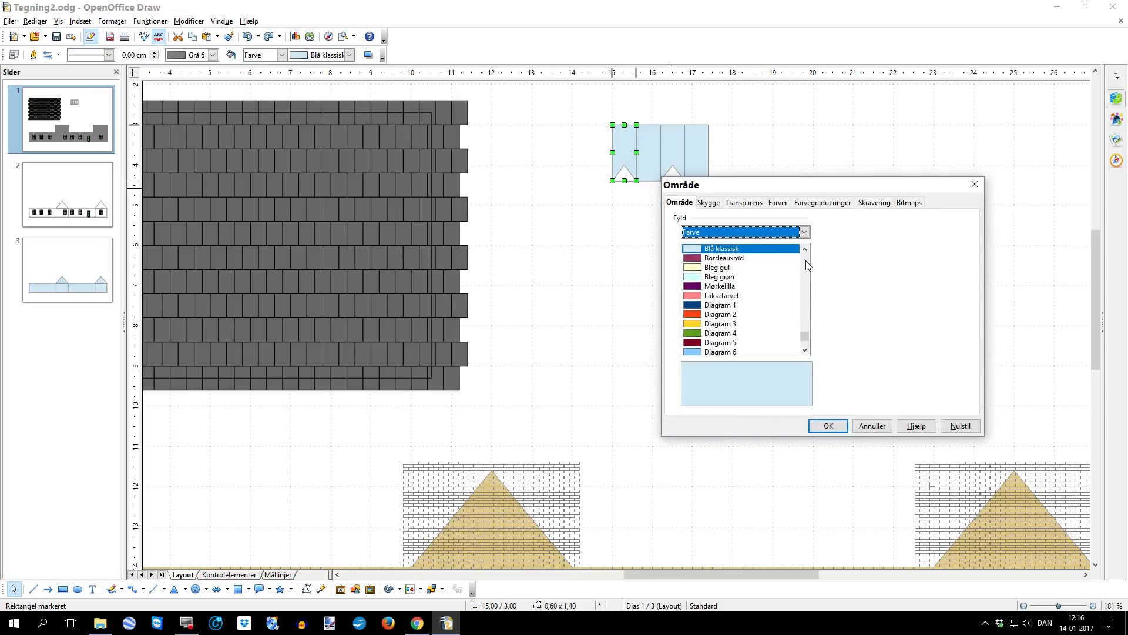
left_click_drag(805, 335, 805, 254)
left_click(689, 286)
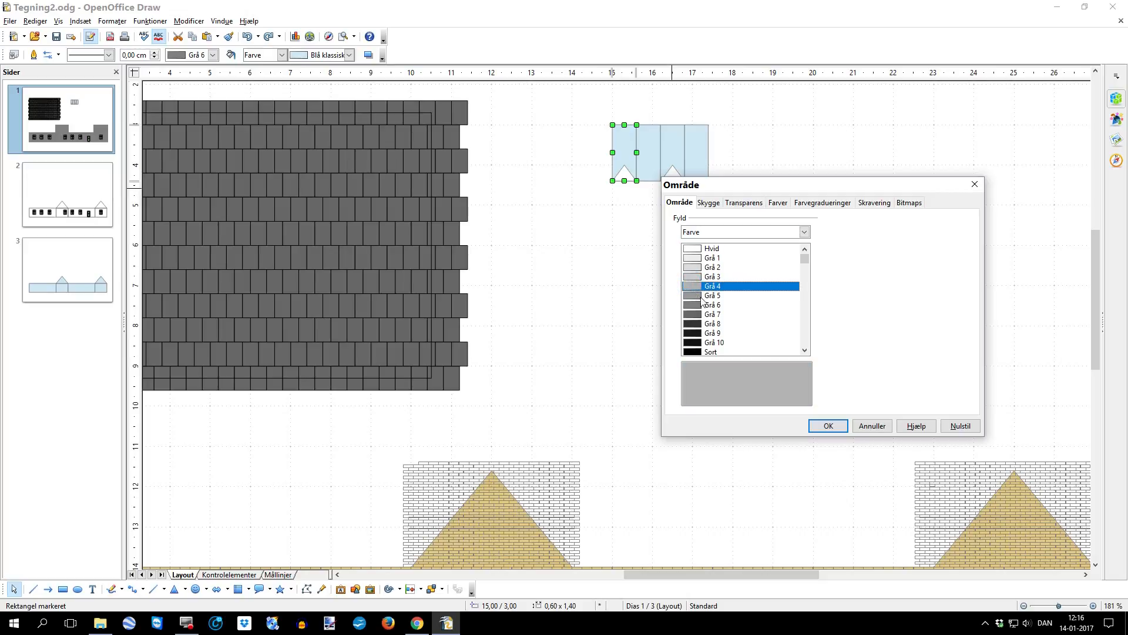
left_click(835, 424)
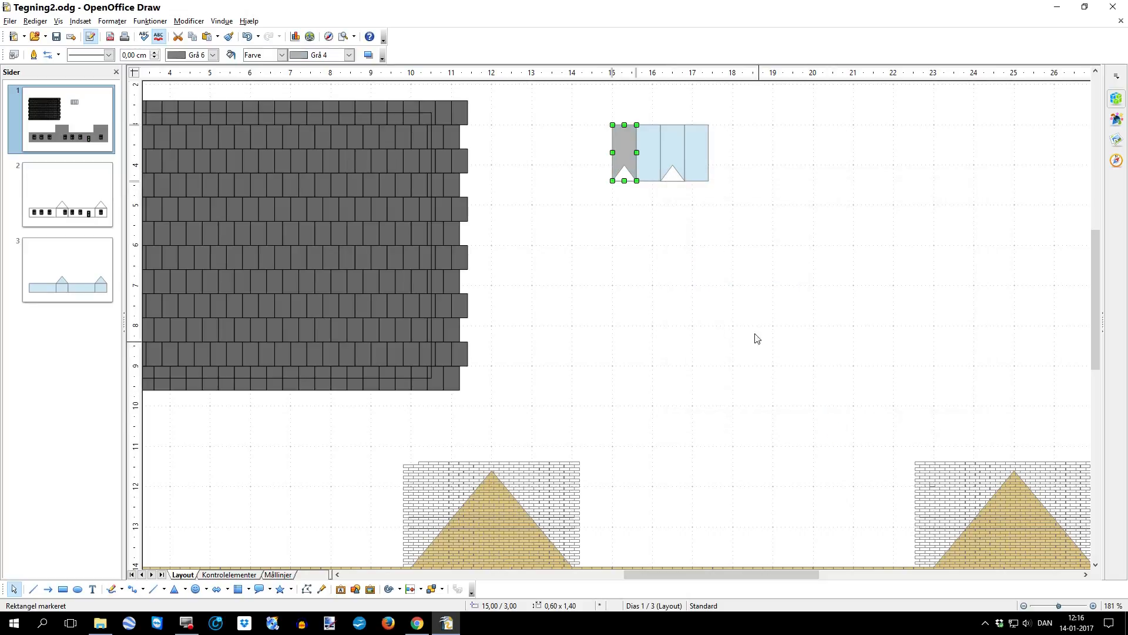
Fill the remaining three strips with the solid colour Grå 4.
left_click(645, 162)
right_click(646, 163)
left_click(676, 185)
left_click_drag(802, 337, 801, 330)
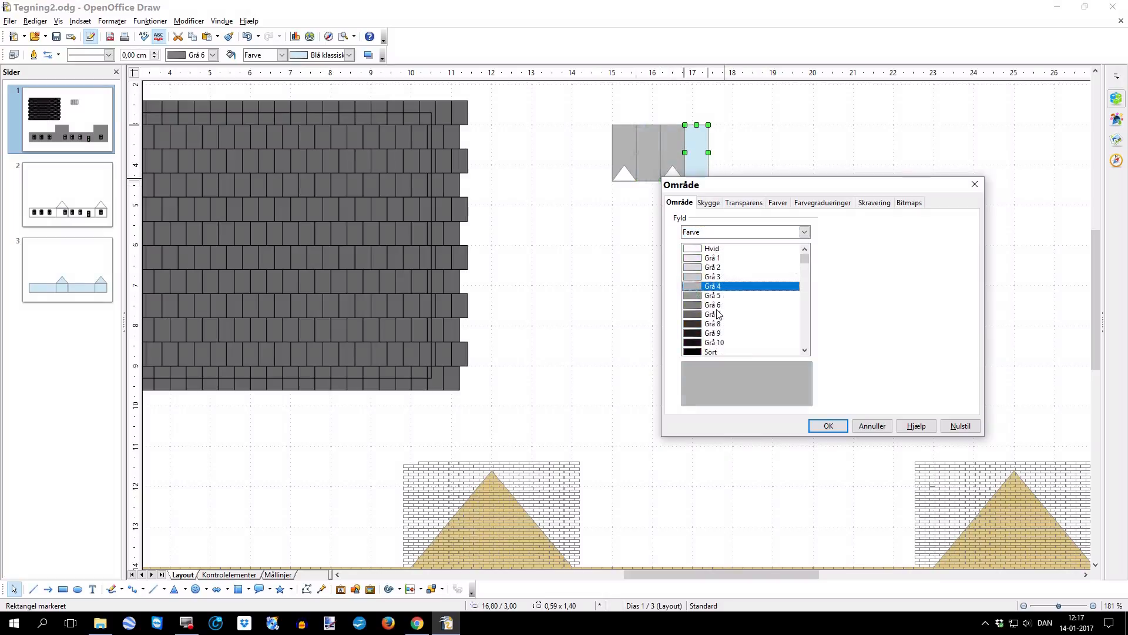
left_click(829, 427)
left_click(679, 303)
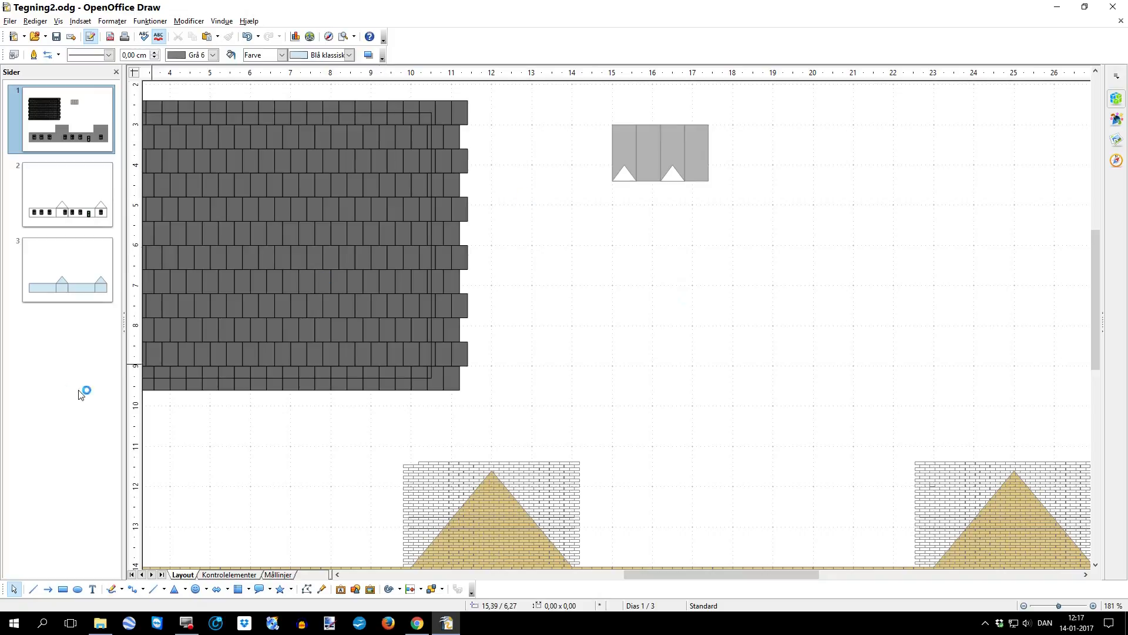
Draw a rectangle about 0.80 × 0.70 cm below the grey strips and set its width to 0.70 cm.
left_click(62, 590)
left_click_drag(707, 220, 738, 249)
right_click(720, 235)
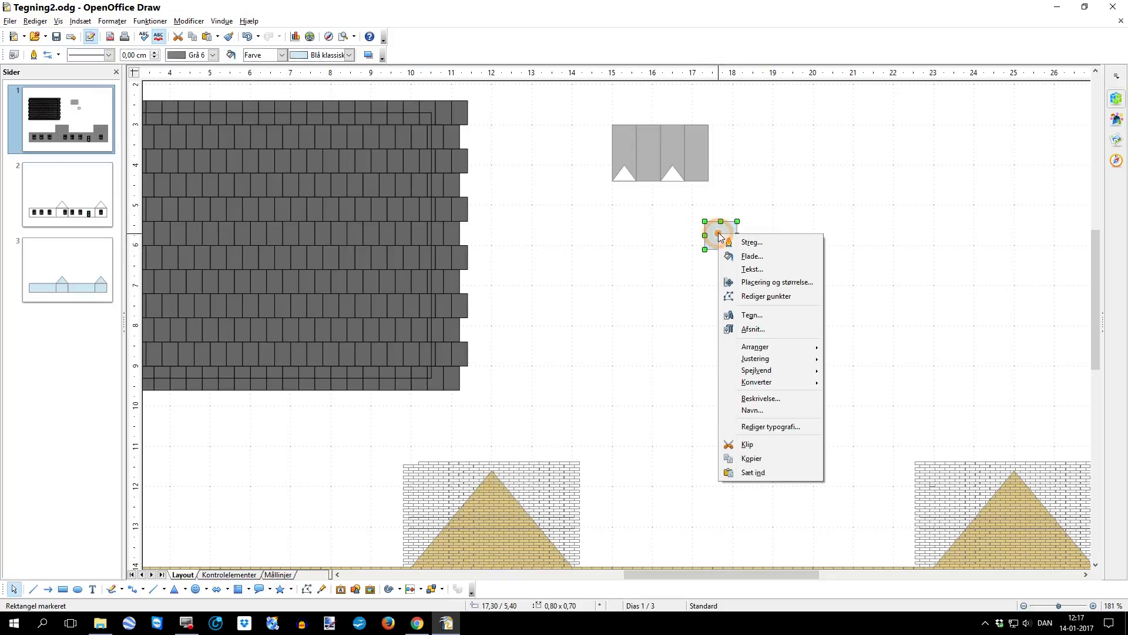
left_click(758, 282)
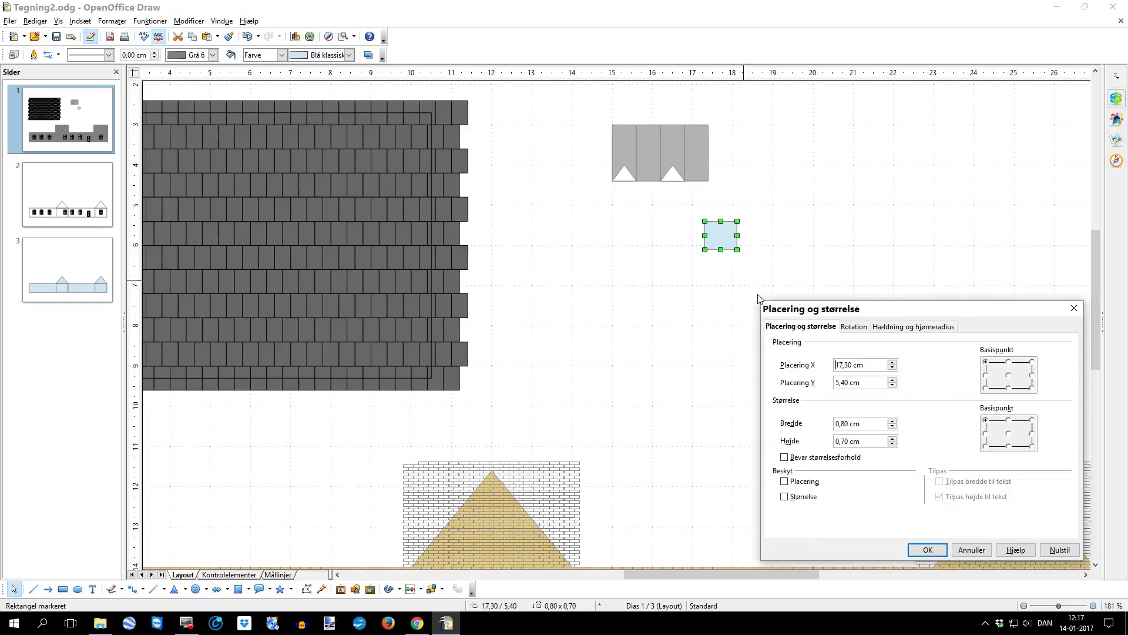
left_click(927, 549)
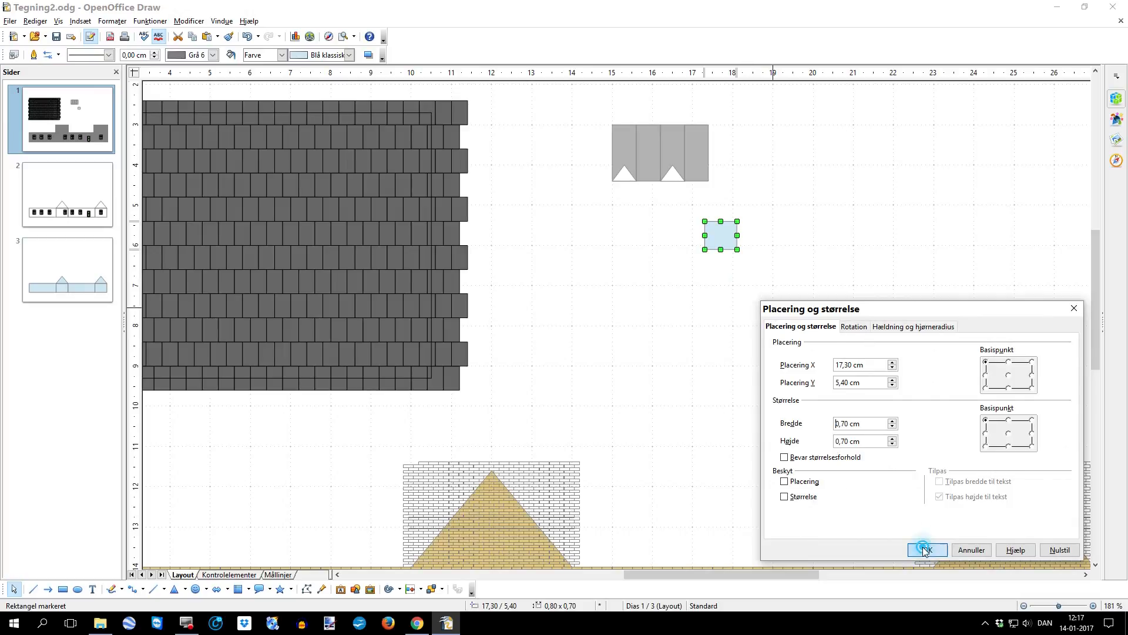
Fill the small square with the solid colour Grå 6.
right_click(713, 234)
left_click(732, 256)
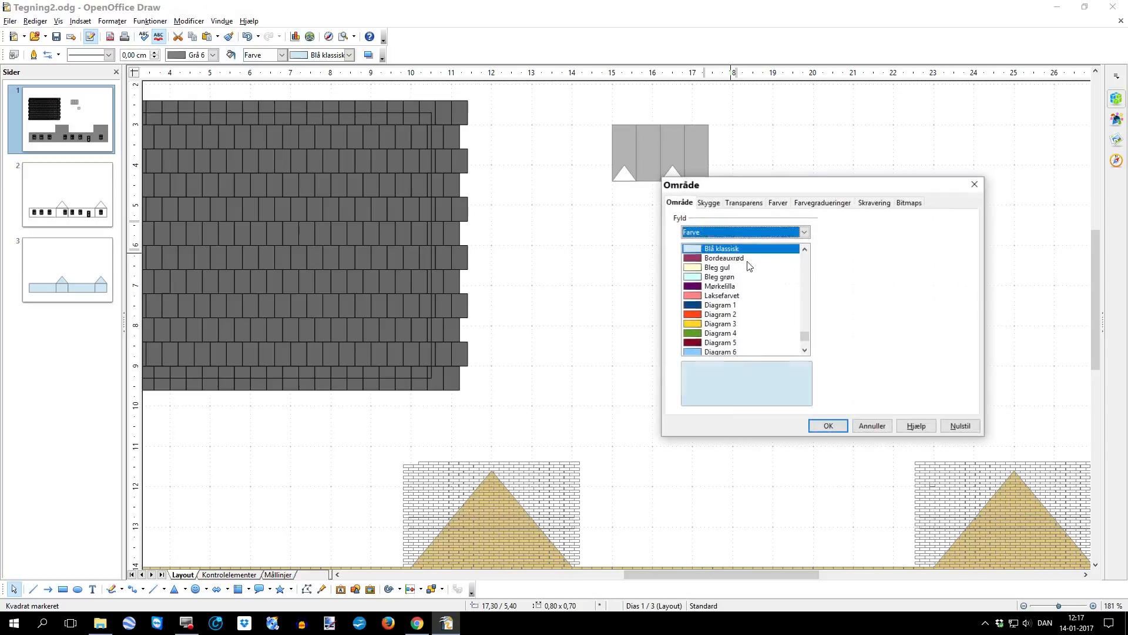
left_click_drag(805, 337, 805, 258)
left_click(742, 305)
left_click(826, 427)
left_click(611, 316)
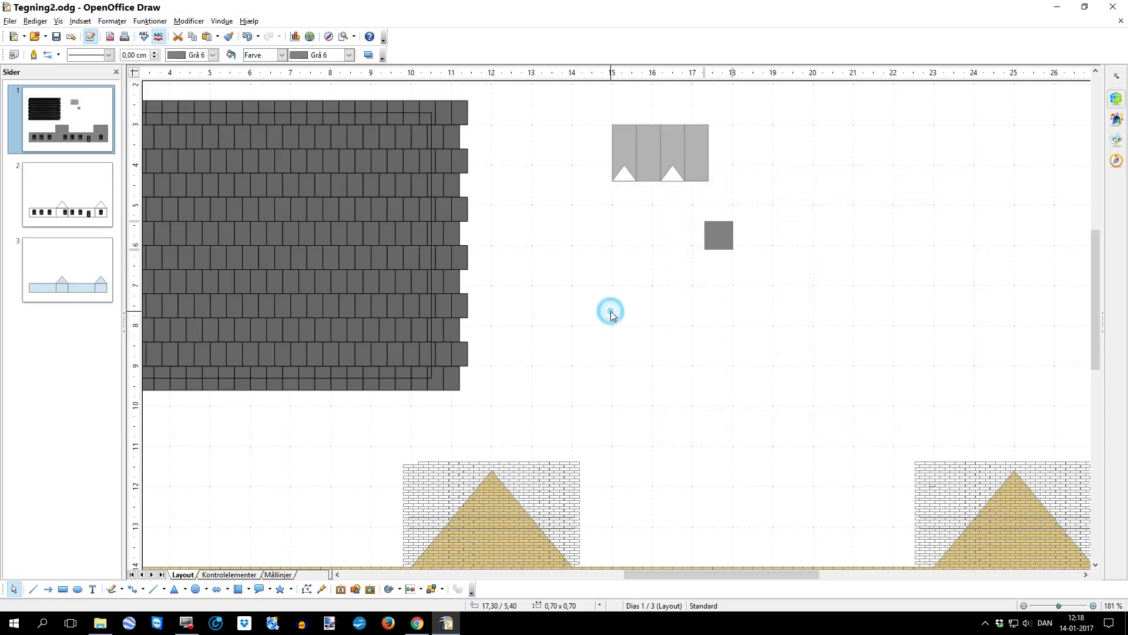
Draw a circle about 0.30 cm in diameter below the small grey square.
left_click(185, 589)
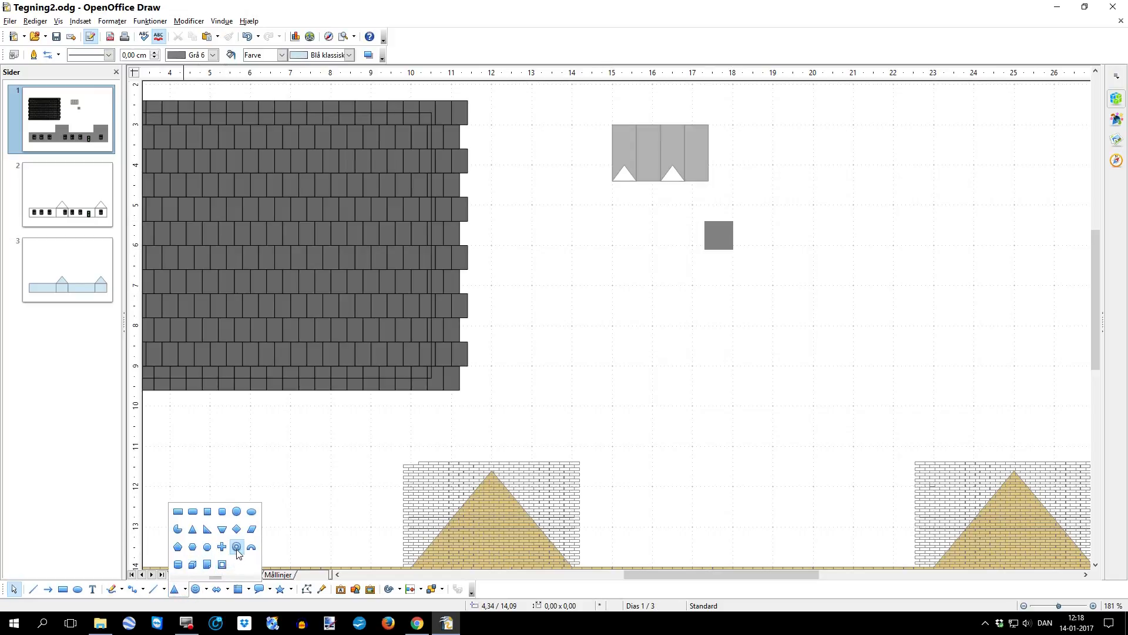
left_click(237, 513)
left_click_drag(715, 306, 725, 314)
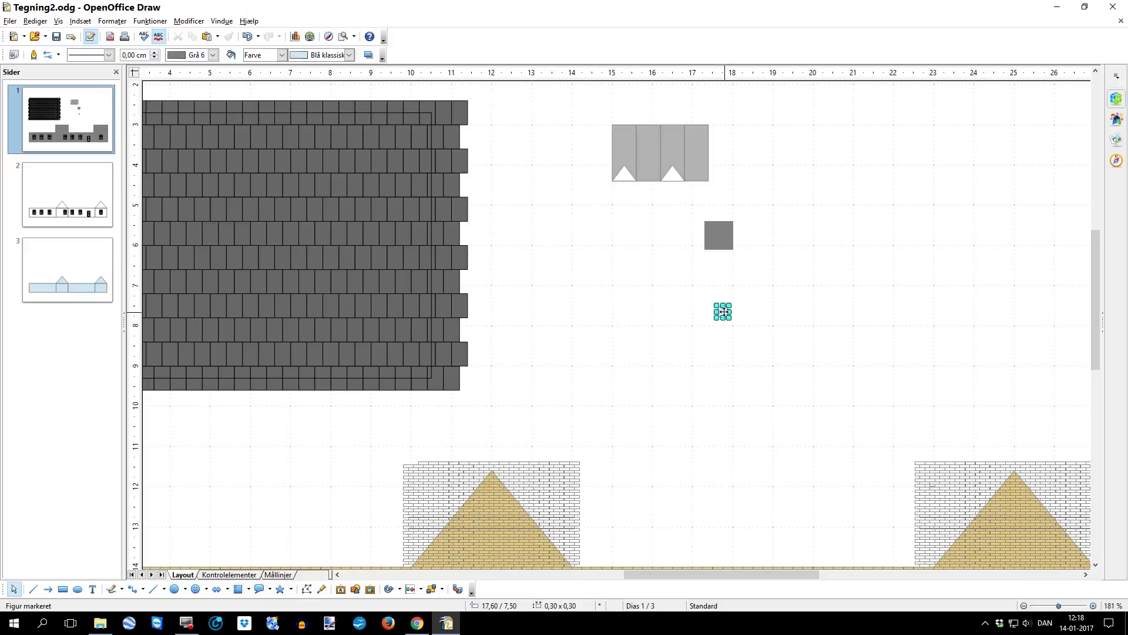
Fill the circle with the solid colour Sort and centre it on the small grey square.
right_click(725, 313)
left_click(745, 333)
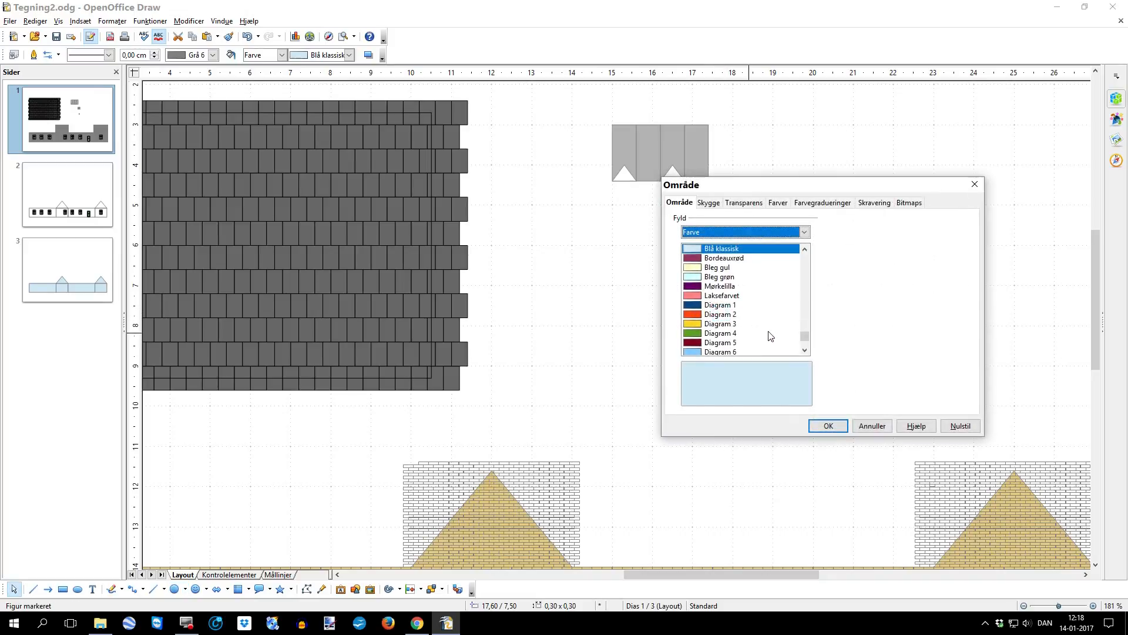
left_click_drag(804, 338, 804, 259)
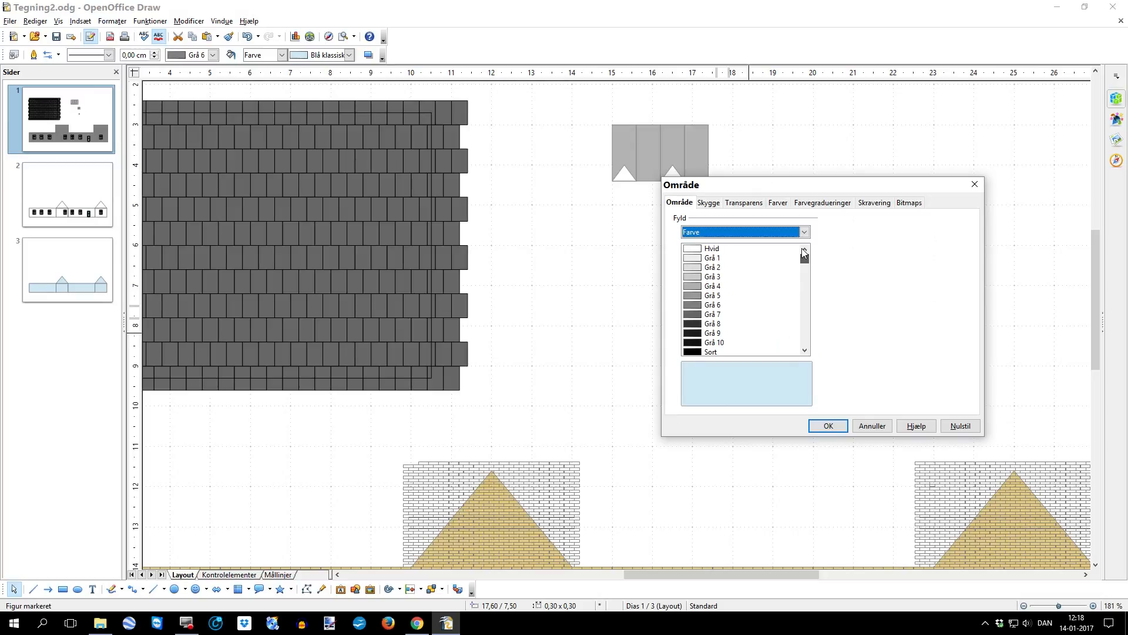
left_click(707, 353)
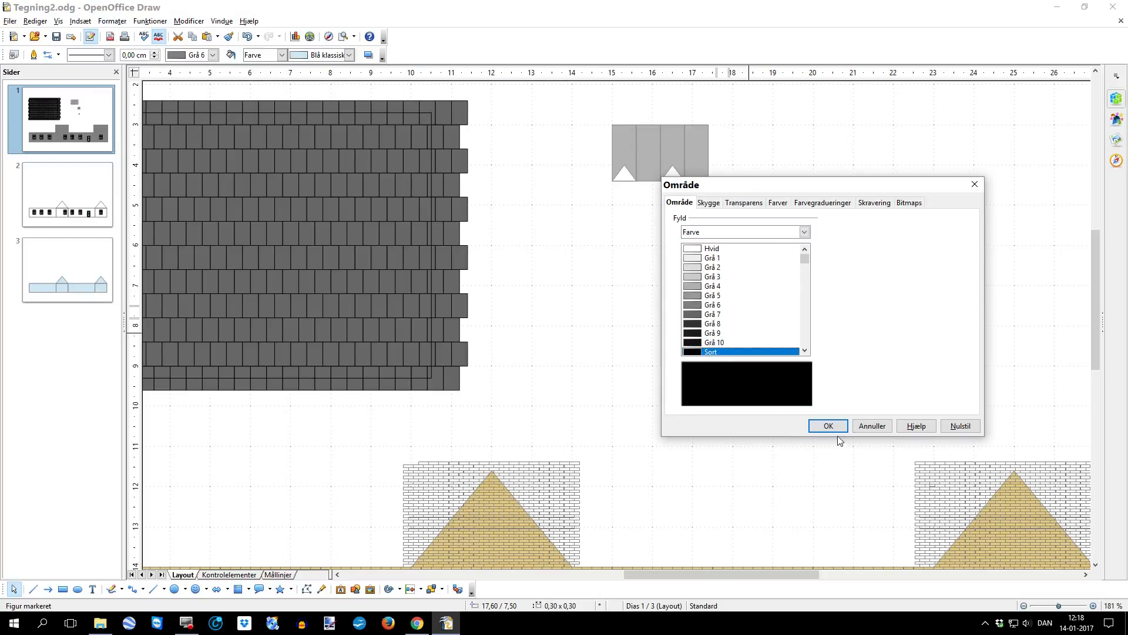
left_click(821, 426)
left_click(728, 391)
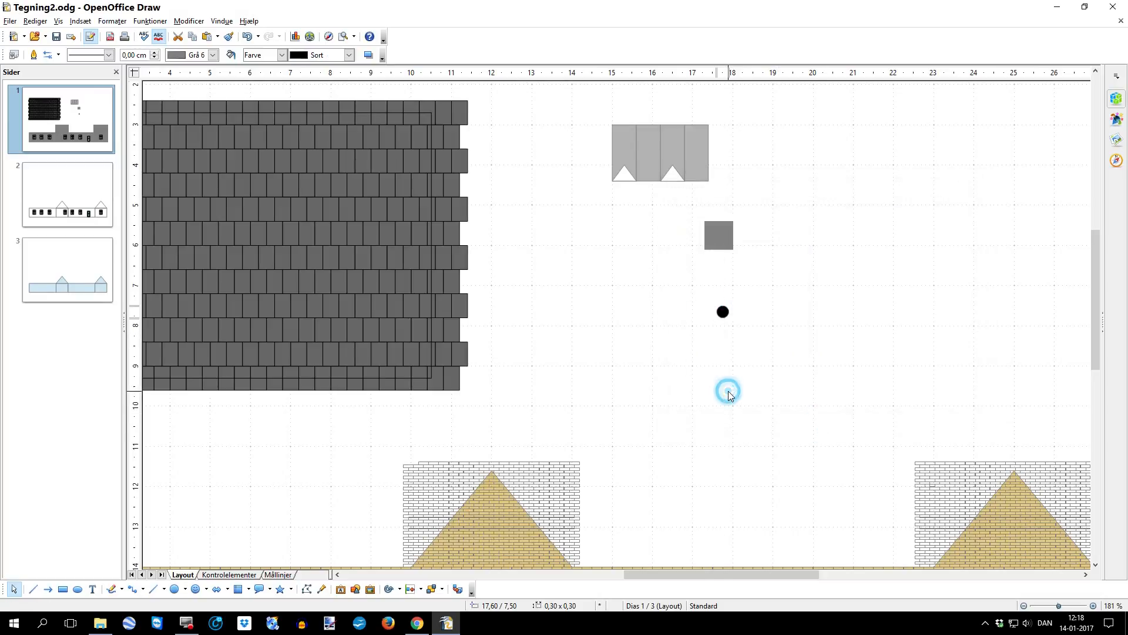
left_click_drag(723, 312, 717, 236)
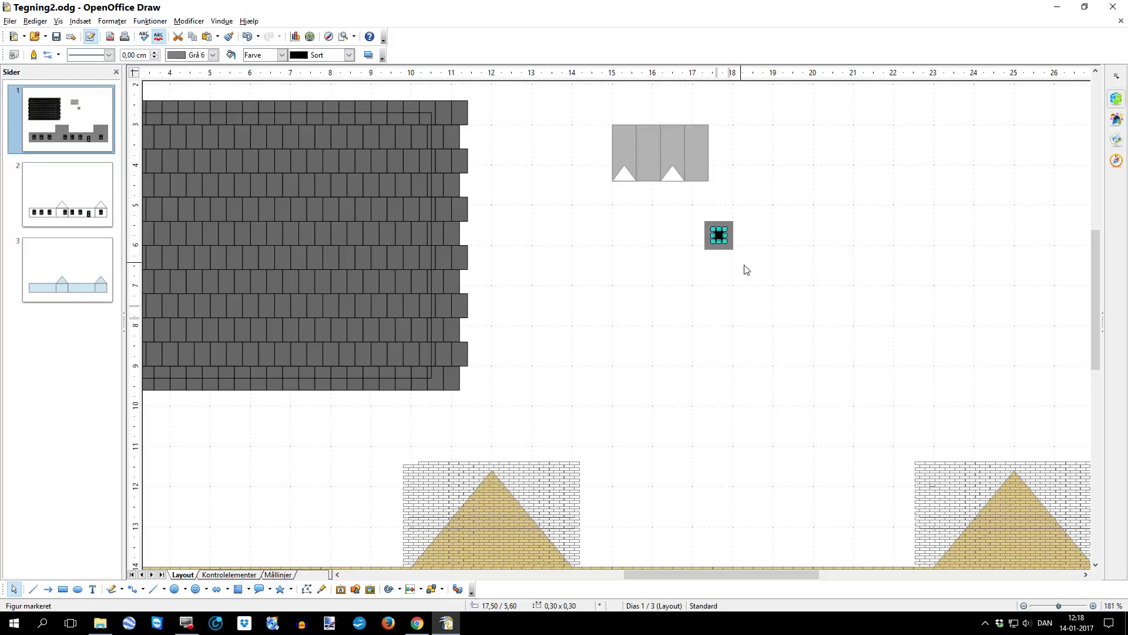
left_click(792, 344)
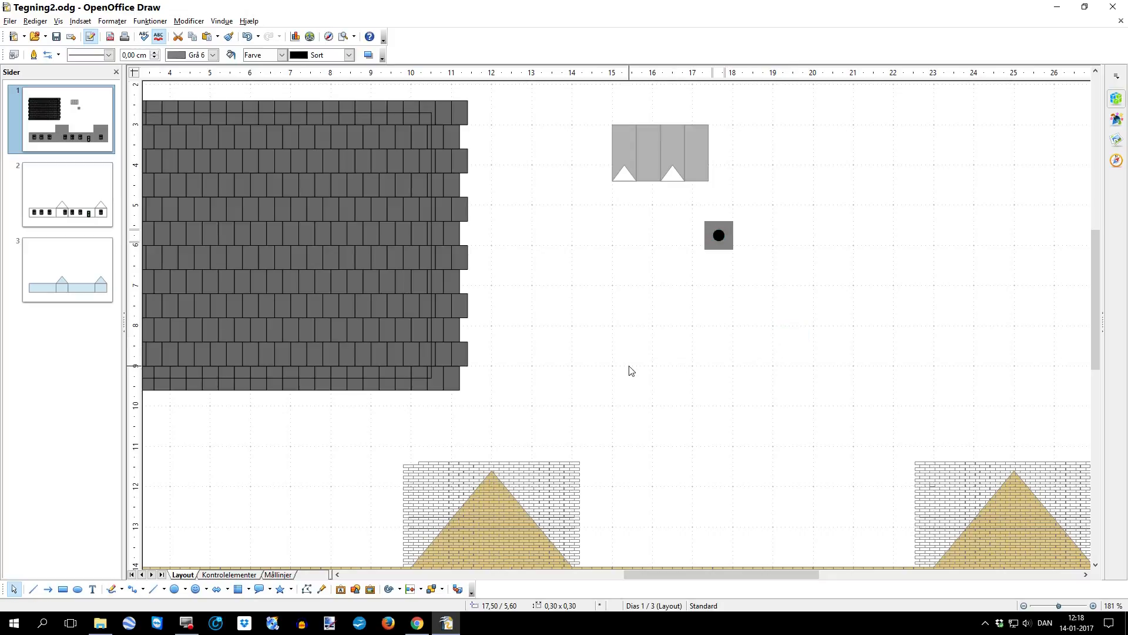
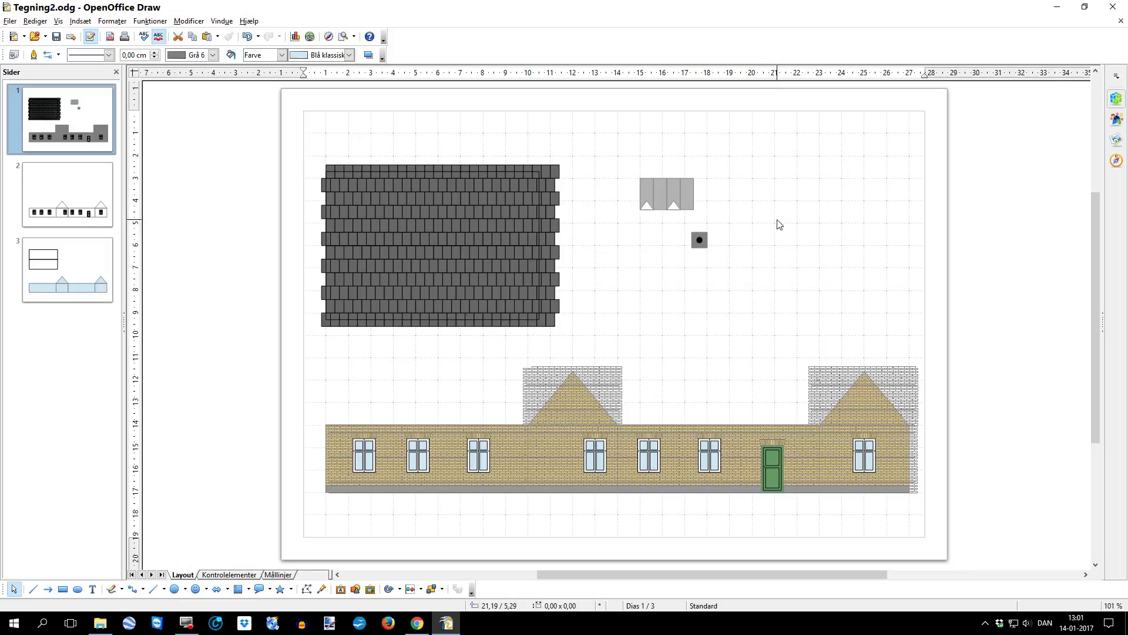
Copy all windows and the door from page 2 onto the blue facade on page 3.
left_click(96, 226)
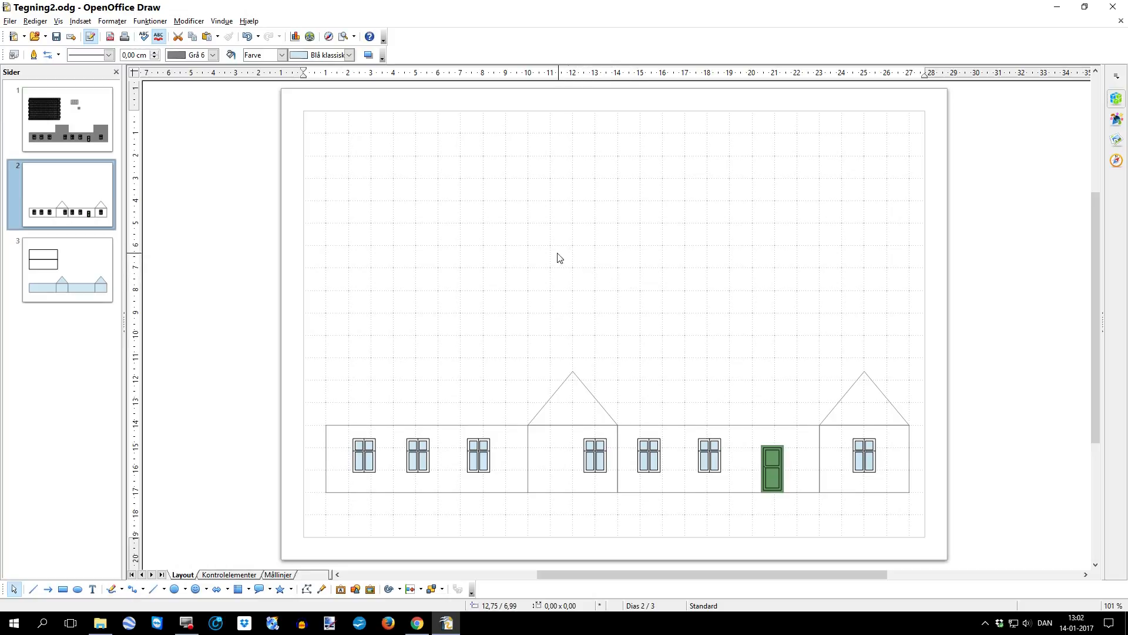
left_click(96, 271)
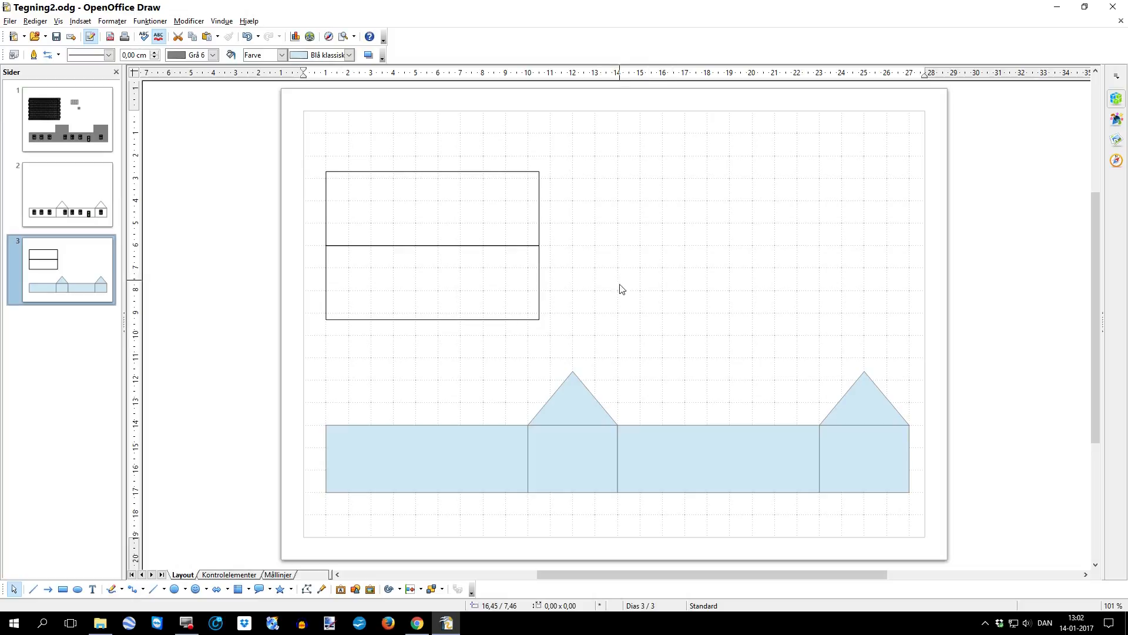
left_click(94, 199)
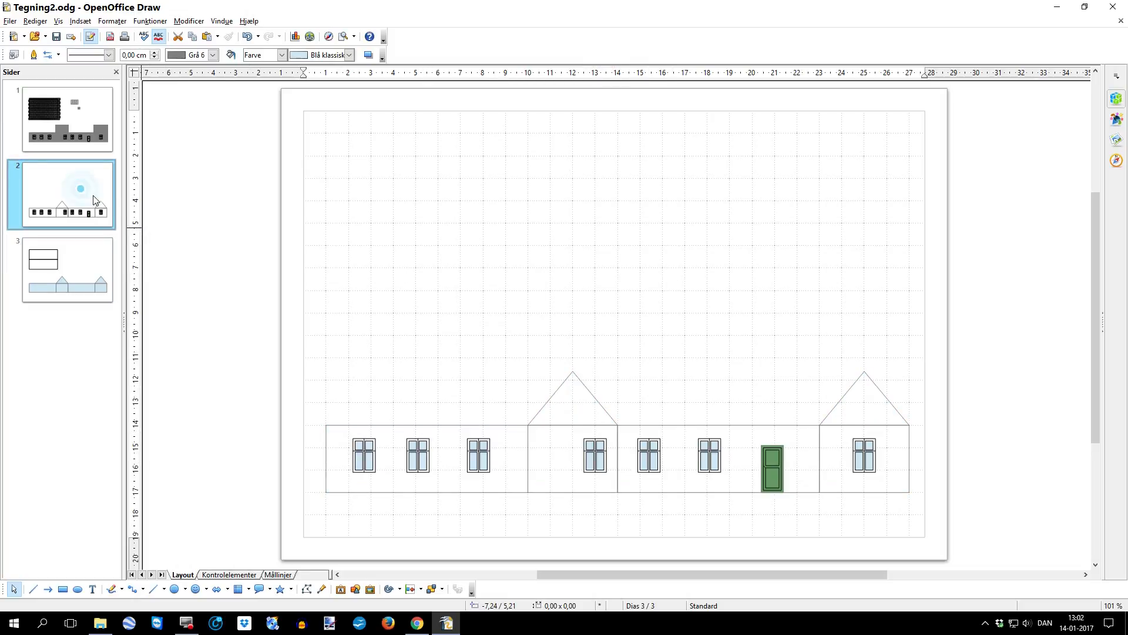
left_click_drag(312, 429, 926, 513)
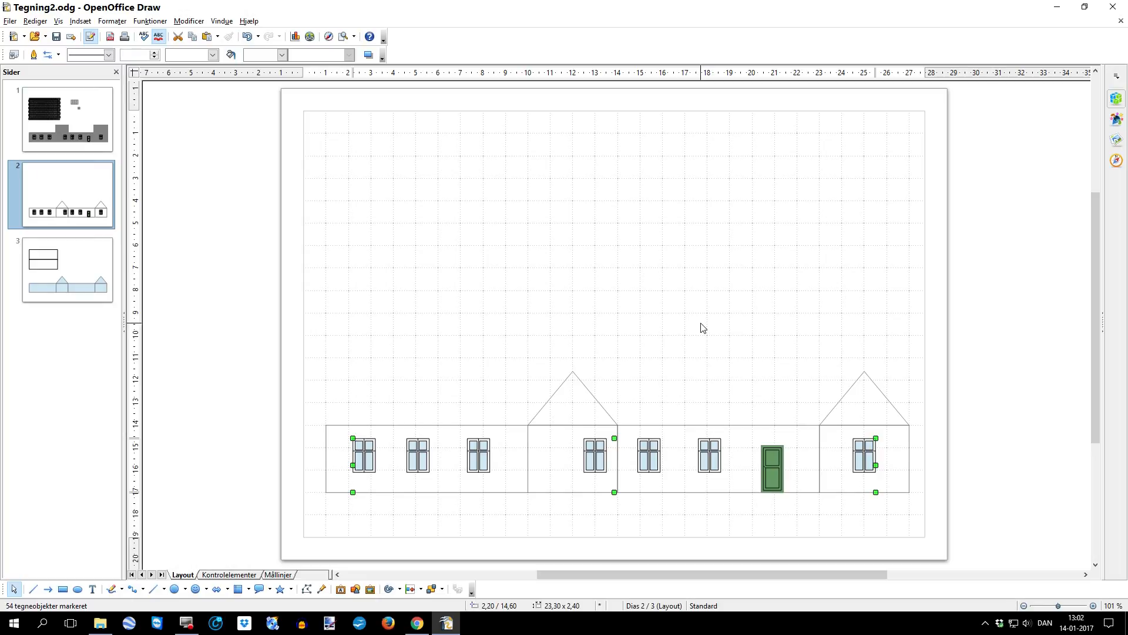
left_click(83, 272)
key("ctrl+v")
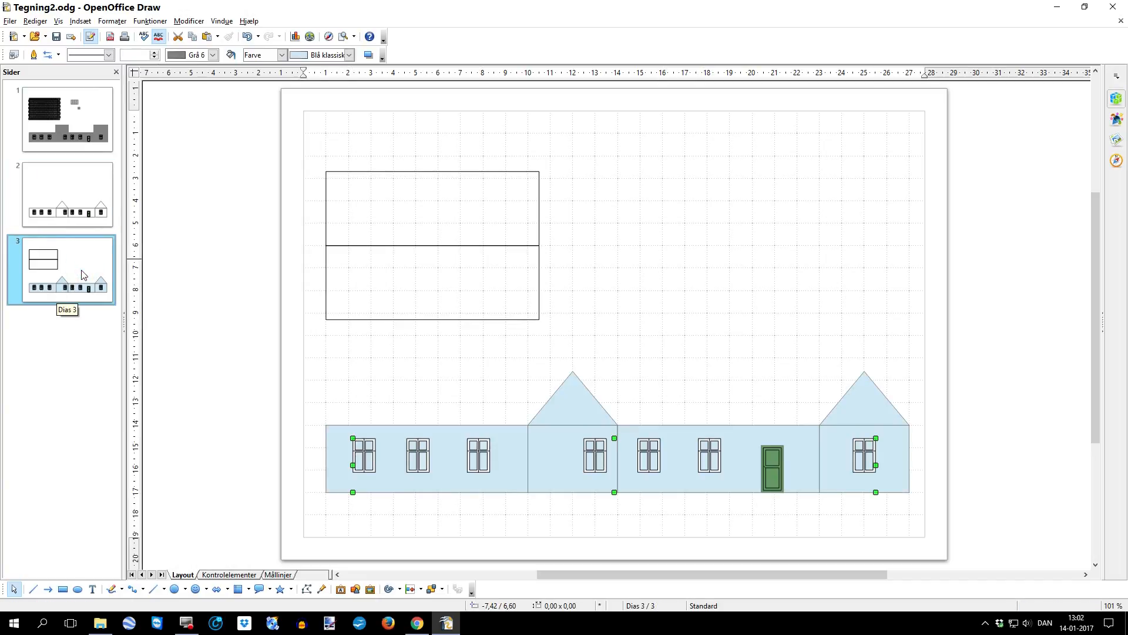
left_click(323, 354)
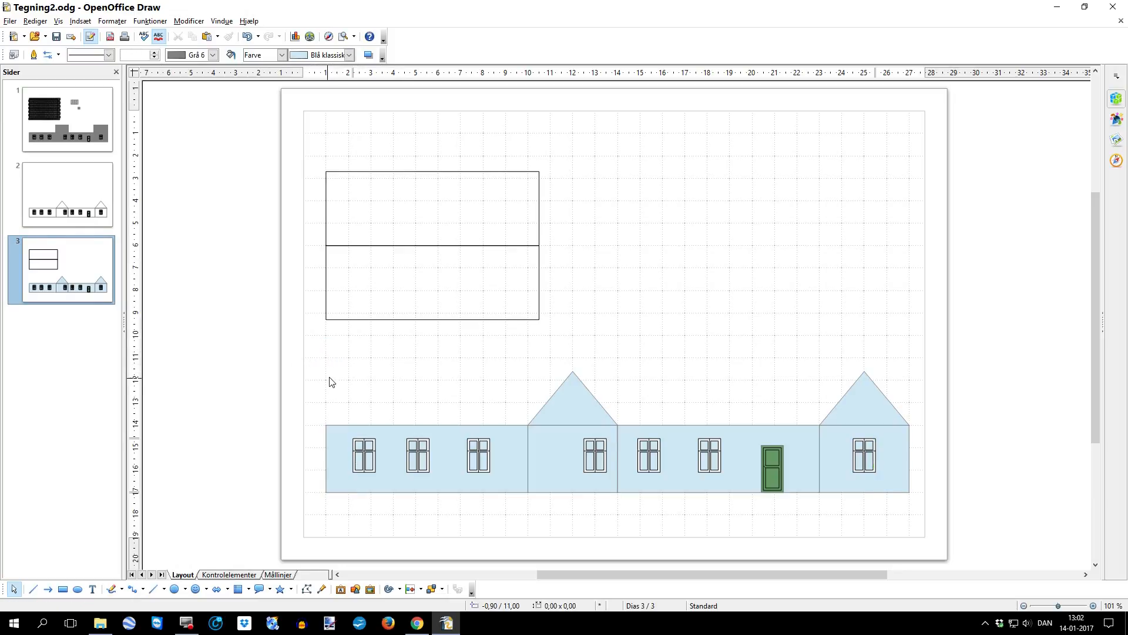
Set the fill of the entire facade on page 3, including windows and door, to Ingen.
mouse_move(916, 508)
left_mouse_down()
mouse_move(790, 398)
mouse_move(431, 378)
mouse_move(304, 357)
left_mouse_up()
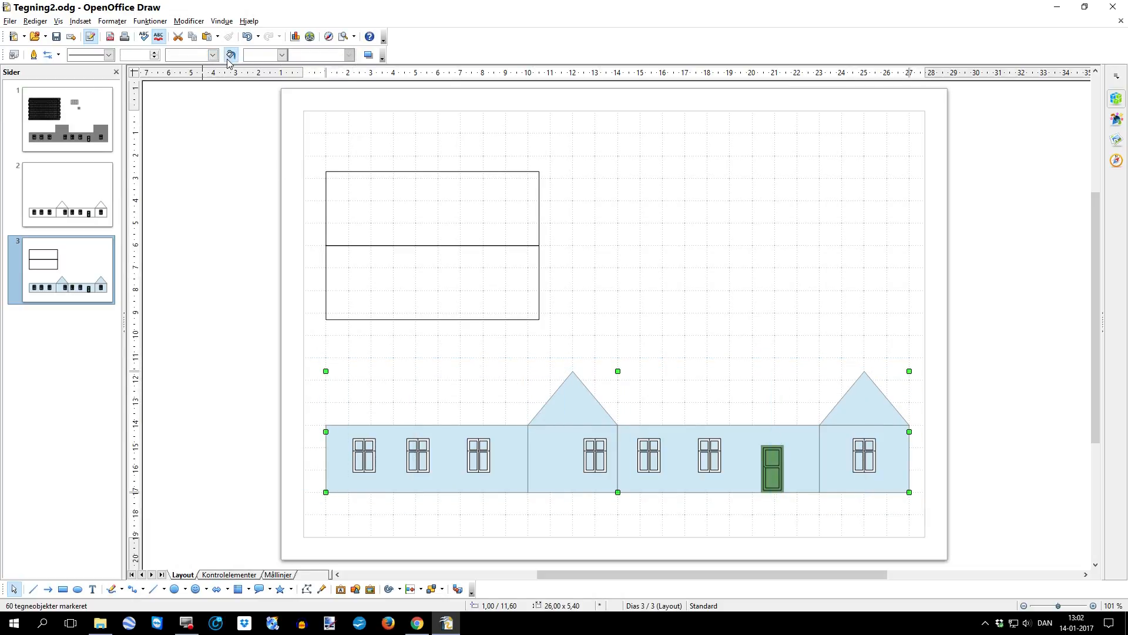
left_click(283, 54)
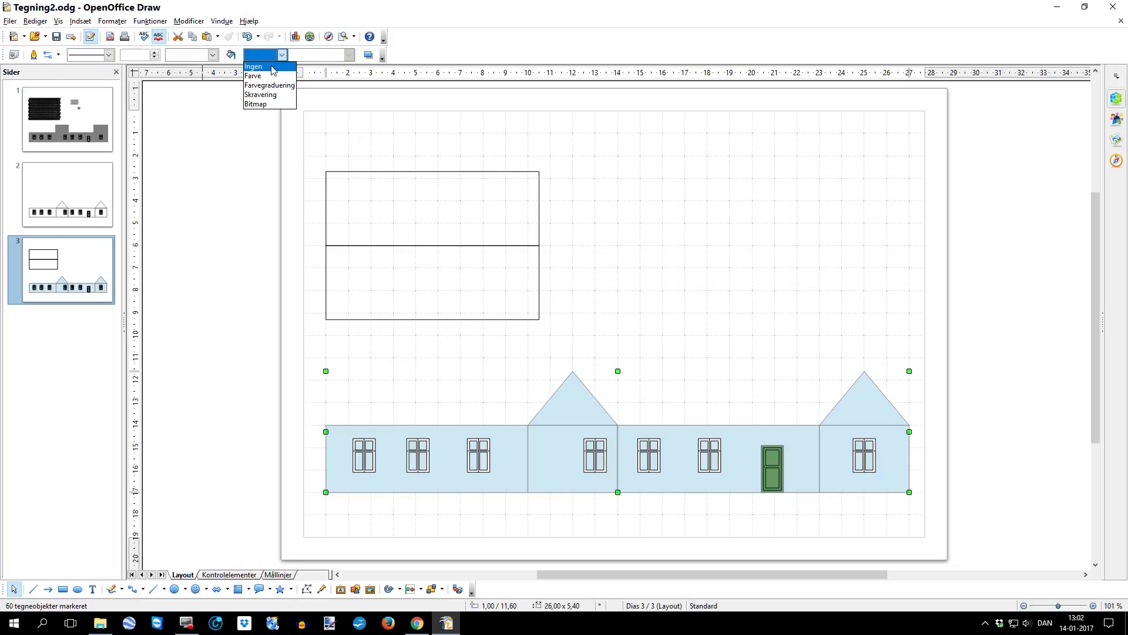
left_click(258, 61)
left_click(686, 233)
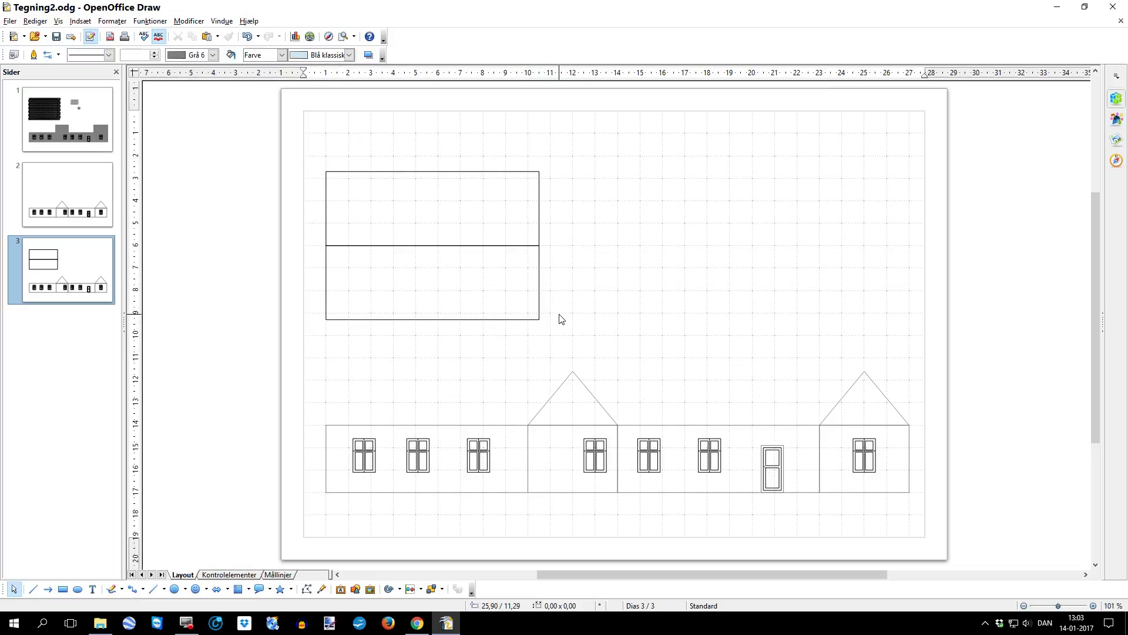
Move the whole facade outline on page 3 straight down to a vertical position of 13.40 cm.
left_click(97, 107)
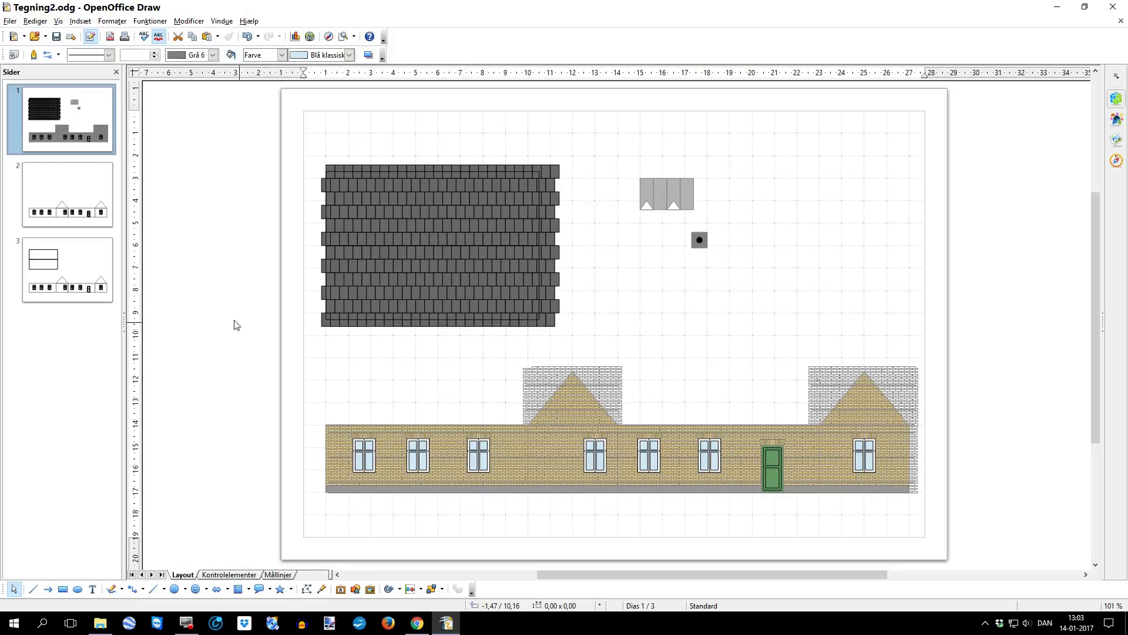
left_click(85, 263)
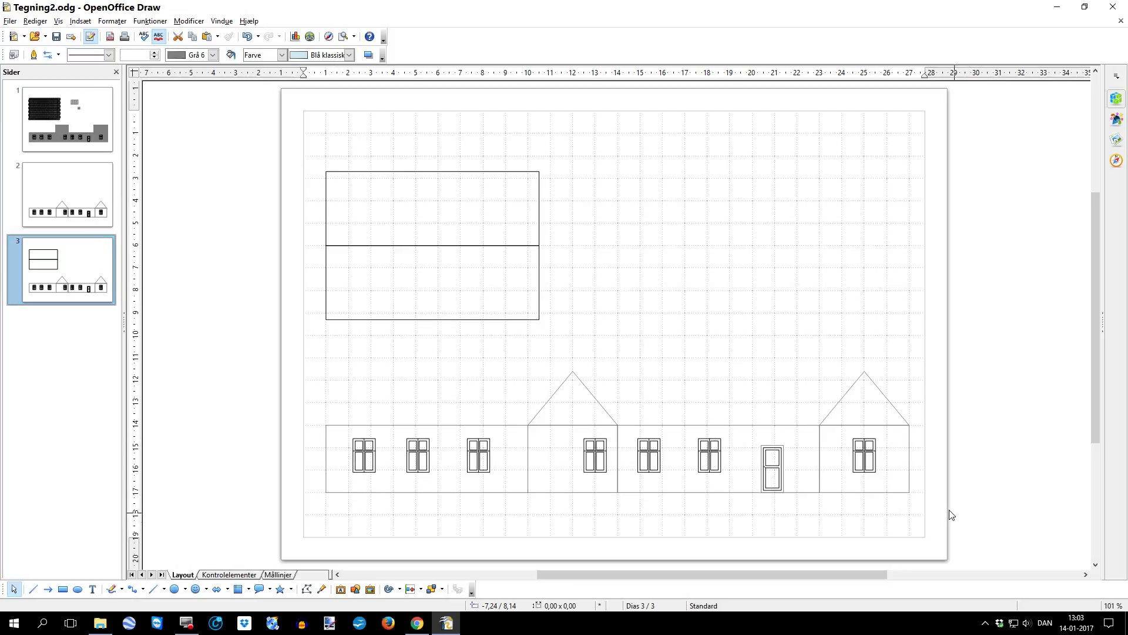
mouse_move(921, 507)
left_mouse_down()
mouse_move(910, 439)
mouse_move(639, 356)
mouse_move(312, 369)
left_mouse_up()
key("Down")
key("Down")
key("Down")
key("Down")
key("Down")
key("Down")
key("Down")
key("Down")
key("Down")
key("Down")
key("Down")
key("Down")
key("Down")
key("Down")
key("Down")
key("Down")
key("Down")
key("Down")
left_click(606, 182)
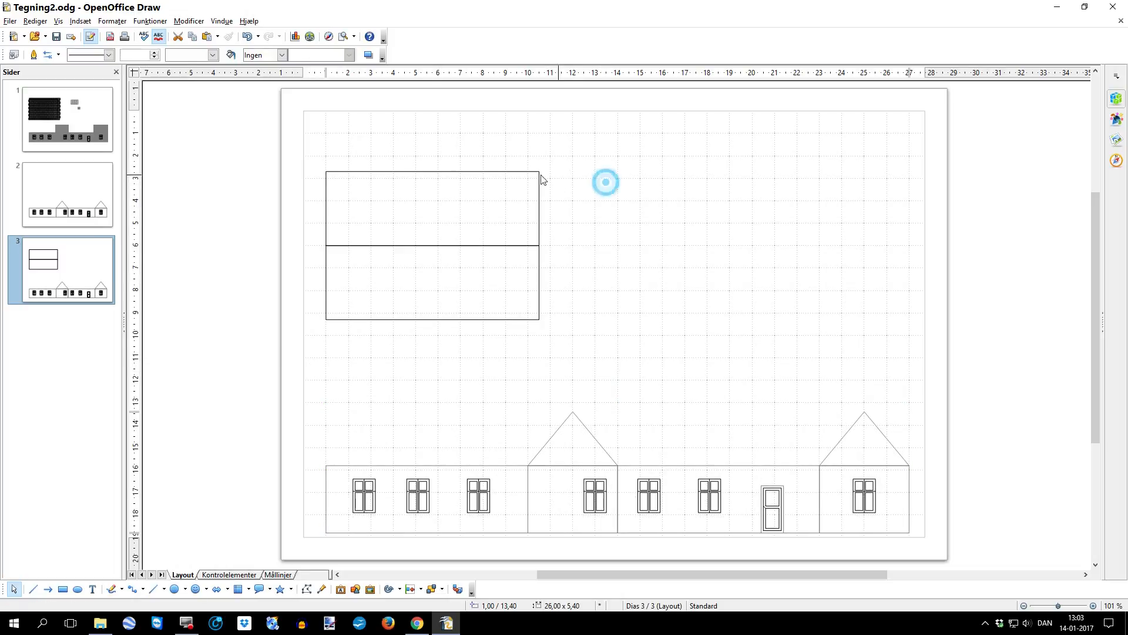
Move the two stacked roof rectangles on page 3 to position 0.30 / 8.20 cm, just above the facade outline.
left_click(309, 156)
left_click_drag(321, 175, 574, 325)
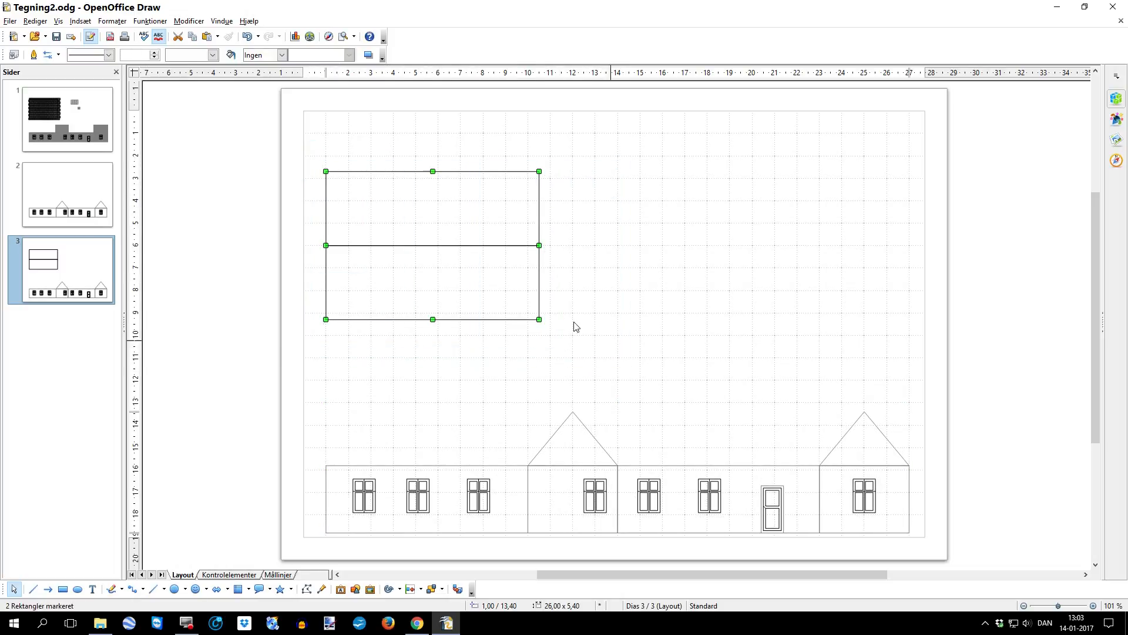
left_click_drag(476, 285, 460, 374)
left_click_drag(316, 152, 518, 443)
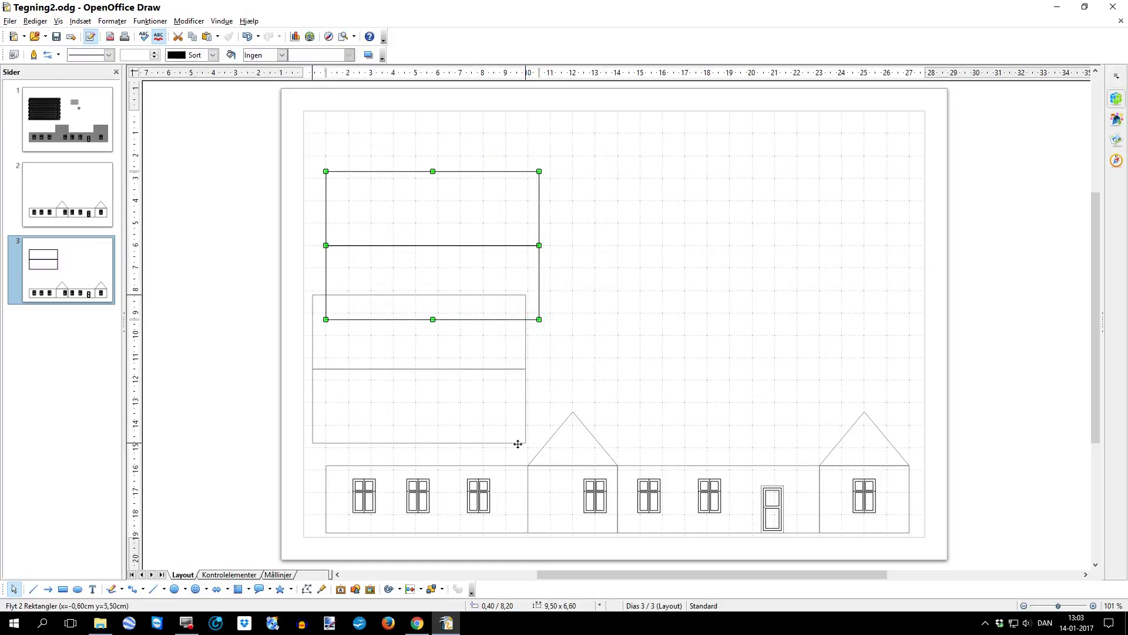
left_click_drag(518, 443, 516, 444)
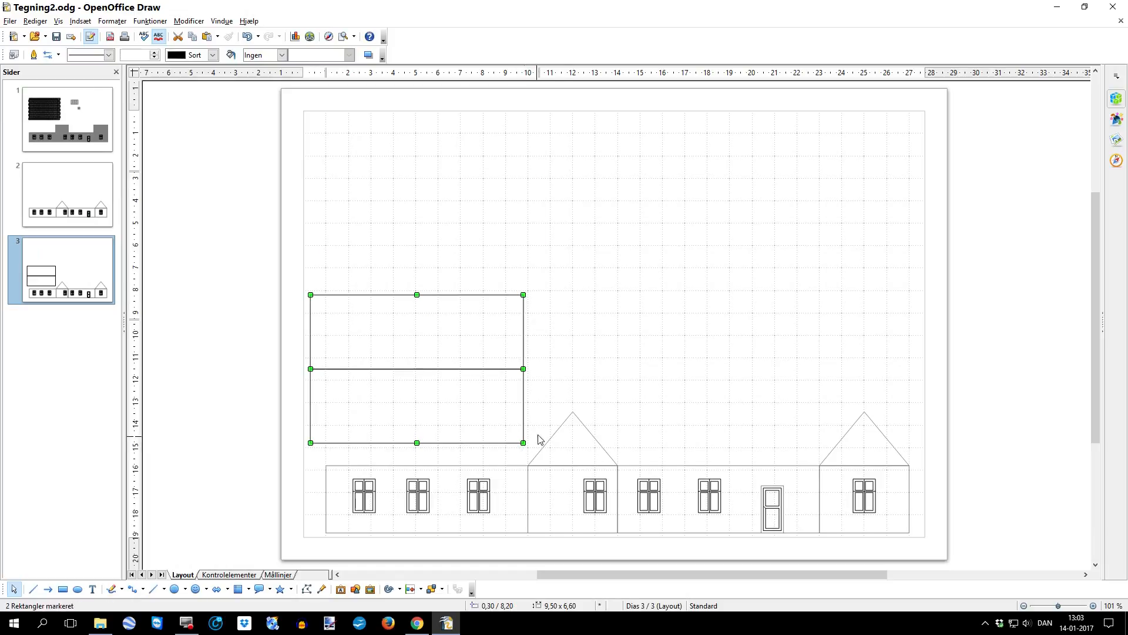
left_click(587, 242)
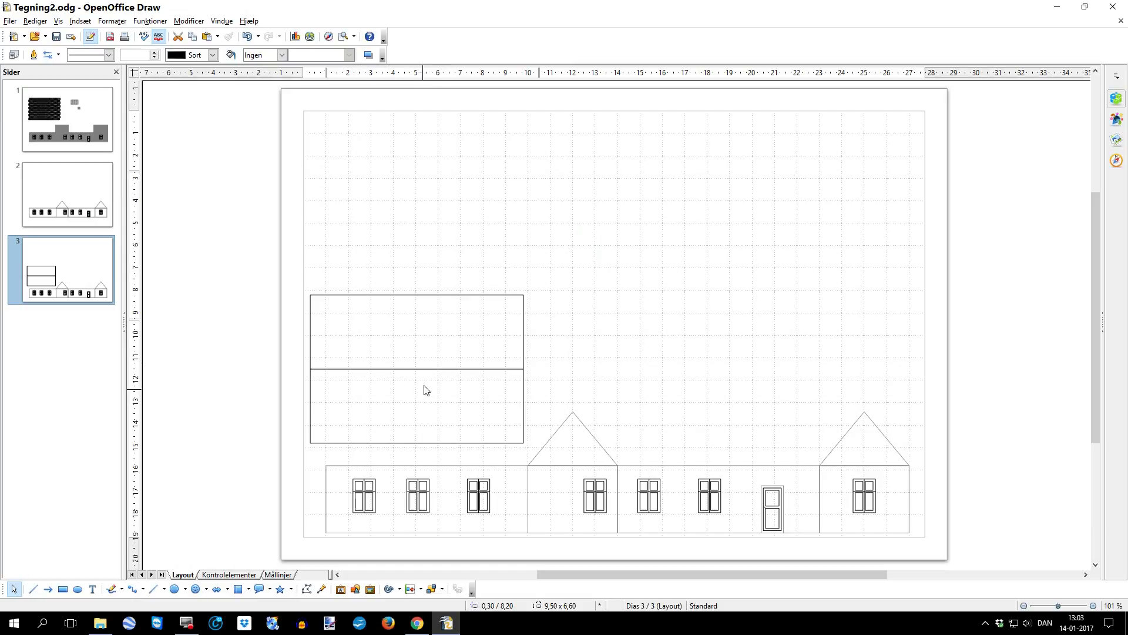
left_click(426, 298)
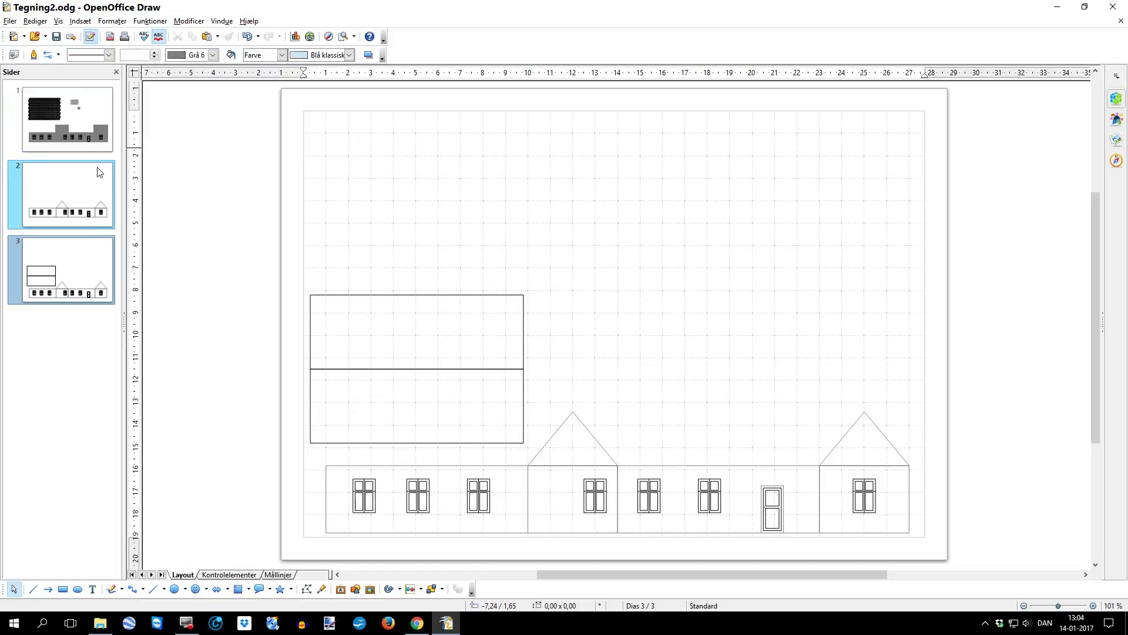
Copy the complete brick facade from page 1 to page 3 and place it above the roof rectangles at 0.40 / 0.60 cm.
left_click(79, 200)
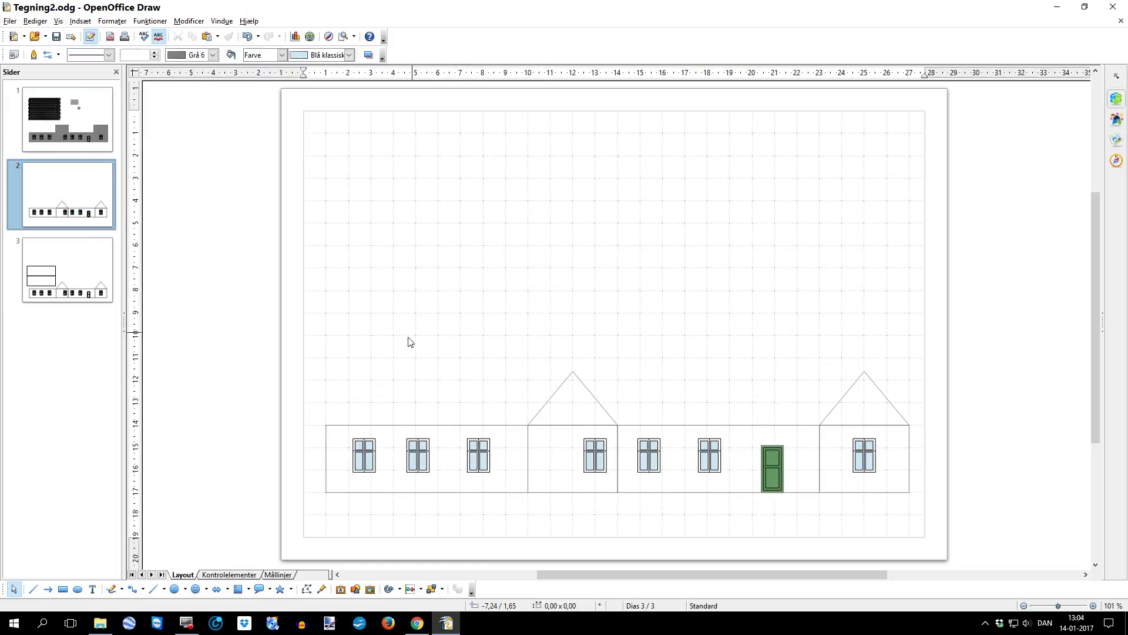
left_click(369, 463)
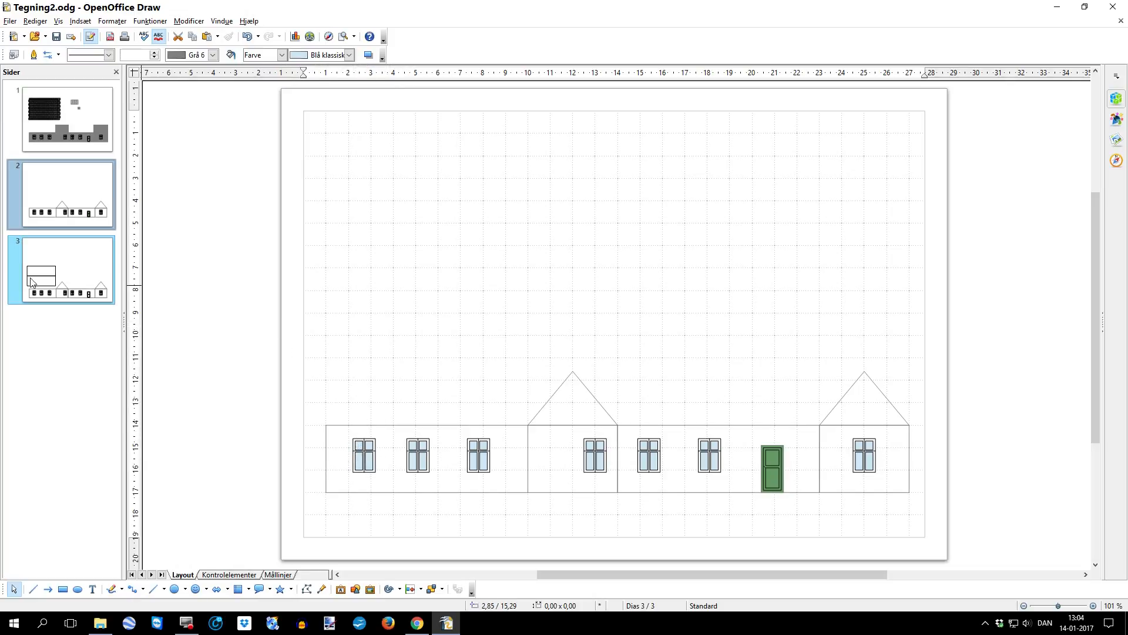
left_click(98, 109)
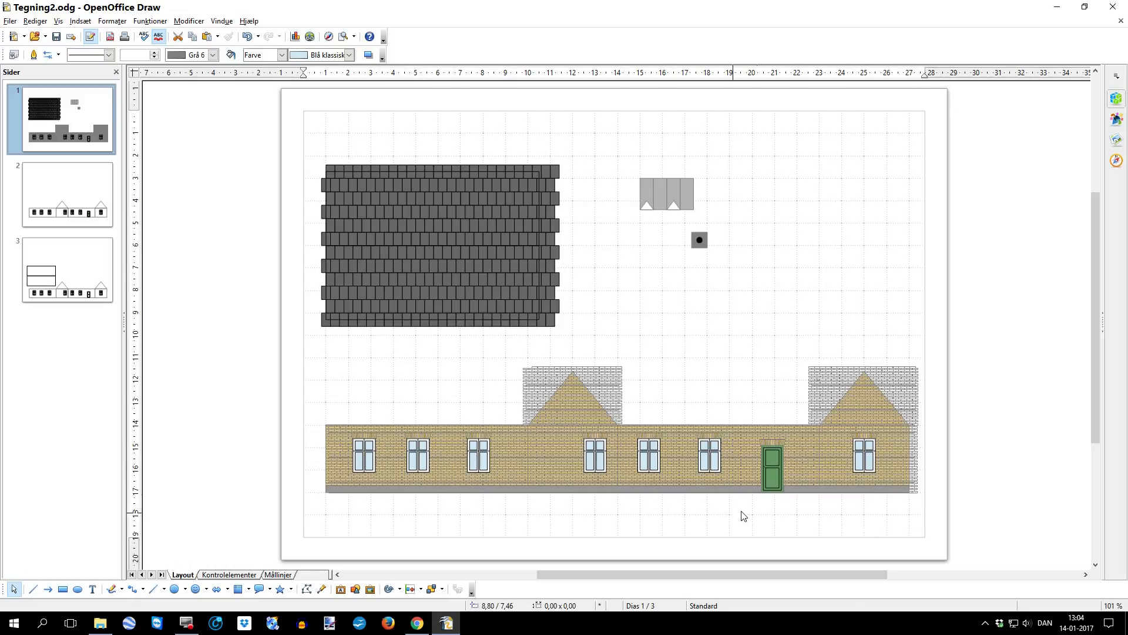
mouse_move(926, 513)
left_mouse_down()
mouse_move(847, 342)
mouse_move(262, 349)
mouse_move(303, 353)
left_mouse_up()
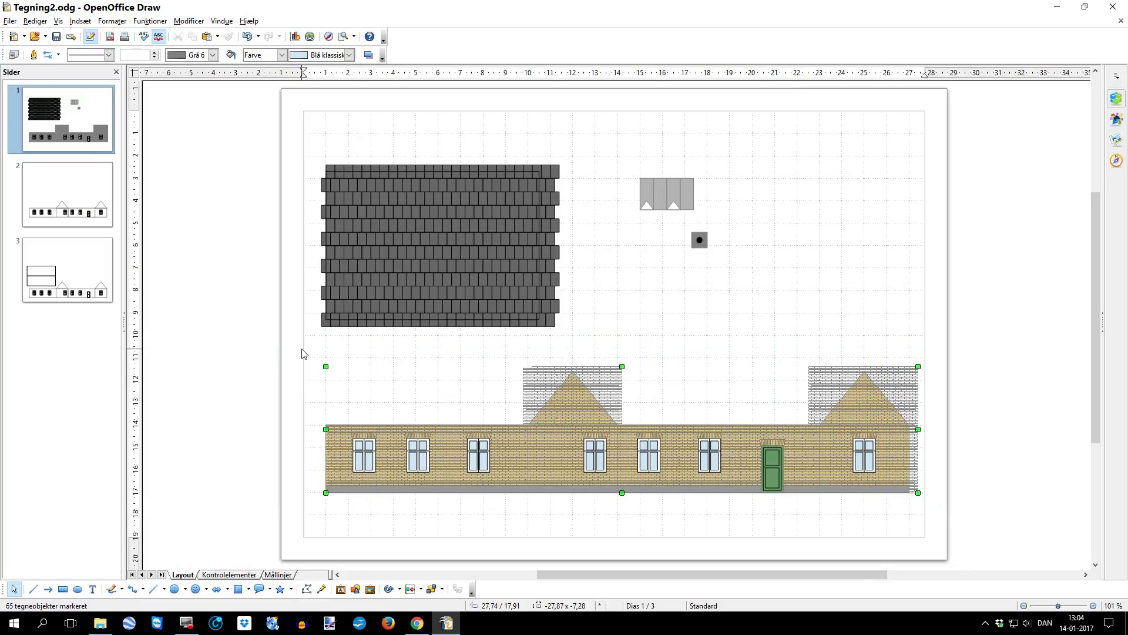
left_click(87, 275)
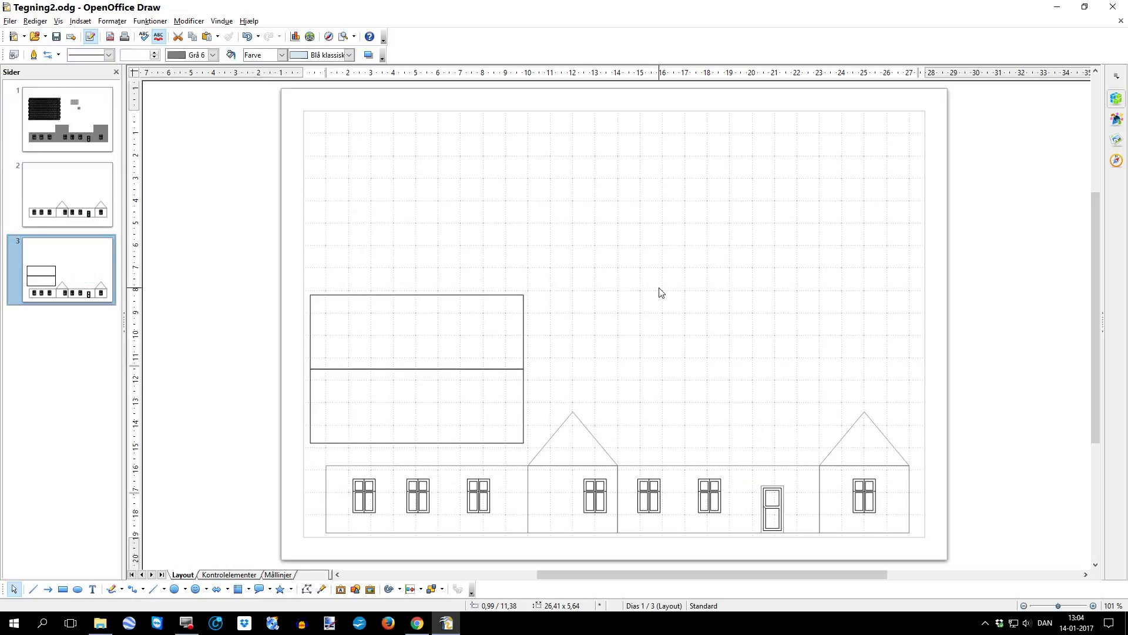
key("ctrl+v")
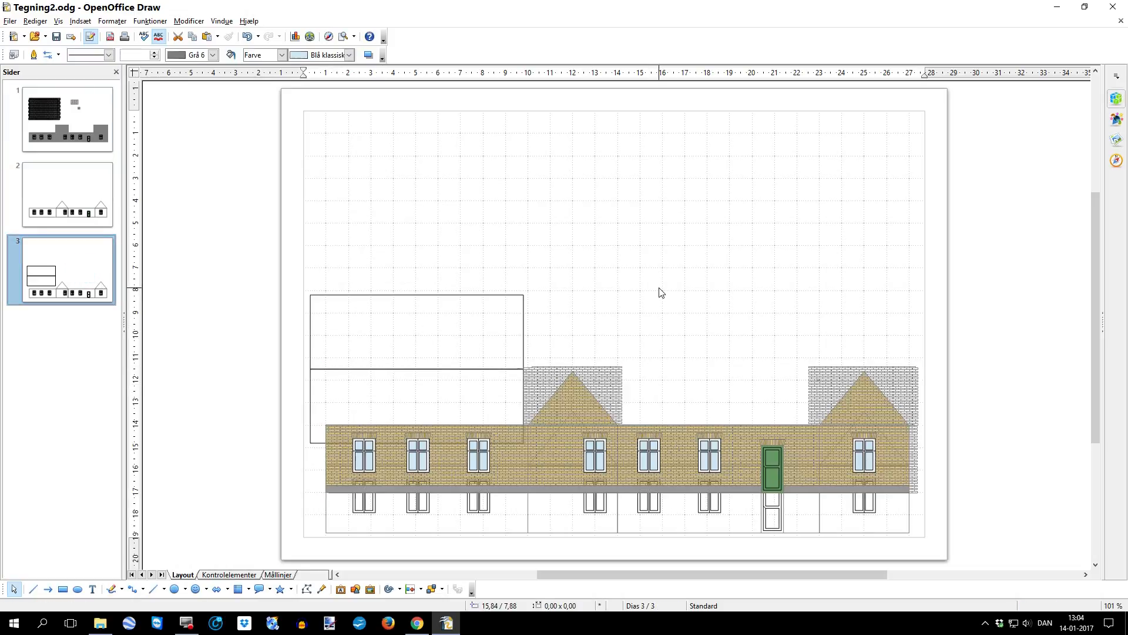
left_click_drag(610, 402, 597, 159)
left_click(591, 281)
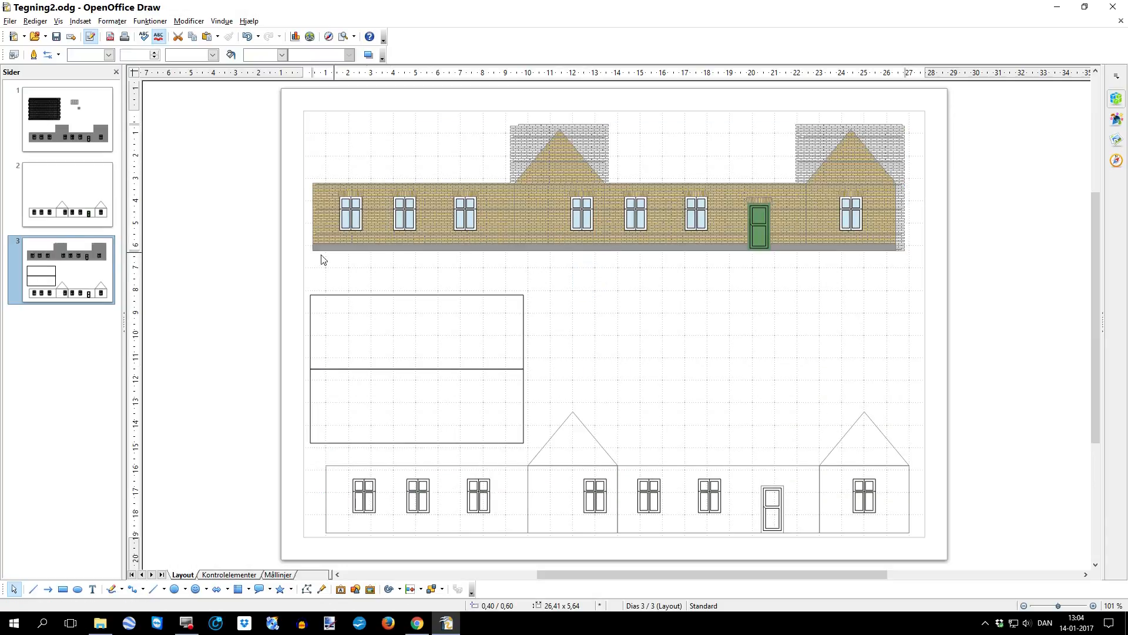
Delete the windows, the door and the plinth pieces up to the door from the brick facade copy on page 3.
mouse_move(296, 195)
left_mouse_down()
mouse_move(476, 236)
mouse_move(868, 259)
left_mouse_up()
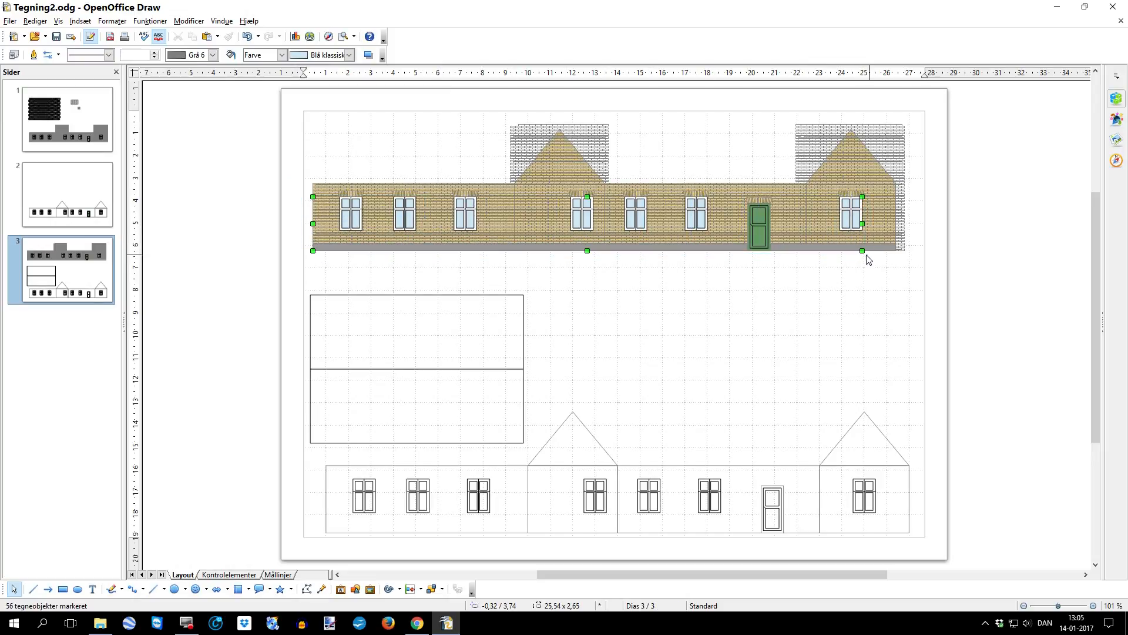
key("Delete")
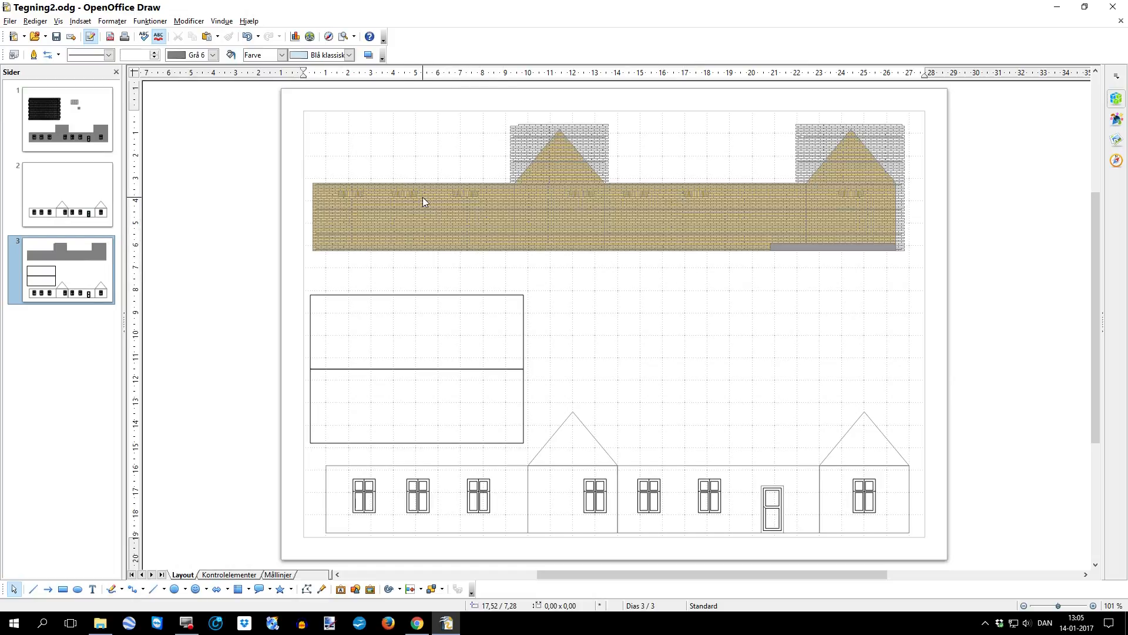
Undo the last deletions on the page 3 brick facade copy, and delete only the door and all the windows, keeping the whole plinth.
left_click(246, 37)
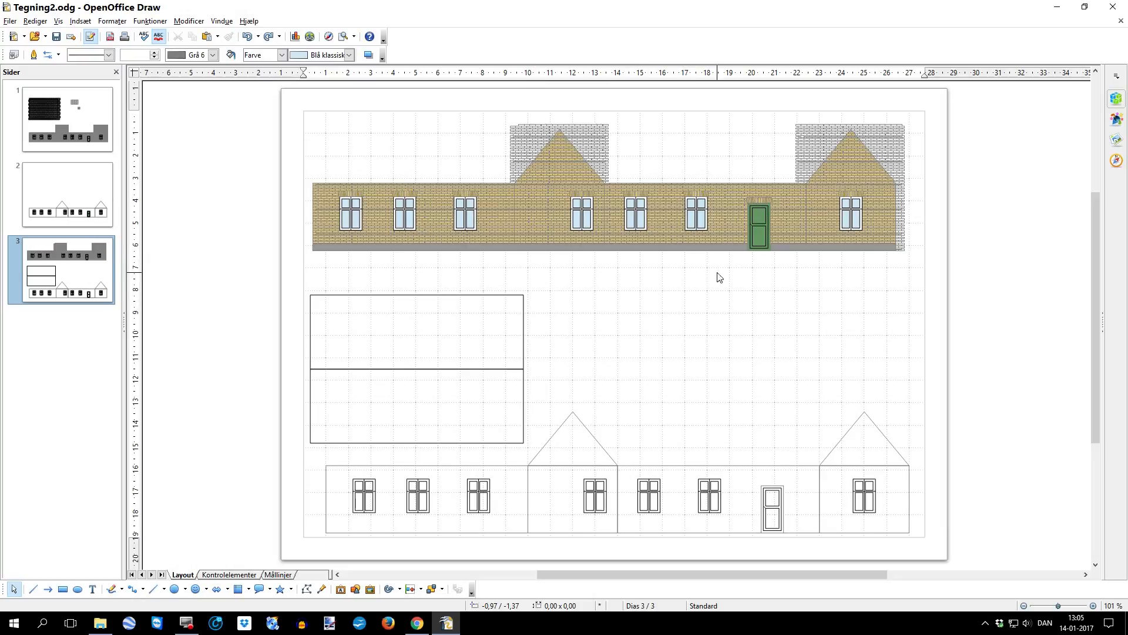
mouse_move(736, 277)
left_mouse_down()
mouse_move(769, 246)
mouse_move(778, 201)
left_mouse_up()
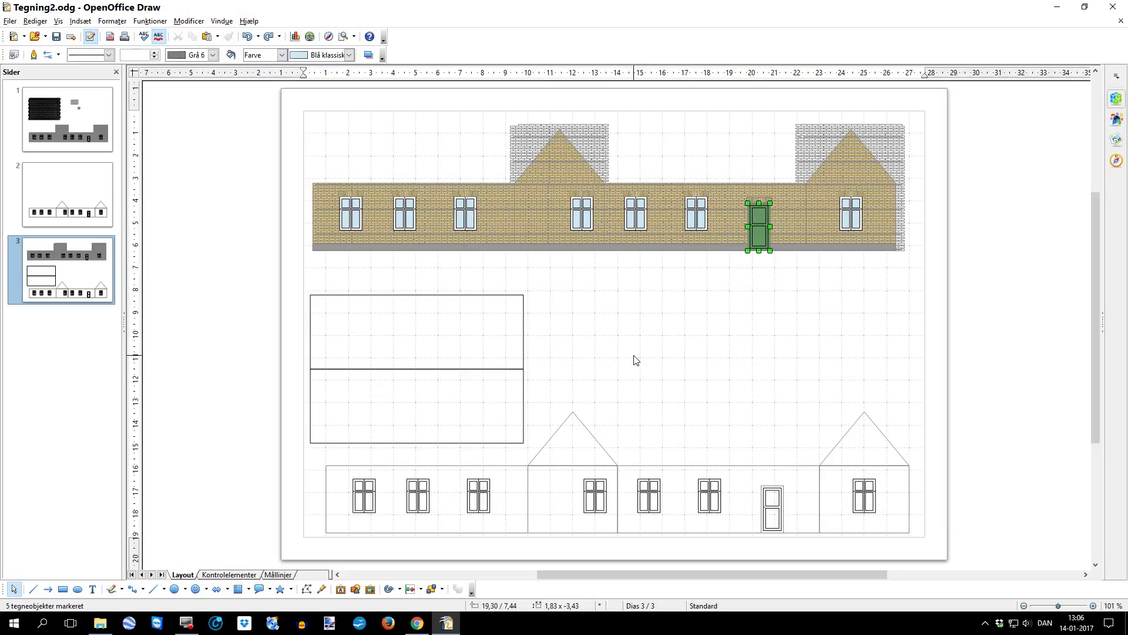
key("Delete")
mouse_move(304, 193)
left_mouse_down()
mouse_move(515, 229)
mouse_move(719, 236)
left_mouse_up()
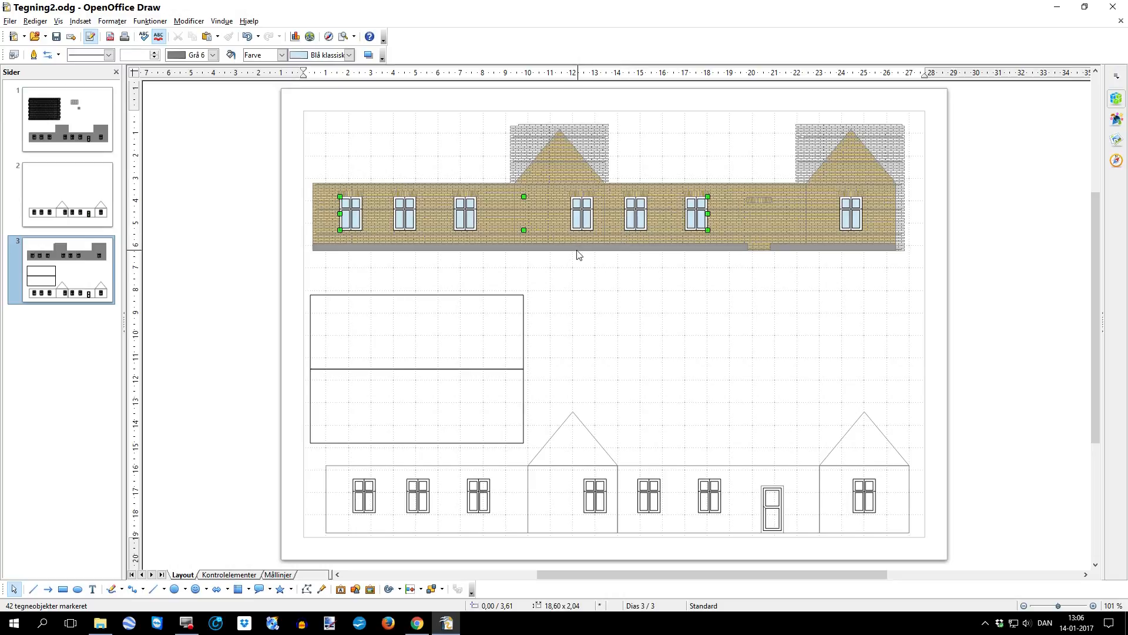
key("Delete")
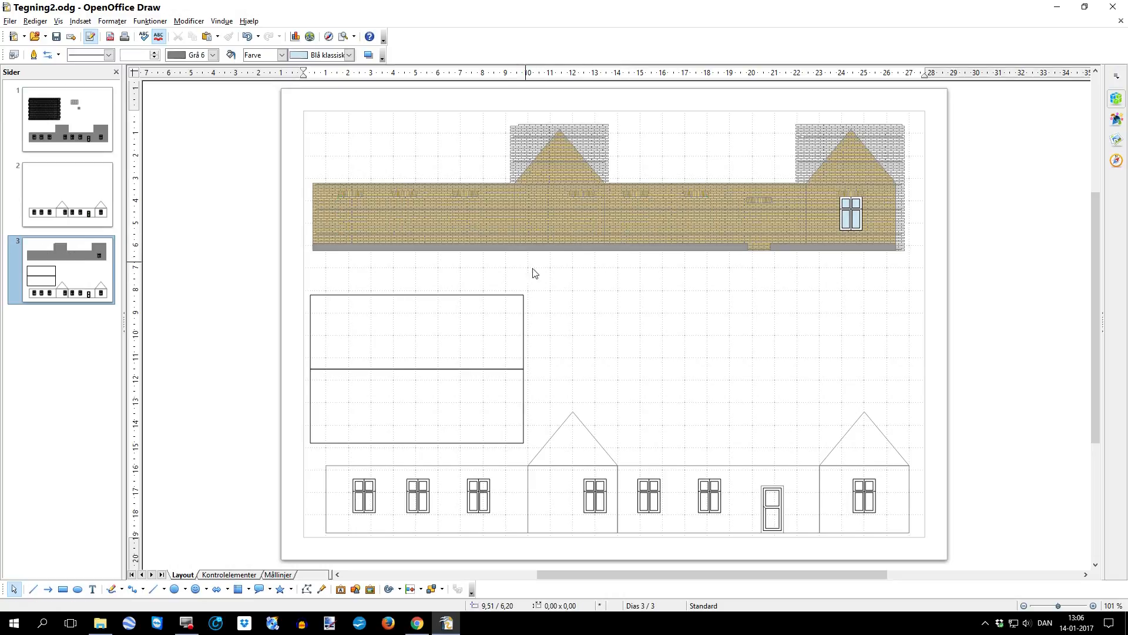
left_click(642, 306)
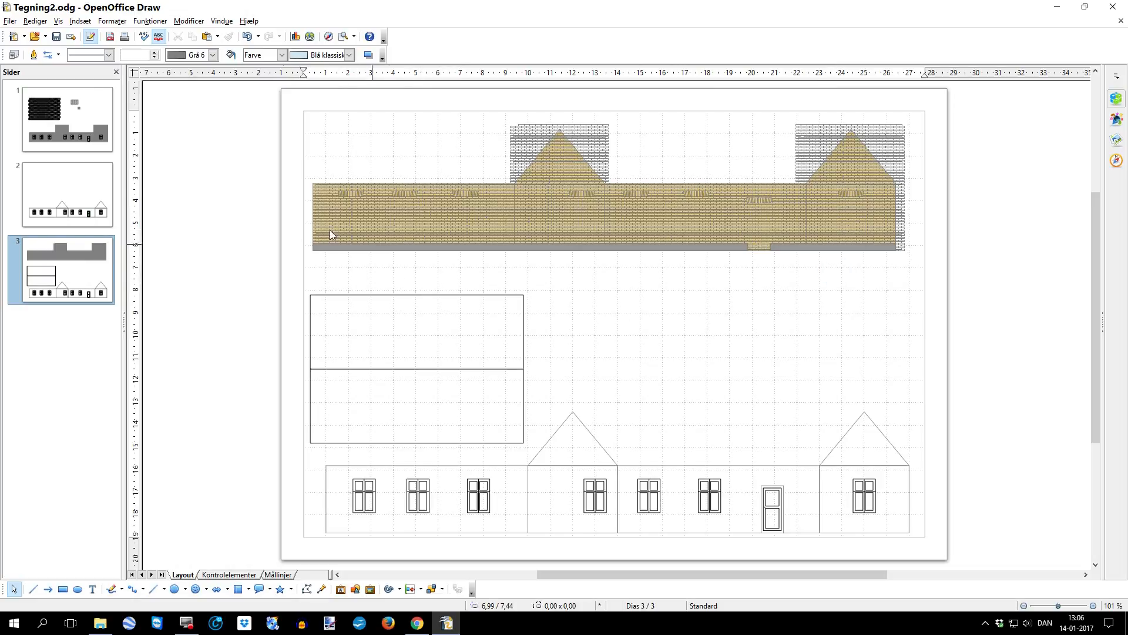
Copy the long grey plinth strip up to the door from page 3 to page 2 and place it above the facade at 0.70 / 10.60 cm.
left_click(74, 179)
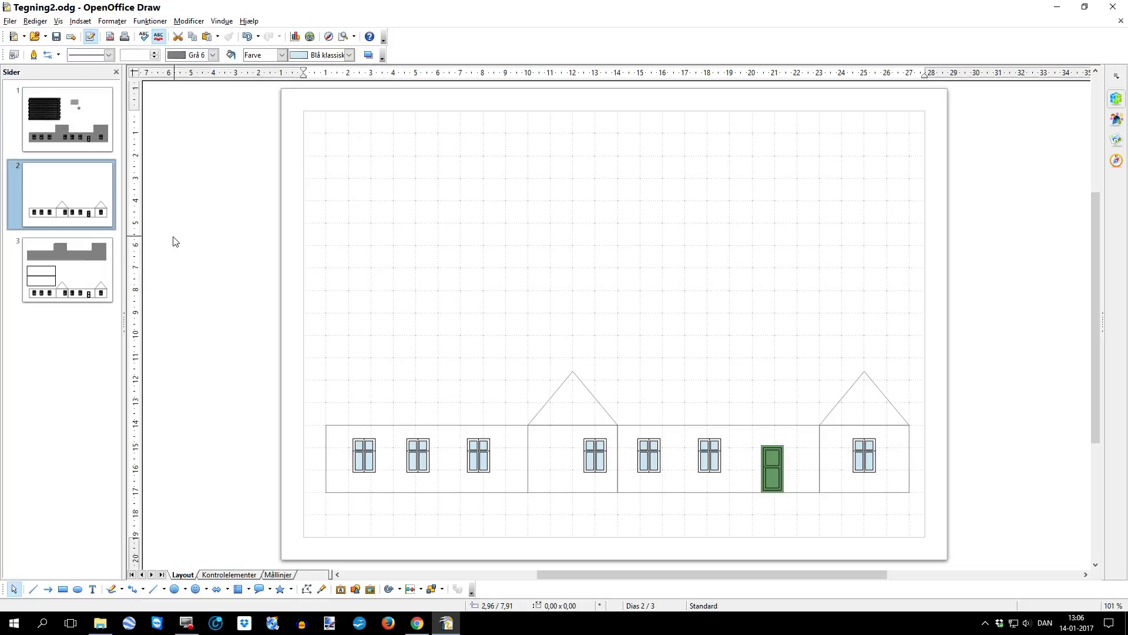
left_click(83, 277)
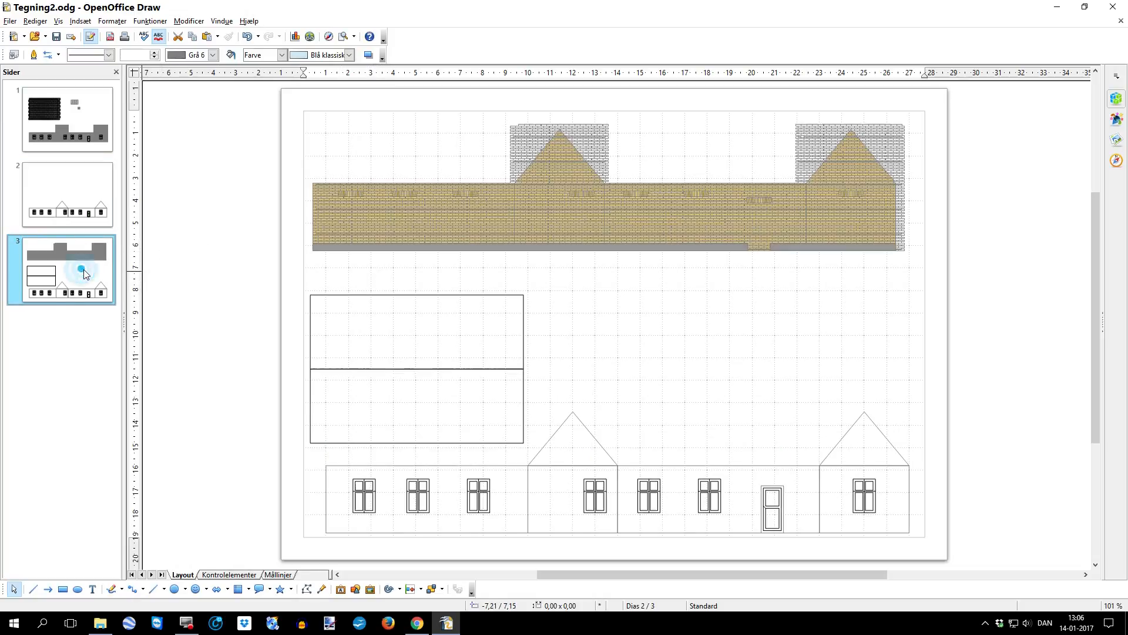
left_click(390, 247)
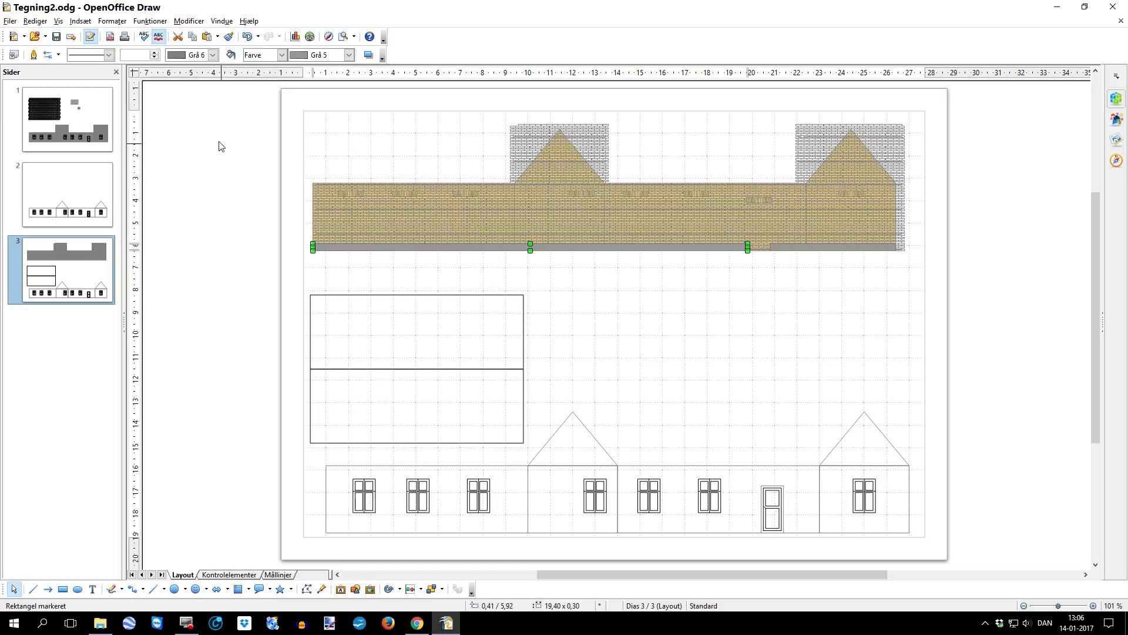
left_click(59, 176)
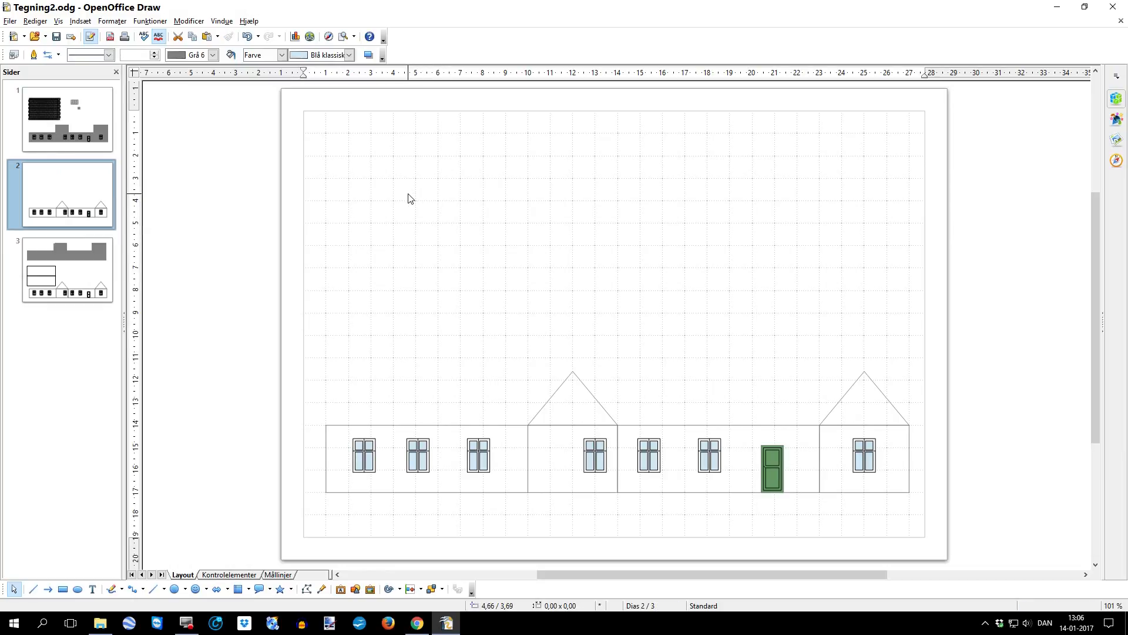
key("ctrl+v")
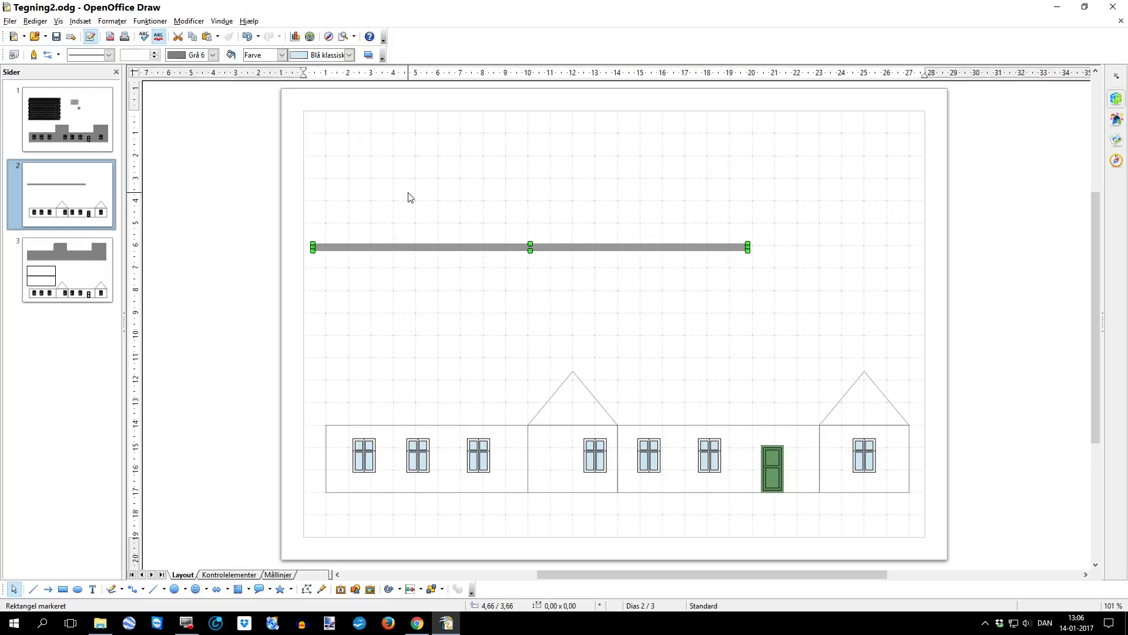
left_click_drag(454, 248, 460, 353)
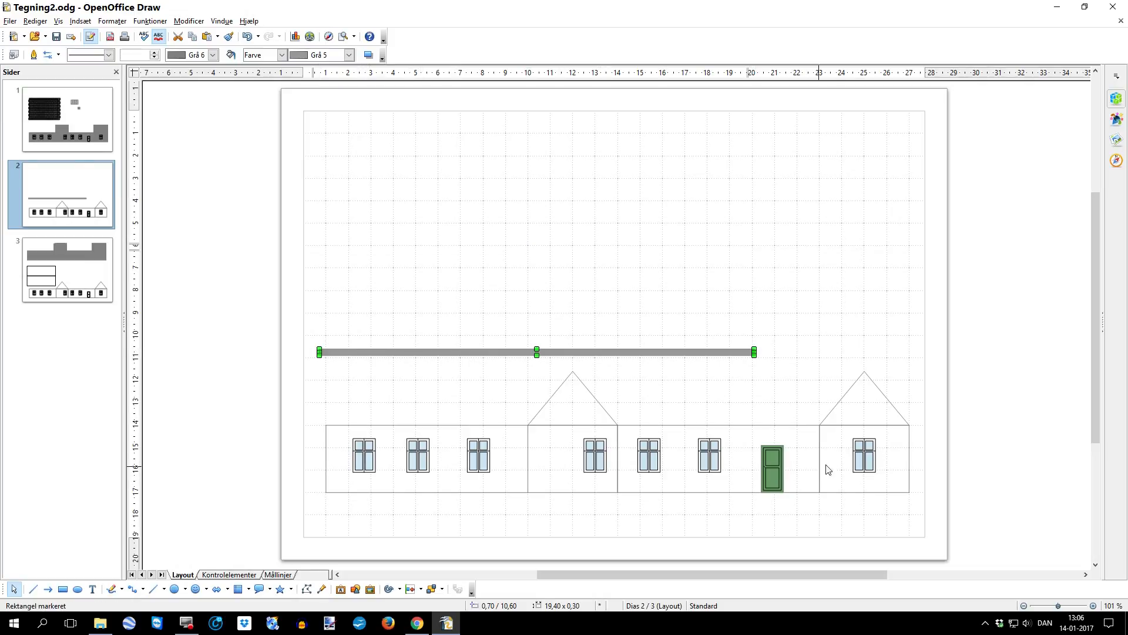
left_click(498, 201)
Copy the grey cut-out parts beside the tiled roof from page 1 to page 2 and move them to 23.80 / 5.00 cm.
left_click(85, 277)
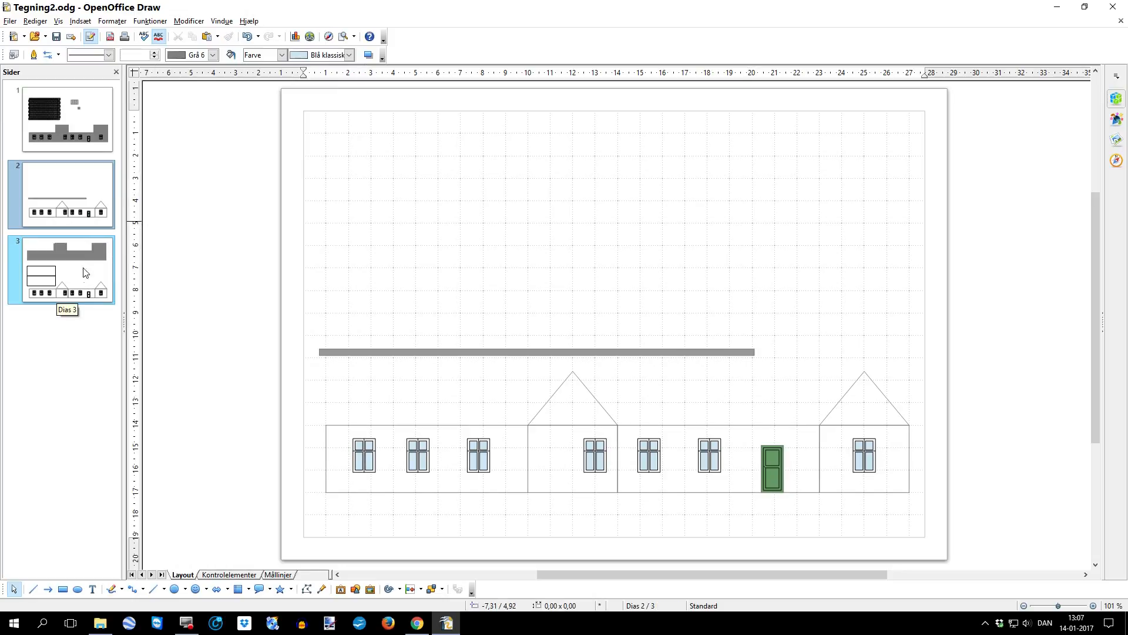
left_click(96, 172)
left_click(101, 106)
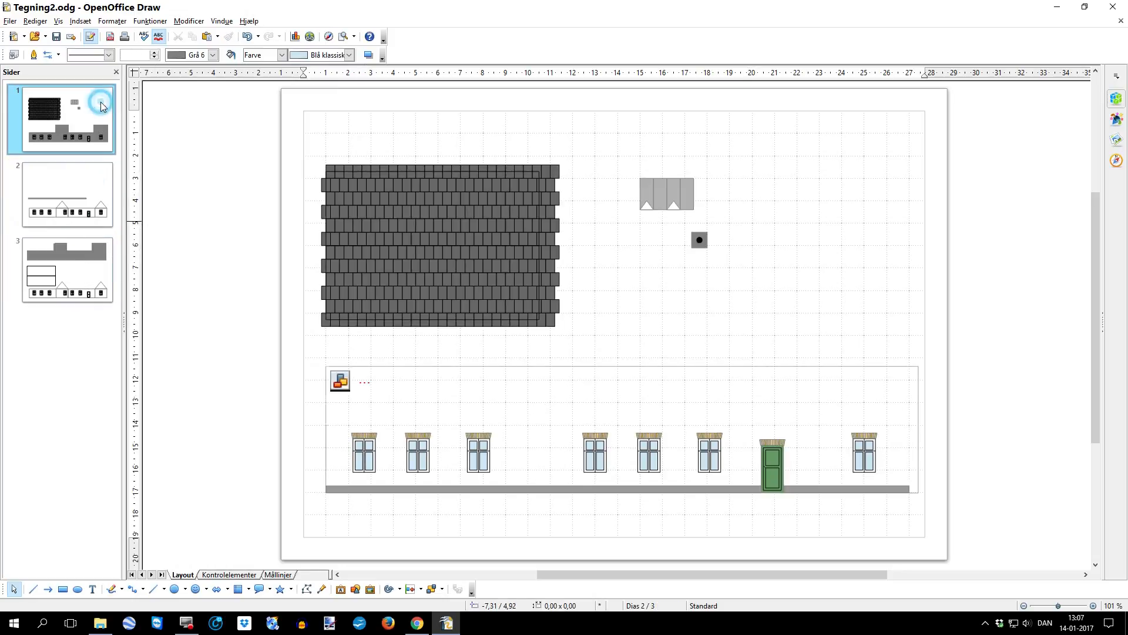
left_click_drag(608, 155, 781, 289)
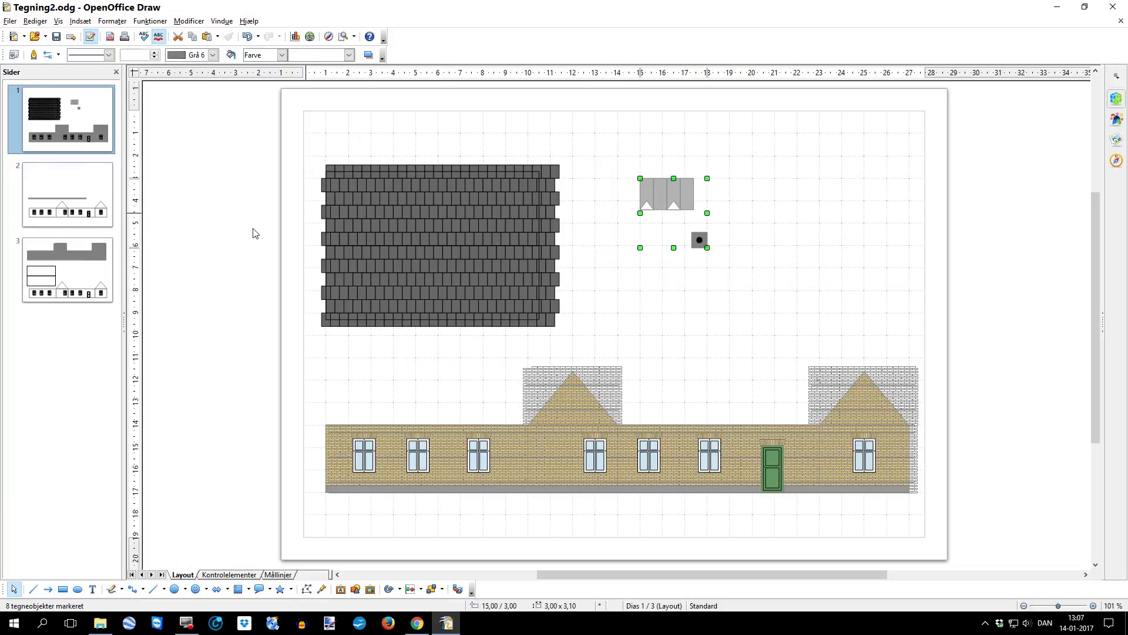
left_click(103, 187)
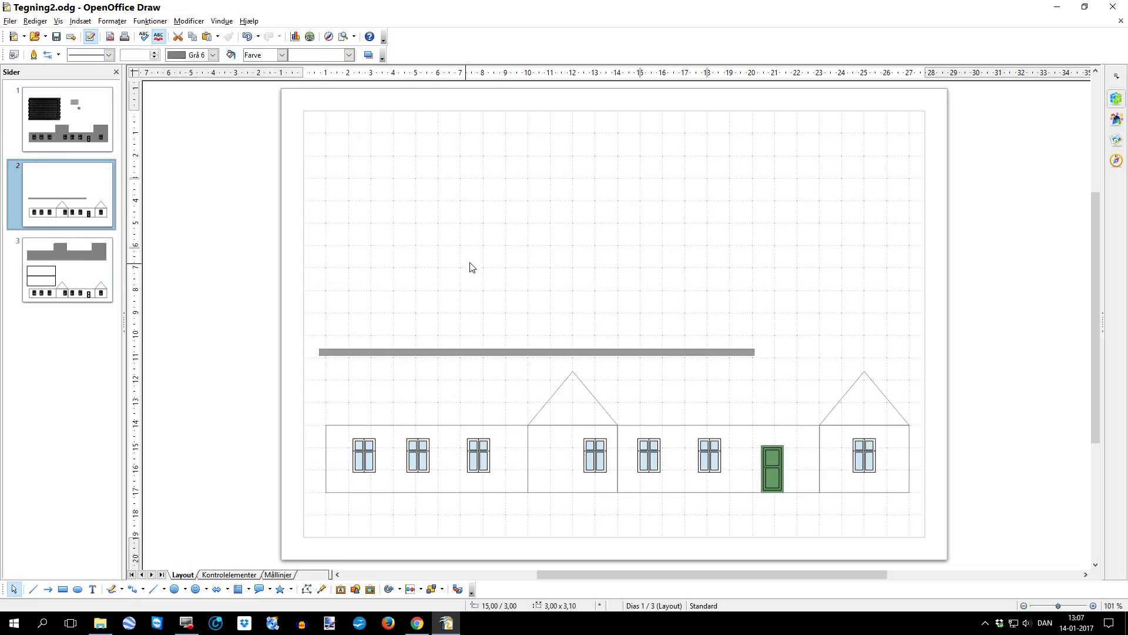
key("ctrl+v")
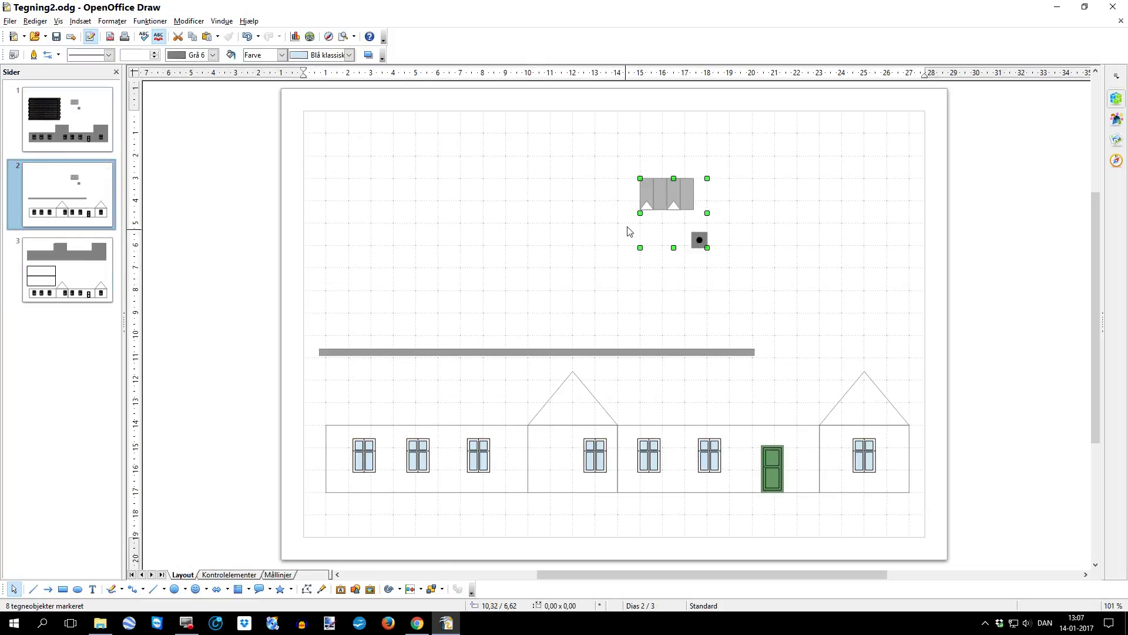
left_click_drag(665, 196, 861, 241)
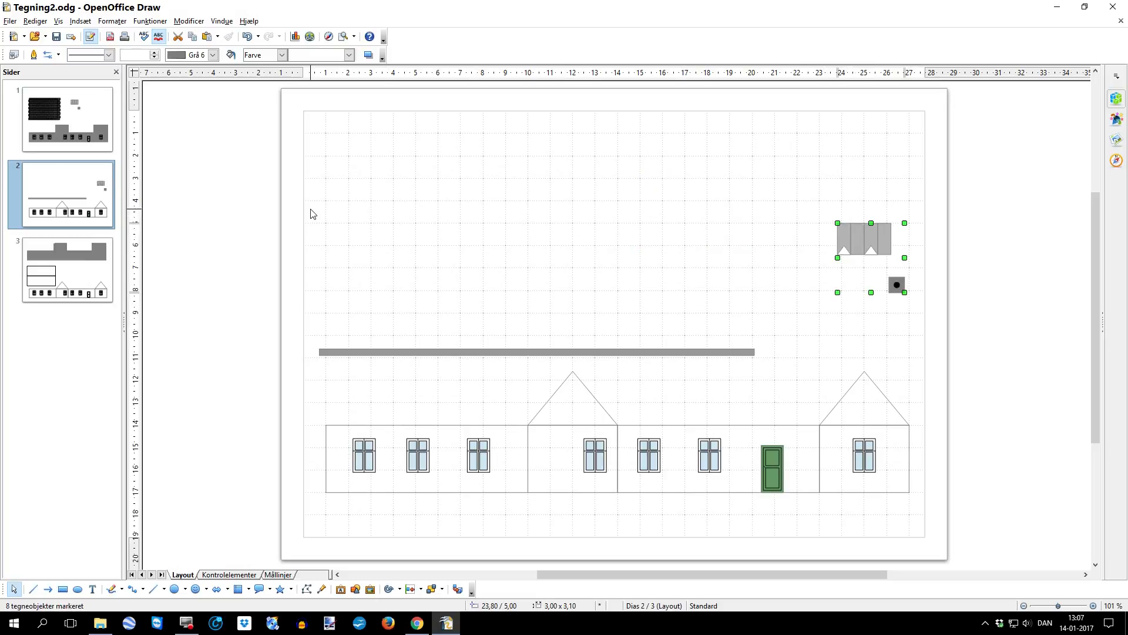
Copy the complete tiled roof from page 1 to the same position on page 2, above the grey plinth strip.
left_click(105, 105)
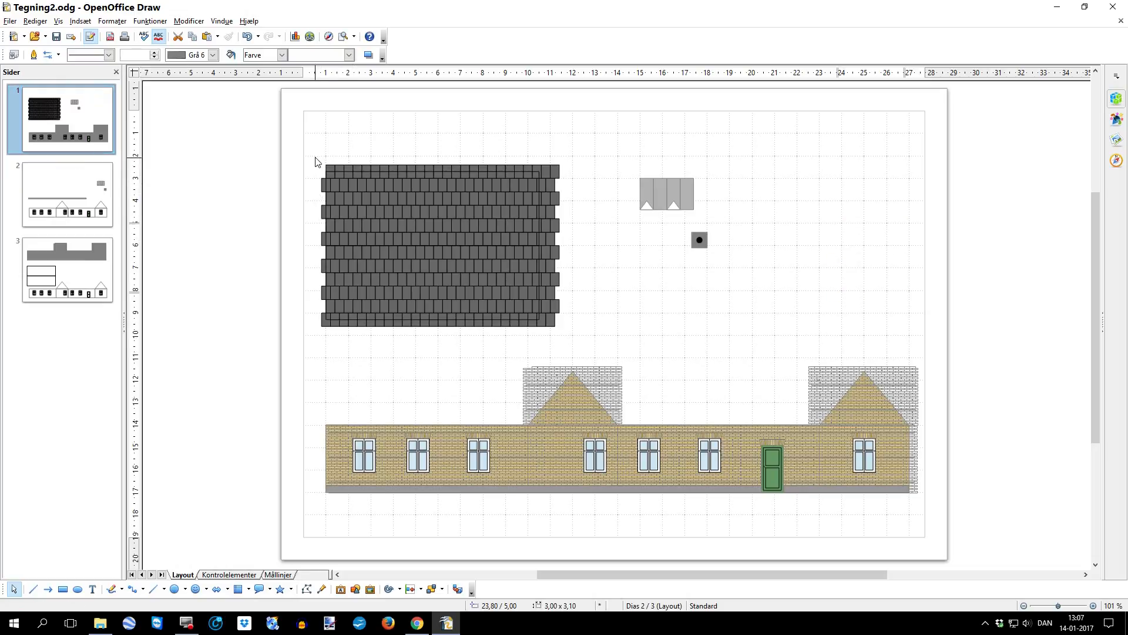
left_click(312, 156)
left_click_drag(344, 251, 585, 350)
key("Page_Down")
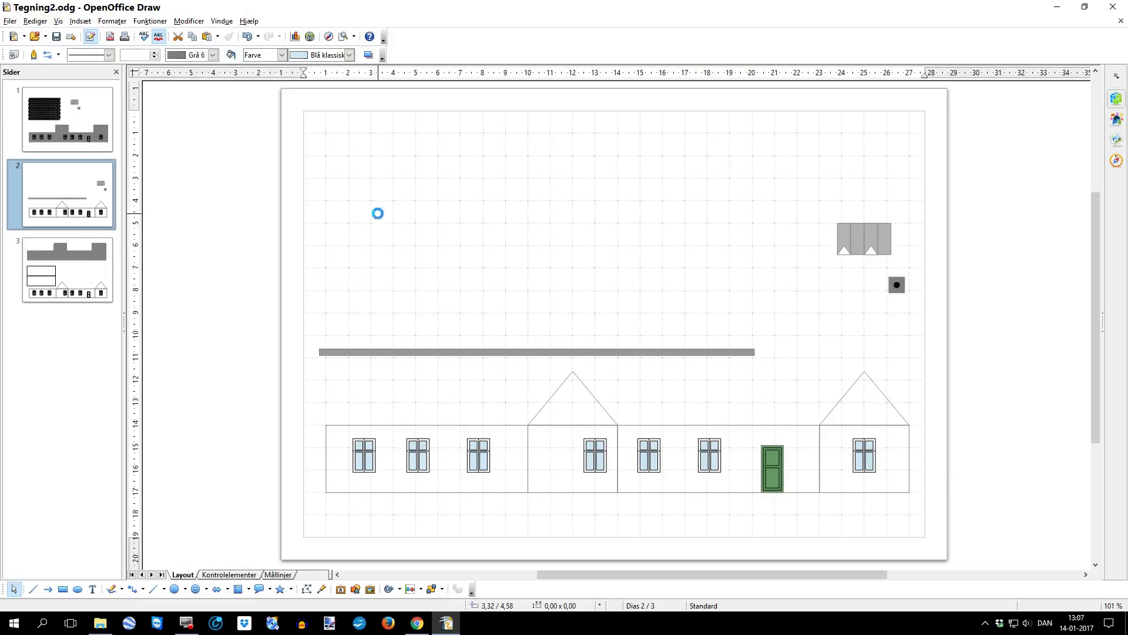
key("ctrl+v")
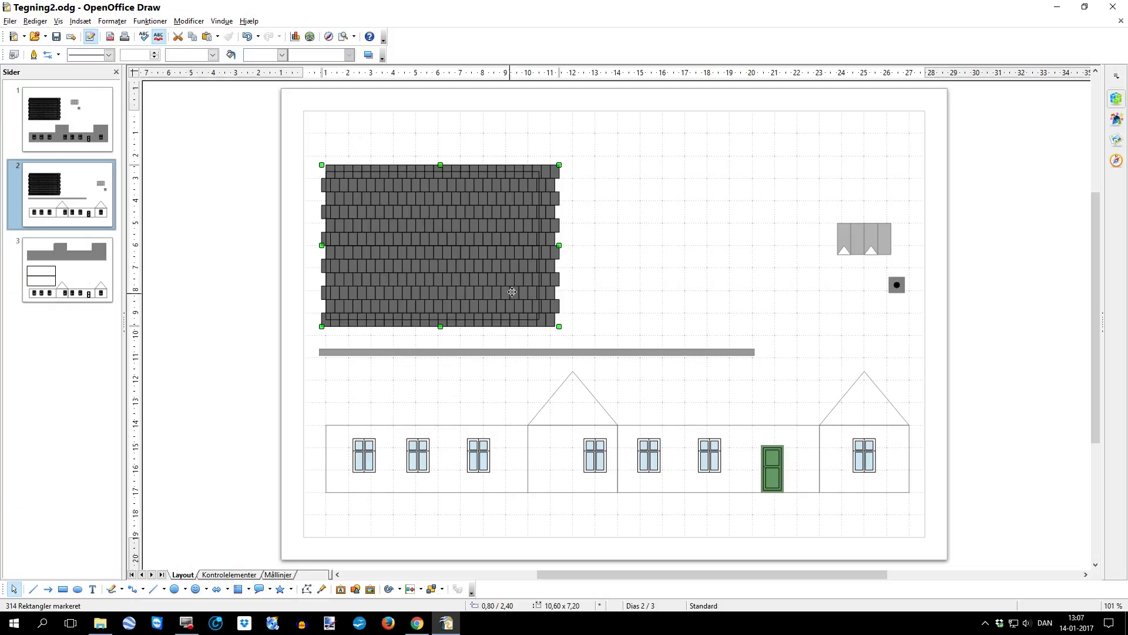
left_click(664, 233)
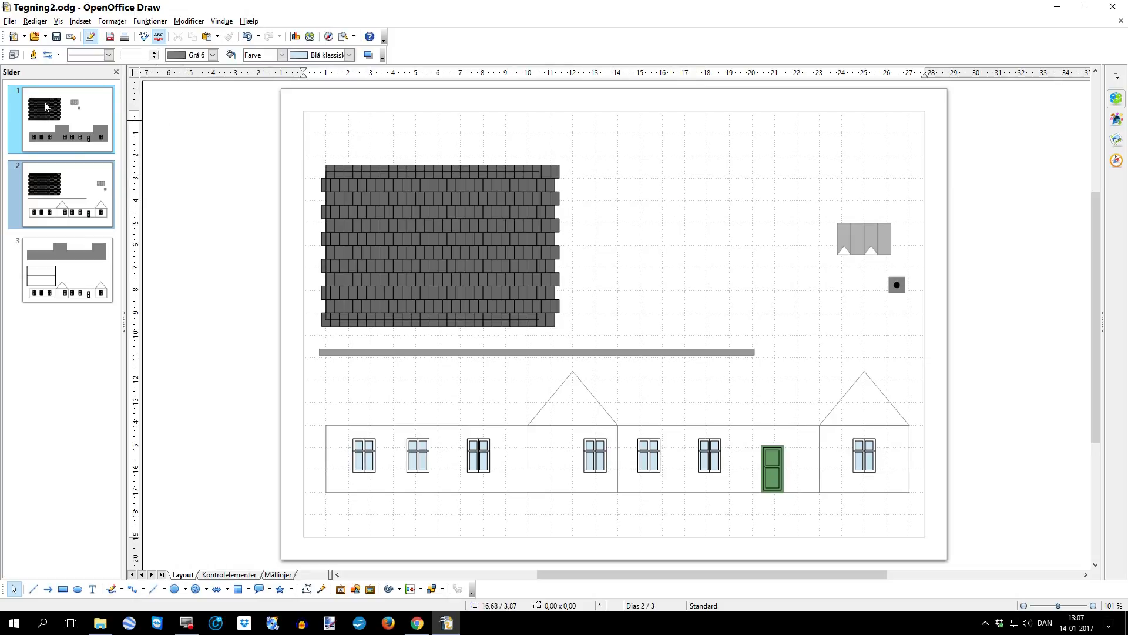
Add the text label "Skitsehus" to page 1 above the grey cut-out parts, in a text box about 11.30 x 1.40 cm.
left_click(94, 106)
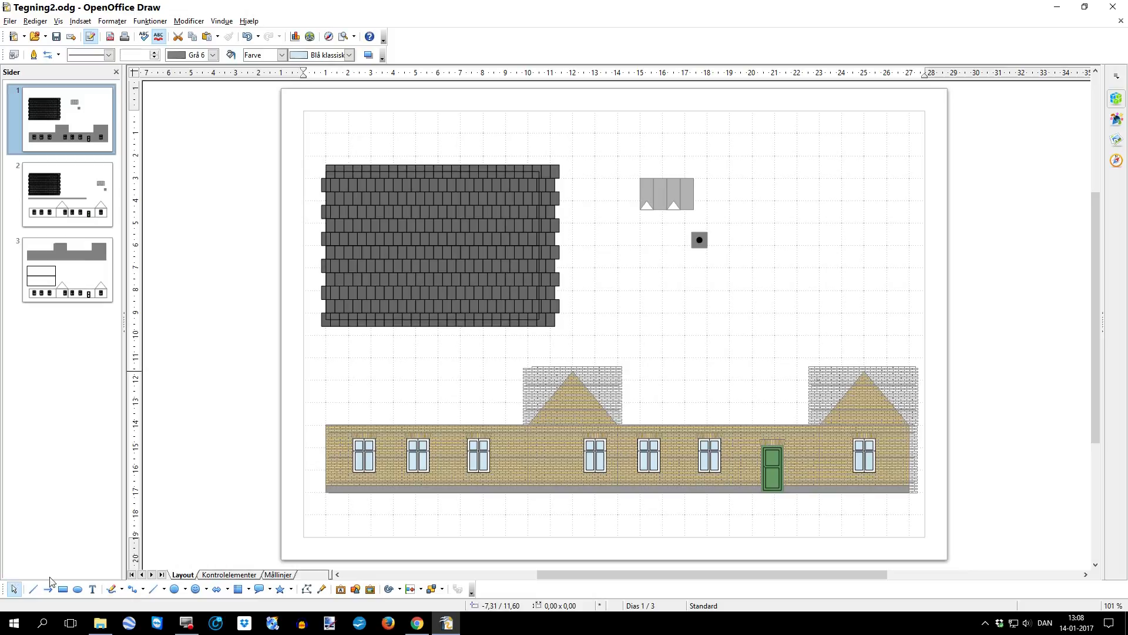
left_click(92, 589)
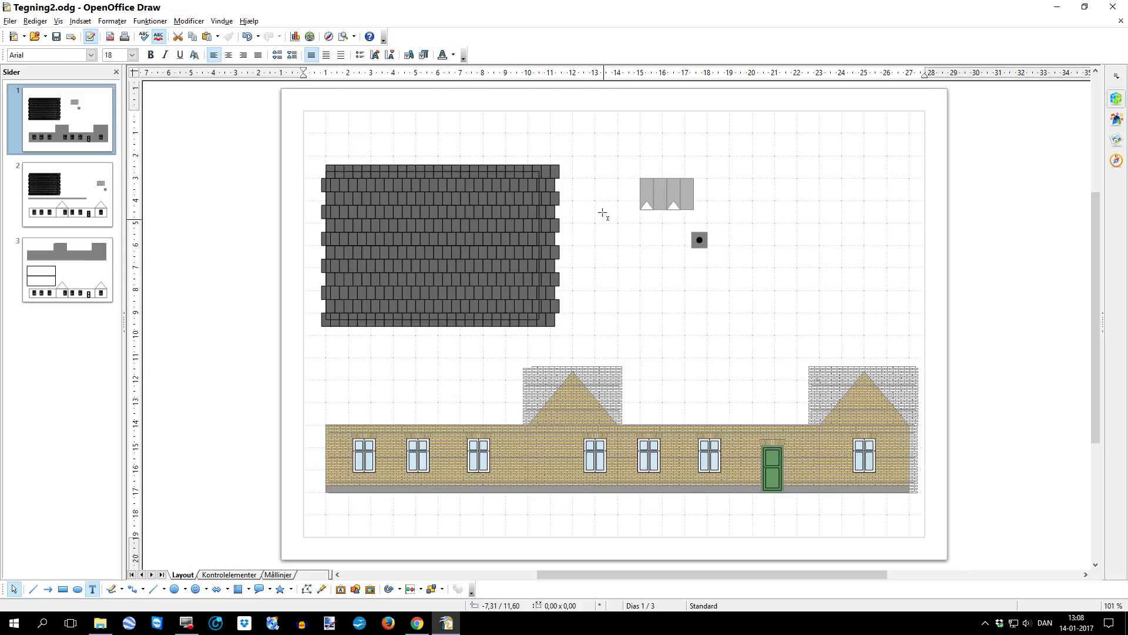
left_click_drag(597, 135, 846, 167)
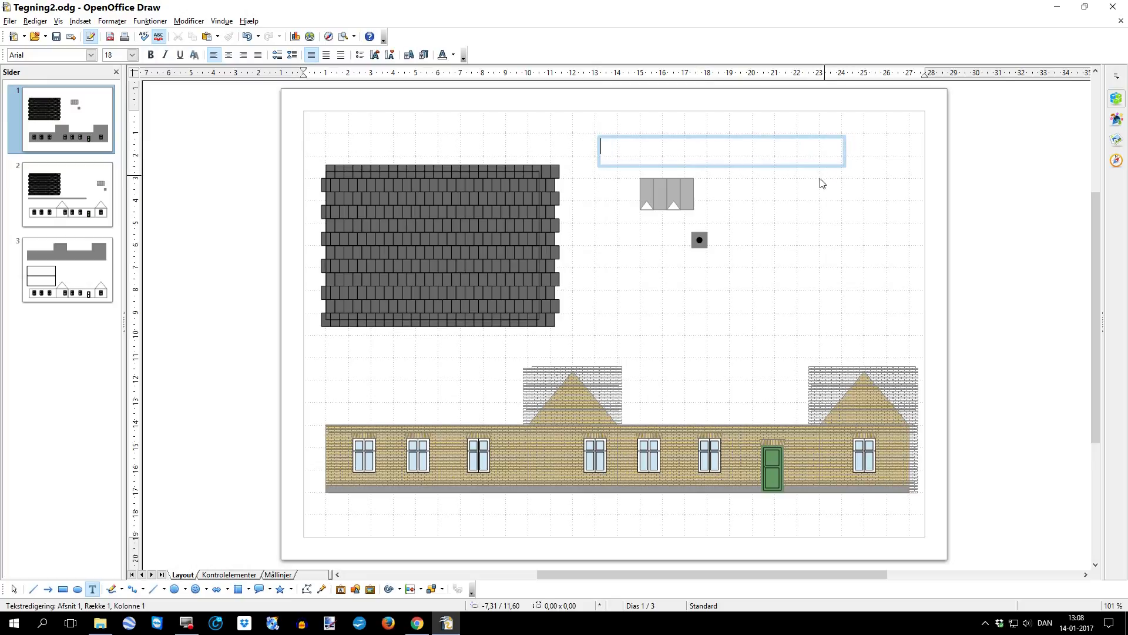
type("Skitsehus")
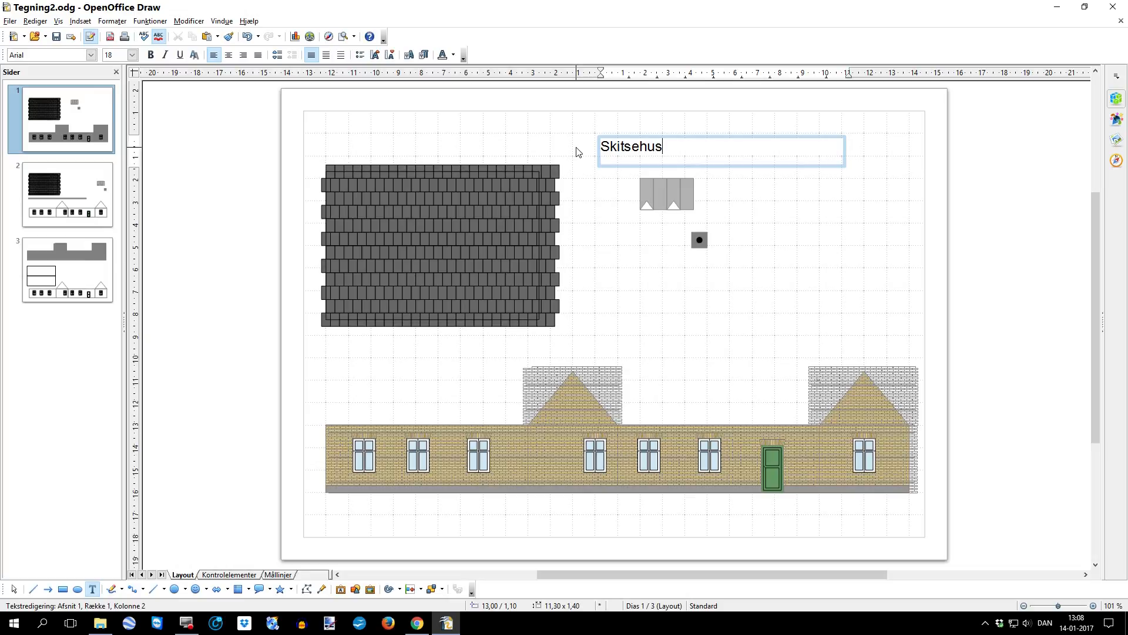
left_click(758, 213)
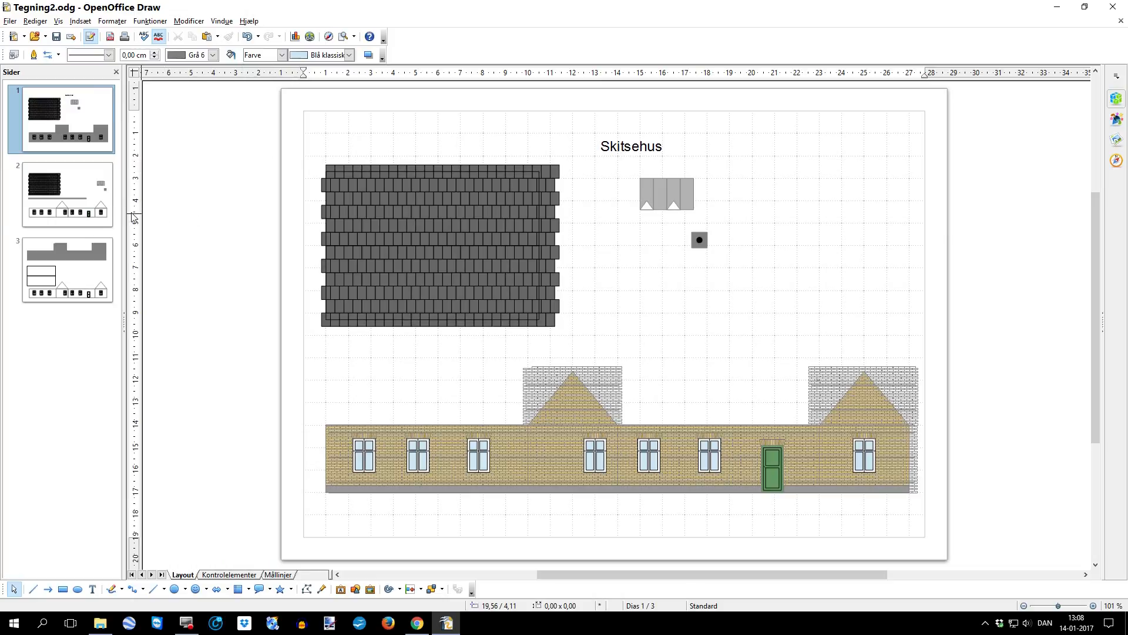
Add the text label "Karton" near the upper edge of page 2, beside the tiled roof, in a text box about 8.40 x 2.70 cm.
left_click(93, 181)
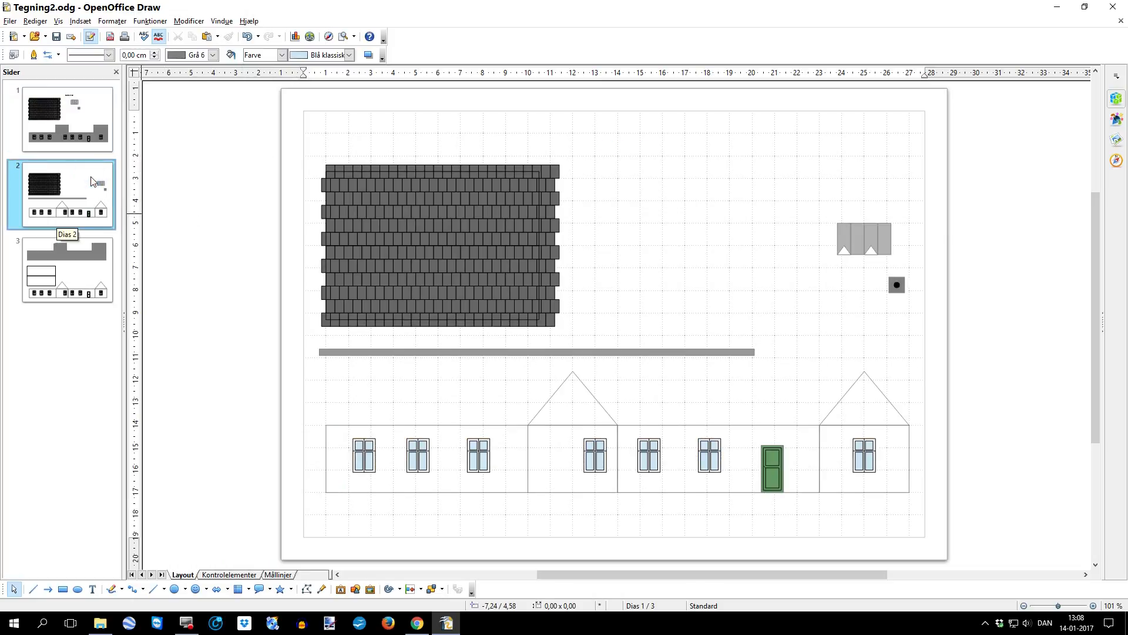
left_click(92, 589)
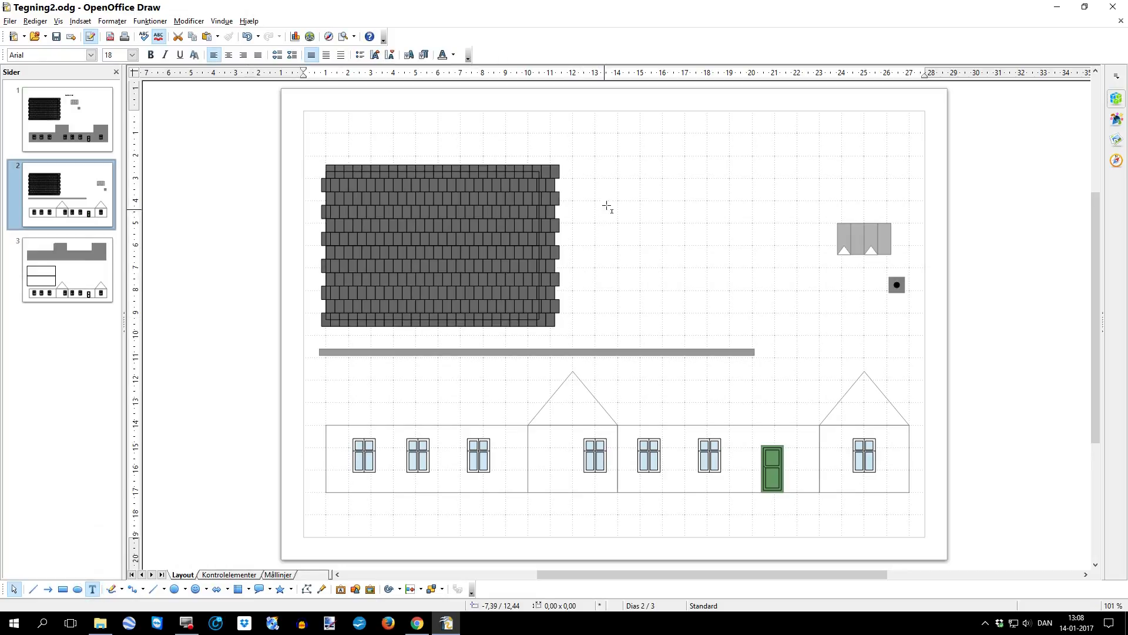
left_click_drag(640, 134, 823, 191)
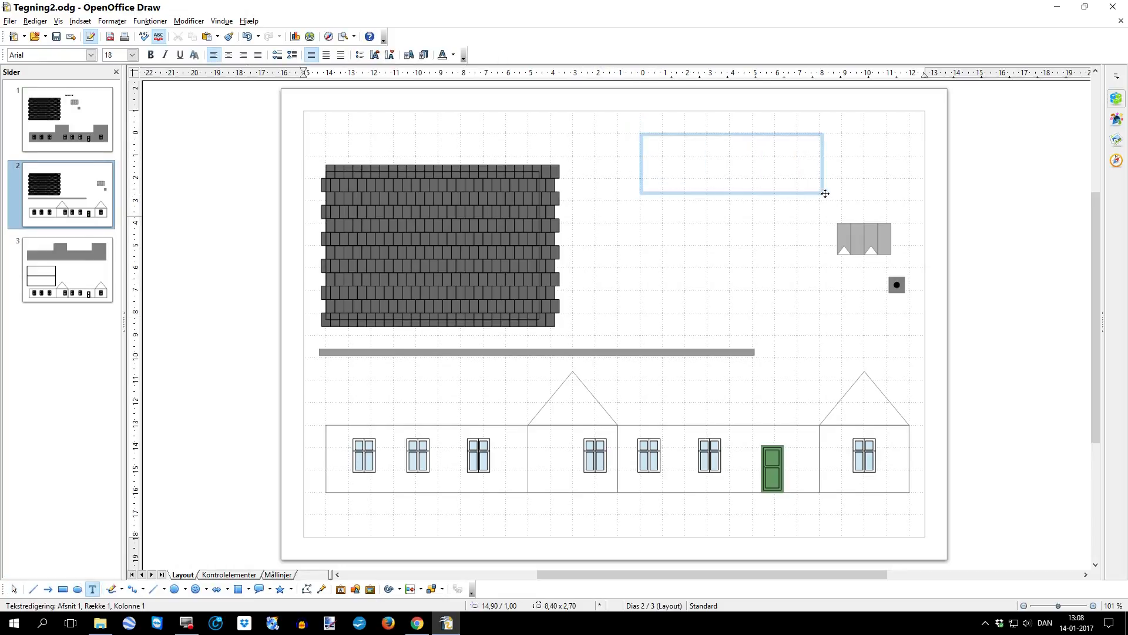
type("Kart")
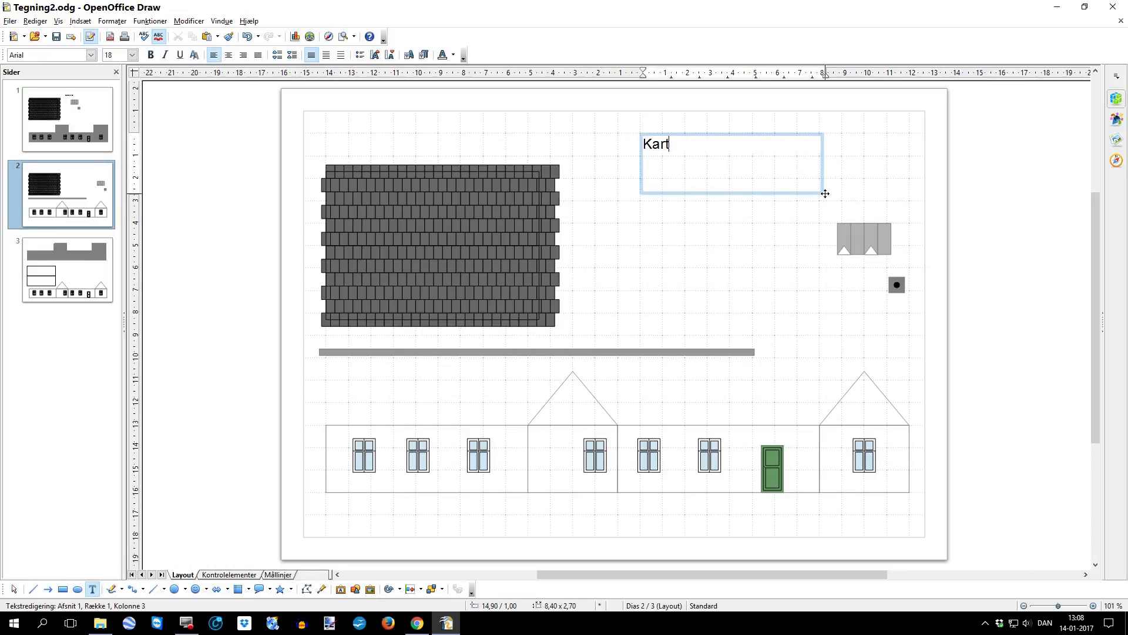
type("on")
left_click(673, 255)
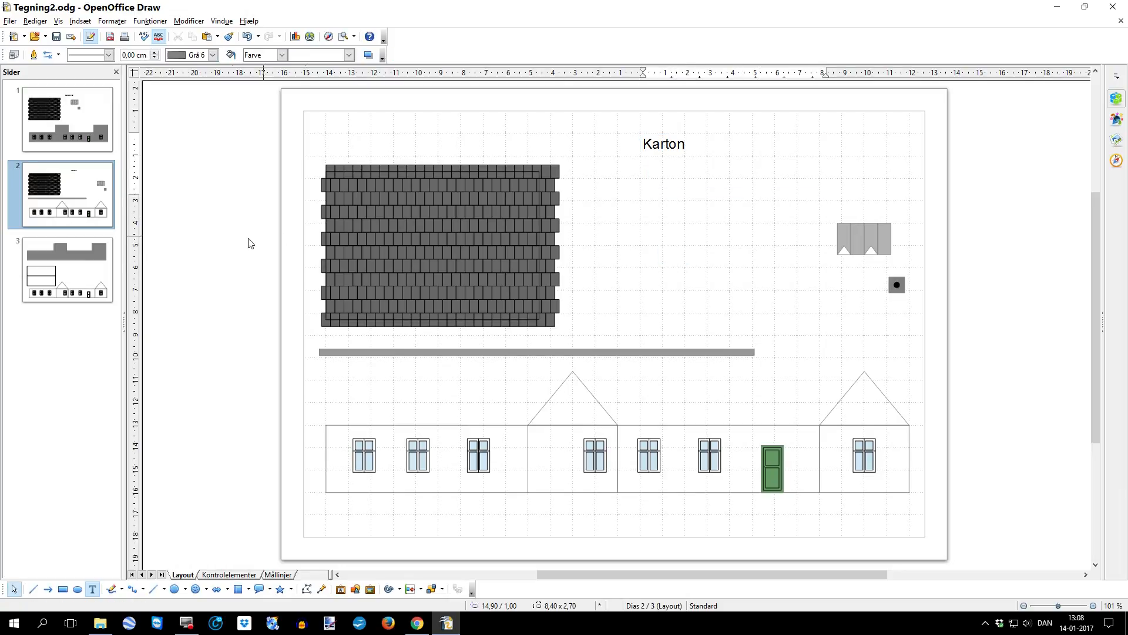
Add the text label "Selvklæbende" to page 3 beside the roof rectangles, in a text box about 10.70 x 2.40 cm.
left_click(78, 278)
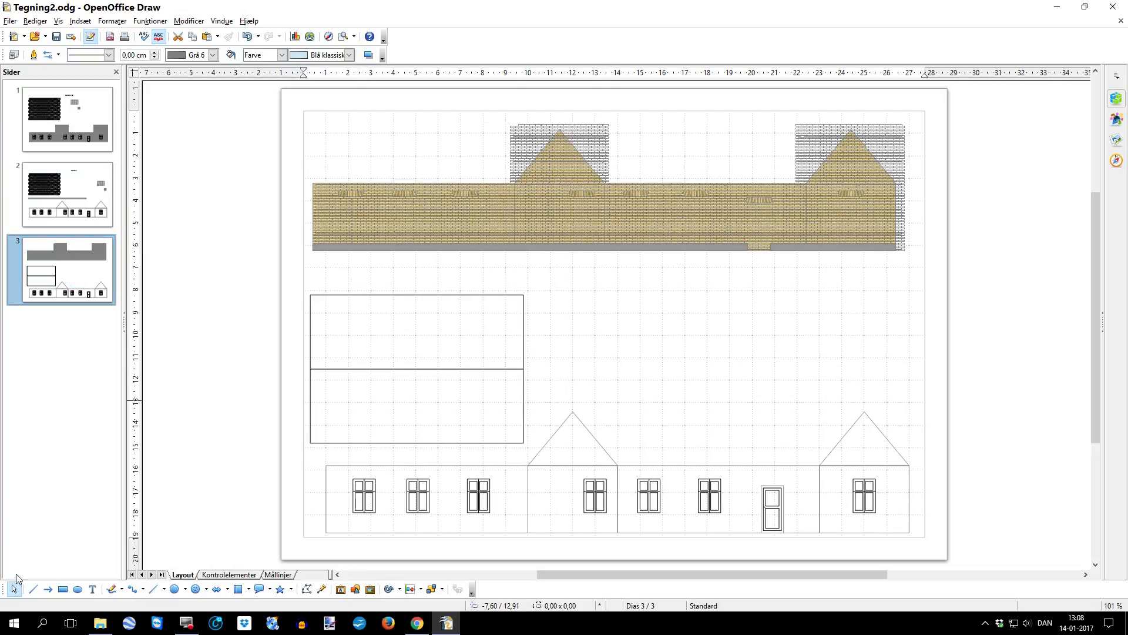
left_click(93, 589)
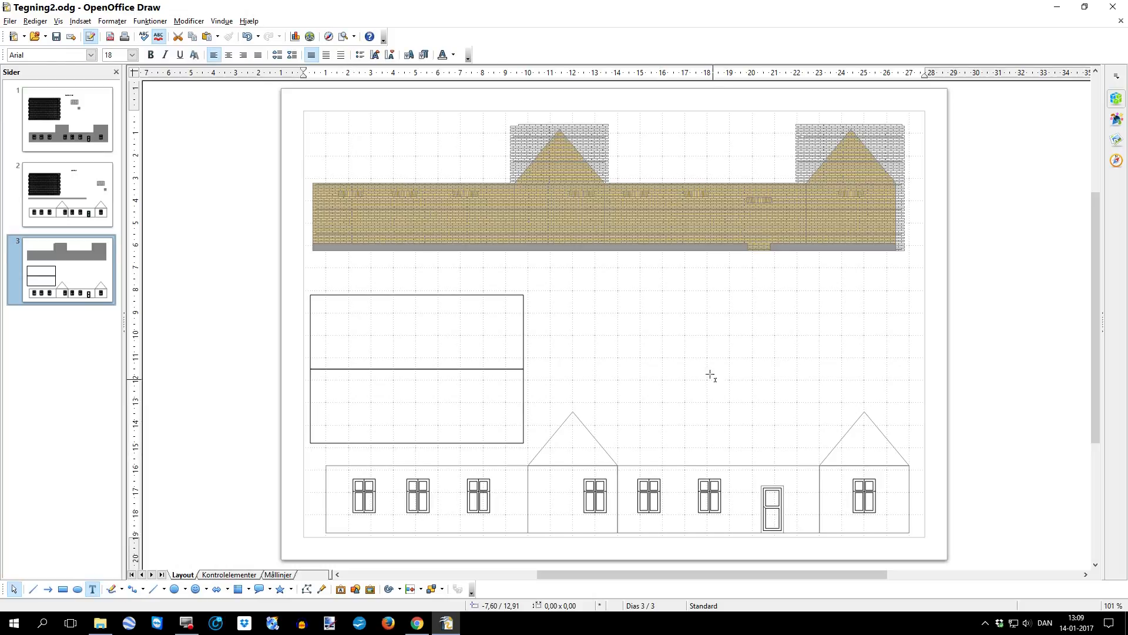
left_click_drag(593, 305, 651, 343)
left_click_drag(820, 356, 831, 358)
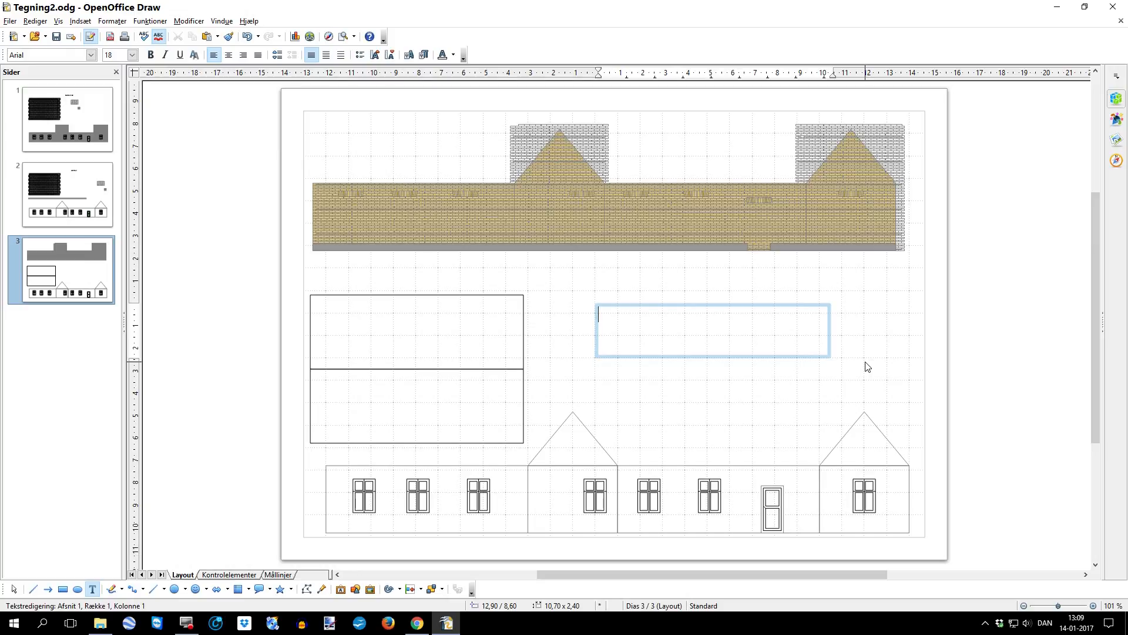
type("Selvklæbense")
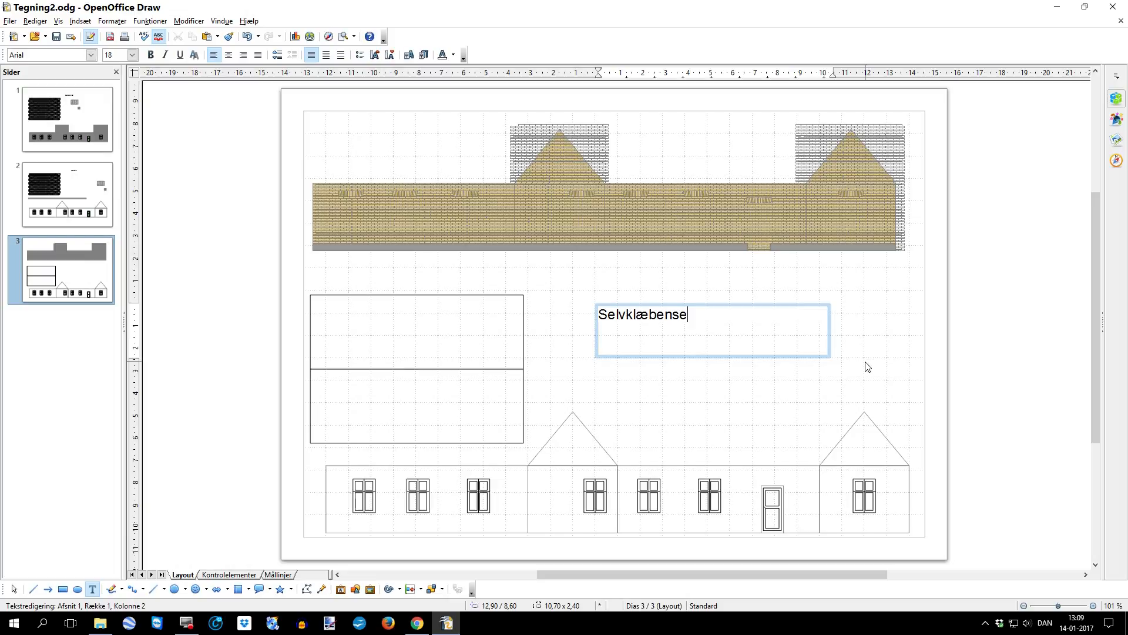
key("BackSpace")
key("BackSpace")
type("de")
left_click(731, 354)
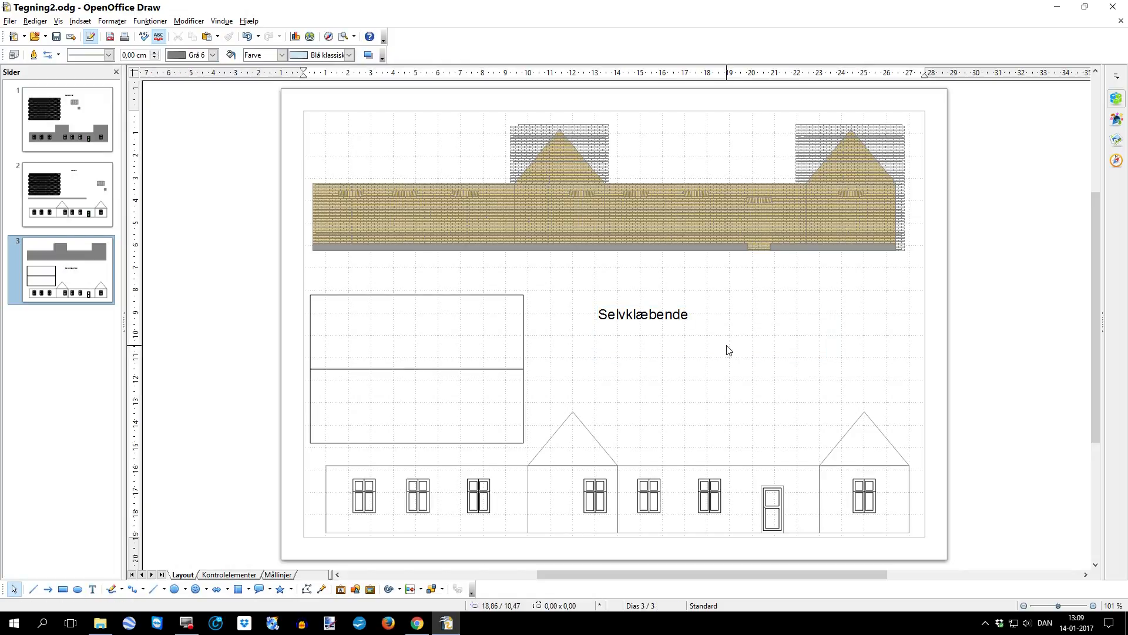